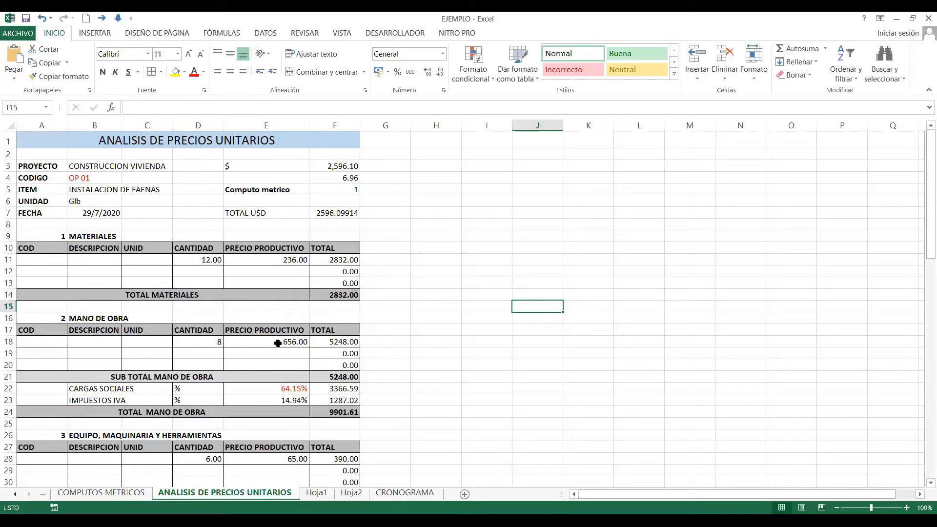
Step: Review the materials, labour and equipment sections of the ANALISIS DE PRECIOS UNITARIOS sheet
scroll(278, 343, down, 2)
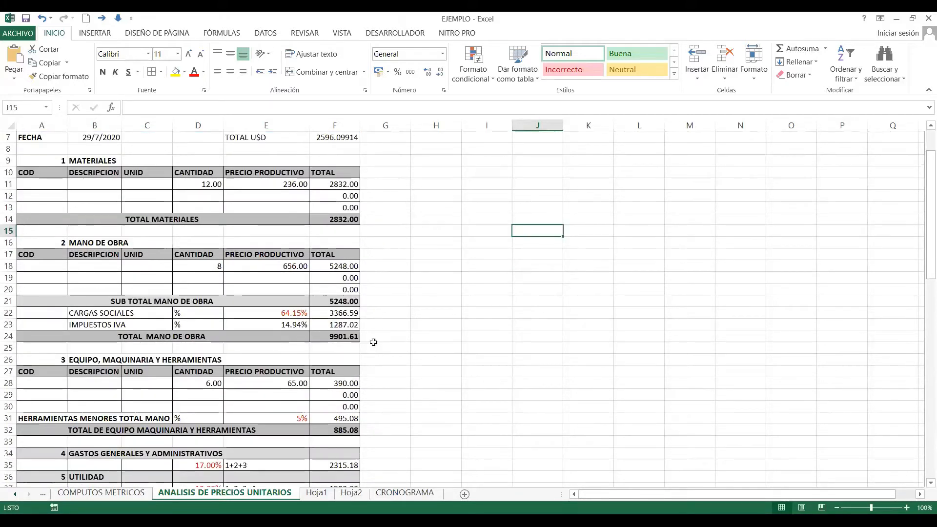
scroll(342, 384, down, 1)
scroll(341, 384, down, 3)
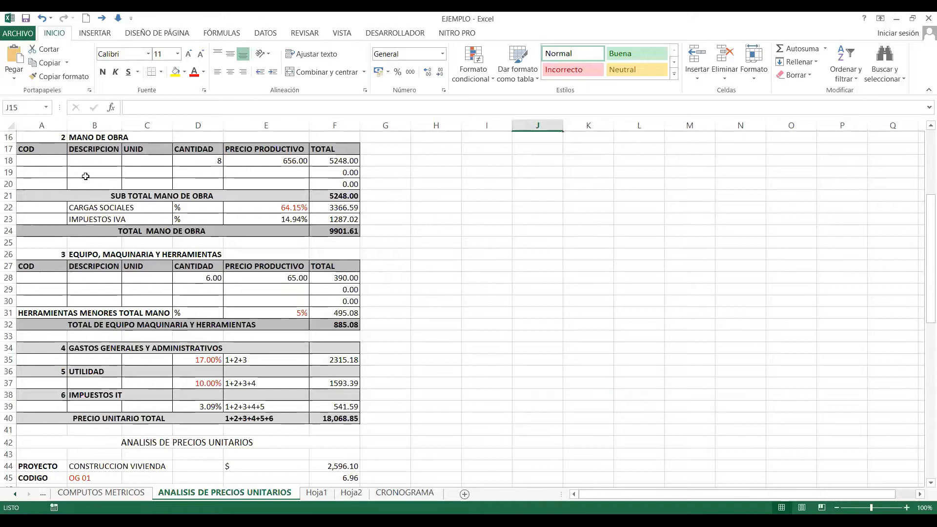
scroll(86, 176, up, 5)
click(128, 261)
drag(50, 263, 202, 397)
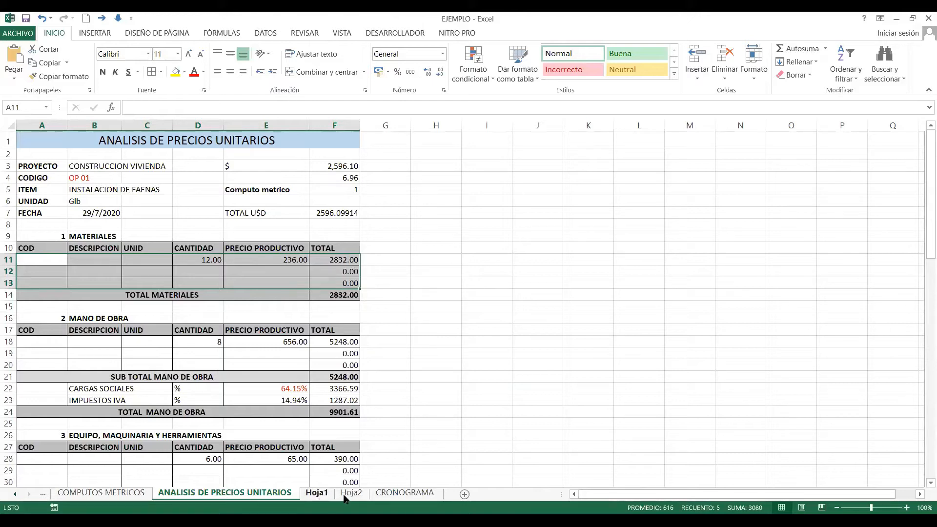
Step: Rename the sheet Hoja1 as INSUMO MATERIALES
click(323, 494)
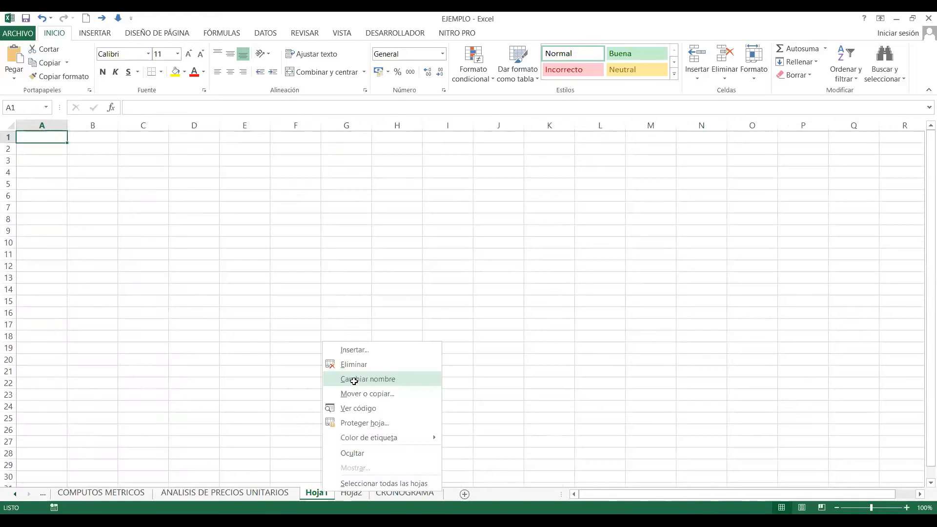
click(354, 380)
text(INSUMO MATER)
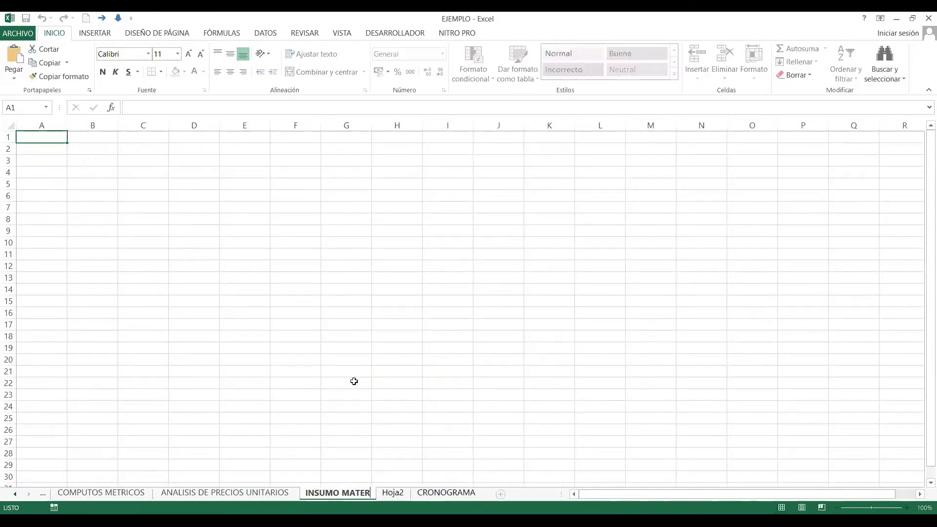
text(IALES)
click(354, 381)
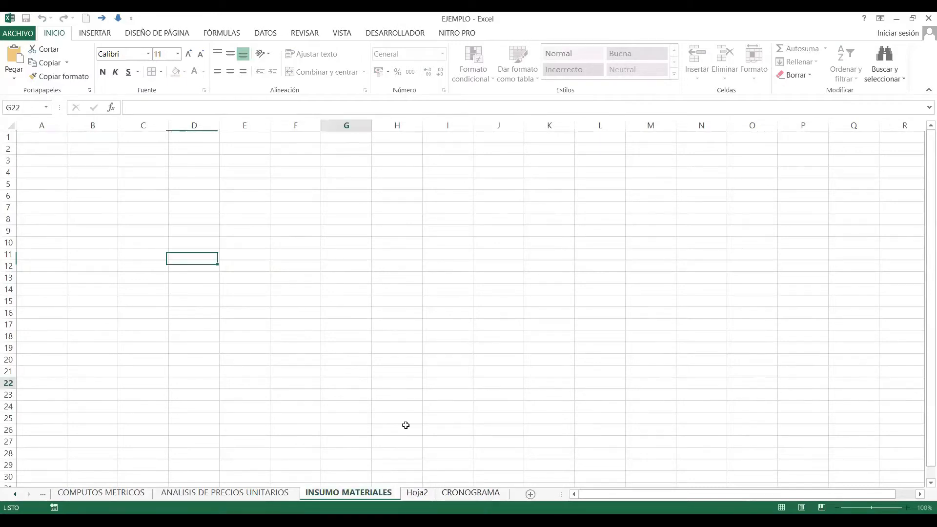
Step: Rename the sheet Hoja2 as INSUMO MANO DEOBRA
click(414, 494)
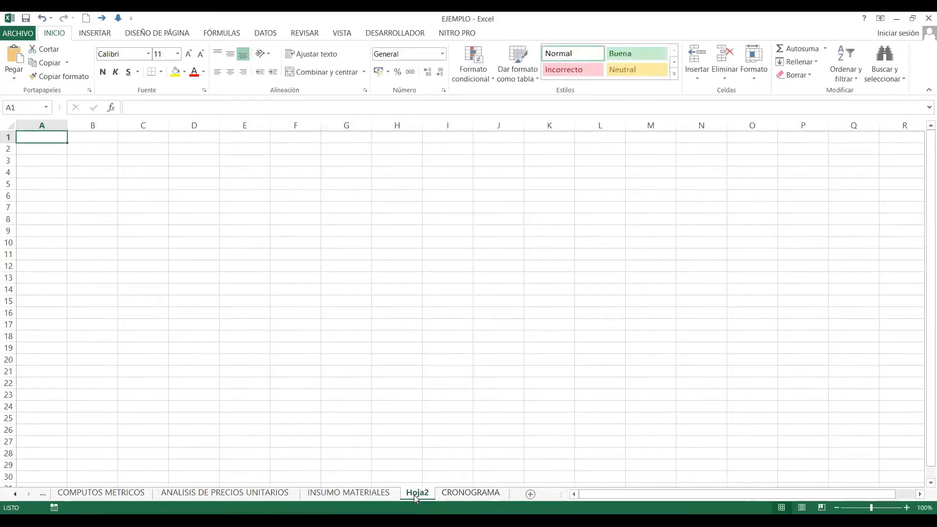
right_click(417, 493)
click(460, 383)
text(INS)
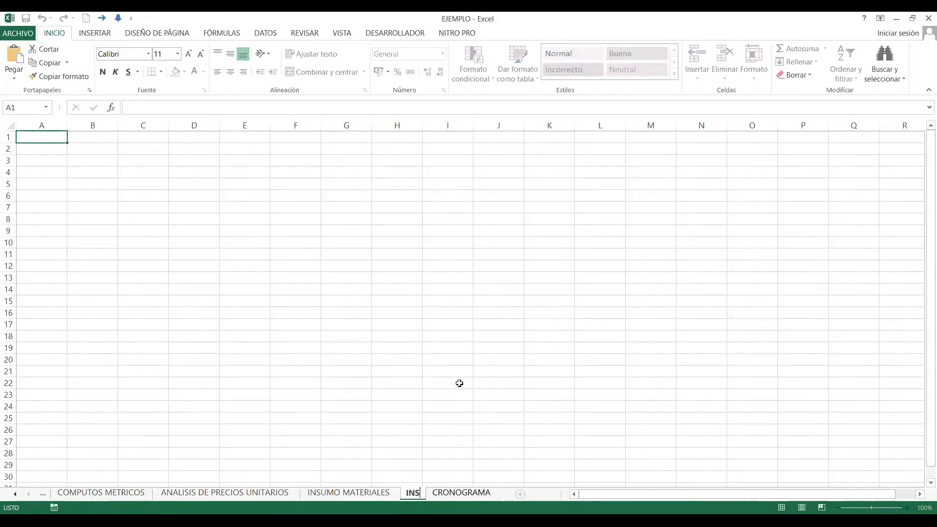
text(UMO MANO DEOBRA)
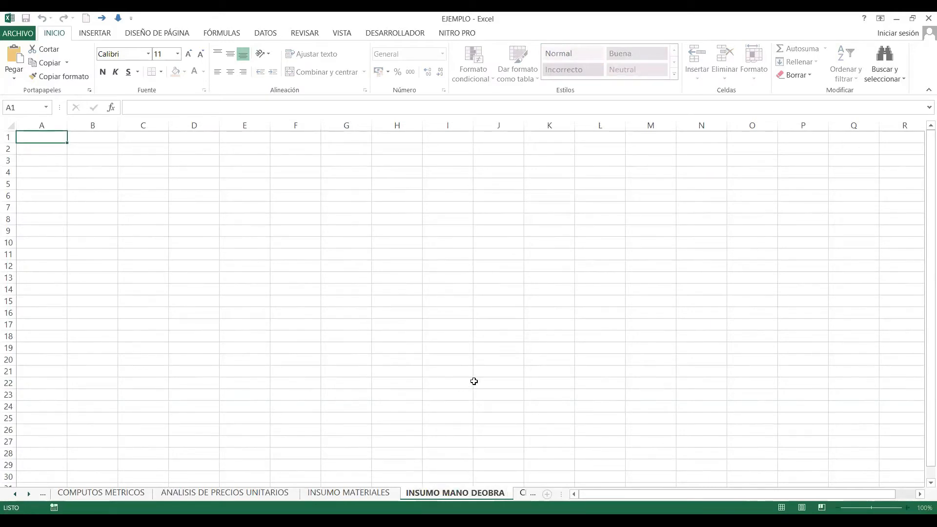
drag(473, 383, 490, 383)
Step: Add a new sheet before CRONOGRAMA and name it ISUMO DE EQUIPO Y MAQUINARIAS
click(533, 494)
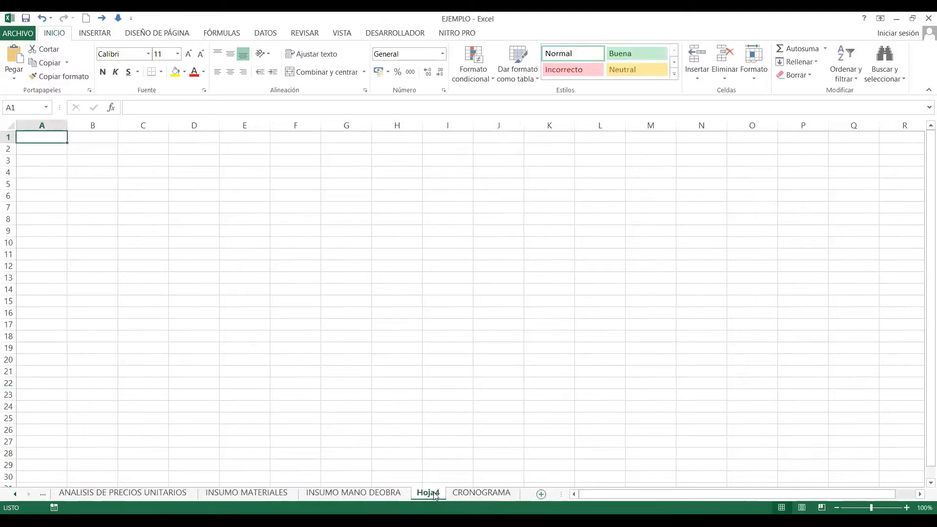
right_click(436, 497)
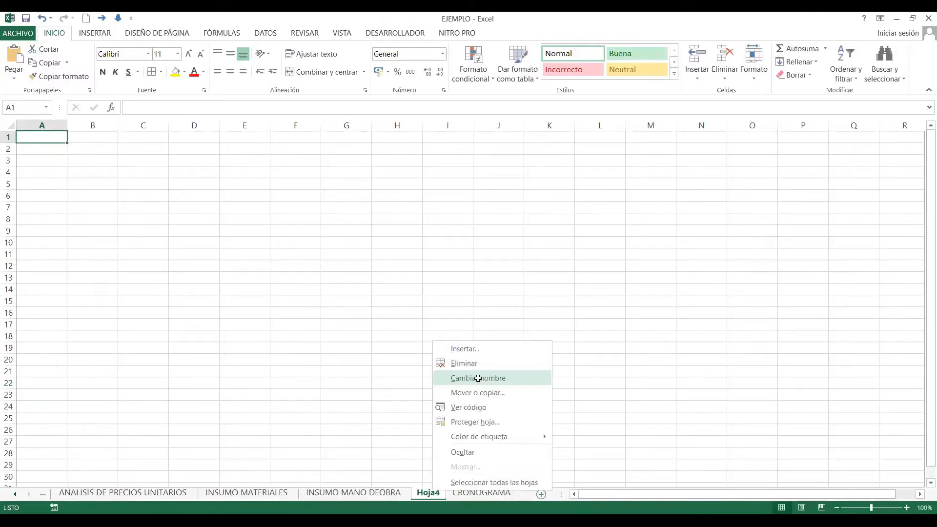
click(478, 379)
text(ISUMO DE)
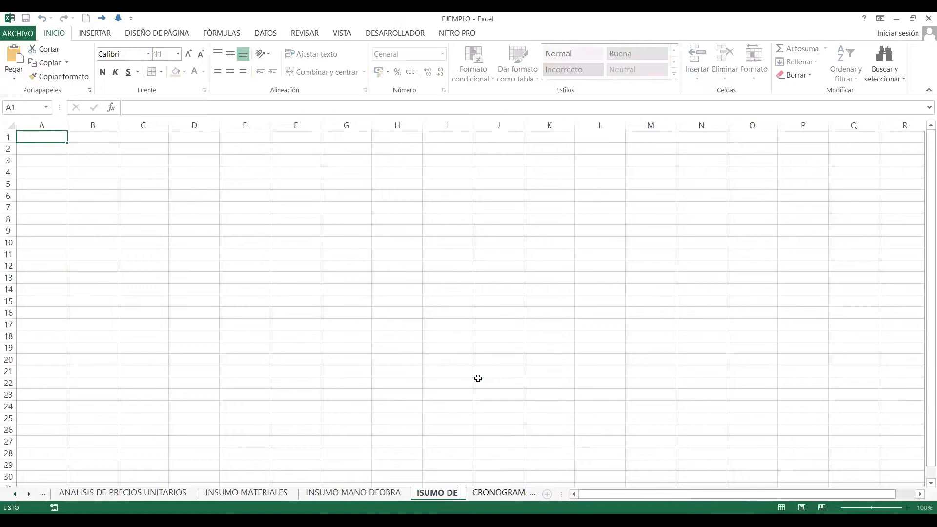
text( EQUI)
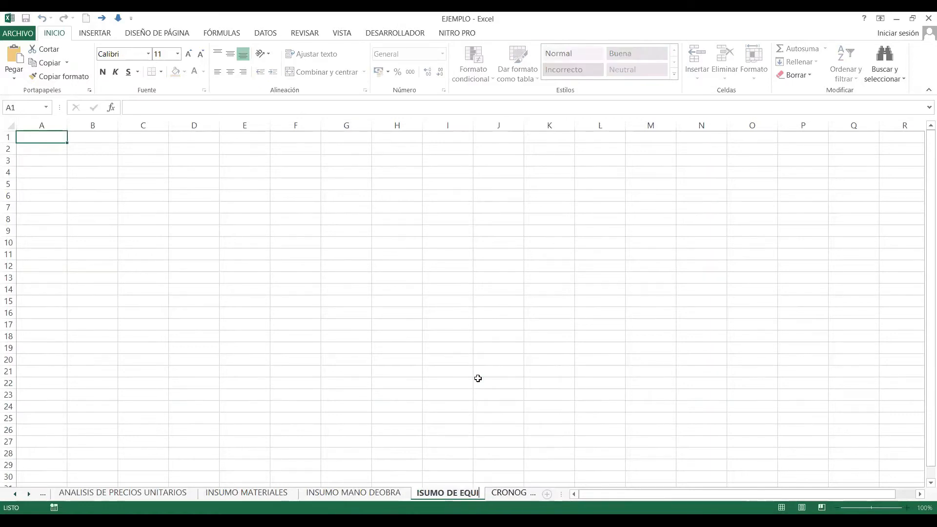
text(PO Y MAQU)
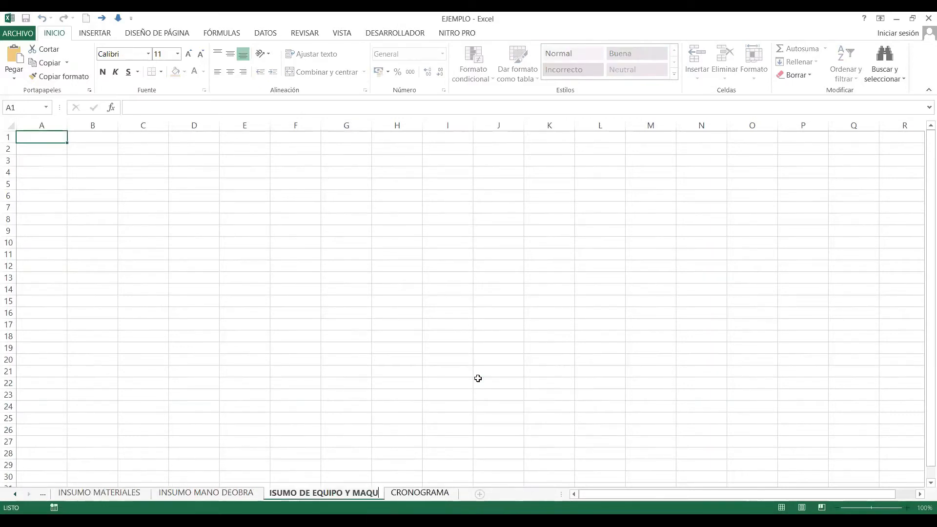
text(INARIAS)
click(478, 379)
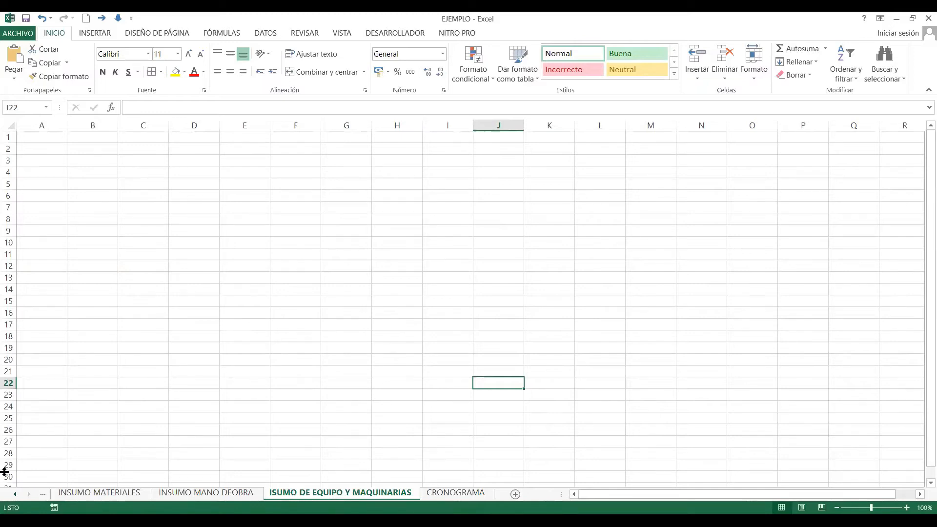
Step: On the INSUMO MATERIALES sheet, enter the headers COD, MATERIAL and UNID in cells A2 to C2
click(15, 494)
click(267, 497)
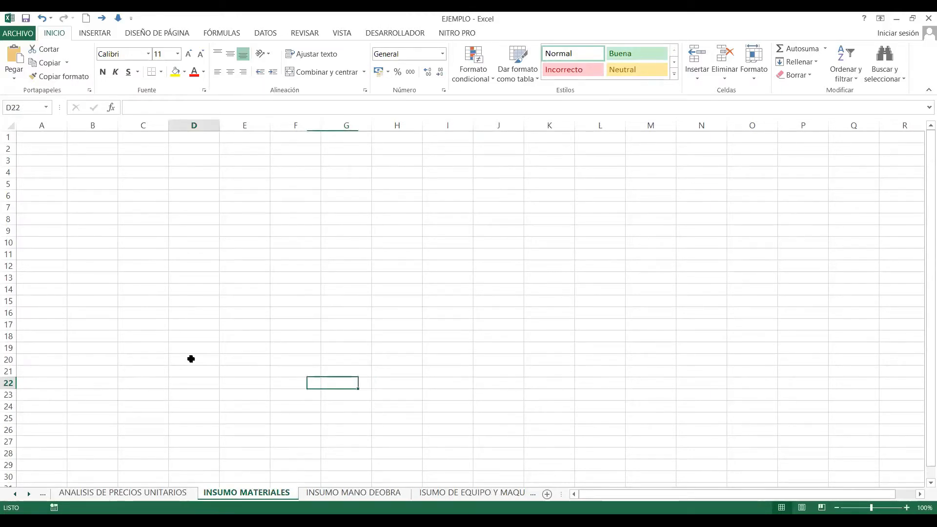
click(143, 312)
click(59, 161)
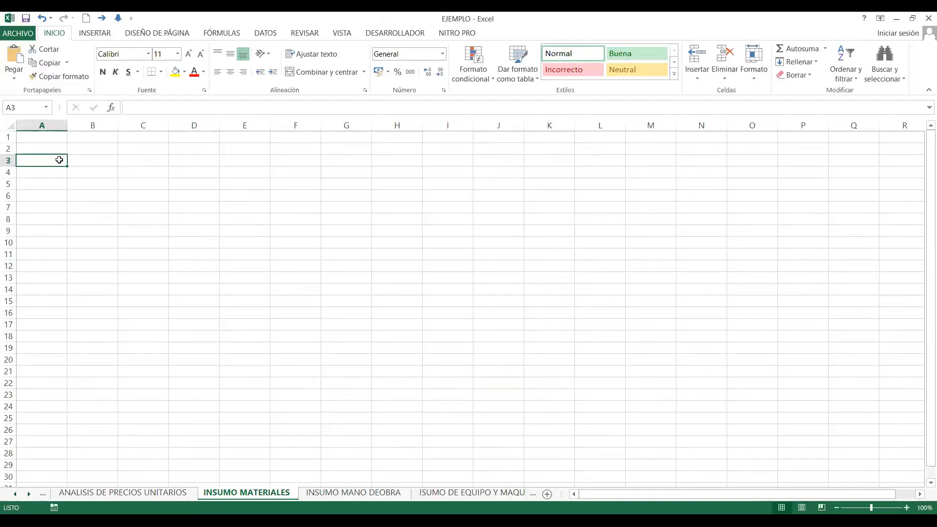
key(Up)
text(COD)
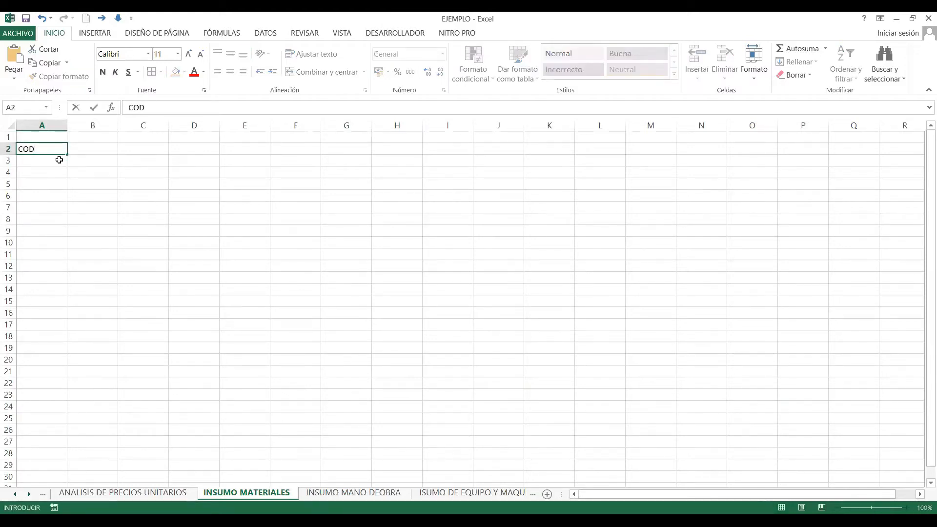
key(Tab)
text(MATERIAL)
key(Tab)
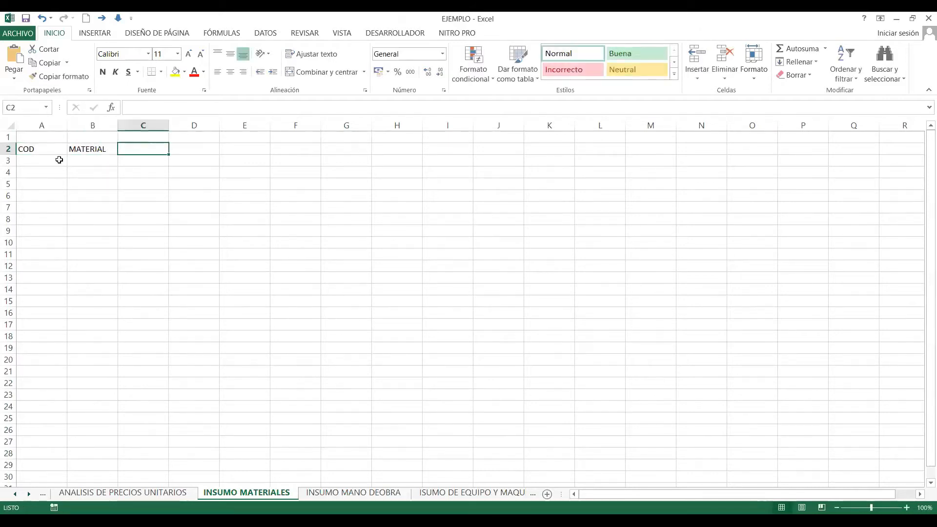
text(UN)
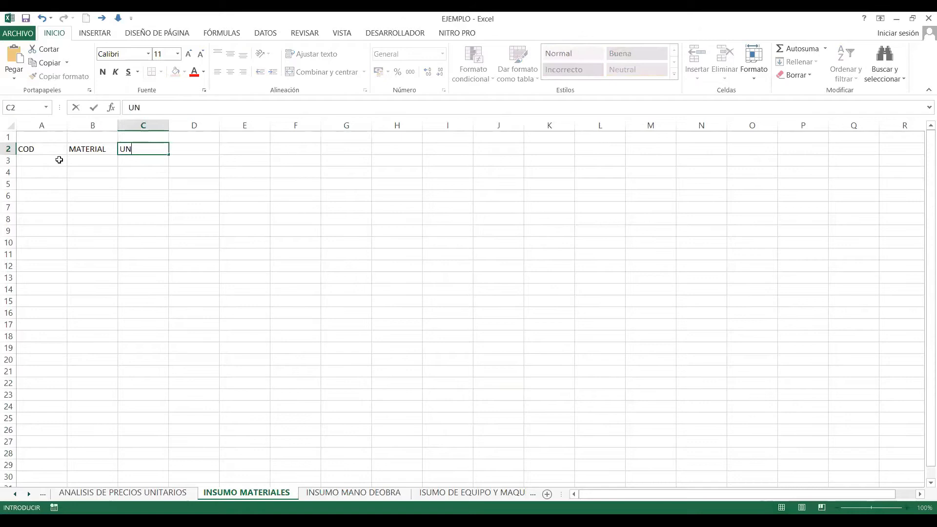
text(ID)
key(Tab)
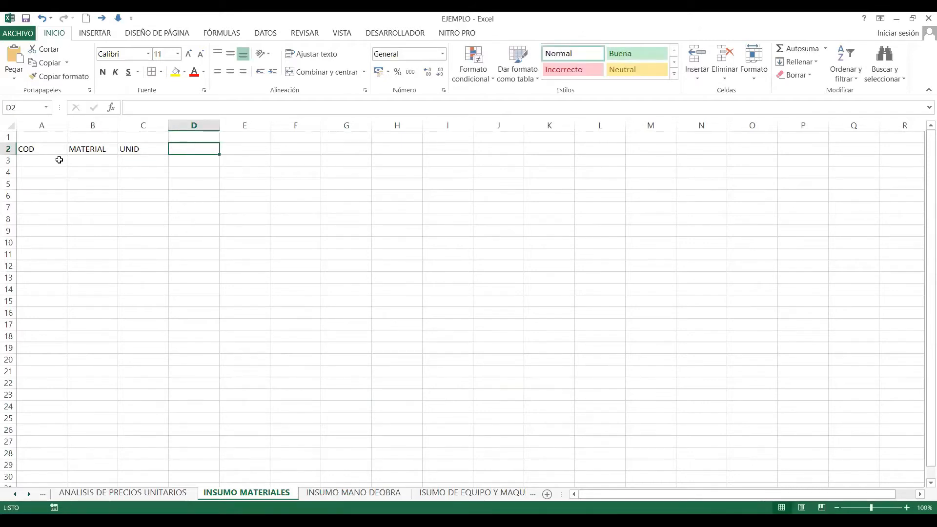
Step: Enter the headers PRECIO UNITARIO, FECHA and GRUPO in cells D2 to F2
text(PRECIO UNITA)
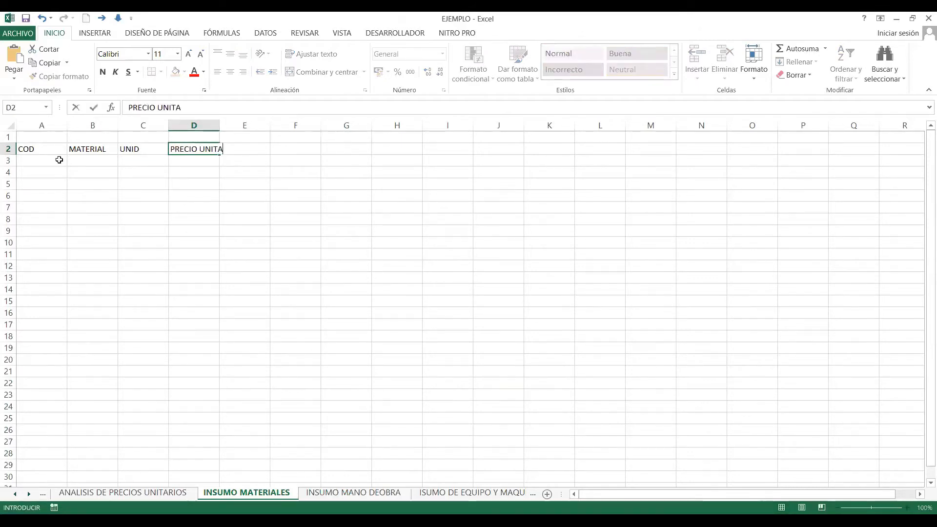
text(RIO)
key(Tab)
text(FECHA)
key(Tab)
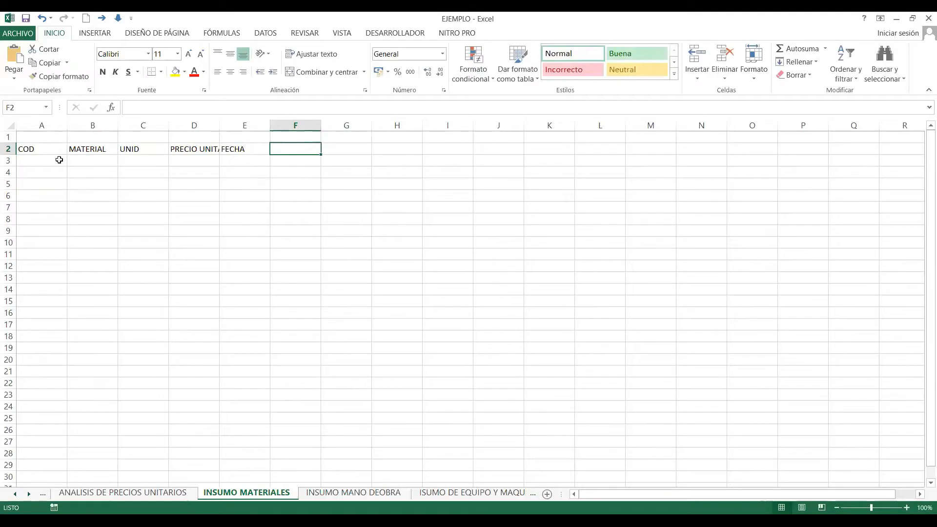
text(GRUOPO)
key(BackSpace)
key(BackSpace)
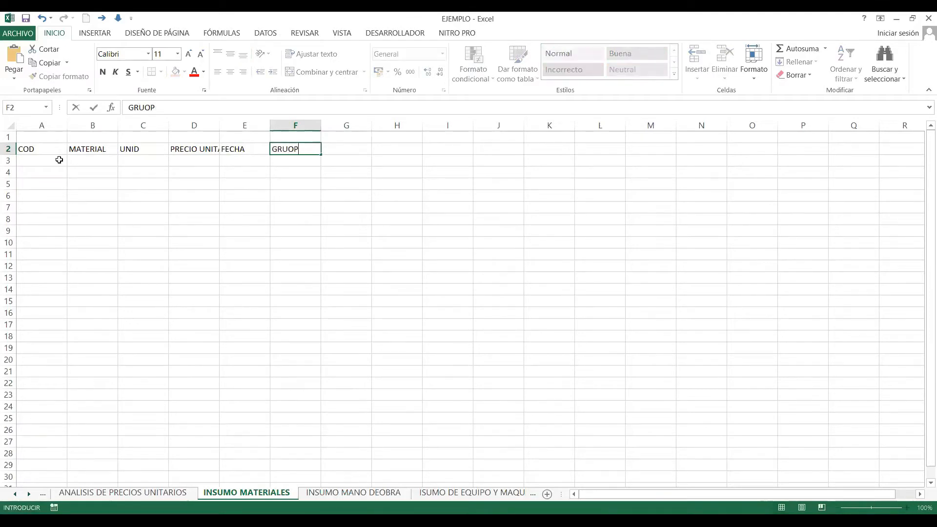
key(BackSpace)
text(PO)
key(Return)
Step: Number cells A3 to A10 from 1 to 8 as a fill series and narrow column A to fit the codes
key(Left)
key(Left)
key(Left)
key(Left)
key(Left)
text(1)
key(Return)
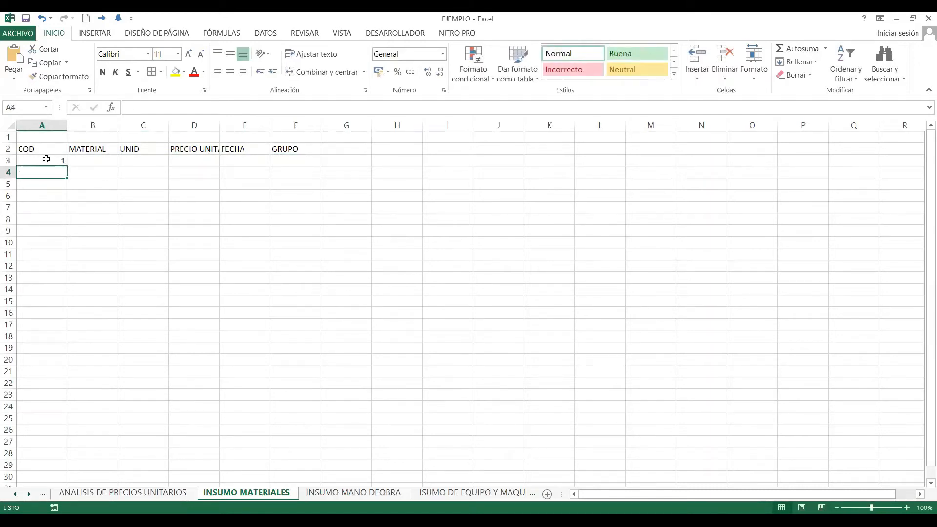
click(60, 157)
drag(68, 166, 63, 243)
click(89, 256)
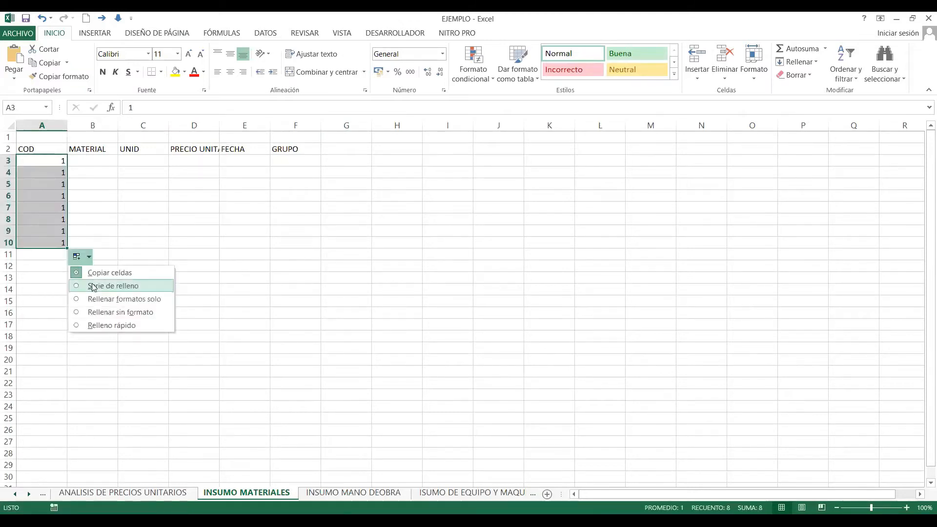
click(93, 286)
click(93, 173)
drag(64, 125, 37, 155)
Step: Enter VARIOS MATERIALES INSTALACION DE FAENAS as the material for code 1 in cell B3
click(60, 159)
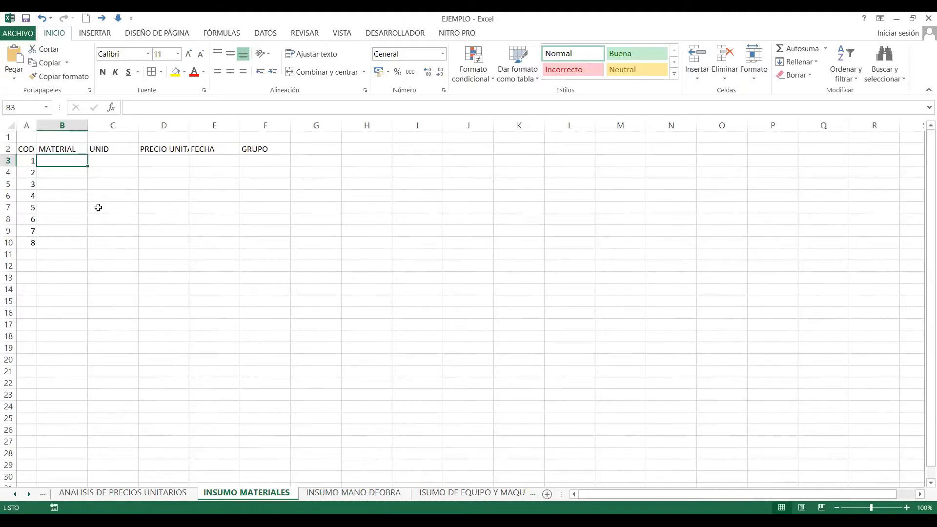
text(V)
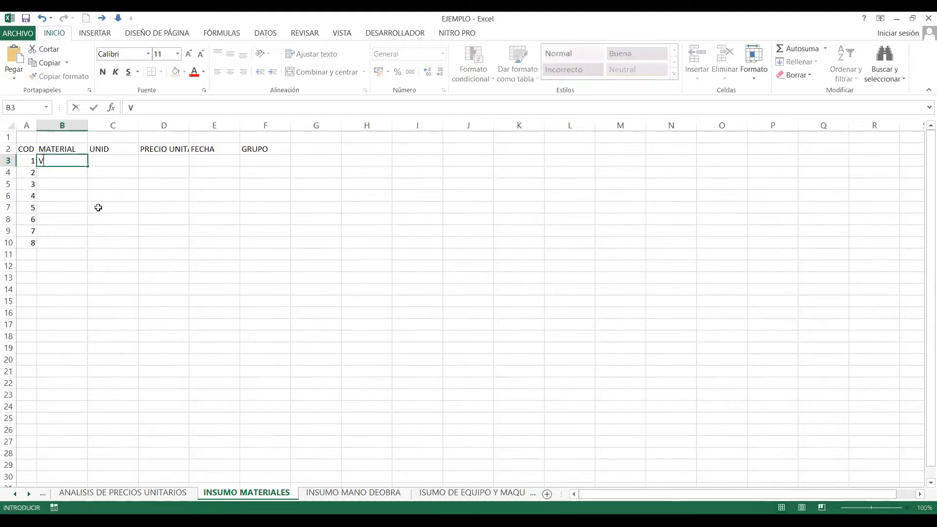
text(AARIO)
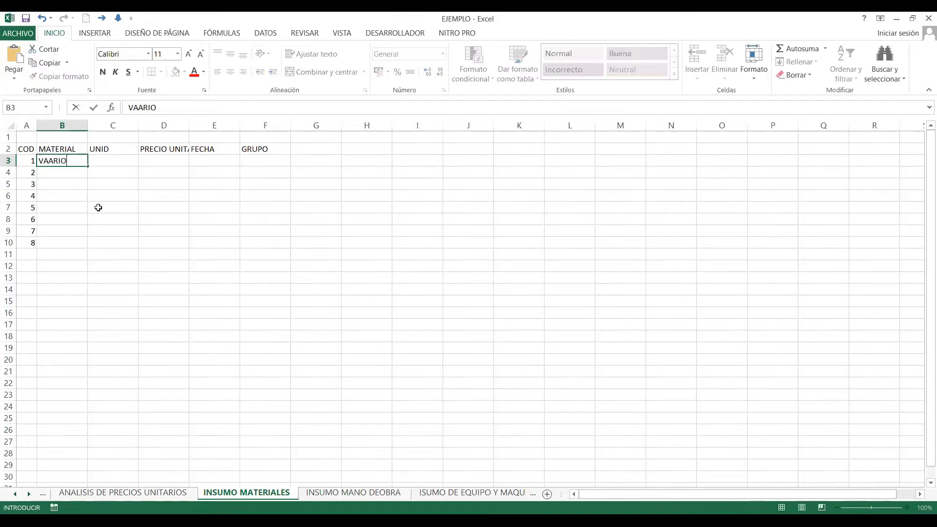
text(S MATERIALES INS)
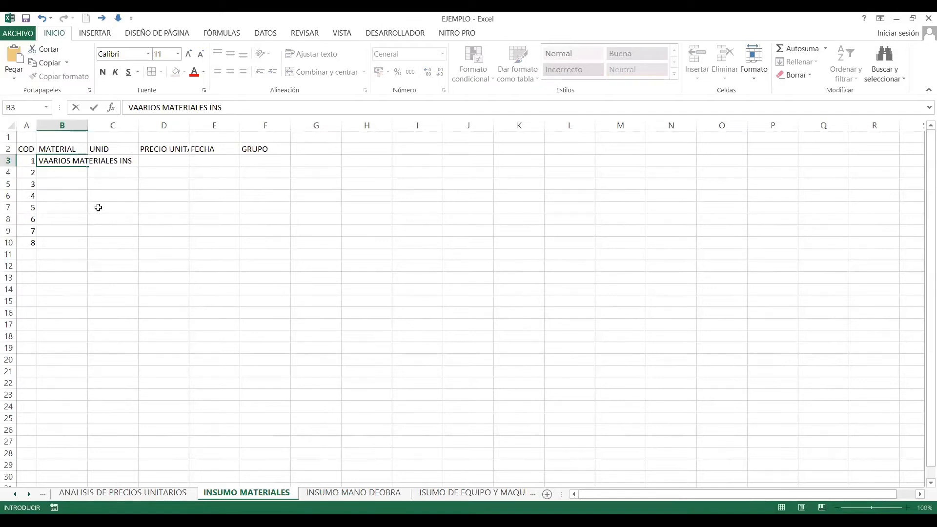
text(TALACION DE FAENAS)
key(Return)
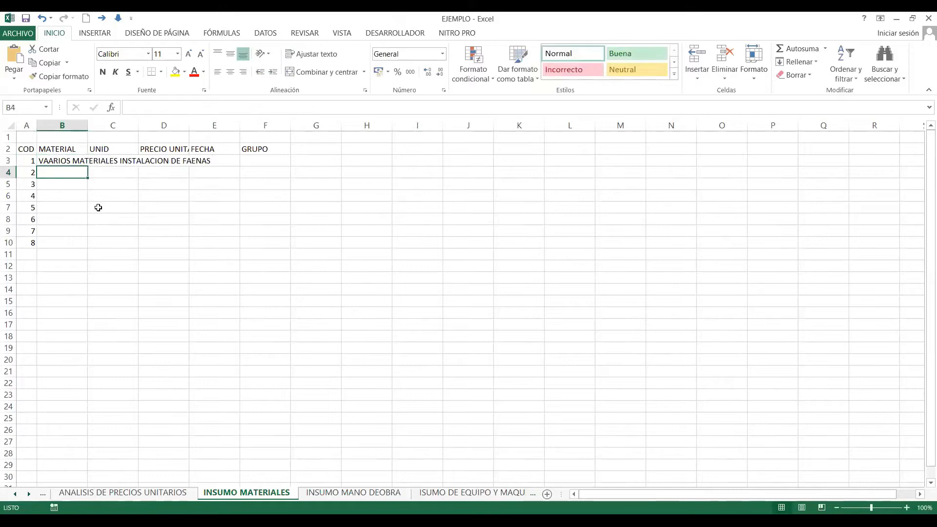
double_click(49, 161)
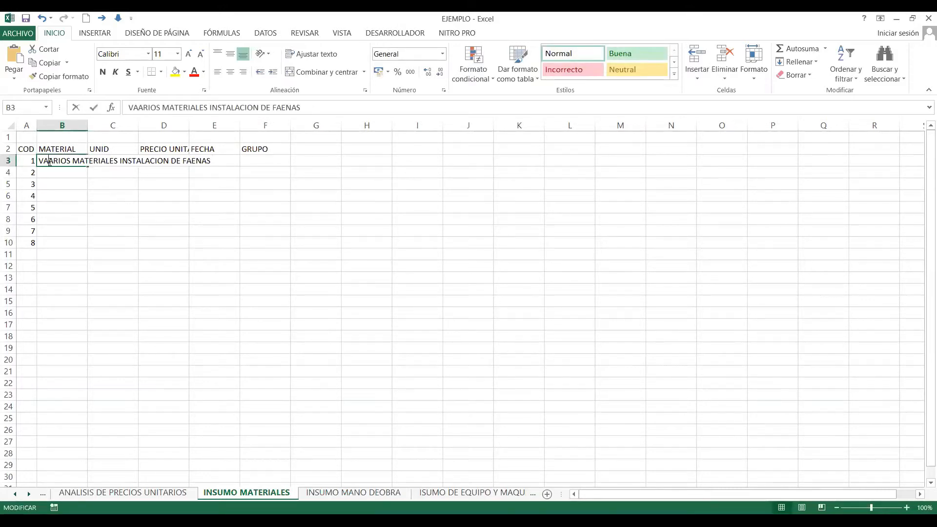
key(BackSpace)
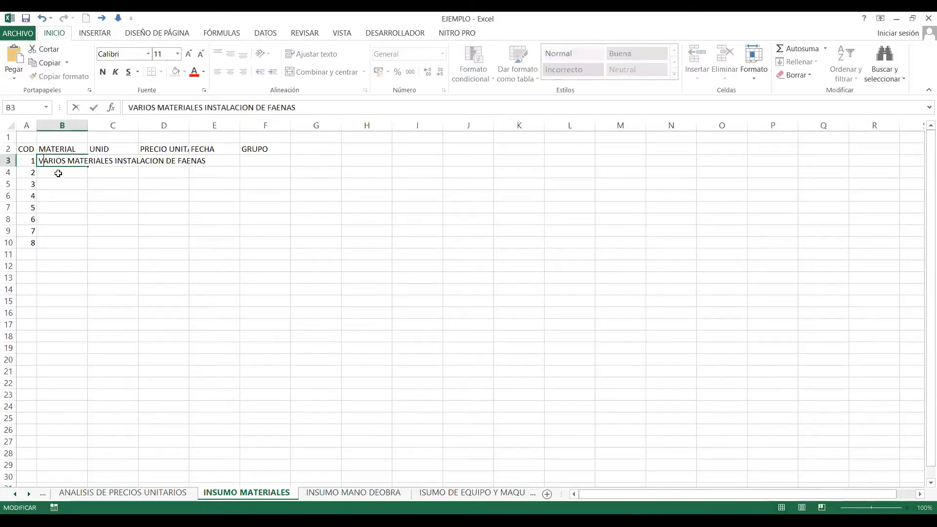
Step: List the materials ESTACAS, ESTUCO and ALAMBRE in cells B4 to B6
click(59, 174)
text(ESTACAS)
key(Return)
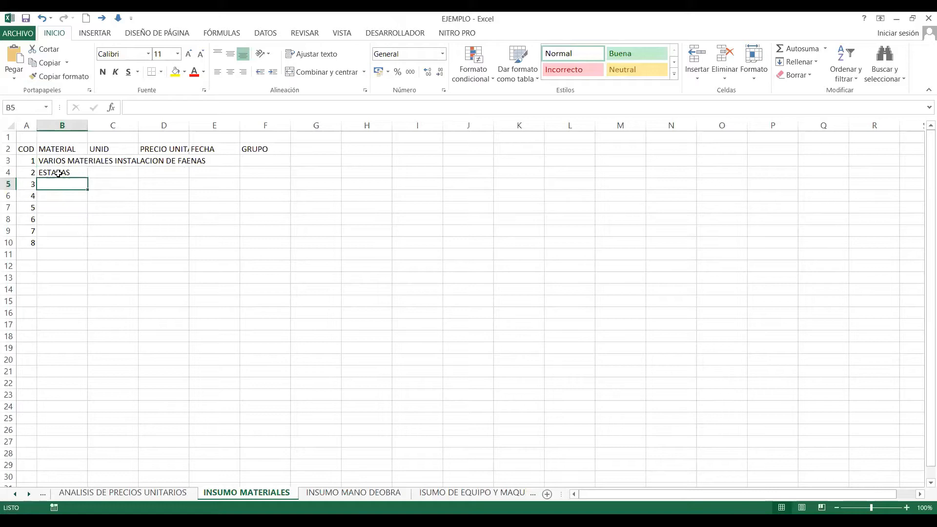
text(ESTUCO)
key(Return)
text(ALAMBRE)
key(Return)
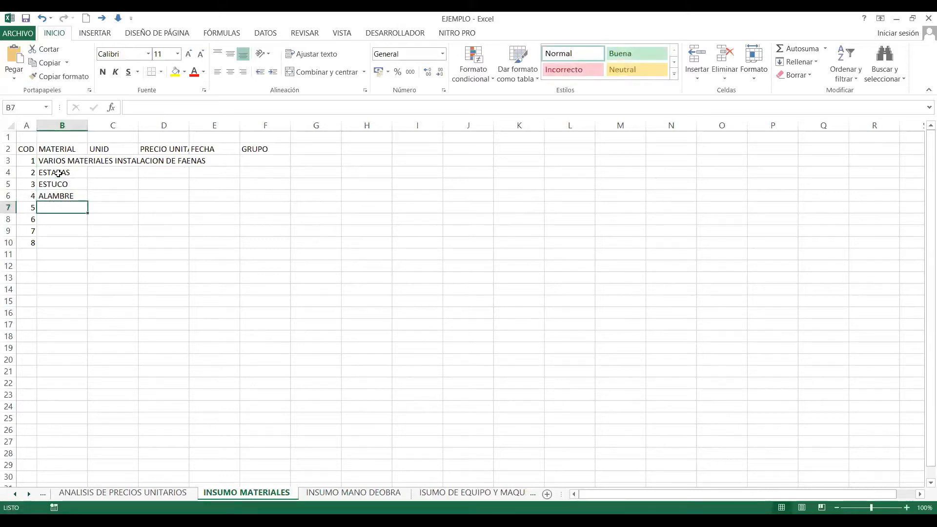
Step: Enter MADERA DE ENCOFRADO as the material for code 5 in cell B7
text(MADERA)
key(BackSpace)
key(BackSpace)
key(BackSpace)
key(BackSpace)
text(DERA DE )
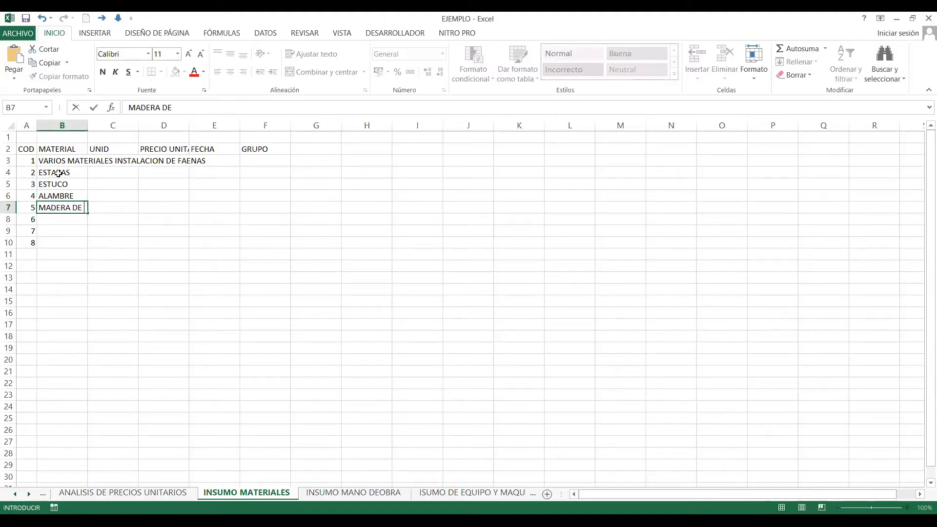
text(ENCOFRADO)
key(Return)
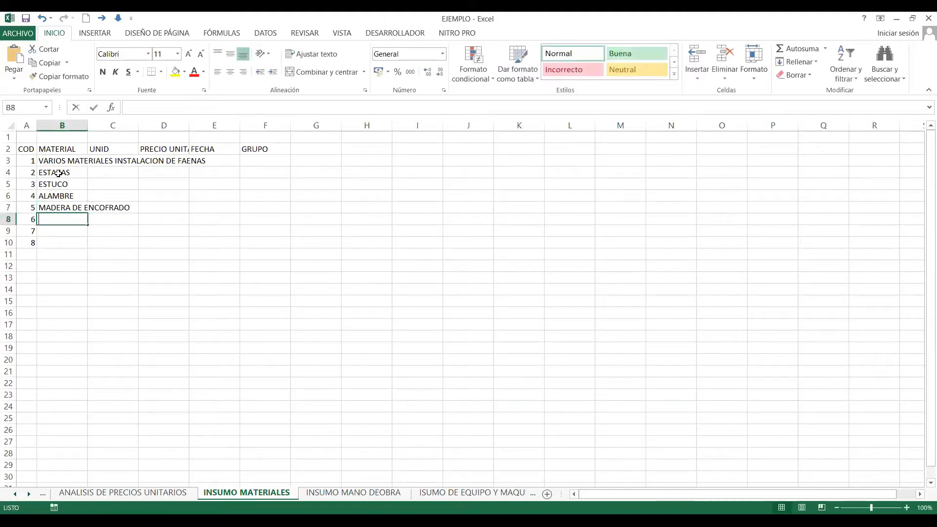
Step: List the materials CLAVOS, CEMENTO and FIERRO CORRUGADO in cells B8 to B10
text(CLAVOS)
key(Return)
text(CEMENTO)
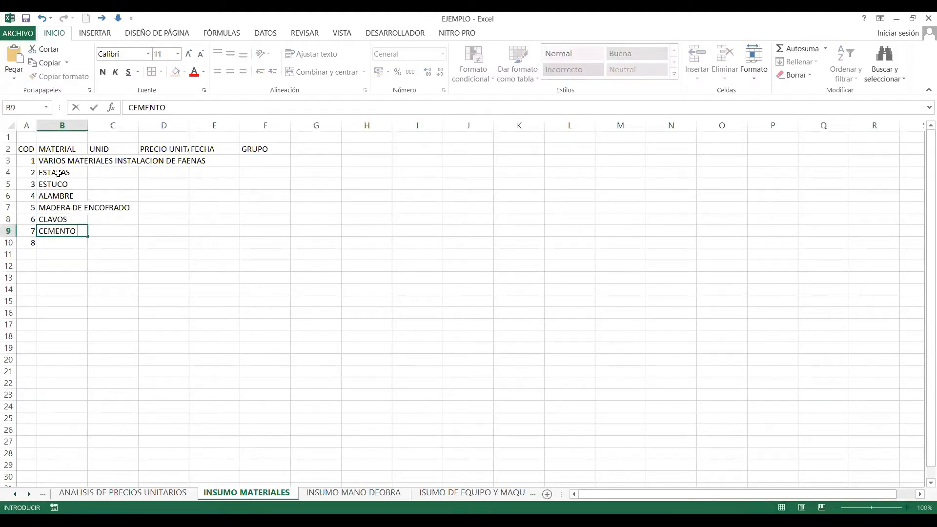
key(Return)
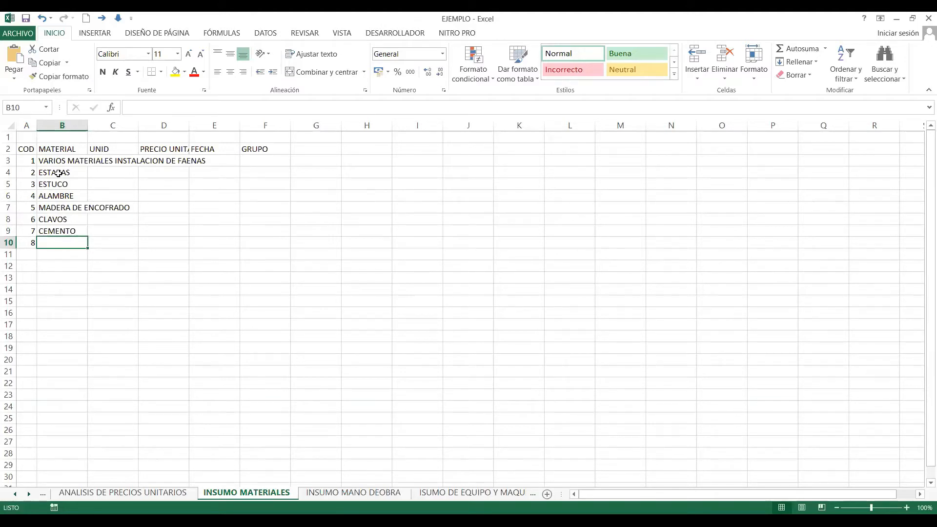
text(FIERRO CORRUGA)
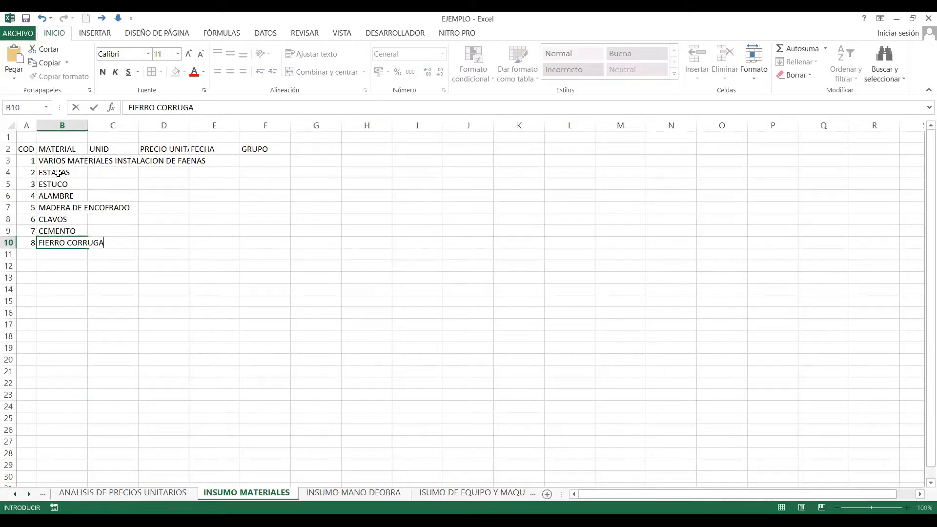
text(DO)
key(Return)
Step: Add the materials ARENA COMUN and ARENA FINA in cells B11 and B12
text(ARENA)
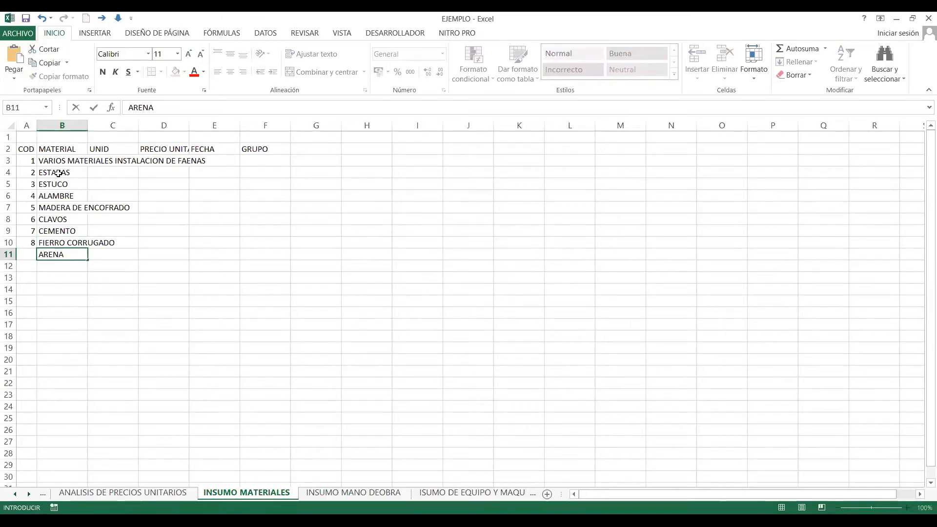
text( COMUN)
key(Return)
text(ARENA F)
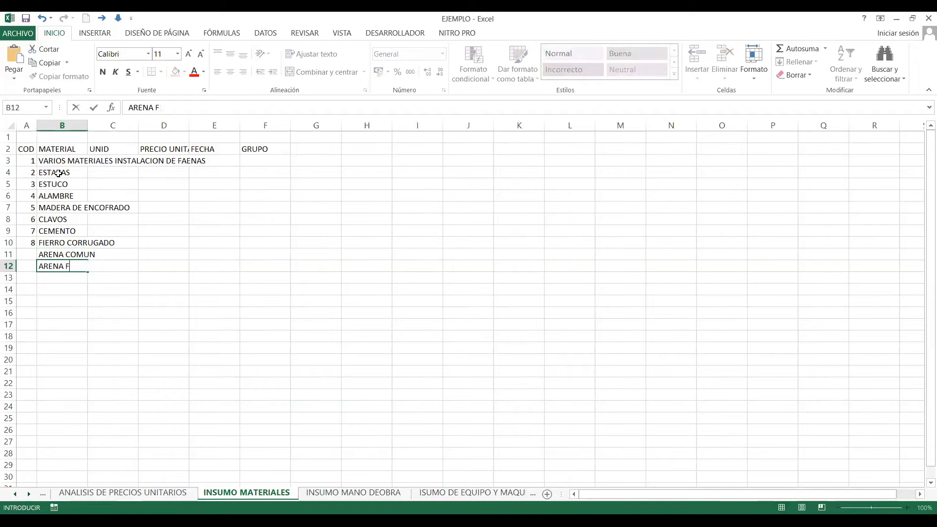
text(INA)
key(Return)
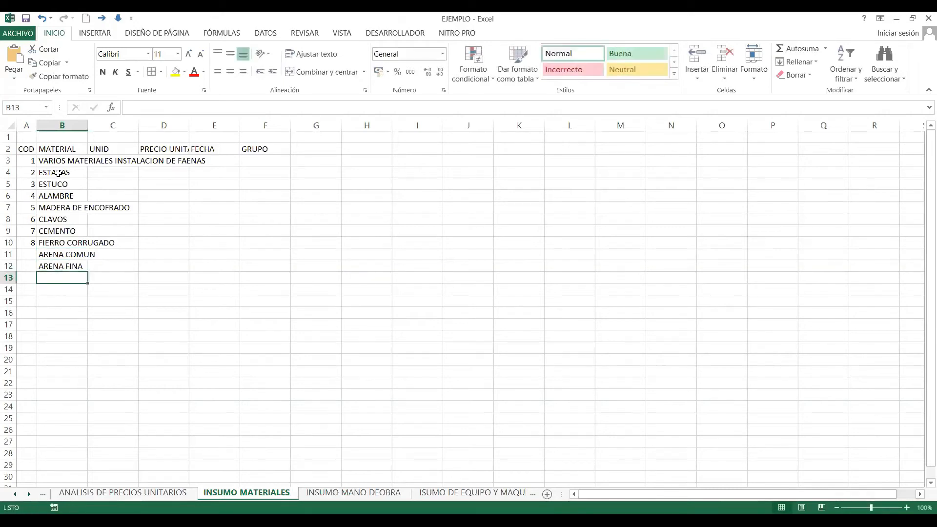
Step: Complete the material list with PIEDRA, GRAVA and LADRILLOS in cells B13 to B15
text(PIEDR)
key(BackSpace)
key(BackSpace)
key(BackSpace)
key(BackSpace)
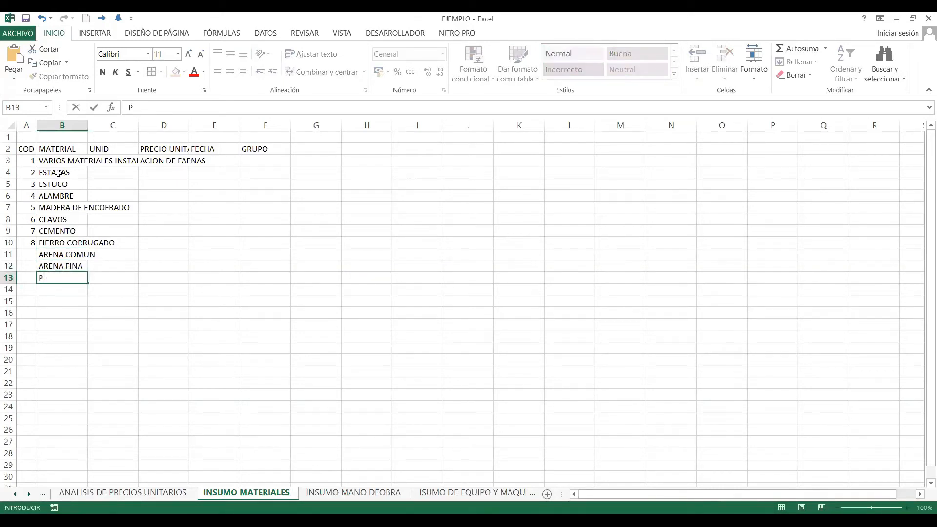
text(IEDRA)
key(Return)
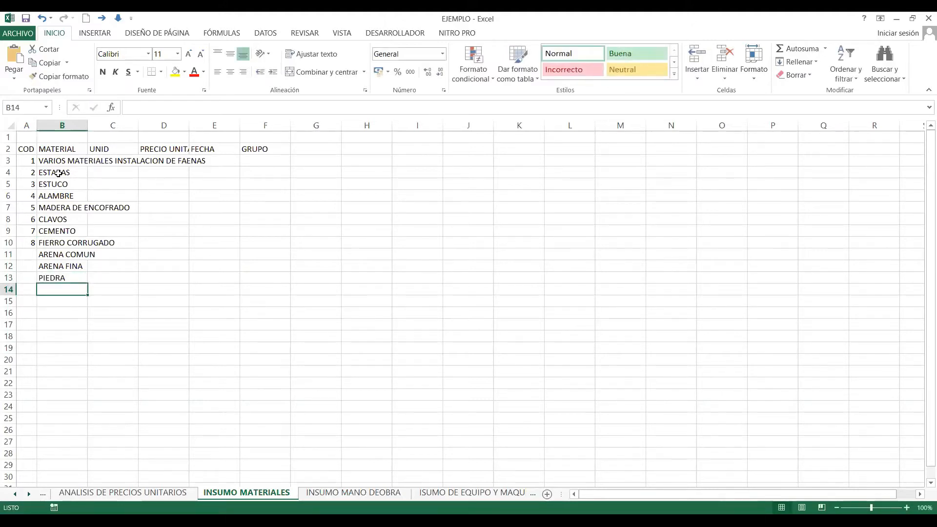
text(GR)
key(BackSpace)
text(RAVA)
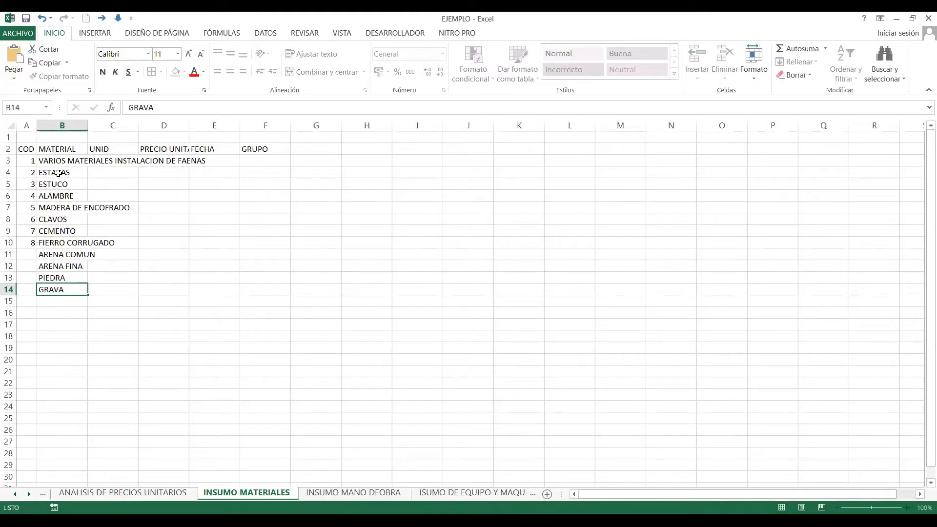
key(Return)
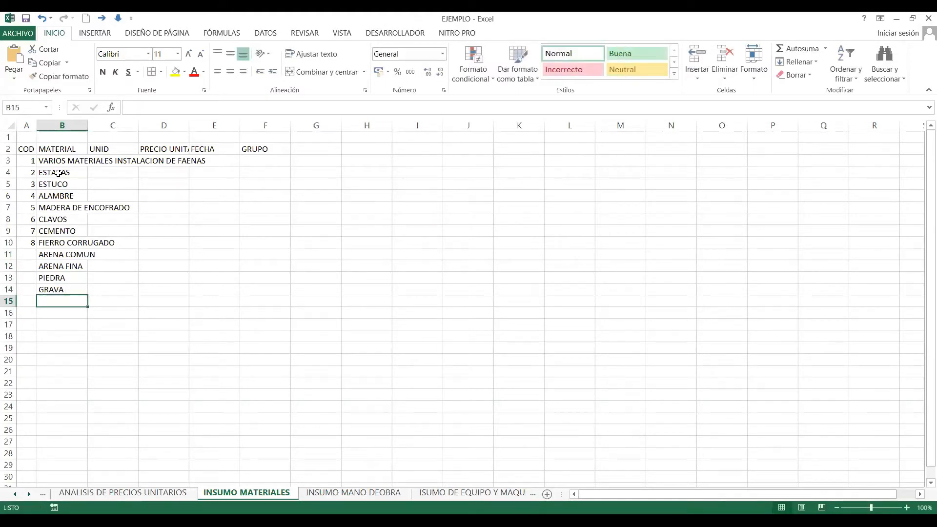
text(LADRILLOS)
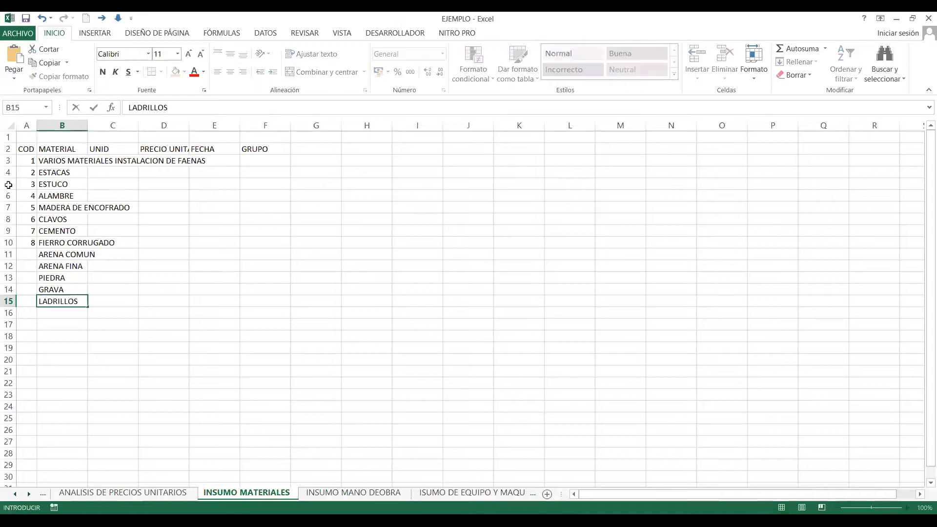
Step: Extend the code numbering down to 13 in cell A15 and autofit column B to the material names
click(31, 218)
drag(30, 218, 43, 313)
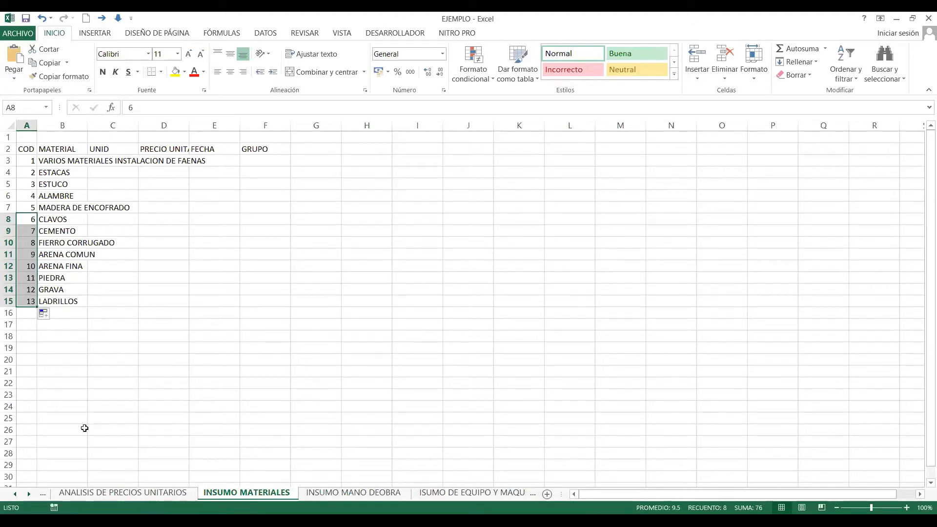
double_click(89, 131)
click(122, 219)
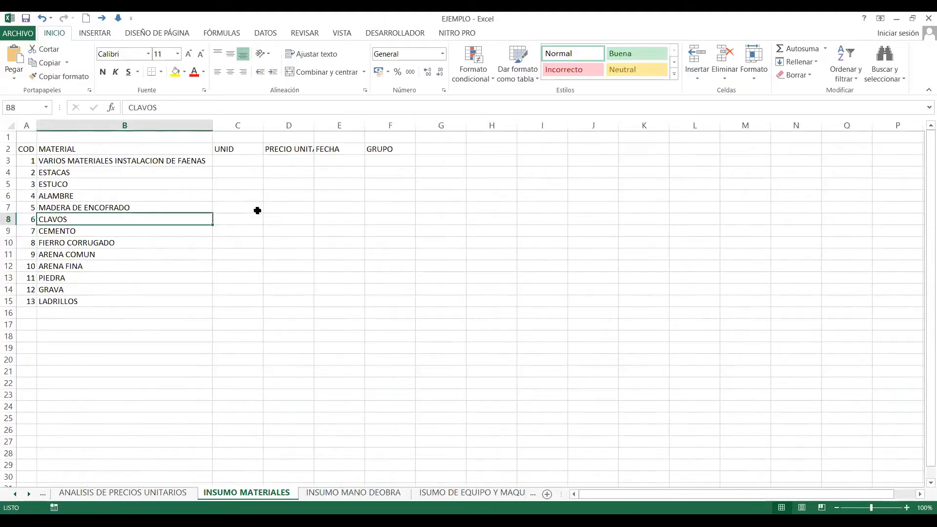
key(ctrl+e)
key(Up)
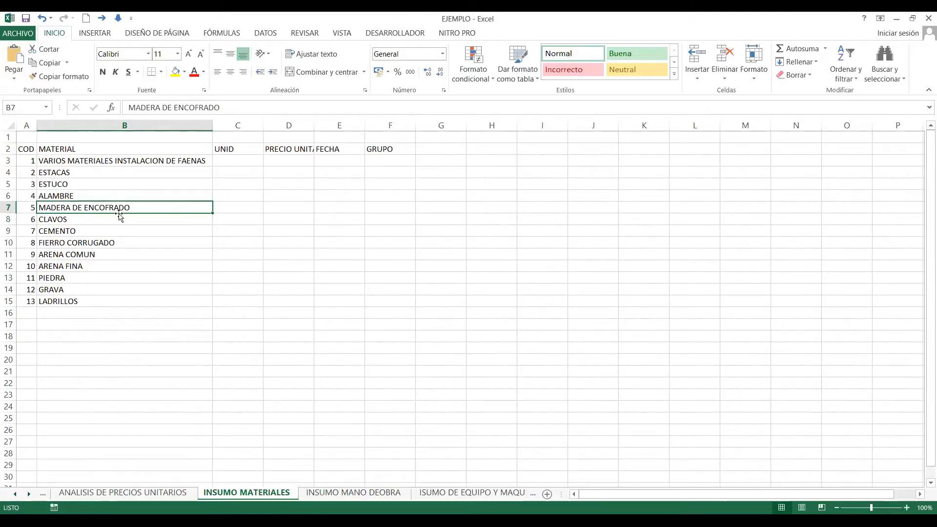
key(Down)
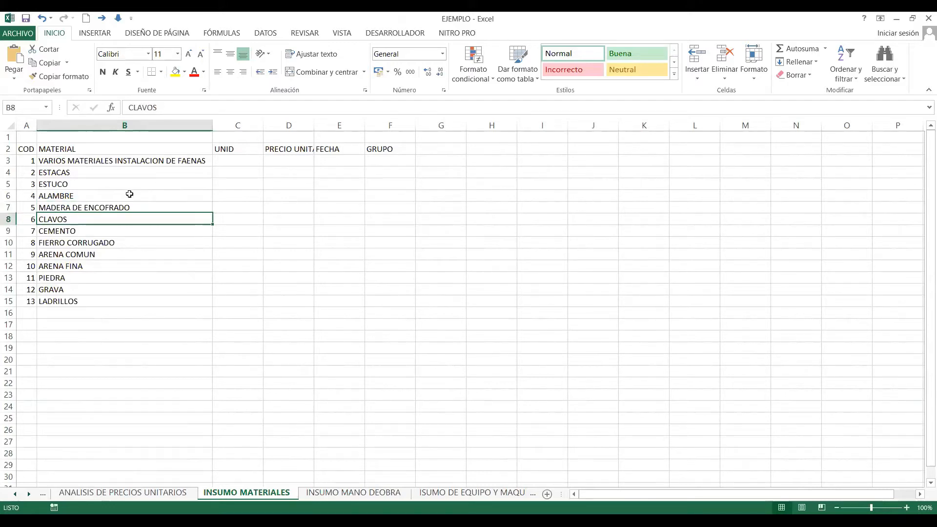
Step: Format the materials list A2:F15 as a table with headers, using an orange table style
click(130, 195)
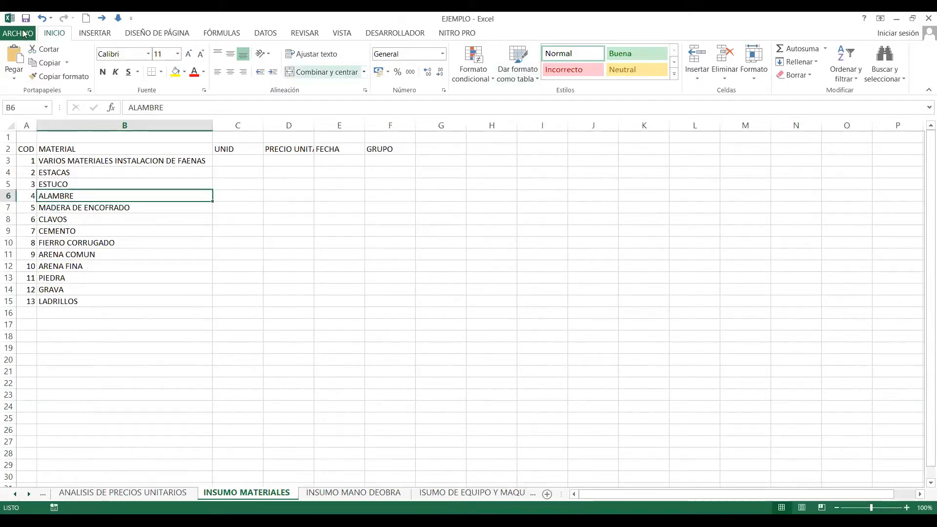
click(536, 78)
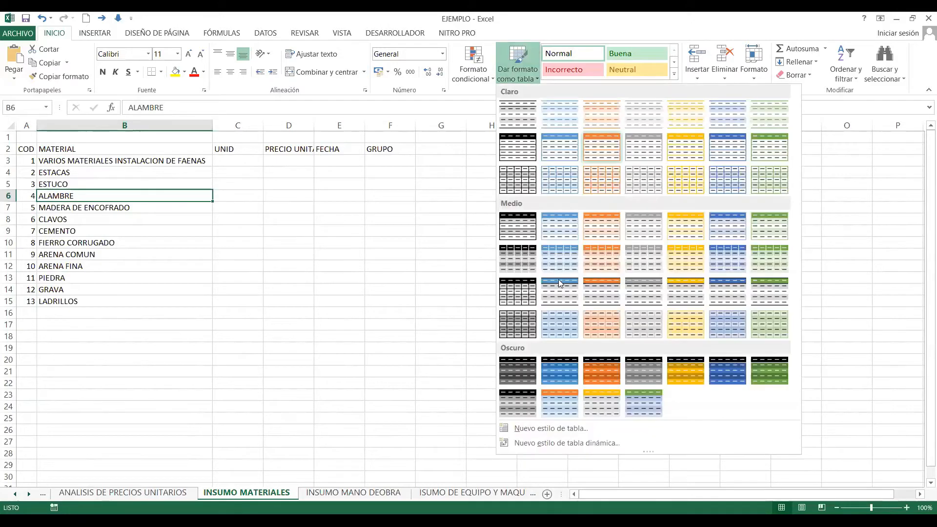
click(559, 282)
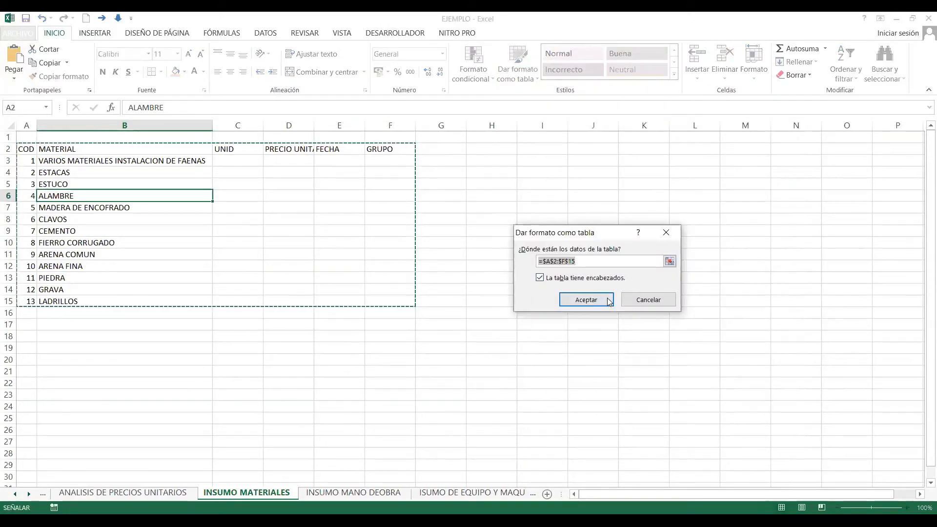
click(594, 303)
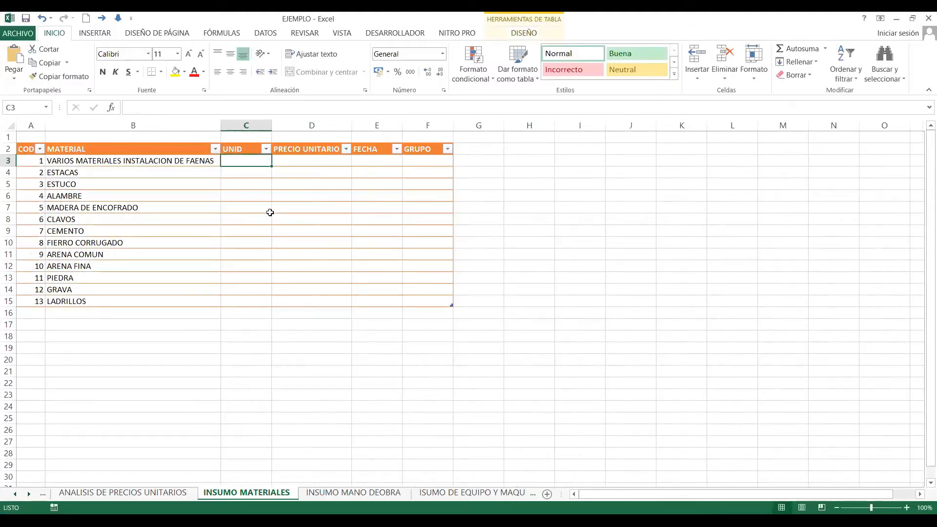
Step: Enter the unit Glb for VARIOS MATERIALES INSTALACION DE FAENAS in C3 and pza for ESTACAS in C4
text(Glb)
key(Return)
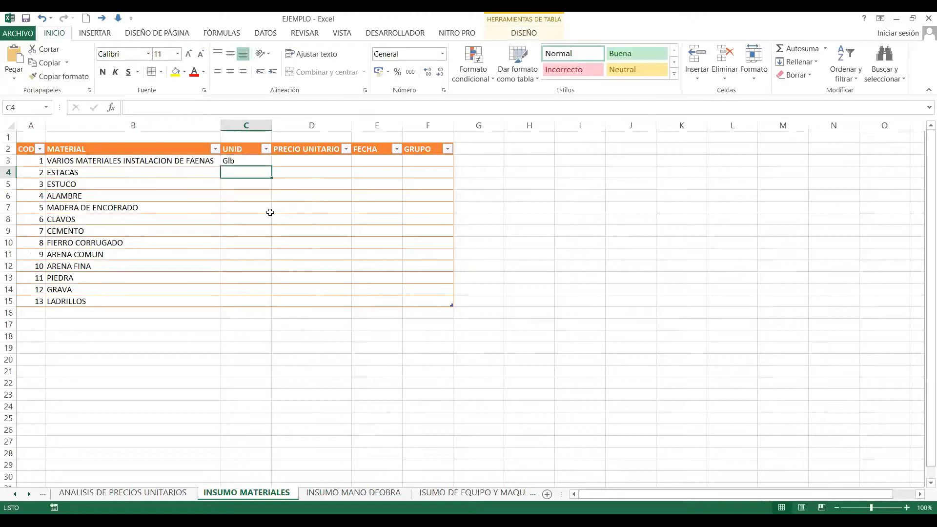
text(pz)
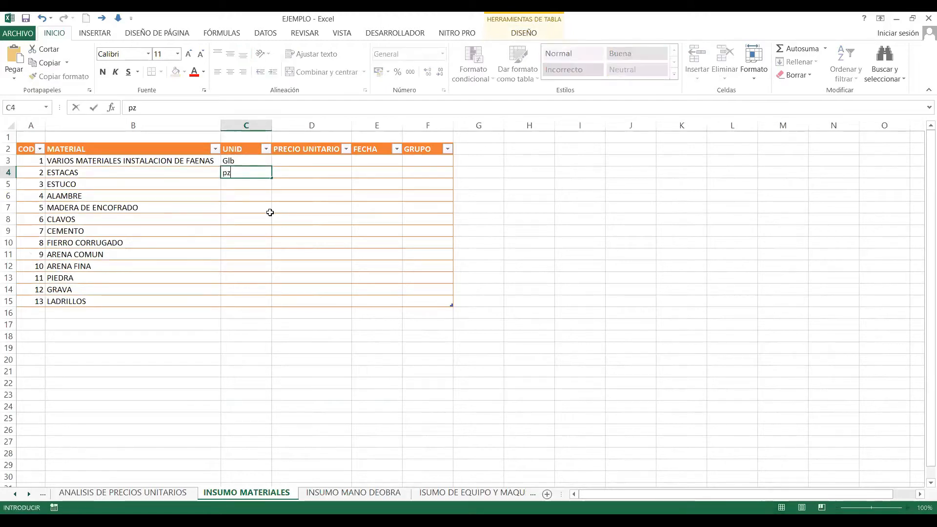
text(a)
key(Return)
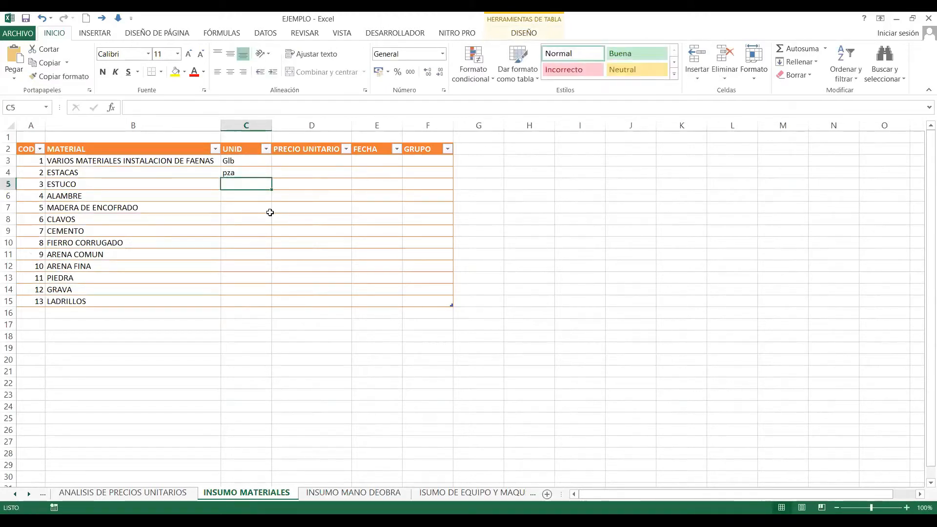
Step: Enter Kg as the unit for ESTUCO and ALAMBRE in cells C5 and C6
key(BackSpace)
text(Kg)
key(BackSpace)
text(g)
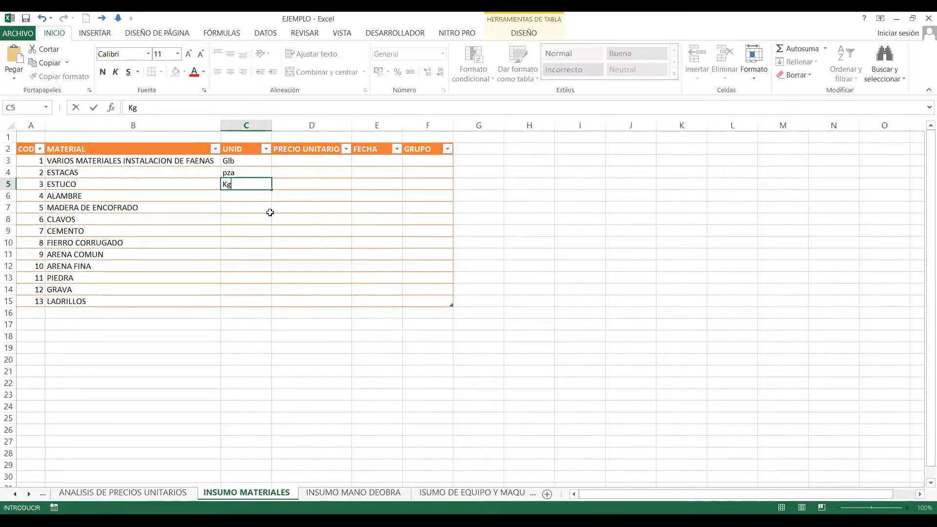
key(Return)
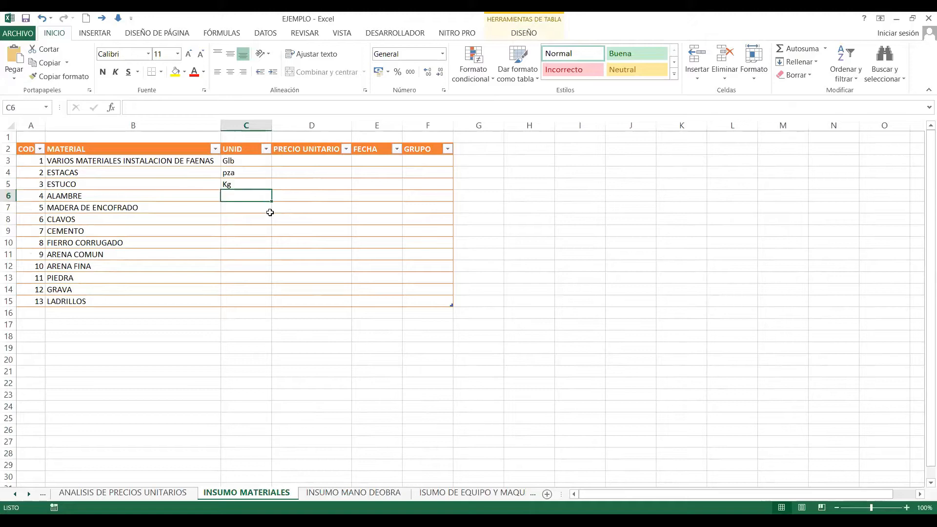
text(Kg)
key(Return)
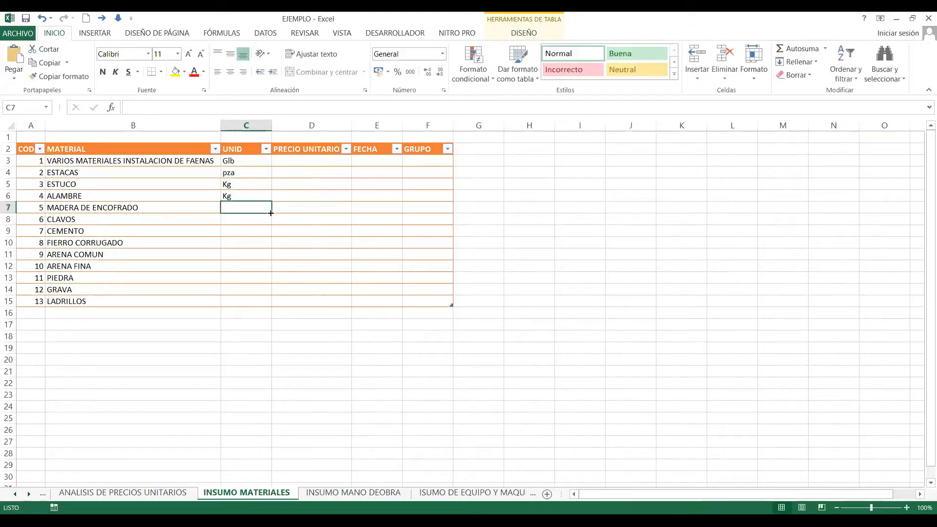
Step: Enter P² as the unit for MADERA DE ENCOFRADO in cell C7, inserting the superscript two as a symbol
text(P)
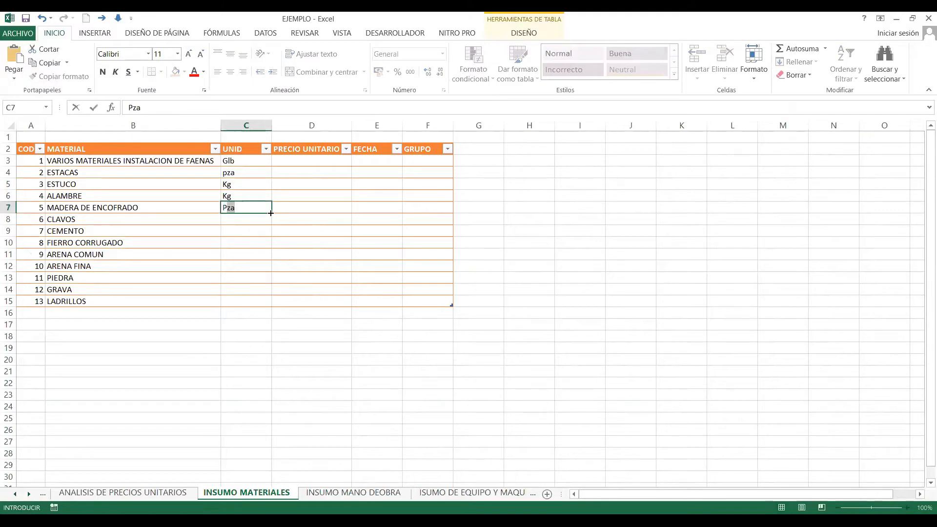
click(99, 34)
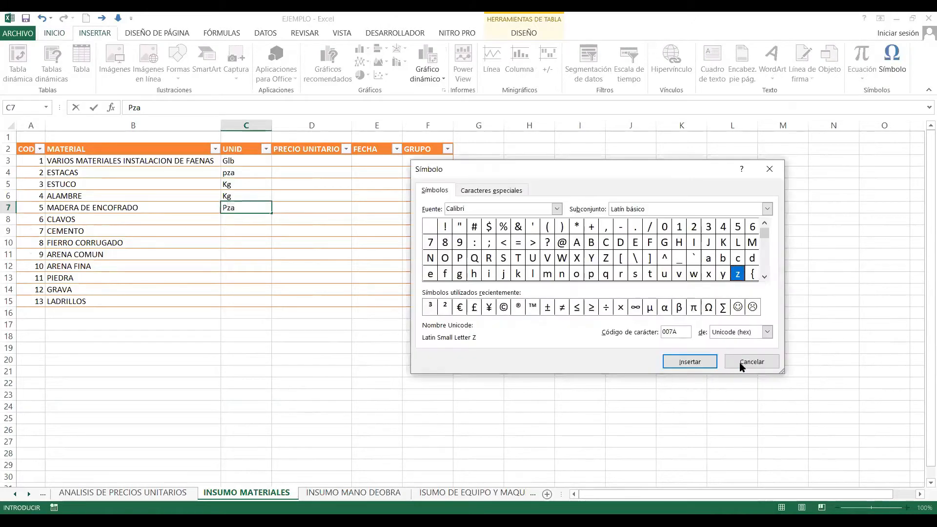
click(751, 362)
click(244, 218)
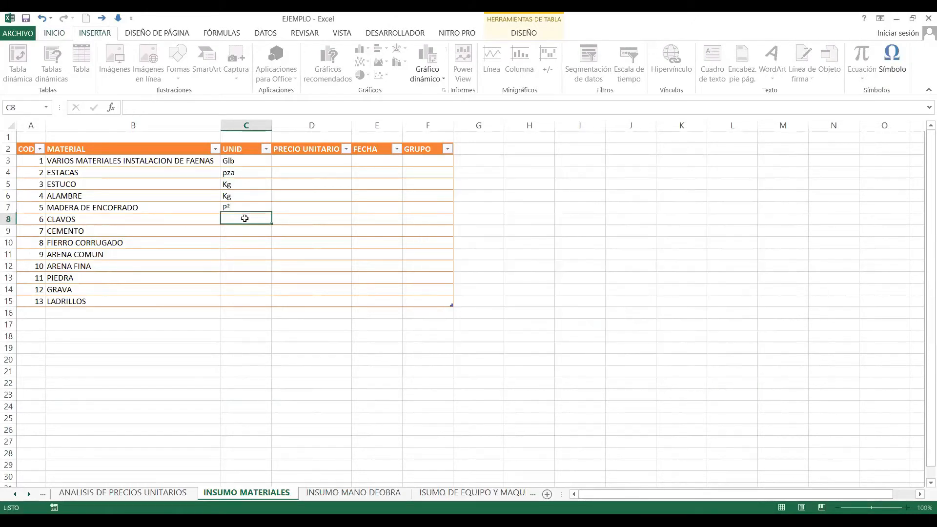
Step: Enter Kg as the unit for CLAVOS, CEMENTO and FIERRO CORRUGADO in cells C8 to C10
text(kG)
key(Return)
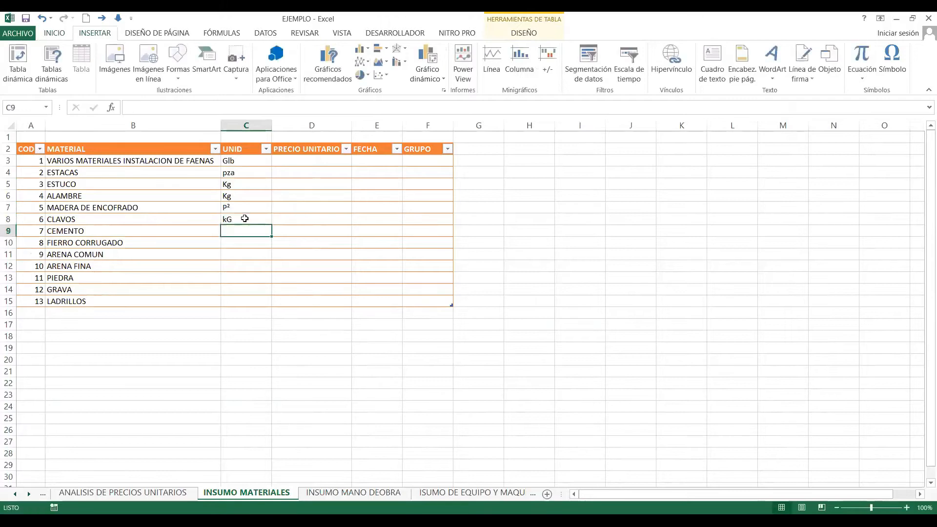
click(244, 218)
text(Kg)
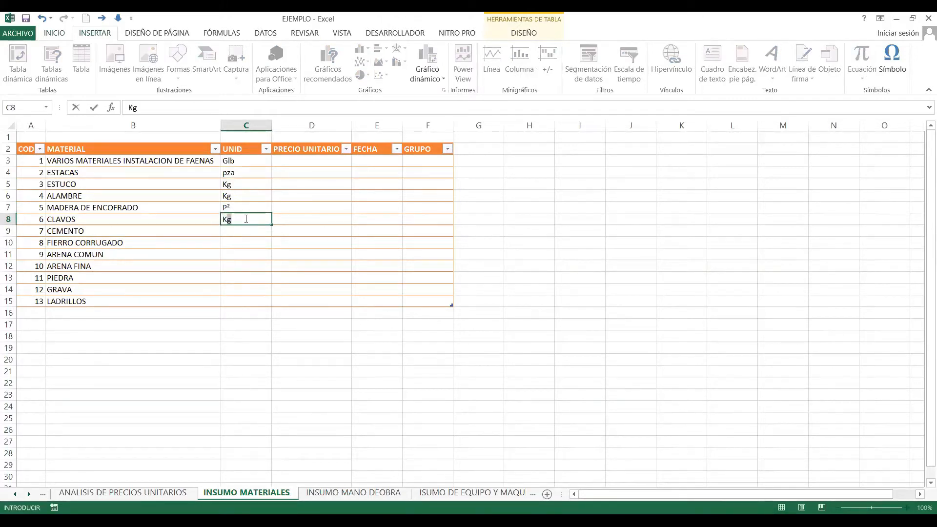
key(Return)
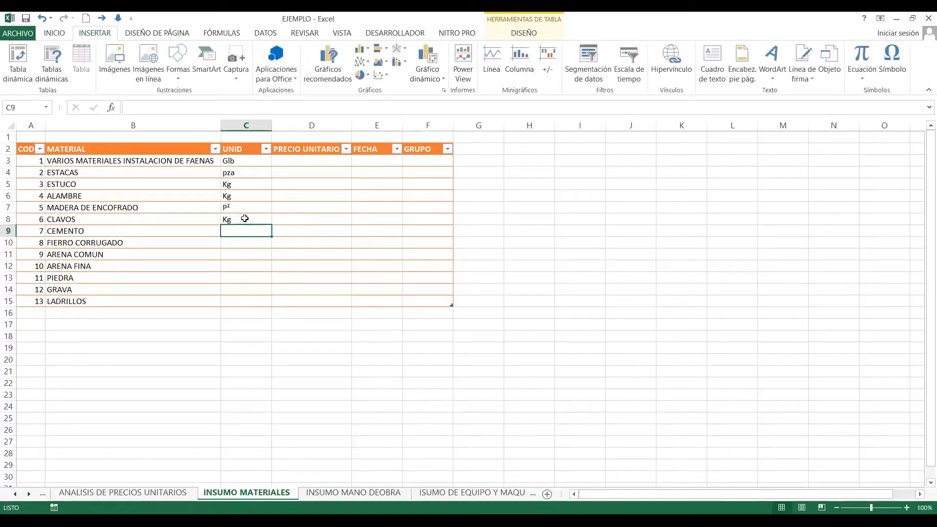
text(Kg)
key(Return)
text(Kg)
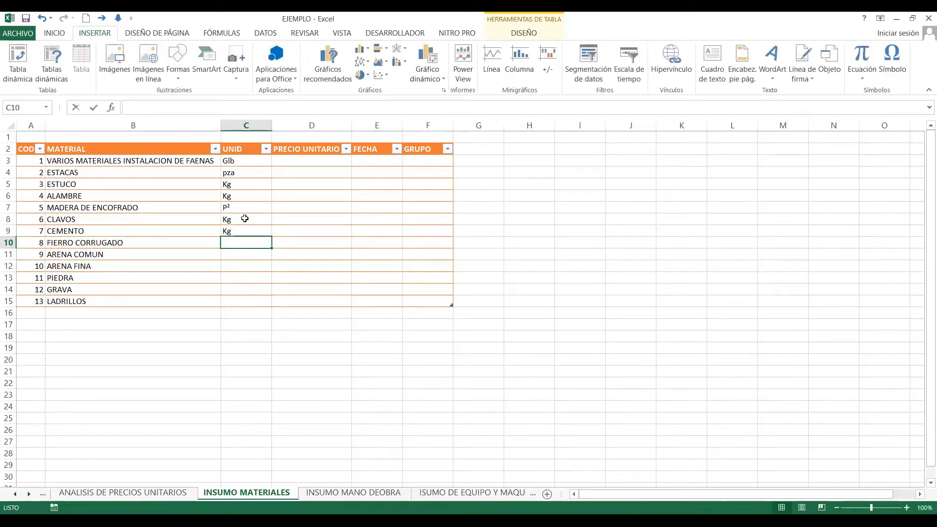
key(Return)
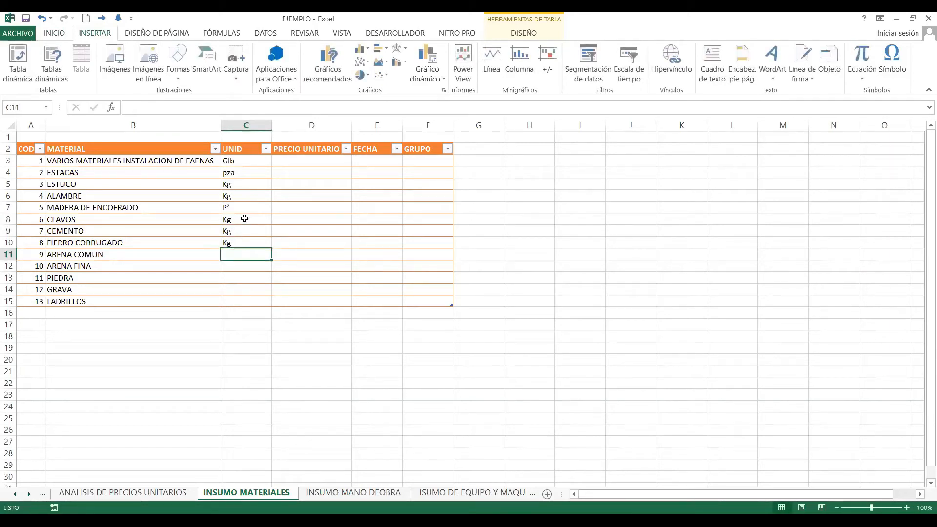
Step: Enter m³ as the unit for ARENA COMUN in cell C11, inserting the superscript three as a symbol
text(M)
key(BackSpace)
text(mn)
key(BackSpace)
click(893, 60)
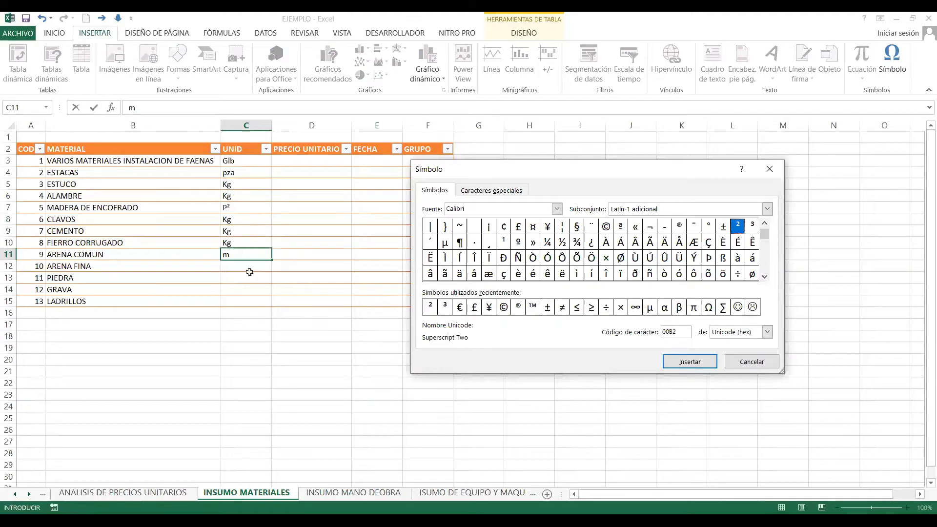
key(Tab)
key(Right)
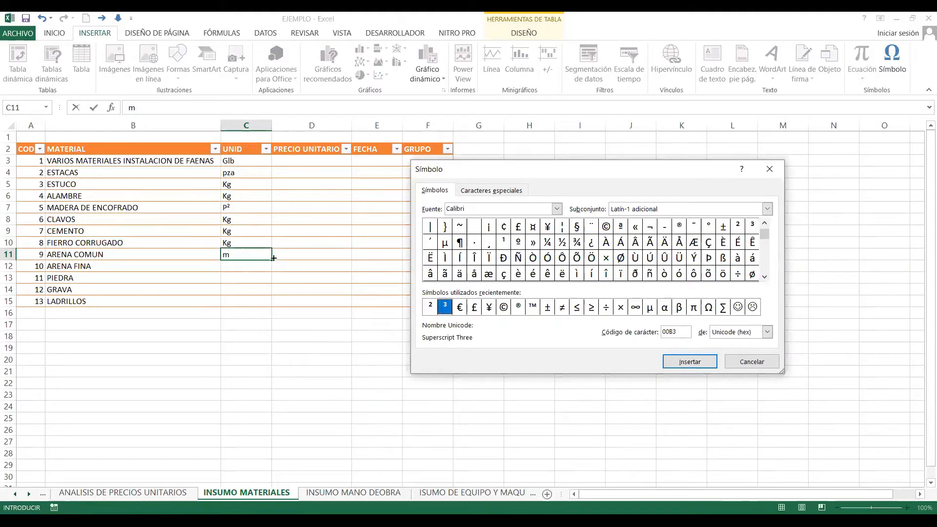
key(Return)
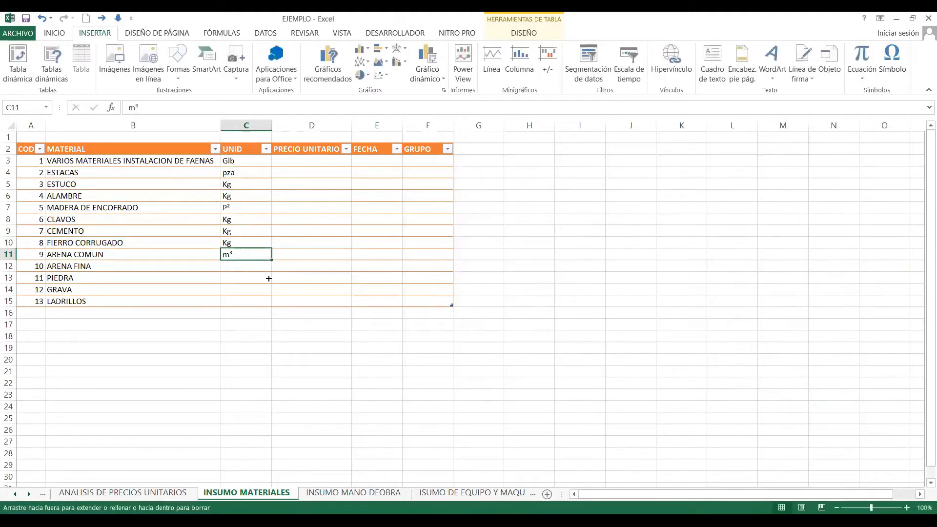
Step: Copy the unit m³ from C11 down to GRAVA in C14 and enter pza for LADRILLOS in C15
drag(272, 260, 272, 293)
click(283, 304)
click(308, 321)
click(263, 303)
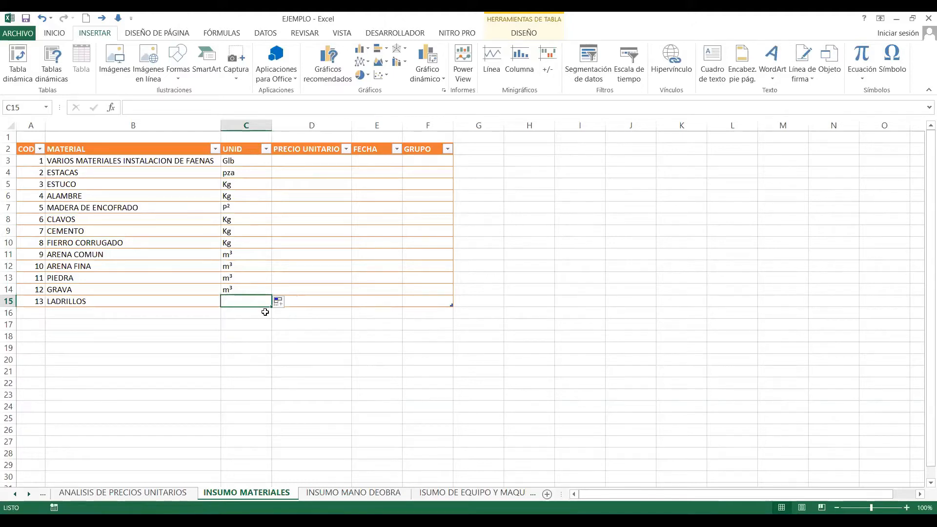
text(pza)
key(Up)
key(Right)
key(Up)
key(Up)
key(Up)
key(Up)
key(Up)
key(Up)
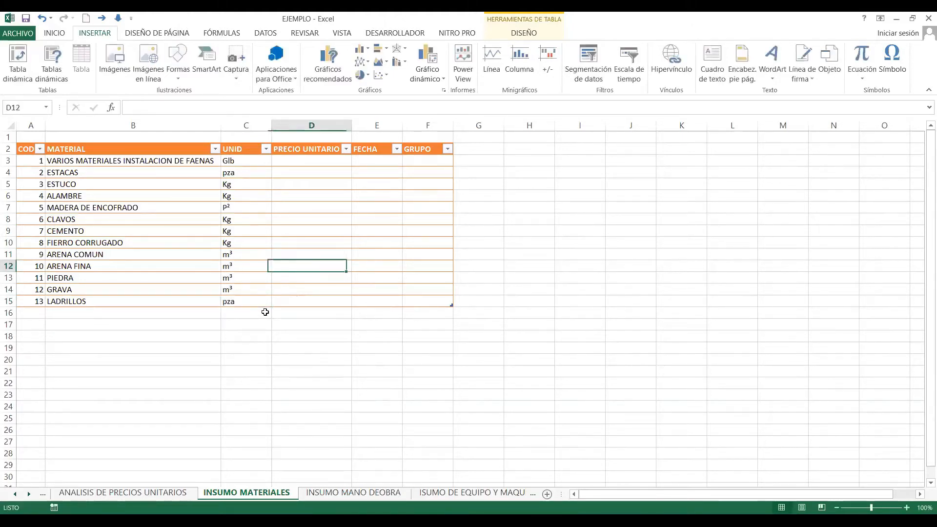
key(Up)
key(Up)
key(Up)
key(Up)
key(Up)
key(Down)
key(Down)
key(Down)
key(Down)
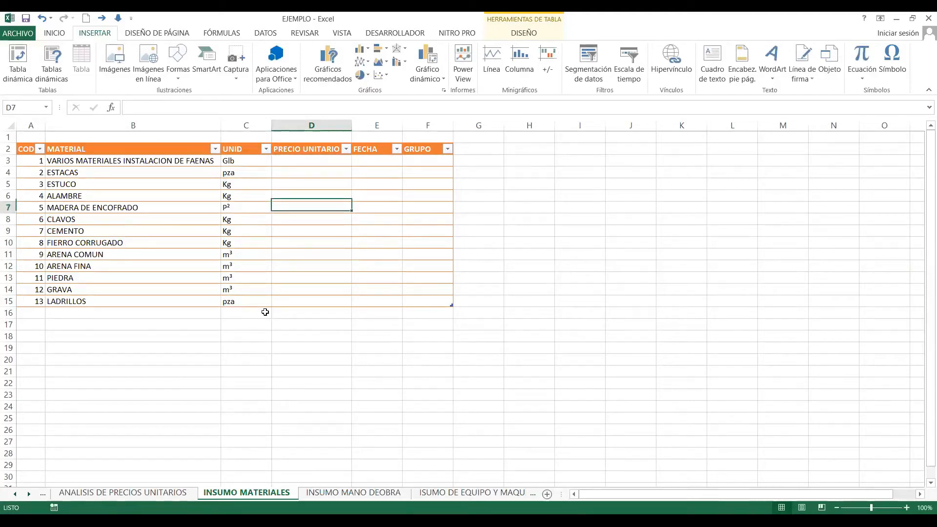
key(Down)
key(Down)
key(Down)
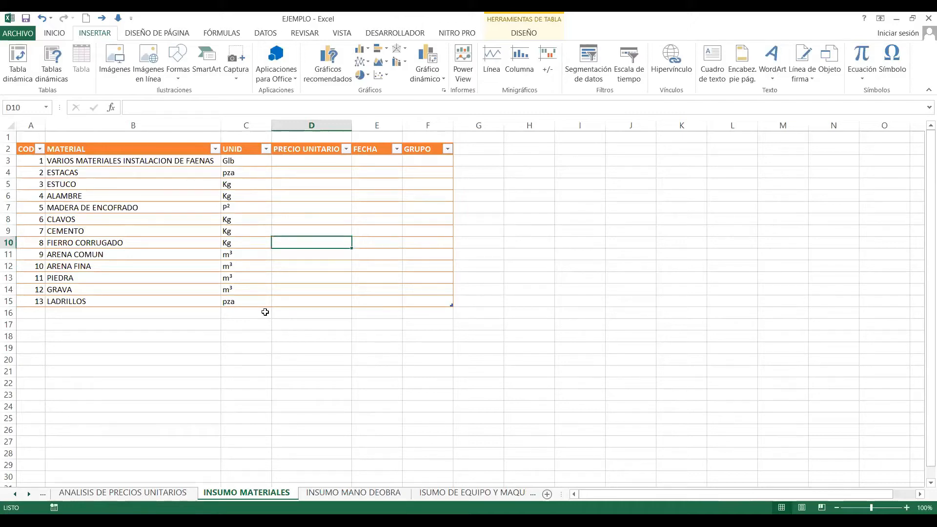
key(Up)
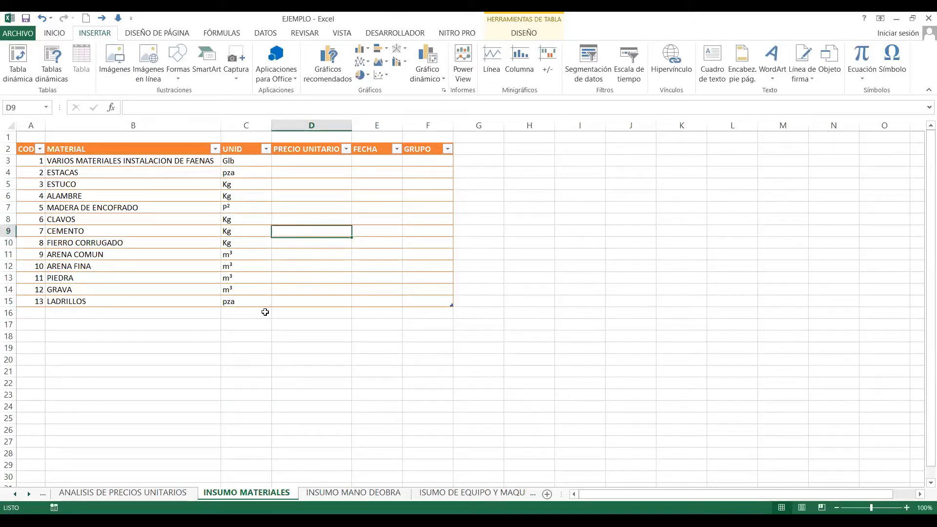
key(Right)
key(Up)
key(Up)
key(Up)
key(Up)
key(Up)
key(Up)
key(Down)
key(Down)
key(Down)
key(Down)
key(Down)
key(Down)
key(Down)
key(Down)
key(Down)
key(Down)
key(Down)
key(Down)
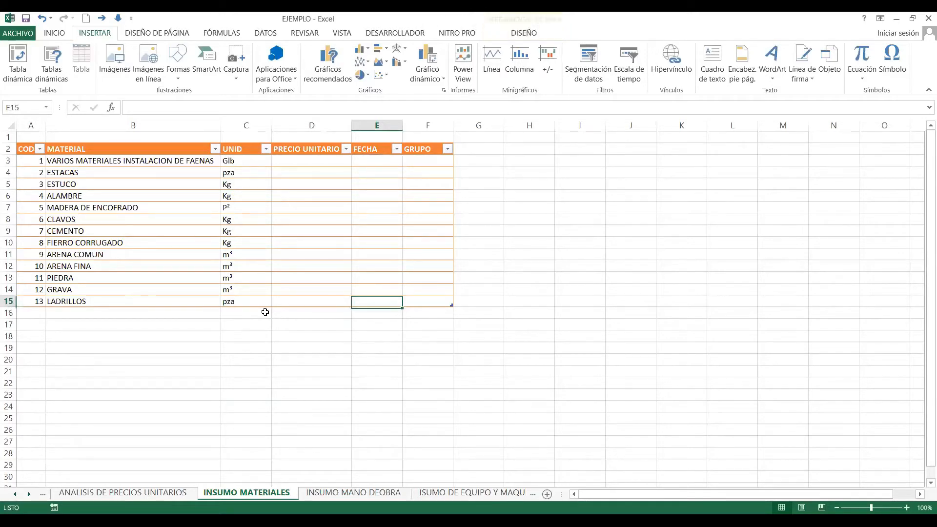
Step: Enter the date 1/8/2020 in the FECHA column for VARIOS MATERIALES INSTALACION DE FAENAS, cell E3
key(Up)
key(Up)
key(Up)
key(Up)
key(Up)
key(Up)
key(Up)
key(Up)
key(Up)
key(Up)
key(Up)
key(Up)
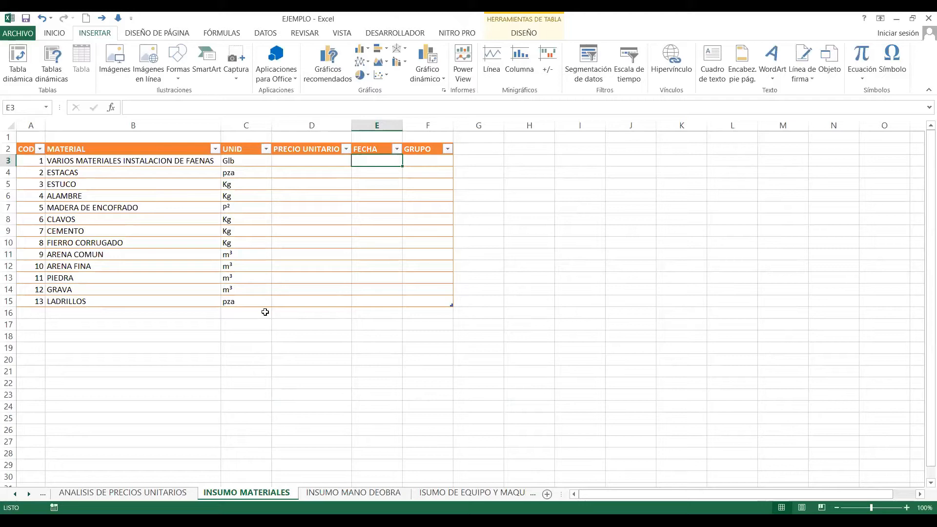
text(1/8/20)
key(Tab)
key(Left)
key(Right)
Step: Fill the date from E3 down to E15 as identical copies instead of a consecutive series
click(381, 160)
drag(402, 167, 412, 313)
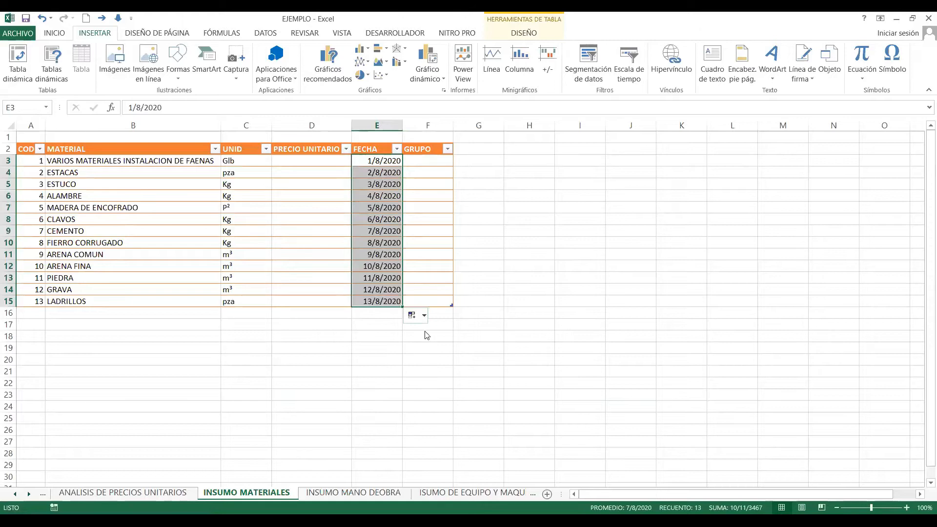
click(424, 315)
click(445, 332)
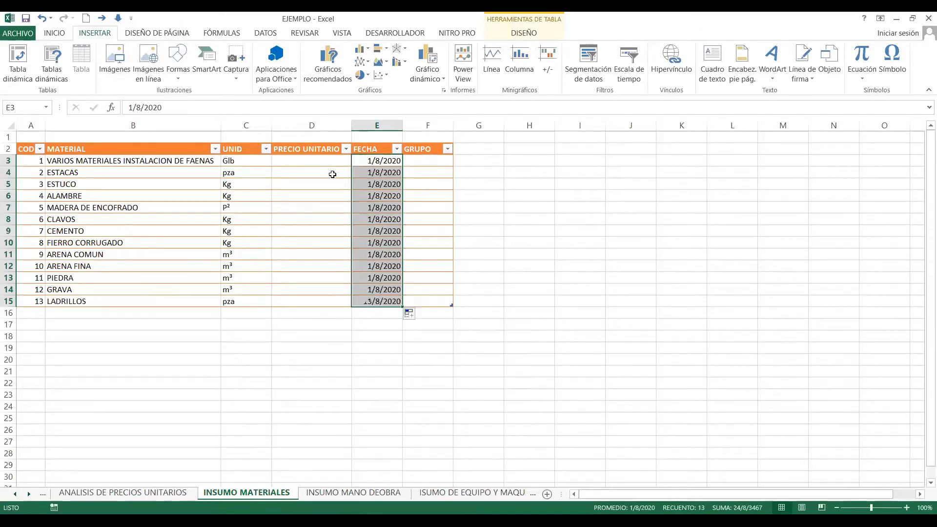
Step: Enter the unit prices 200, 6 and 6.5 for VARIOS MATERIALES INSTALACION DE FAENAS, ESTACAS and ESTUCO in D3 to D5
click(424, 207)
click(333, 161)
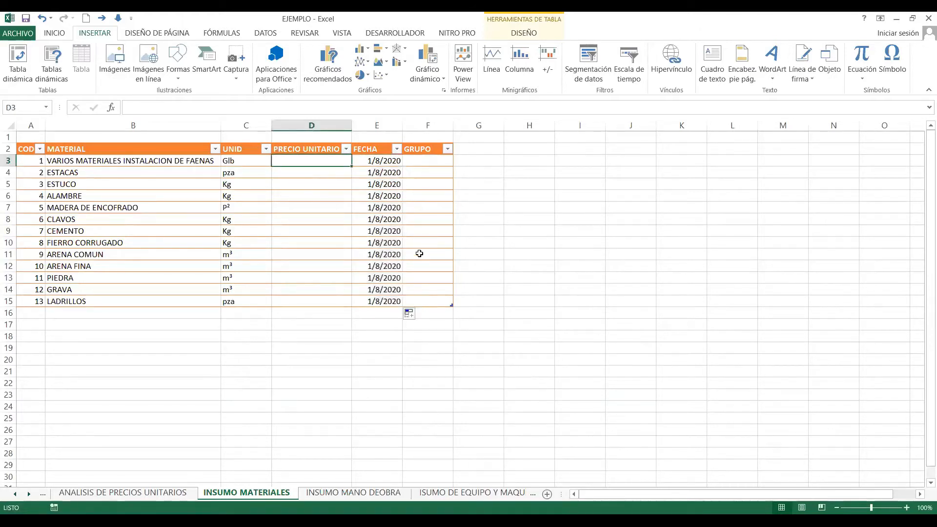
text(2)
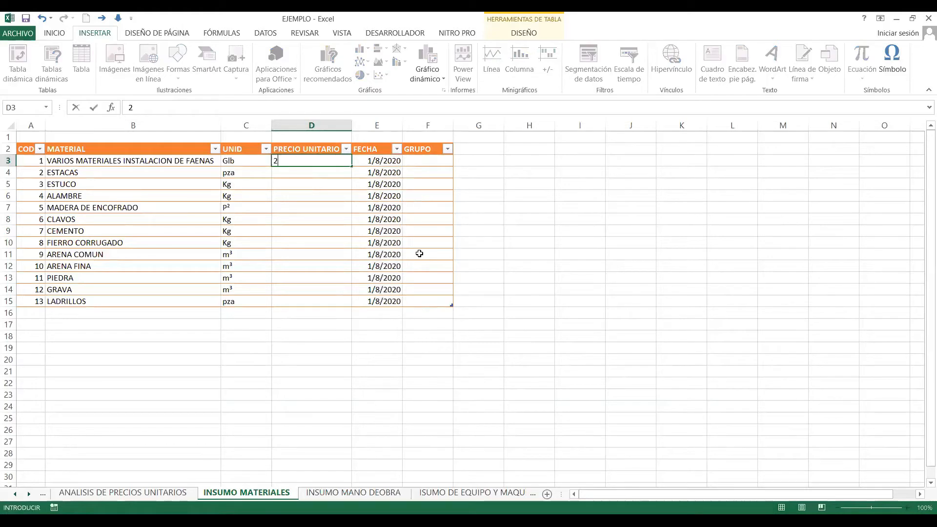
text(00)
key(Return)
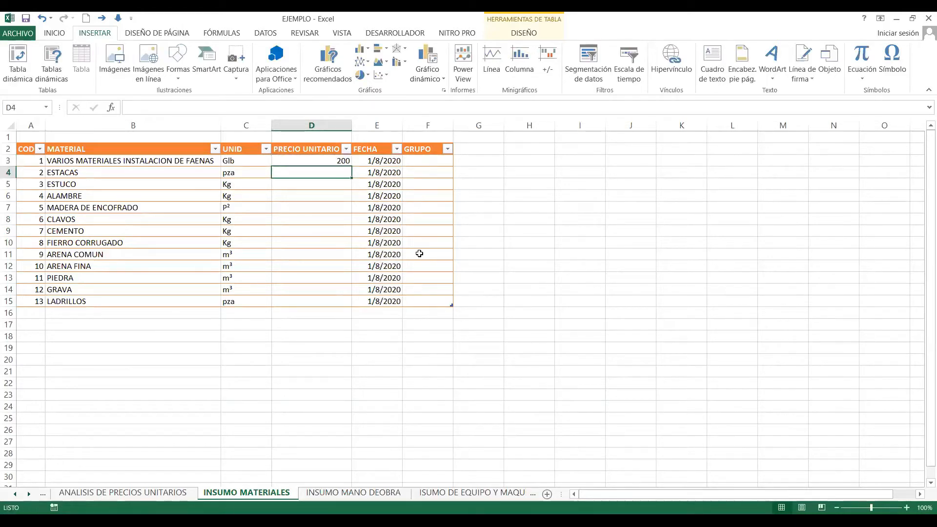
text(6)
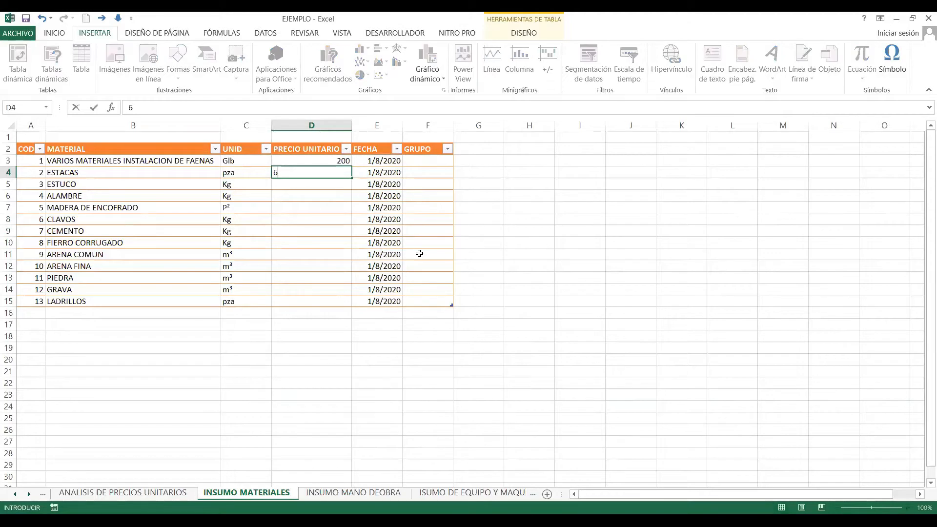
key(Return)
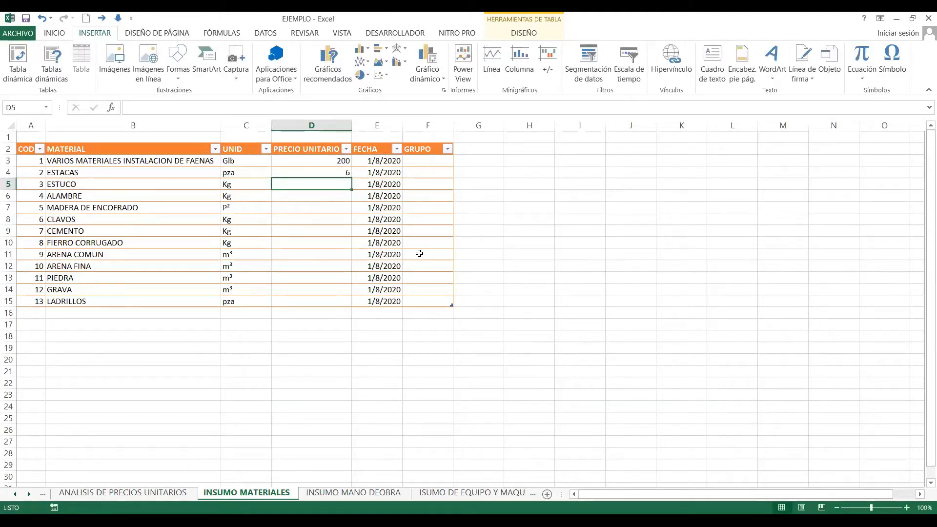
text(6.5)
key(Return)
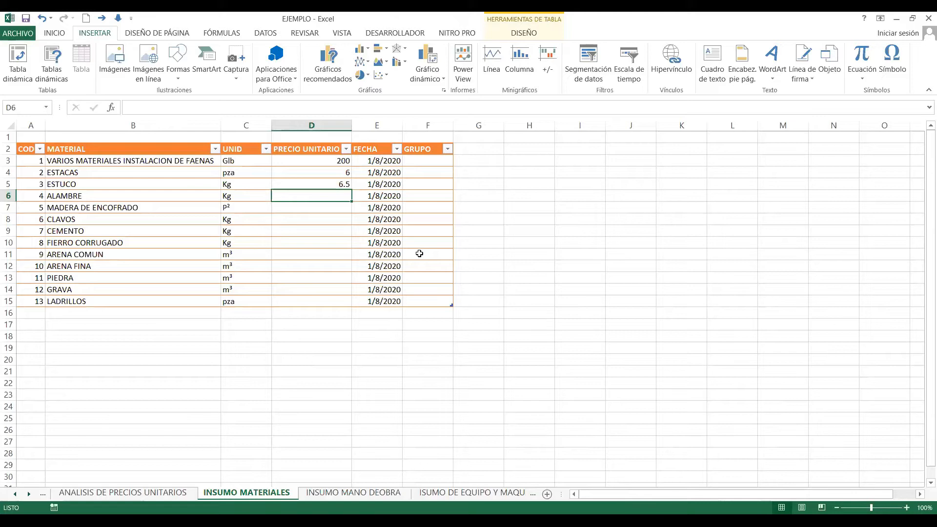
Step: Enter the unit prices 13, 8 and 13 for ALAMBRE, MADERA DE ENCOFRADO and CLAVOS in D6 to D8
text(13)
key(Return)
text(8)
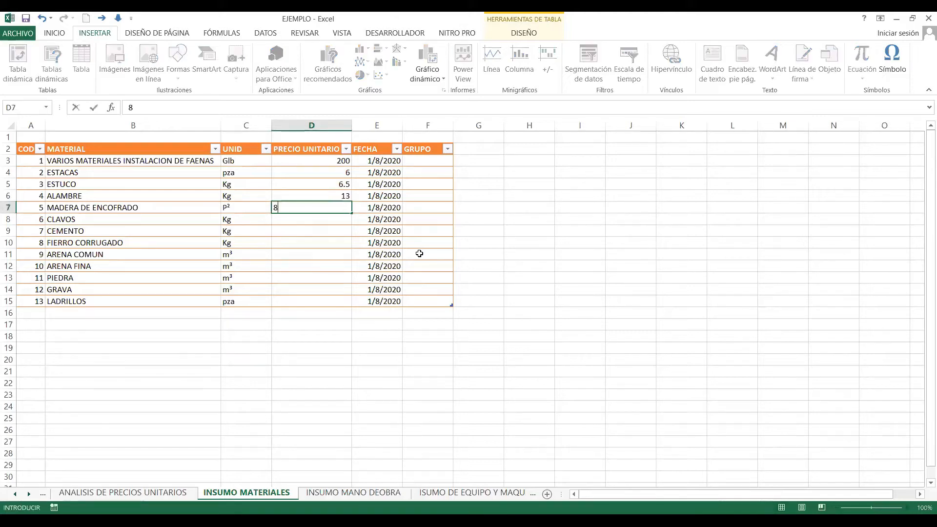
key(Return)
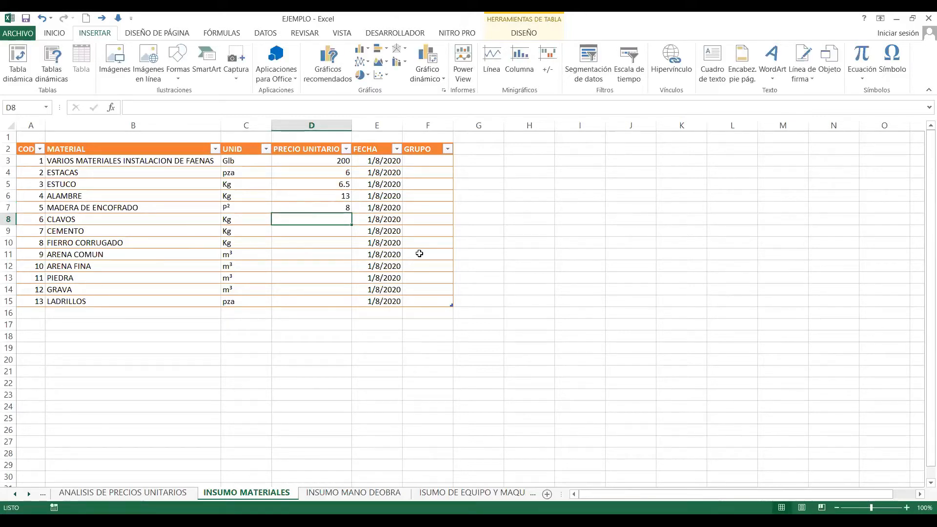
text(13)
key(Return)
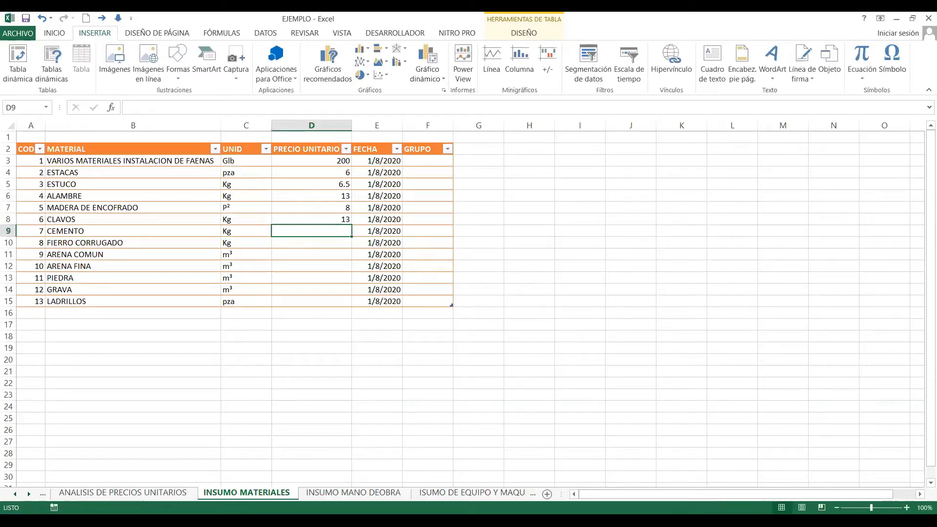
Step: Enter 1.08 as the unit price of CEMENTO in cell D9
click(8, 521)
click(67, 476)
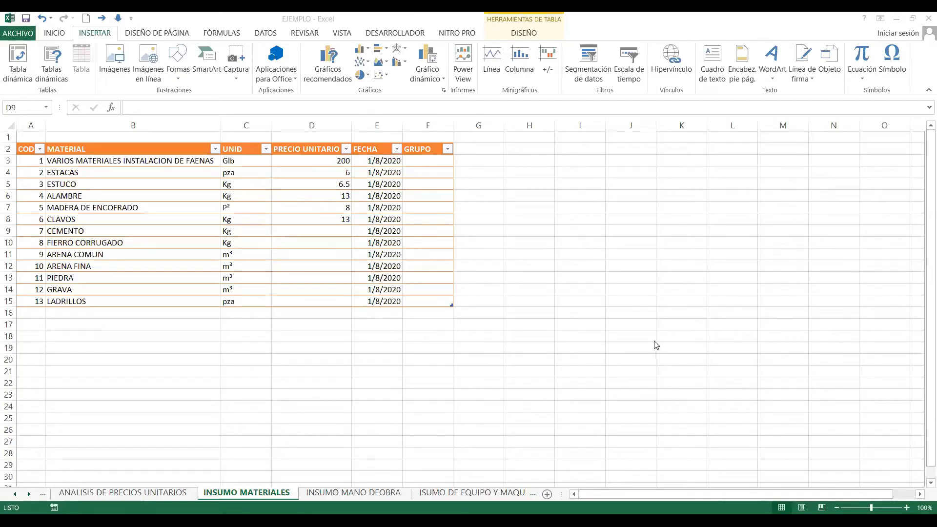
click(323, 245)
text(1)
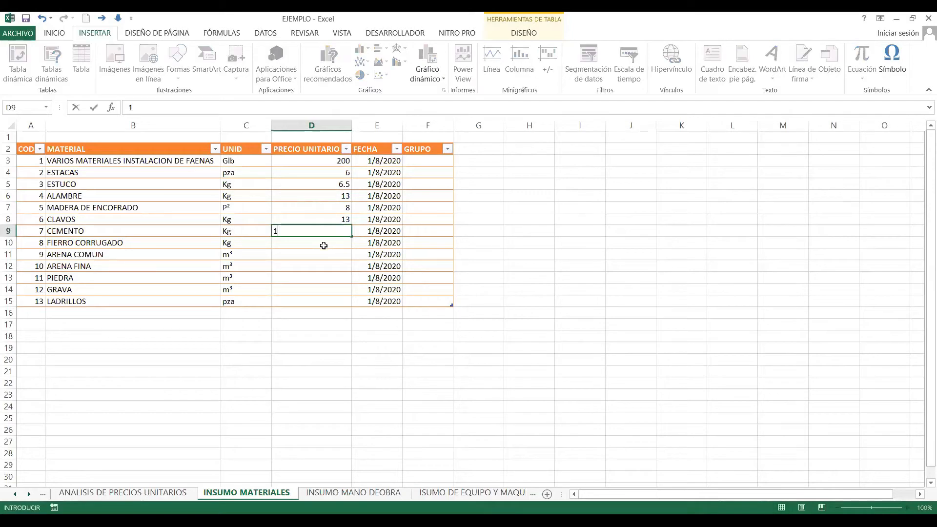
text(.08)
key(Return)
Step: Enter 8 as the unit price of FIERRO CORRUGADO in cell D10
key(Left)
key(Right)
key(Up)
key(Left)
key(Left)
key(Right)
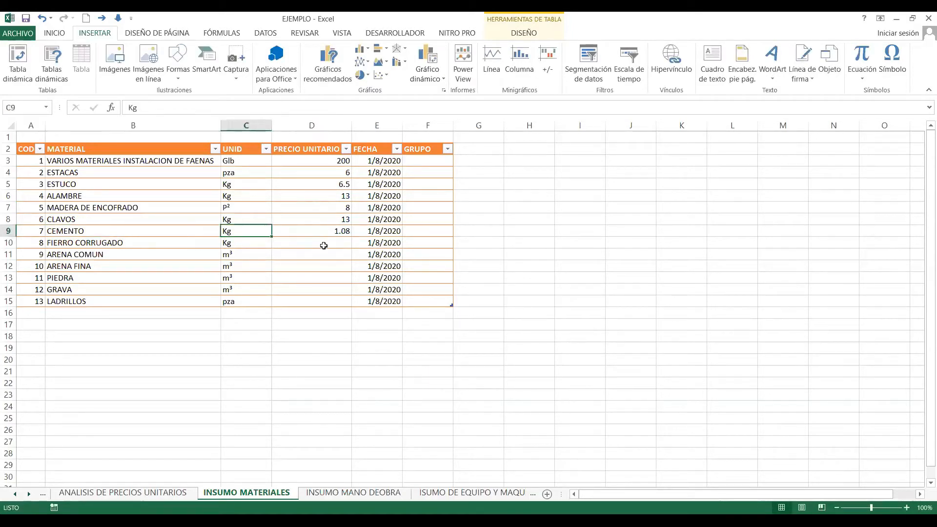
key(Right)
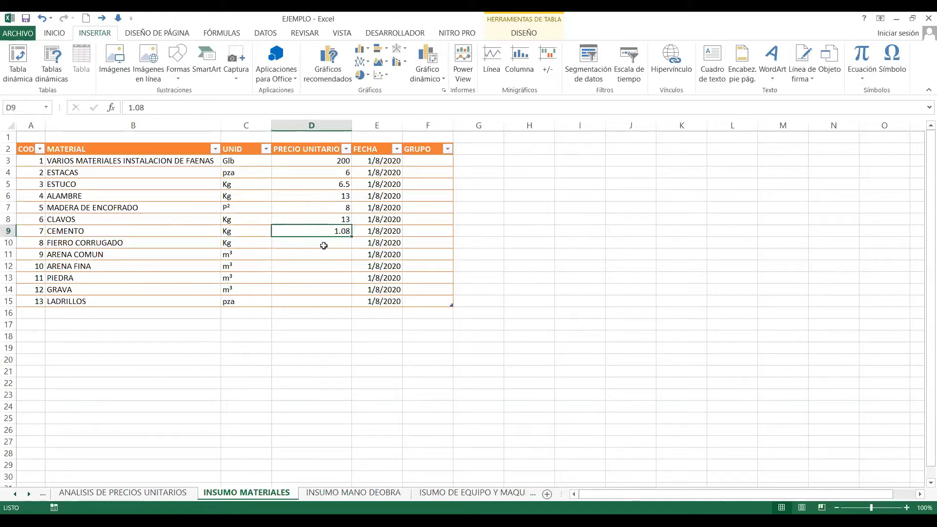
click(324, 246)
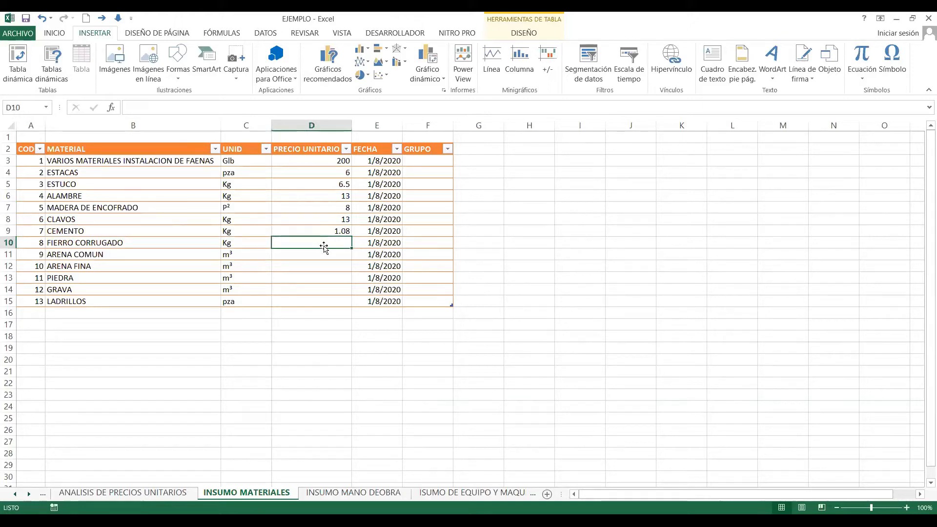
text(8)
key(Return)
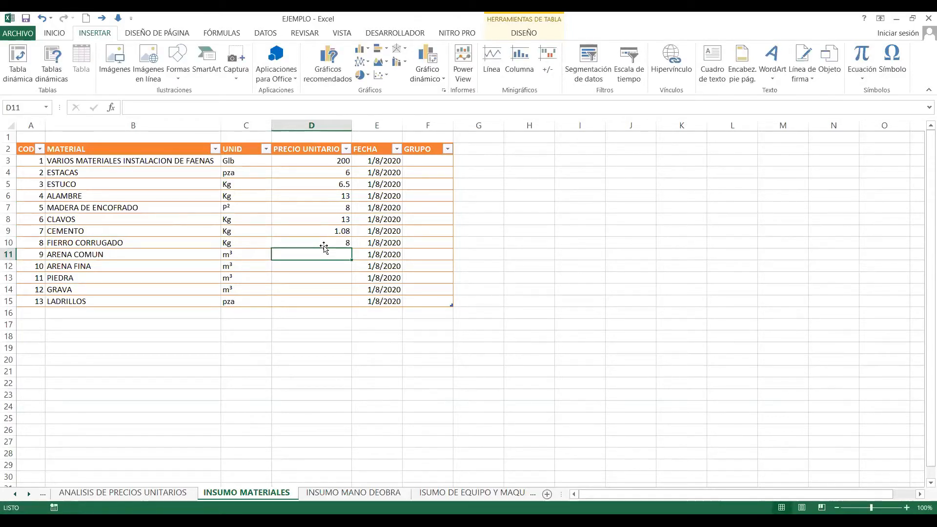
Step: Enter the unit prices 100 for ARENA COMUN in D11 and 120 for ARENA FINA in D12
text(120)
key(Return)
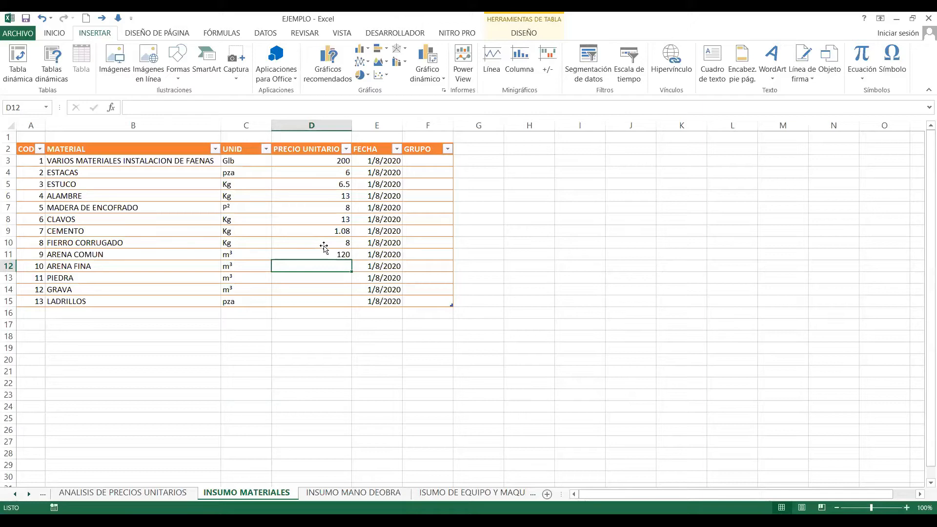
key(Up)
text(100)
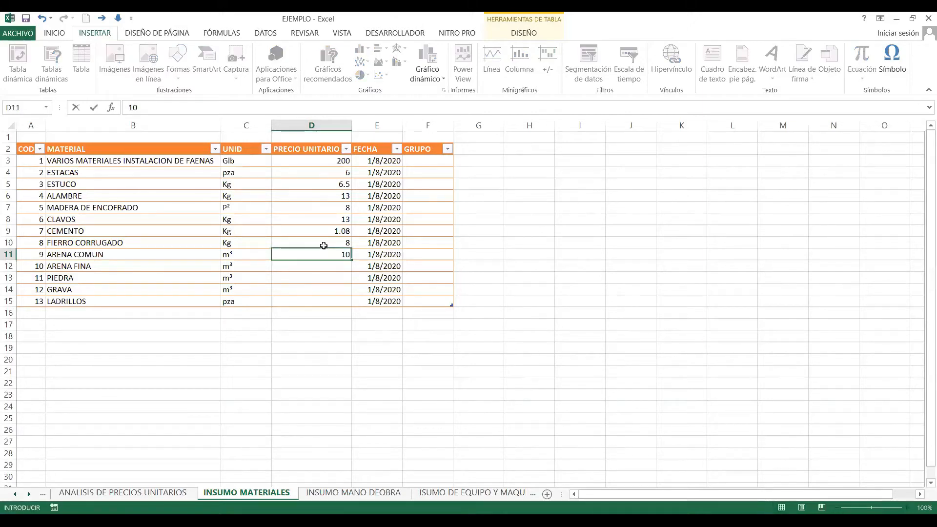
key(Return)
text(120)
key(Return)
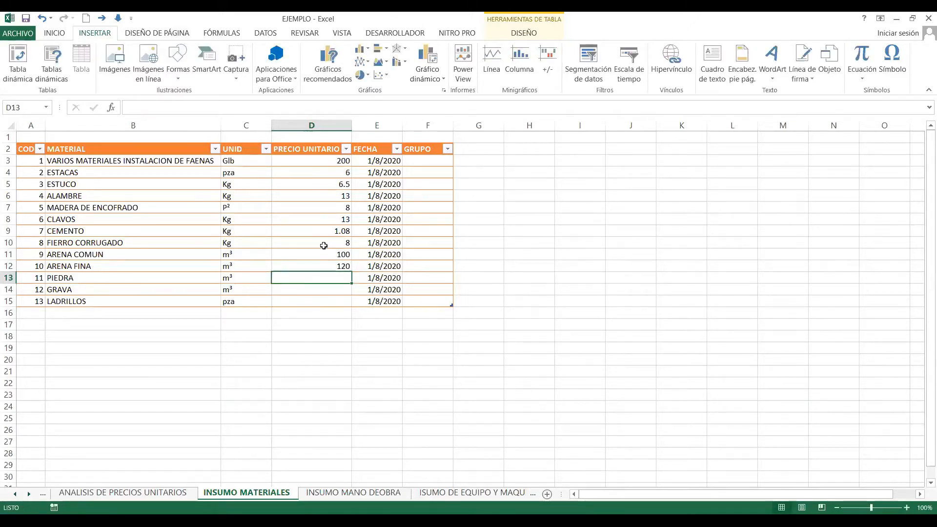
Step: Enter the unit prices 100, 110 and 1.1 for PIEDRA, GRAVA and LADRILLOS in D13 to D15
text(100)
text(10)
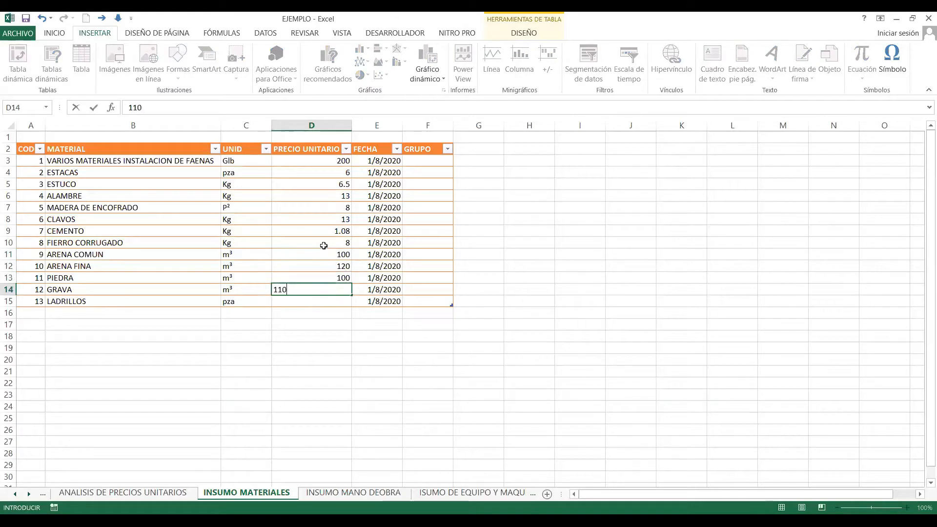
key(Return)
text(1.1)
key(Return)
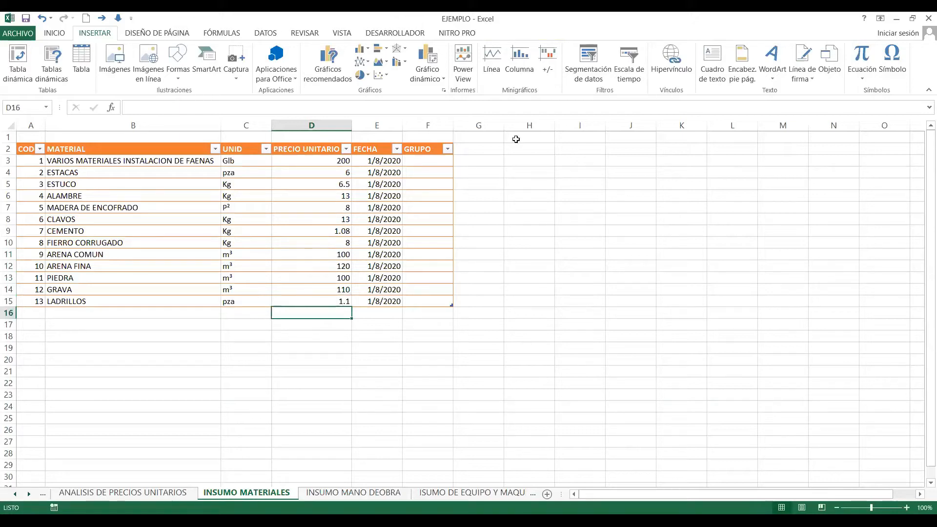
Step: Enter "trabajos preliminares" as the group of VARIOS MATERIALES INSTALACION DE FAENAS in cell F3
click(426, 161)
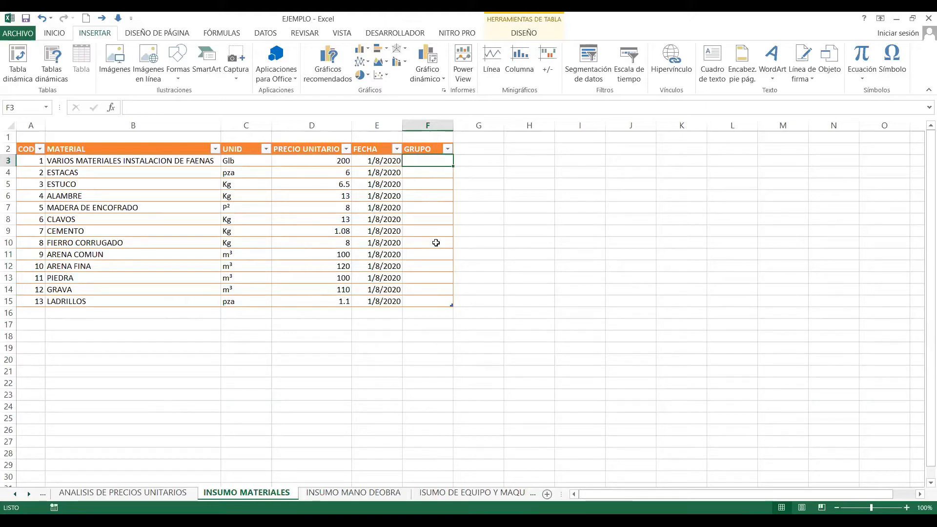
text(instal)
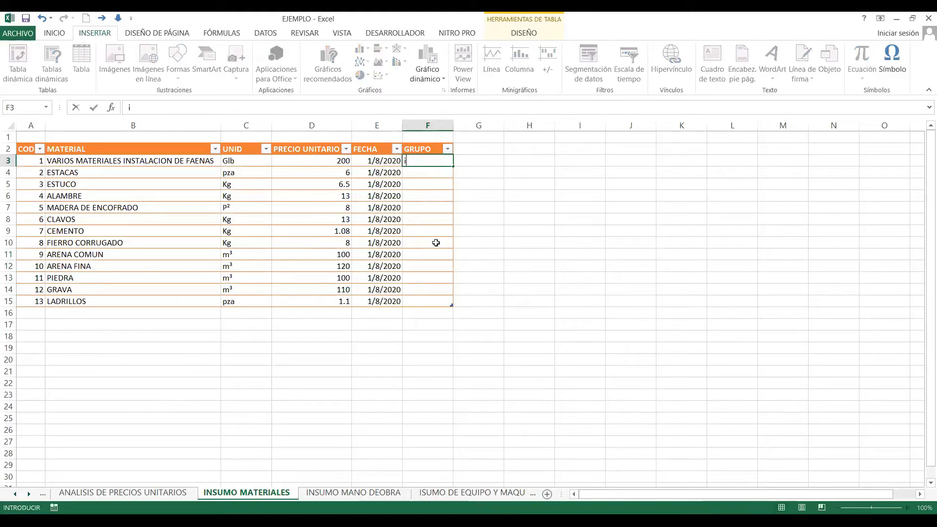
key(BackSpace)
key(BackSpace)
key(BackSpace)
key(BackSpace)
key(BackSpace)
key(BackSpace)
text(trabajos )
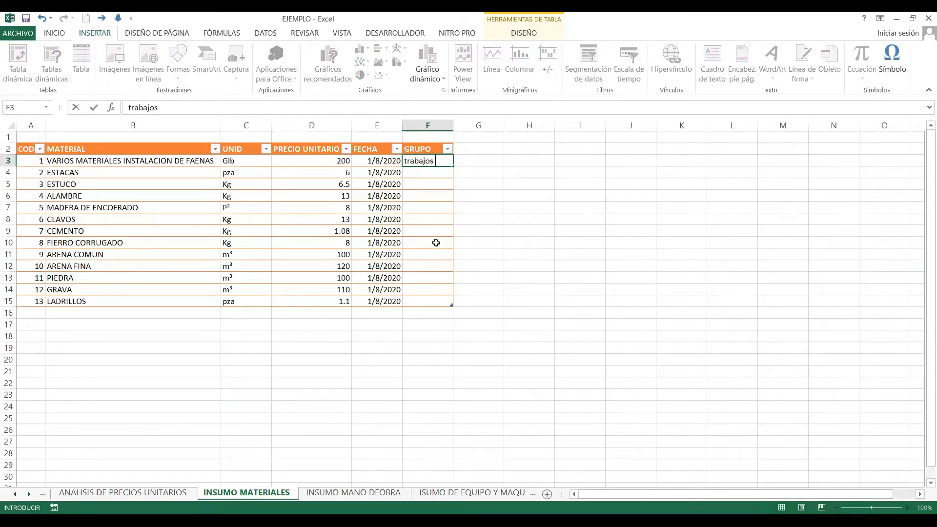
text(preliminare)
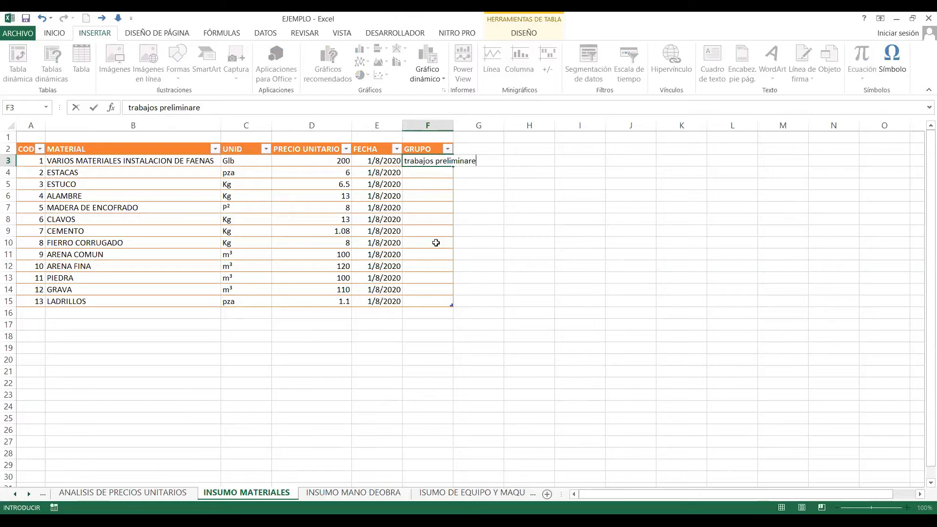
text(s)
key(Return)
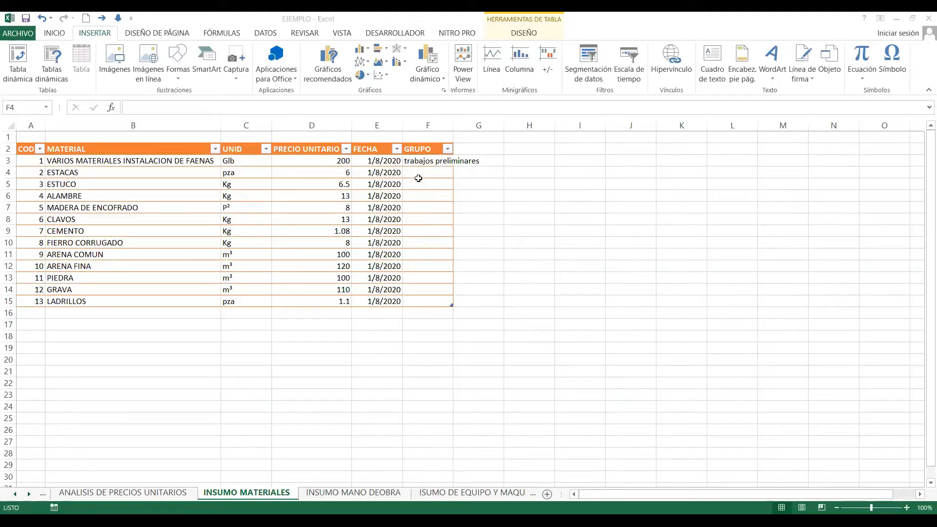
Step: Enter "maderas" as the group of ESTACAS in cell F4
click(418, 177)
text(madera)
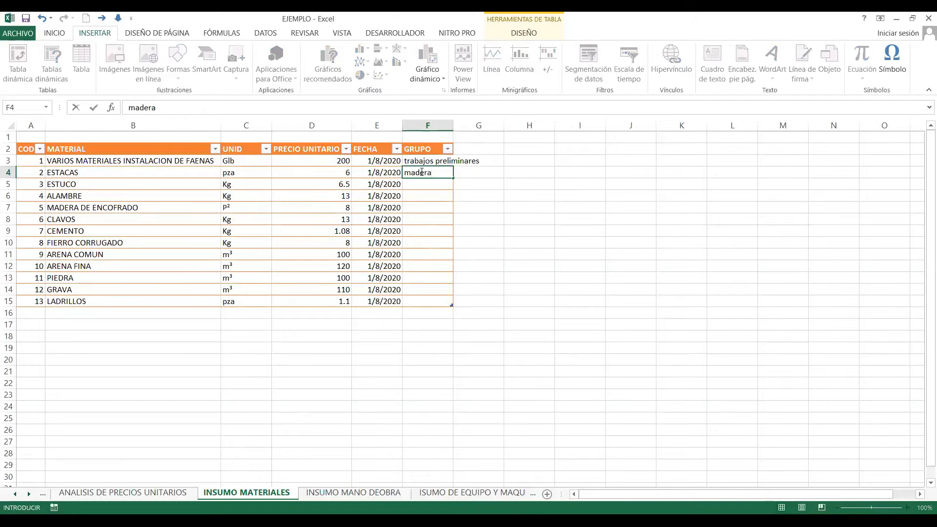
text(s)
key(Return)
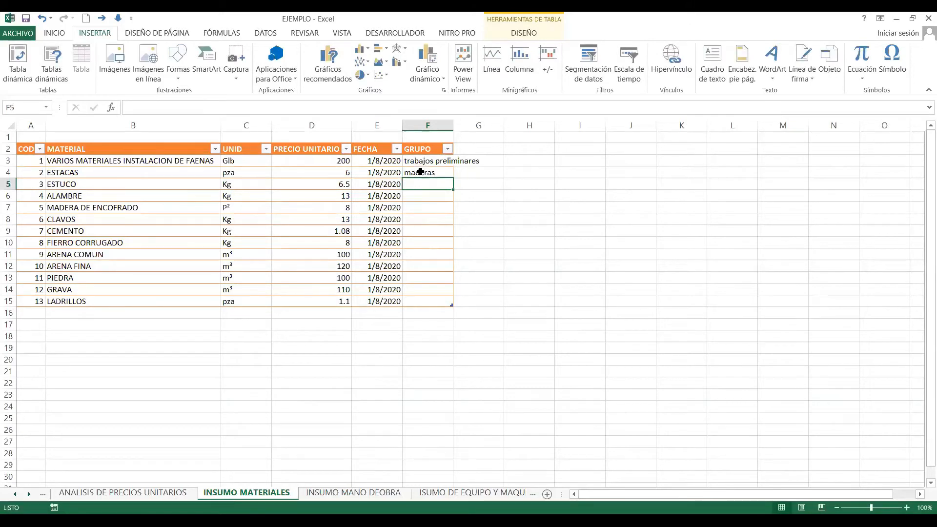
Step: Enter the groups "Estucos" for ESTUCO in F5 and "Alambres" for ALAMBRE in F6
text(E)
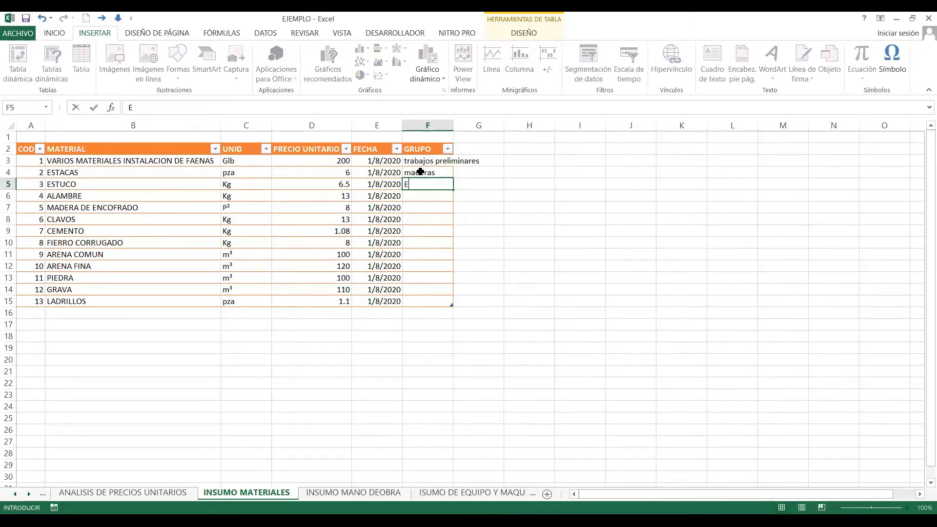
text(stucos)
key(Return)
text(Alambres)
key(Left)
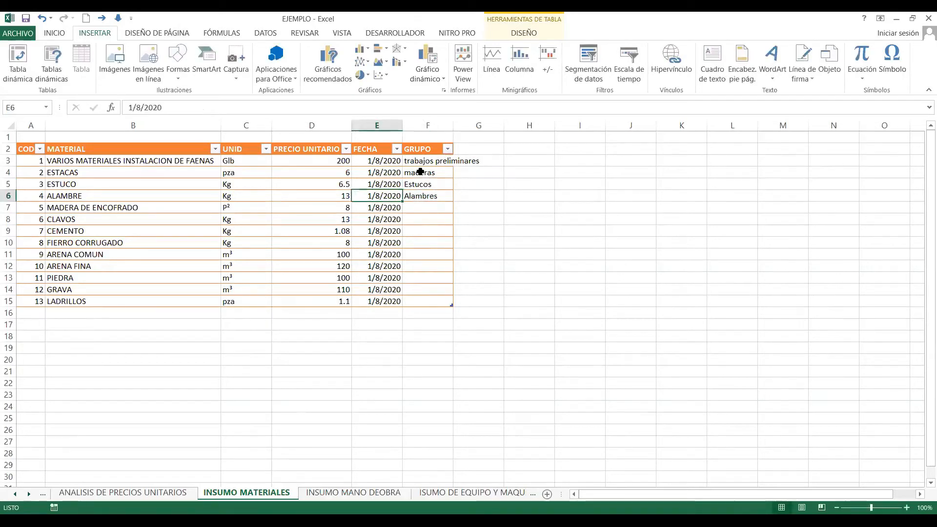
key(Left)
key(Left)
key(Right)
key(Right)
key(Right)
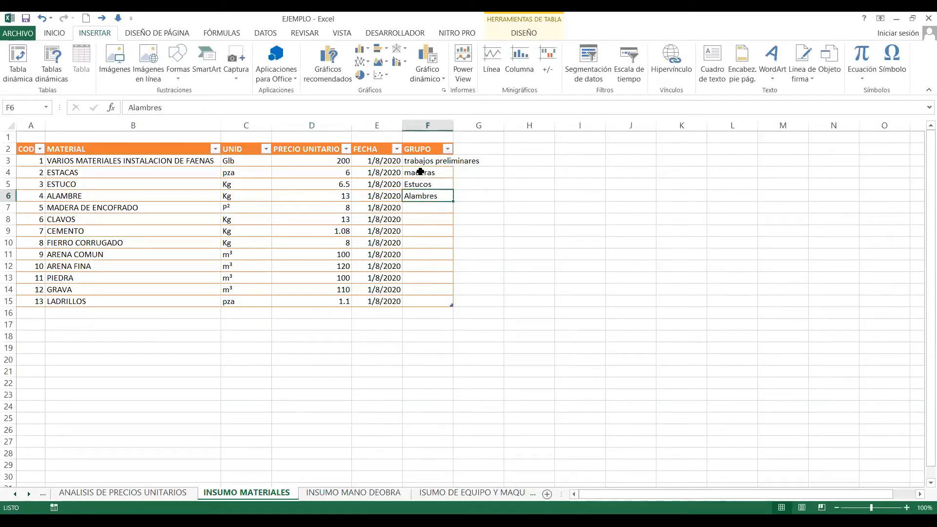
key(Left)
key(Left)
key(Left)
key(Left)
key(Left)
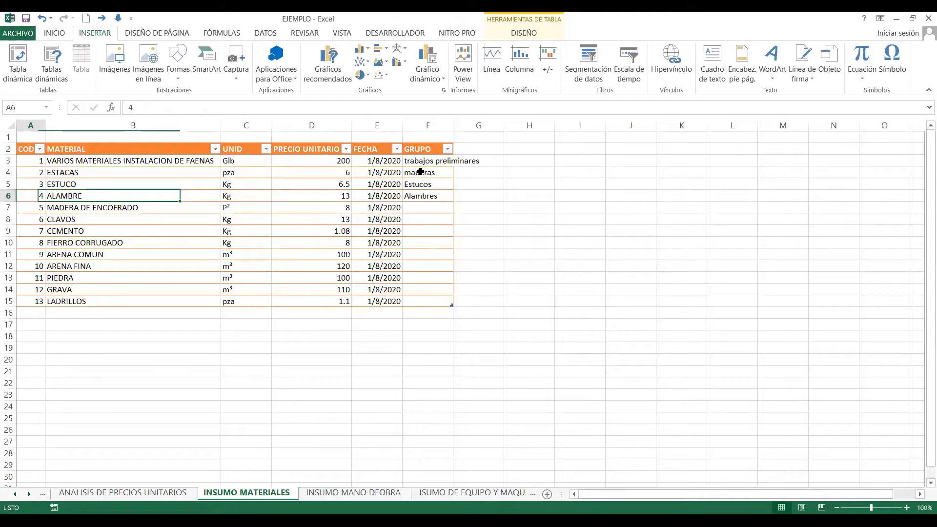
key(Right)
key(Right)
key(Right)
key(Right)
key(Right)
Step: Enter the groups "maderas" for MADERA DE ENCOFRADO in F7 and "Clavos" for CLAVOS in F8
key(Down)
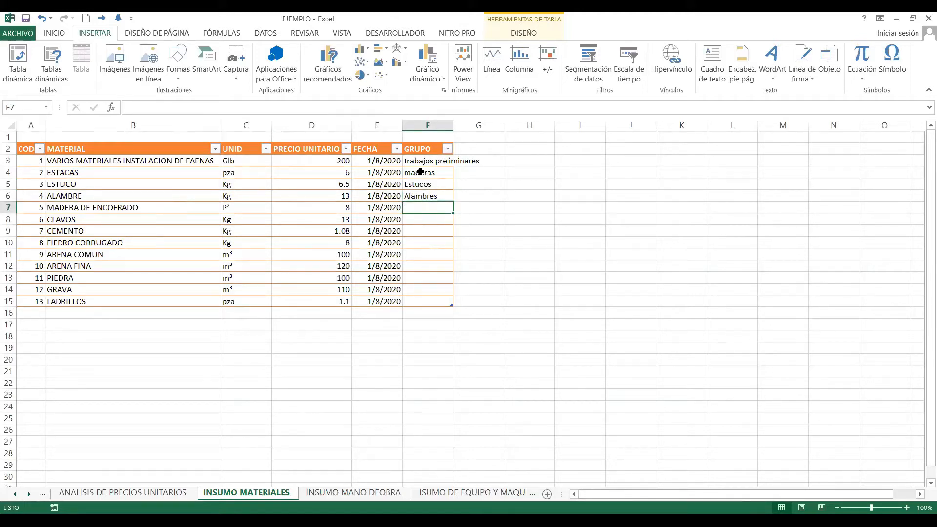
text(Maderas)
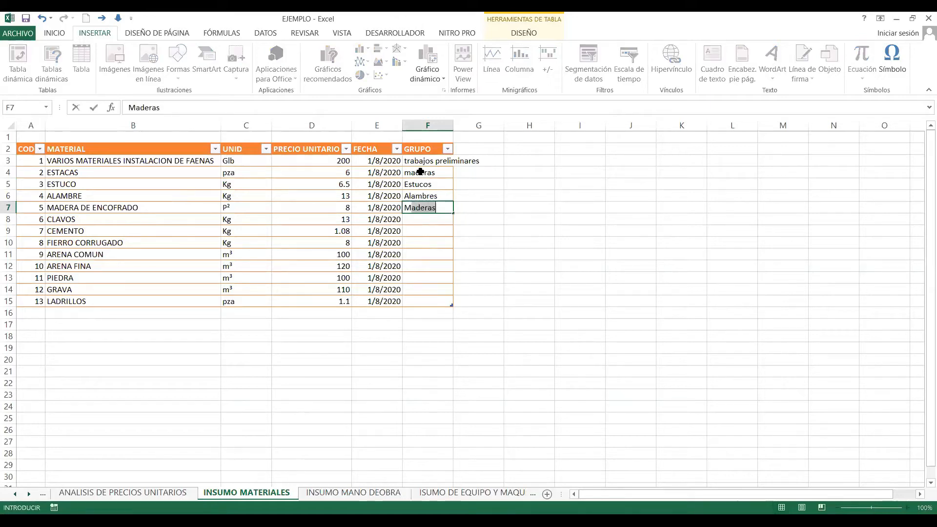
key(Return)
text(Clavo)
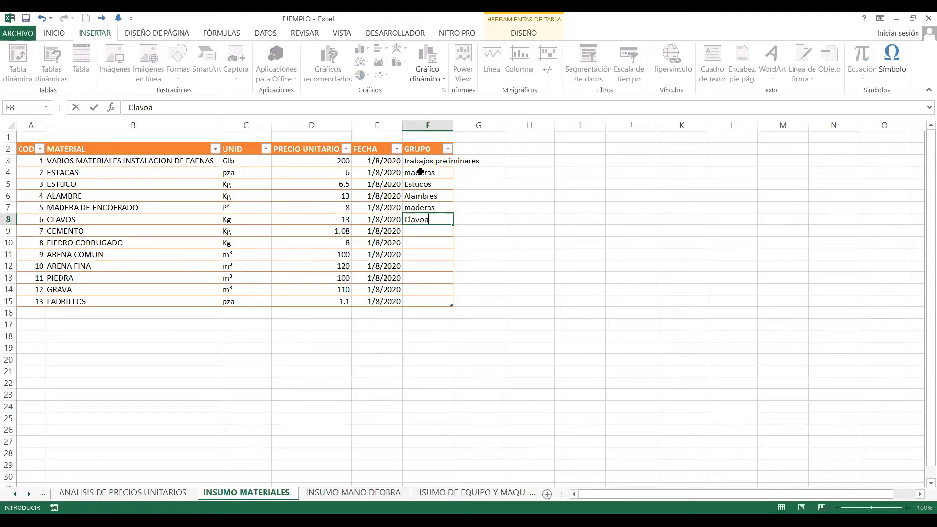
text(a)
key(BackSpace)
text(s)
key(Return)
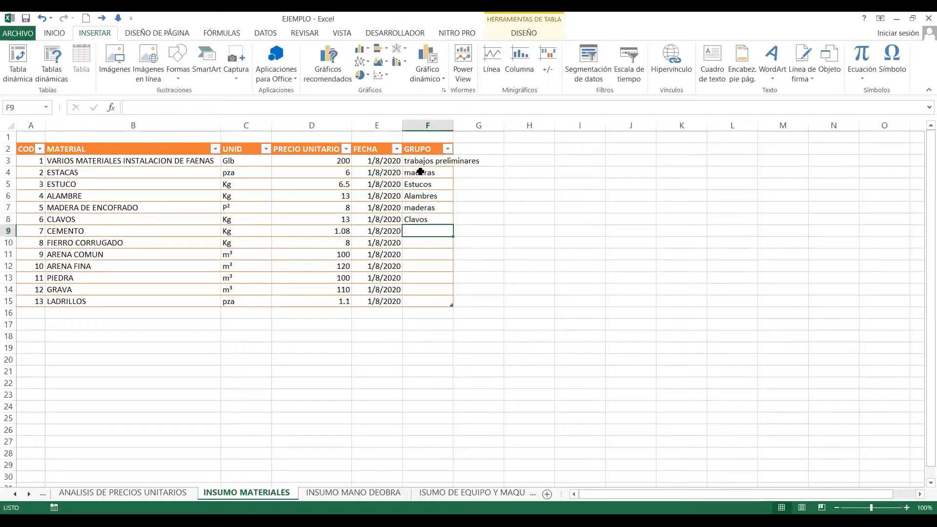
Step: Enter the groups "Cemento" for CEMENTO in F9 and "Aceros" for FIERRO CORRUGADO in F10
key(Up)
key(Down)
text(Clavos)
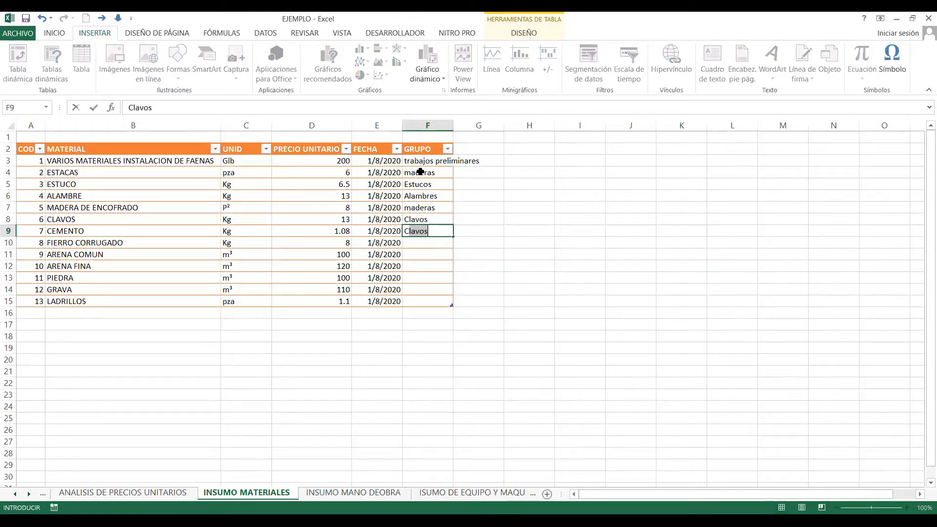
text(emento)
key(Return)
key(Up)
key(Down)
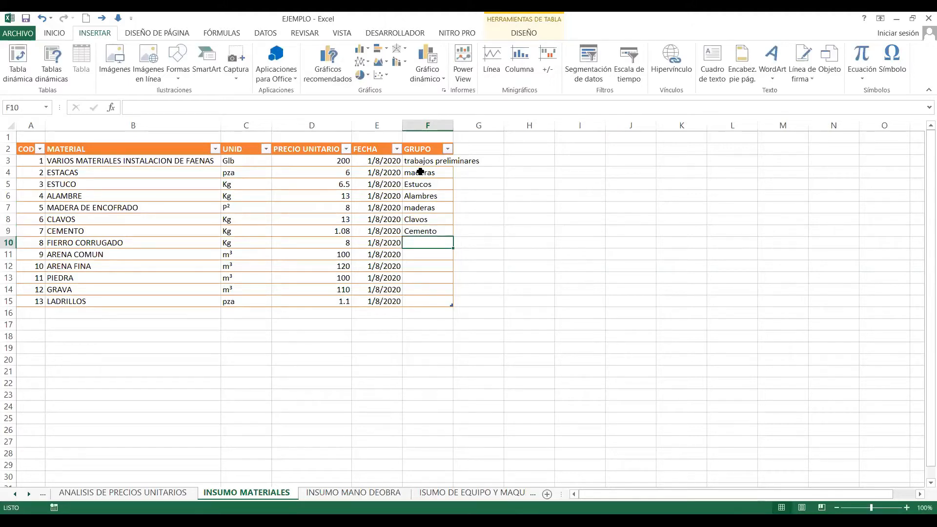
text(Acero)
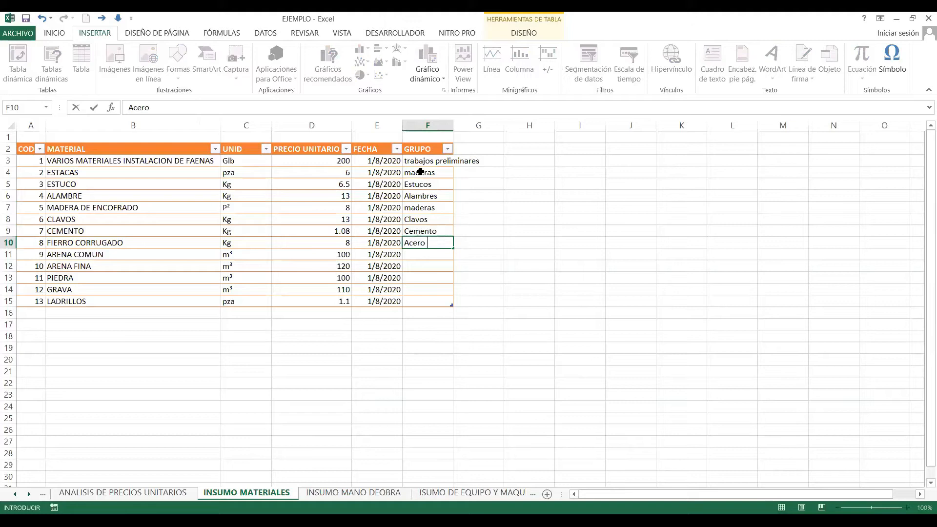
text(s)
key(Return)
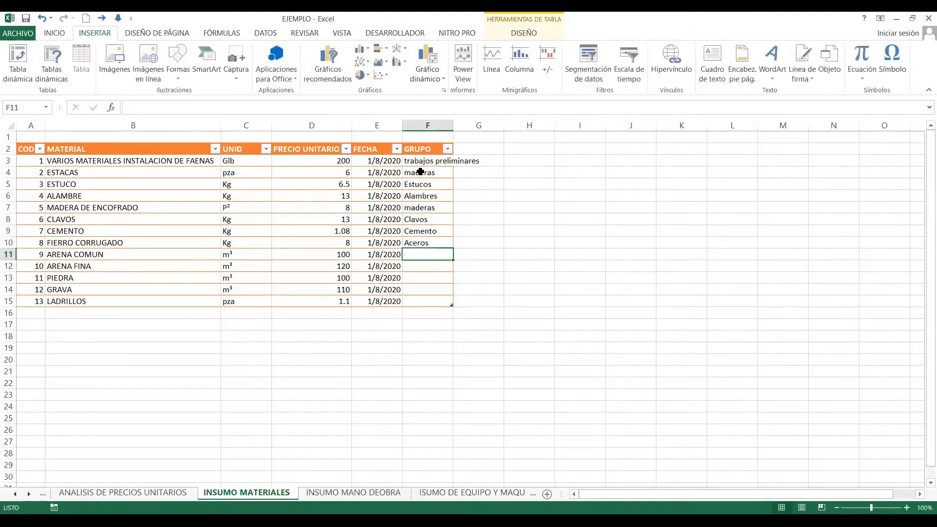
Step: Enter "Agregados" as the group of ARENA COMUN in F11 and fill it down to GRAVA in F14
text(Agregados)
key(Return)
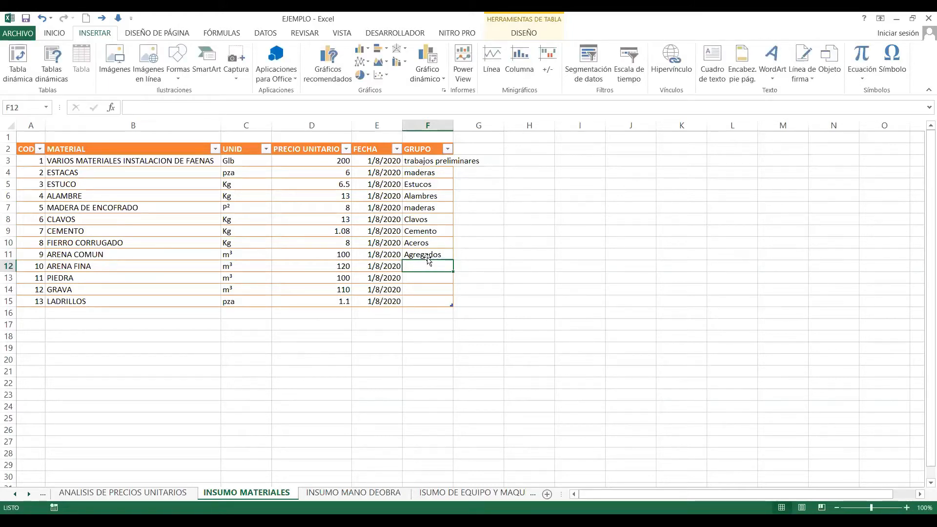
click(424, 255)
drag(453, 259, 450, 291)
Step: Enter "Ladrillos" as the group of LADRILLOS in cell F15
click(436, 299)
text(Ladrllou)
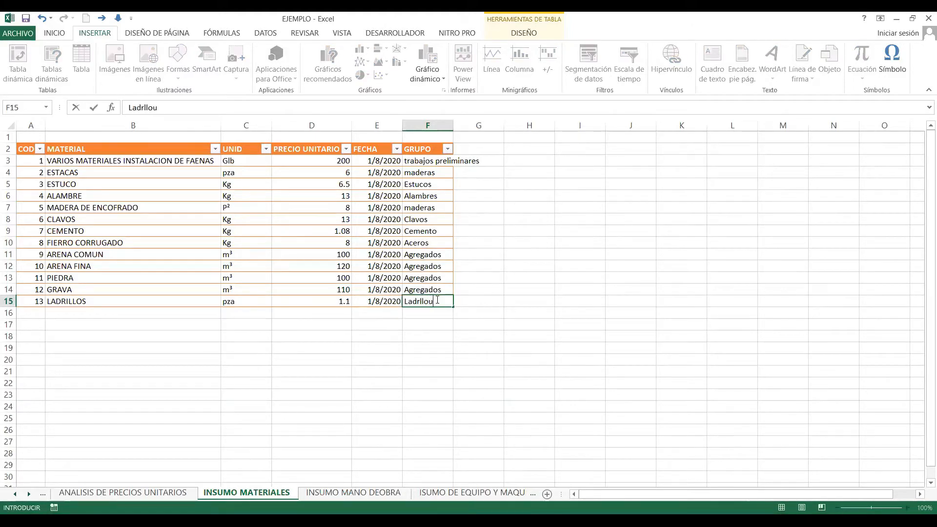
key(BackSpace)
key(BackSpace)
key(BackSpace)
text(illos)
click(598, 301)
click(610, 301)
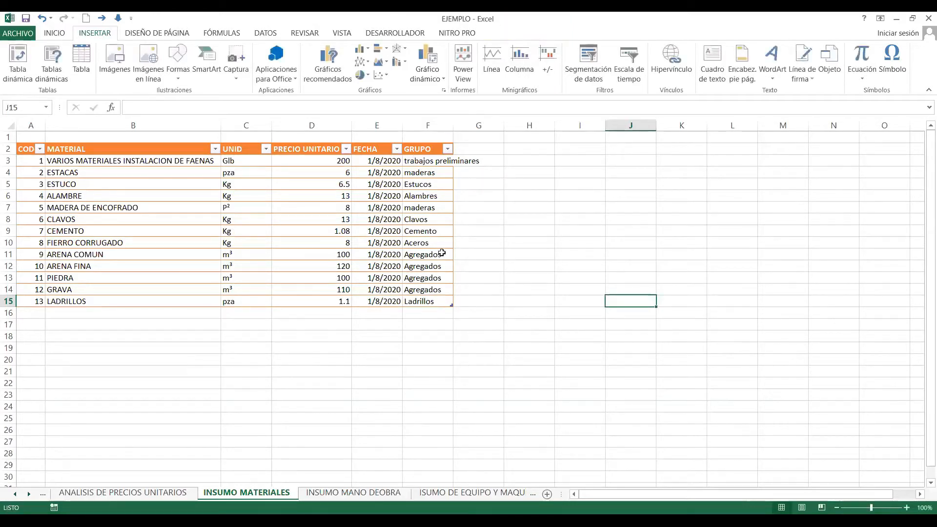
Step: Filter the materials table's GRUPO column to Agregados and clear that filter again
key(Left)
key(Left)
key(Left)
key(Left)
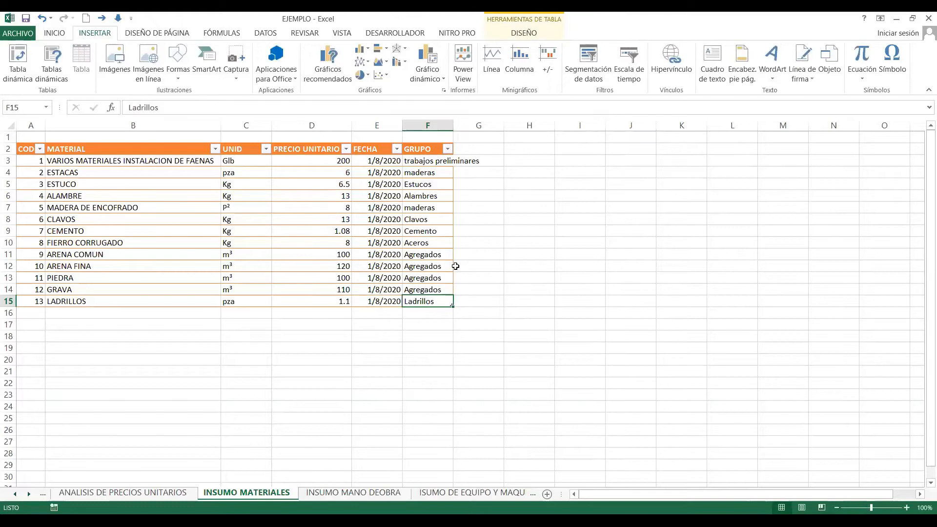
click(448, 150)
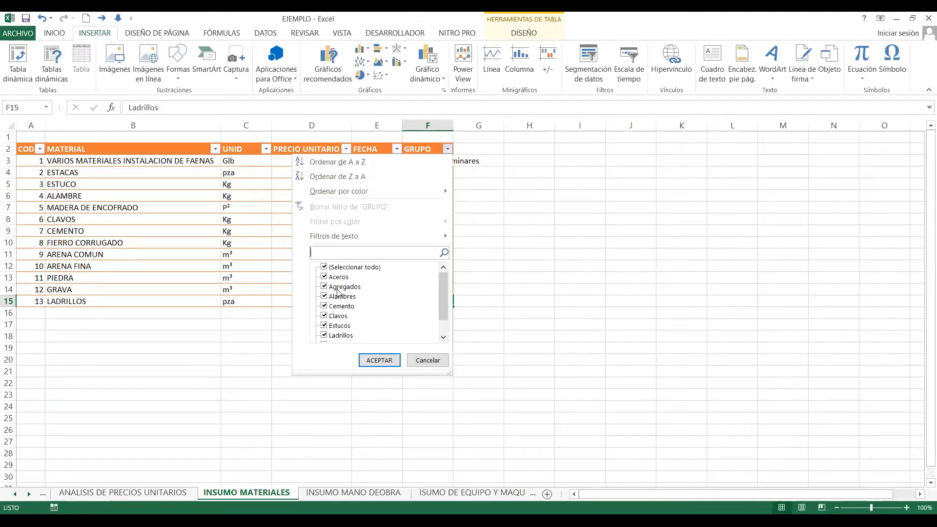
text(agre)
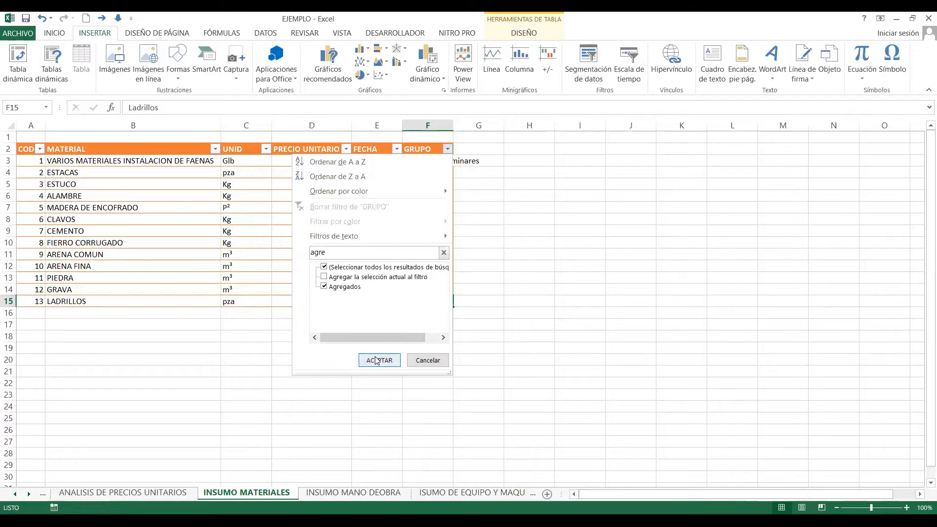
key(Return)
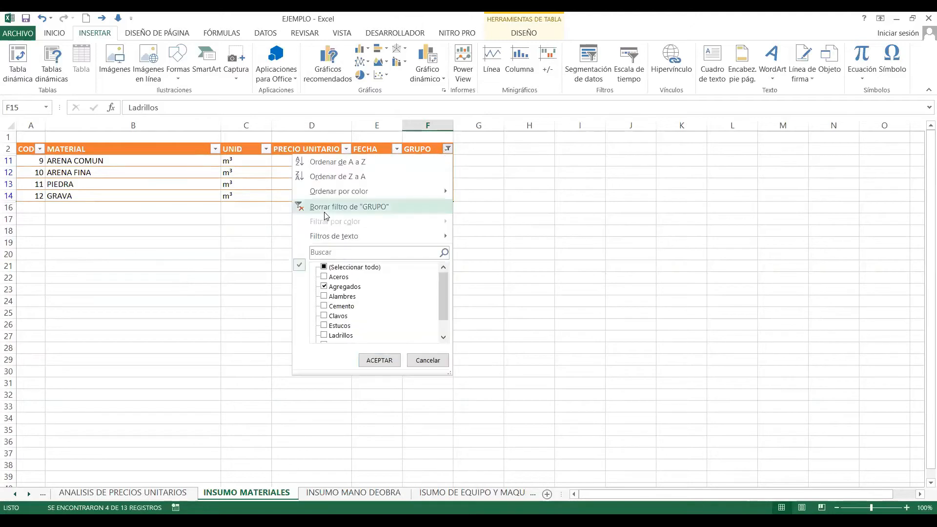
click(325, 216)
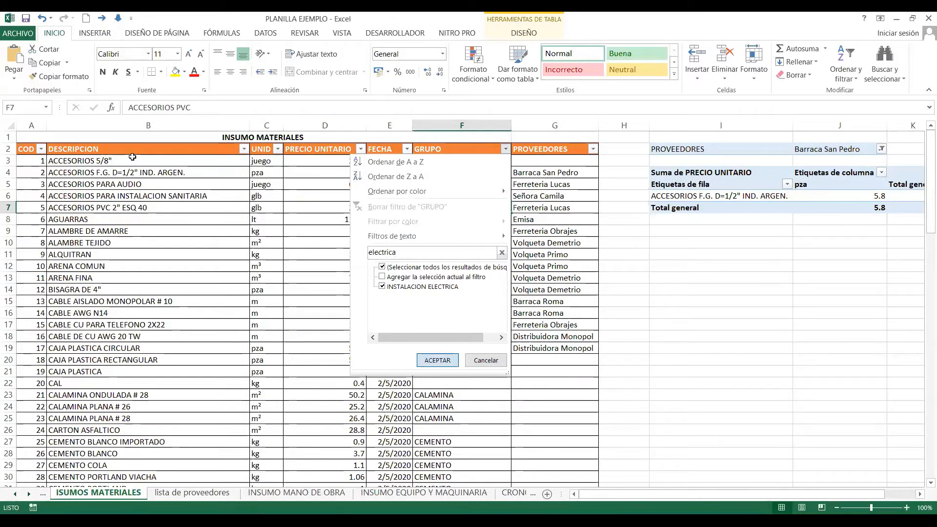
Step: Filter the GRUPO column of the PLANILLA EJEMPLO materials table to INSTALACION ELECTRICA and clear the filter again
key(Return)
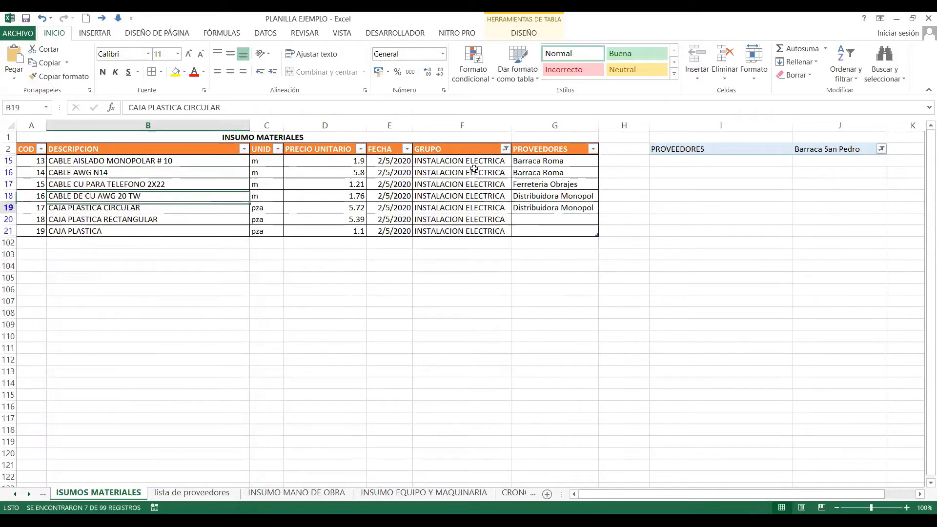
key(Down)
key(Down)
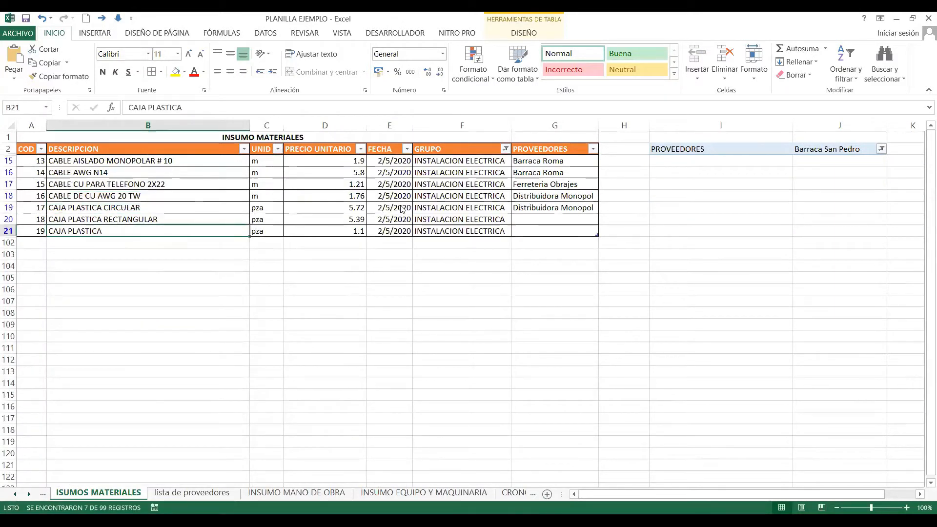
click(505, 149)
click(388, 204)
Step: Review the complete list of materials in the ISUMOS MATERIALES sheet, including its prices and dates
scroll(456, 262, down, 4)
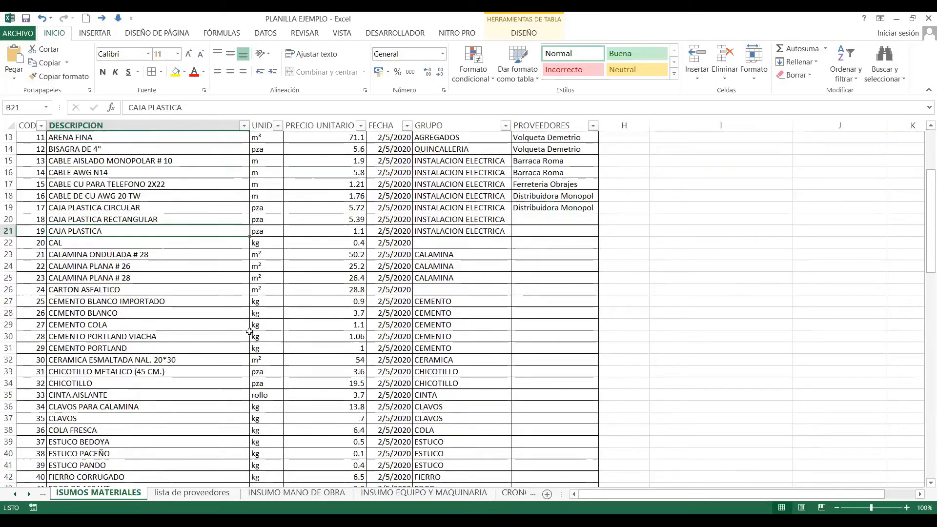
scroll(103, 368, down, 7)
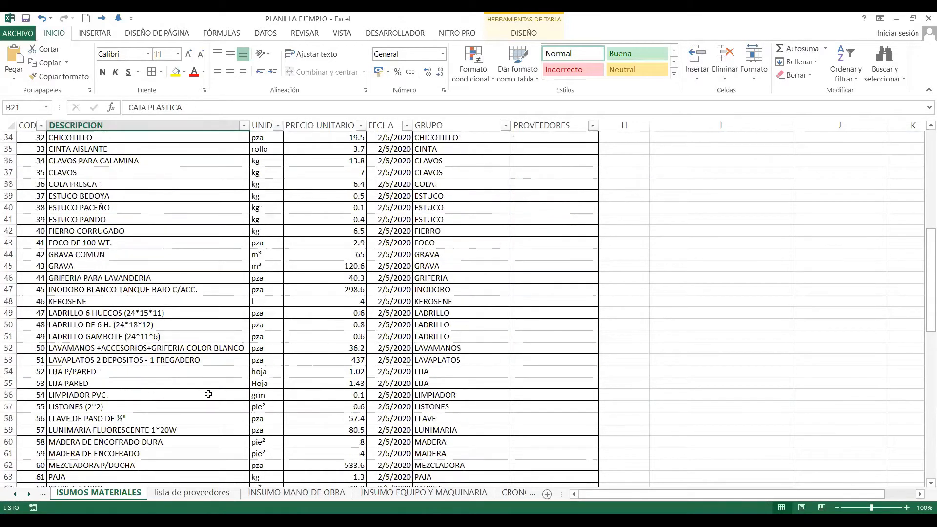
scroll(209, 395, down, 16)
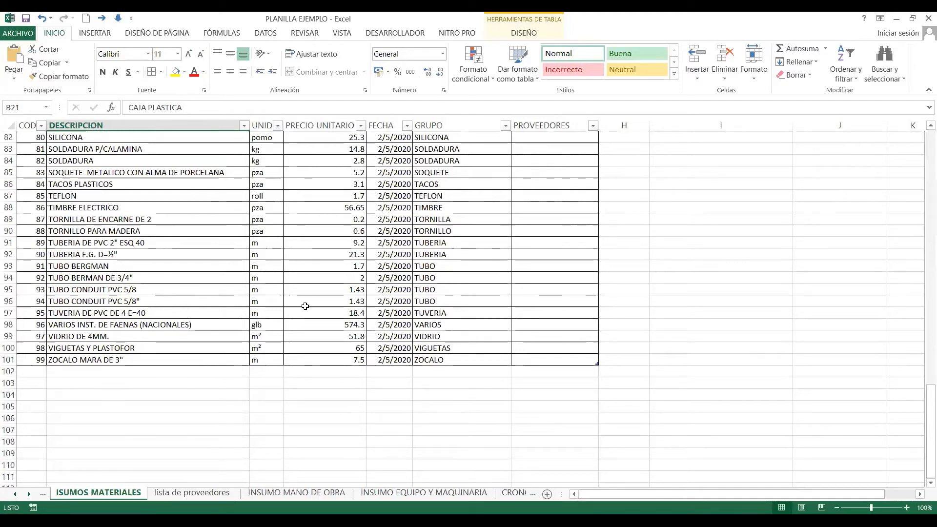
scroll(312, 293, up, 20)
click(337, 219)
click(387, 172)
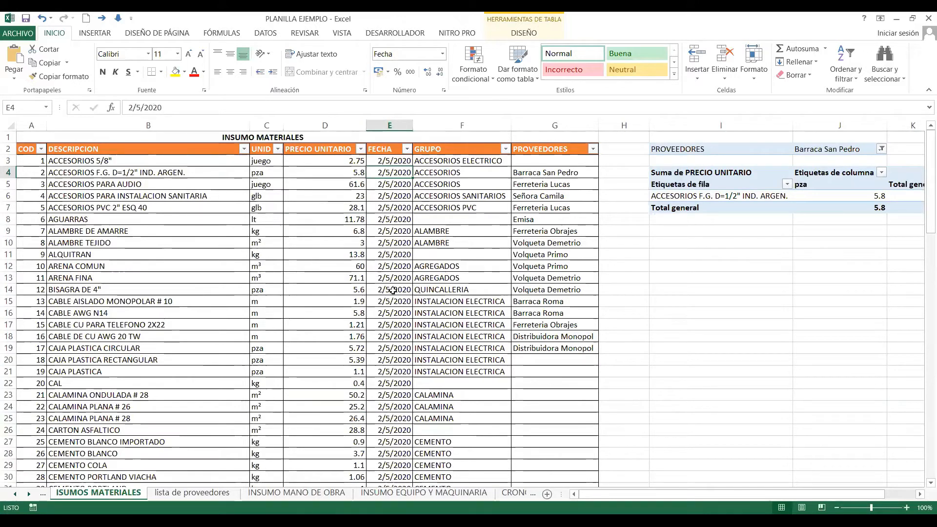
click(389, 360)
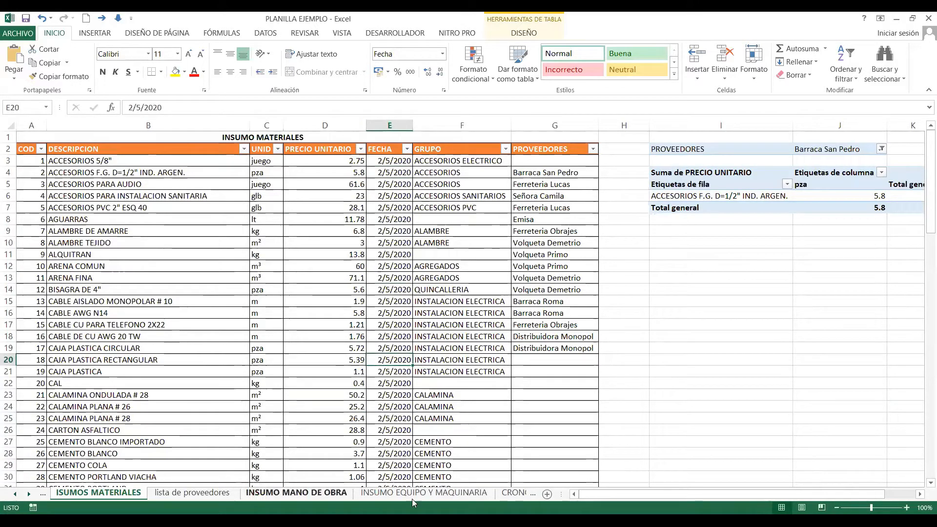
Step: Open the INSUMO MANO DE OBRA sheet of the example workbook
key(ctrl+Page_Down)
key(ctrl+Page_Down)
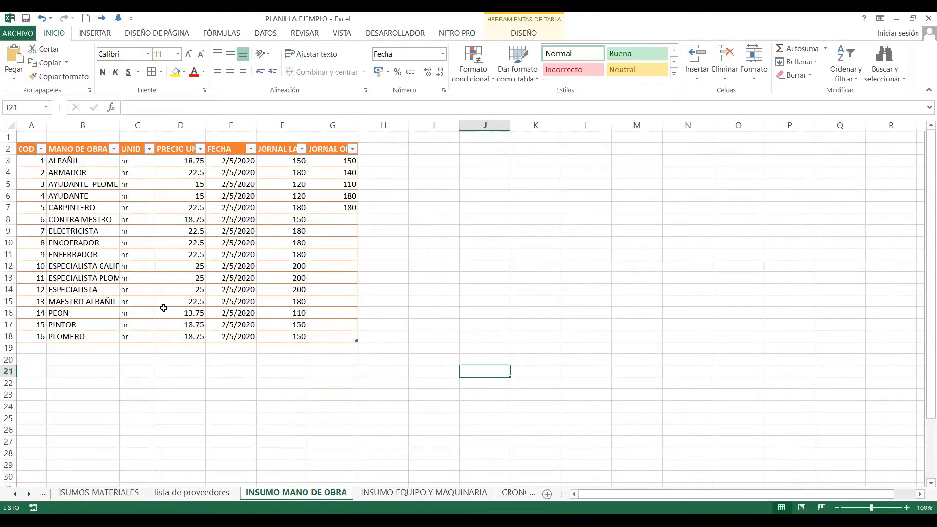
Step: Copy the whole labour table from the example workbook's INSUMO MANO DE OBRA sheet into the INSUMO MANO DEOBRA sheet of the EJEMPLO workbook
key(ctrl+Page_Down)
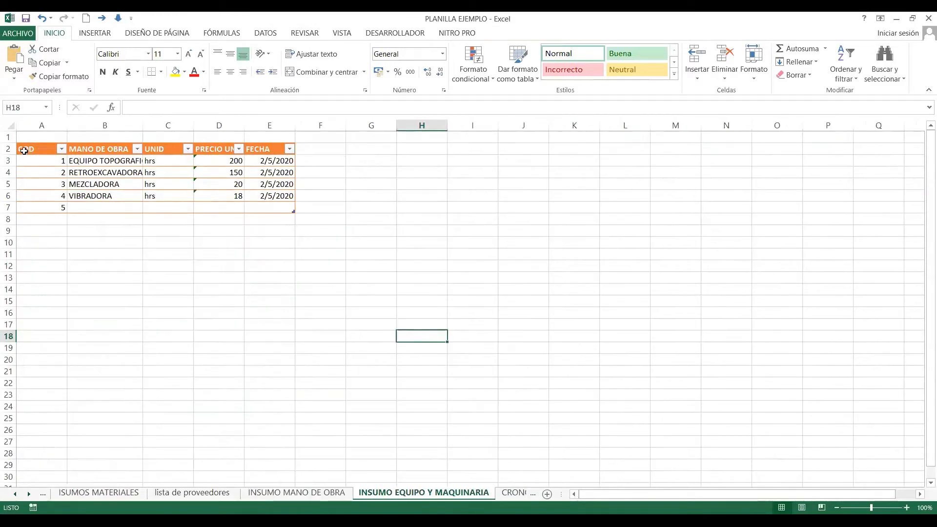
key(ctrl+Page_Up)
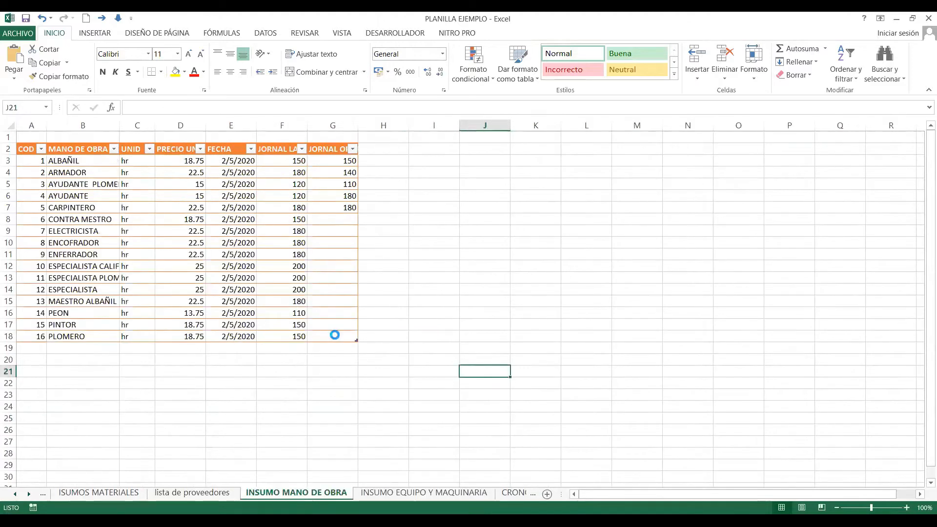
drag(29, 150, 333, 336)
key(ctrl+c)
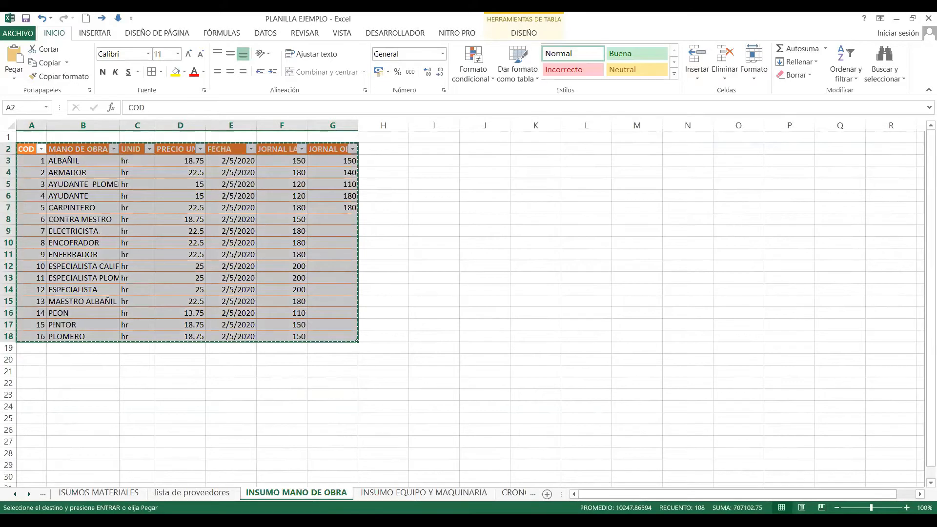
key(alt+Tab)
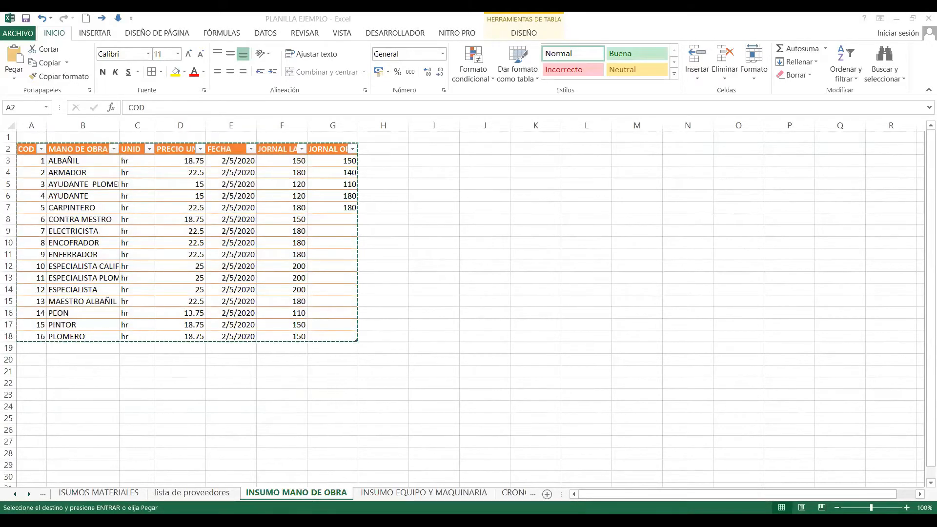
right_click(81, 203)
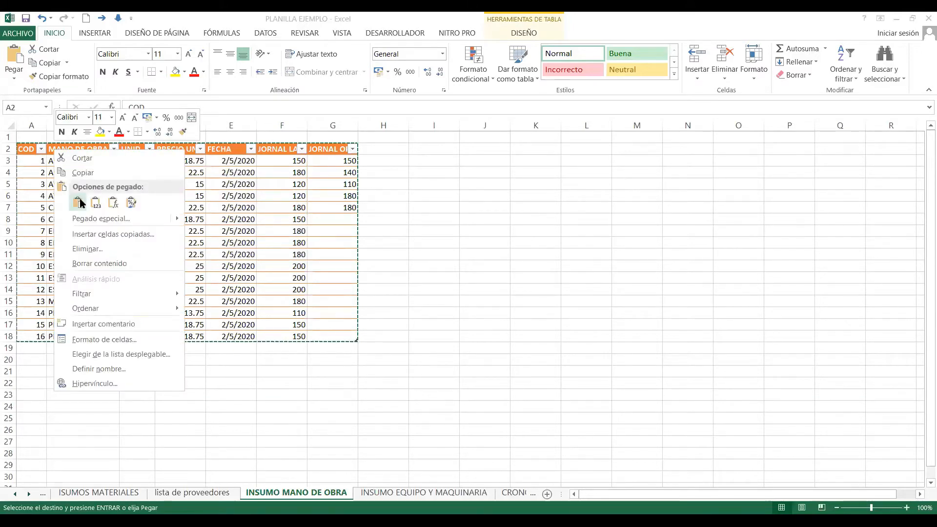
key(Escape)
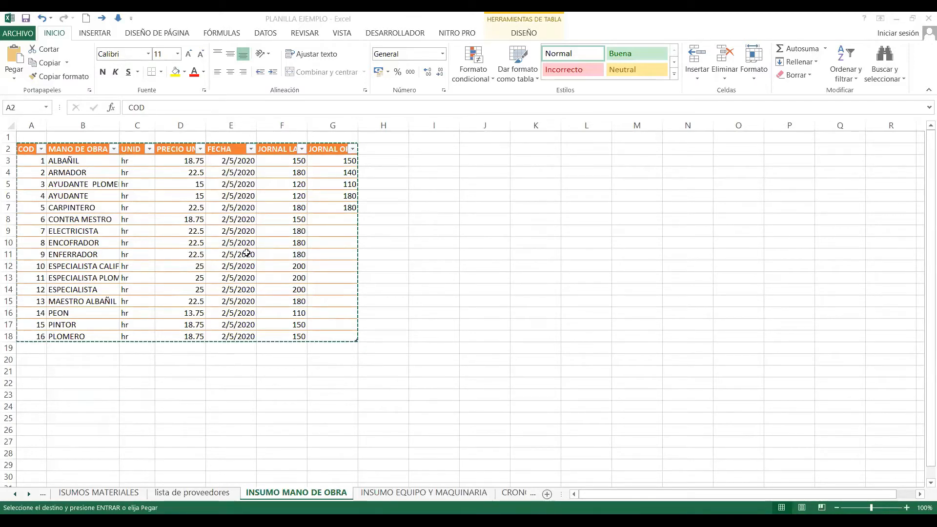
key(alt+Tab)
key(ctrl+Page_Down)
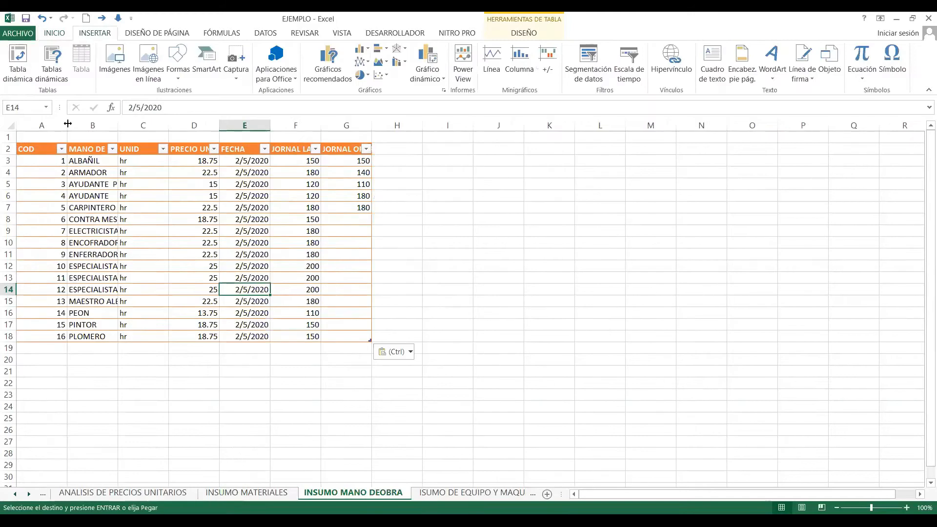
Step: Fit the widths of the COD and MANO DE OBRA columns to their contents in the pasted labour table
click(32, 184)
double_click(67, 125)
click(123, 254)
drag(30, 161, 21, 337)
drag(98, 123, 119, 122)
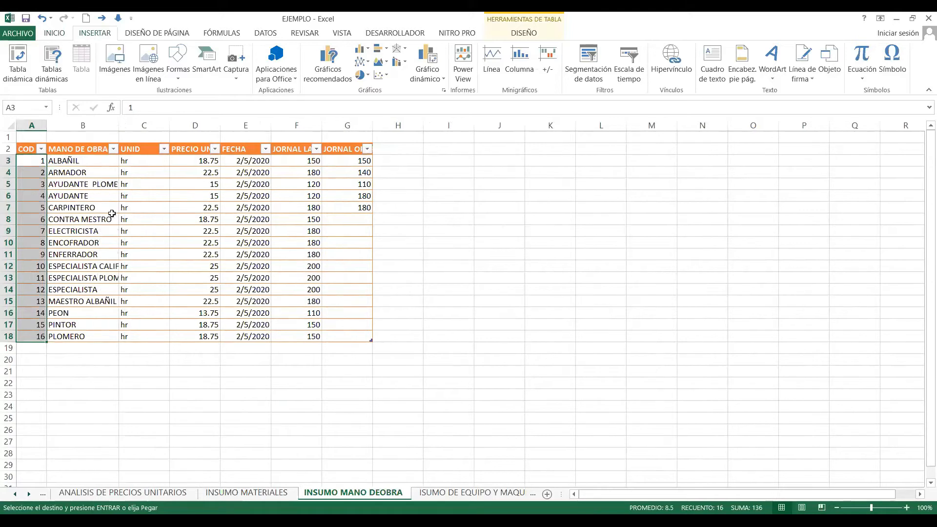
double_click(119, 124)
click(155, 265)
Step: Review the labour categories and their units in the pasted table
click(97, 161)
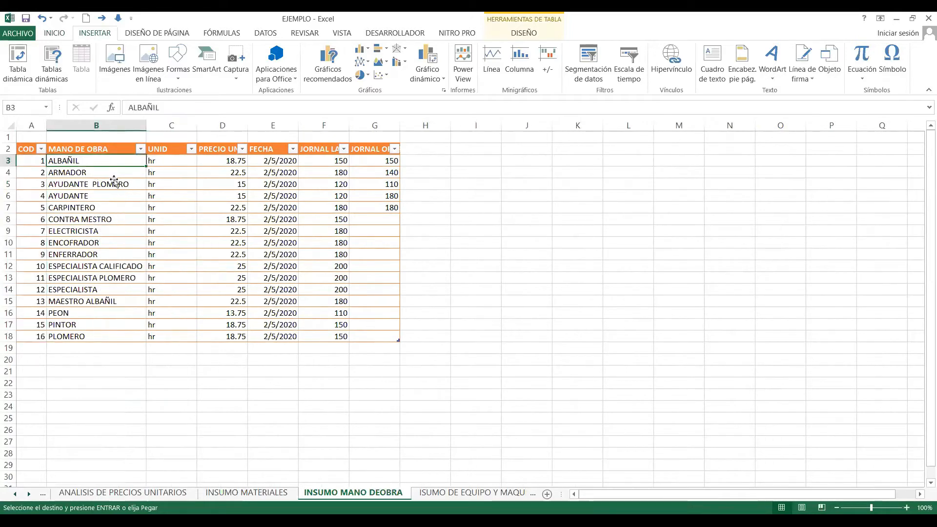
click(115, 184)
click(117, 243)
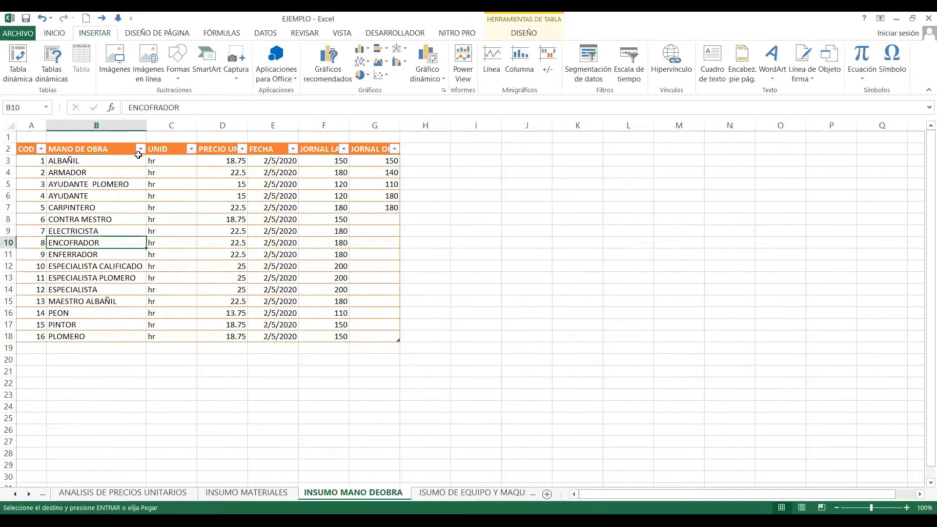
click(117, 196)
click(98, 347)
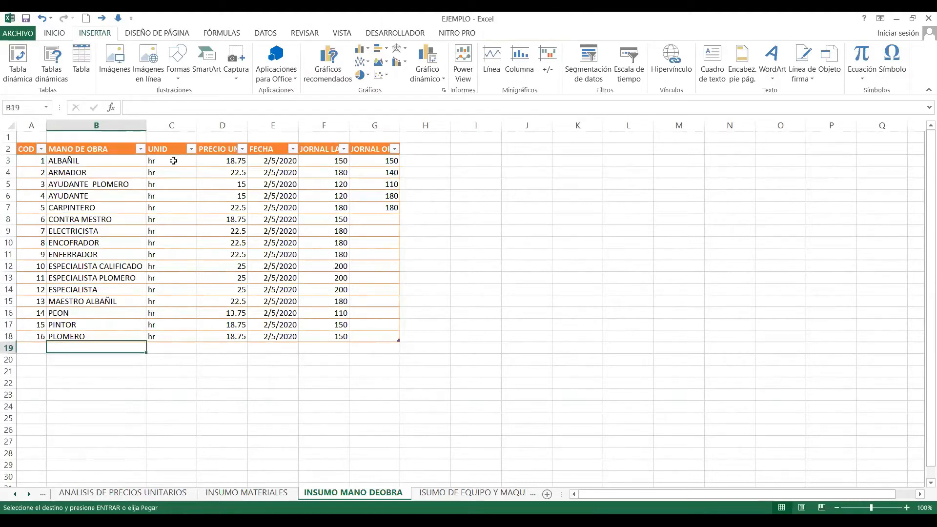
click(173, 161)
key(ctrl+shift+Down)
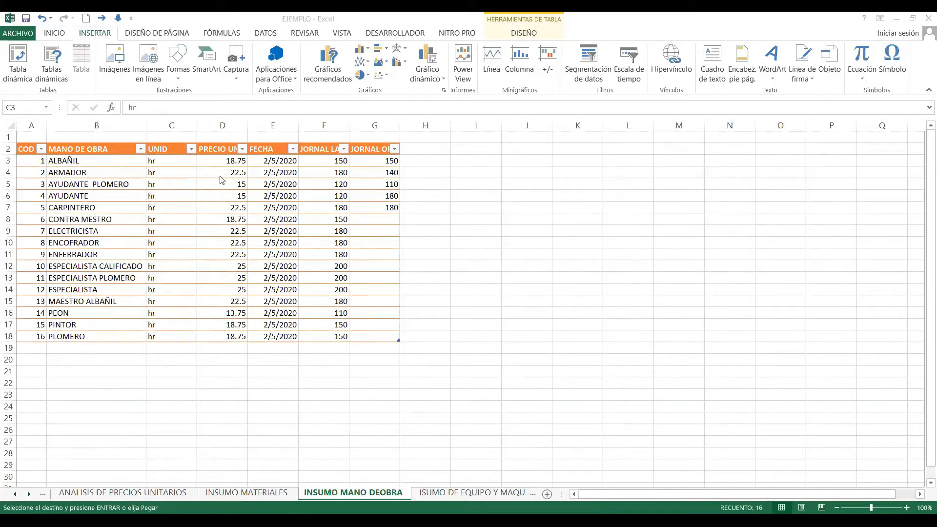
Step: Widen the JORNAL LA PAZ and JORNAL ORURO columns so that their full headings fit
click(235, 161)
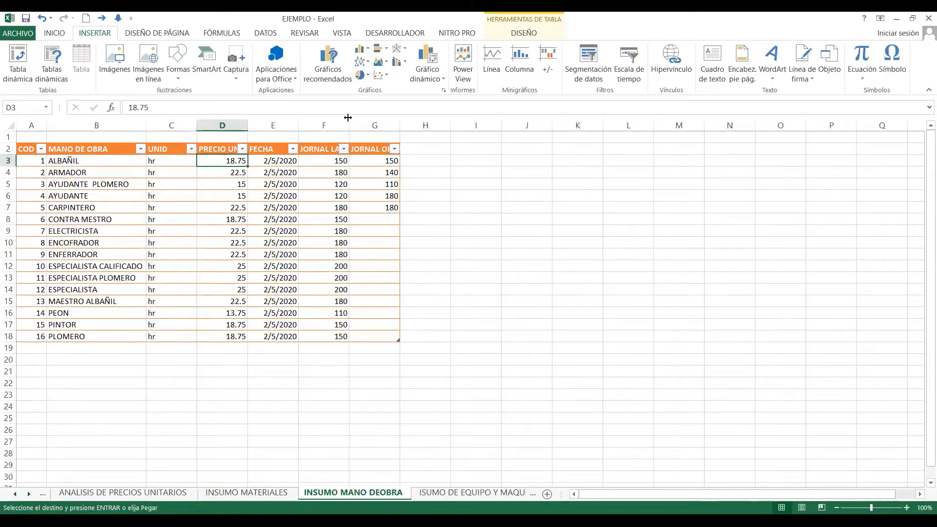
double_click(425, 127)
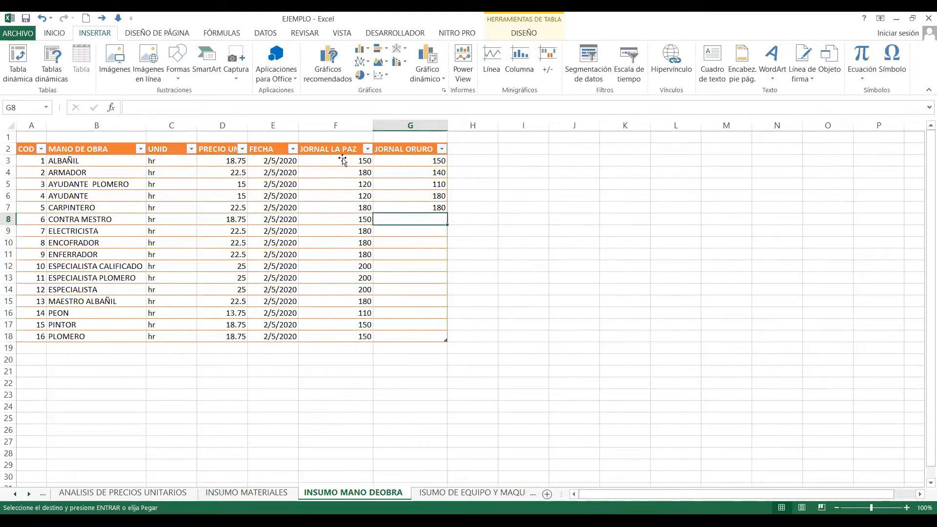
click(337, 161)
key(Up)
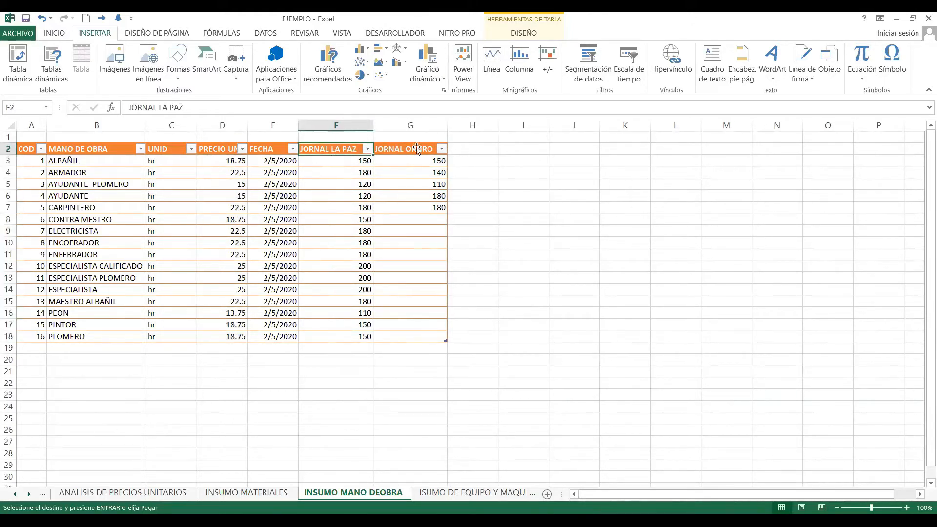
key(Right)
click(482, 147)
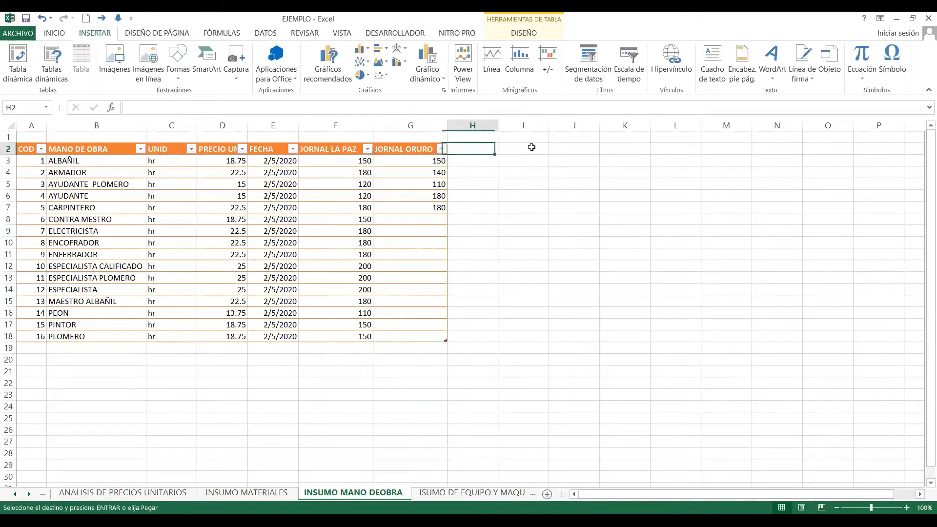
click(533, 146)
key(Right)
key(Right)
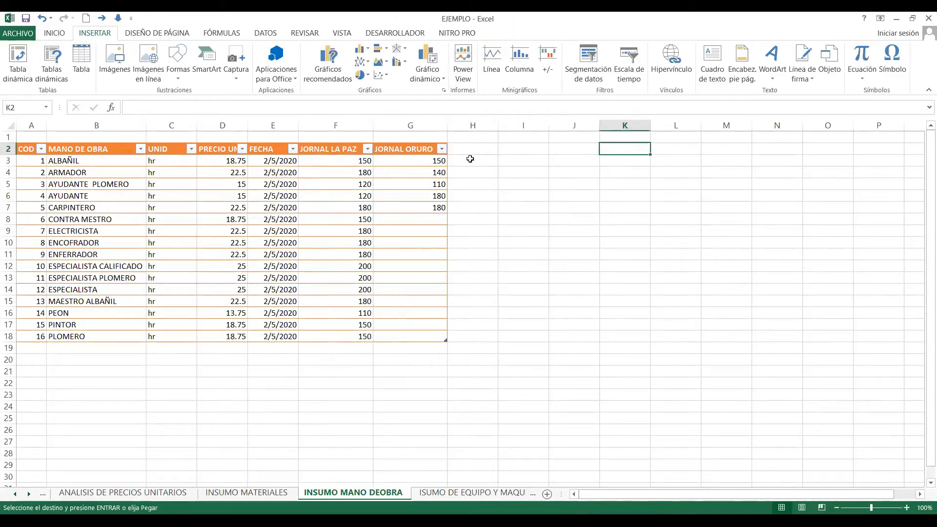
click(468, 155)
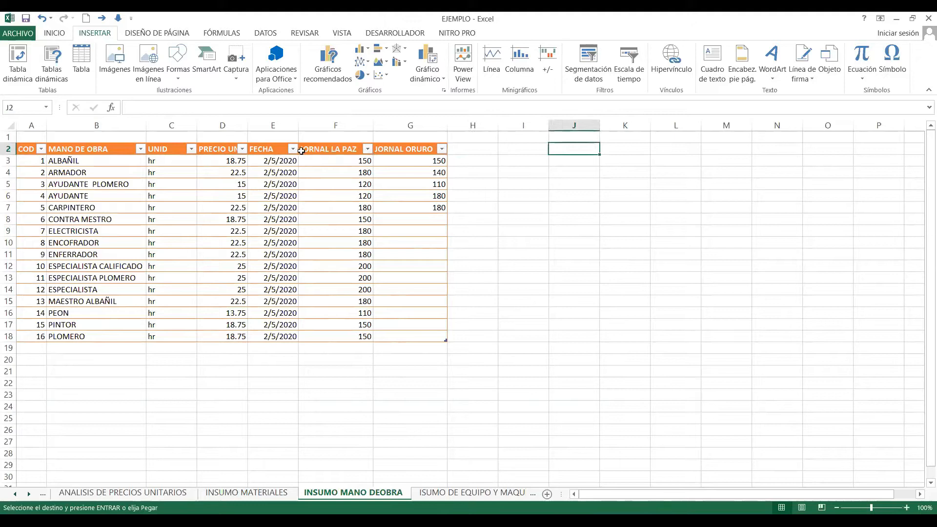
click(318, 184)
Step: Enter the date 1/8/2020 for ALBAÑIL in the FECHA column and copy that same date down to every labour row
click(283, 162)
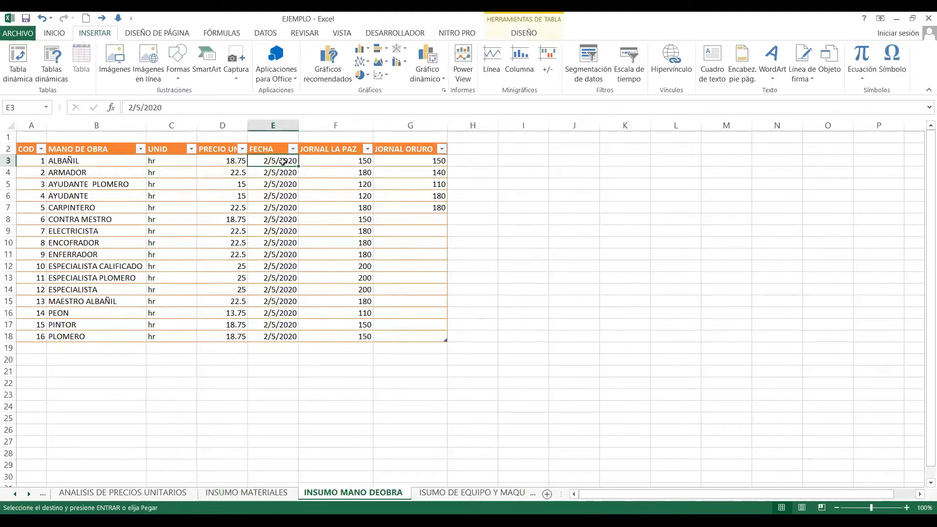
text(1/)
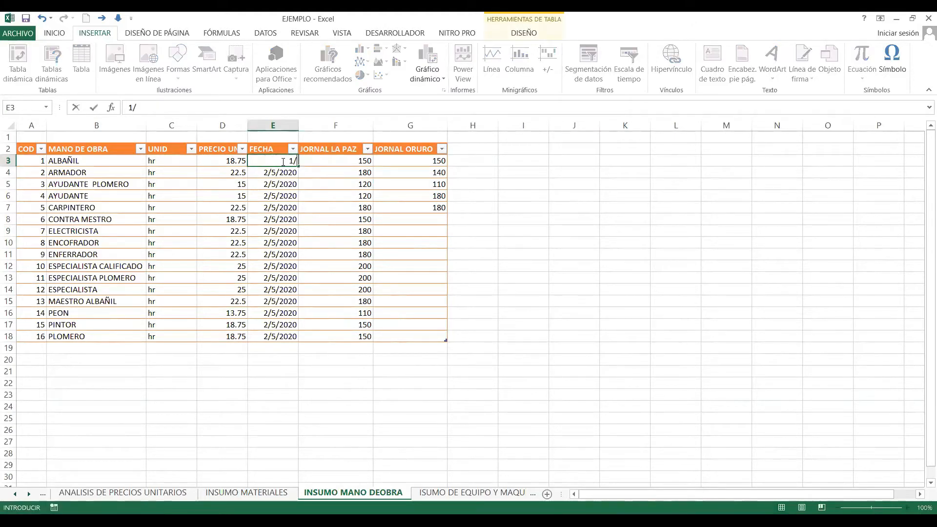
text(8/2020)
key(Return)
key(Up)
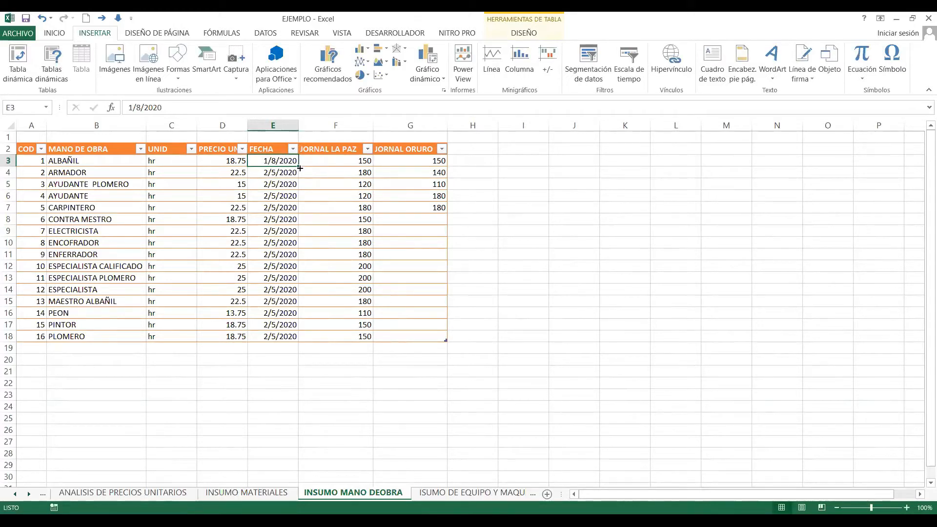
double_click(299, 169)
click(311, 360)
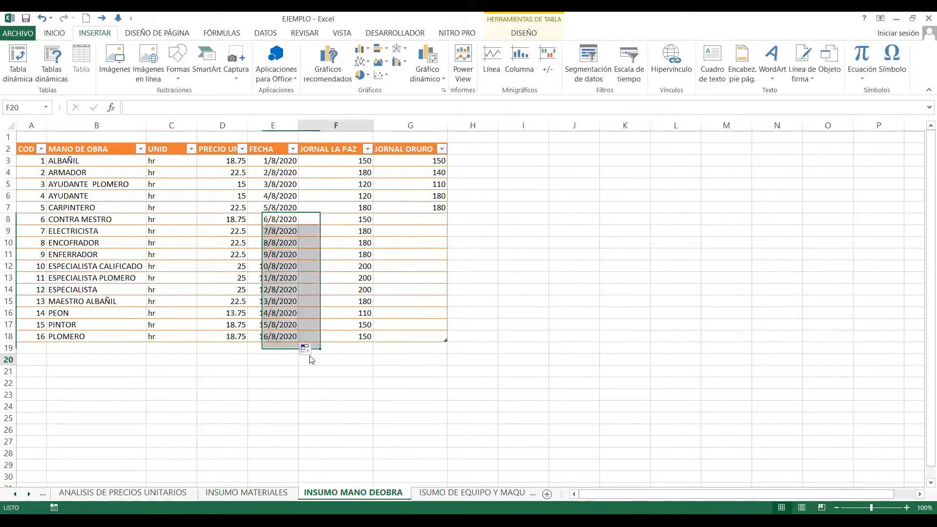
click(313, 350)
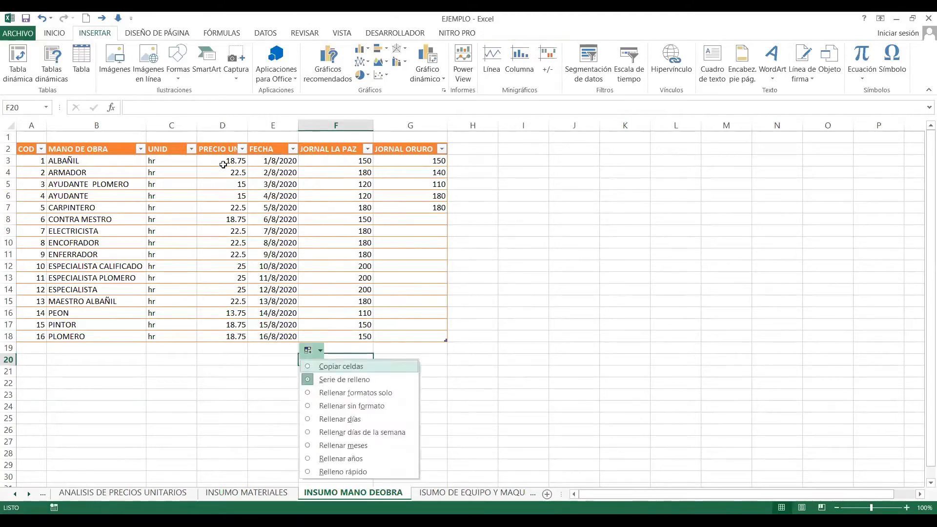
click(309, 366)
Step: Calculate the ALBAÑIL unit price as the La Paz daily wage divided by 8 (=F3/8) and fill the formula down to PLOMERO
drag(336, 155, 363, 364)
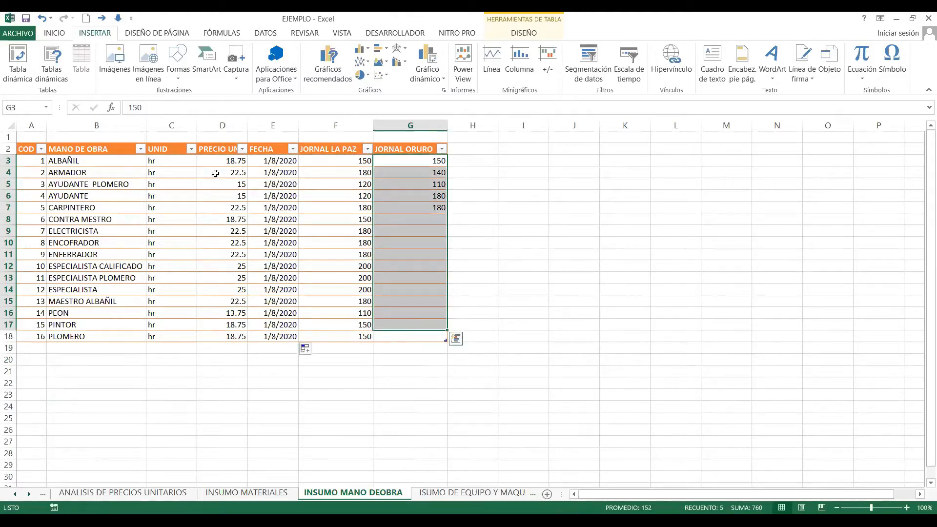
click(225, 160)
text(¿)
key(BackSpace)
text(=)
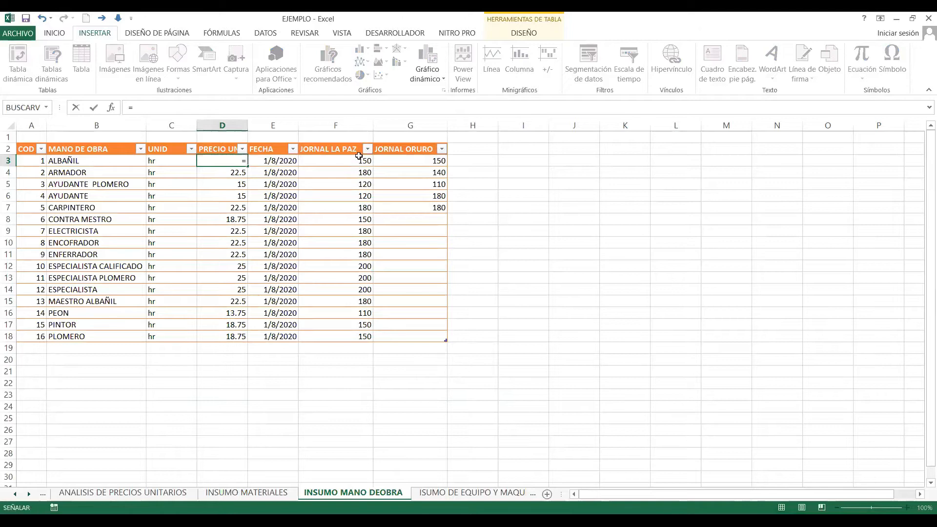
click(358, 156)
text(/8)
key(Return)
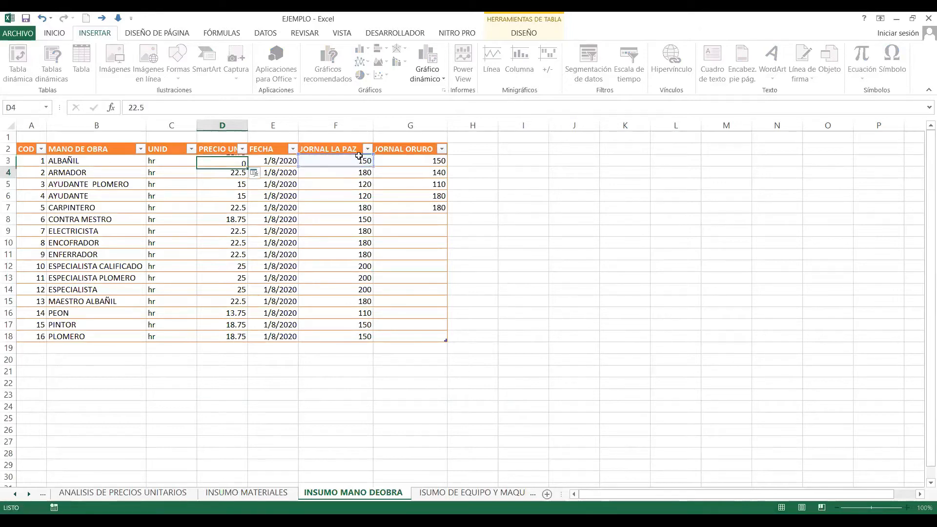
click(222, 161)
drag(248, 166, 242, 337)
Step: Check the calculated unit prices of the labour rows against their daily wages
click(272, 196)
click(210, 266)
key(Up)
key(Up)
key(Up)
key(Up)
key(Left)
key(Left)
key(Down)
key(Down)
key(Down)
click(220, 268)
click(37, 279)
click(73, 321)
click(261, 263)
click(230, 313)
drag(230, 161, 229, 337)
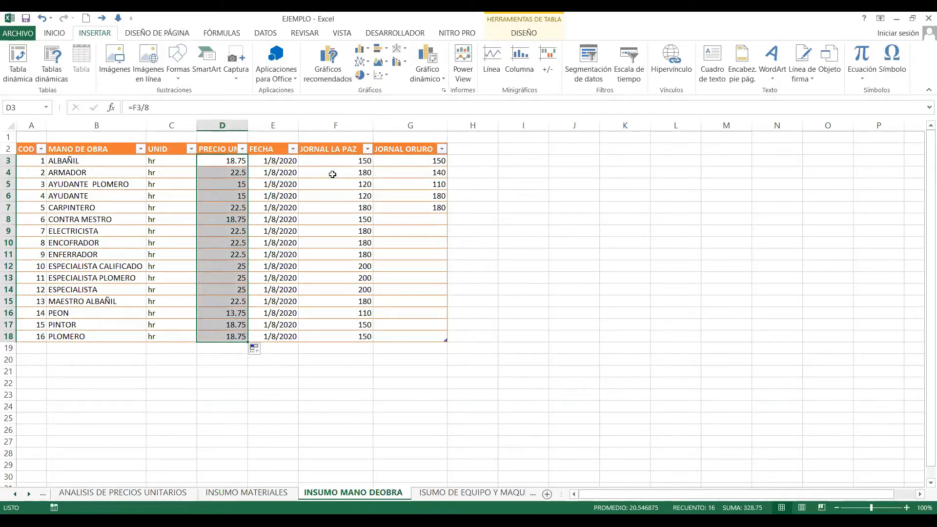
click(425, 217)
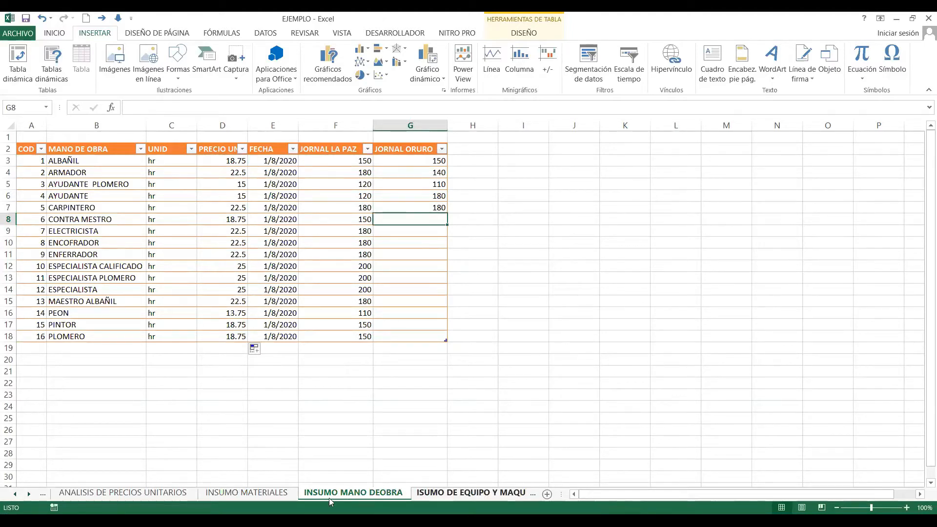
Step: Open the ISUMO DE EQUIPO Y MAQUINARIAS sheet, cancel the pending table creation and start a "cod" heading in A2
key(ctrl+Page_Down)
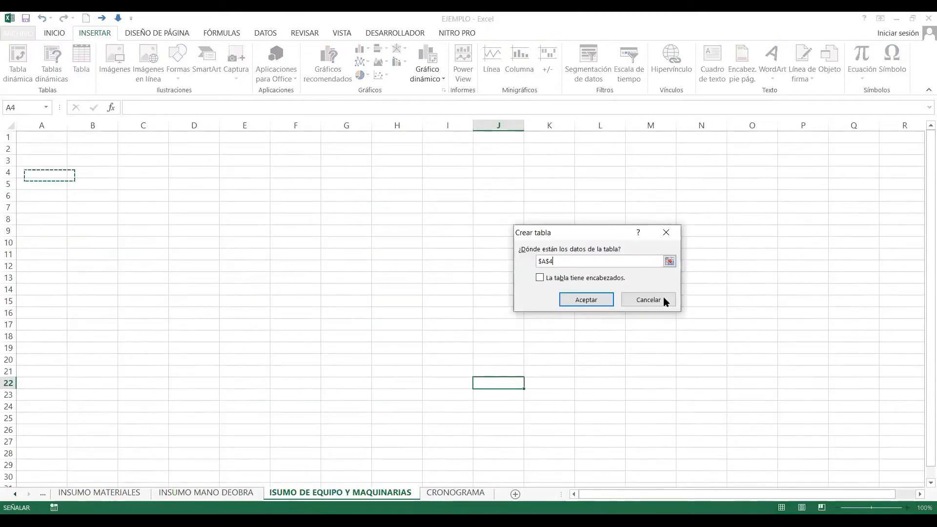
key(Escape)
click(43, 148)
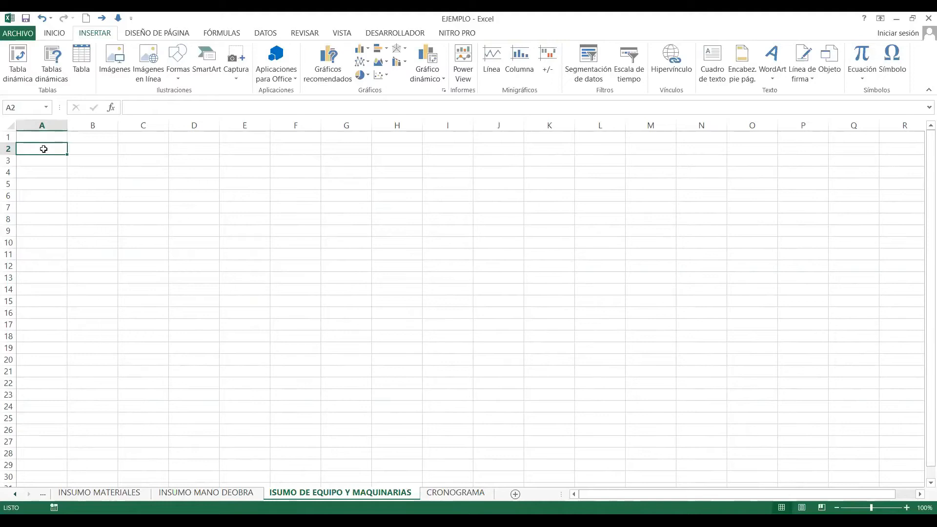
text(cod)
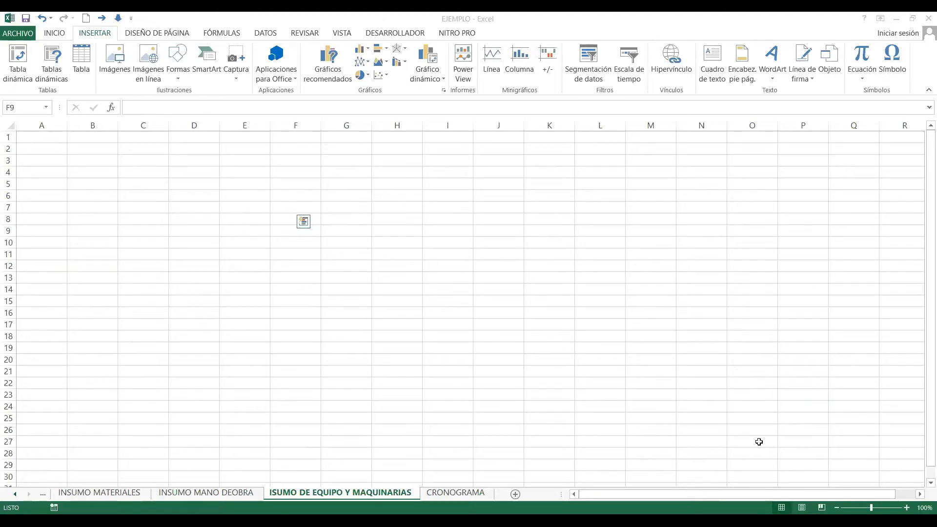
Step: Copy the equipment table from the example workbook and paste it at A2 of the ISUMO DE EQUIPO Y MAQUINARIAS sheet
key(ctrl+c)
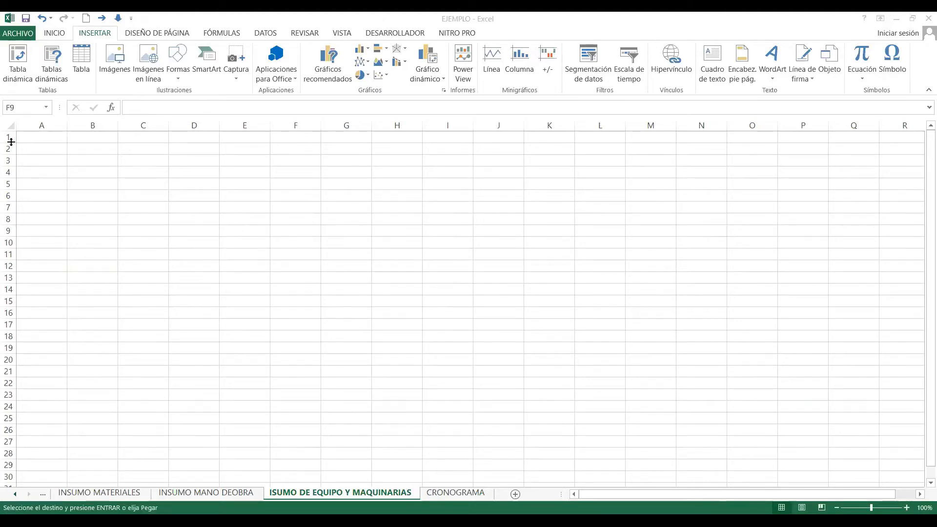
click(46, 153)
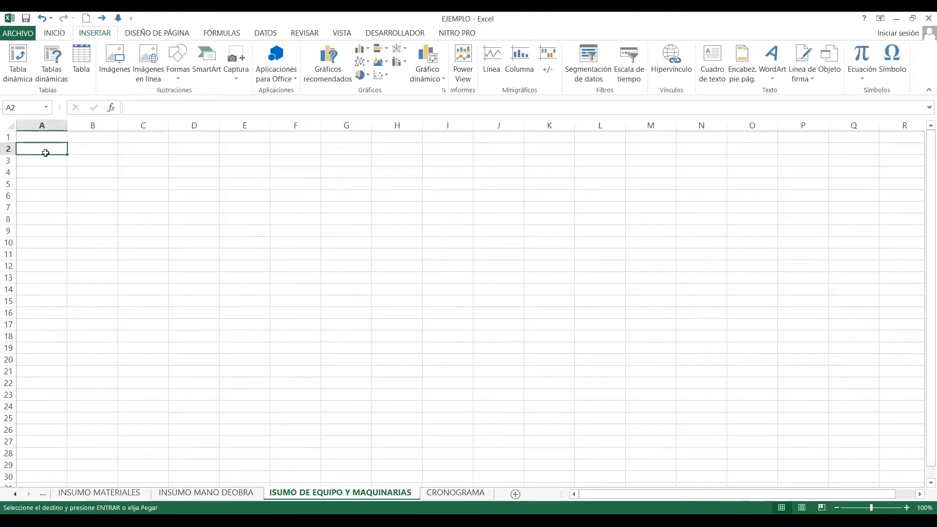
key(ctrl+v)
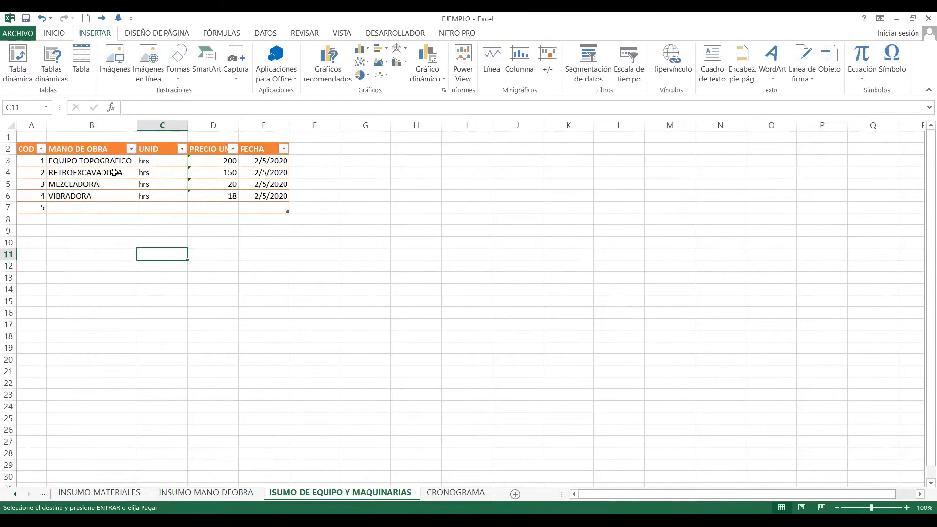
click(114, 173)
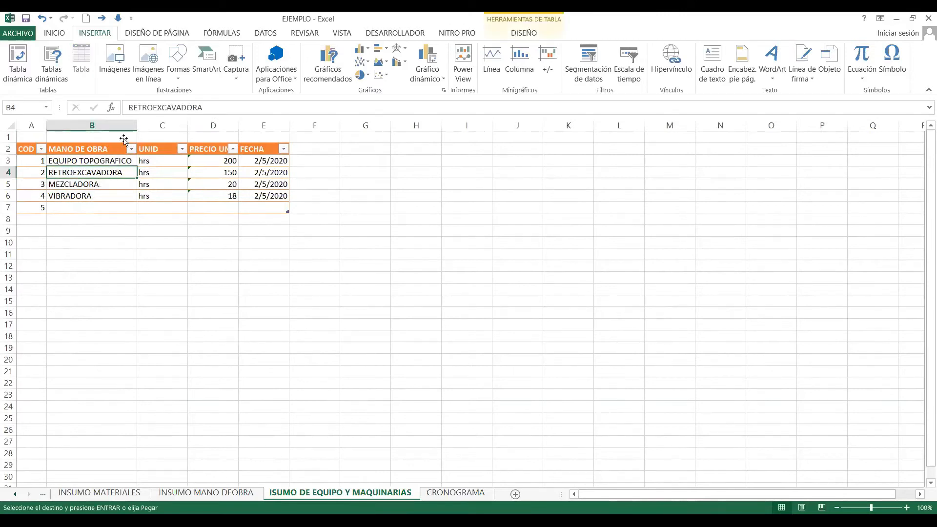
Step: Change the MANO DE OBRA heading in B2 of the equipment table to EQUIPO Y MAQUINARIA
click(116, 147)
drag(199, 106, 111, 104)
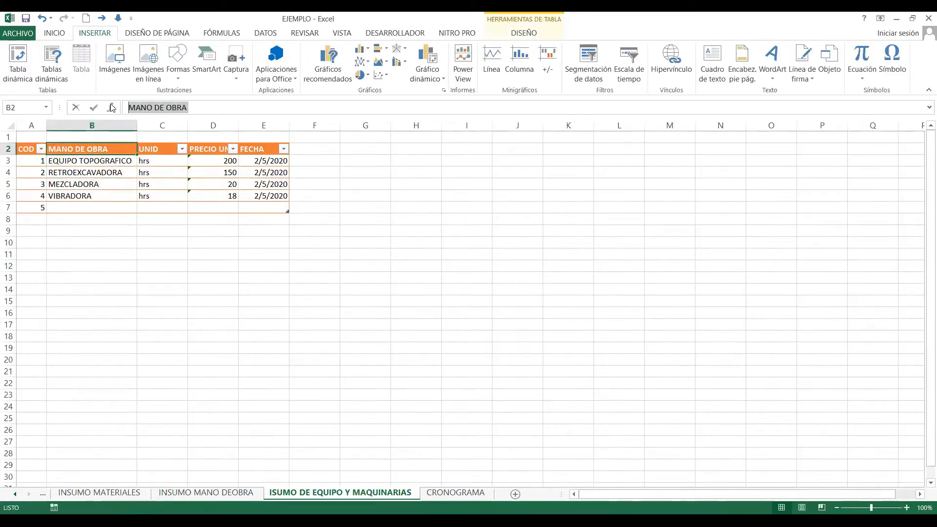
text(e)
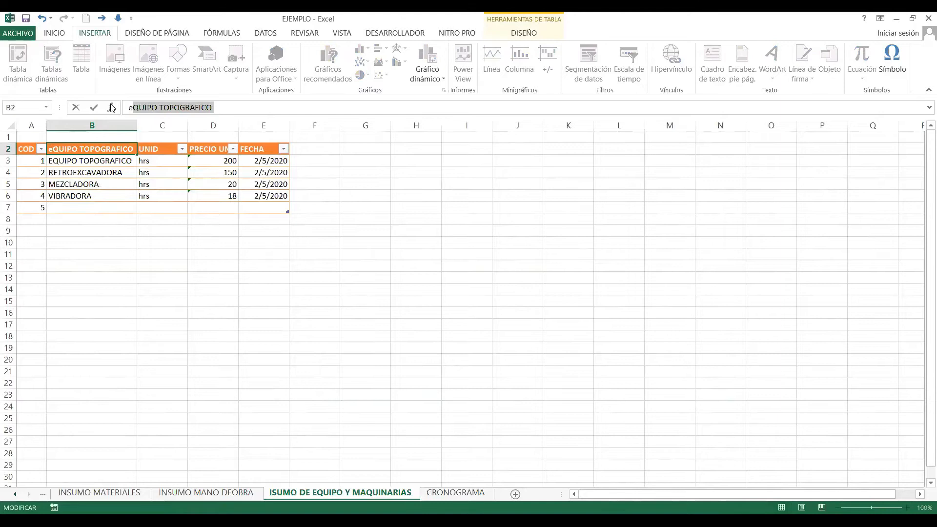
text(quipo )
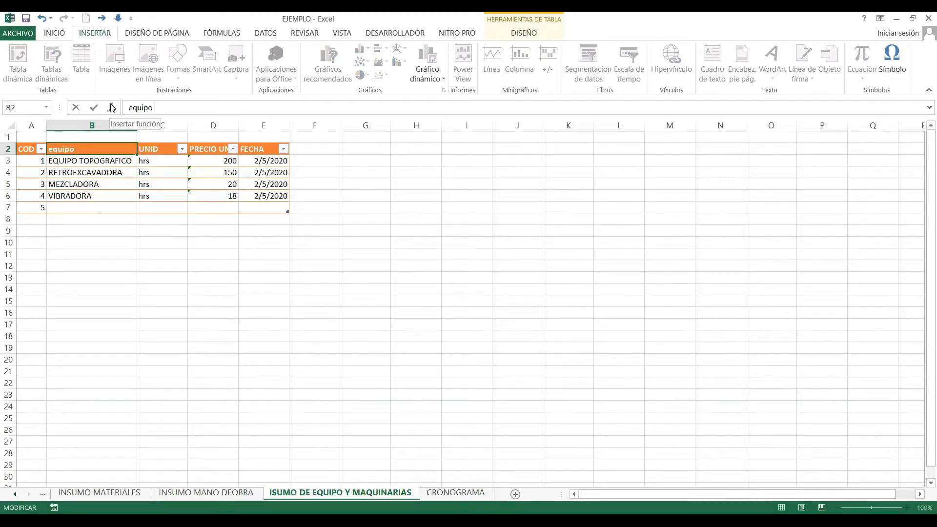
text(Y M)
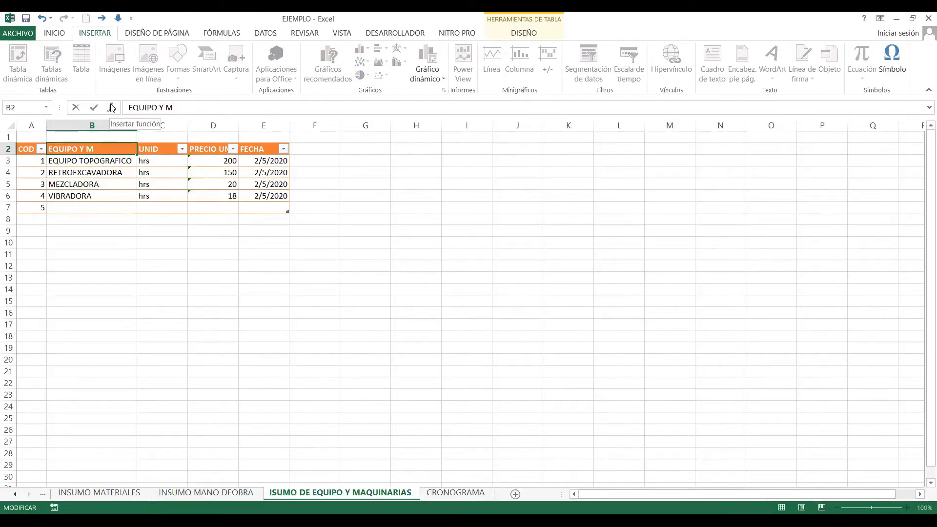
text(AQUINARIA)
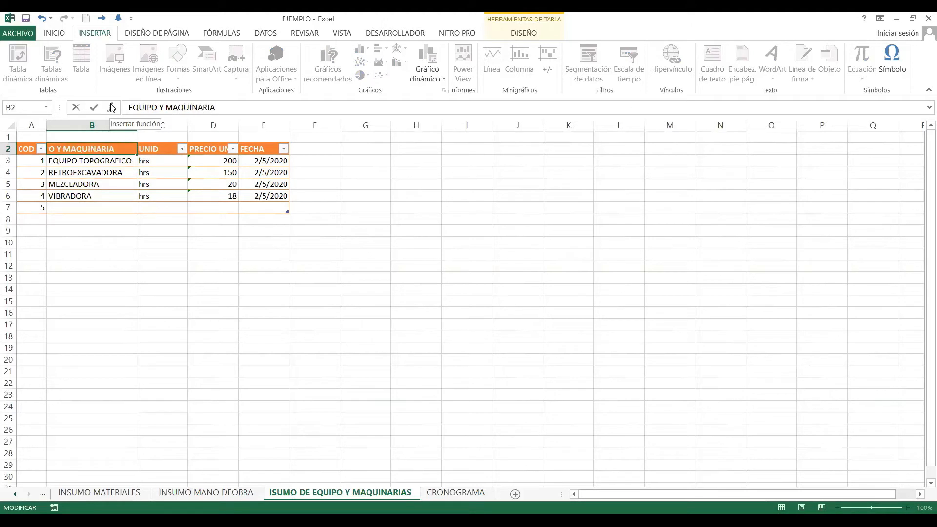
click(133, 395)
Step: Review the item names, units and unit prices in the equipment table
key(Up)
key(Up)
key(Up)
key(Up)
key(Up)
key(Up)
key(Up)
key(Up)
key(Up)
key(Up)
key(Up)
key(Up)
key(Up)
key(Up)
key(Up)
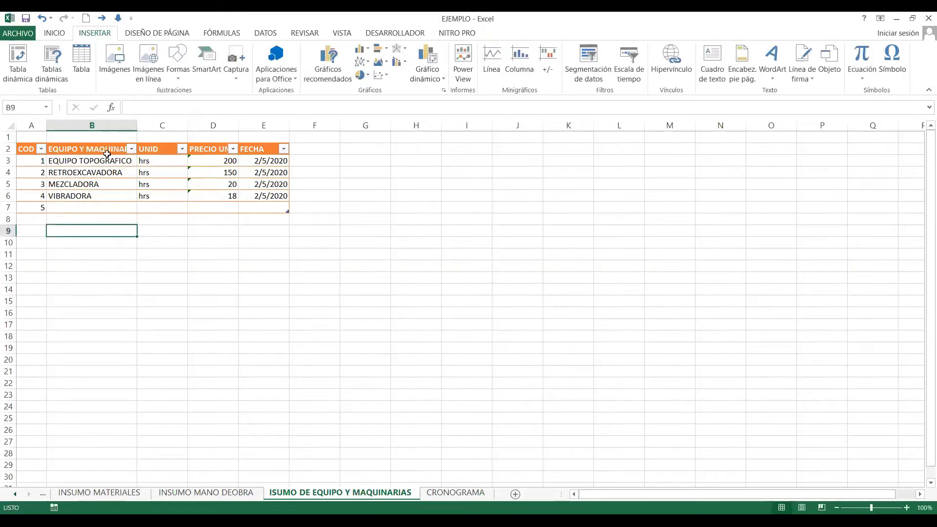
key(Up)
key(Up)
key(Up)
key(Up)
key(Up)
key(Up)
key(Down)
key(Down)
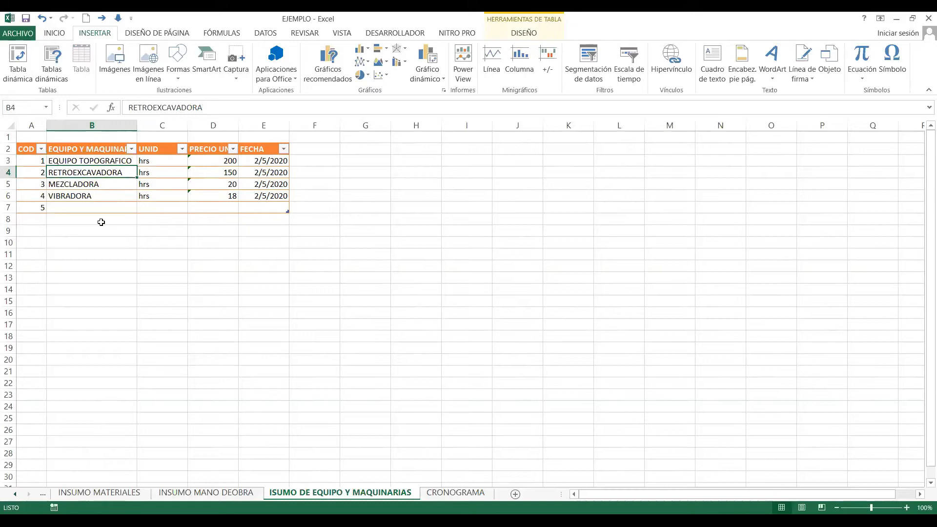
click(104, 193)
drag(161, 160, 165, 201)
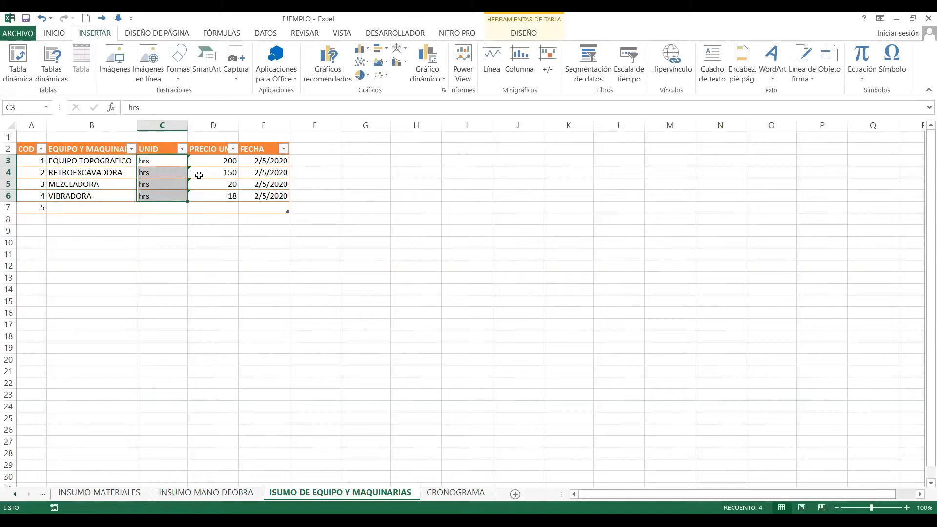
click(230, 166)
key(ctrl+shift+Down)
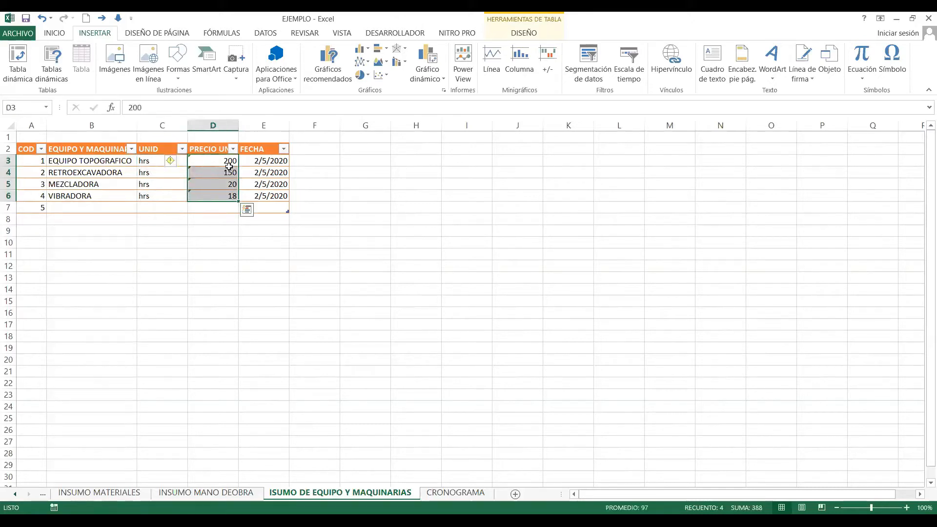
Step: Set the EQUIPO TOPOGRAFICO date to 1/8/2020 and copy that same date down to the VIBRADORA row
double_click(269, 160)
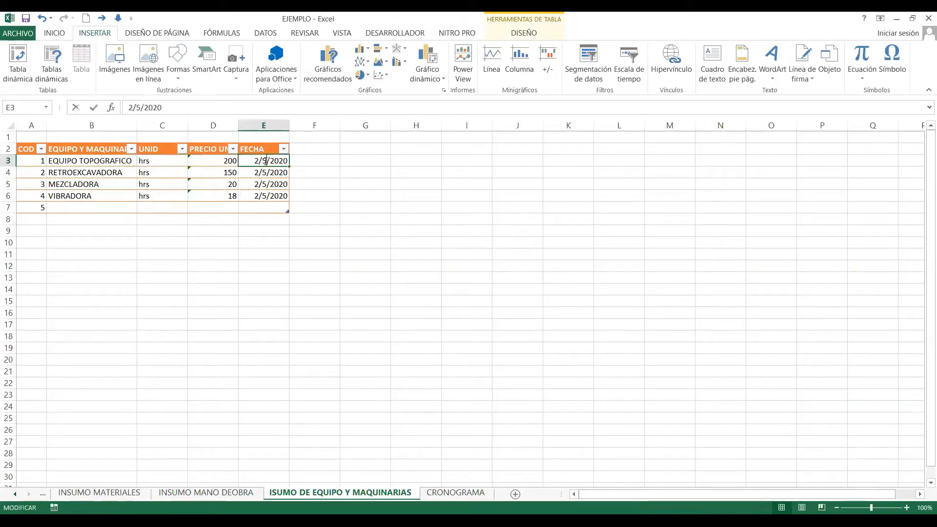
key(Escape)
text(1/8)
key(Return)
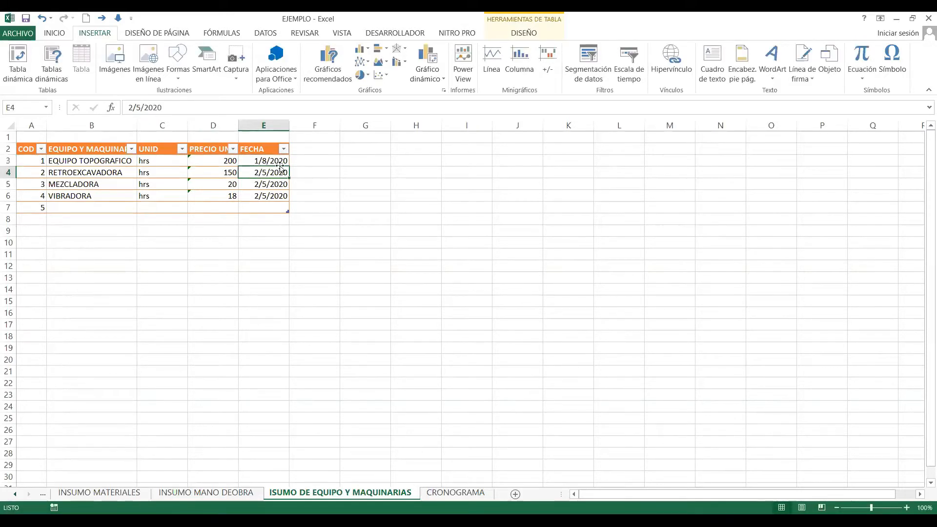
click(285, 164)
drag(291, 168, 293, 197)
click(309, 210)
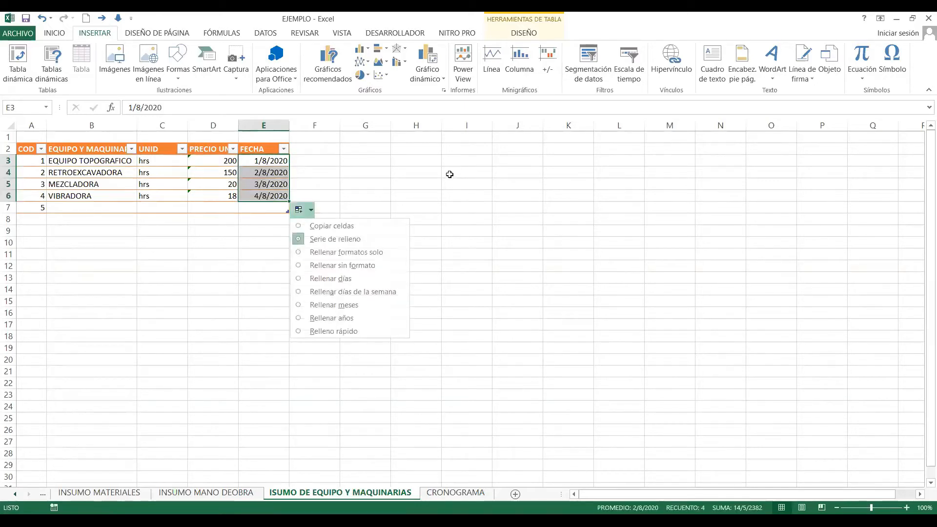
click(332, 226)
click(161, 255)
click(170, 180)
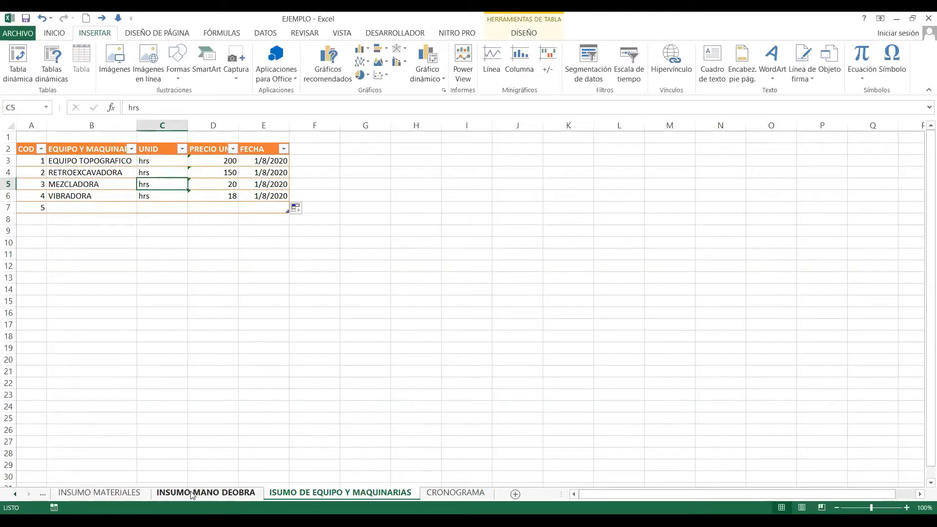
Step: Name the table on the INSUMO MATERIALES sheet ISUMOMATERIALES
click(218, 494)
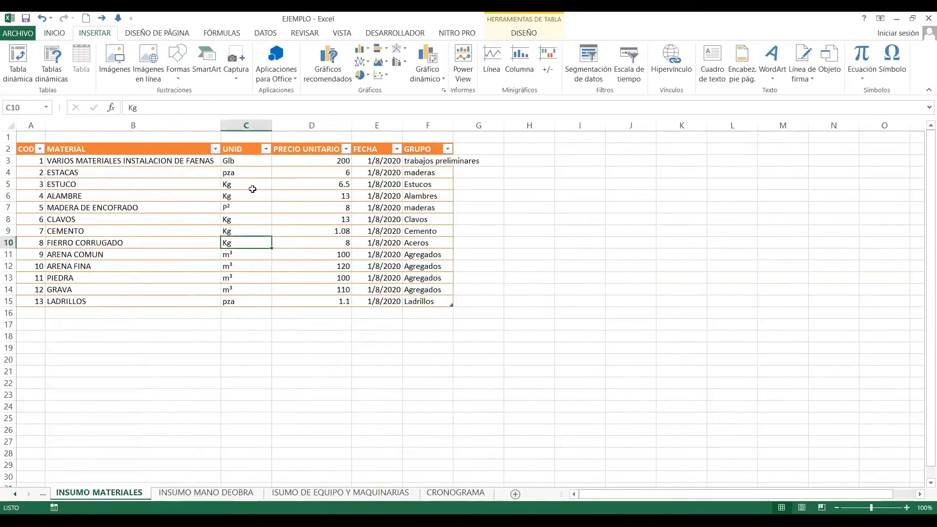
key(Up)
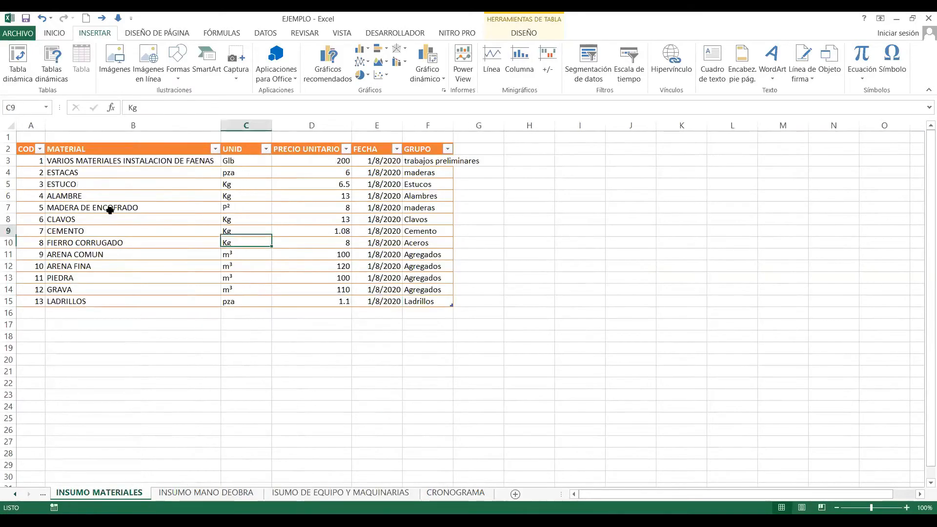
click(116, 221)
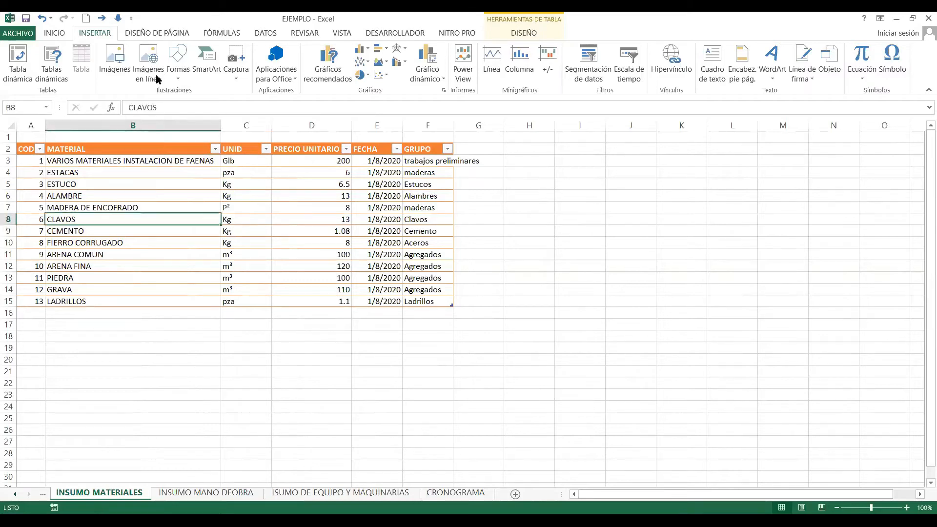
scroll(157, 79, down, 8)
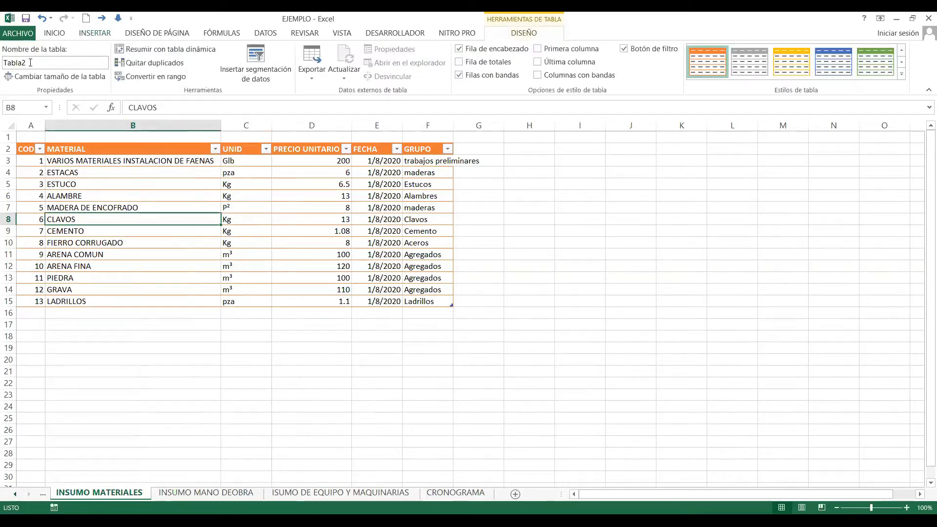
click(2, 59)
text(ISUMOMATERILES)
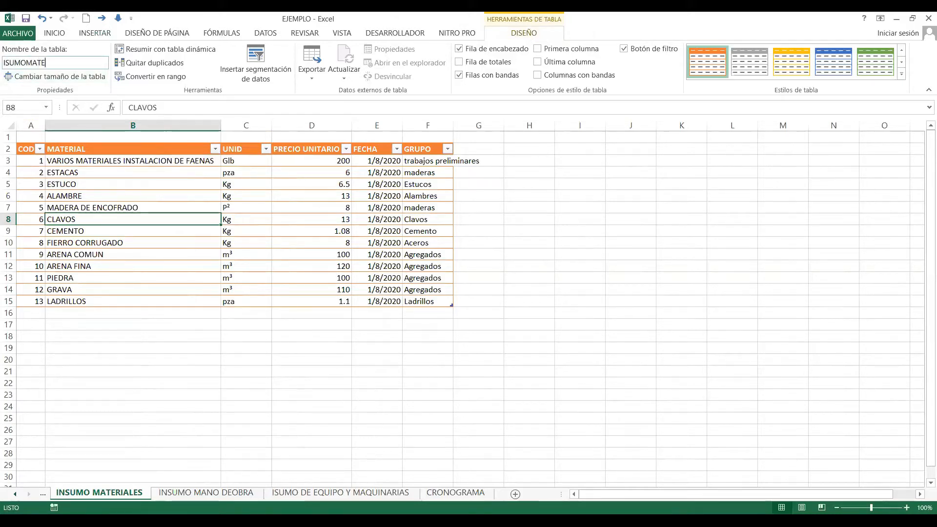
key(Left)
key(Left)
key(Left)
text(A)
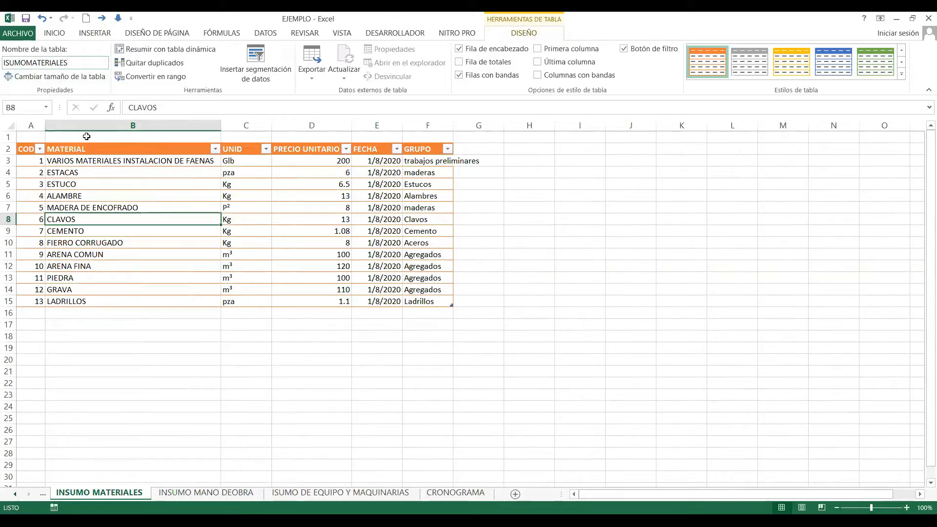
click(260, 338)
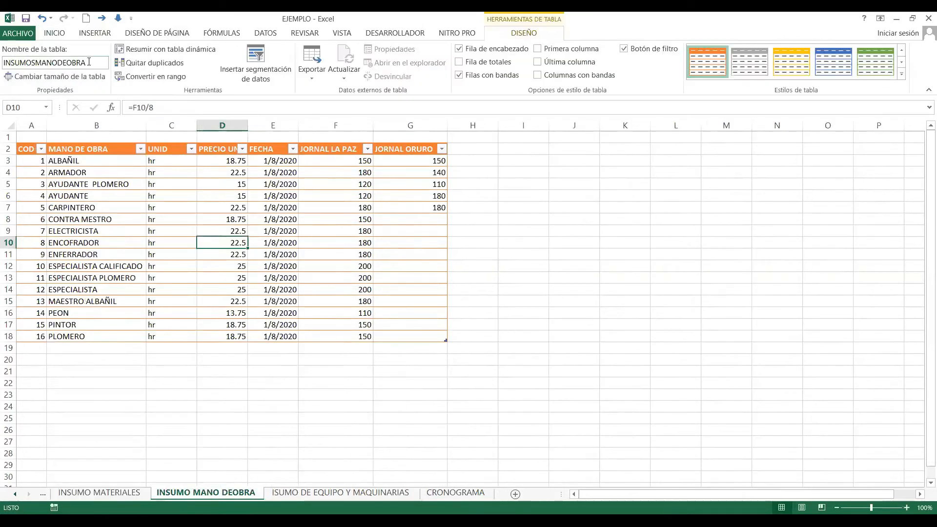
Step: Check the labour table's name on the INSUMO MANO DEOBRA sheet and look over the equipment and materials sheets
click(171, 278)
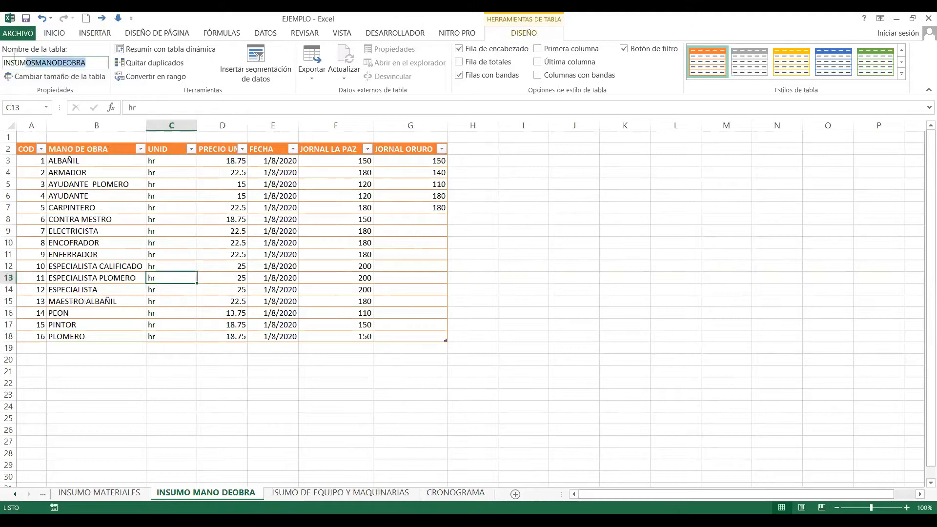
click(265, 431)
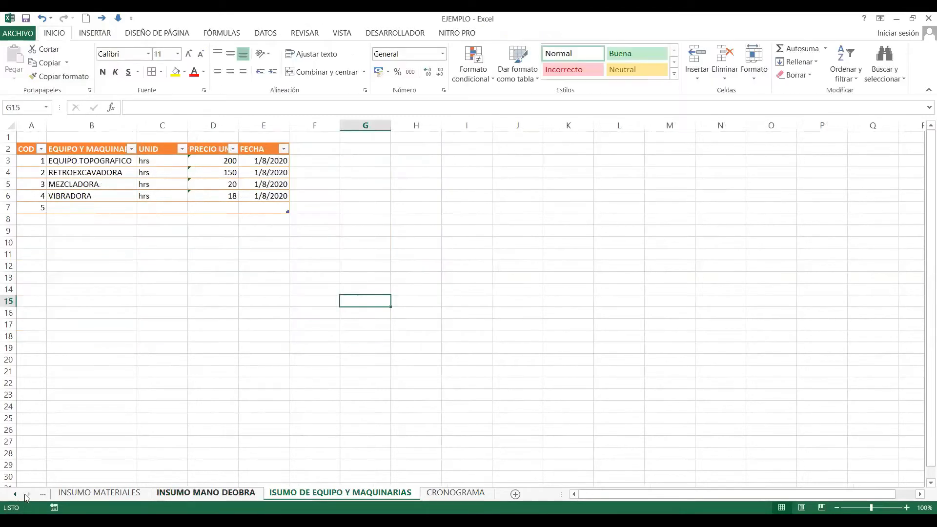
click(15, 495)
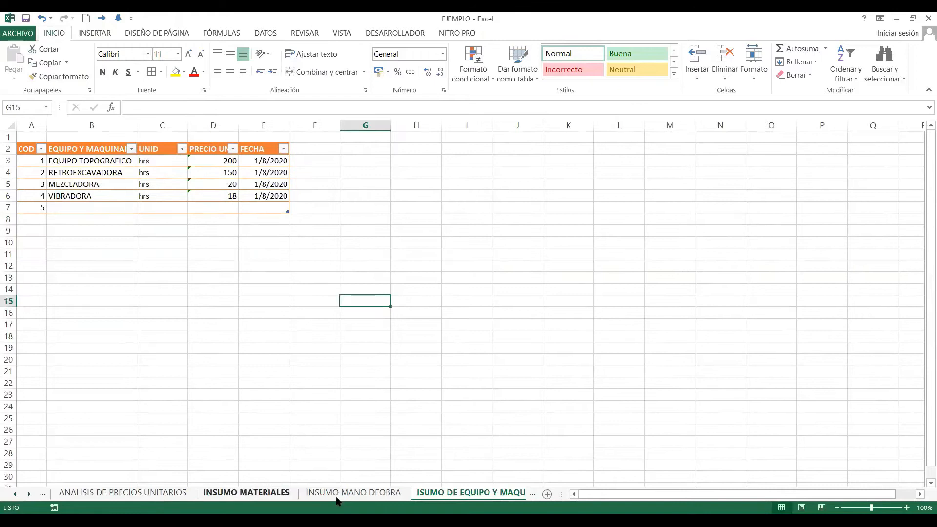
click(226, 494)
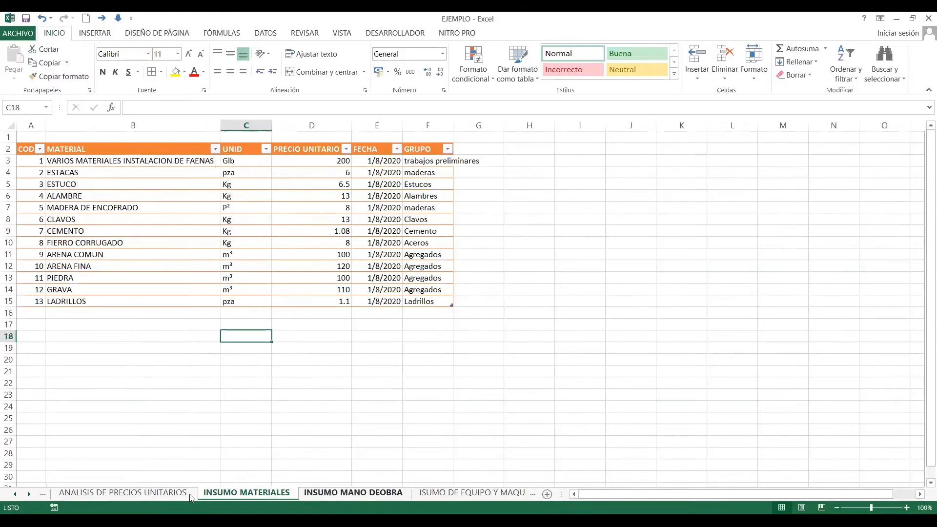
key(ctrl+Page_Down)
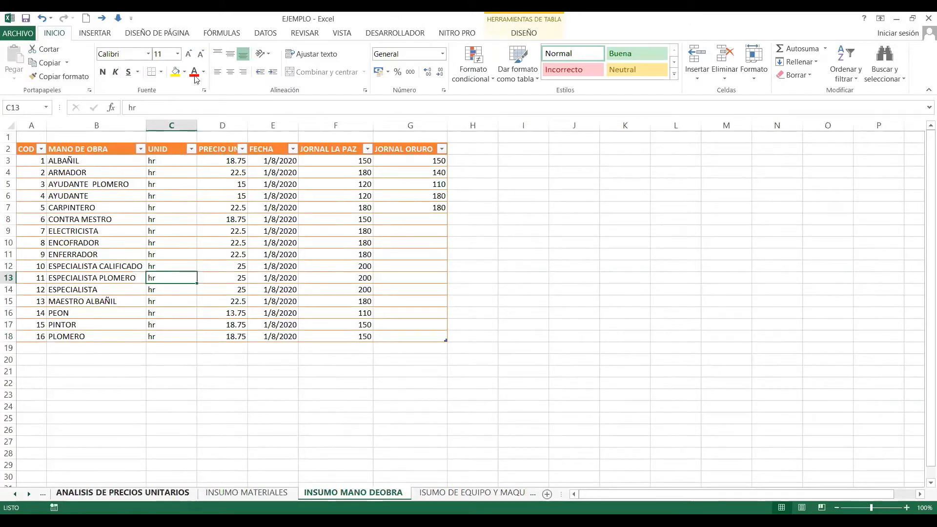
Step: Examine the COD cells of the three sections and the ITEM lookup formula on the ANALISIS DE PRECIOS UNITARIOS sheet
click(121, 493)
click(43, 344)
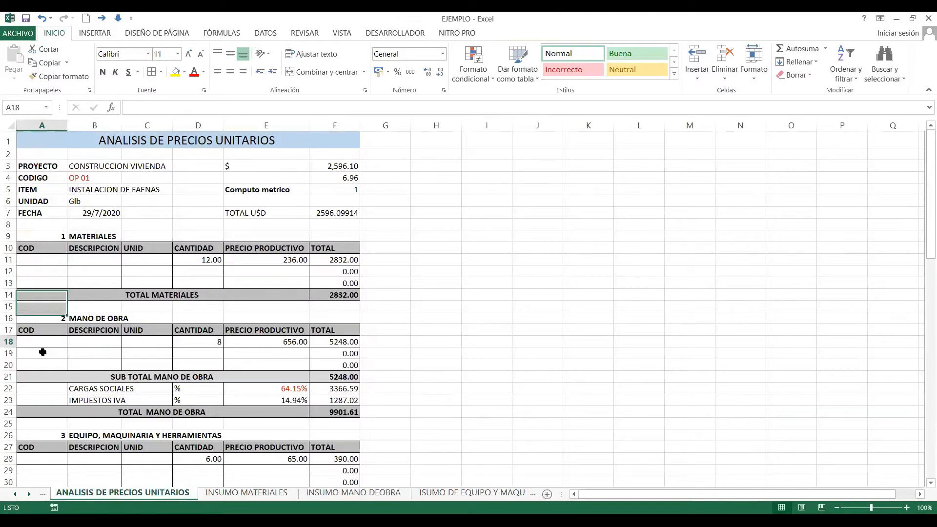
drag(43, 352, 43, 367)
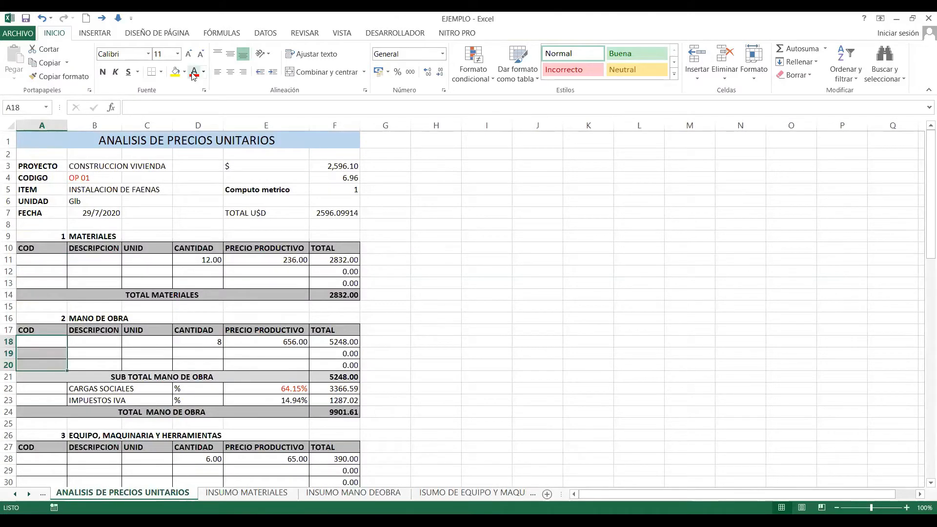
scroll(50, 390, down, 1)
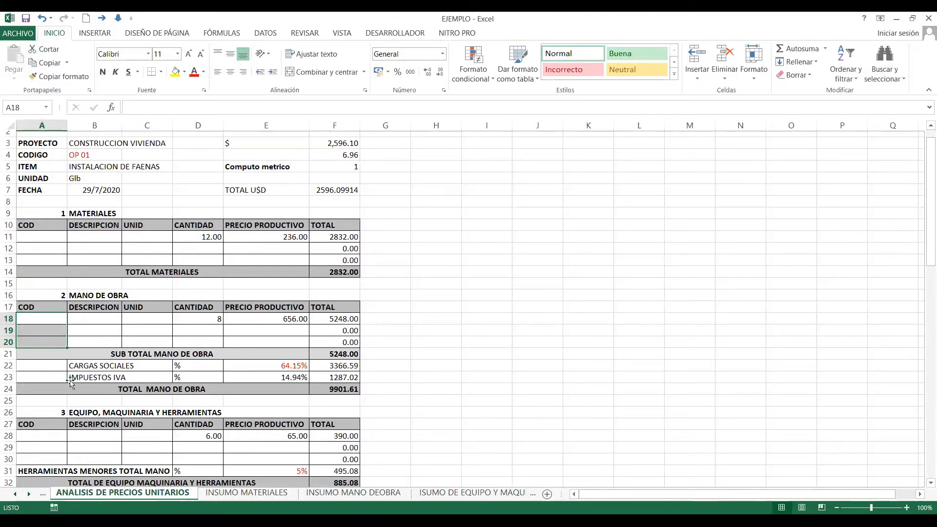
scroll(71, 382, down, 2)
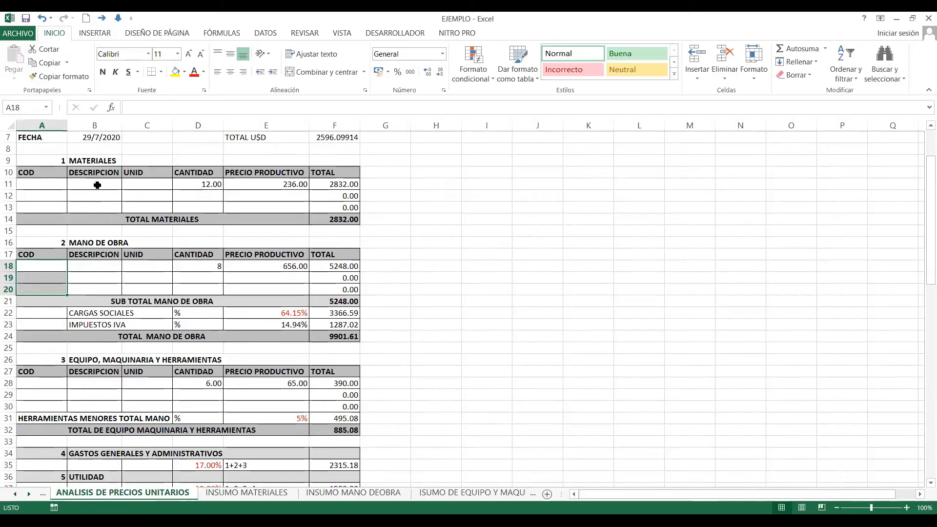
drag(47, 384, 48, 406)
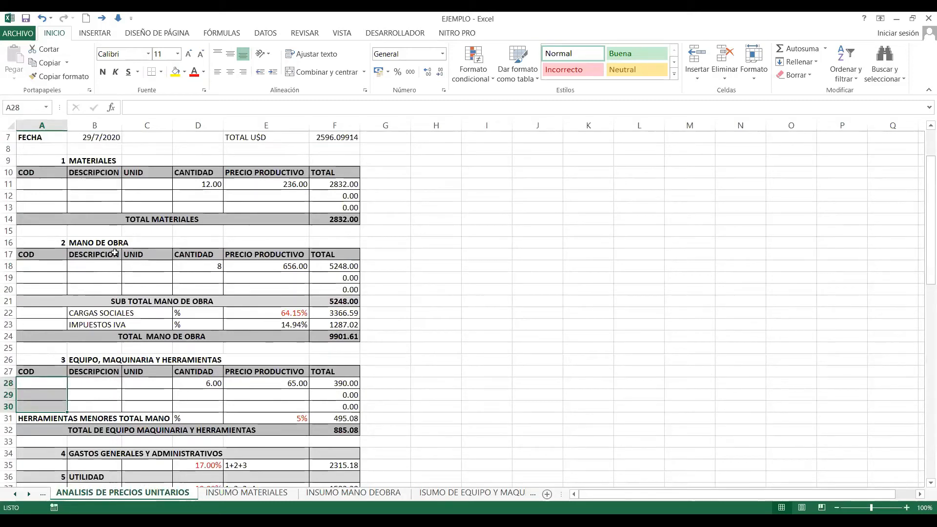
scroll(40, 257, up, 2)
click(40, 257)
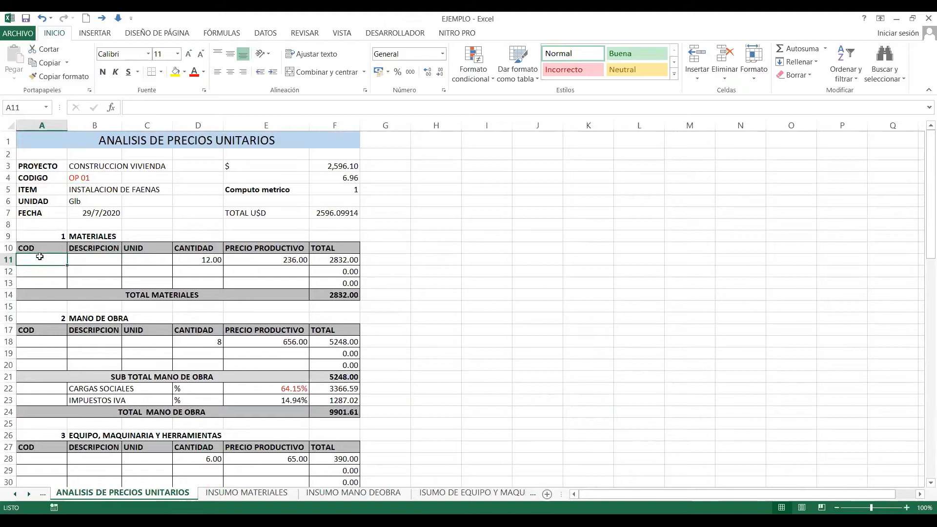
click(113, 204)
click(106, 190)
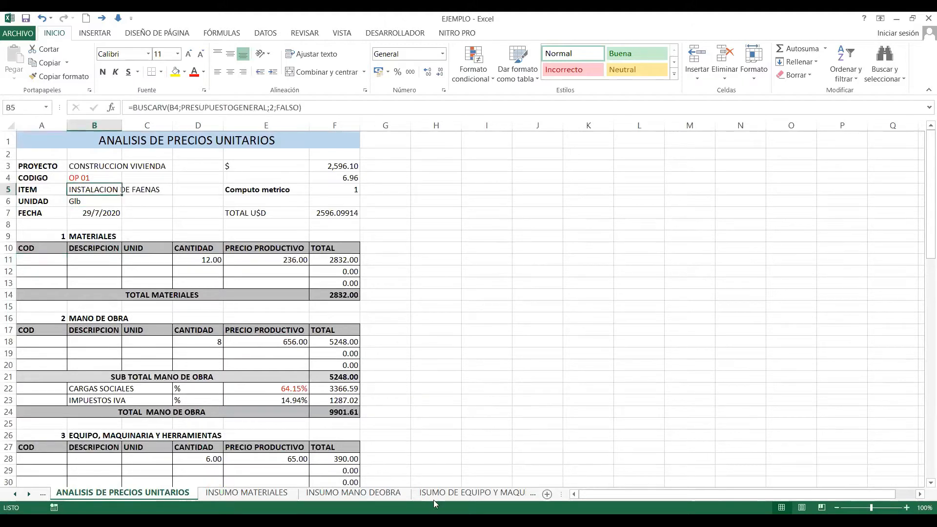
Step: Review the codes and material descriptions on the INSUMO MATERIALES sheet
click(263, 493)
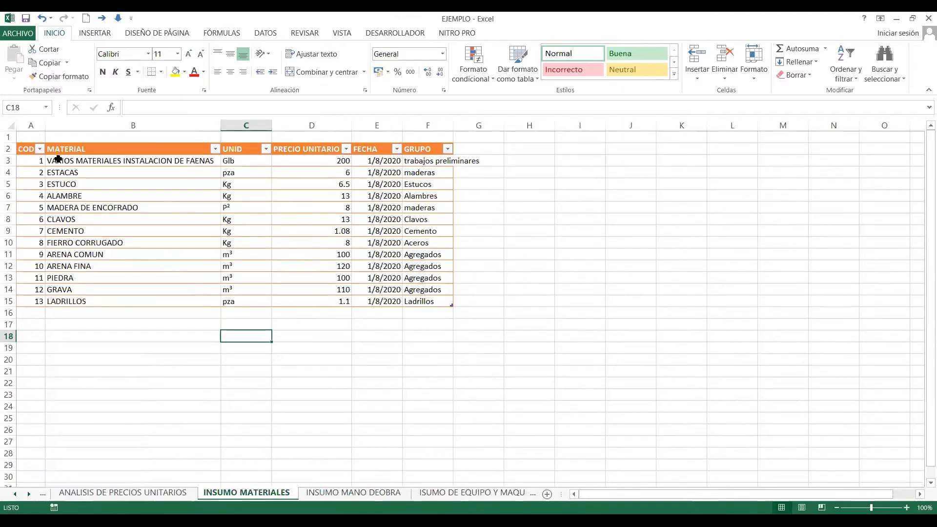
click(49, 161)
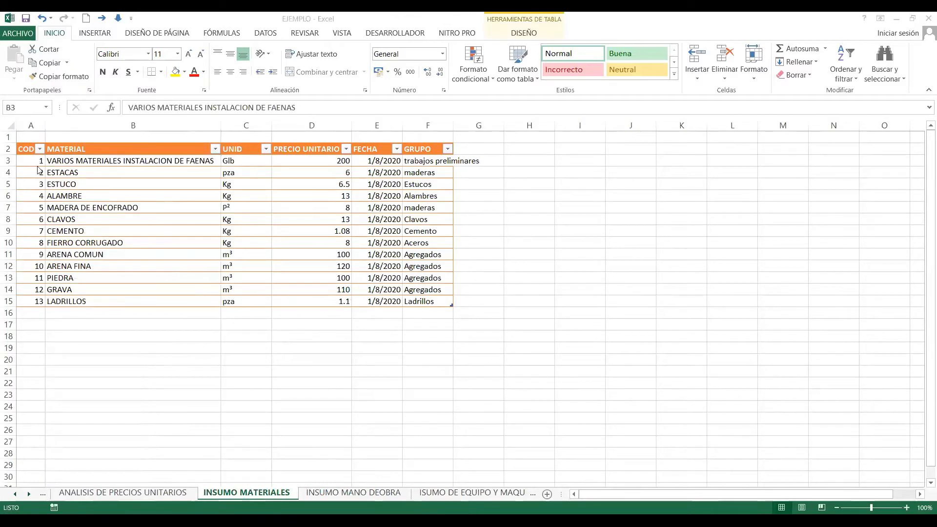
click(126, 163)
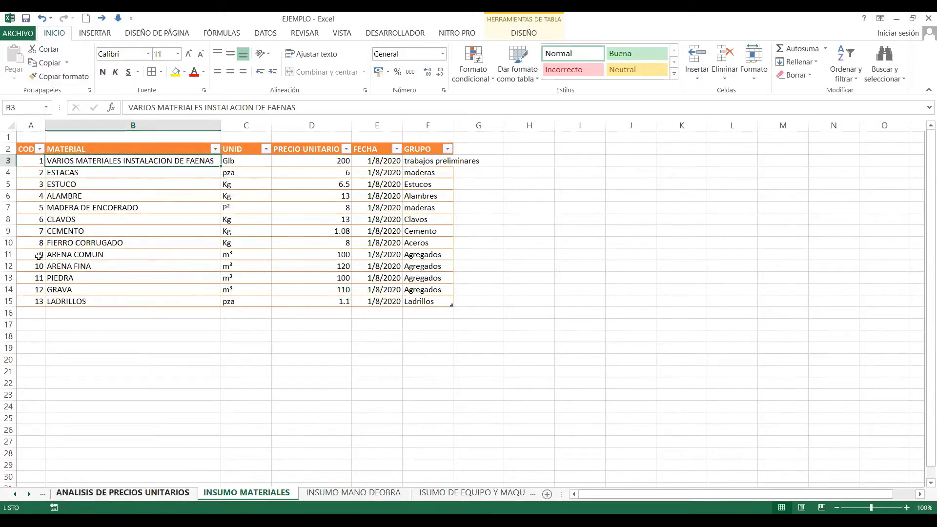
Step: Enter code 1 in the first COD cell of the MATERIALES section on the ANALISIS DE PRECIOS UNITARIOS sheet
key(ctrl+Page_Up)
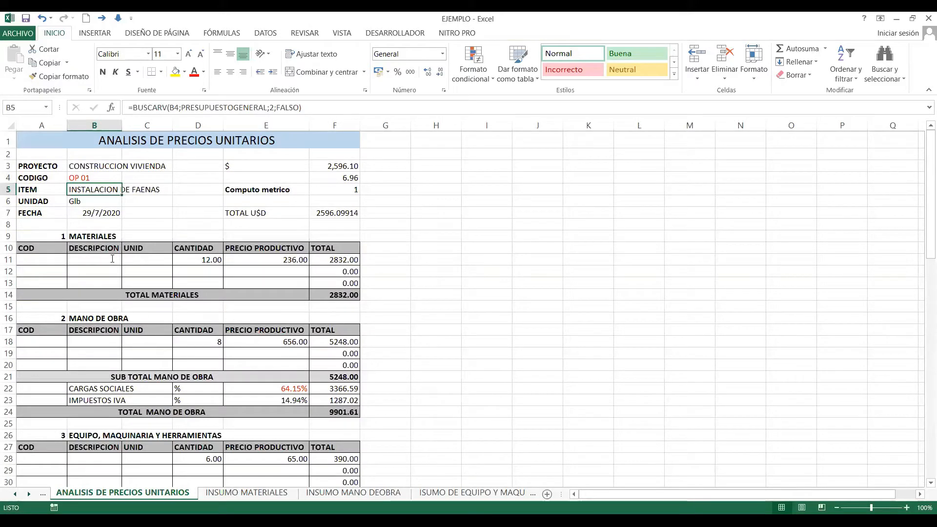
click(111, 259)
key(Left)
text(1)
key(Tab)
text(=)
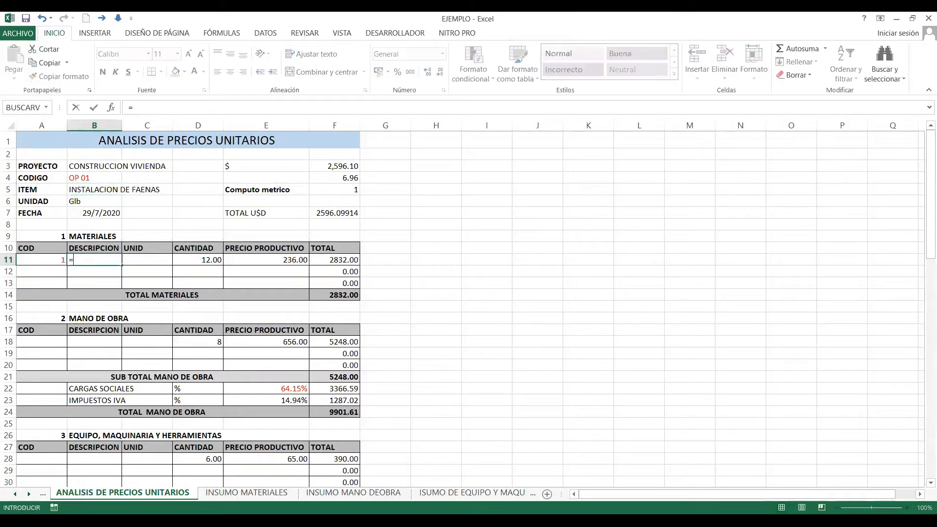
click(89, 258)
click(81, 208)
text(BUSCAR)
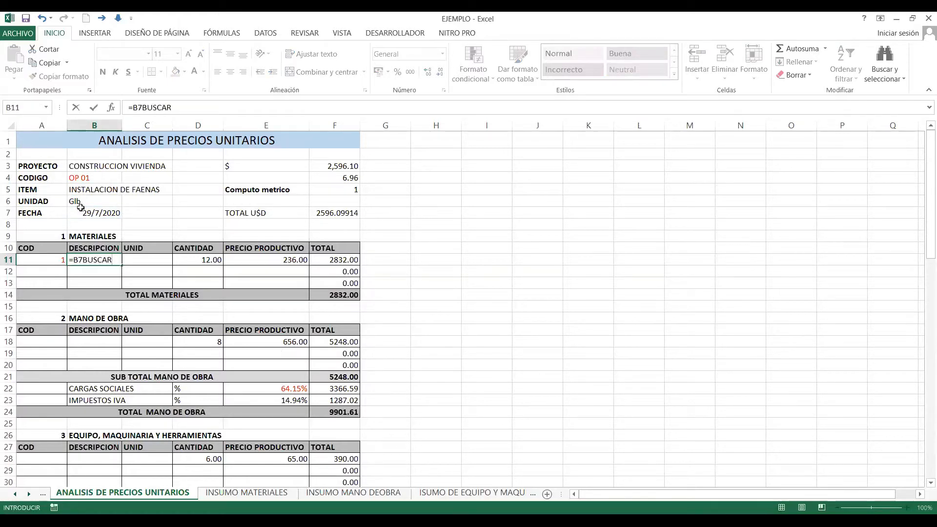
key(BackSpace)
key(BackSpace)
key(BackSpace)
key(BackSpace)
key(BackSpace)
key(BackSpace)
key(BackSpace)
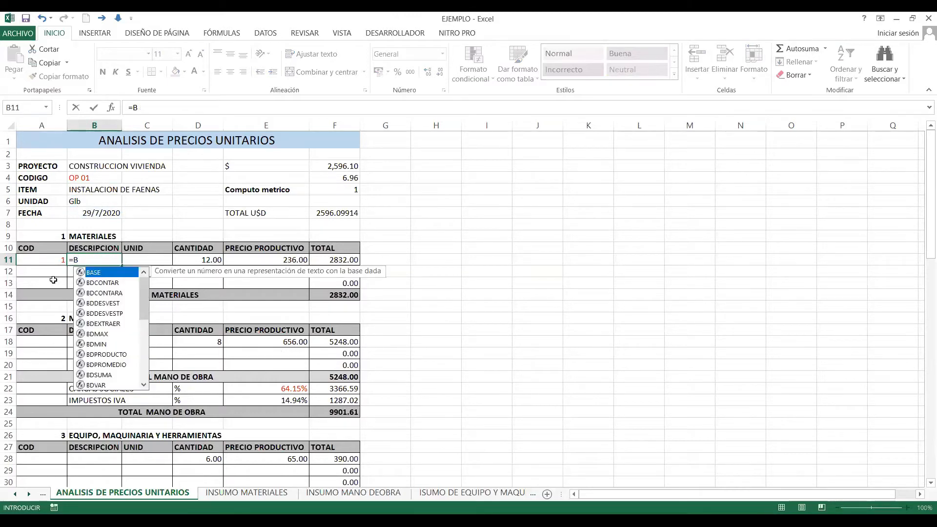
text(USCA)
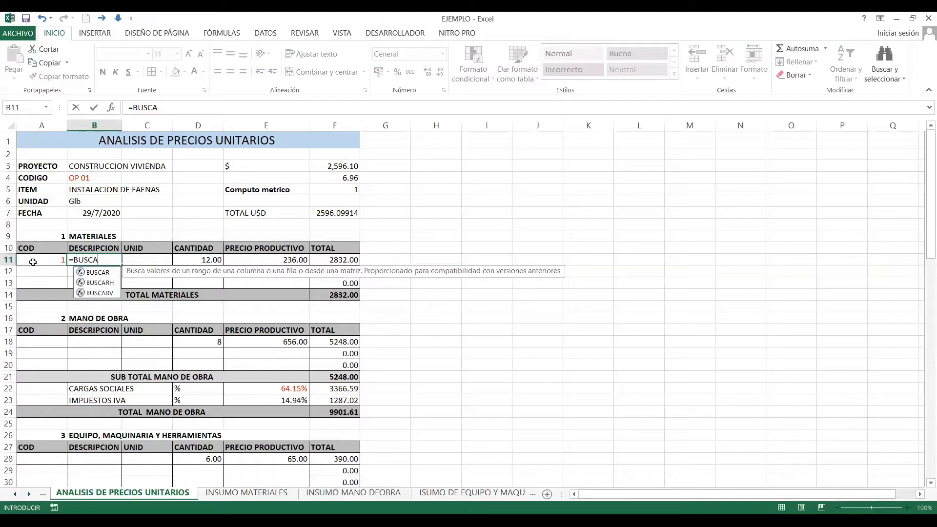
text(RV()
click(47, 263)
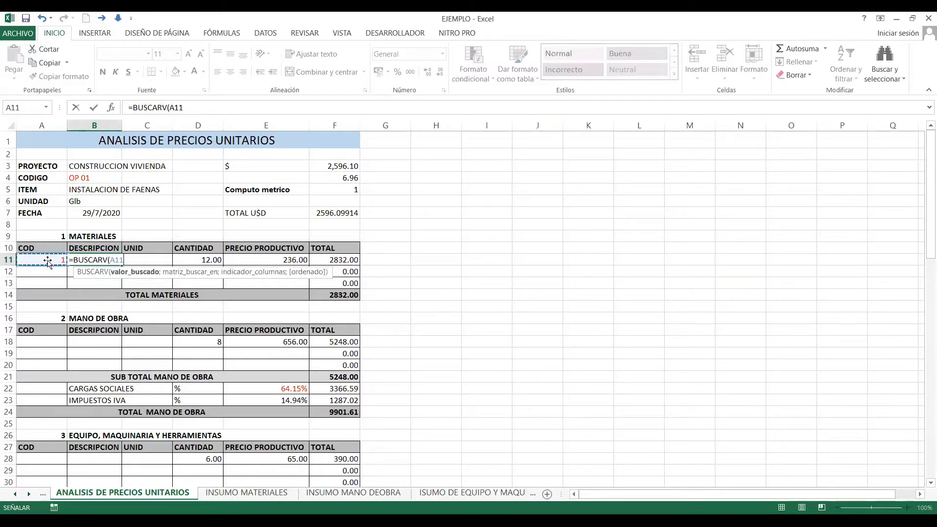
text(;)
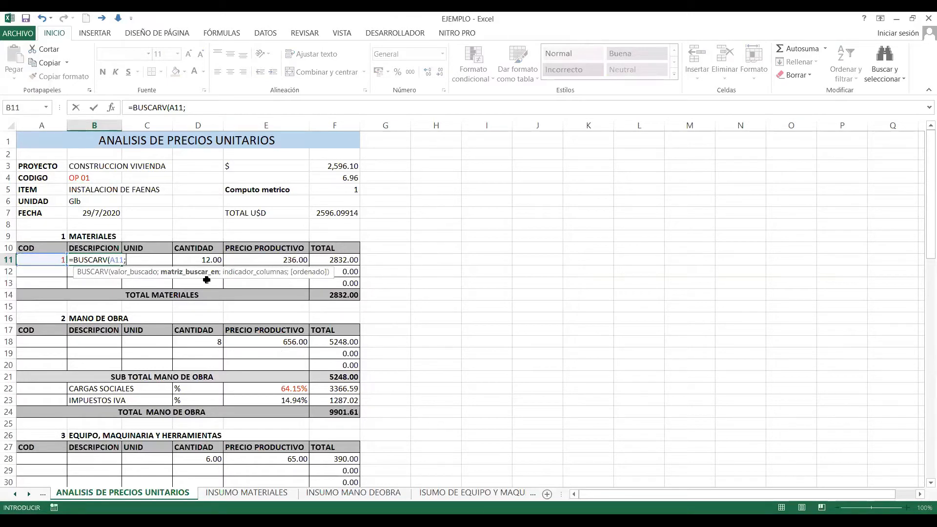
click(232, 494)
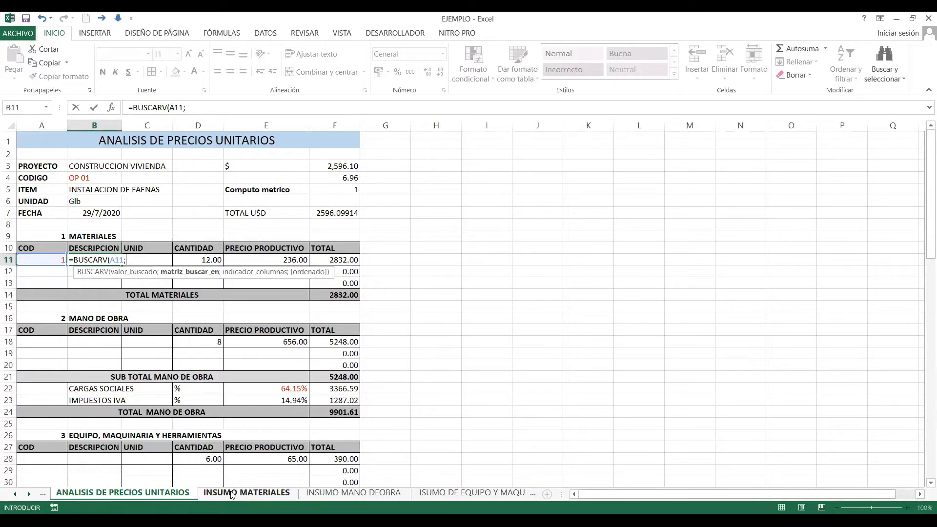
text(INS)
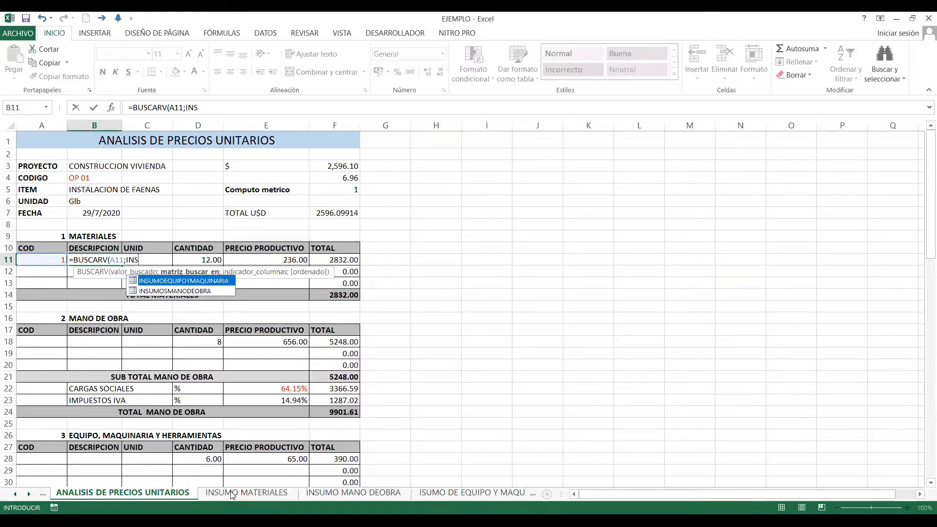
text(UMOM)
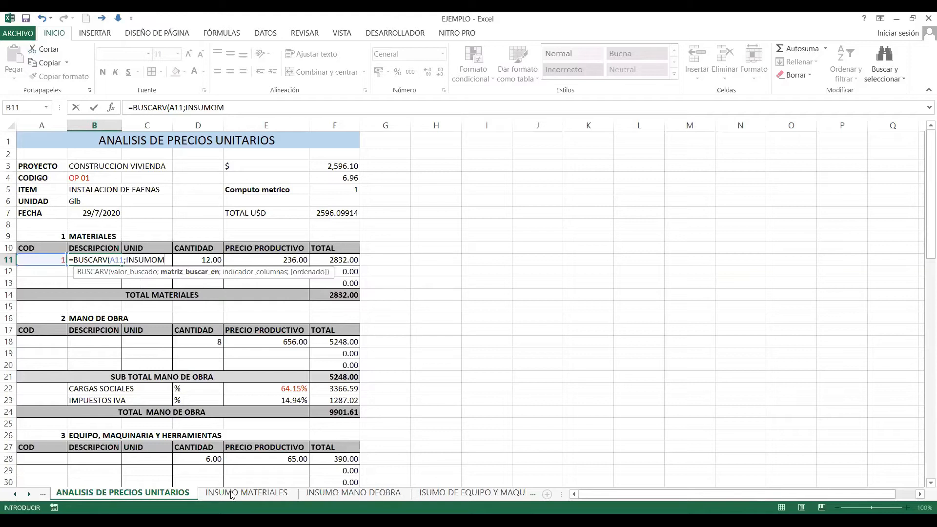
text(A)
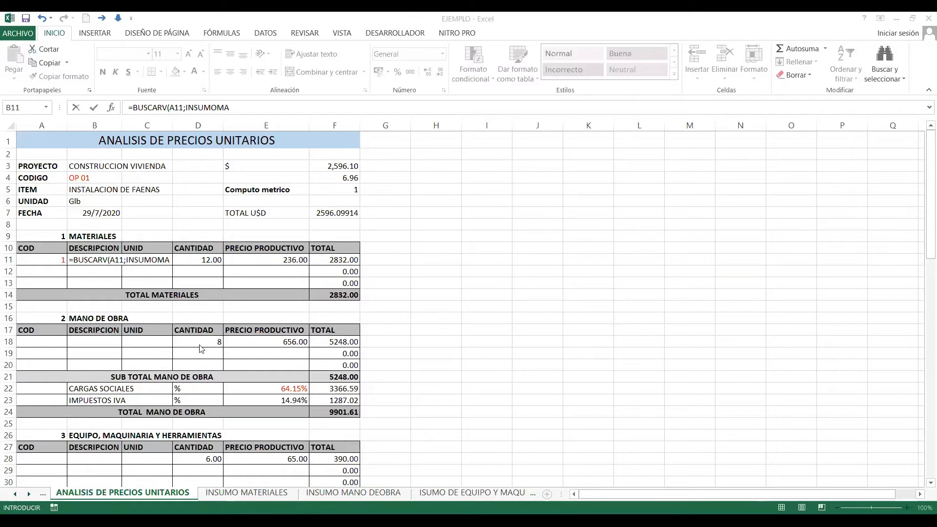
key(Escape)
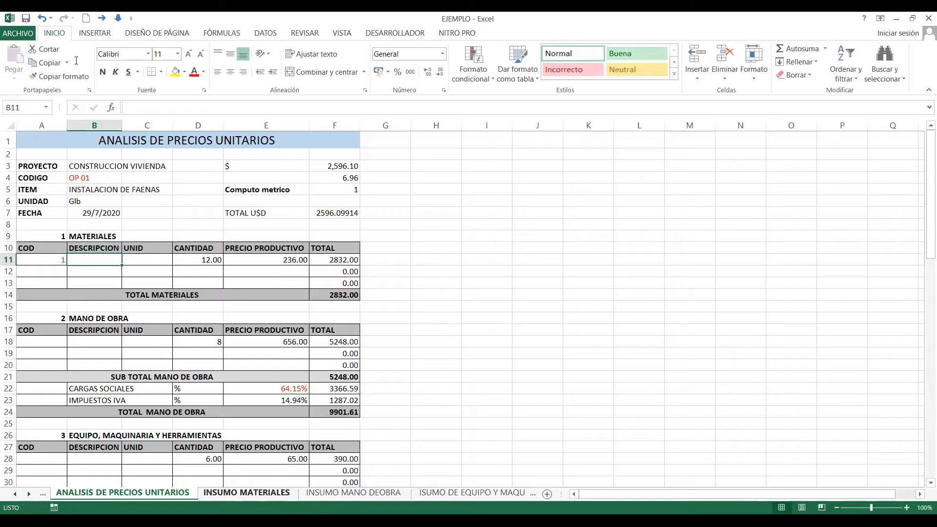
Step: Correct the table name on the INSUMO MATERIALES sheet to INSUMOMATERIALES
click(4, 64)
click(4, 64)
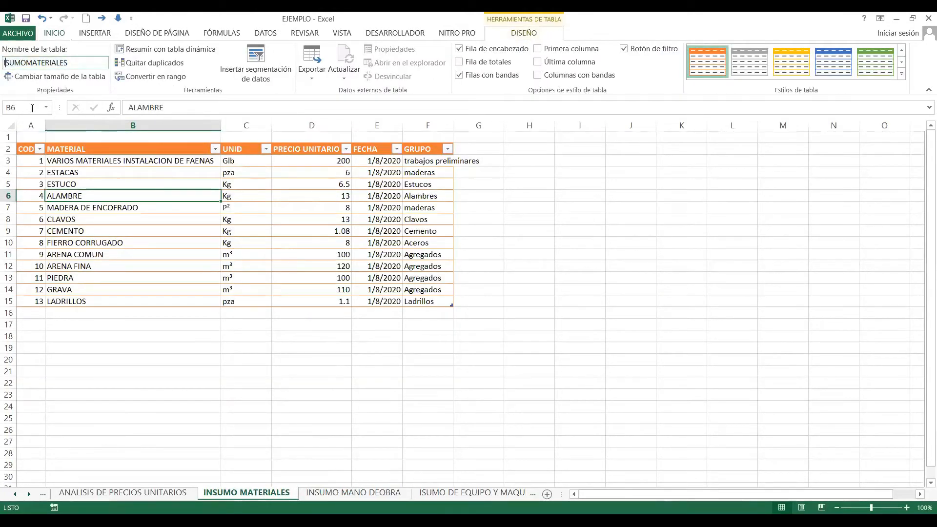
key(Right)
text(N)
click(97, 58)
click(238, 421)
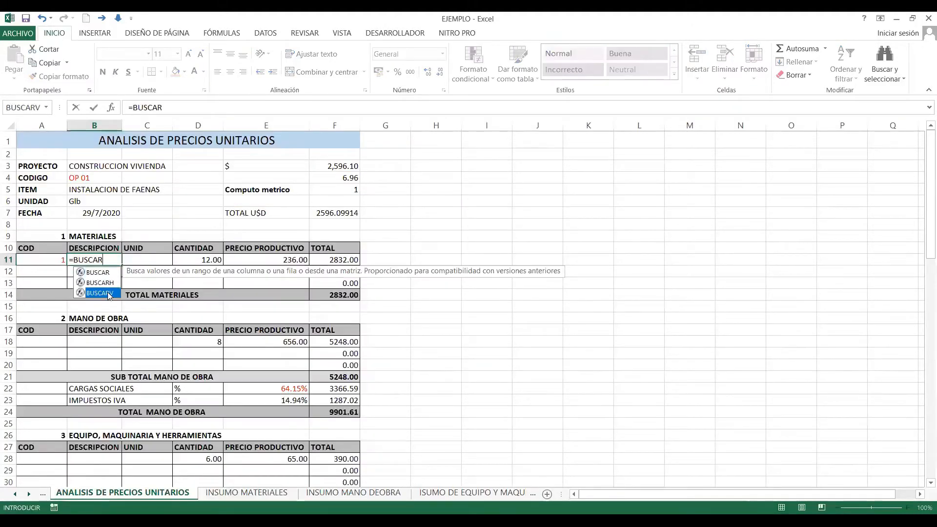
Step: Enter =BUSCARV(A11;INSUMOMATERIALES;2;FALSO) in DESCRIPCION cell B11 on the ANALISIS DE PRECIOS UNITARIOS sheet
double_click(100, 293)
click(65, 259)
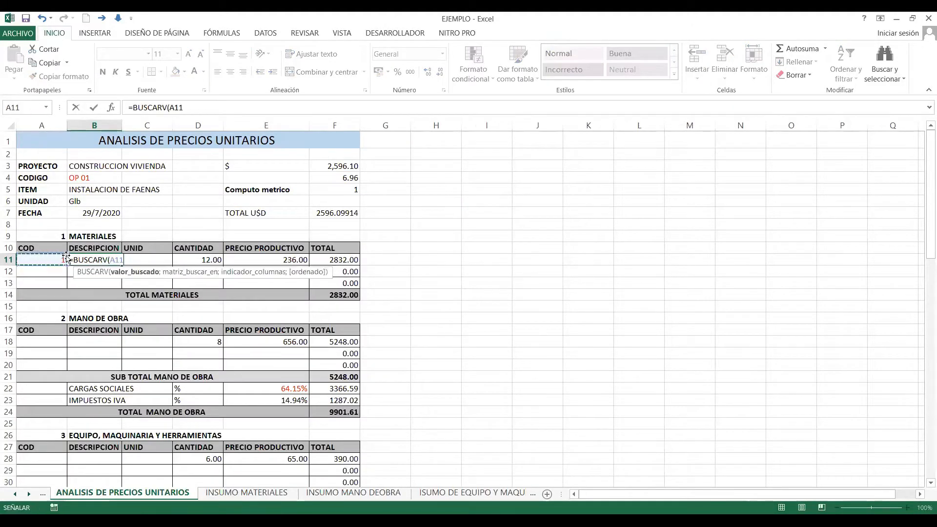
text(;)
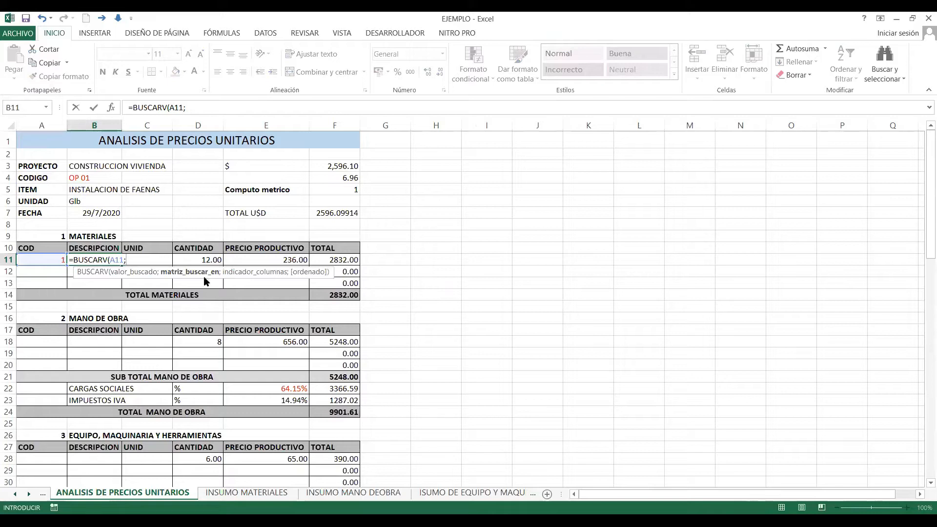
text(IS)
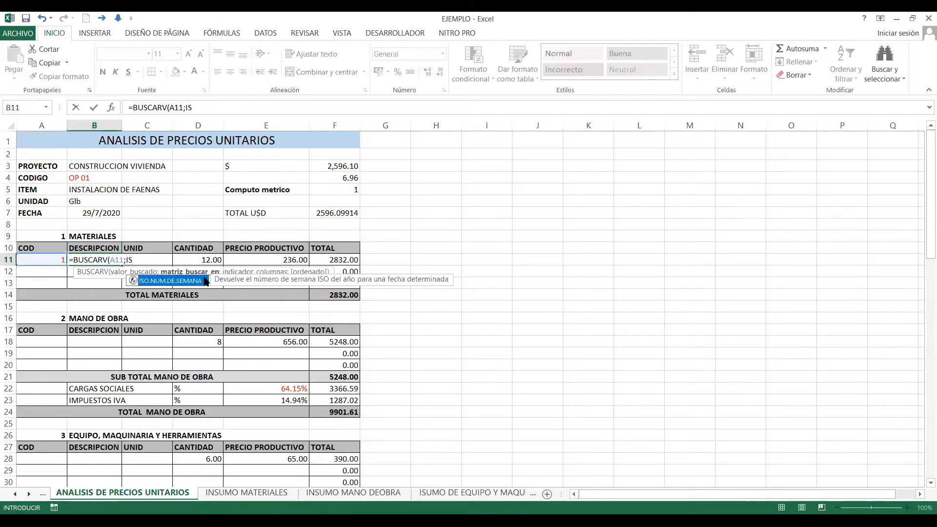
key(BackSpace)
text(NSU)
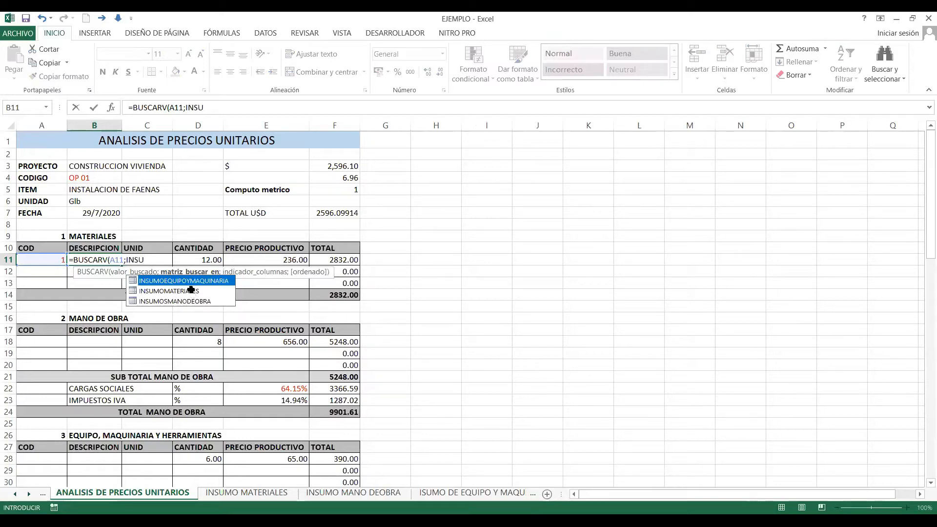
double_click(191, 291)
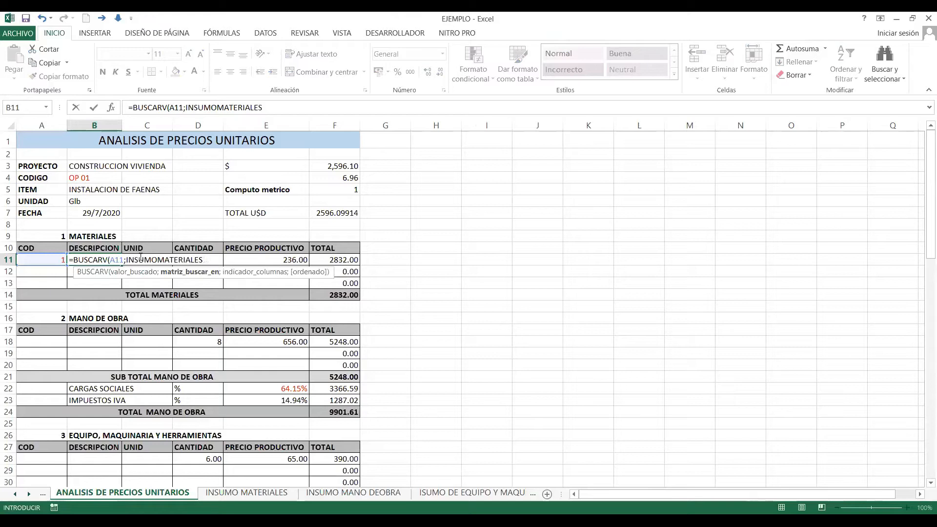
text(;2)
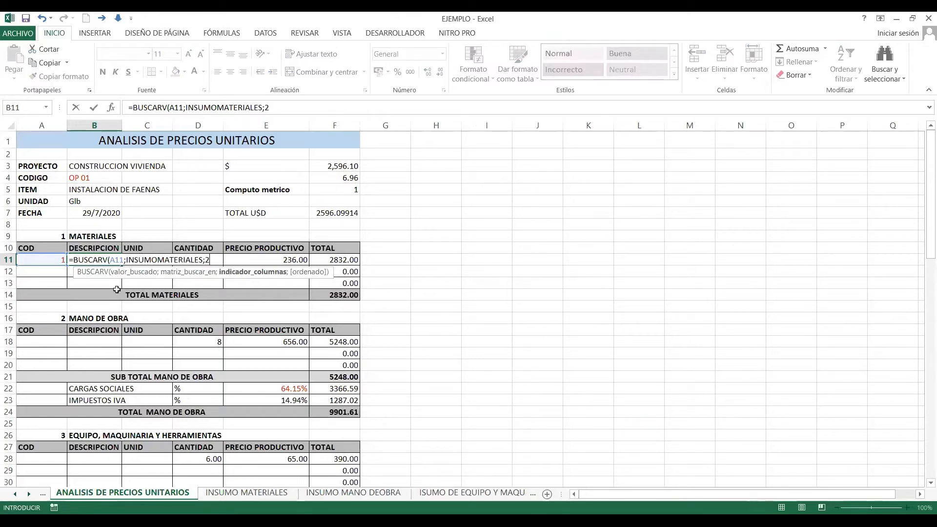
text(;)
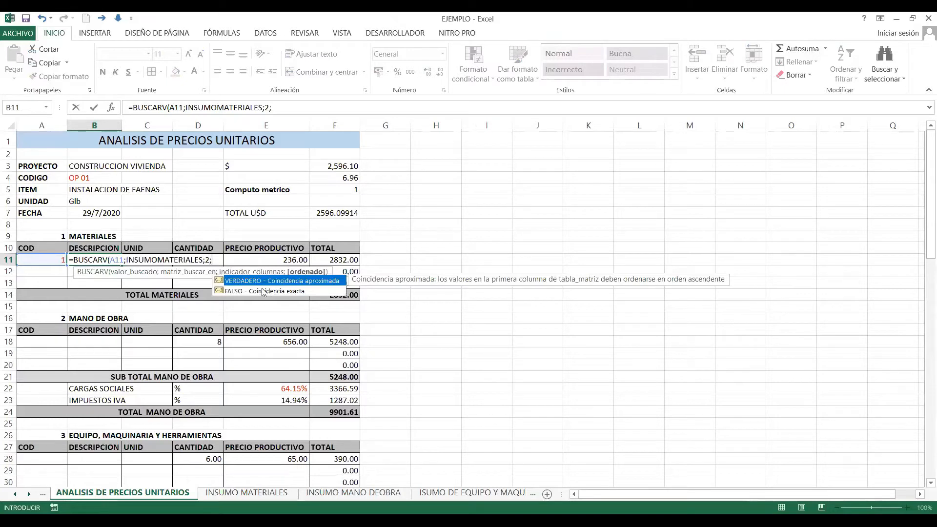
double_click(262, 291)
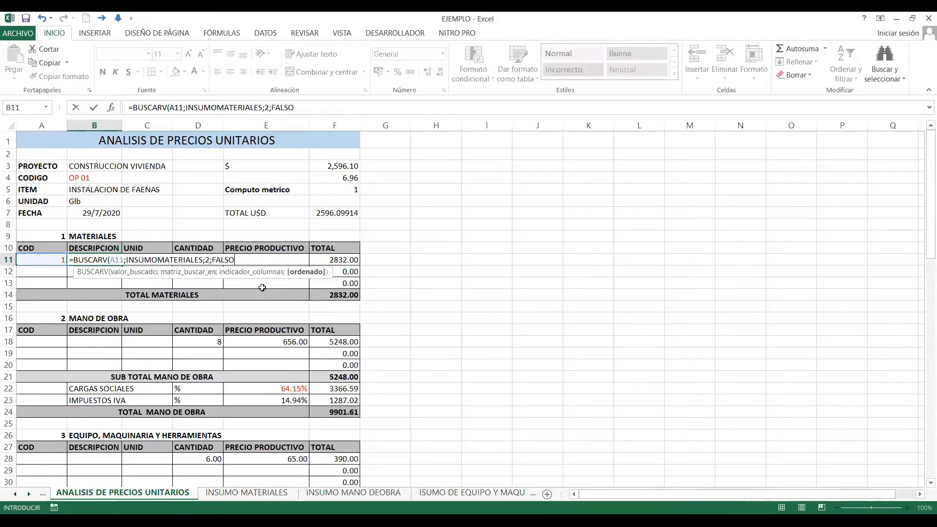
text())
key(Return)
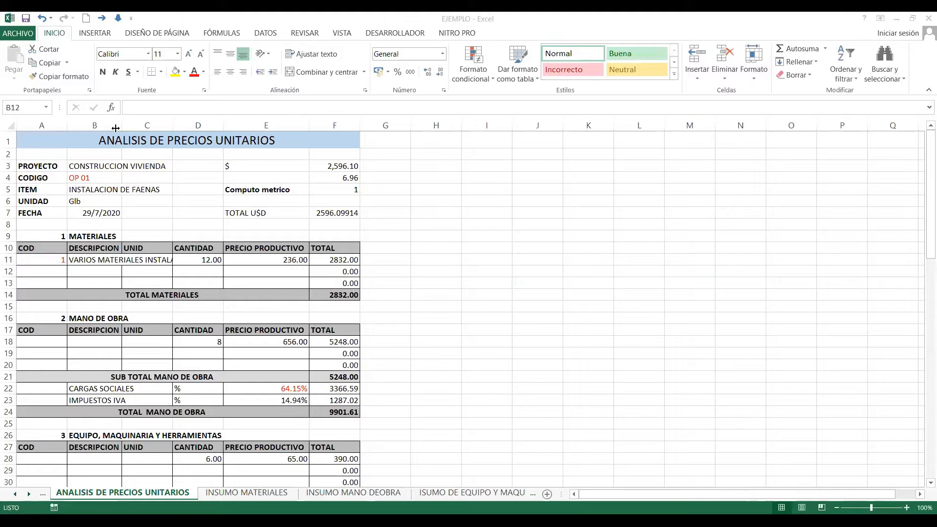
Step: Widen column B to fit the full material description
double_click(116, 128)
key(Up)
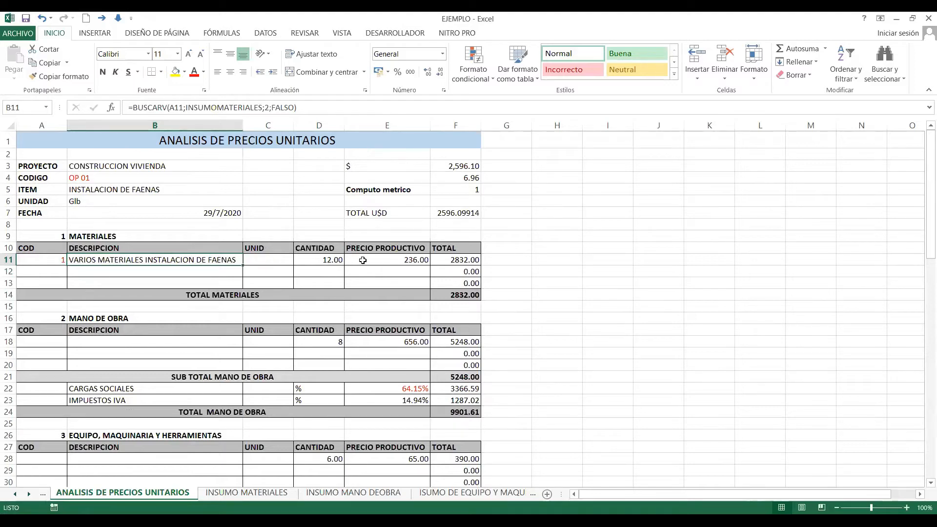
key(Right)
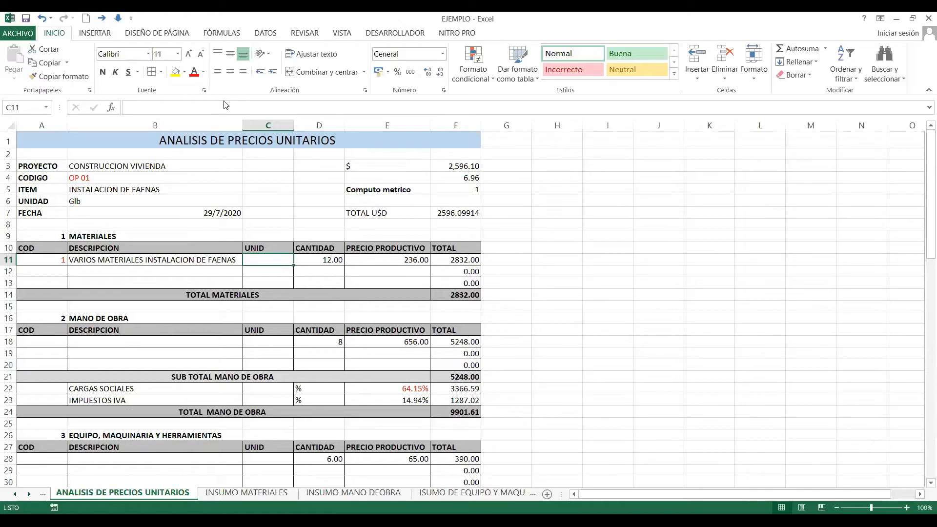
Step: Set the font colour of the materials CANTIDAD value in D11 to blue and select the quantity cells D11:D13
key(Right)
key(Right)
key(Left)
click(203, 72)
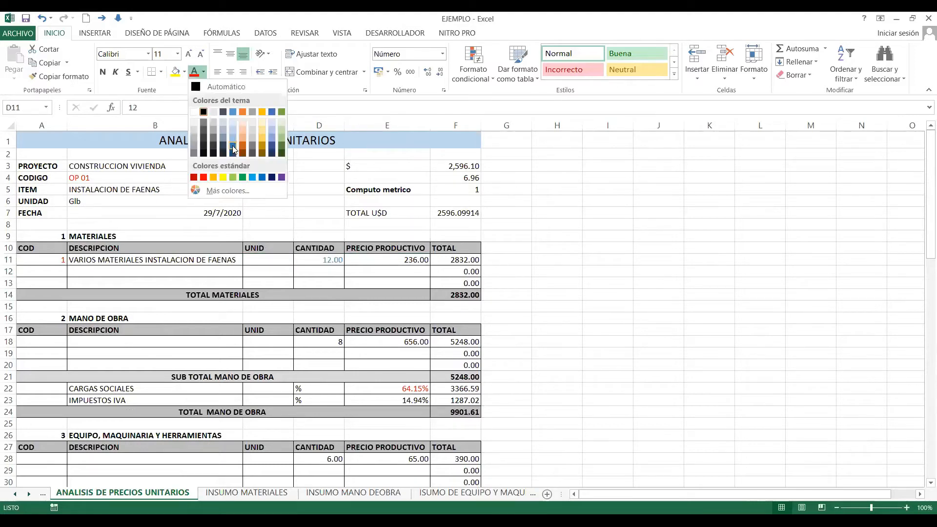
click(233, 145)
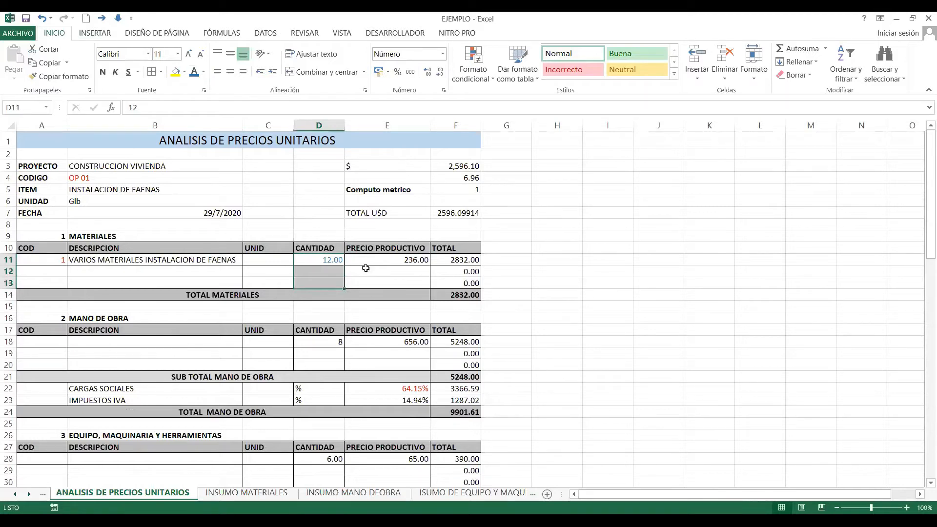
click(332, 258)
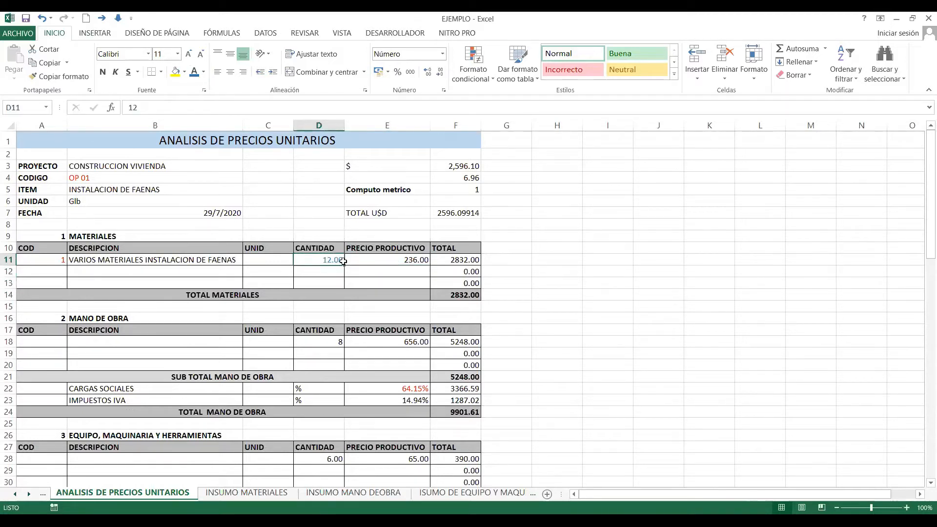
drag(317, 262, 315, 288)
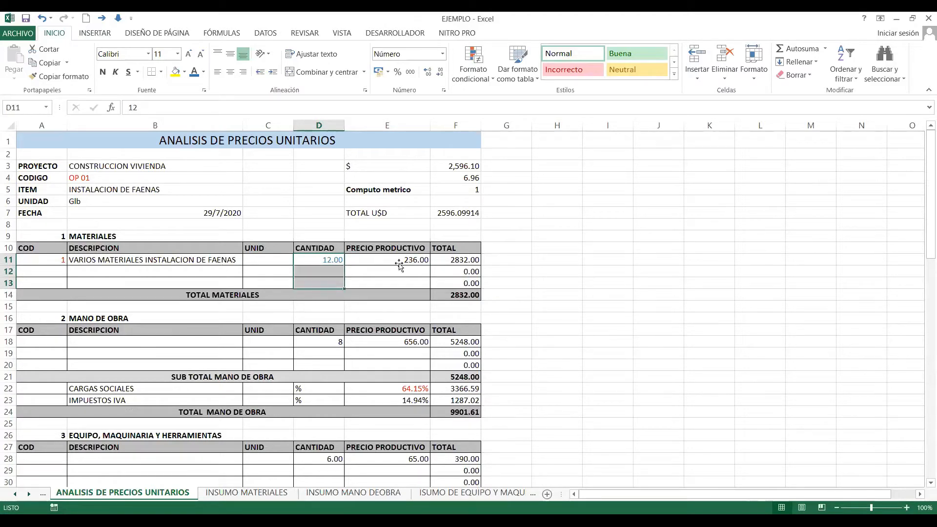
Step: Enter =BUSCARV(A11;INSUMOMATERIALES;3;FALSO) in the materials UNID cell C11
click(259, 259)
text(=)
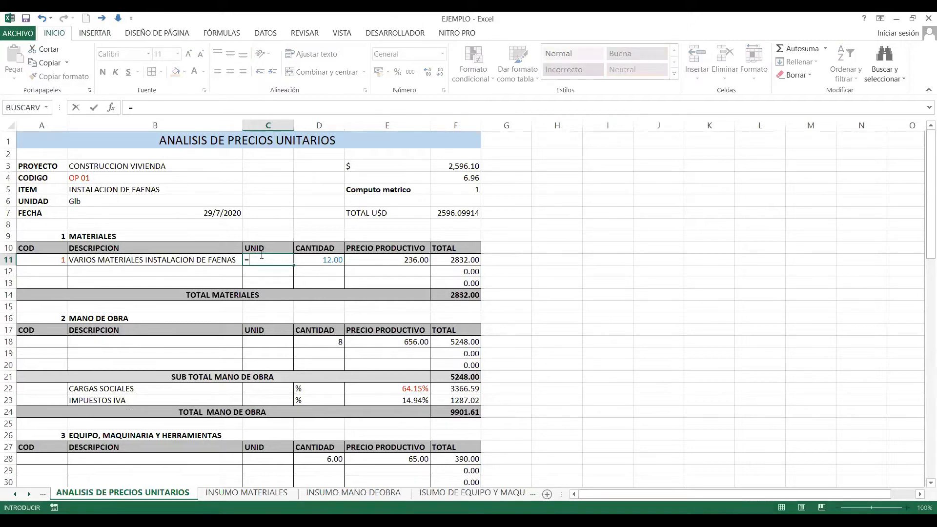
text(B)
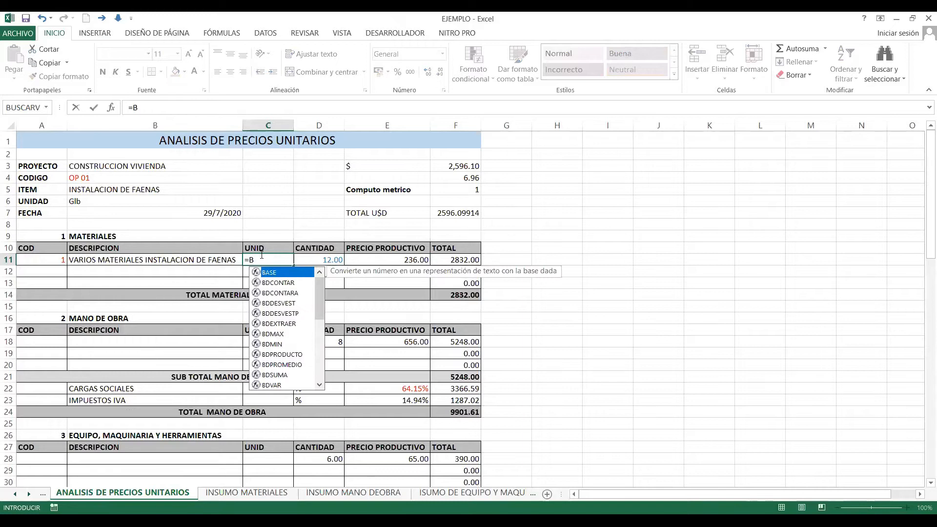
text(USCAR)
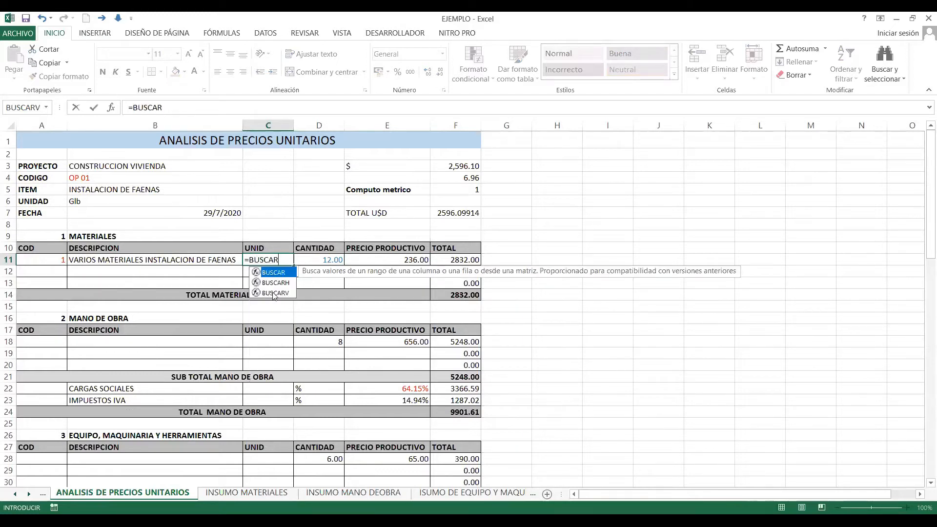
key(Down)
key(Down)
key(Tab)
click(50, 258)
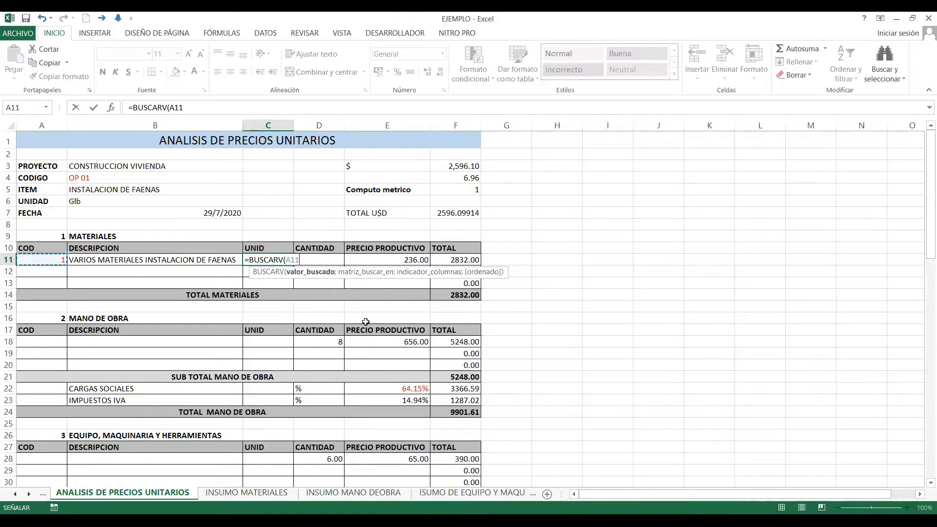
text(;)
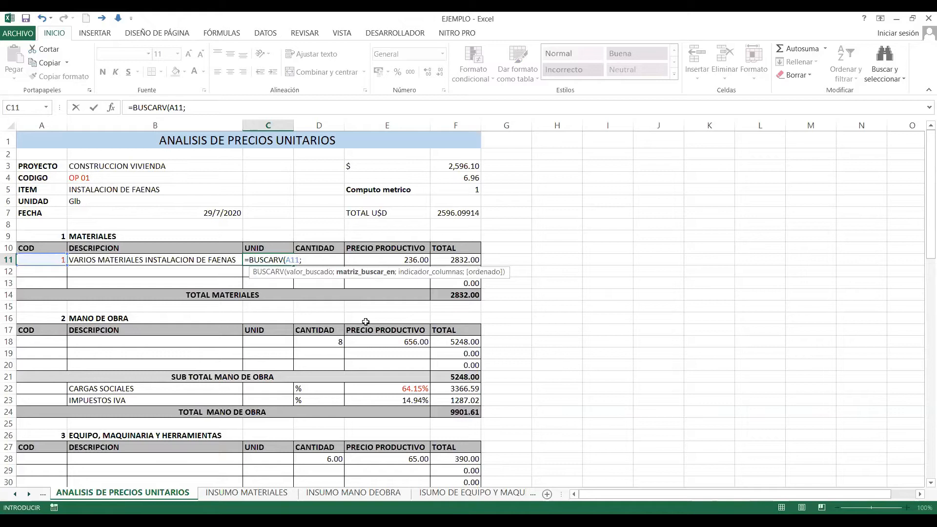
text(INSUM)
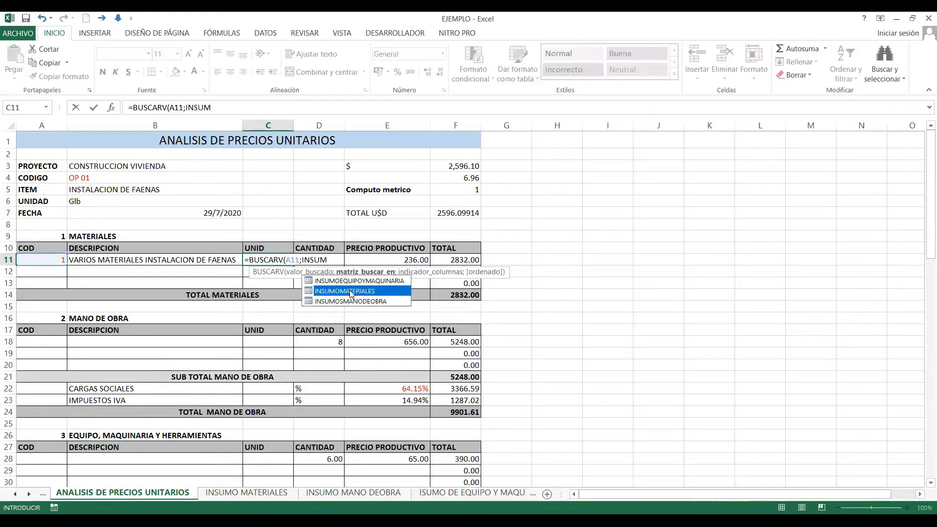
double_click(349, 290)
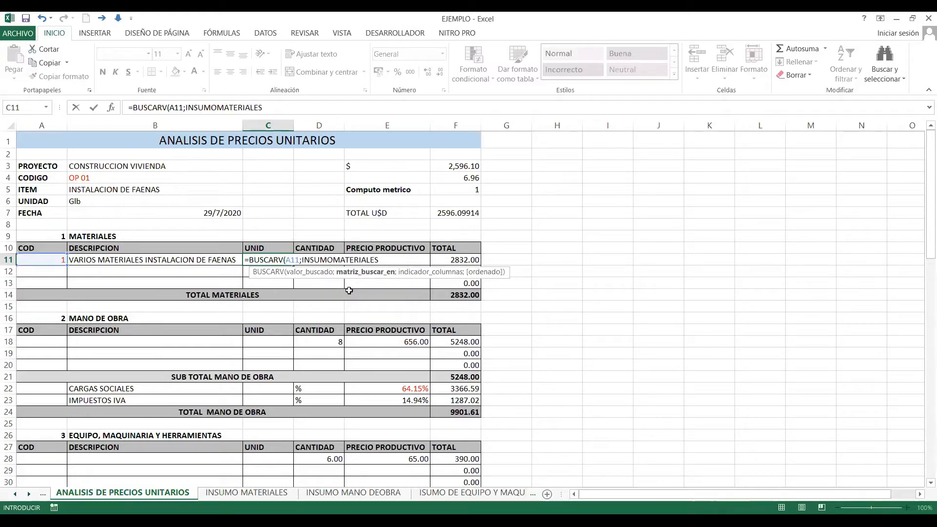
text(;)
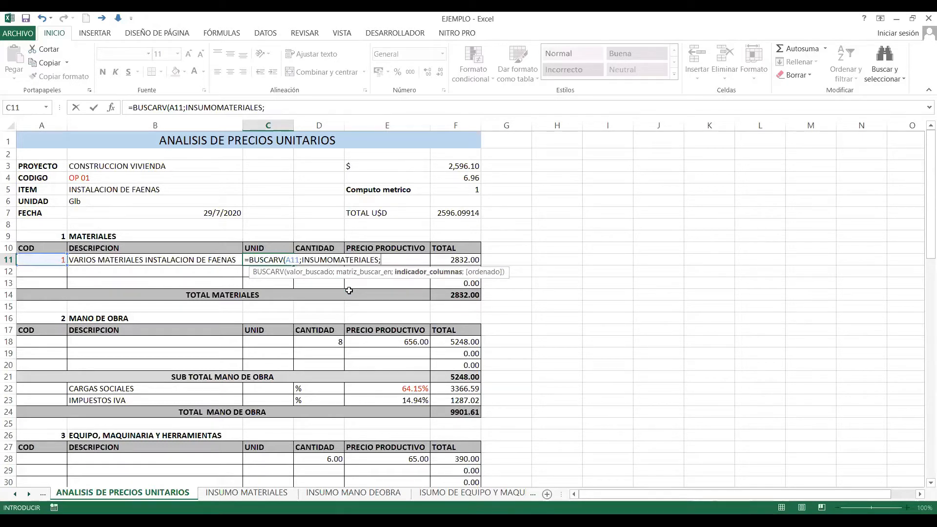
text(3;)
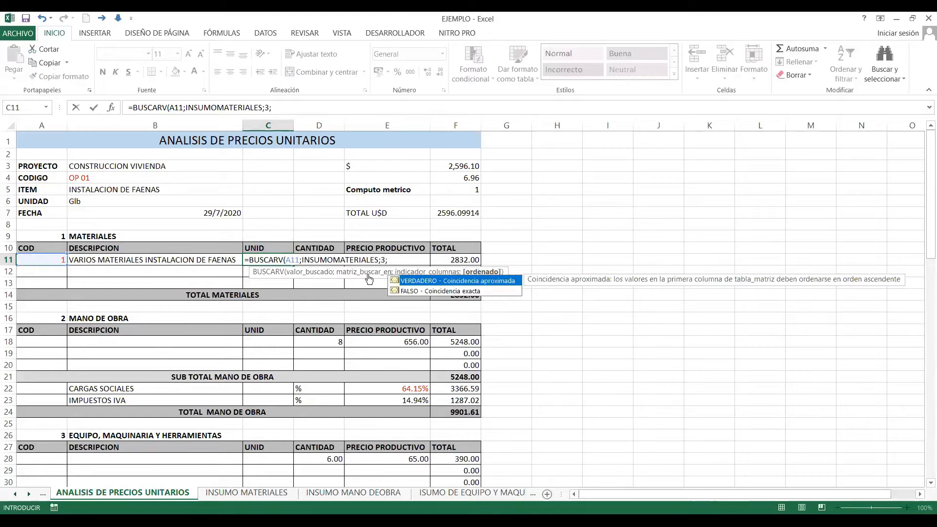
double_click(411, 292)
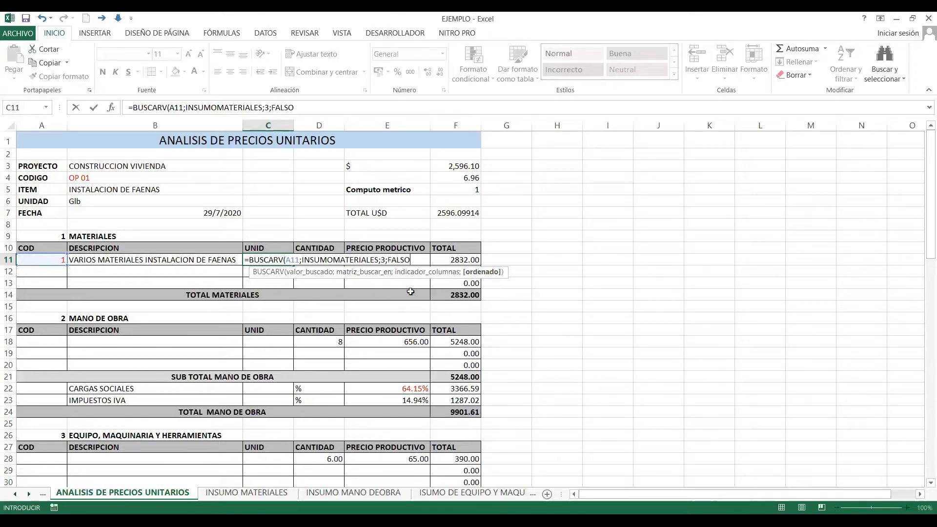
key(Return)
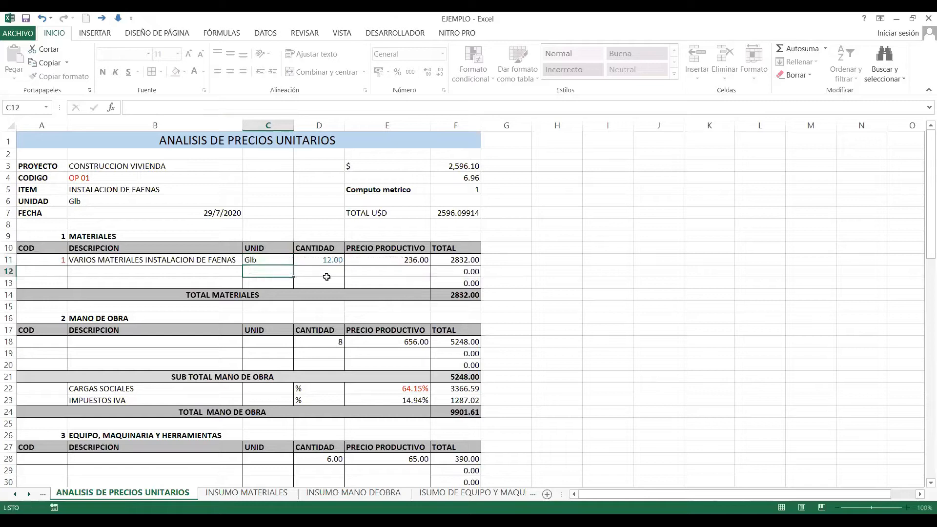
Step: Enter a BUSCARV formula in PRECIO PRODUCTIVO cell E11 that looks up A11 in INSUMOMATERIALES
click(399, 261)
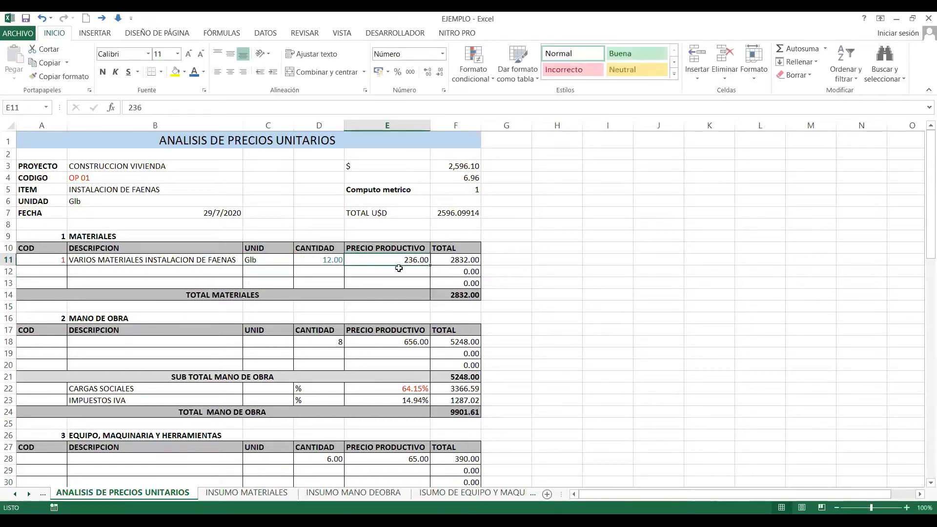
text(=)
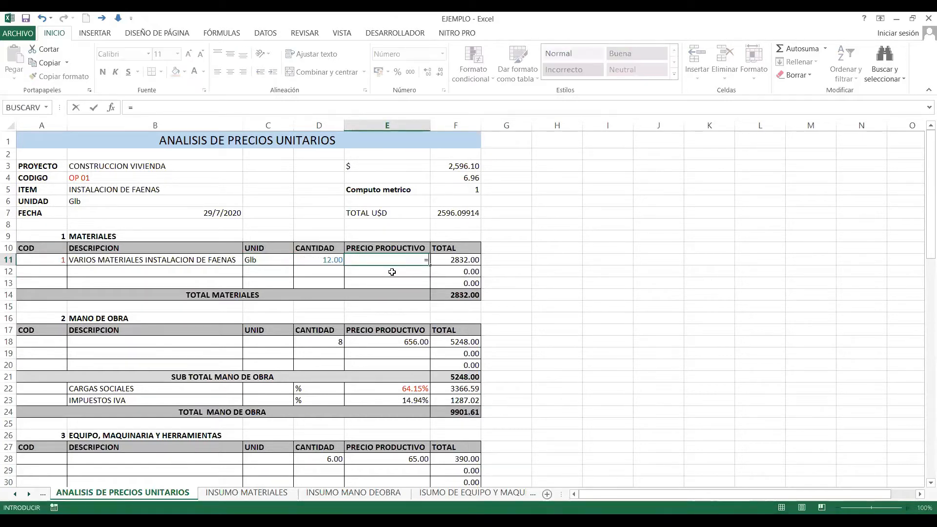
text(BY)
key(BackSpace)
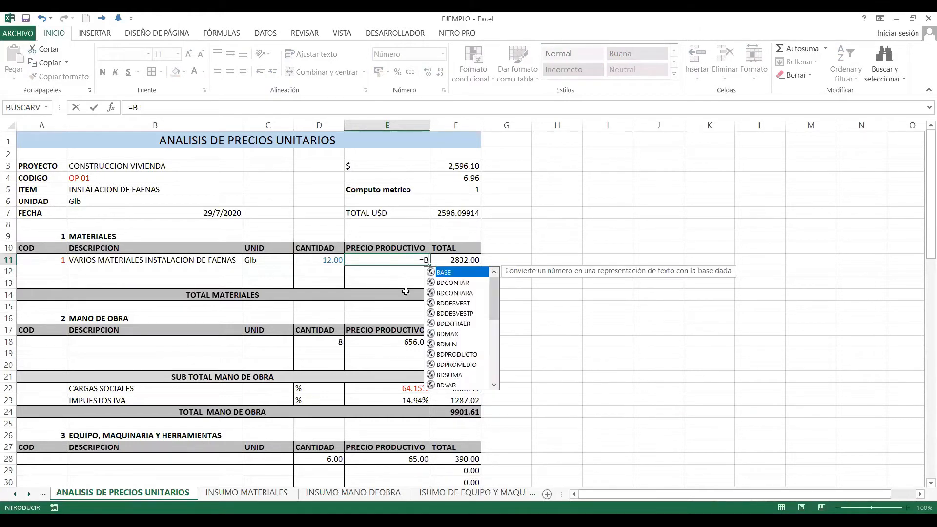
text(USCAR)
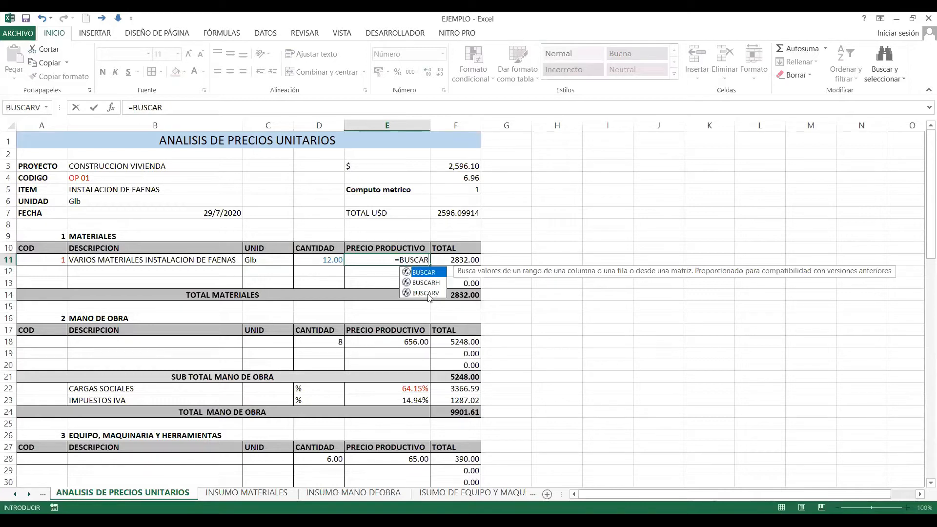
click(428, 293)
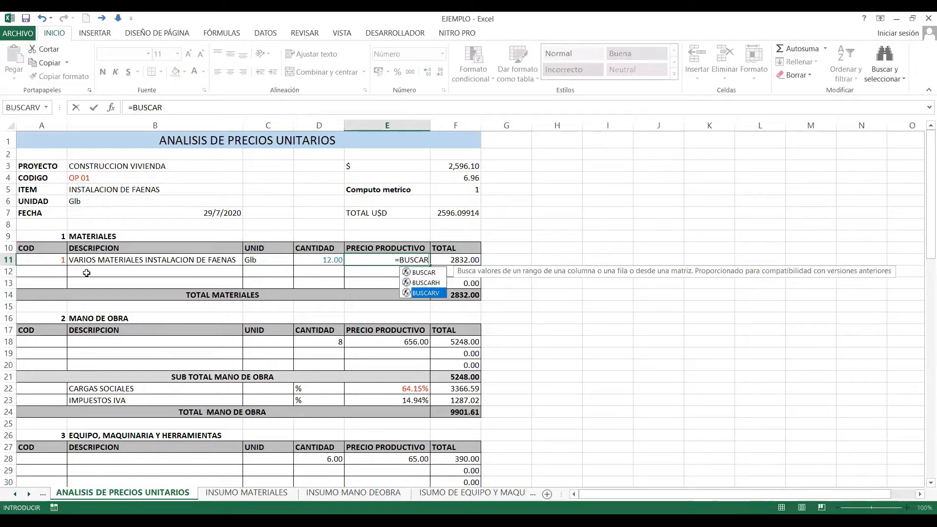
key(Tab)
text(A11;)
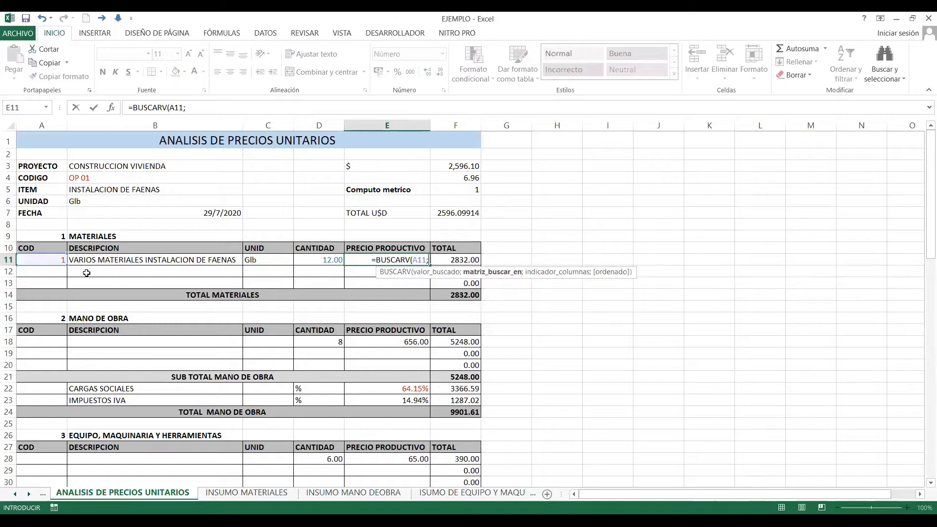
text(INSUMO)
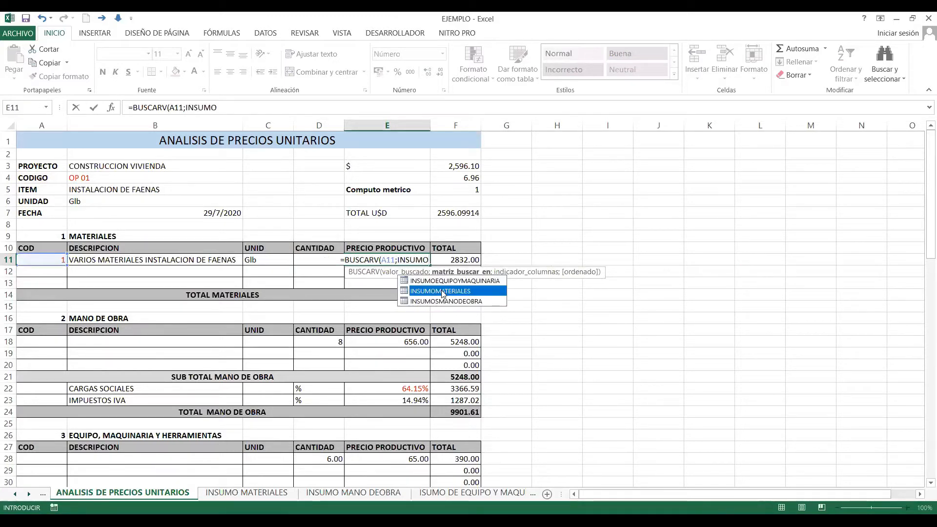
double_click(442, 292)
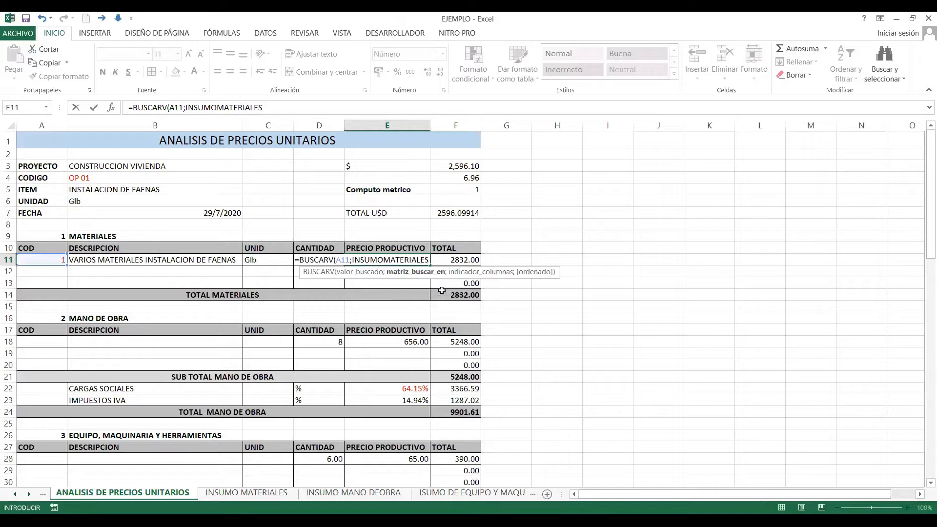
text(;)
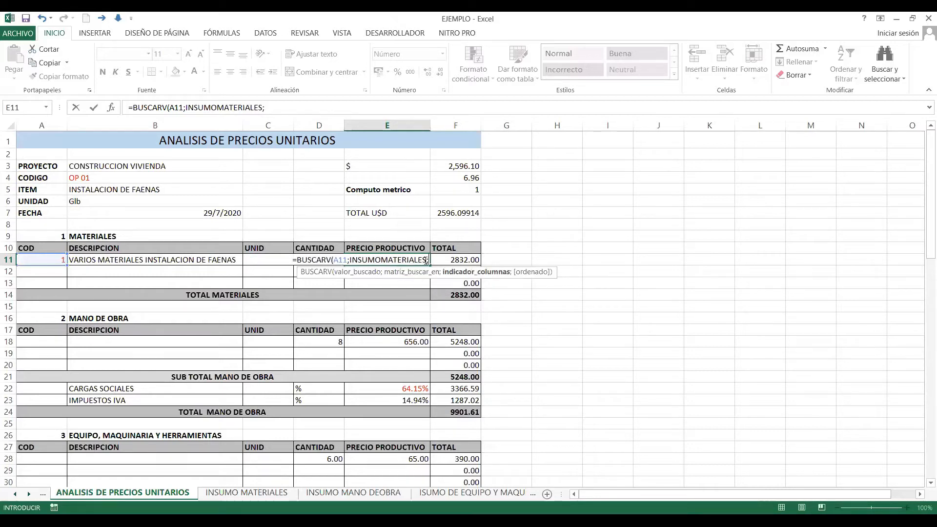
key(Left)
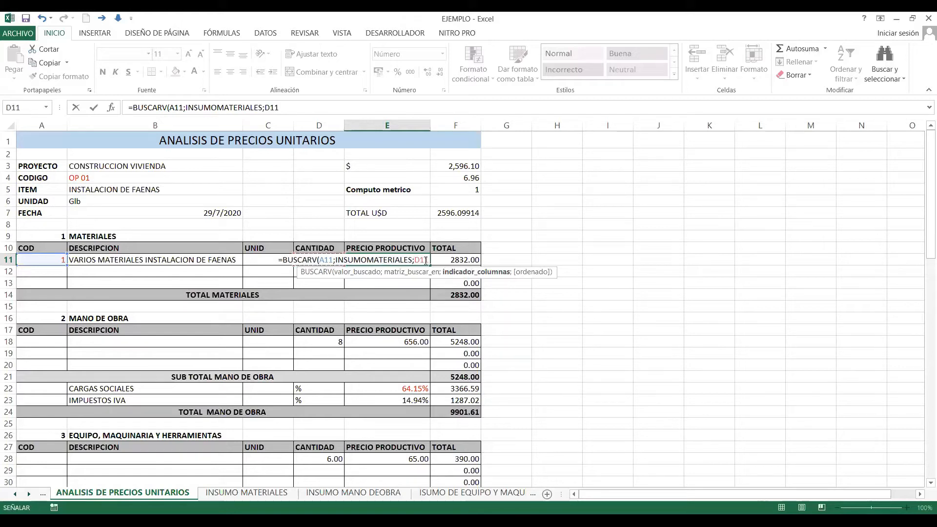
key(shift+Tab)
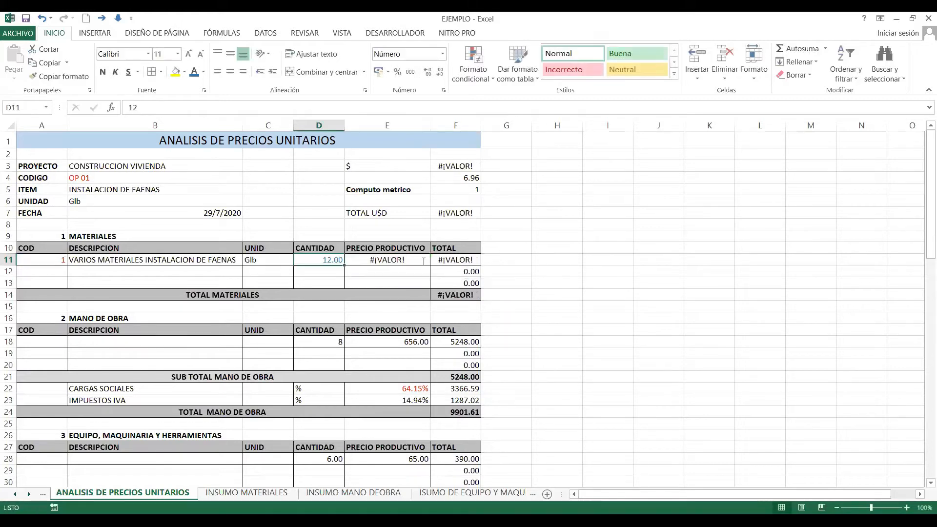
Step: Correct the formula in E11 to =BUSCARV(A11;INSUMOMATERIALES;4;FALSO)
key(Right)
key(F2)
double_click(486, 260)
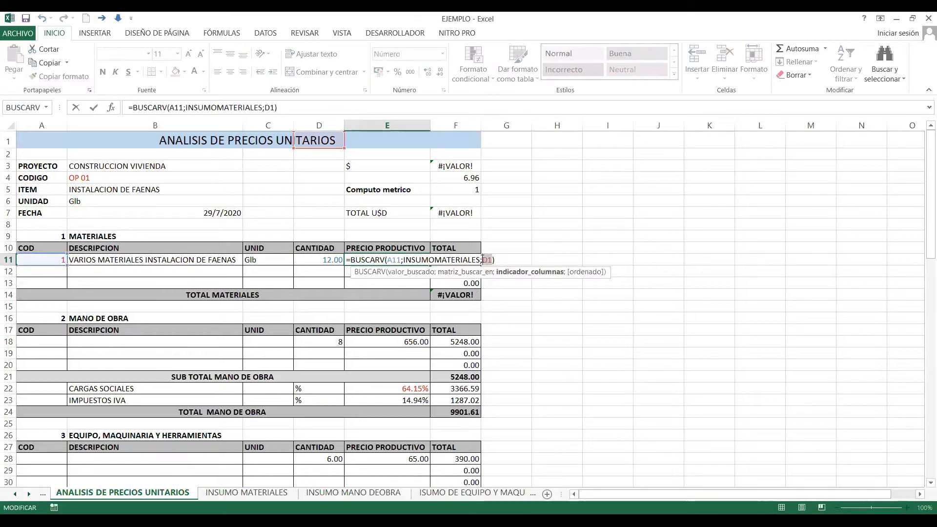
text(4;)
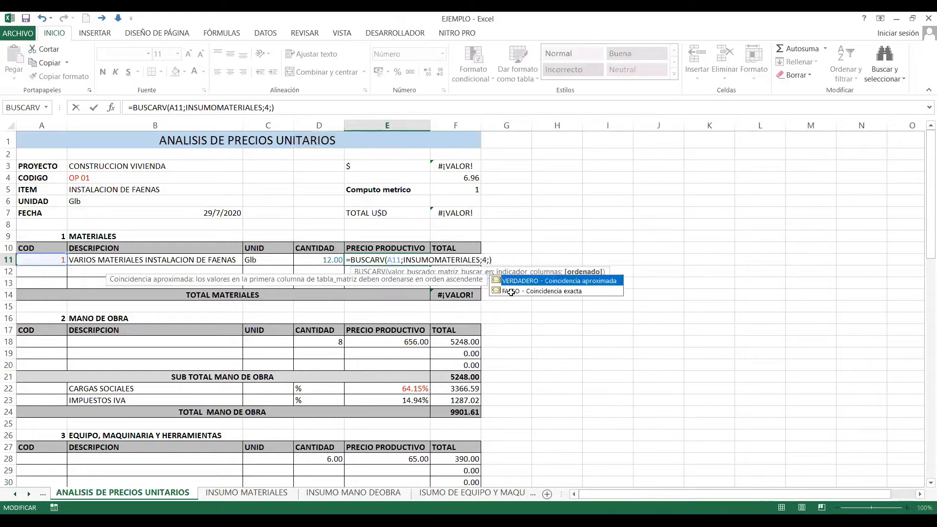
double_click(512, 291)
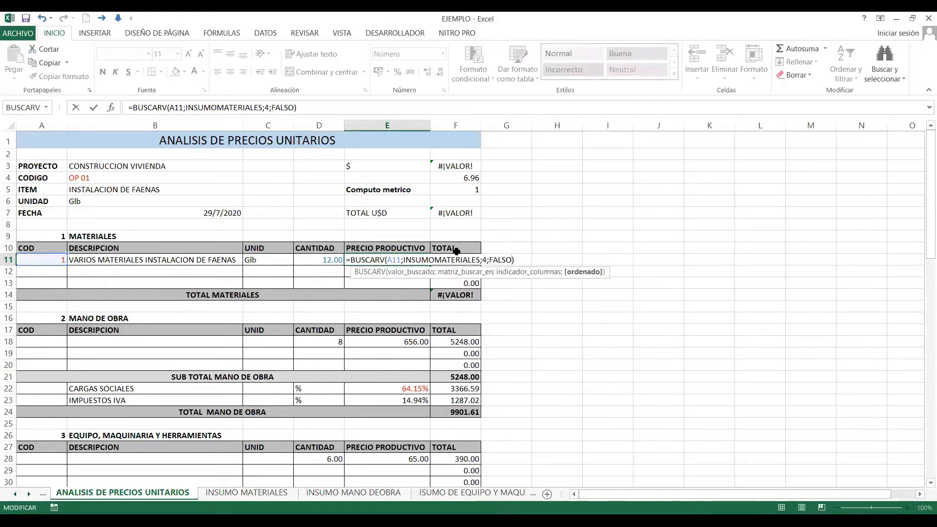
key(Return)
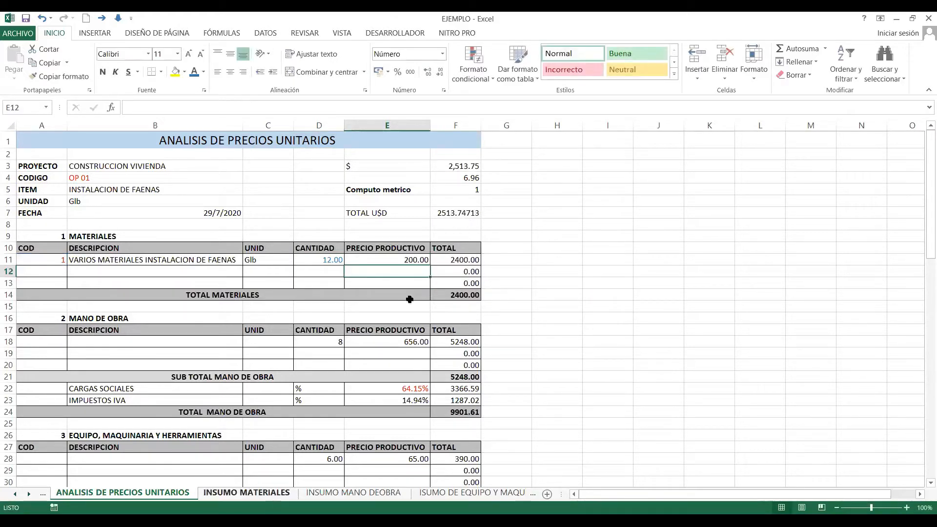
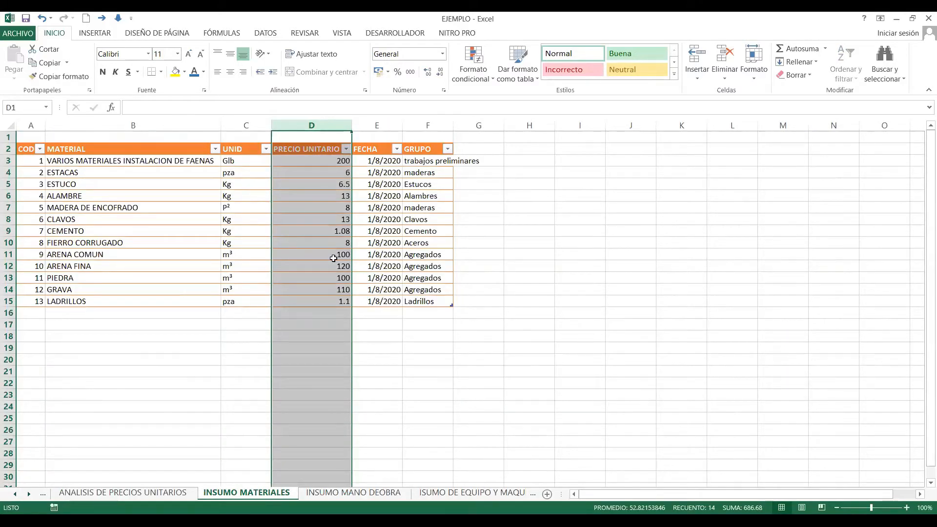
Step: Set the CANTIDAD of the first materials row in D11 to 1
key(Return)
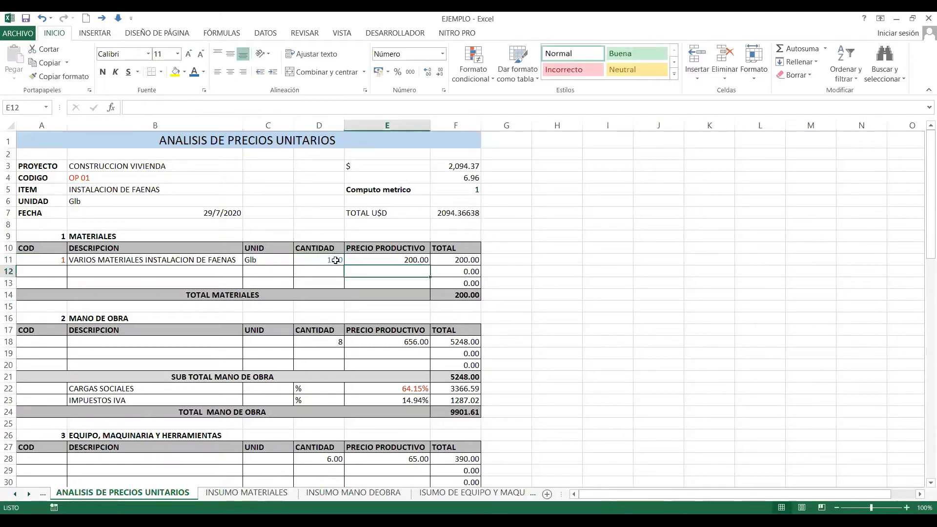
click(337, 262)
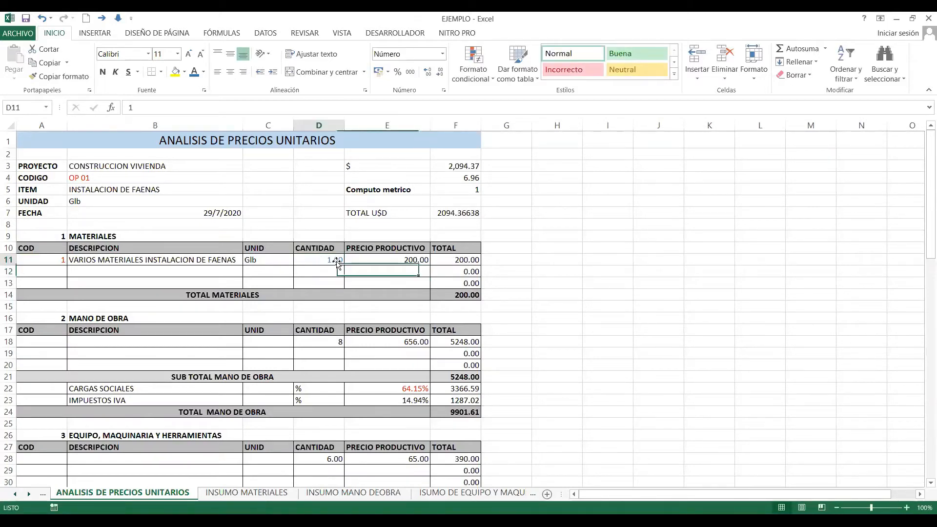
drag(42, 260, 428, 262)
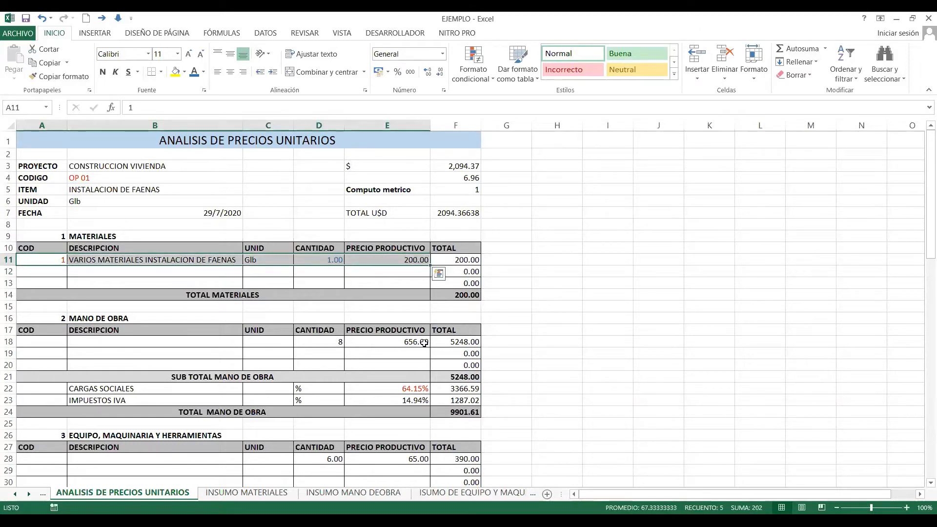
click(94, 273)
click(219, 282)
click(384, 275)
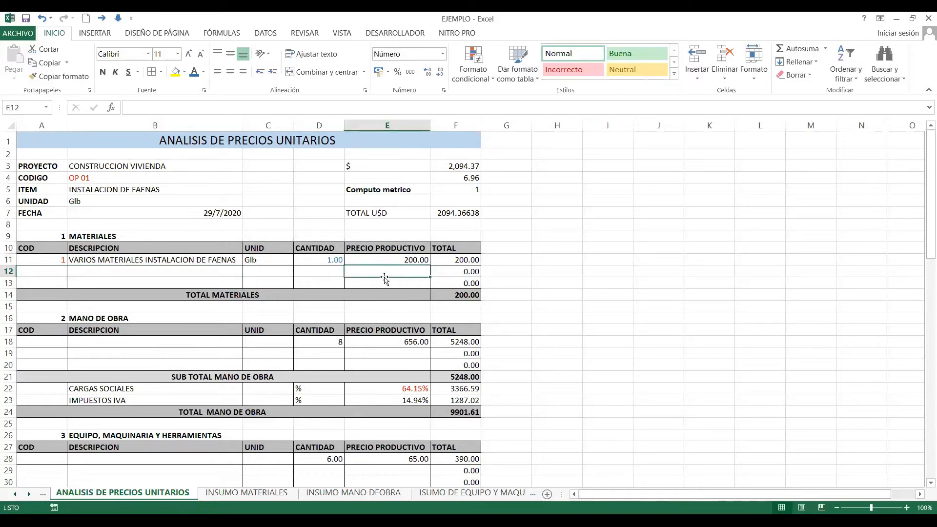
Step: Change the project CODIGO in B4 to OP 02
click(100, 179)
double_click(77, 178)
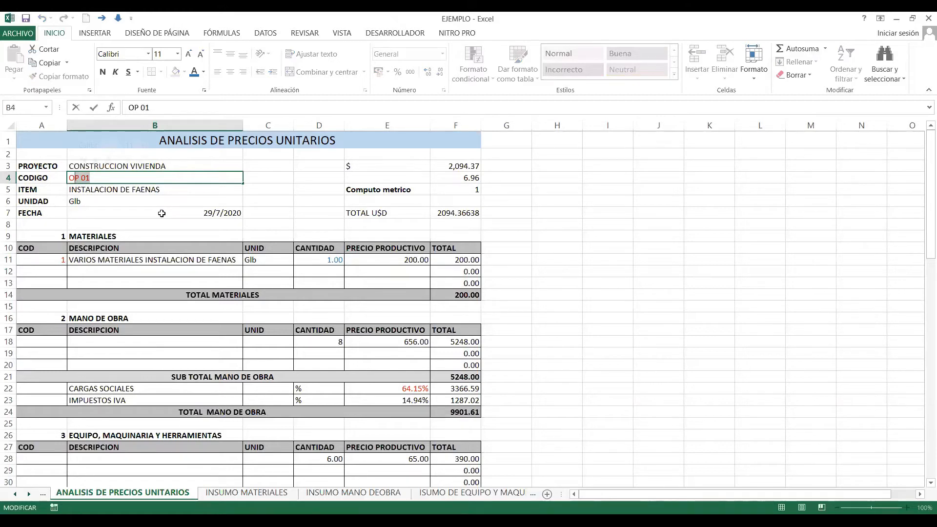
text(02)
key(Return)
Step: Check the description formula in B11 and consult the material codes on the INSUMO MATERIALES sheet
click(101, 263)
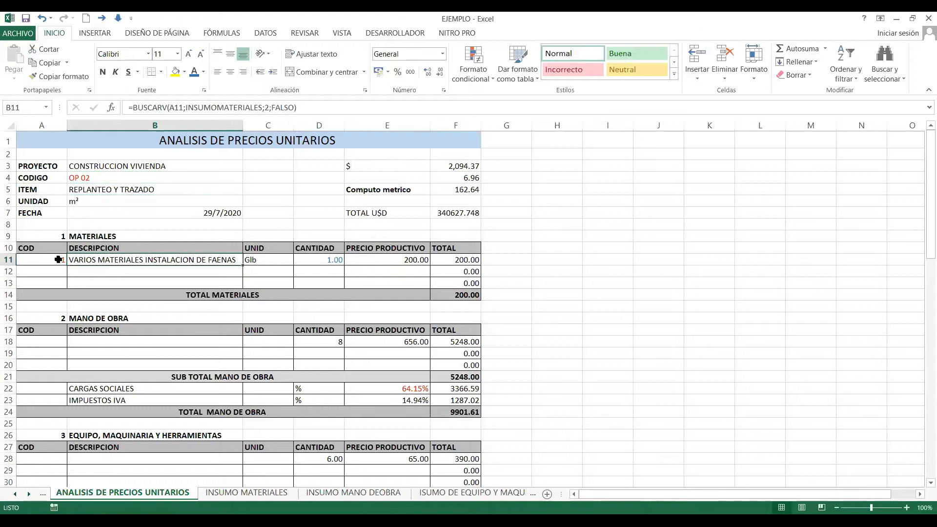
click(59, 269)
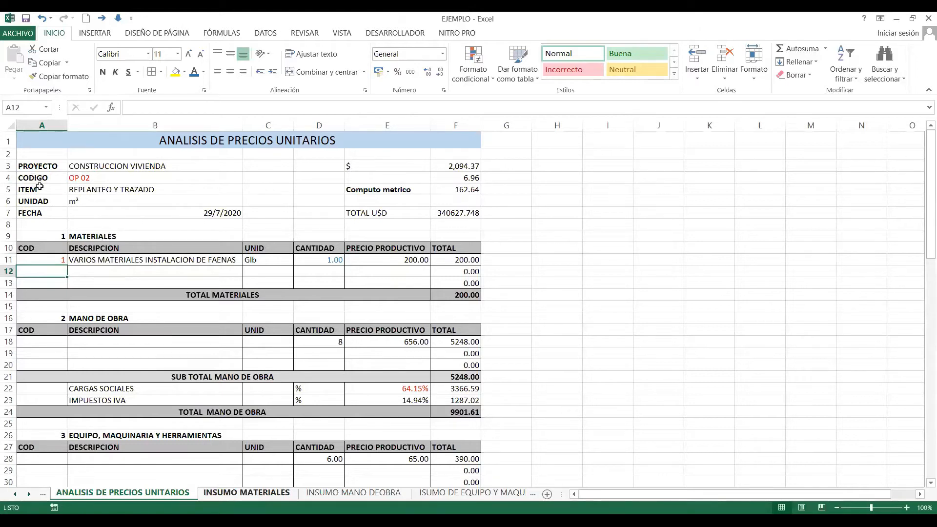
key(ctrl+Page_Down)
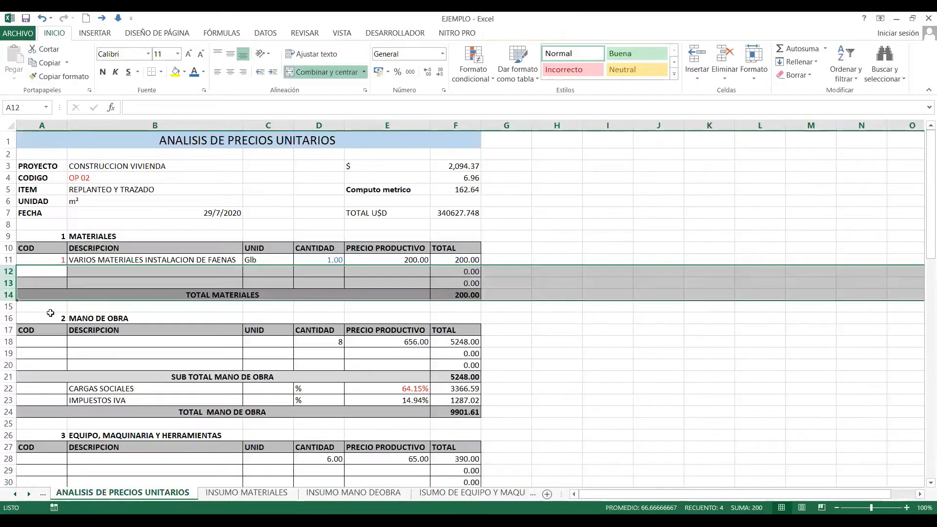
Step: Insert three rows above row 12 in the MATERIALES table and enter the codes 2, 3, 4 and 6 in A11:A14
right_click(6, 299)
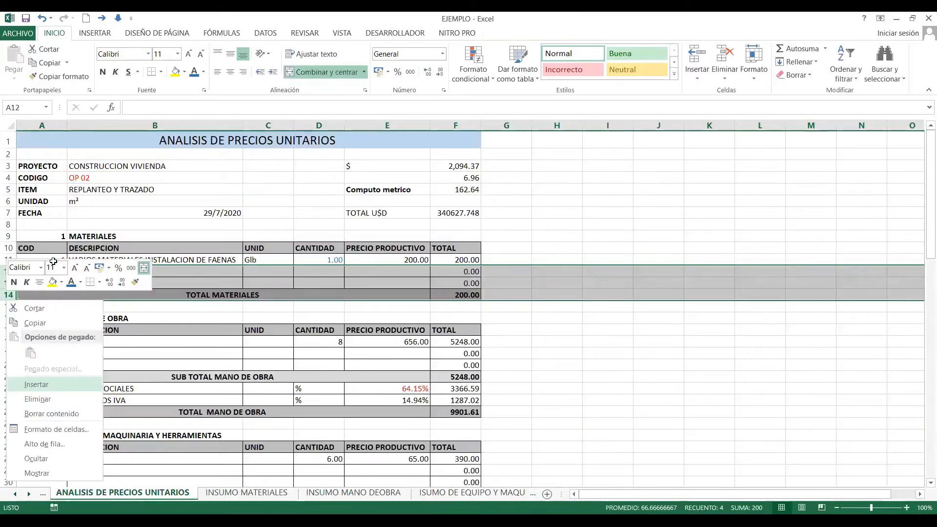
click(46, 385)
click(53, 261)
text(2)
key(Return)
text(3)
key(Return)
text(4)
key(Return)
text(6)
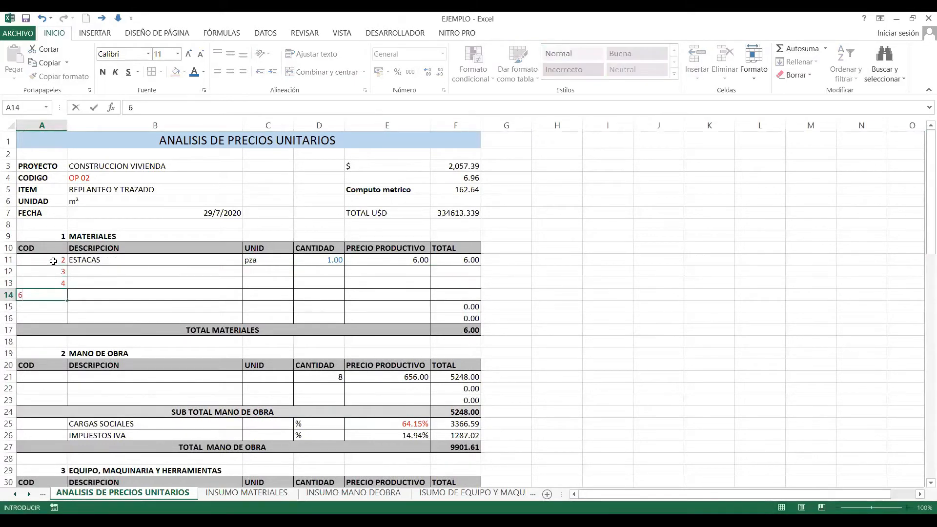
key(Return)
Step: Fill the contents of B11:E11 down to row 14 and check the copied descriptions, units and prices
drag(181, 258, 375, 258)
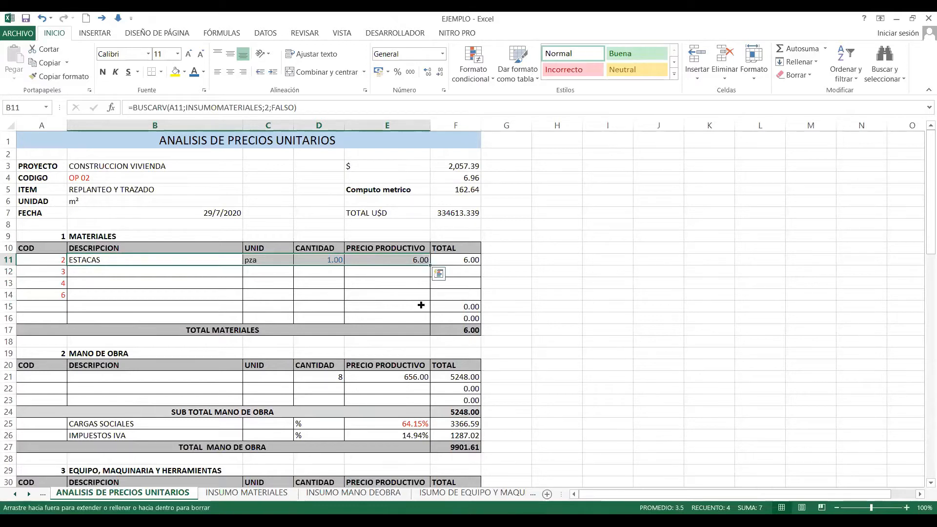
double_click(431, 265)
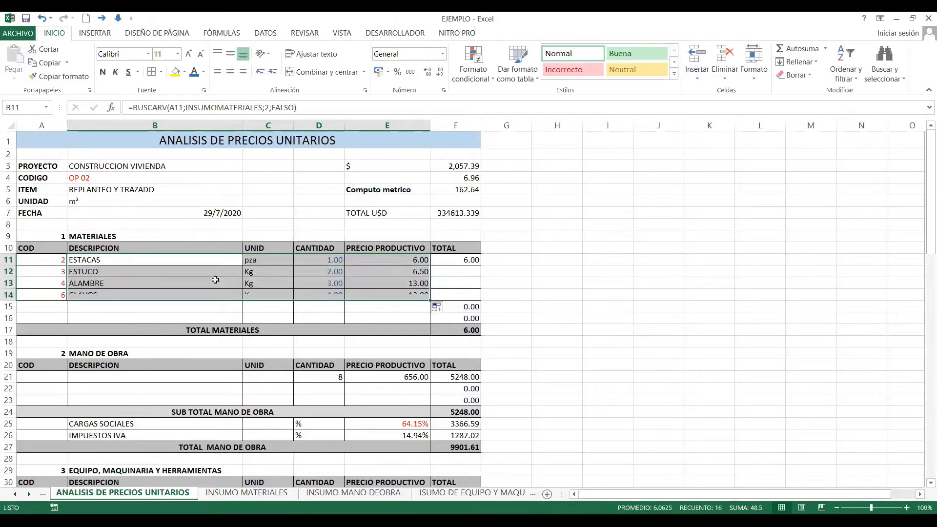
click(49, 271)
click(52, 262)
click(55, 293)
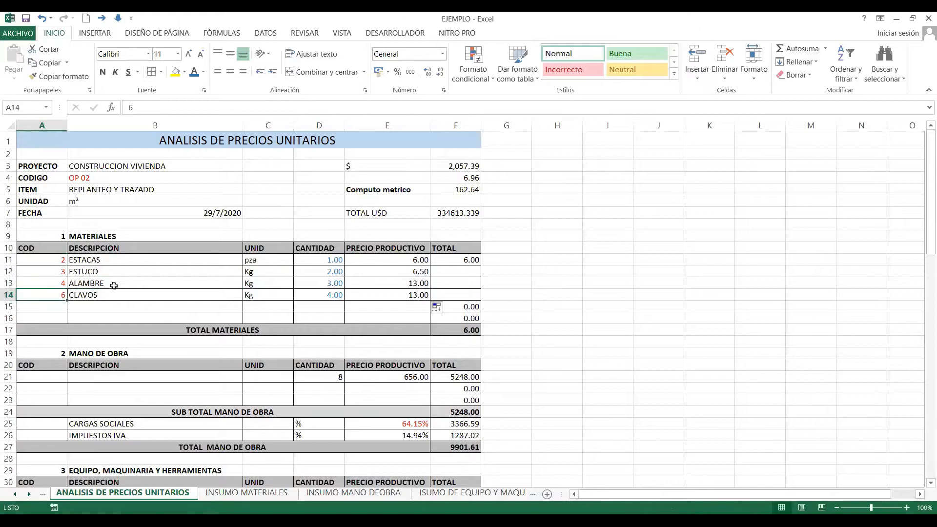
click(111, 294)
click(107, 261)
click(111, 295)
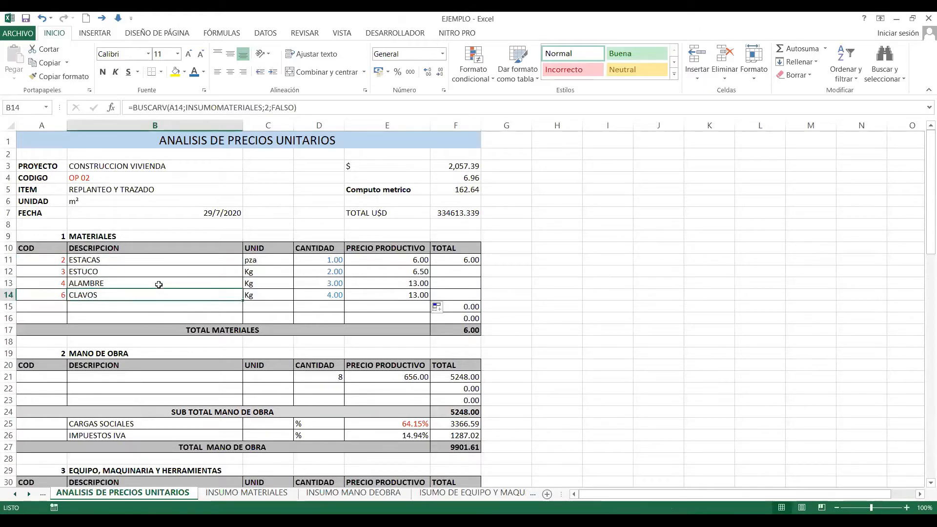
drag(264, 293, 273, 261)
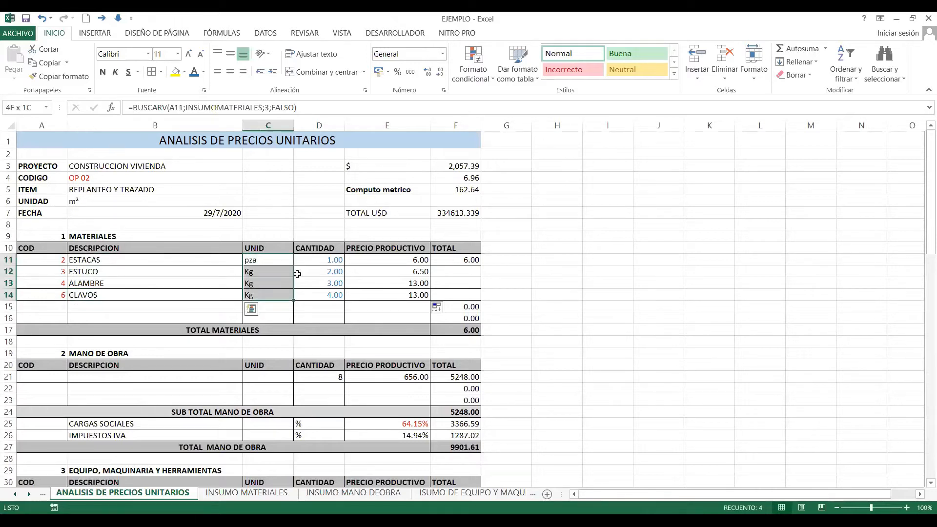
drag(386, 260, 371, 295)
key(ctrl+v)
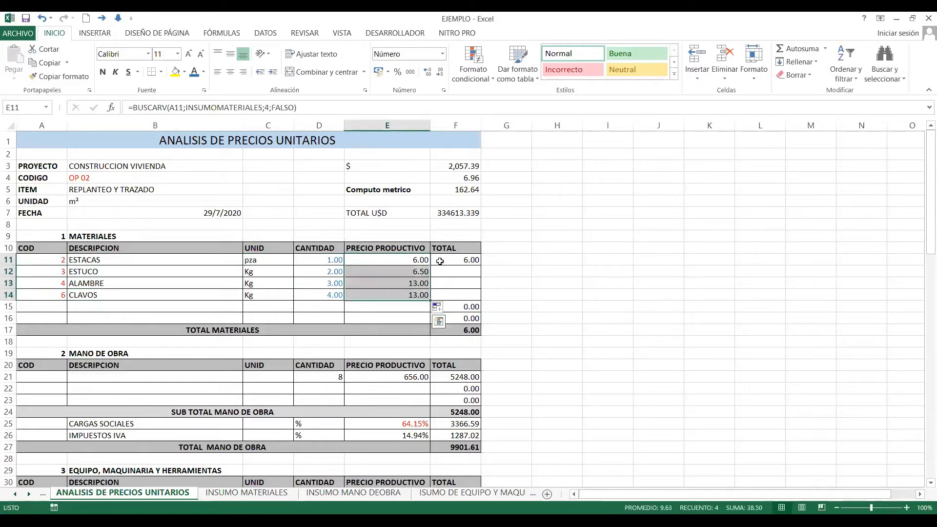
Step: Fill the TOTAL formula in F11 down to F14 and check the copied formula in F13
click(467, 260)
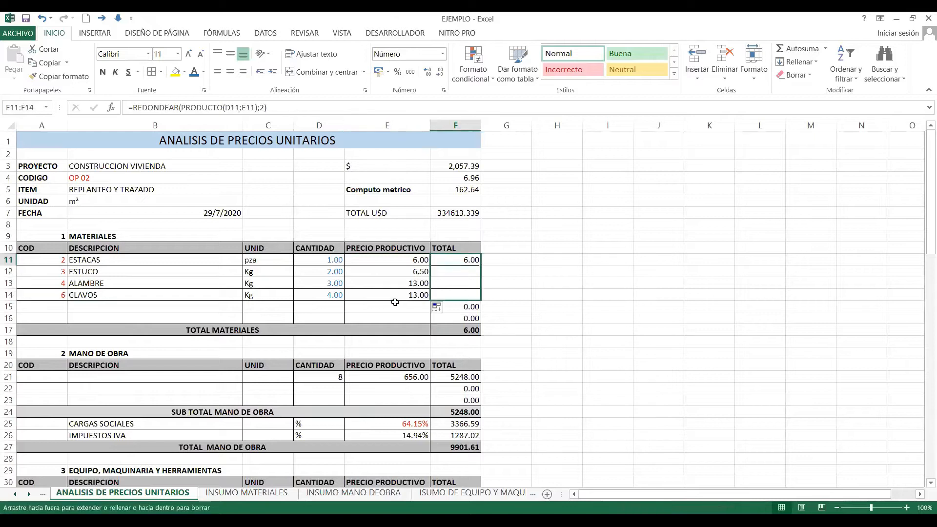
drag(480, 265, 468, 293)
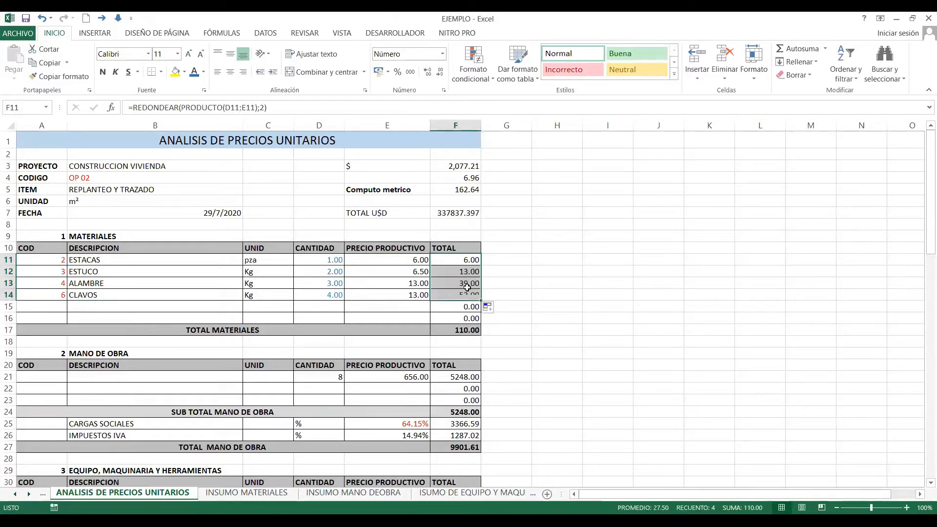
double_click(467, 288)
key(Escape)
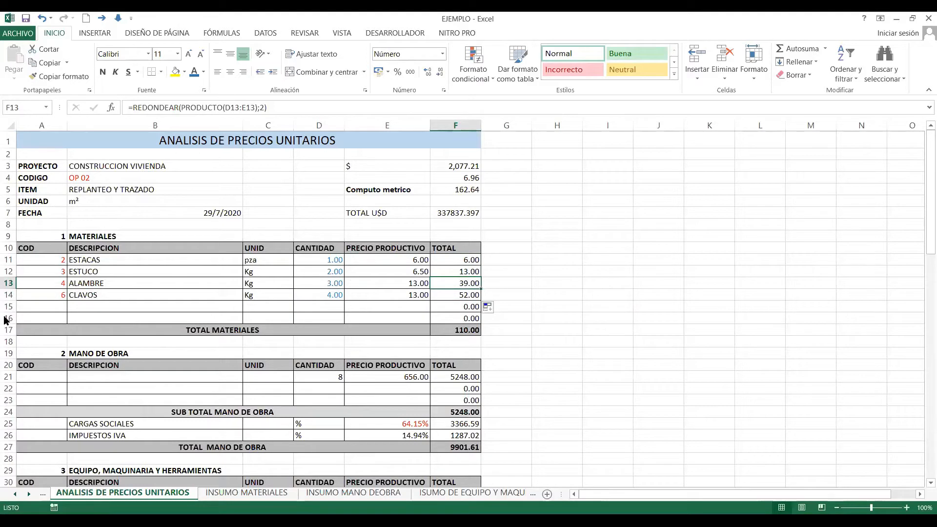
Step: Delete the two empty rows 15 and 16 above TOTAL MATERIALES
click(155, 307)
drag(7, 307, 5, 318)
right_click(4, 318)
click(36, 415)
Step: Set the CANTIDAD of ESTACAS to 1.5, ESTUCO to 0.5 and ALAMBRE to 0.4
click(337, 260)
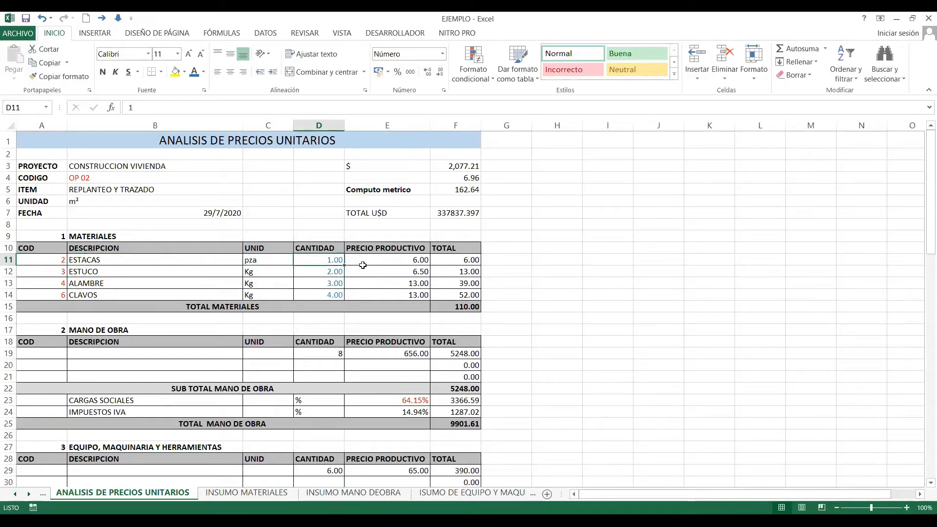
text(1.5)
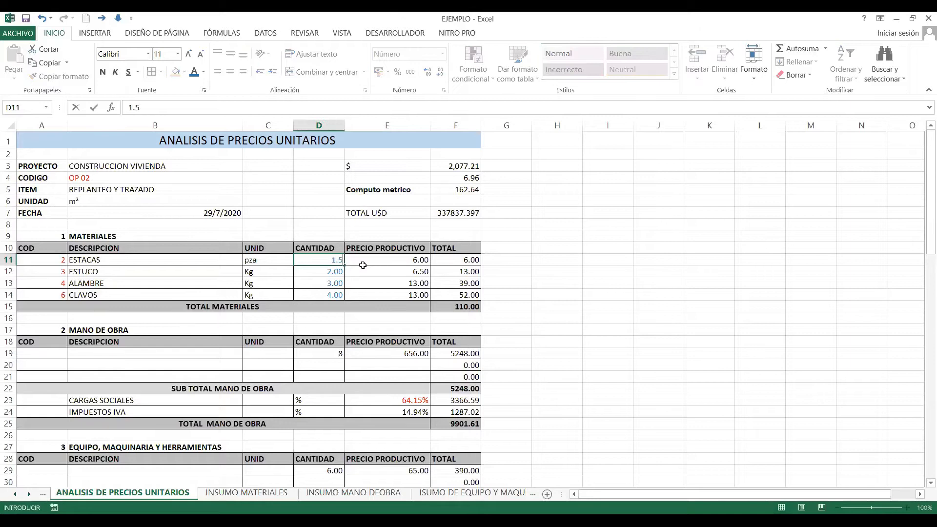
key(Return)
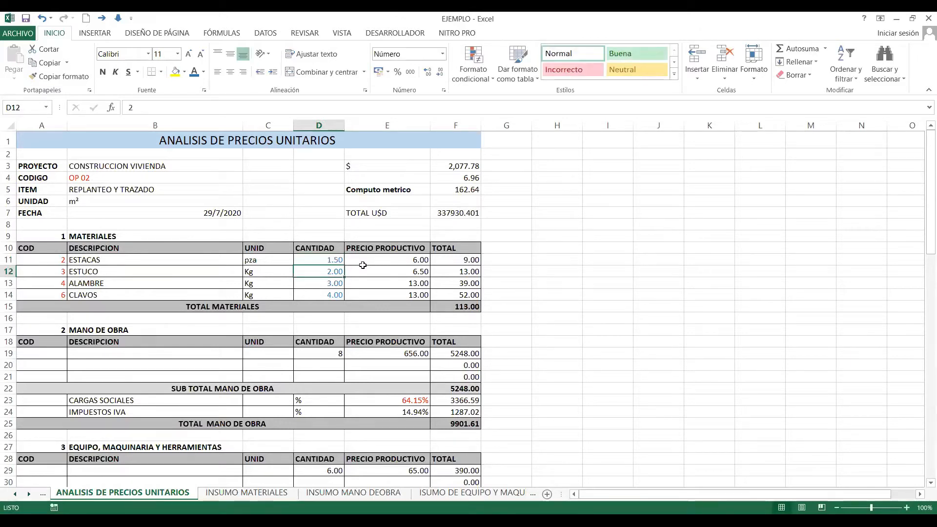
text(0.5)
key(Return)
text(0.5)
key(Return)
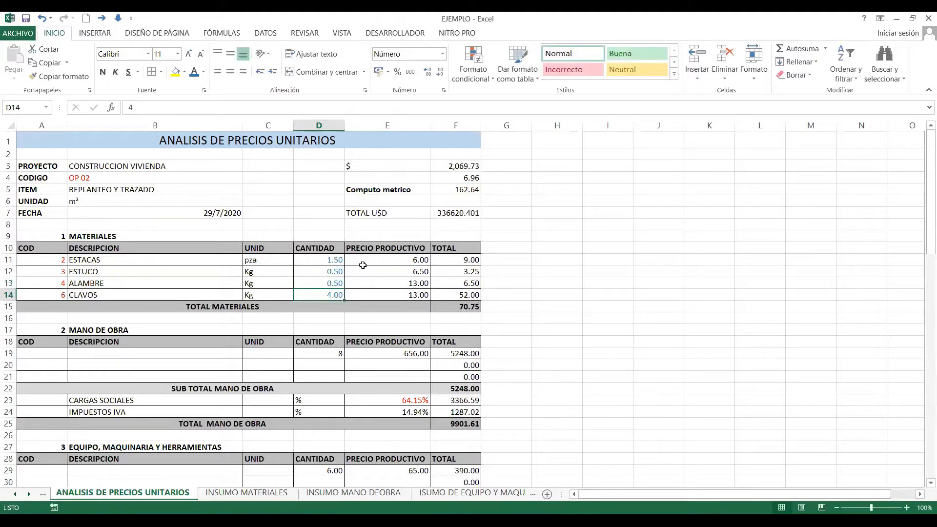
key(Up)
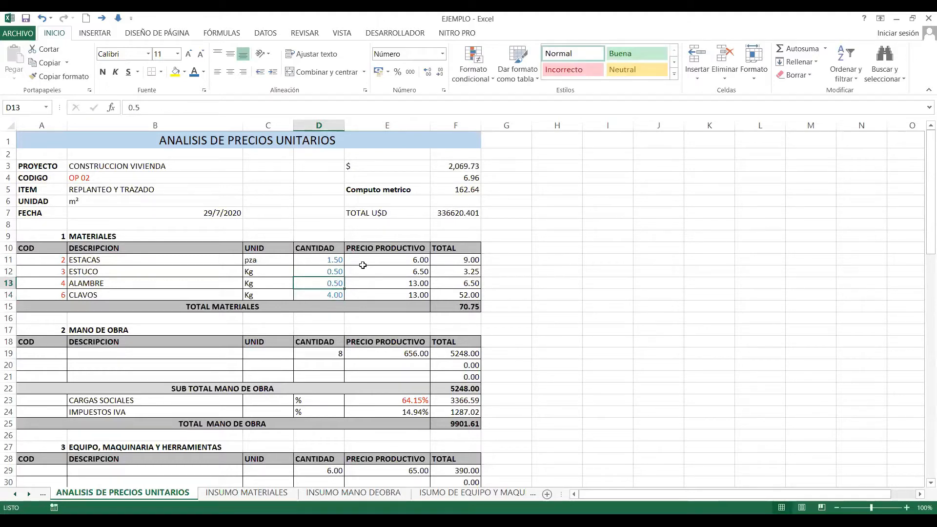
text(.4)
key(Return)
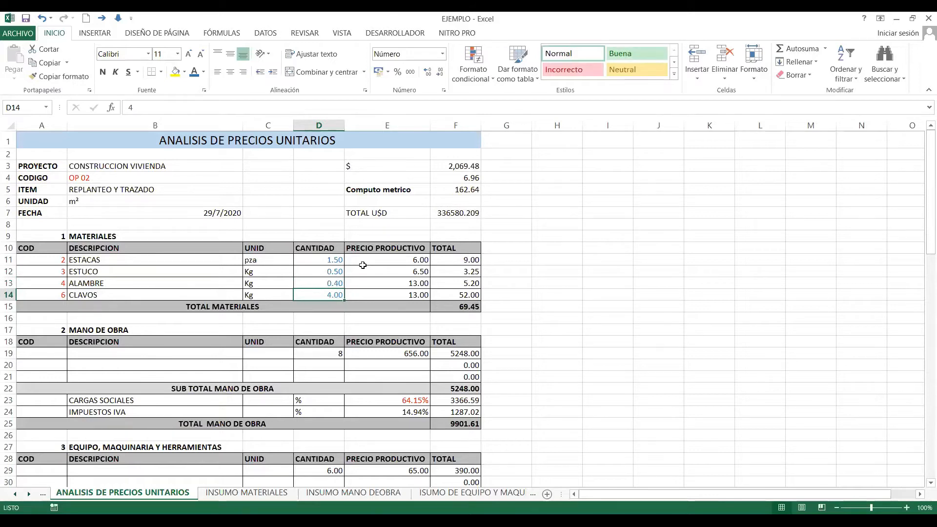
Step: Set the CANTIDAD of CLAVOS in D14 to 0.4
text(0.25)
key(BackSpace)
key(BackSpace)
key(BackSpace)
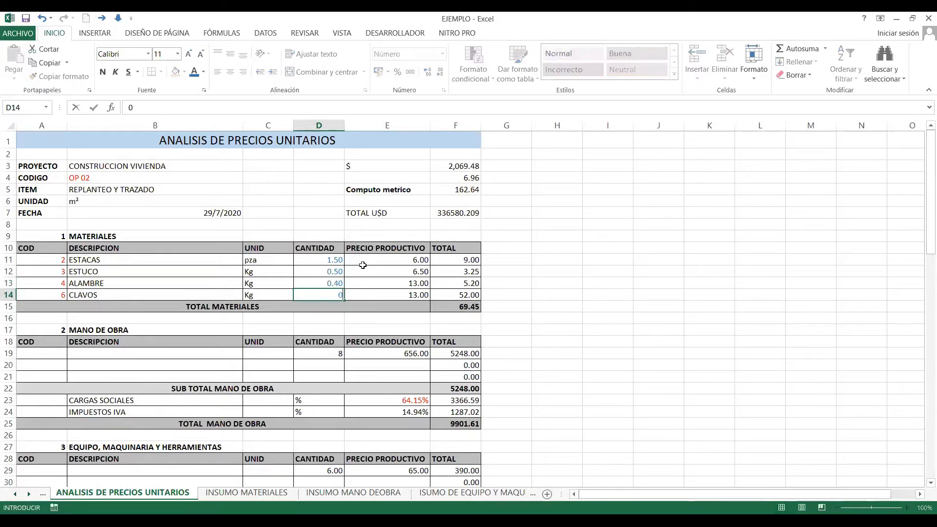
text(.4)
key(ctrl+Return)
Step: Review the codes and descriptions of the rows in the MATERIALES table
key(Up)
key(Up)
key(Up)
key(Left)
key(Left)
key(Left)
key(Down)
key(Down)
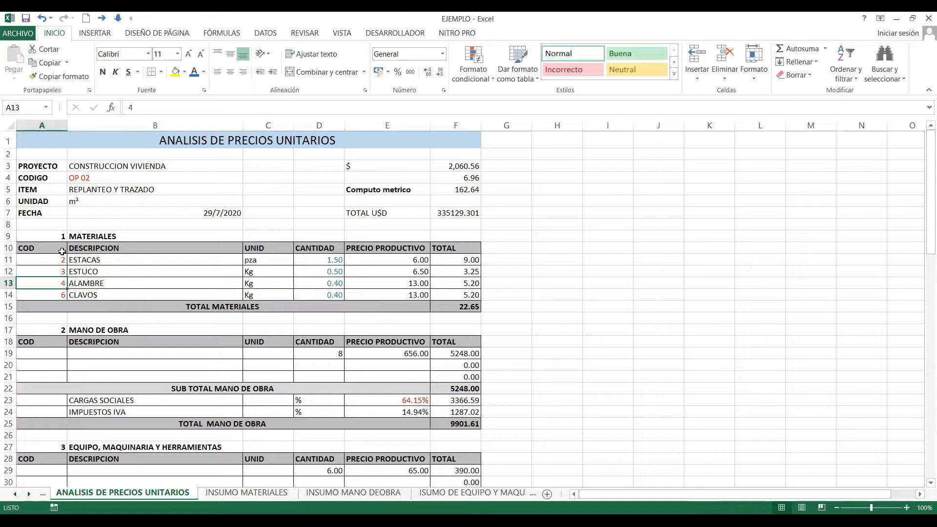
click(146, 295)
Step: Inspect the empty MANO DE OBRA rows and find the PEON entry on the INSUMO MANO DEOBRA sheet
click(129, 362)
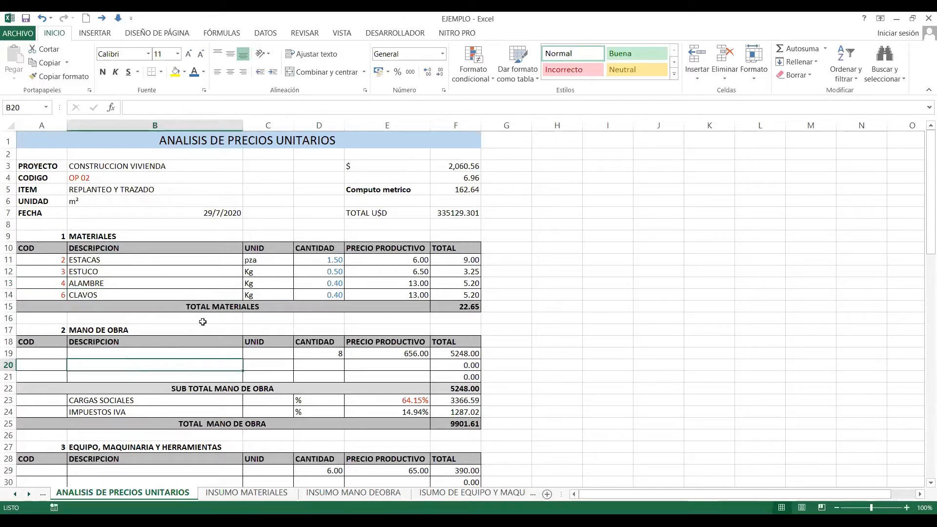
key(Up)
key(Left)
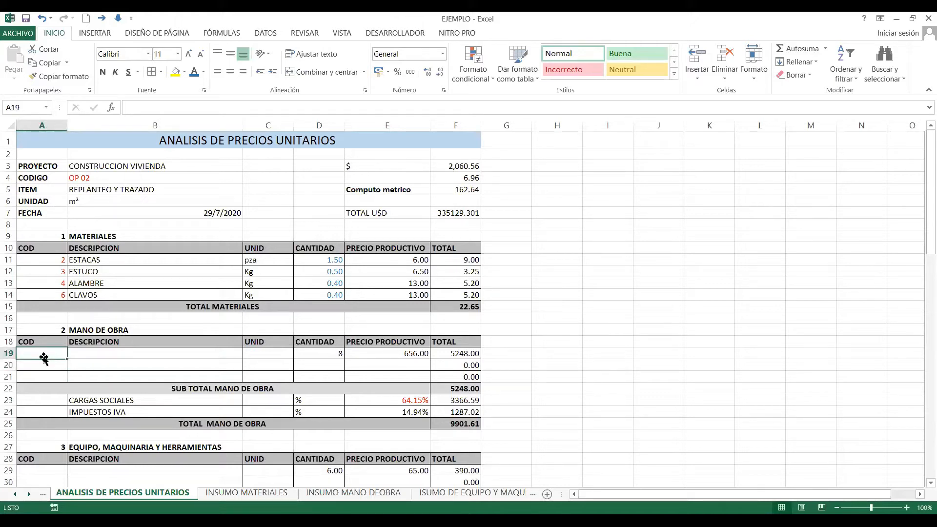
key(Down)
key(Down)
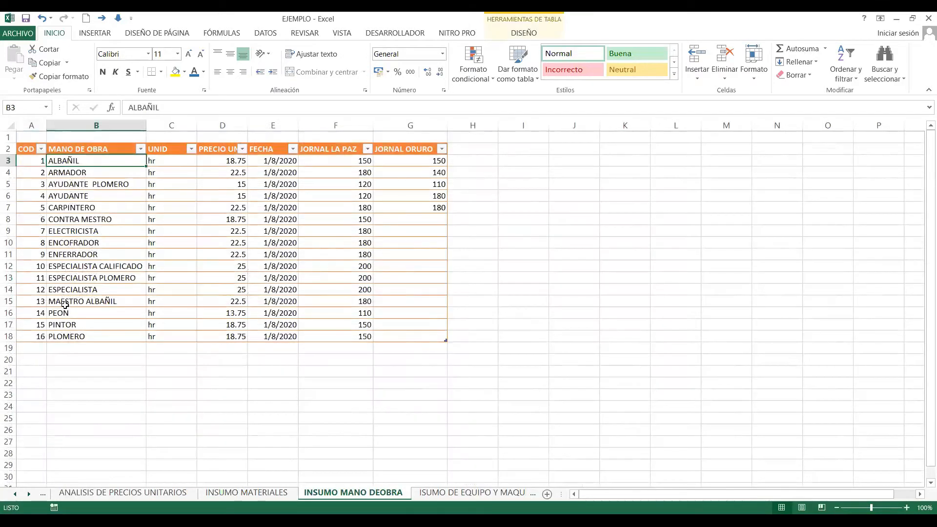
click(63, 311)
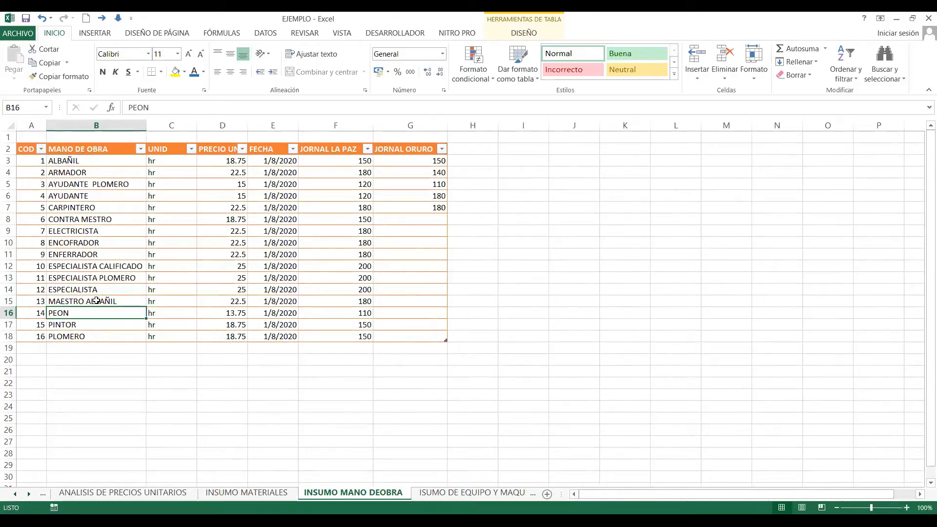
Step: Add a new labour entry in row 19 with code 17 and the description TOPOGRAFO
click(44, 347)
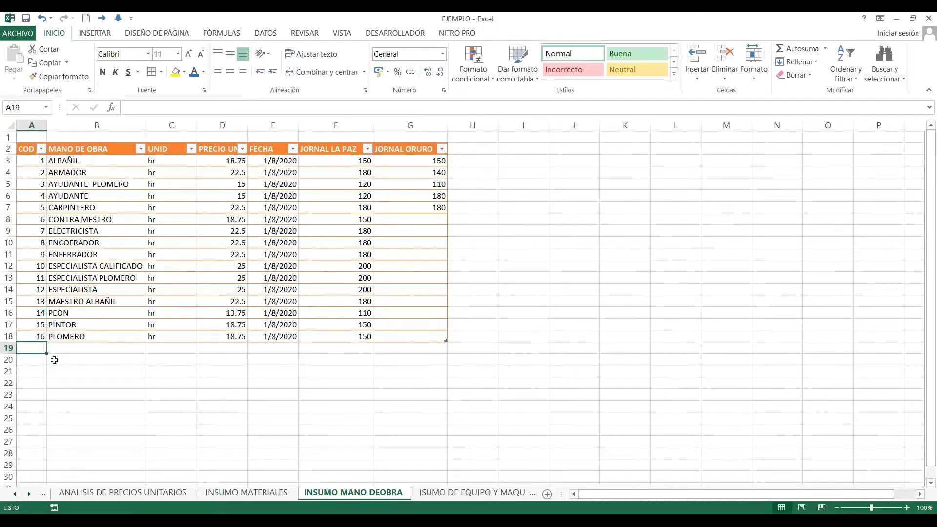
text(17)
key(Tab)
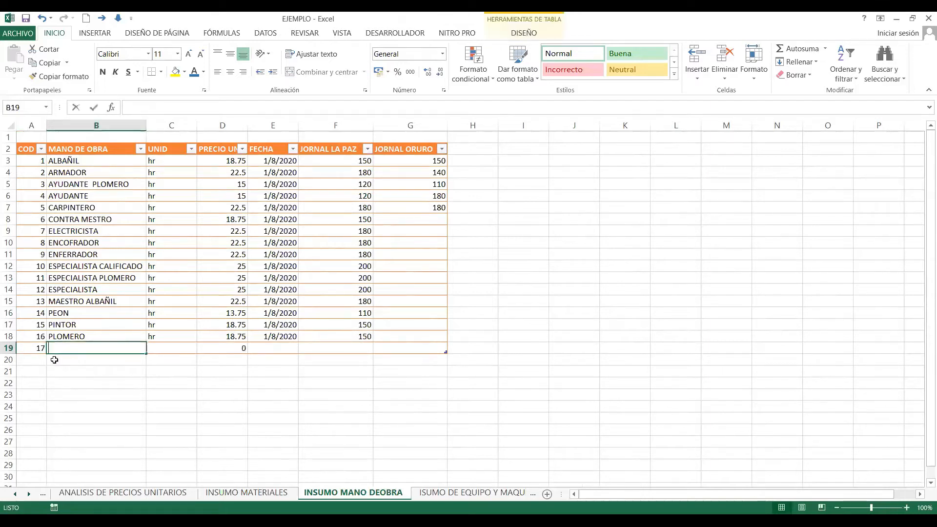
text(TOPOGRAFO)
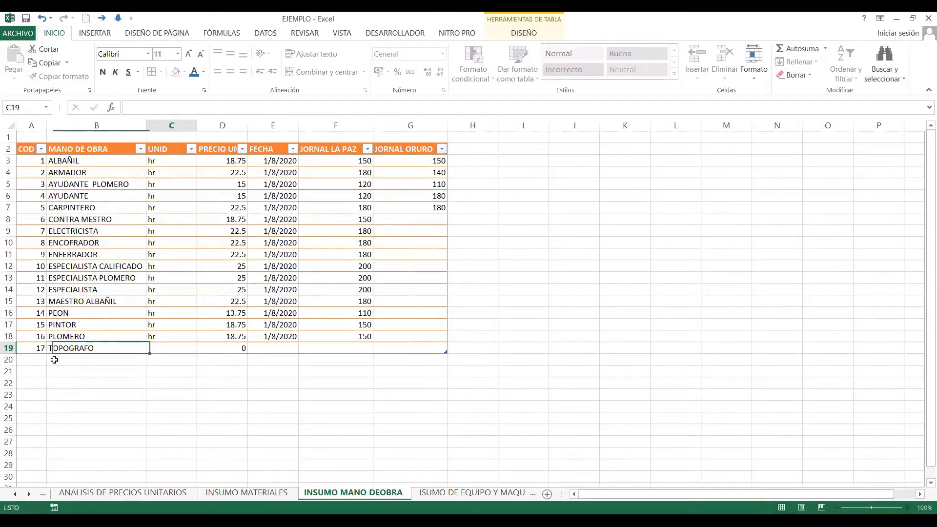
key(Tab)
click(54, 360)
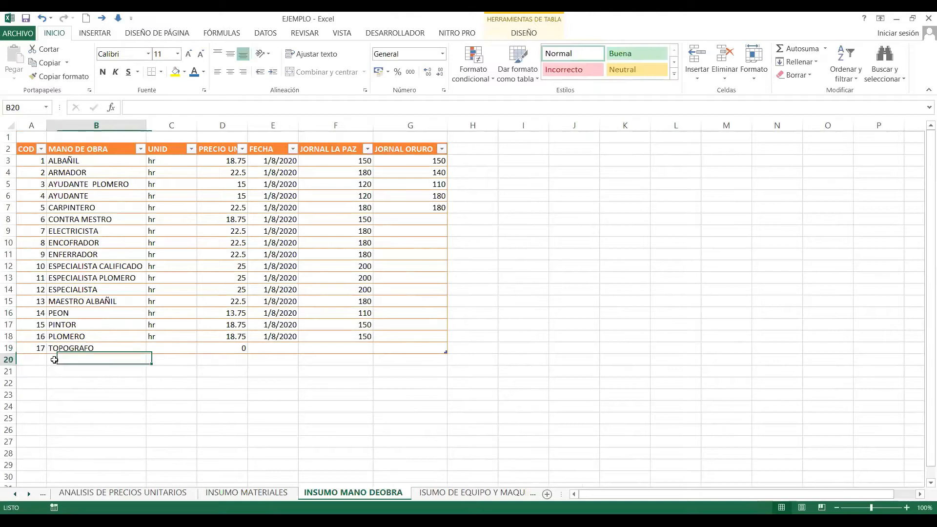
text(R)
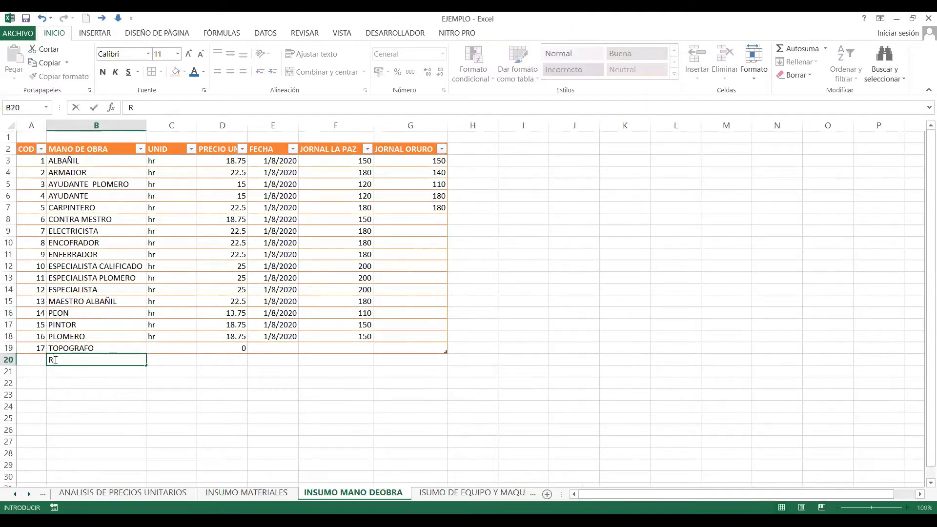
key(Escape)
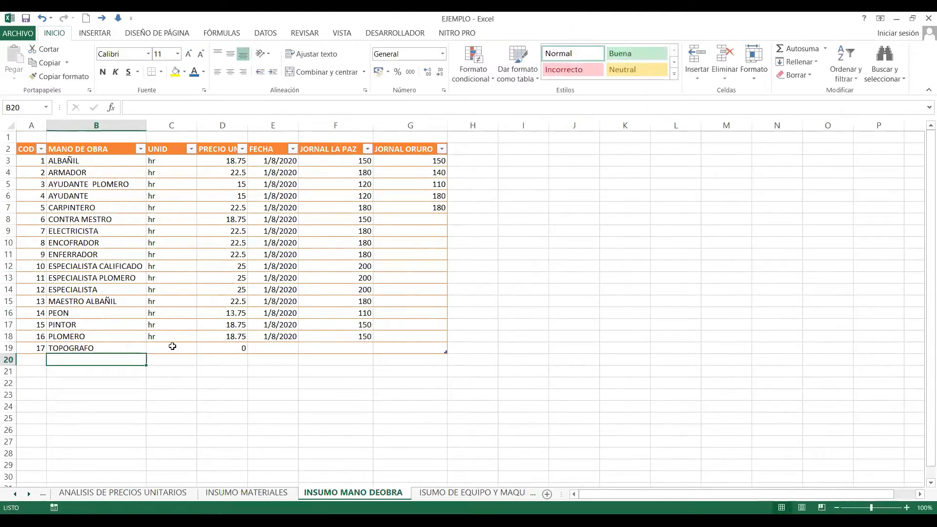
Step: Set the UNID of the TOPOGRAFO row to hr and its JORNAL LA PAZ to 250
click(172, 347)
text(h)
key(BackSpace)
key(BackSpace)
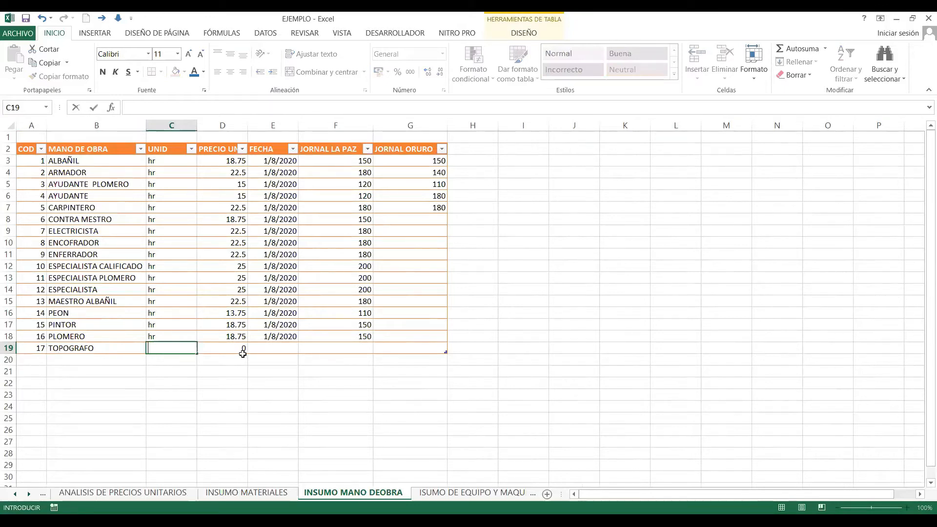
text(hr)
key(Tab)
key(Tab)
key(Tab)
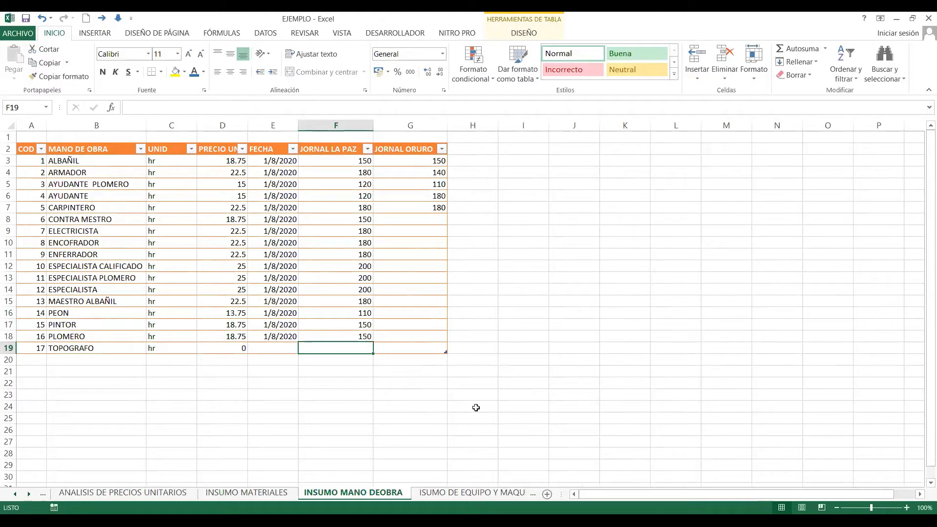
text(250)
key(Left)
key(Left)
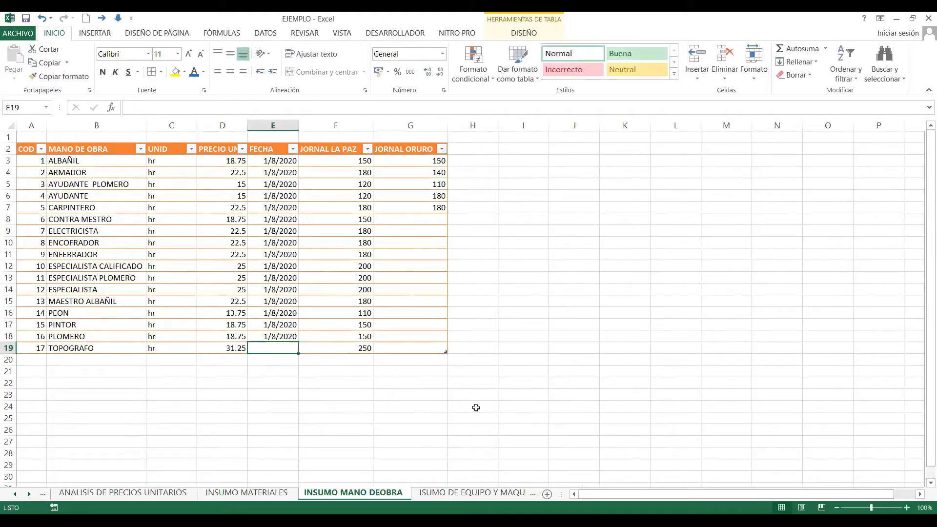
Step: Enter 1/8 as the FECHA of the TOPOGRAFO row in E19 and check the stored date
key(Right)
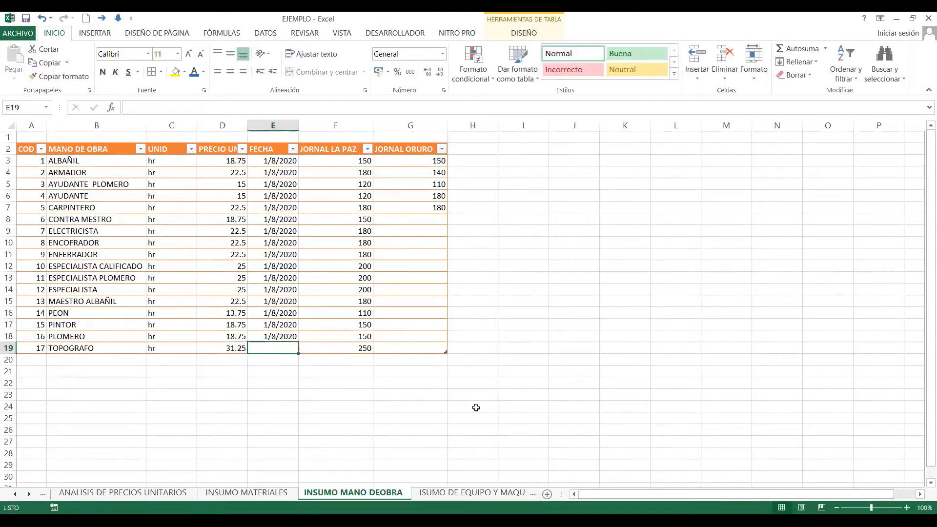
text(1/8)
key(Return)
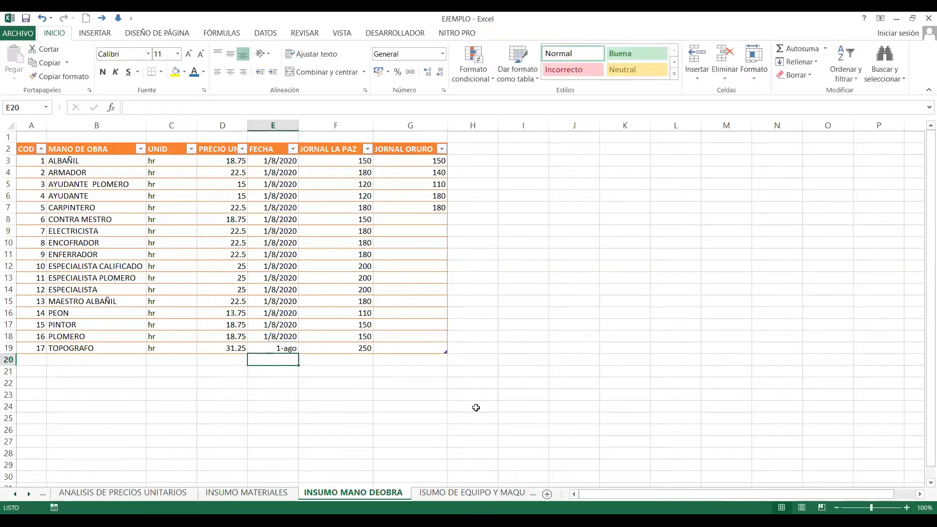
drag(273, 338, 271, 350)
click(271, 350)
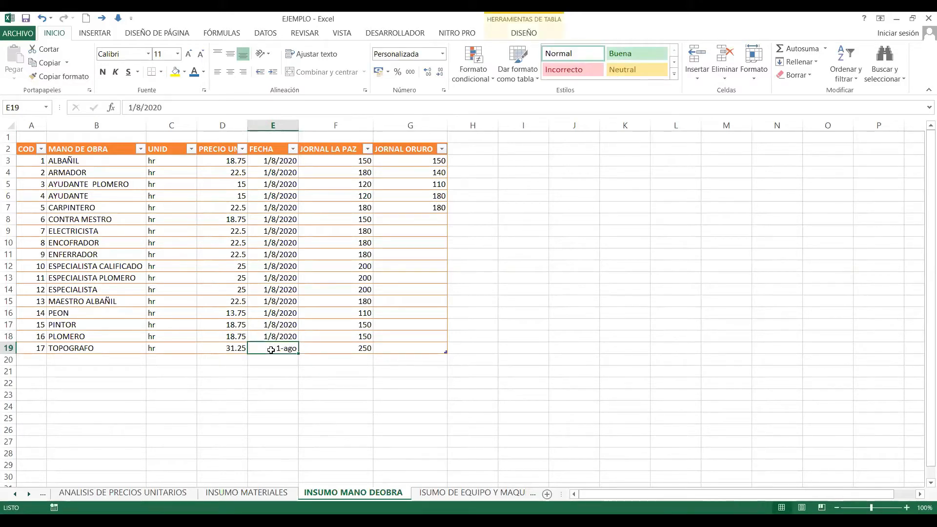
Step: Set the FECHA of the TOPOGRAFO row in the labor table to 1/8/2020
text(1/8/2020)
key(Up)
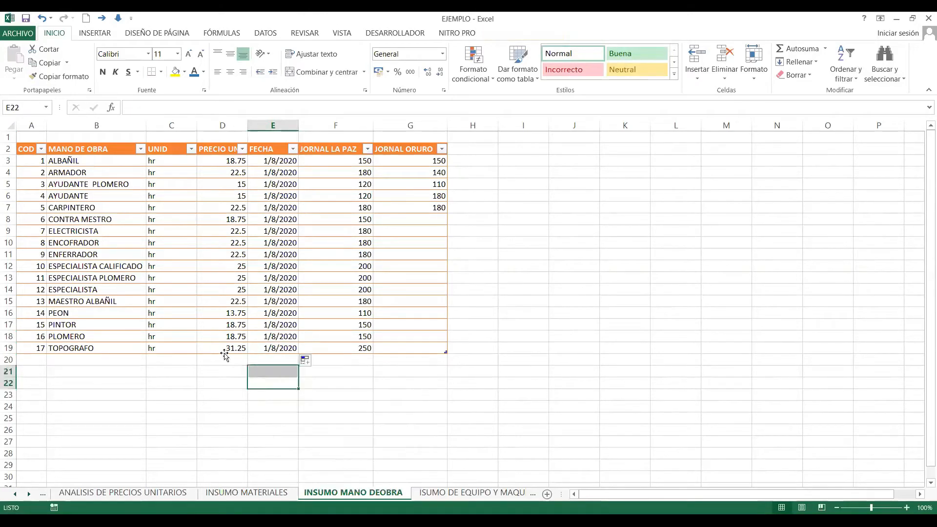
click(255, 349)
click(240, 353)
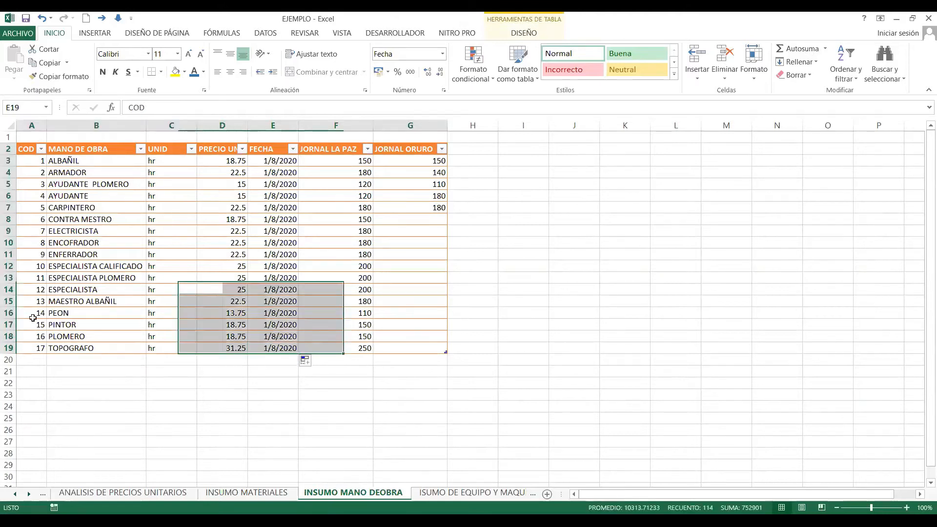
Step: Look up the codes in the labor table and enter 1, 14 and 17 as COD values in cells A19:A21 of ANALISIS DE PRECIOS UNITARIOS
click(37, 160)
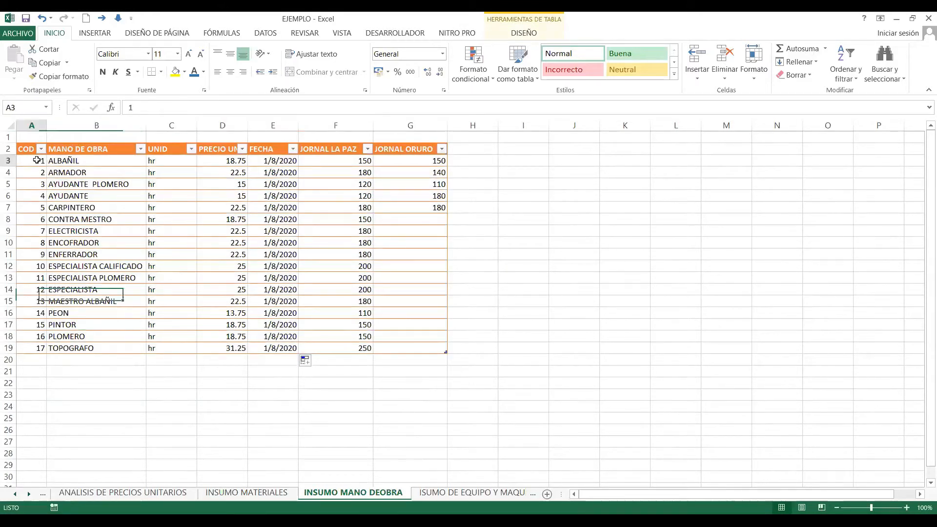
click(28, 313)
click(29, 348)
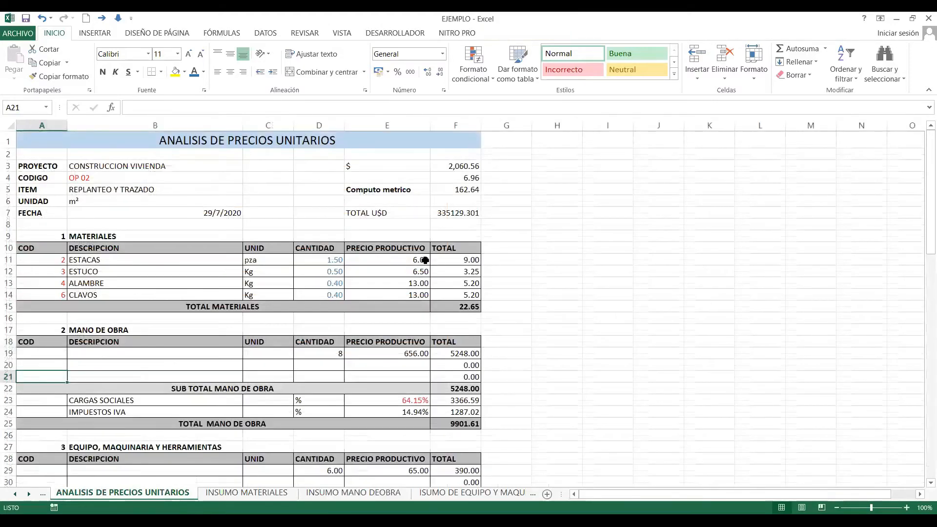
click(168, 349)
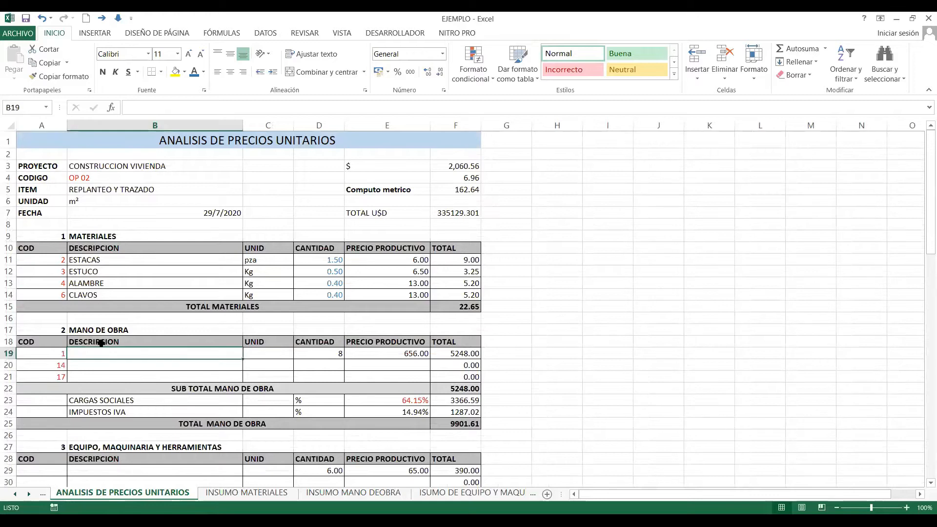
Step: Copy the ESTACAS row's cells B11:E11 into the first MANO DE OBRA row, starting at B19
drag(81, 259, 391, 260)
key(ctrl+c)
click(93, 354)
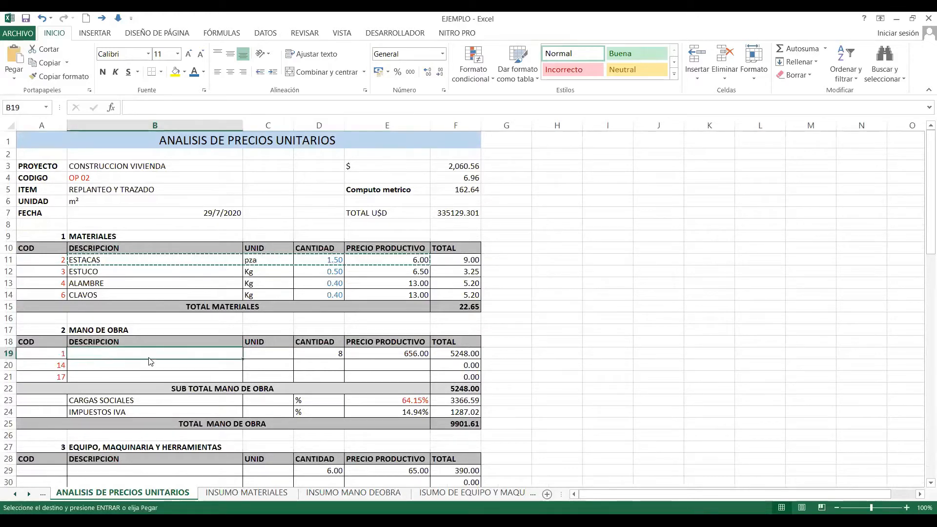
right_click(96, 354)
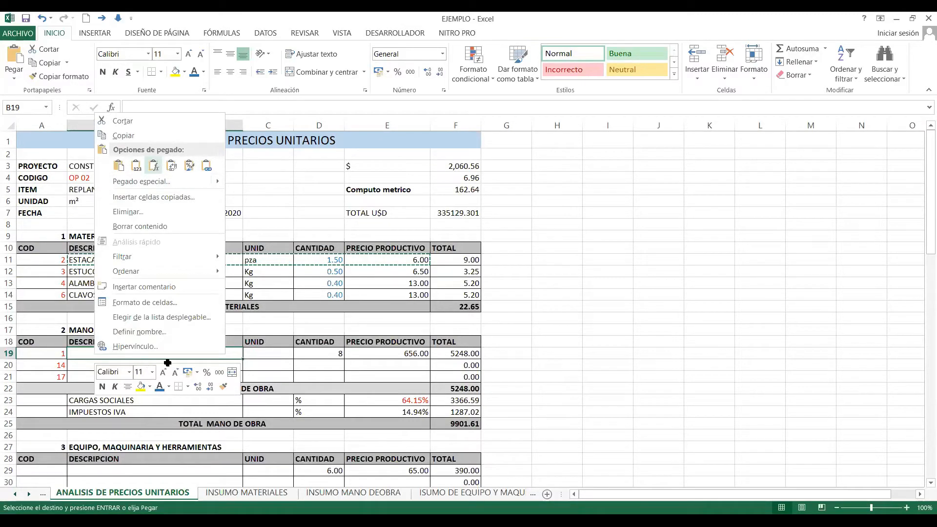
key(ctrl+v)
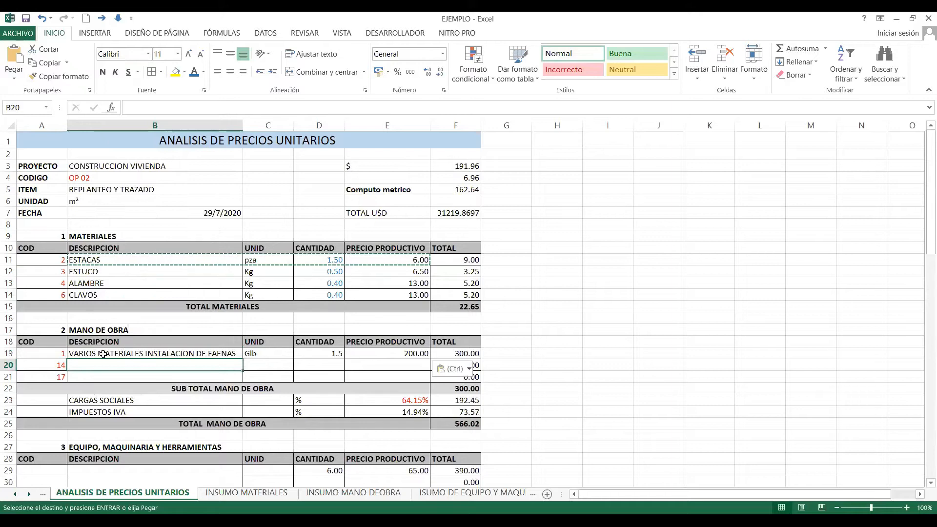
Step: Change the lookup table in B19's BUSCARV formula to INSUMOSMANODEOBRA
click(189, 371)
double_click(190, 352)
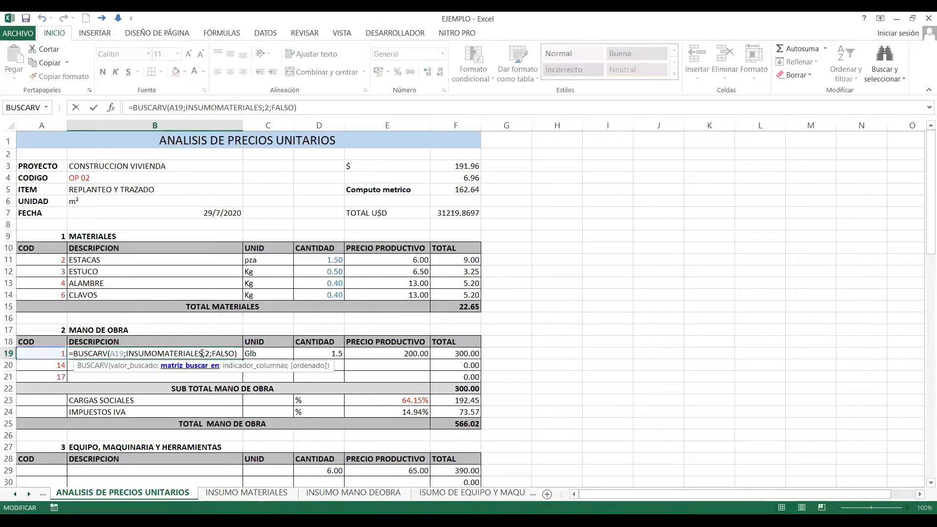
drag(201, 354, 127, 352)
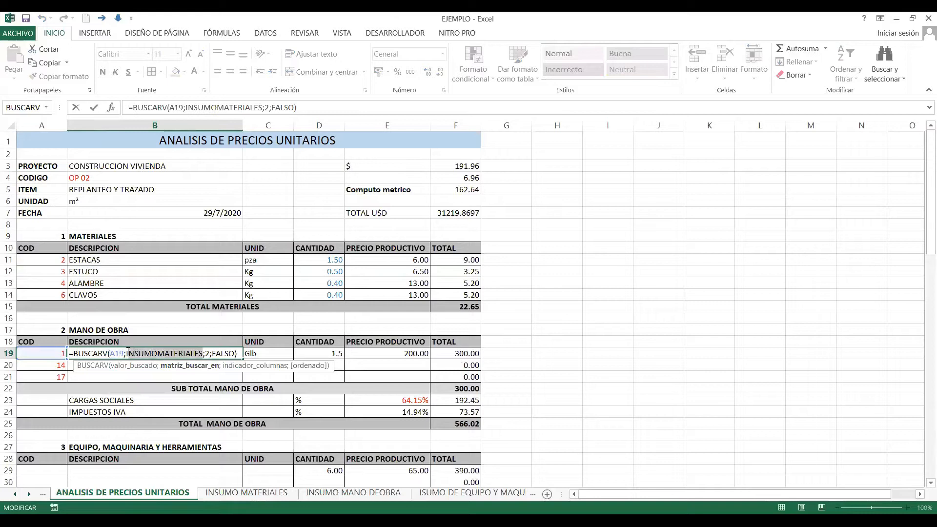
key(Delete)
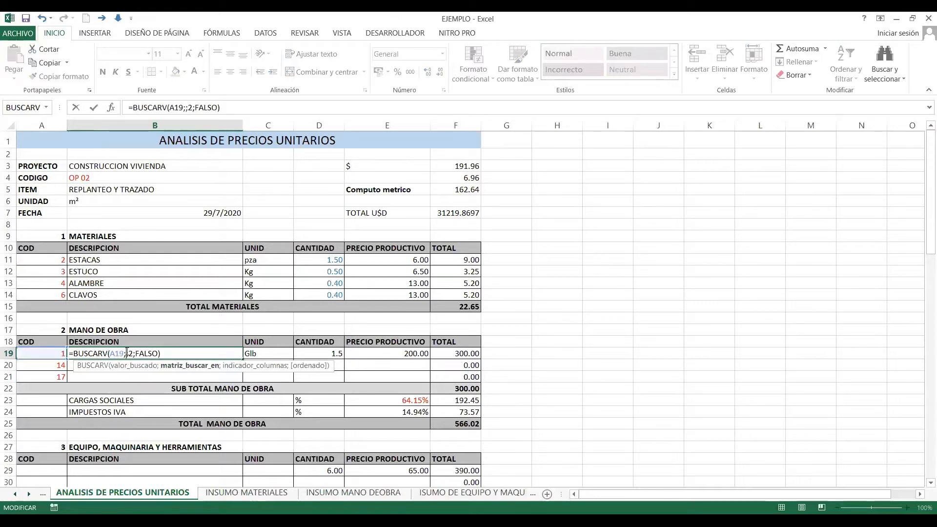
text(in)
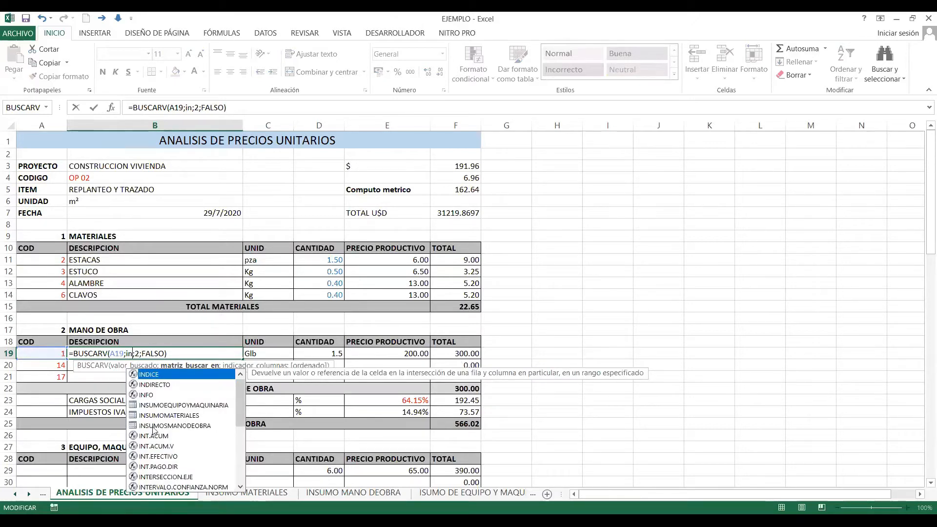
click(181, 427)
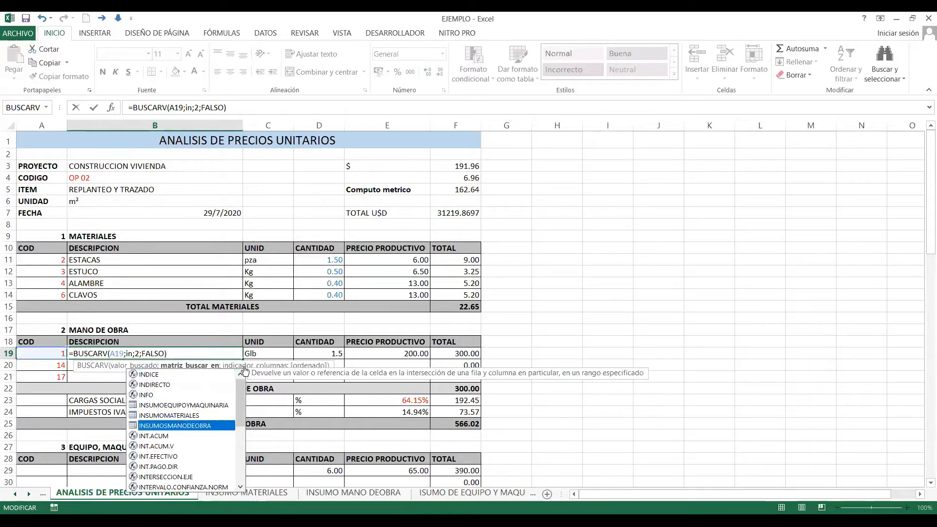
key(Tab)
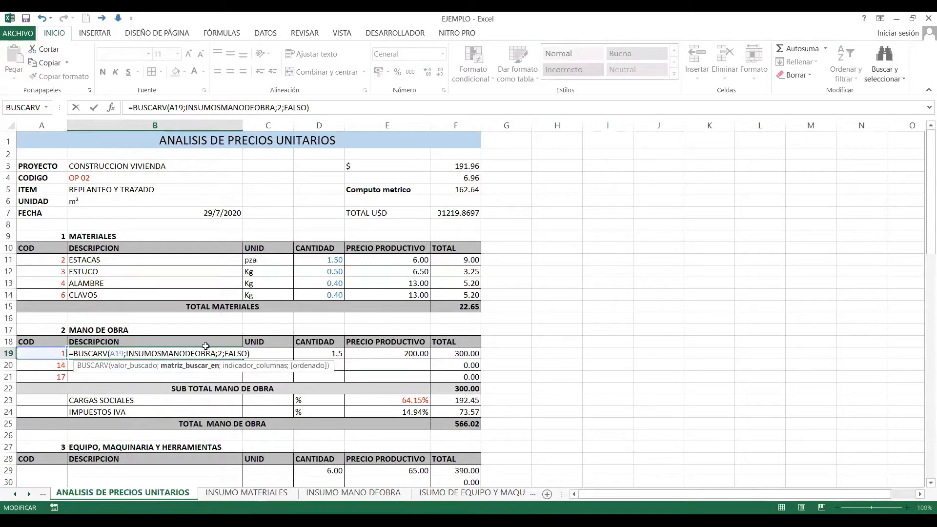
key(Return)
Step: Change the lookup table in the unit formula in C19 to INSUMOSMANODEOBRA
double_click(266, 353)
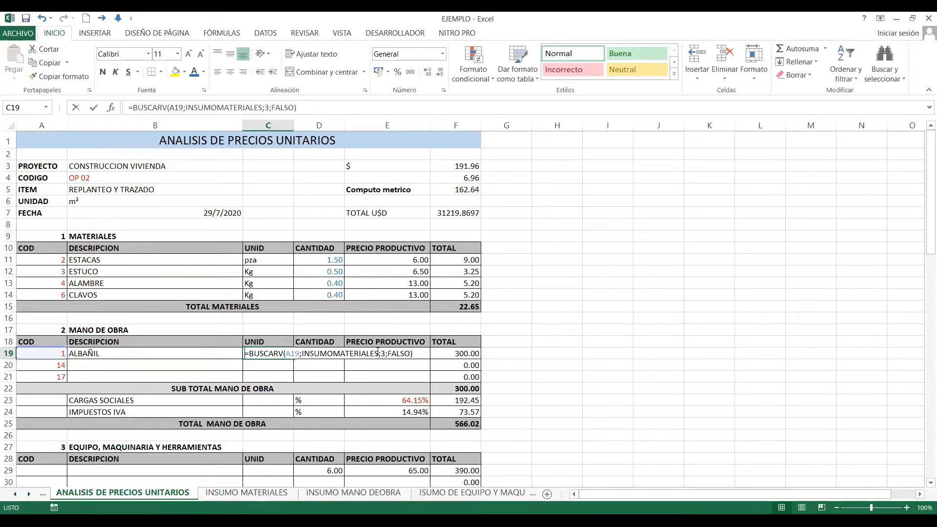
double_click(303, 353)
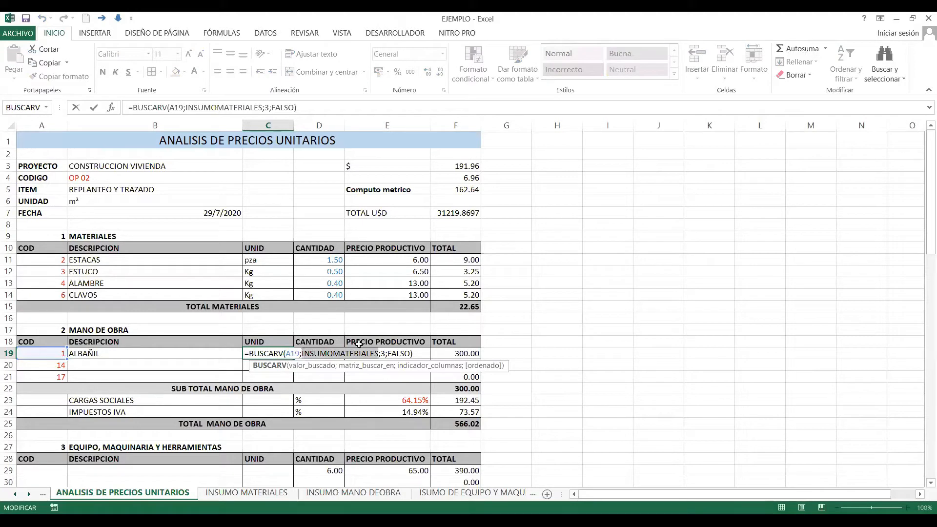
text(insum)
key(Down)
key(Down)
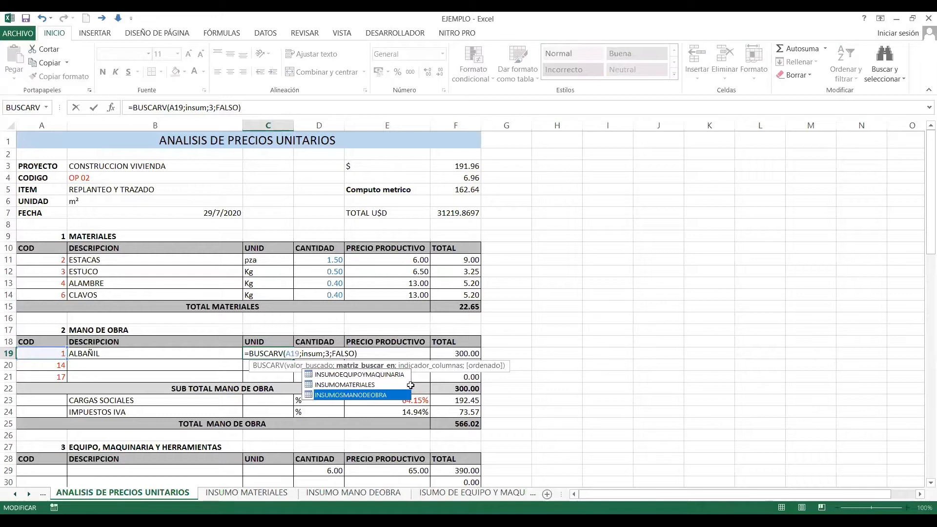
key(Escape)
key(Escape)
Step: Change the lookup table in the PRECIO PRODUCTIVO formula in E19 to INSUMOSMANODEOBRA
click(479, 354)
double_click(479, 354)
drag(480, 355, 406, 355)
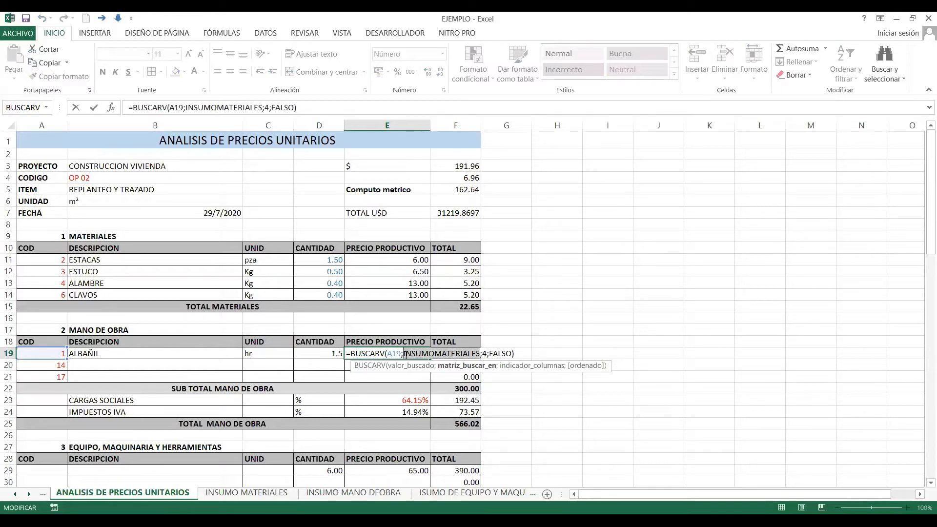
text(insumo)
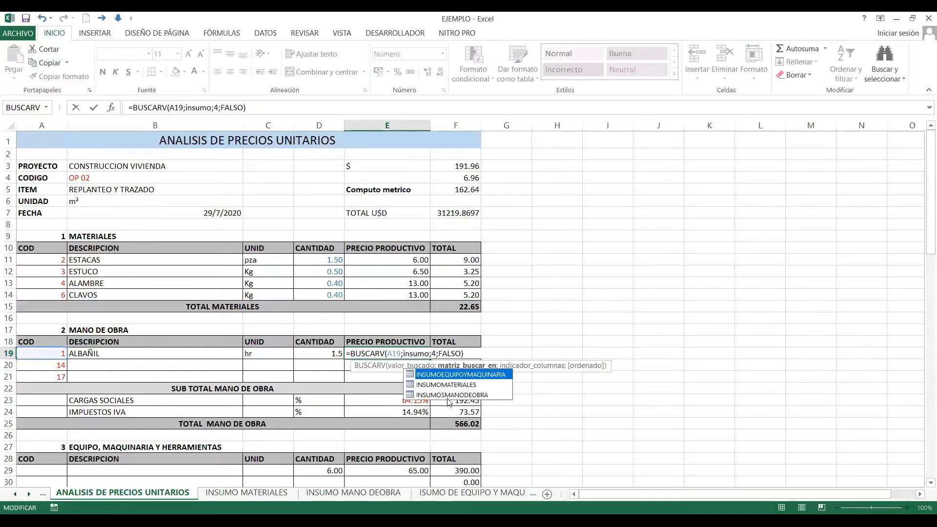
key(Down)
key(Down)
key(Tab)
key(Return)
Step: Apply a blue font color to the labor quantity cells D19:D21
drag(319, 353, 321, 377)
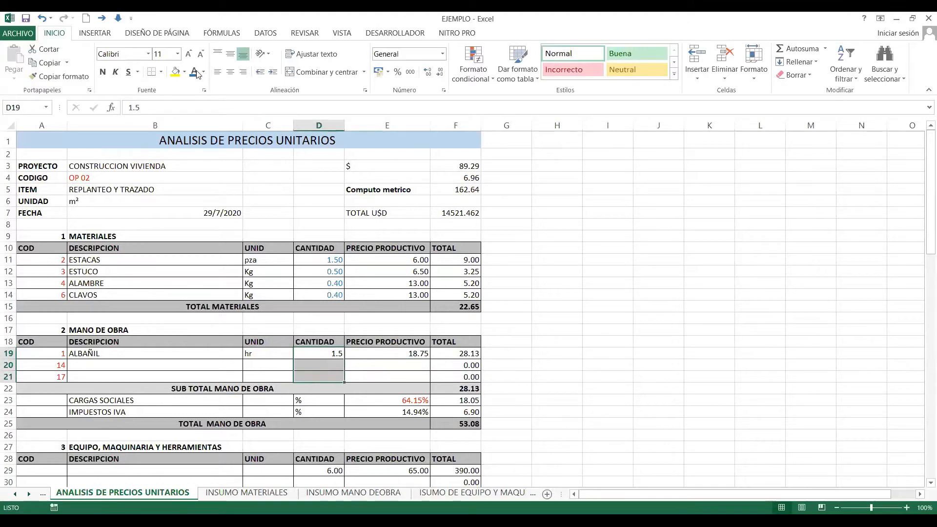
click(367, 351)
Step: Enter a quantity of 1.5 for labor codes 14 and 17 in D20 and D21
scroll(340, 328, down, 1)
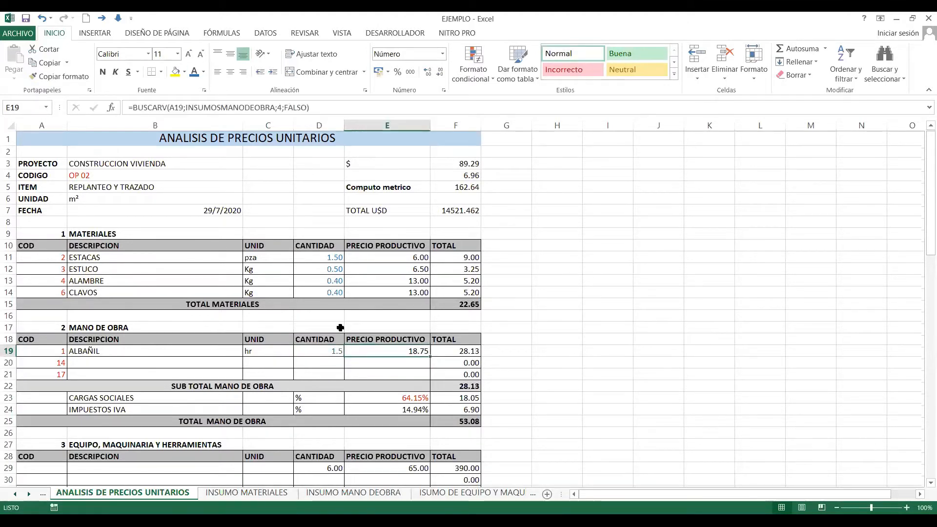
scroll(340, 327, down, 2)
scroll(330, 313, down, 1)
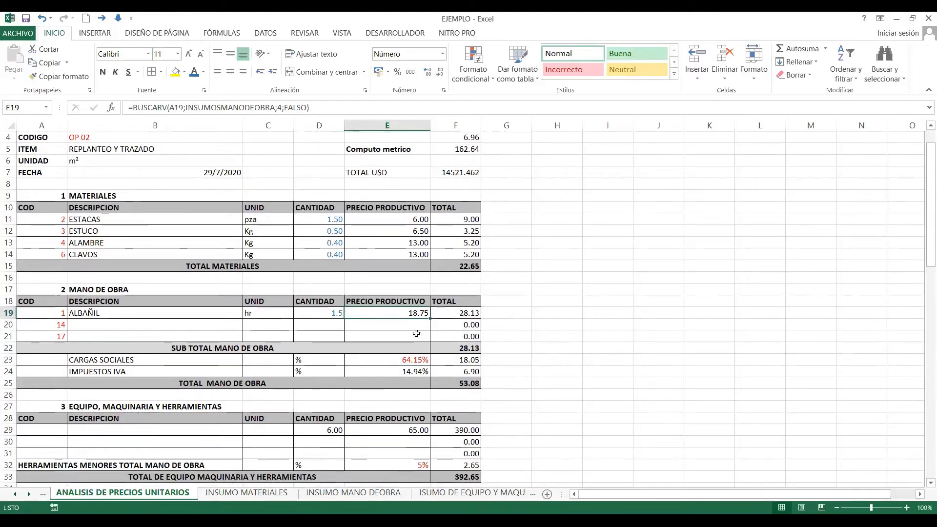
click(331, 313)
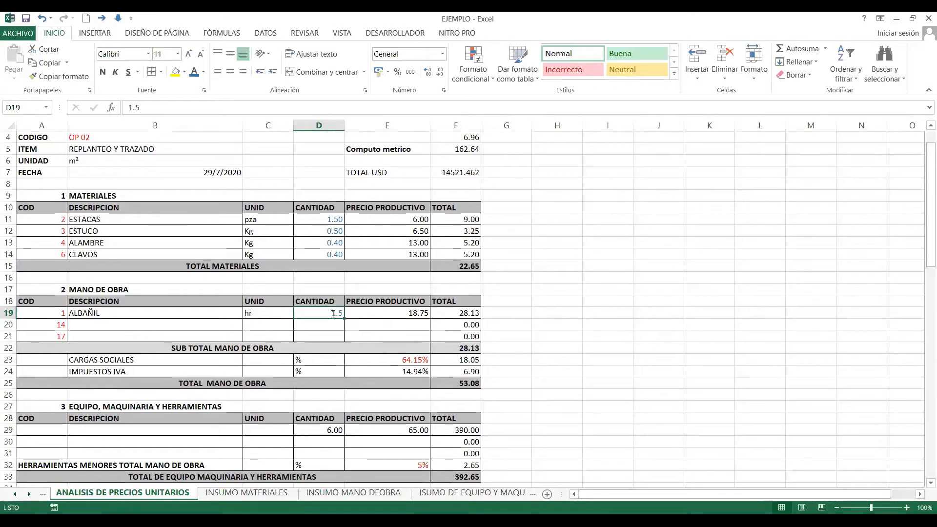
key(Down)
key(ctrl+d)
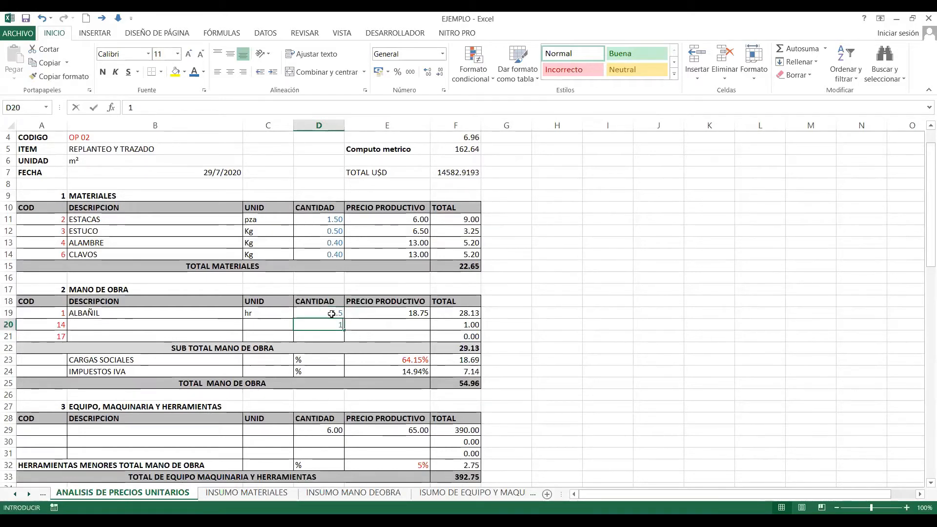
key(Down)
key(ctrl+d)
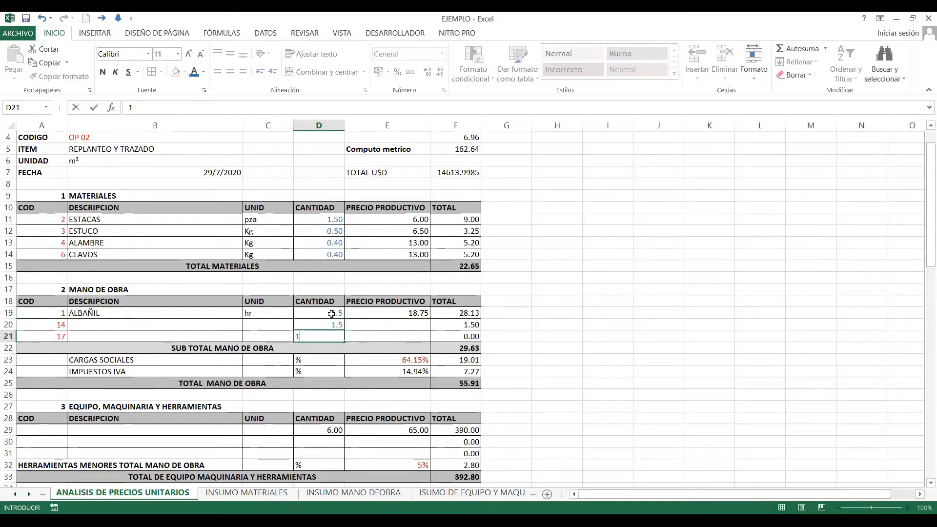
key(Down)
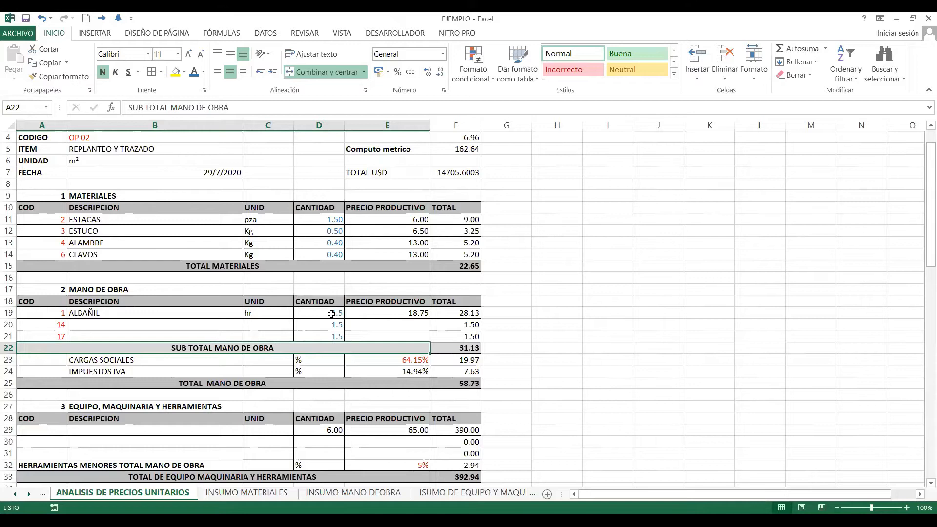
Step: Set the quantities of all three MANO DE OBRA rows, D19:D21, to 0.02
click(332, 314)
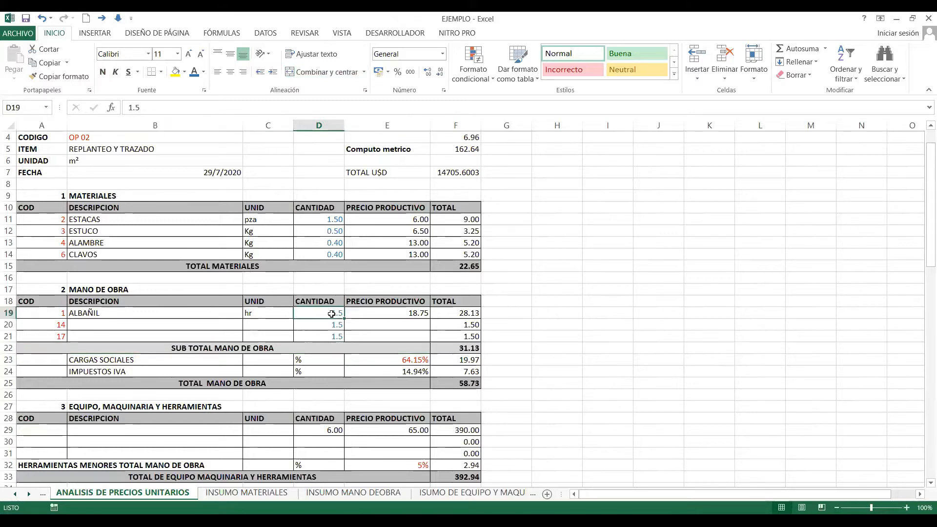
text(0.02)
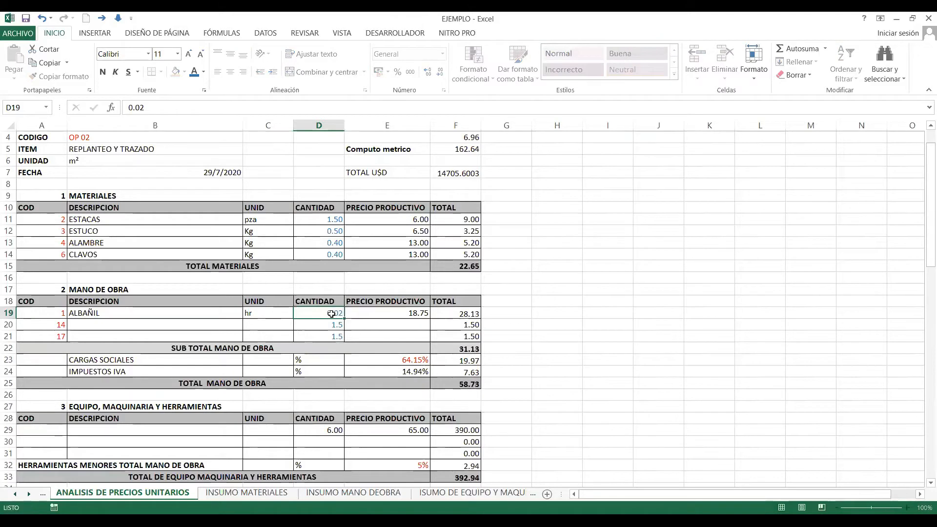
key(Return)
text(0.02)
key(Return)
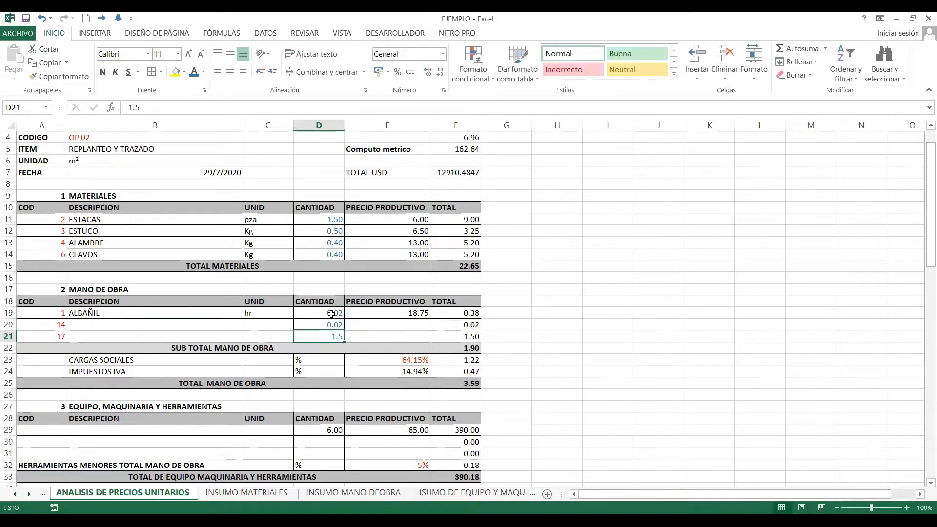
text(0.02)
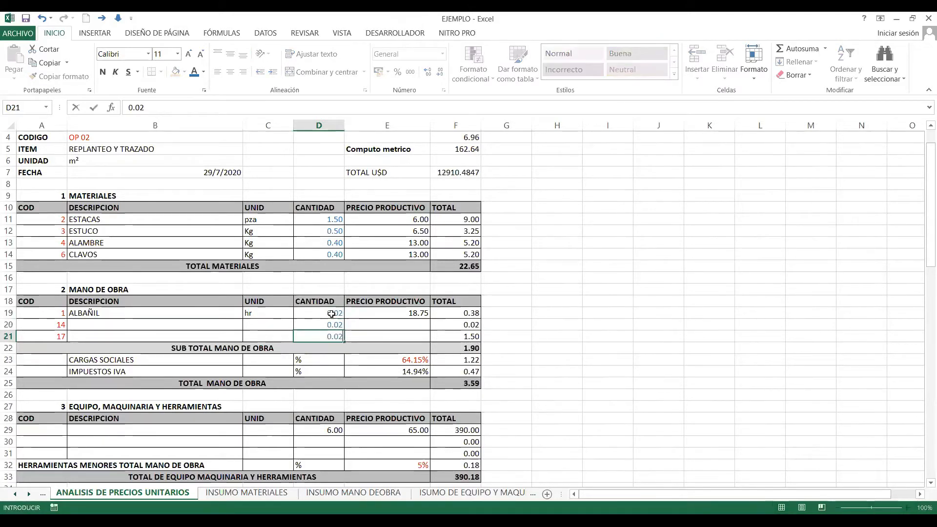
key(Return)
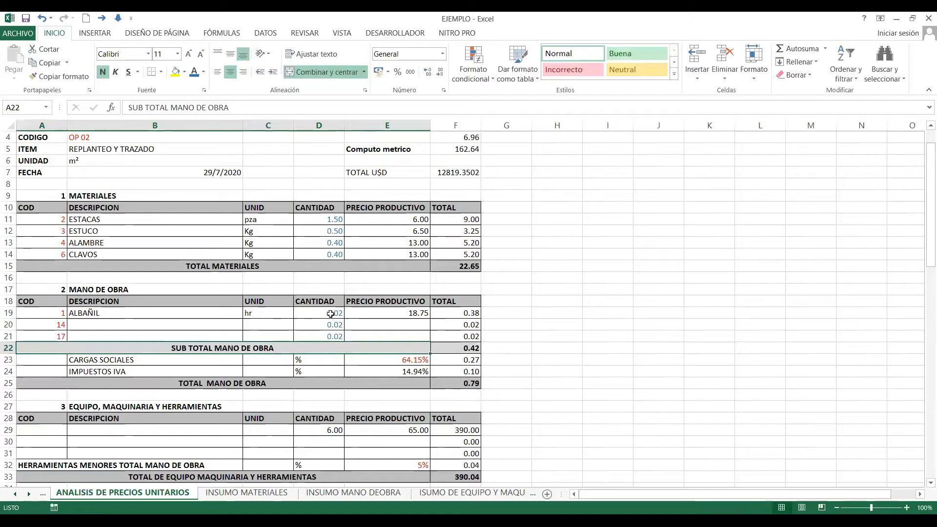
Step: Fill the ALBAÑIL row's cells B19:E19 down through row 21 and check the filled lookup formulas
drag(196, 313, 431, 336)
click(68, 325)
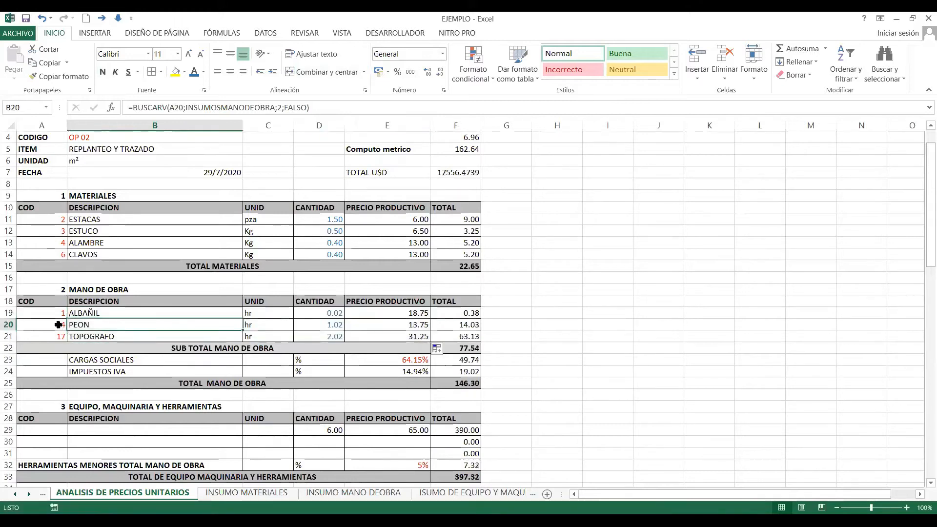
click(128, 337)
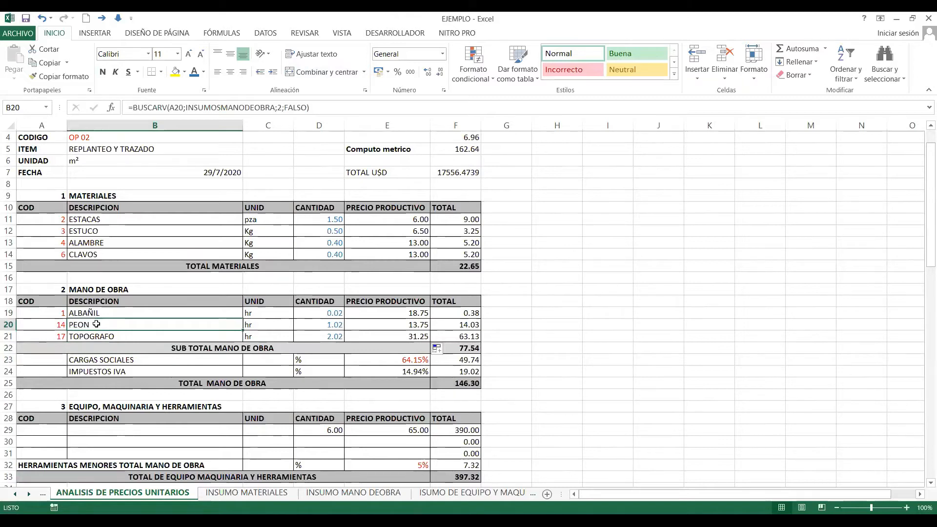
click(386, 324)
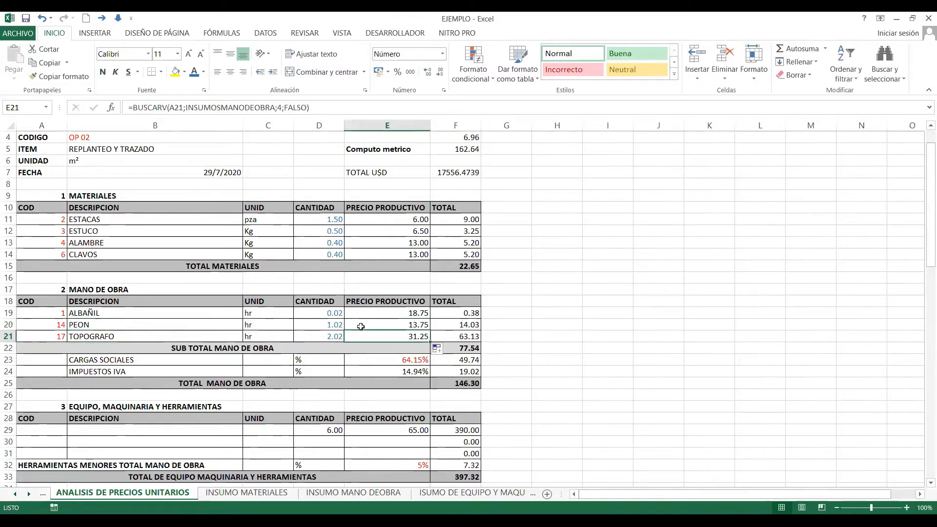
Step: Copy the ALBAÑIL quantity of 0.02 down to the PEON and TOPOGRAFO rows
click(337, 313)
drag(344, 320, 398, 332)
click(399, 332)
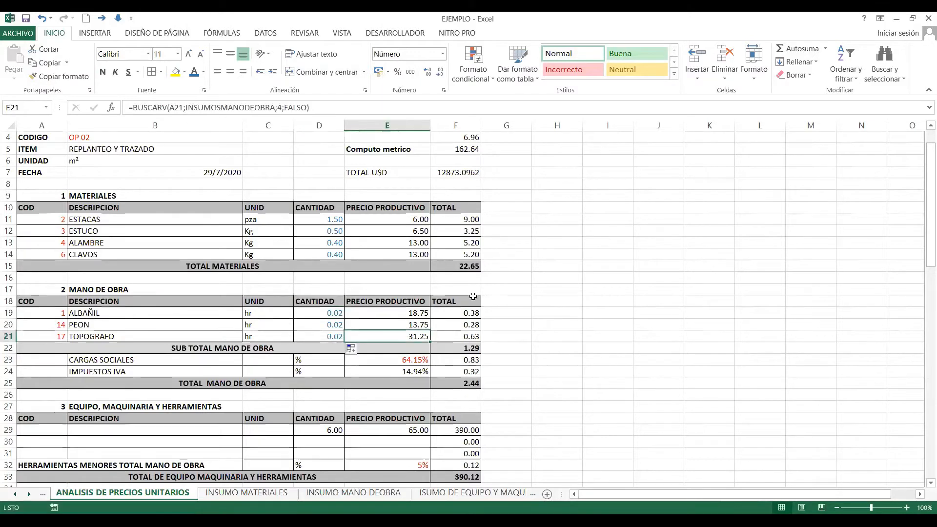
Step: Check the MANO DE OBRA subtotal, social charges, IVA and total formulas in F22:F25
scroll(64, 298, down, 1)
scroll(64, 298, down, 1)
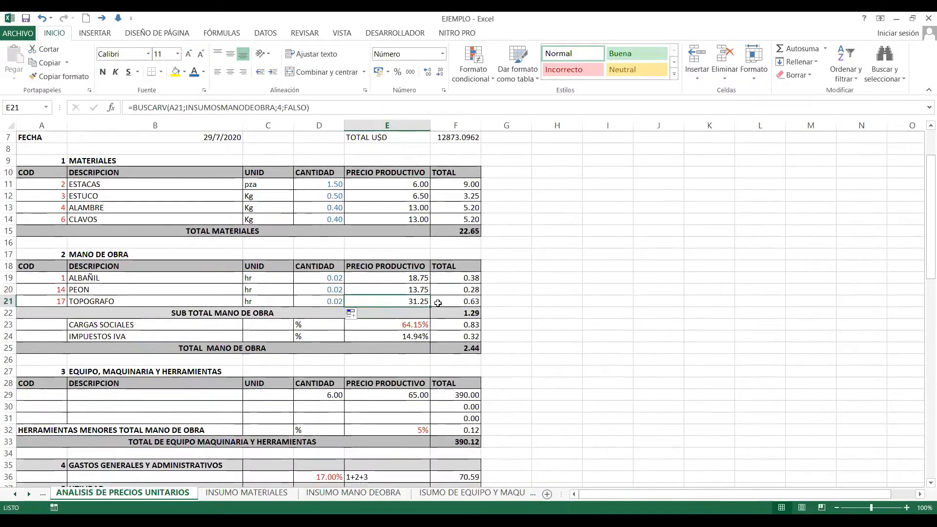
click(468, 321)
key(Down)
key(Down)
key(Down)
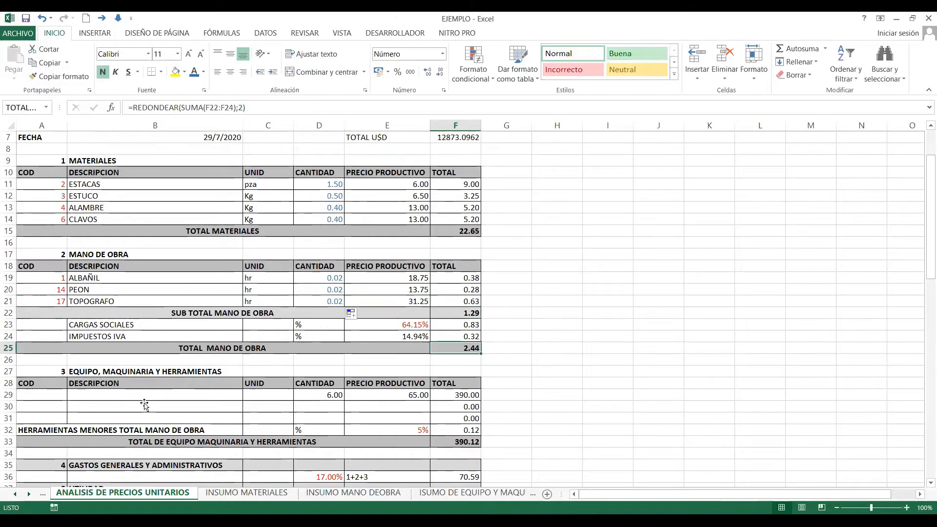
Step: Look up EQUIPO TOPOGRAFICO in the equipment and machinery table and enter its code, 1, in A29
key(Down)
key(Down)
key(Down)
key(Down)
key(Down)
key(Left)
key(Left)
key(Left)
key(Left)
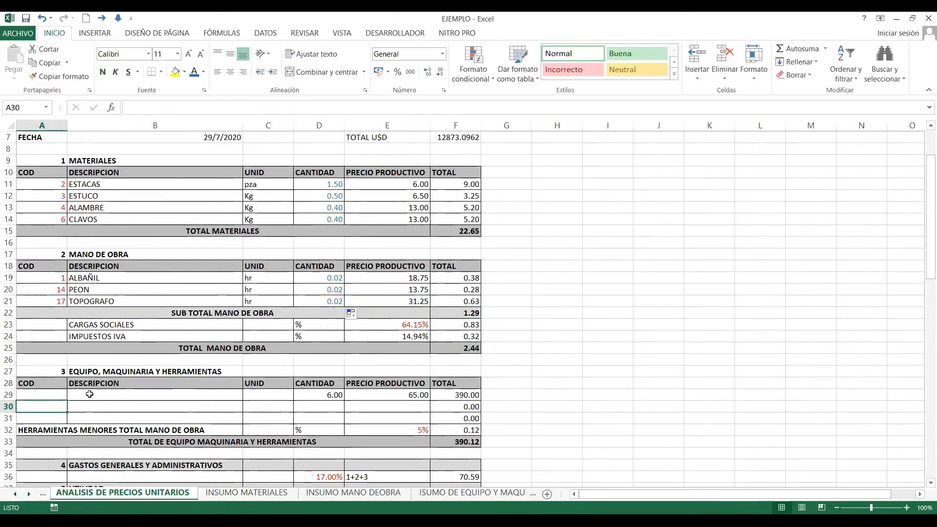
click(38, 396)
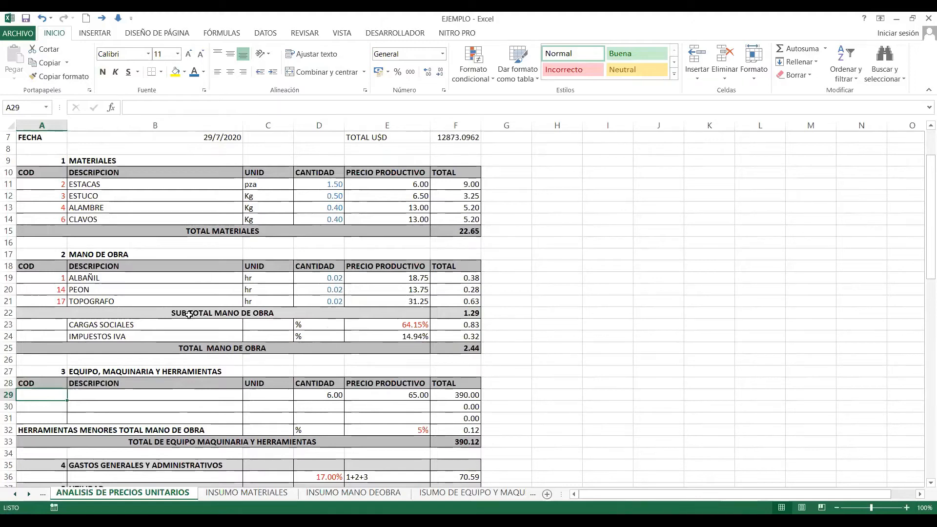
scroll(210, 319, up, 2)
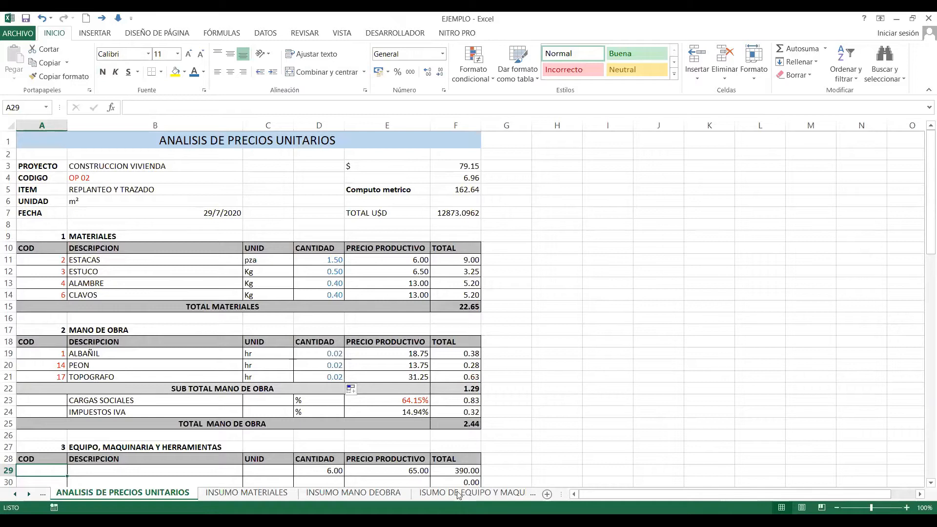
scroll(74, 213, down, 3)
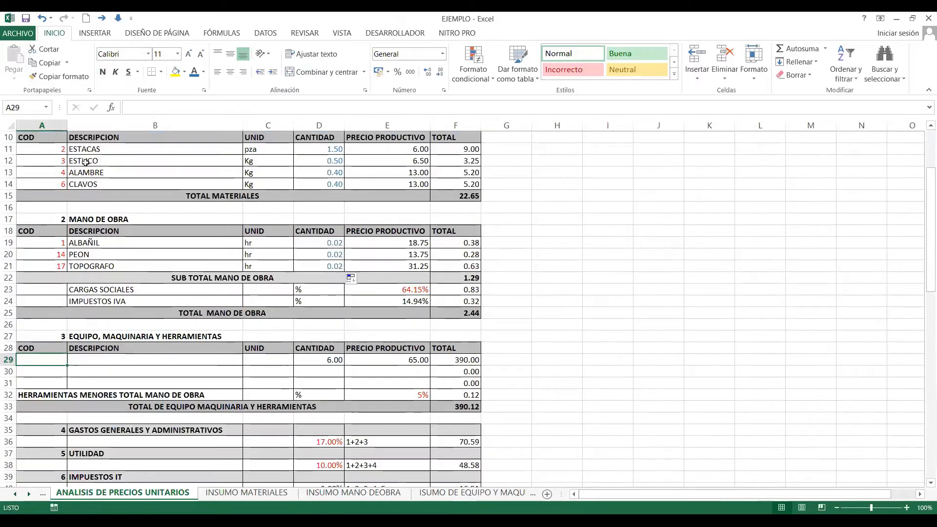
click(472, 493)
click(35, 161)
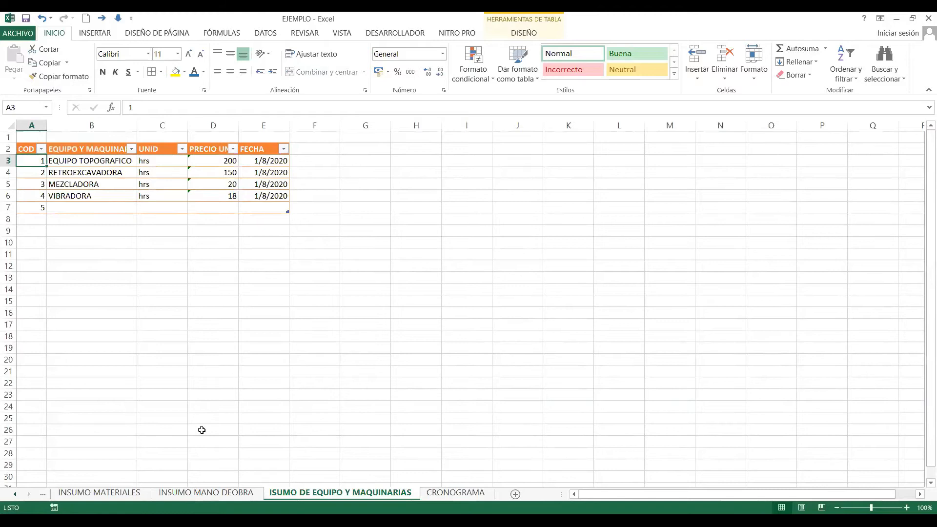
click(42, 495)
click(120, 493)
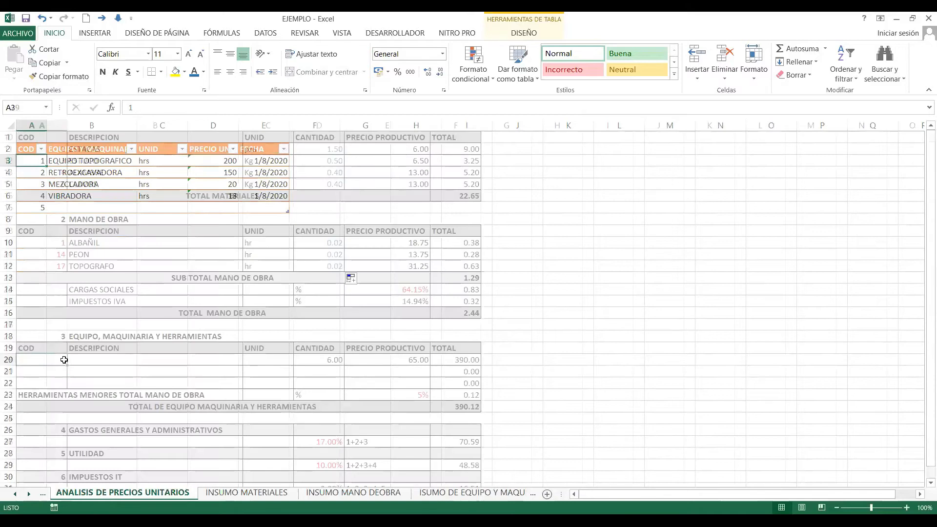
Step: Copy the ALBAÑIL row's cells B19:E19 into the equipment section at B29:E29
drag(184, 242, 429, 239)
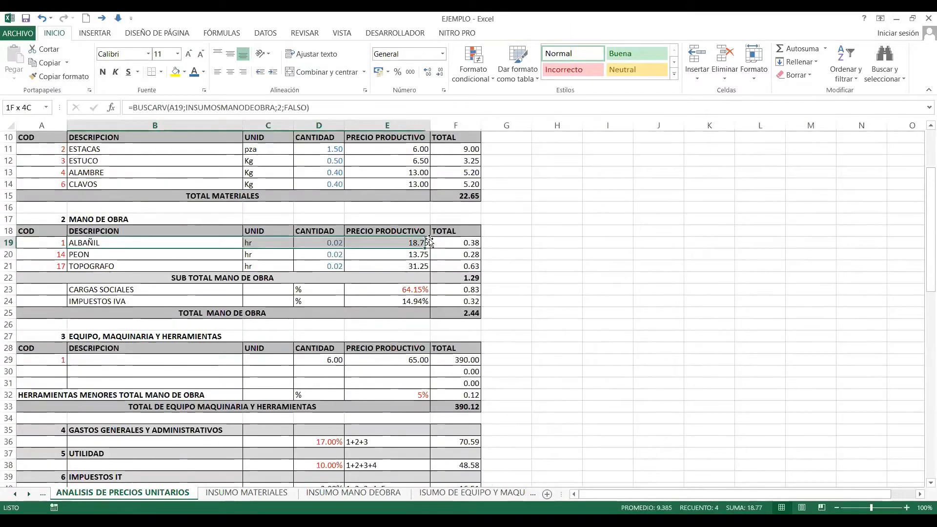
key(ctrl+c)
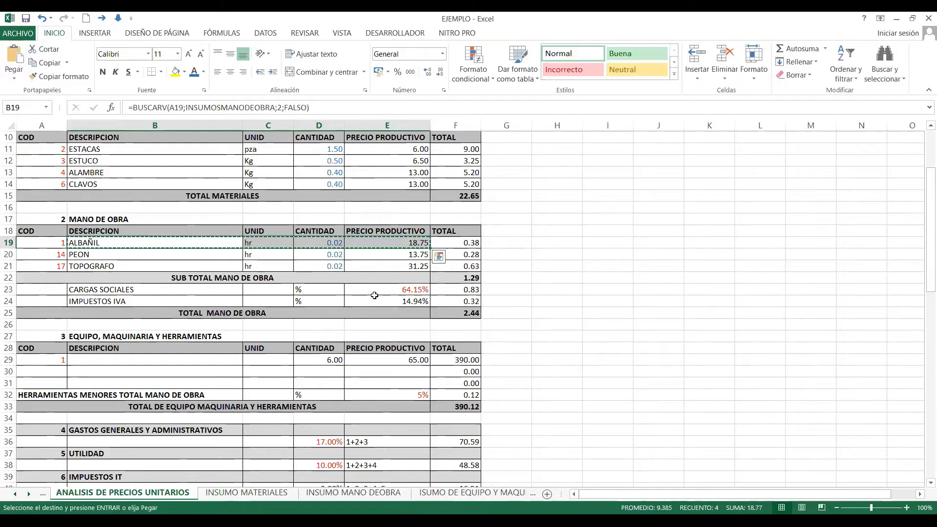
click(174, 360)
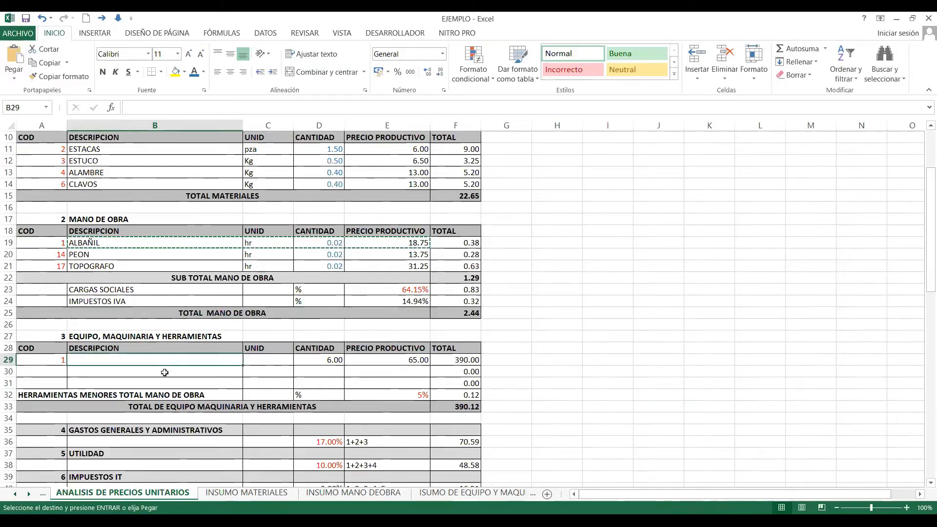
key(ctrl+v)
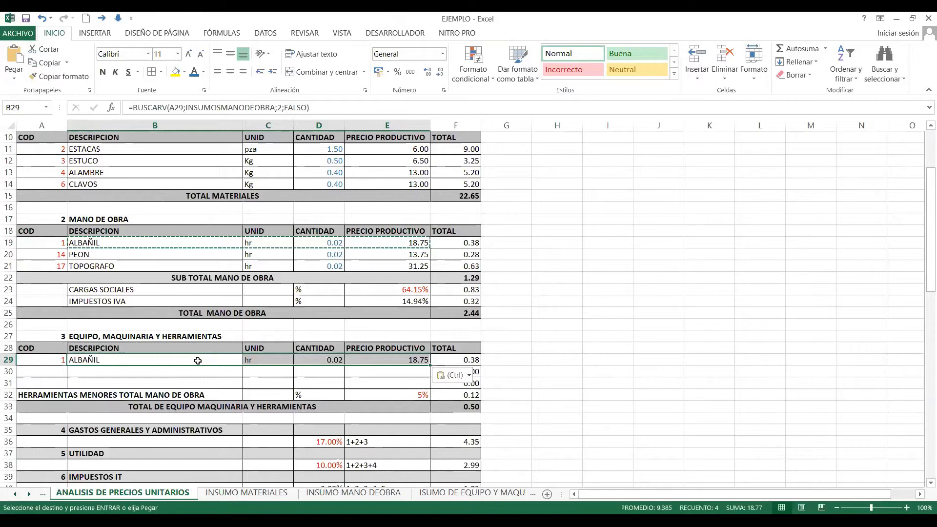
Step: Change the lookup table in B29's BUSCARV formula to INSUMOEQUIPOYMAQUINARIA
double_click(199, 360)
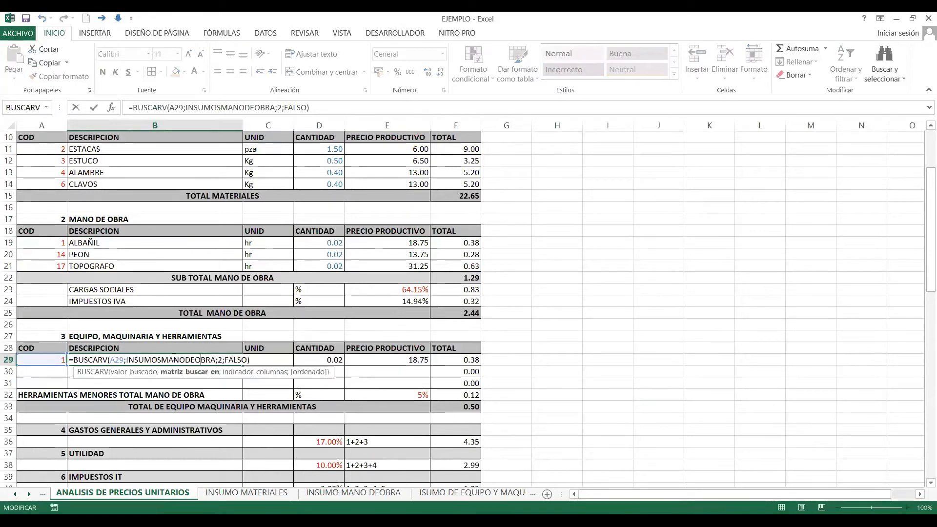
drag(216, 360, 162, 360)
key(BackSpace)
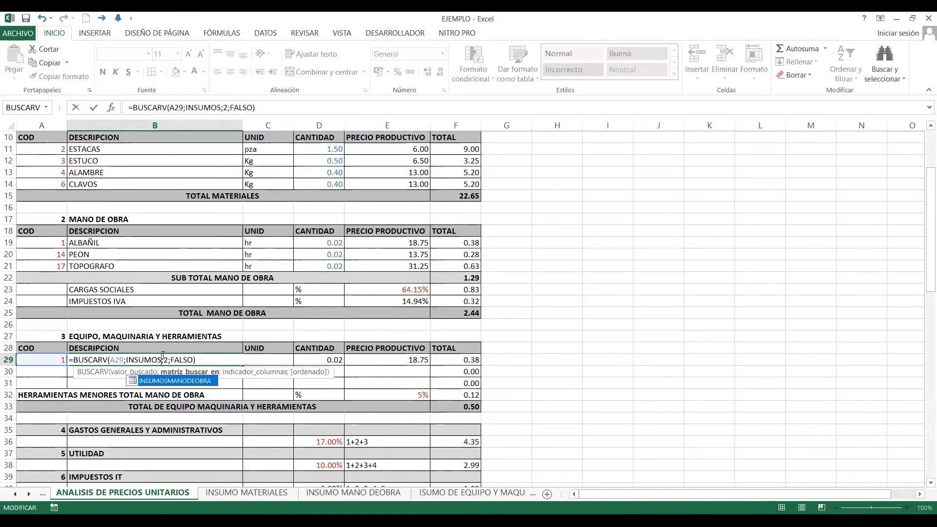
key(BackSpace)
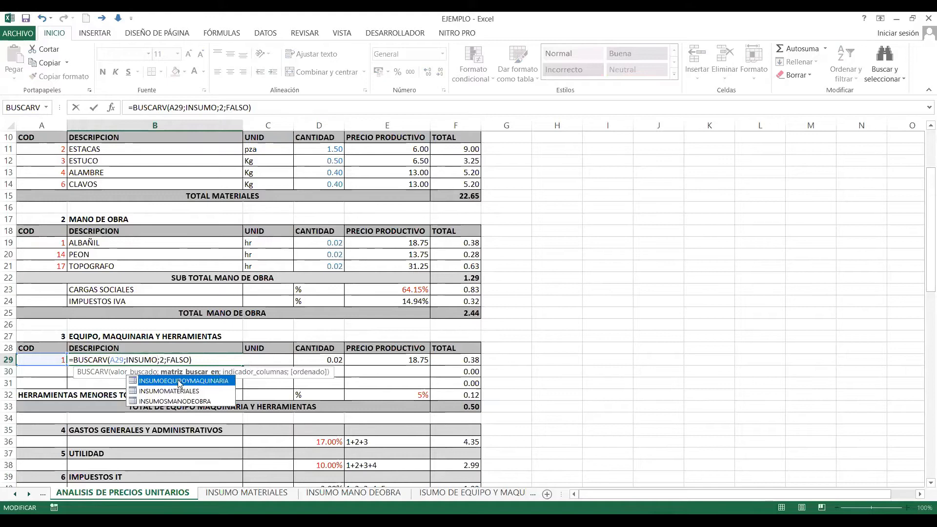
double_click(178, 382)
key(Return)
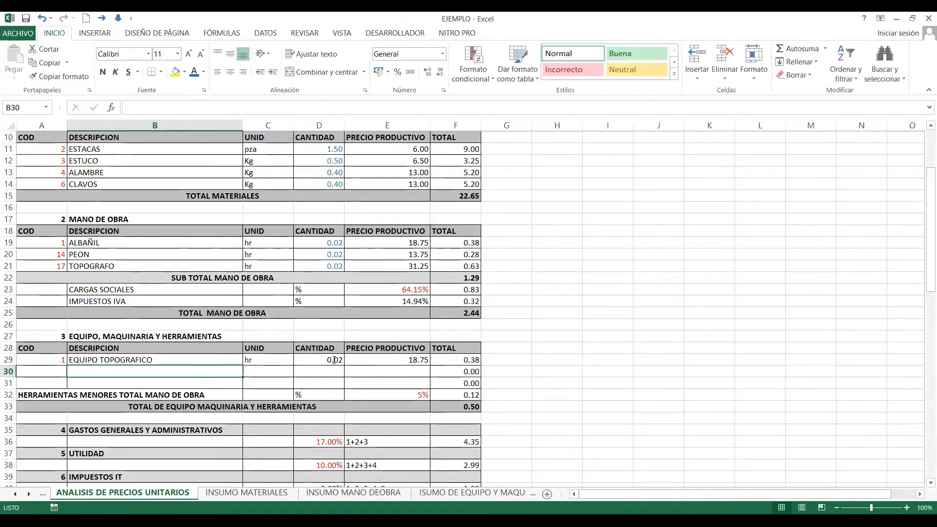
Step: Make the unit lookup in C29 use INSUMOEQUIPOYMAQUINARIA as its table
key(Up)
key(Right)
key(F2)
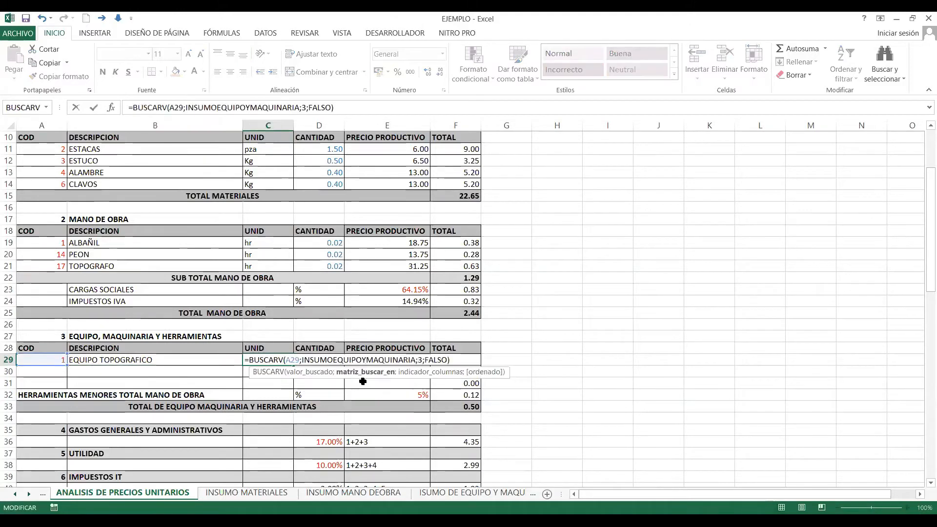
key(Return)
Step: Point the price lookup in E29 to the INSUMOEQUIPOYMAQUINARIA table
key(Up)
key(Right)
key(Right)
key(F2)
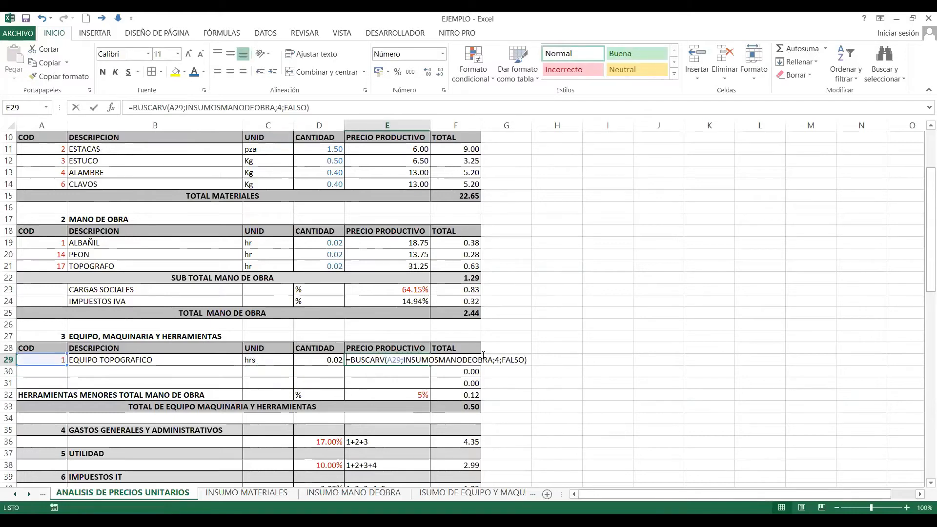
drag(492, 361, 436, 361)
key(BackSpace)
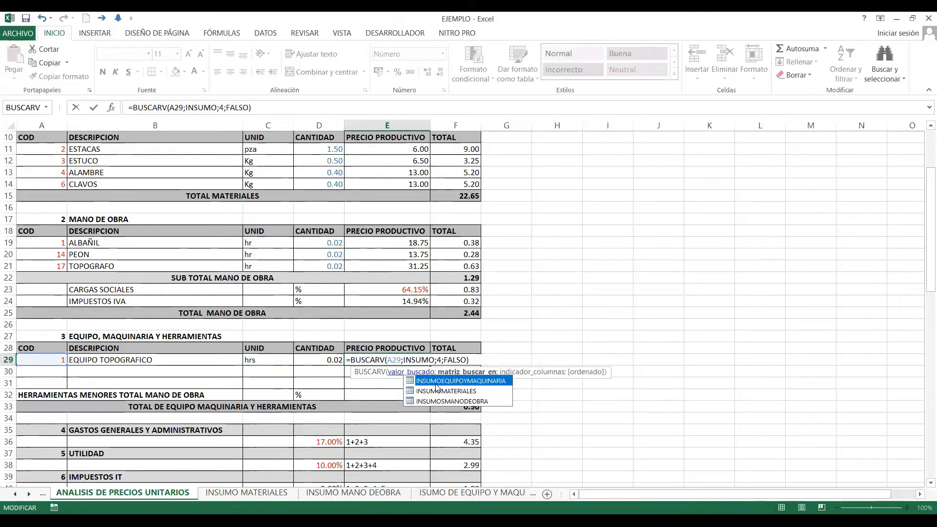
key(Tab)
Step: Give the equipment quantity cells D29:D31 the same blue font as the other quantities
click(332, 383)
drag(340, 364, 318, 383)
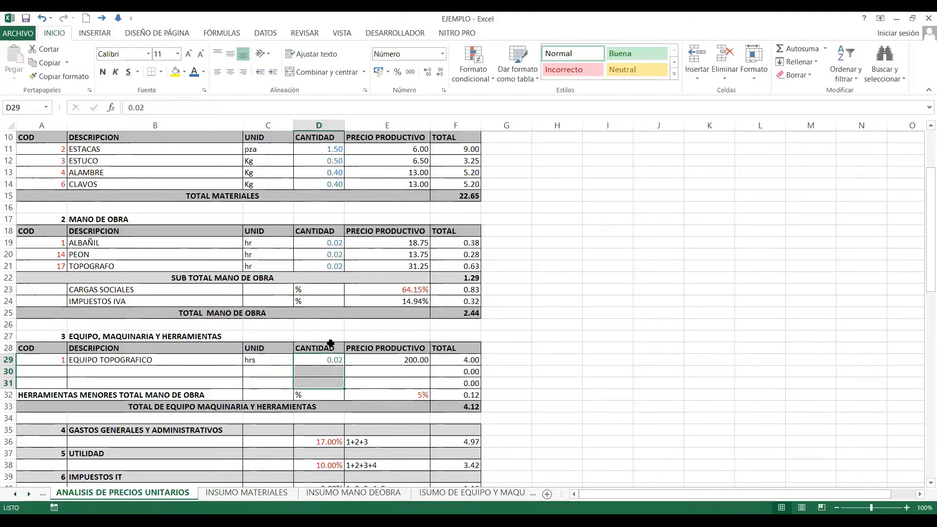
click(326, 359)
Step: Review the equipment rows and the totals below them, down to the PRECIO UNITARIO TOTAL in F41
click(201, 378)
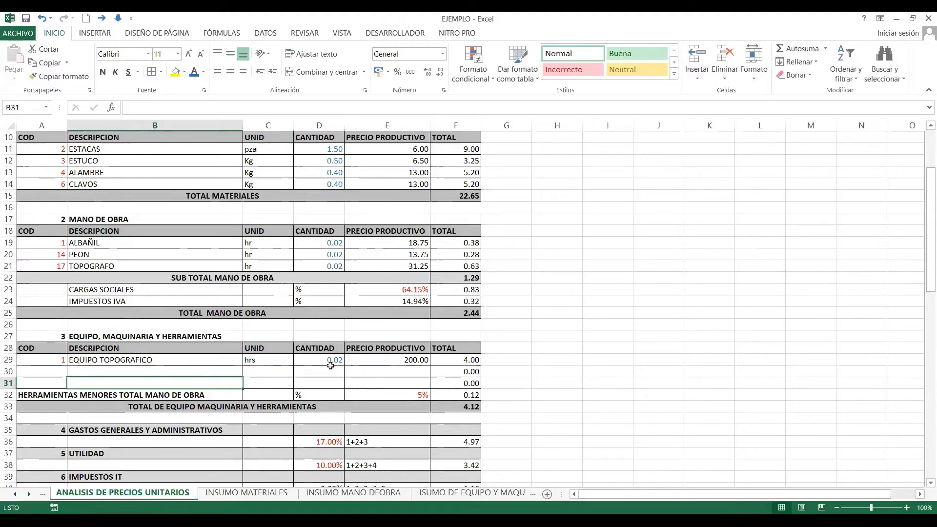
key(Home)
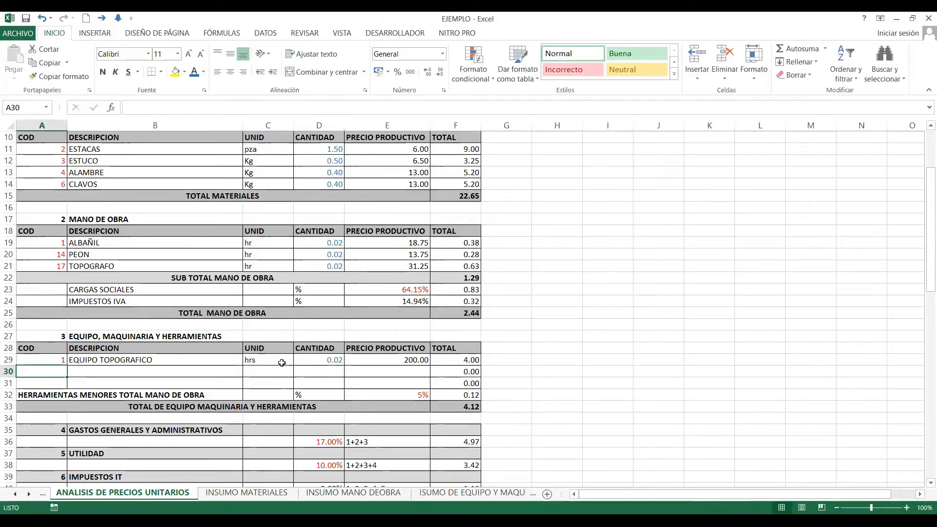
click(86, 362)
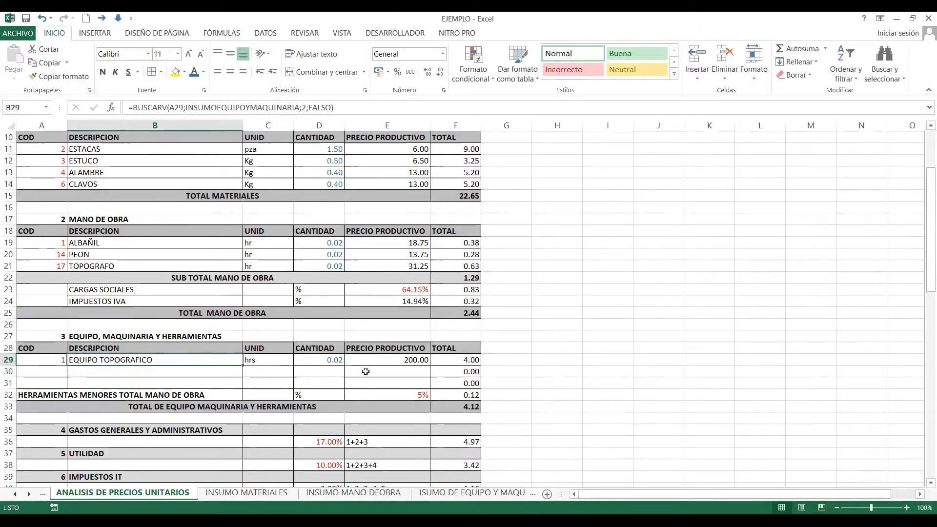
click(362, 372)
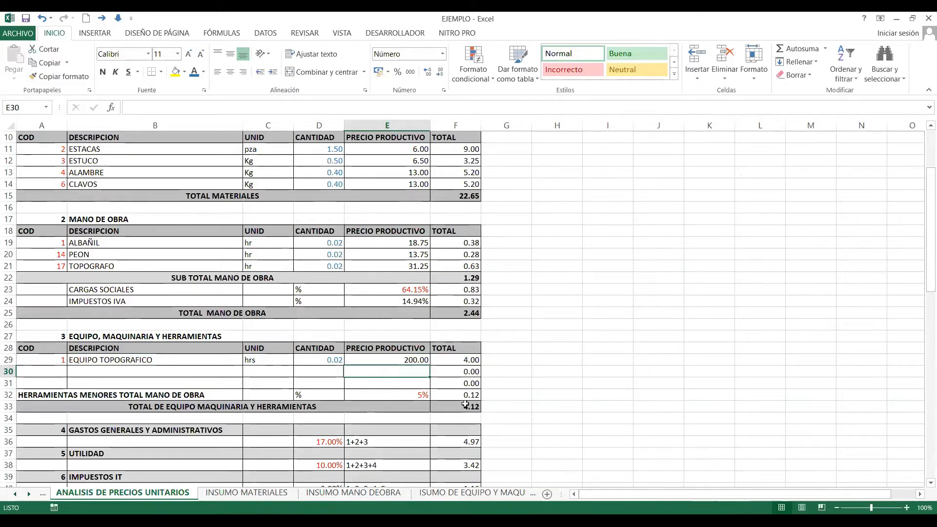
click(461, 383)
scroll(467, 406, down, 2)
click(467, 407)
click(446, 431)
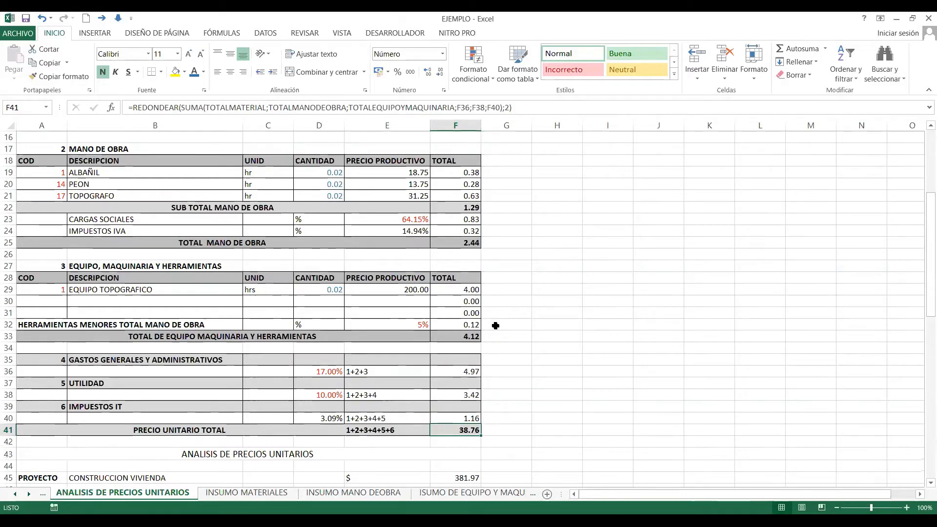
Step: Link the REPLANTEO Y TRAZADO unit price, E11 in PRESUPUESTO GENERAL, to F41 of ANALISIS DE PRECIOS UNITARIOS and undo the automatic column fill
scroll(247, 425, up, 4)
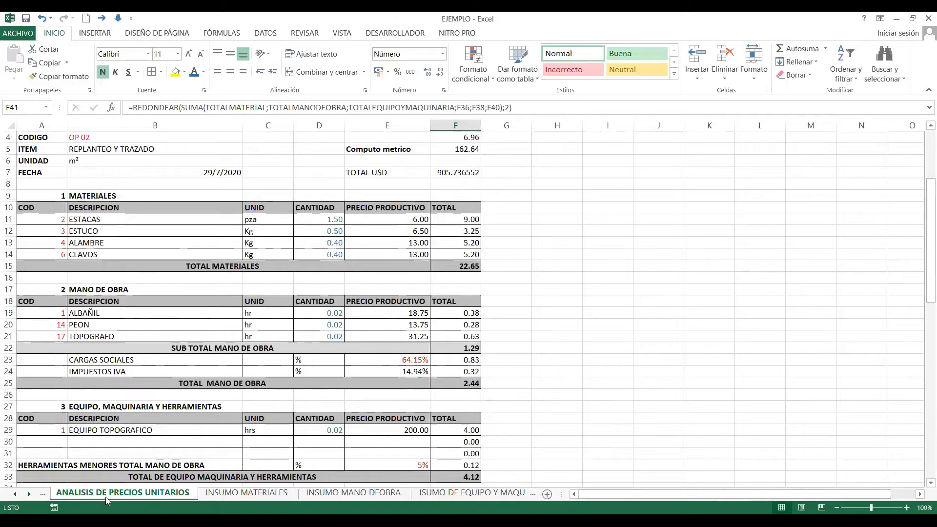
scroll(104, 496, up, 1)
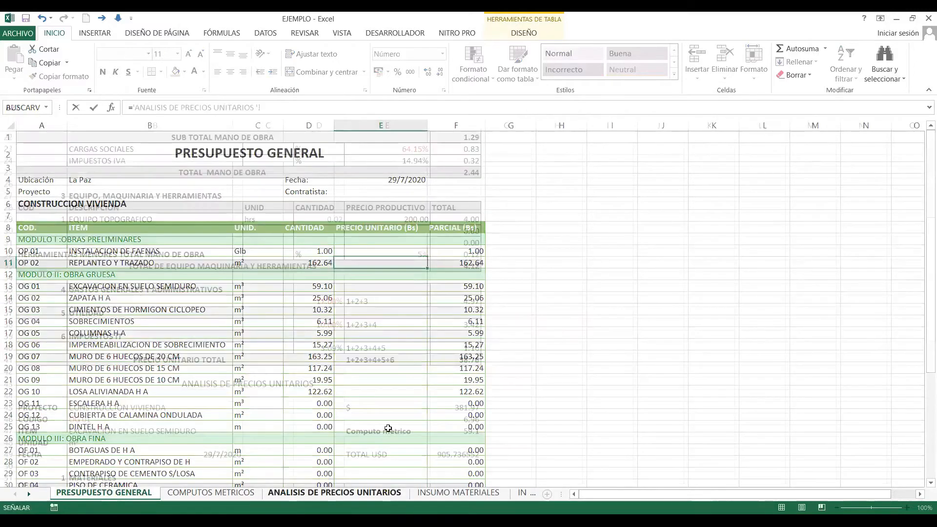
click(388, 492)
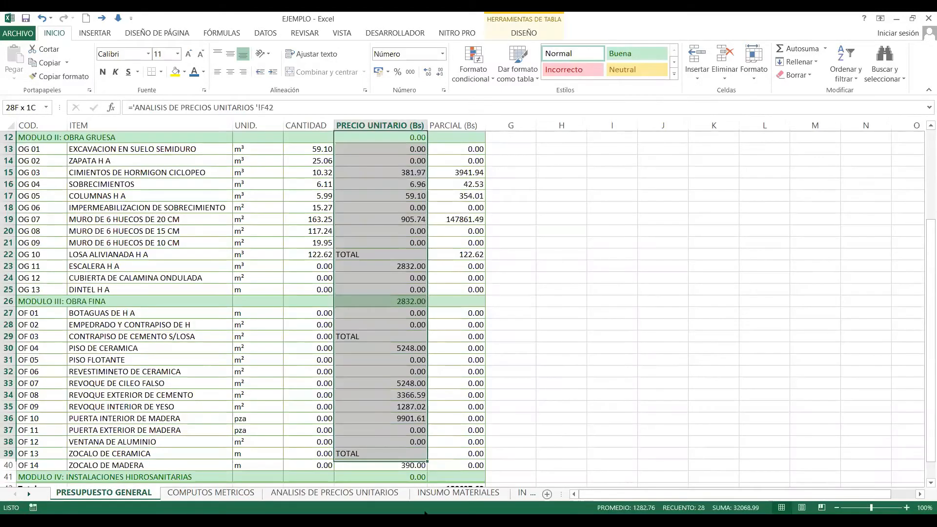
key(ctrl+z)
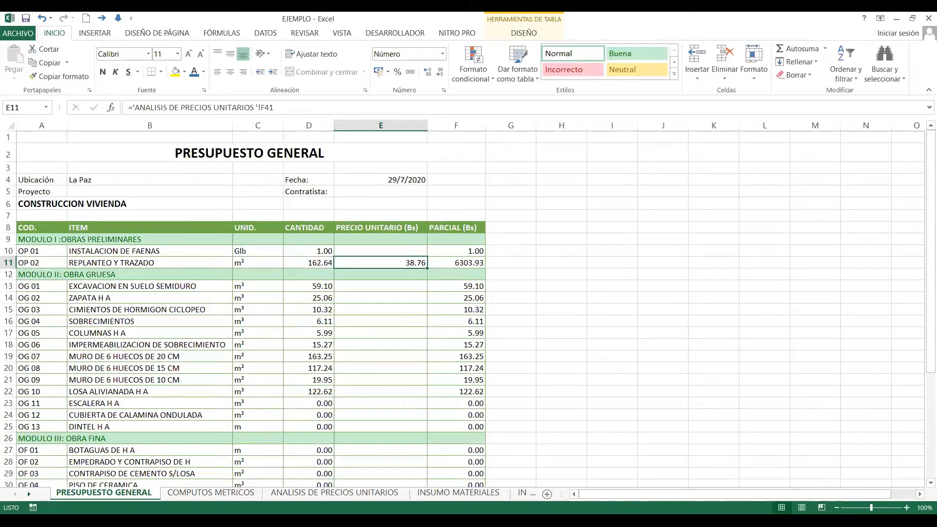
Step: Trace the budget's E11 price back to its source cell F41 and view the analysis sheet from its heading
key(ctrl+[)
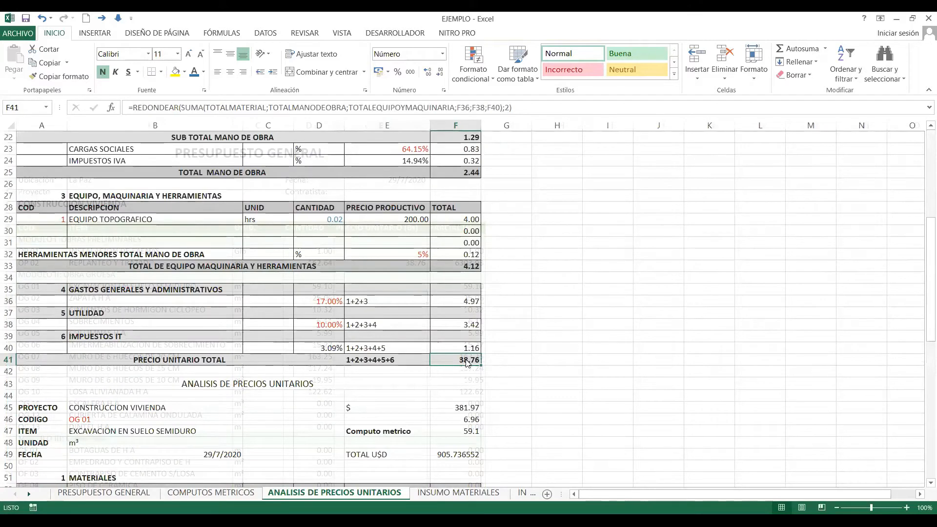
scroll(467, 364, up, 7)
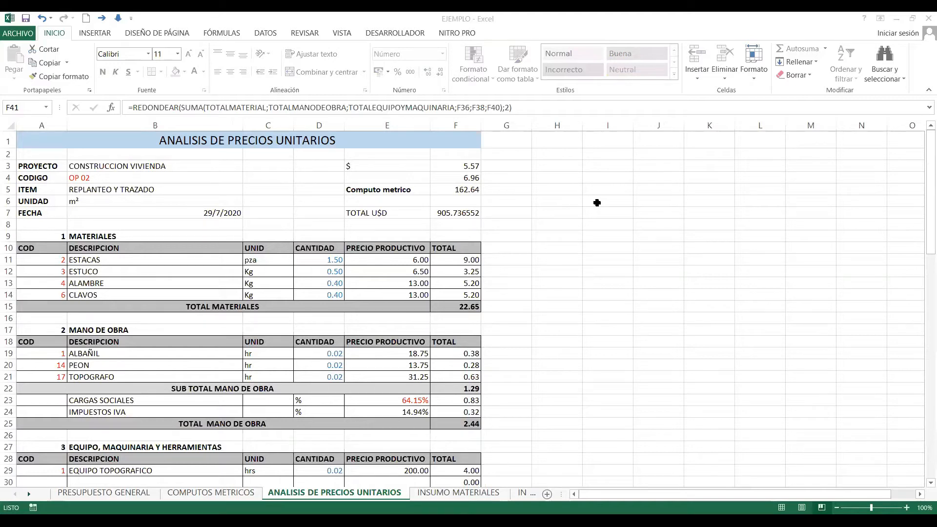
Step: View the Precios Unitarios - GMLP - 2007 workbook and switch to the PowerPoint slide on RENDIMIENTO MANO DE OBRA
key(alt+Tab)
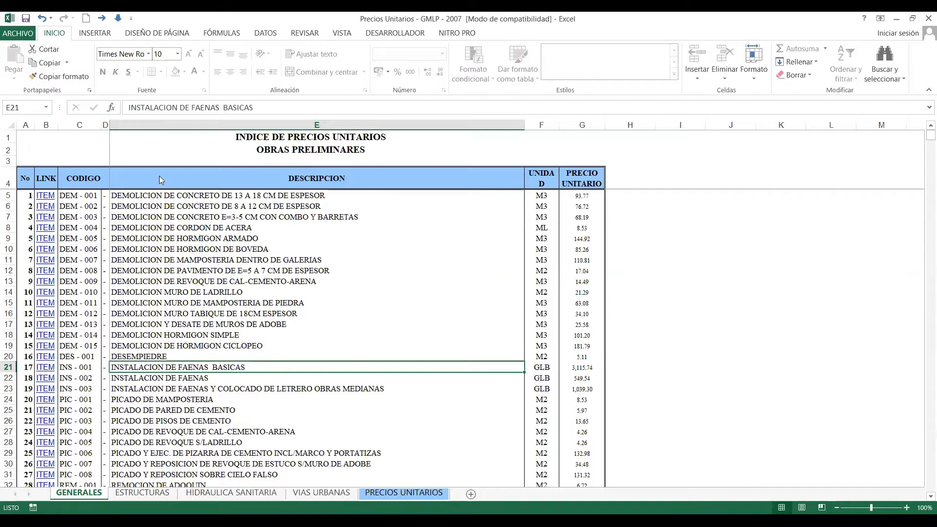
key(alt+Tab)
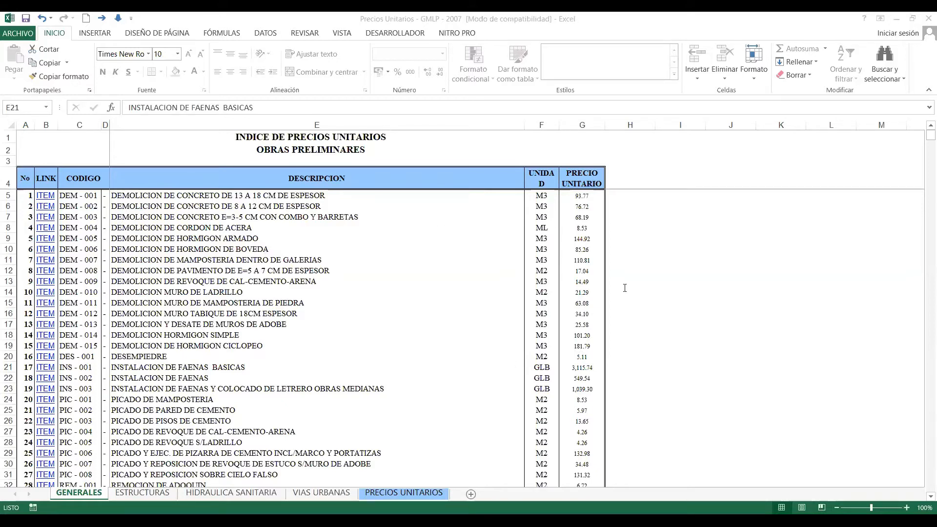
key(alt+Tab)
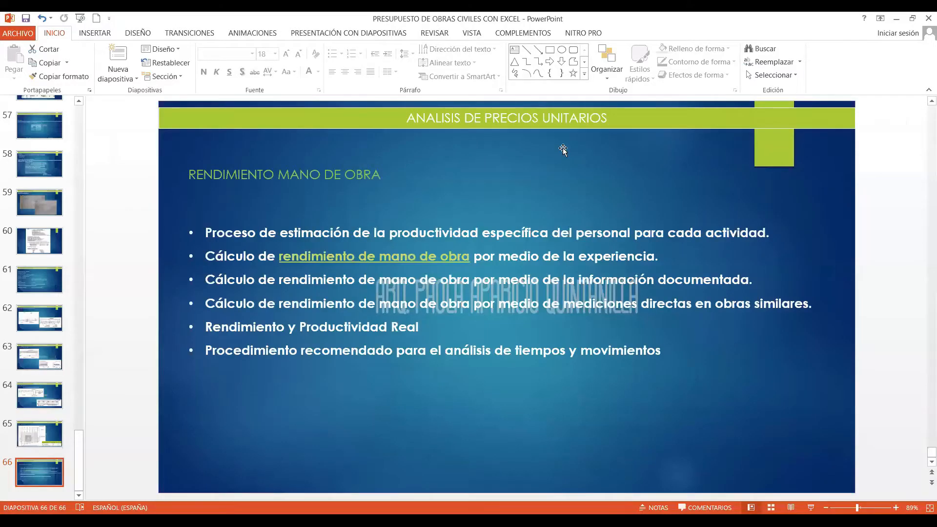
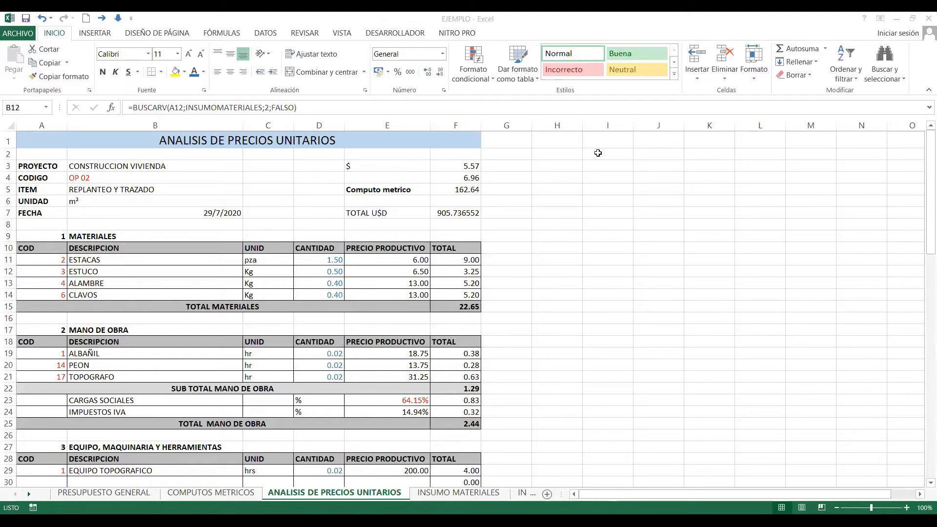
Step: Switch to the Precios Unitarios - GMLP - 2007 workbook and look through the GENERALES, ESTRUCTURAS, HIDRAULICA SANITARIA and VIAS URBANAS price indexes
key(alt+Tab)
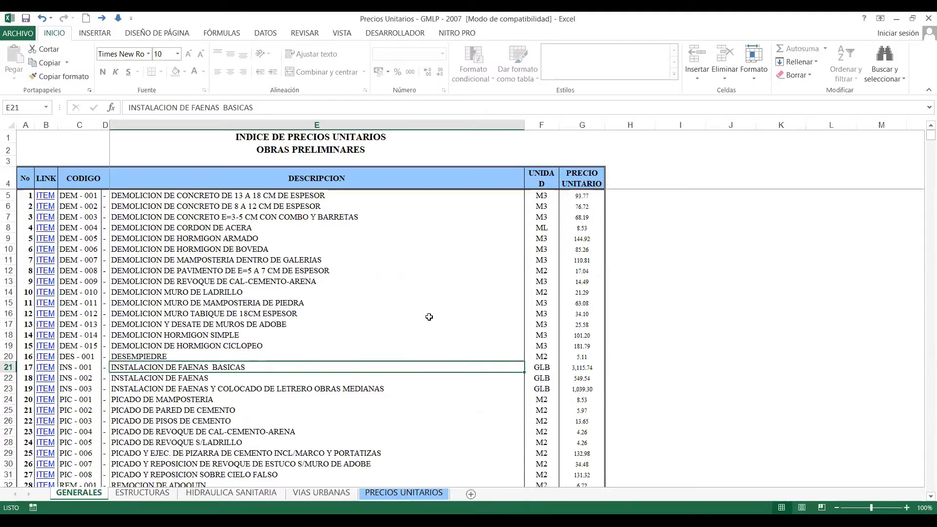
scroll(454, 342, down, 4)
scroll(909, 261, down, 6)
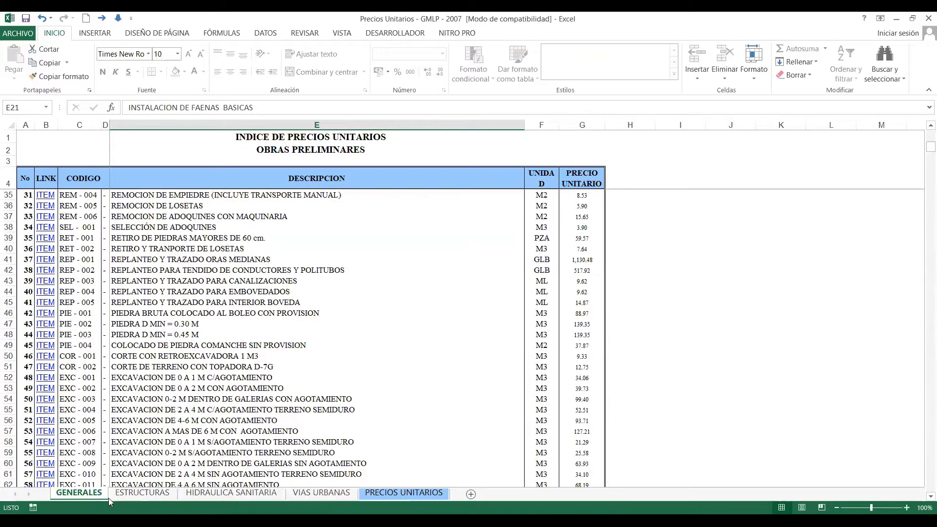
scroll(90, 502, down, 7)
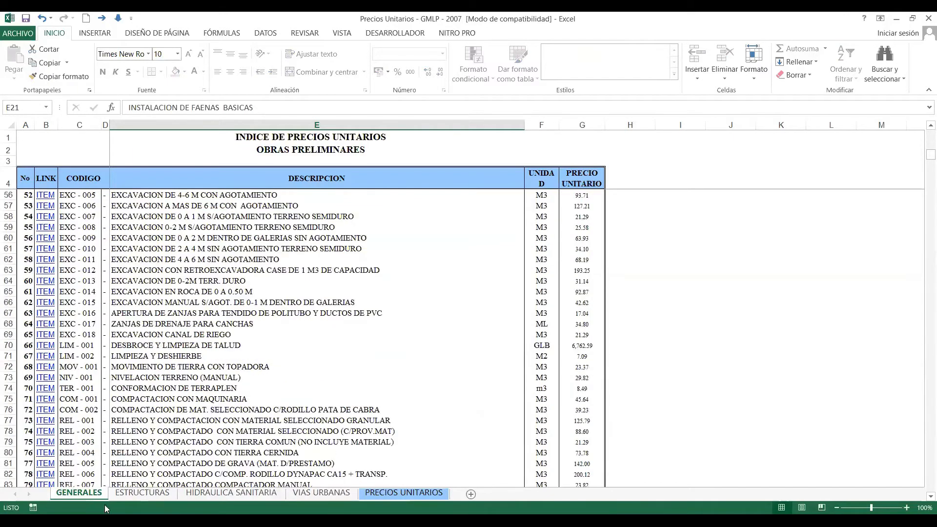
key(ctrl+Page_Down)
key(ctrl+Page_Down)
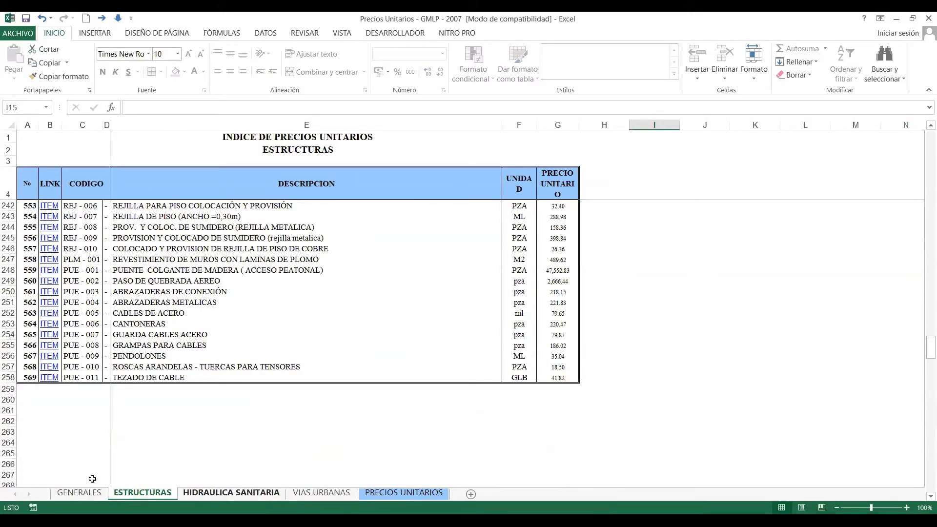
key(ctrl+Page_Down)
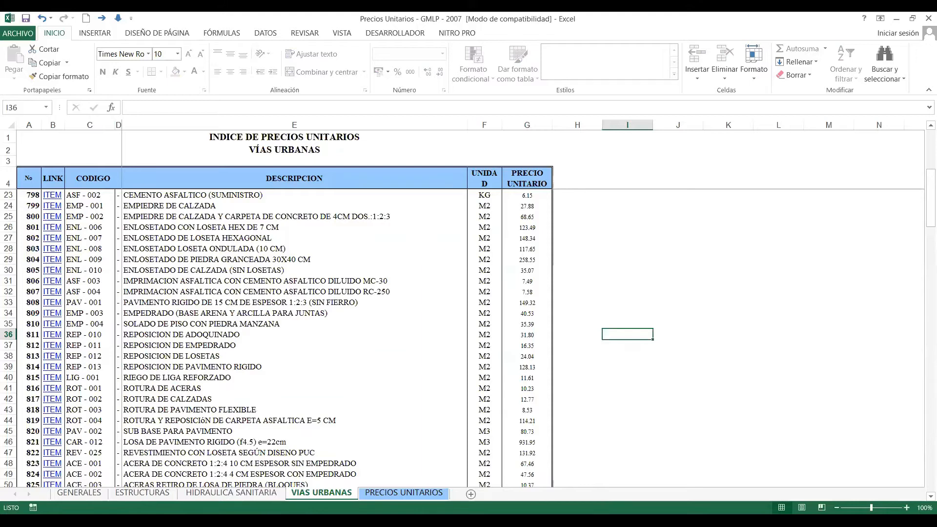
key(ctrl+Page_Up)
key(ctrl+Page_Up)
key(ctrl+Page_Up)
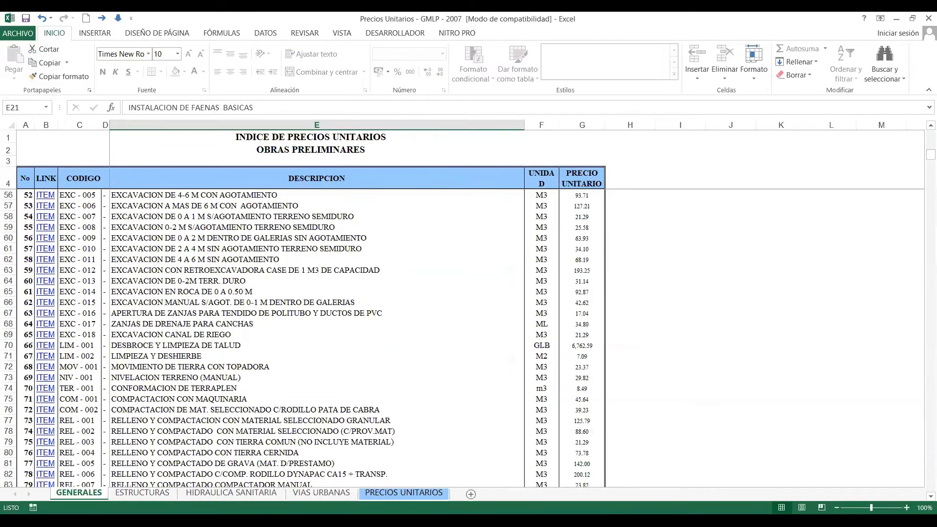
Step: Follow the ITEM link of LIM - 002 LIMPIEZA Y DESHIERBE to its analysis in the PRECIOS UNITARIOS sheet
click(42, 355)
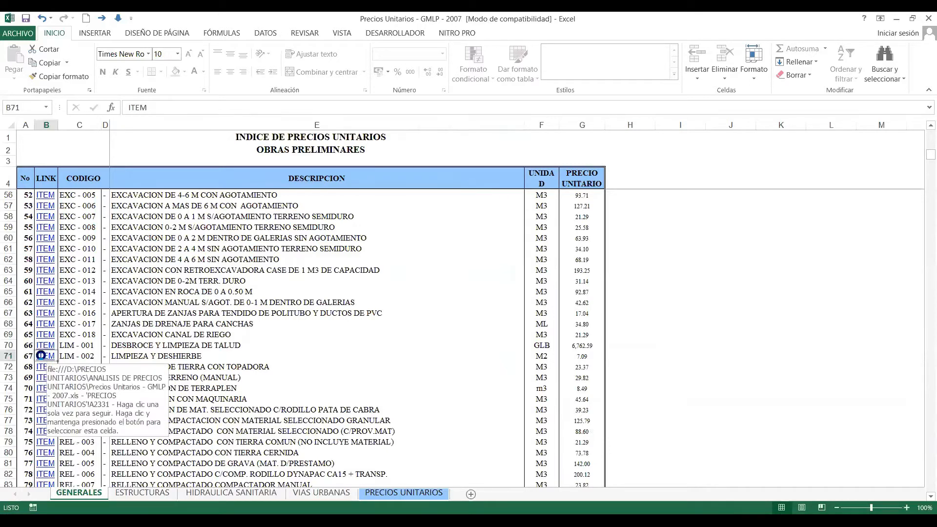
click(42, 355)
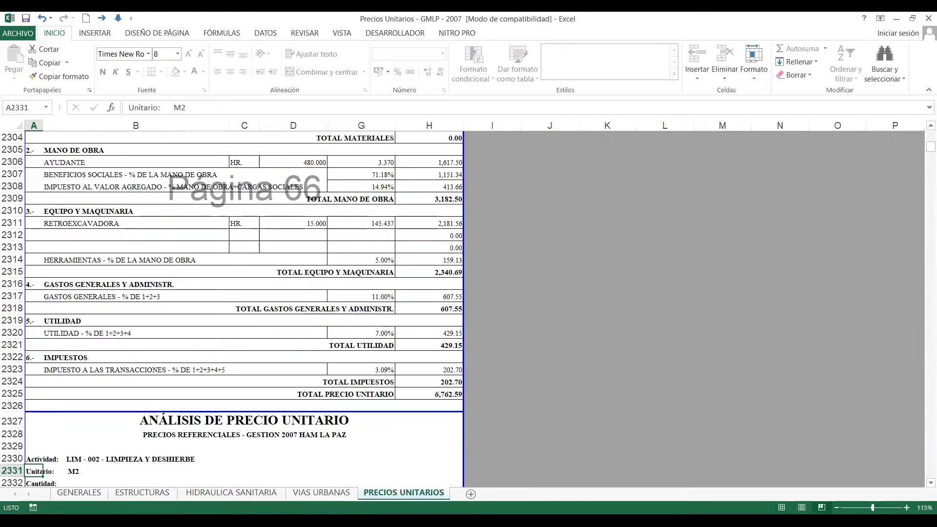
key(ctrl+Right)
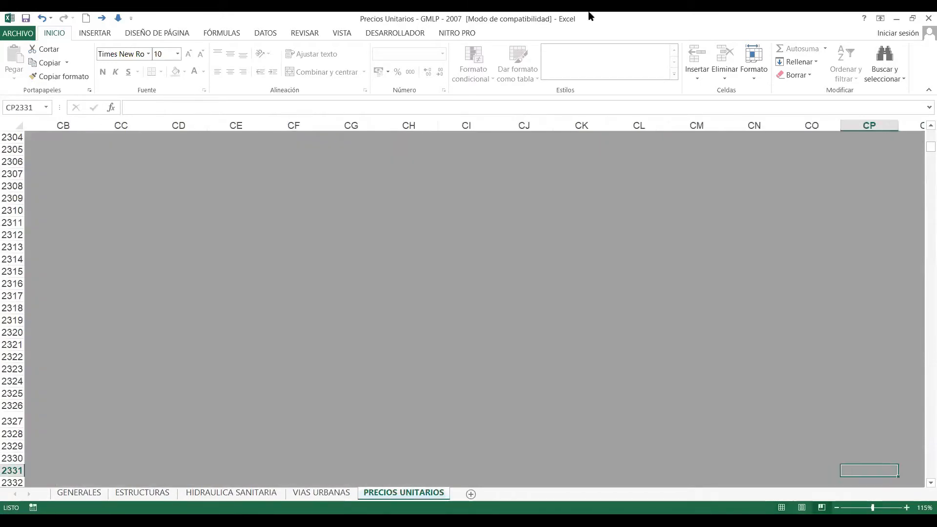
key(Right)
key(Right)
key(Left)
key(Left)
key(Left)
key(Left)
key(Left)
key(Left)
key(Left)
key(Left)
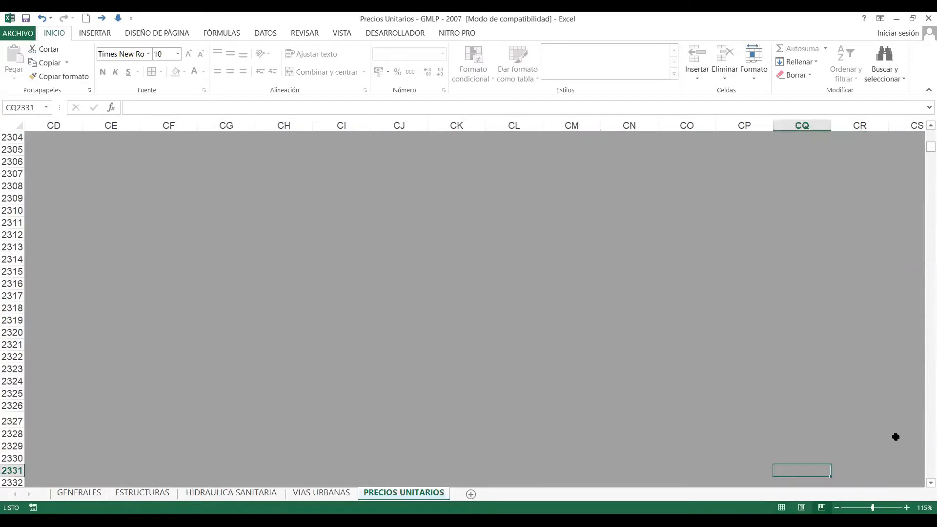
key(Left)
key(Left)
key(Left)
key(Left)
key(Left)
key(Left)
key(Left)
key(Left)
key(Left)
key(Left)
key(Left)
key(Left)
key(Left)
key(Left)
key(Left)
key(Left)
key(Left)
key(Left)
key(Left)
key(Left)
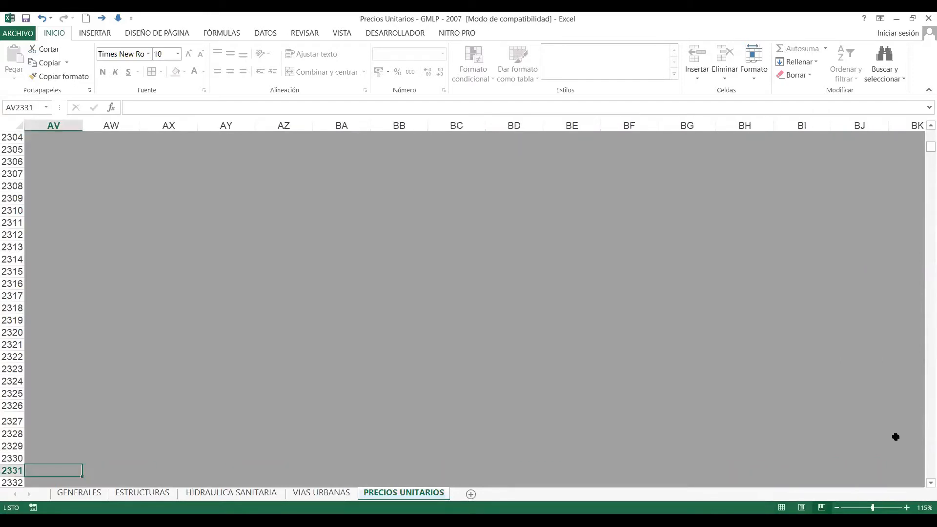
Step: Return to the GENERALES index and view the unit price analysis of MOV - 001 MOVIMIENTO DE TIERRA CON TOPADORA
ctrl+click(98, 494)
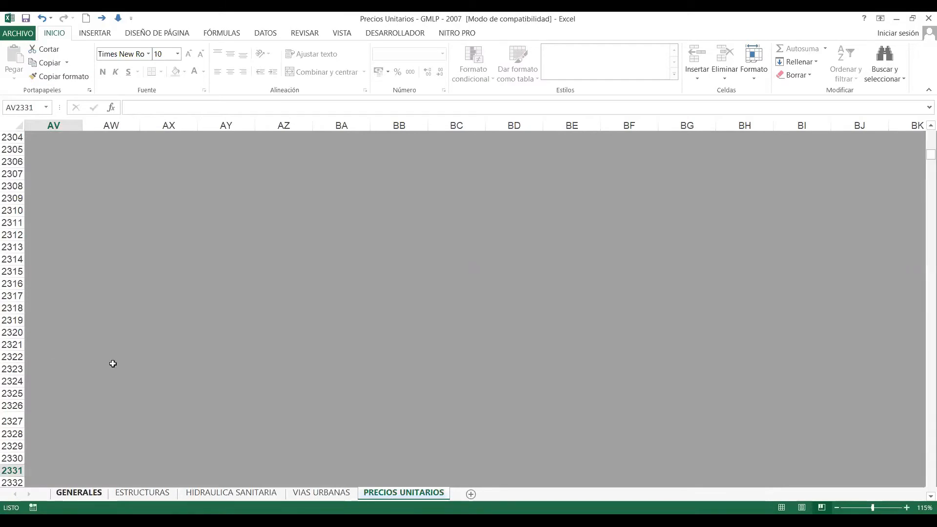
key(Home)
key(Page_Down)
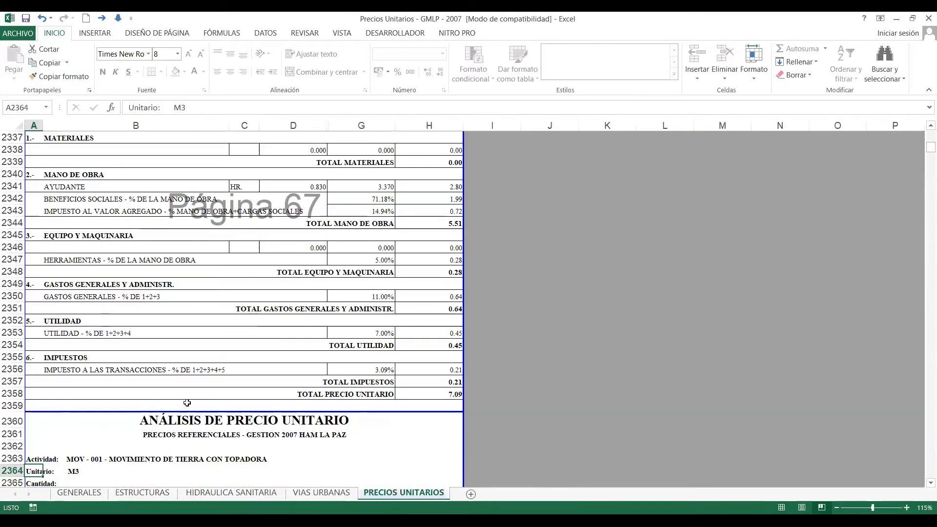
scroll(187, 403, down, 6)
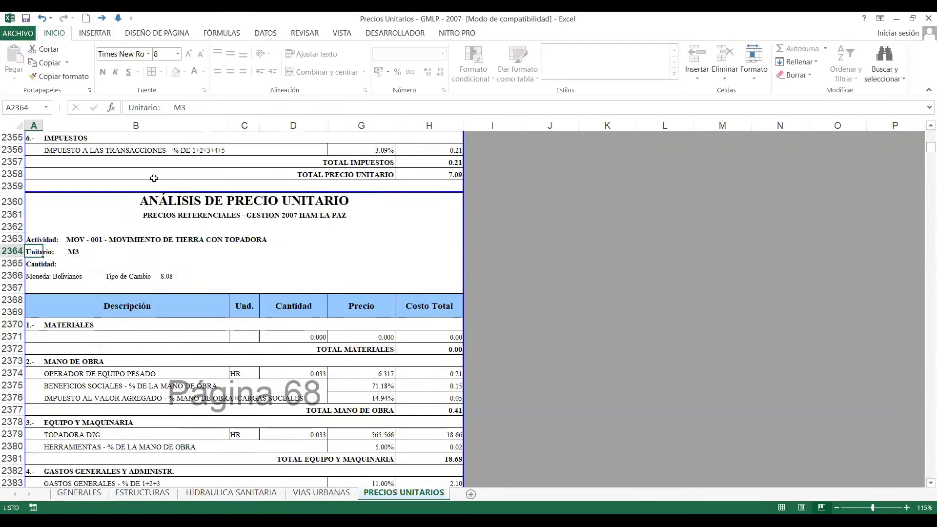
scroll(251, 291, down, 3)
scroll(251, 291, up, 3)
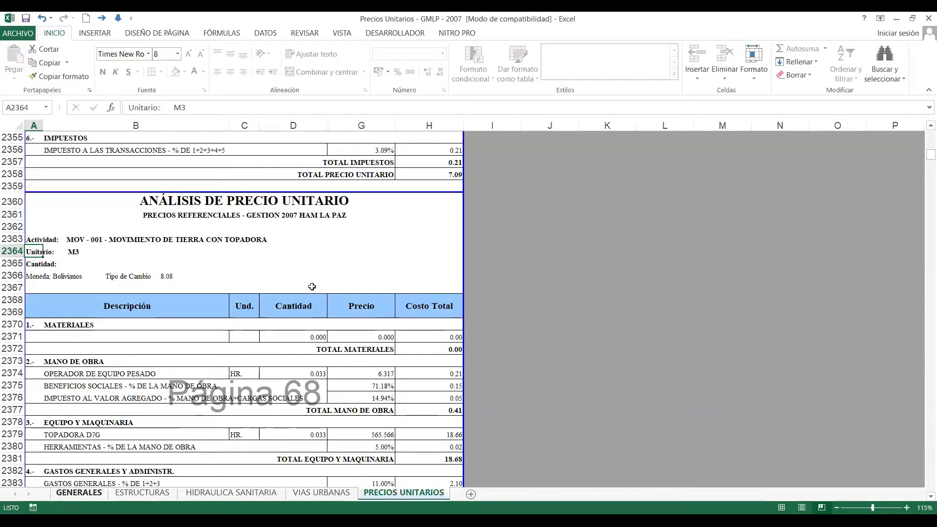
Step: Look over the GENERALES index again and reopen the MOV - 001 analysis through its link, viewing it down to TOTAL PRECIO UNITARIO
key(alt+Left)
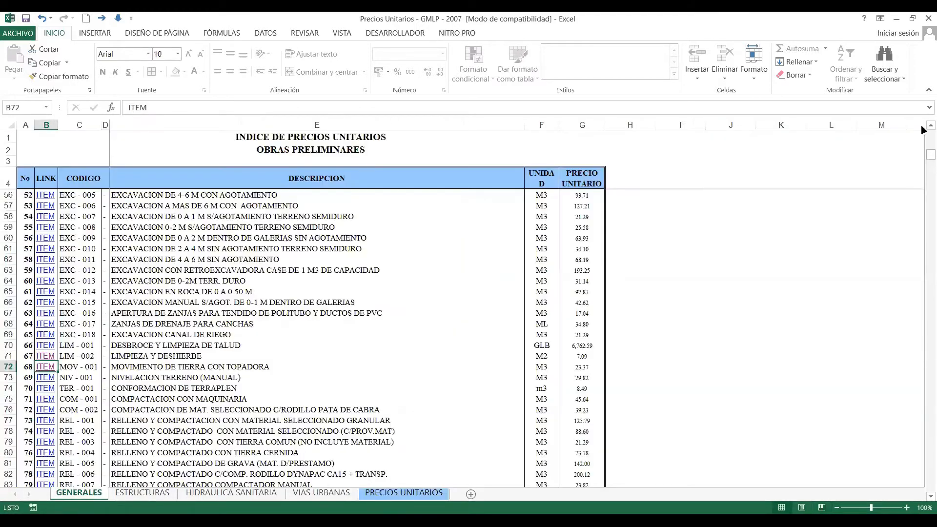
scroll(159, 428, up, 17)
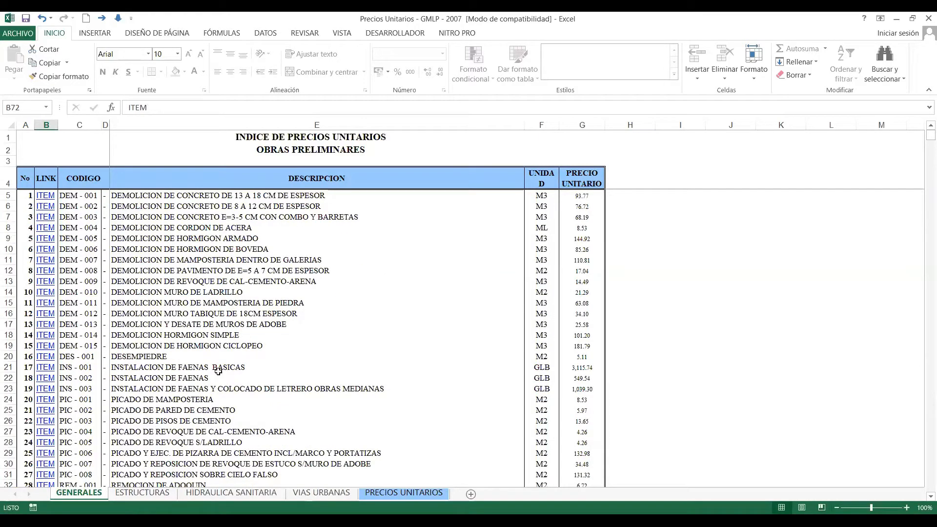
scroll(196, 406, down, 15)
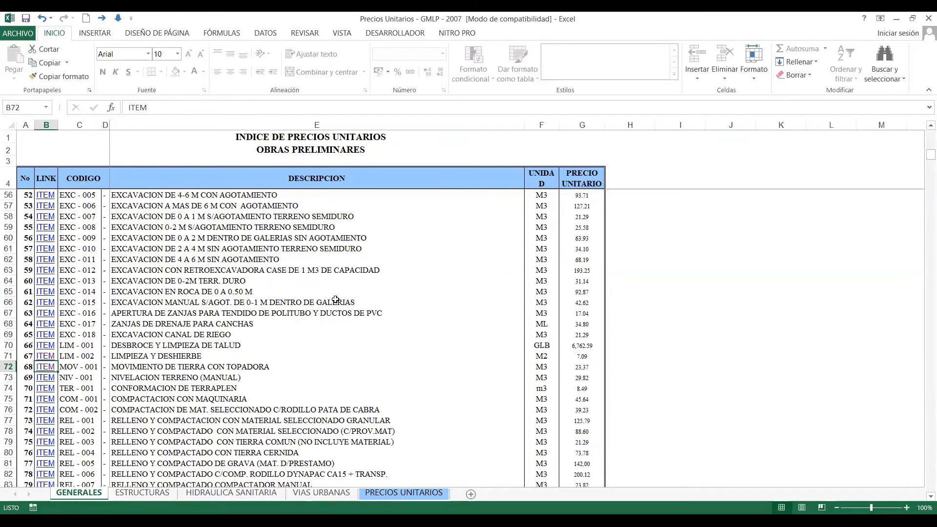
click(46, 364)
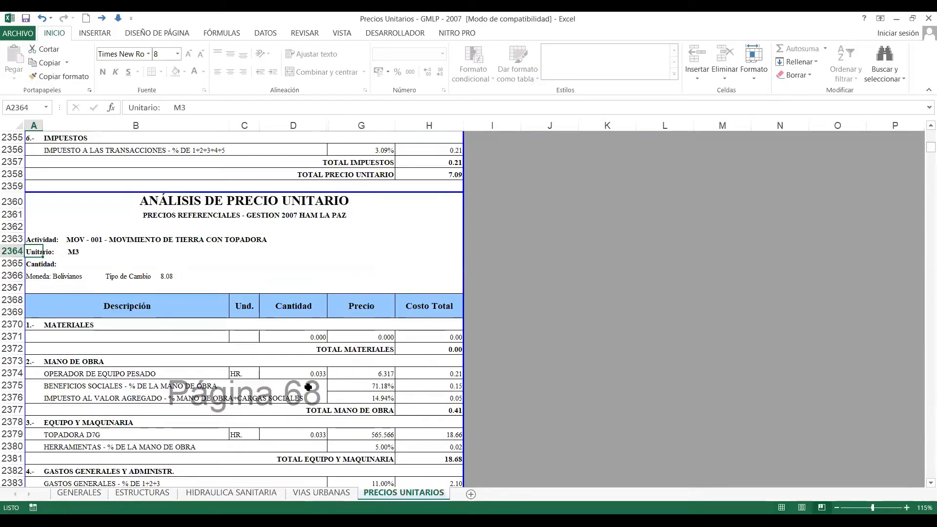
scroll(351, 379, down, 1)
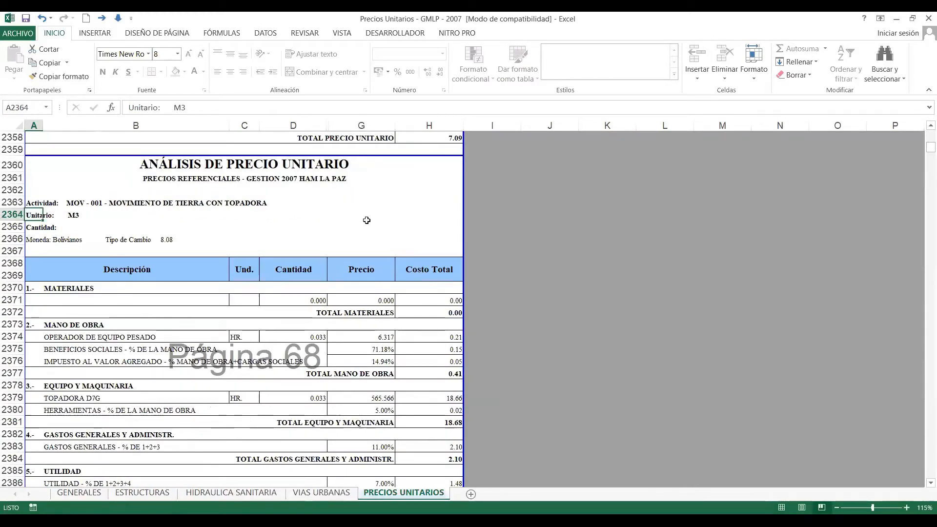
scroll(367, 218, down, 3)
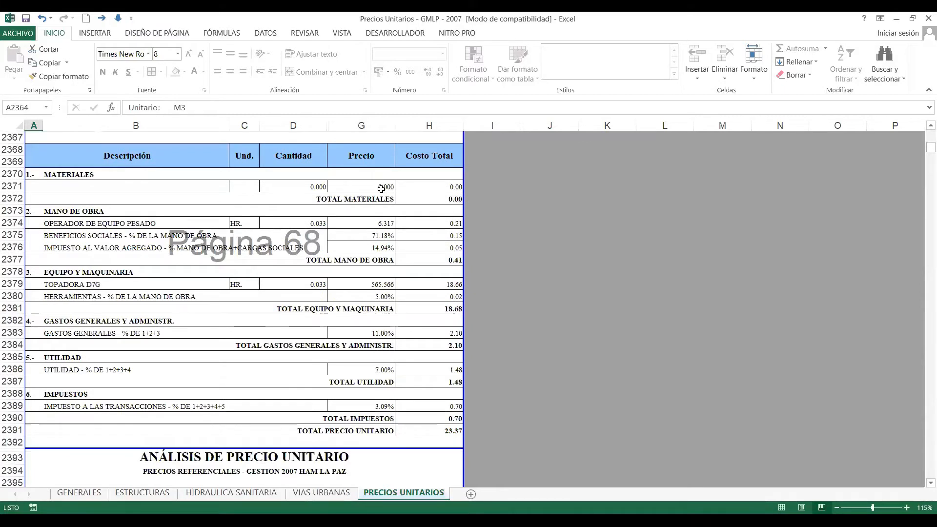
Step: Examine the materials price and the OPERADOR DE EQUIPO PESADO price and quantity in the MOV - 001 analysis
click(382, 188)
click(381, 225)
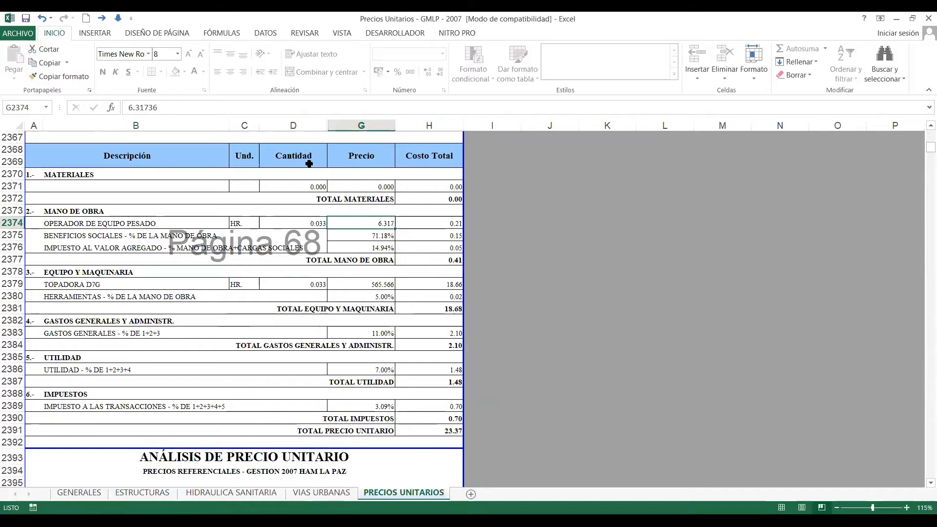
click(318, 224)
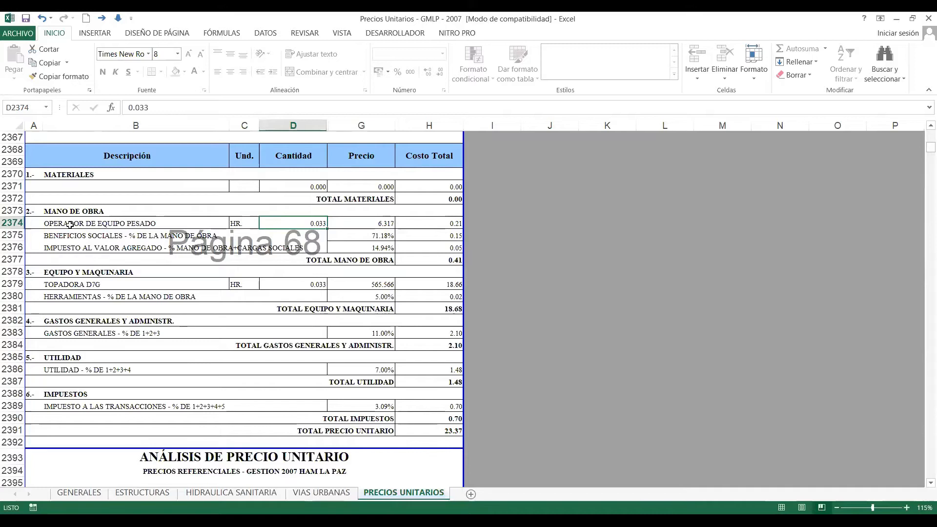
scroll(195, 238, up, 1)
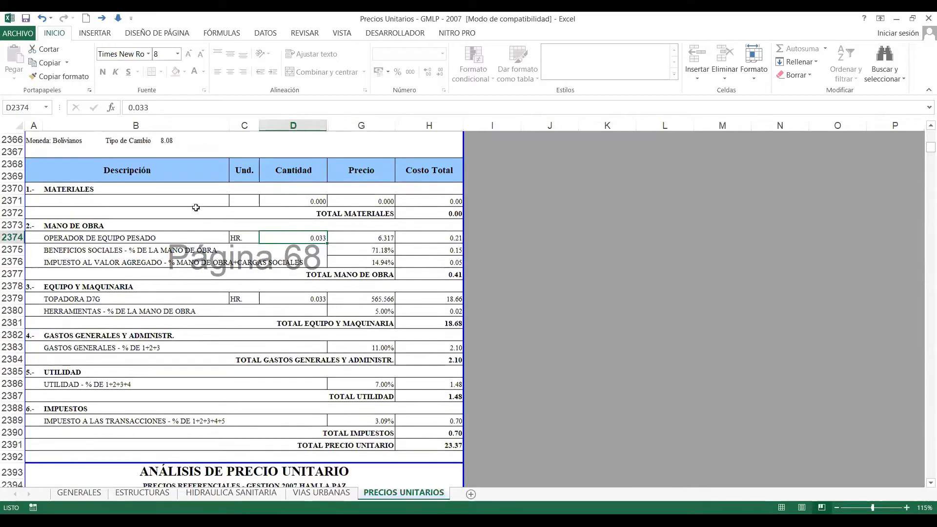
scroll(67, 276, up, 2)
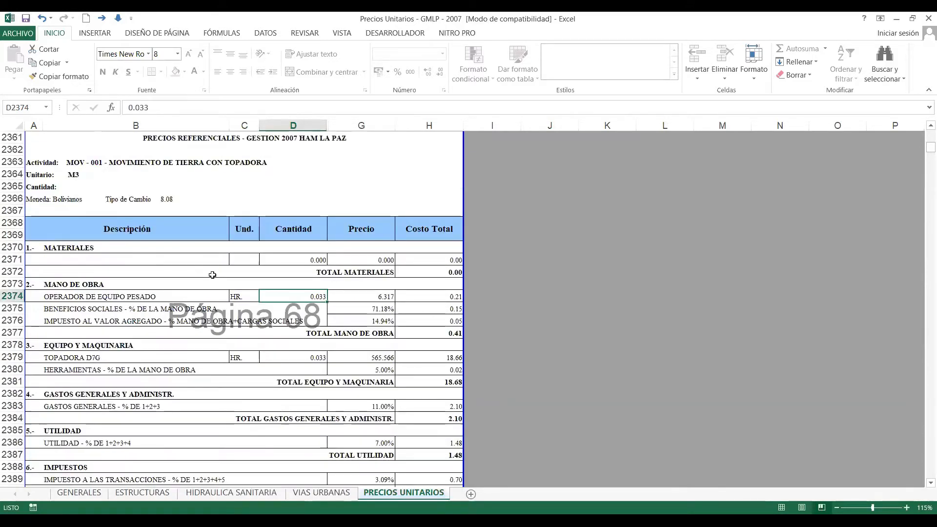
Step: Inspect the BENEFICIOS SOCIALES and IMPUESTO AL VALOR AGREGADO percentages, plus the operator and TOPADORA D7G quantities, in the MOV - 001 analysis
scroll(381, 273, down, 1)
click(378, 272)
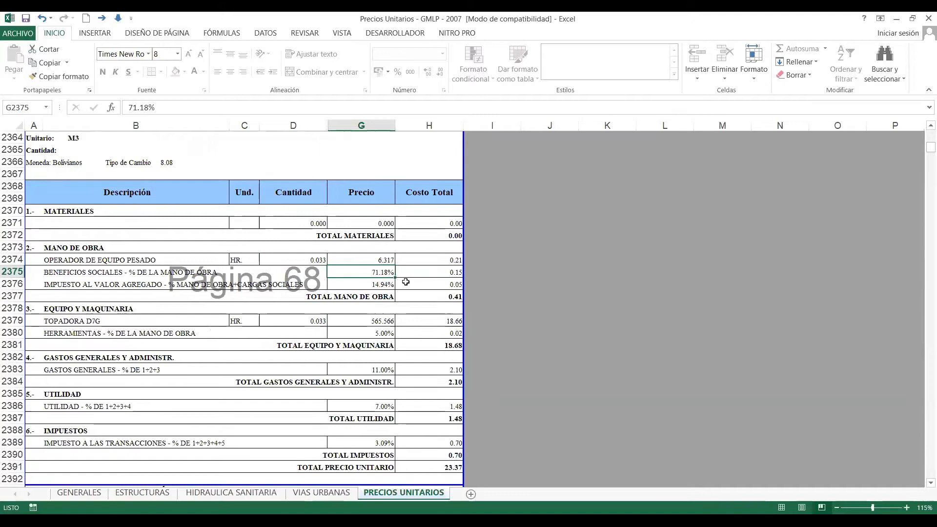
click(375, 284)
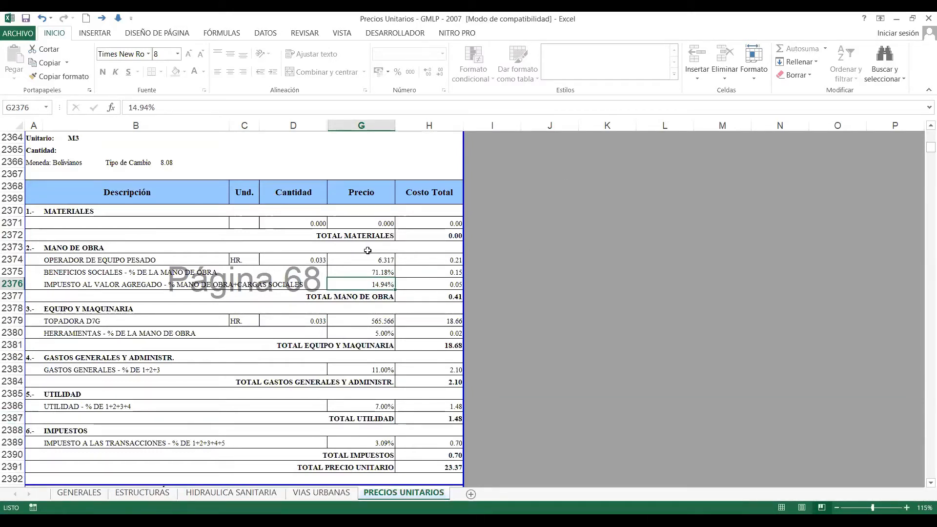
click(317, 259)
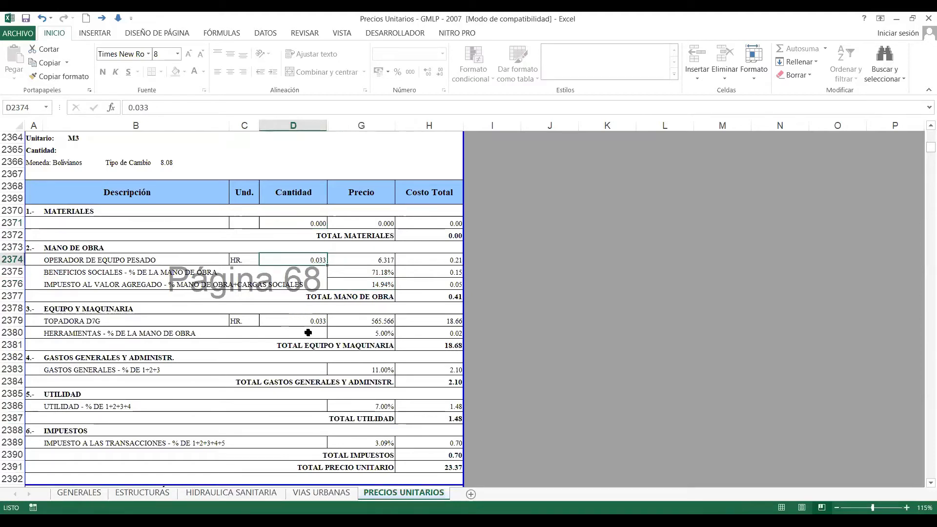
click(312, 316)
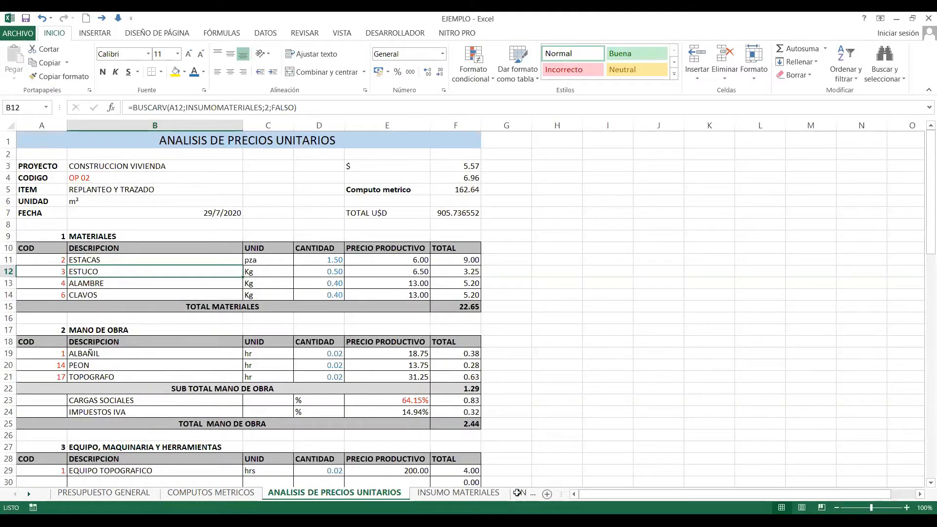
Step: View the ISUMO DE EQUIPO Y MAQUINARIAS table in the EJEMPLO workbook and go to the INSUMO MATERIALES sheet
click(520, 494)
key(ctrl+Page_Down)
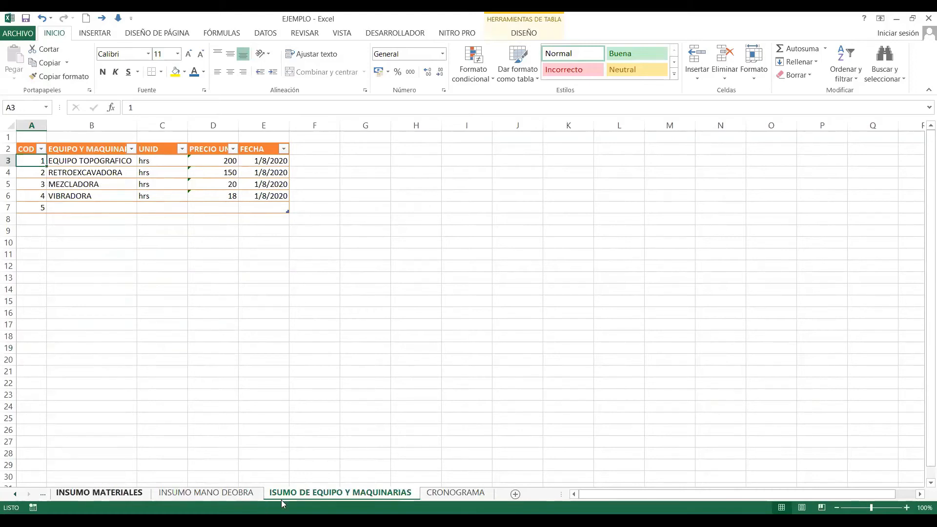
click(109, 494)
key(ctrl+Page_Down)
key(ctrl+Page_Up)
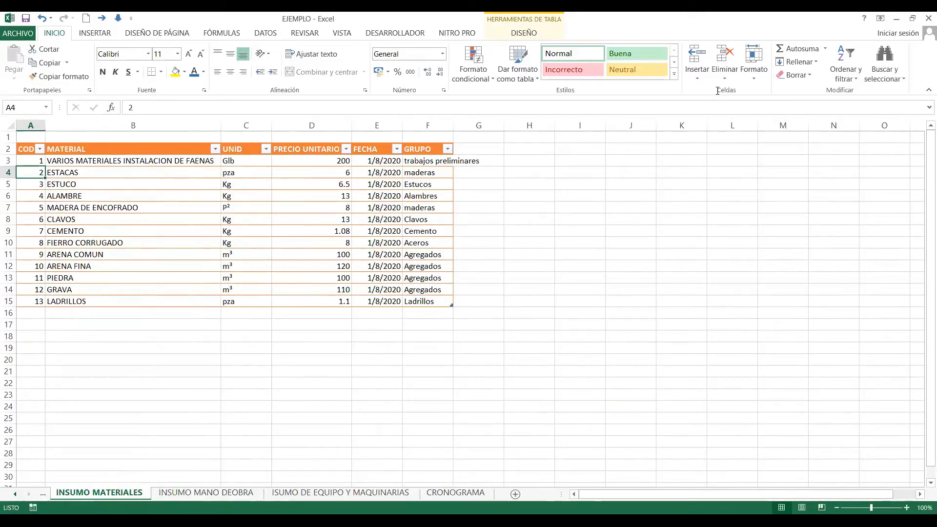
Step: Examine the material names, units, unit prices and groups in the INSUMO MATERIALES table
click(332, 270)
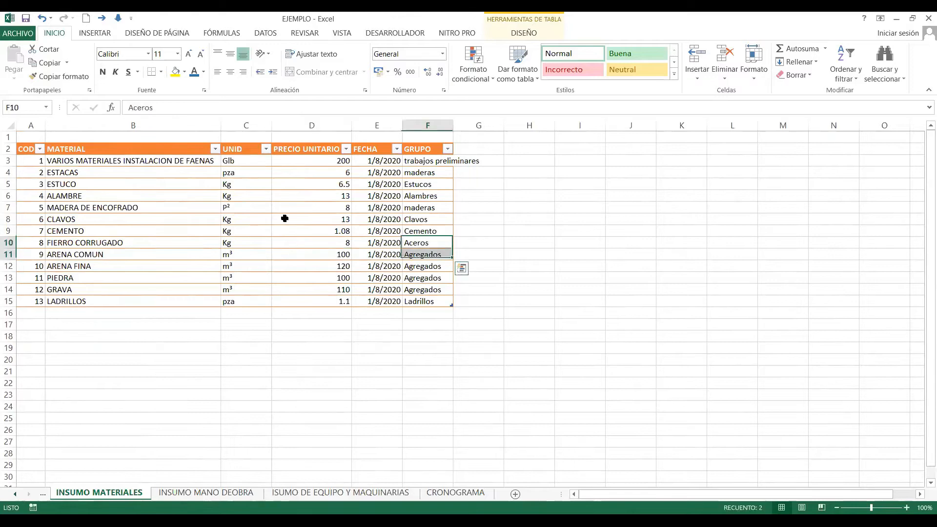
click(218, 266)
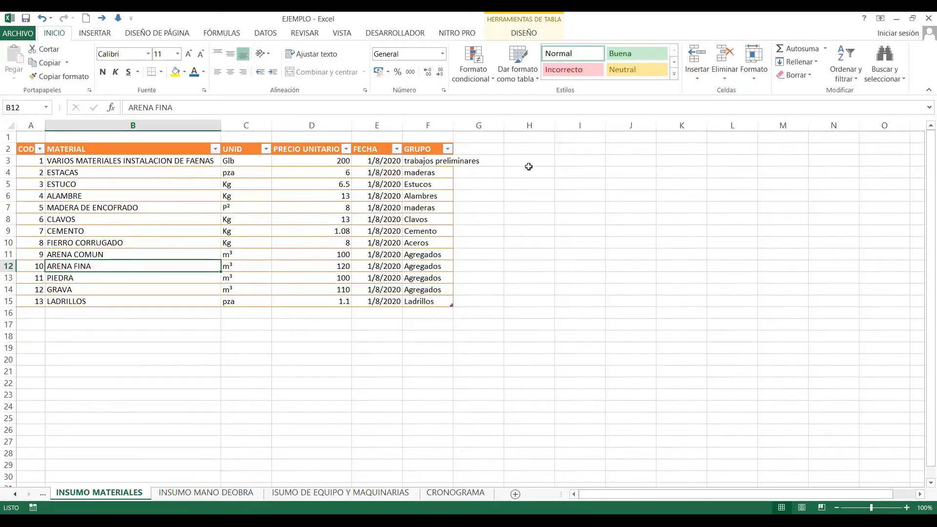
drag(344, 217, 348, 227)
click(204, 215)
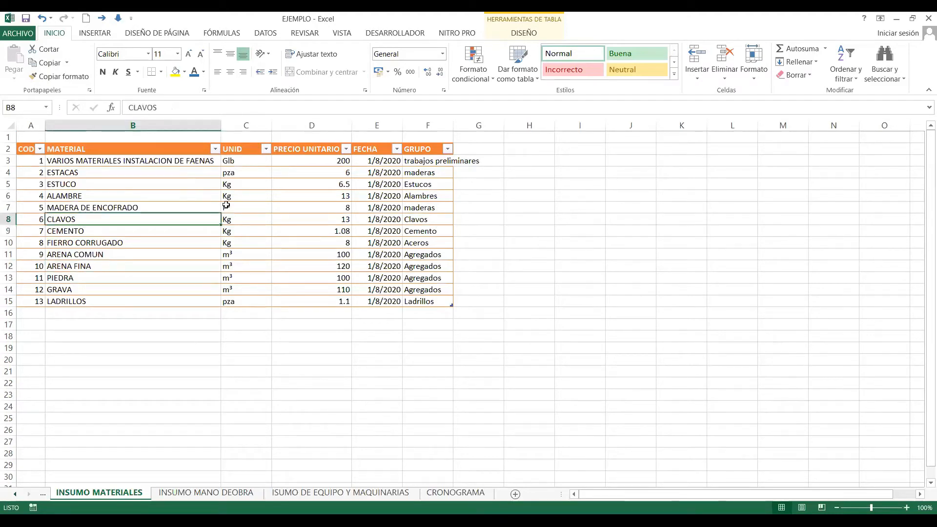
click(226, 205)
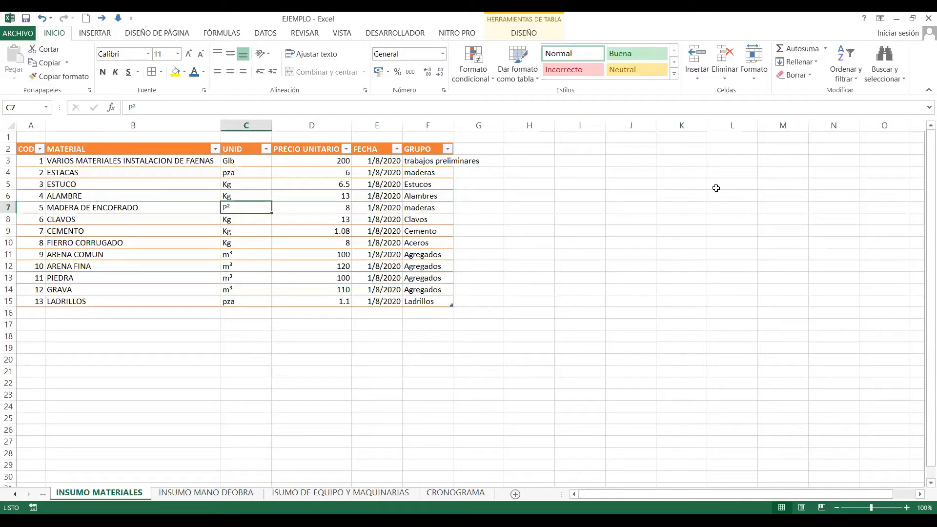
Step: Examine the unit prices of FIERRO CORRUGADO, PIEDRA, ALAMBRE and CLAVOS in the materials table
click(416, 360)
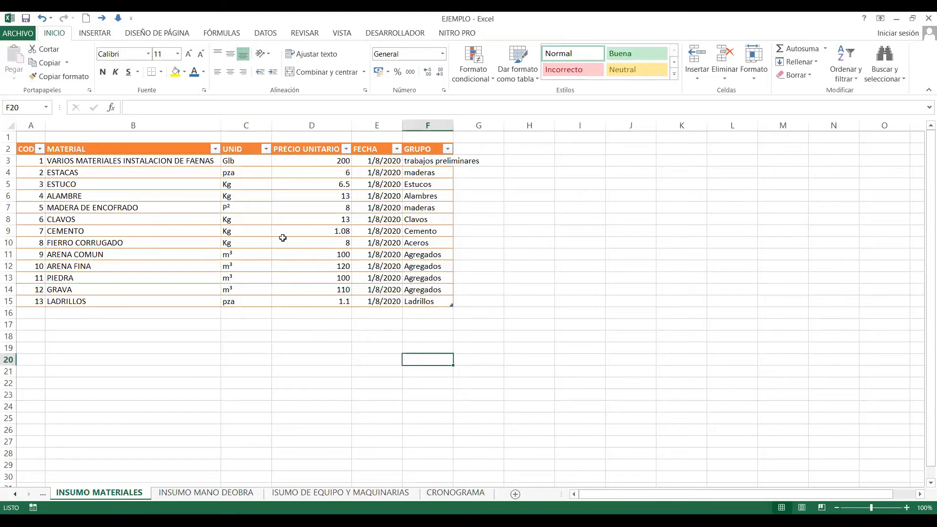
click(542, 230)
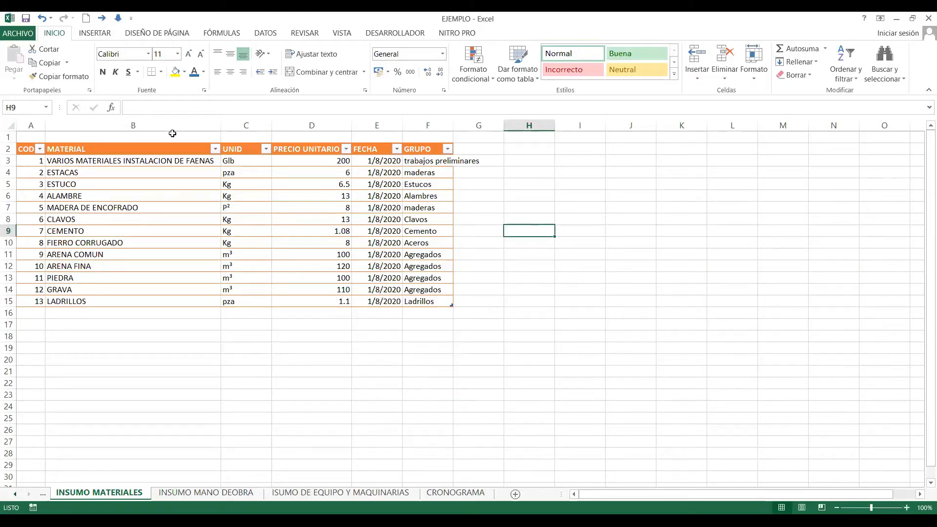
click(302, 236)
click(130, 244)
click(280, 184)
click(324, 244)
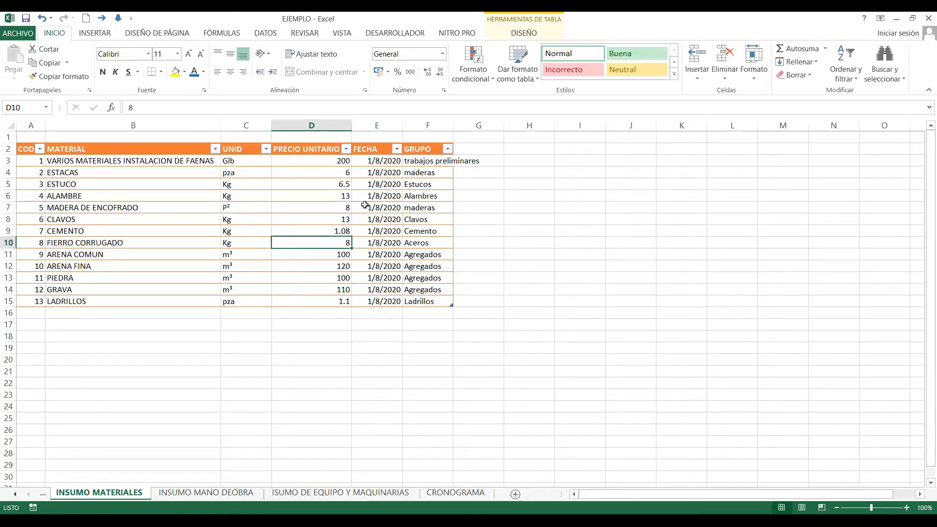
click(313, 278)
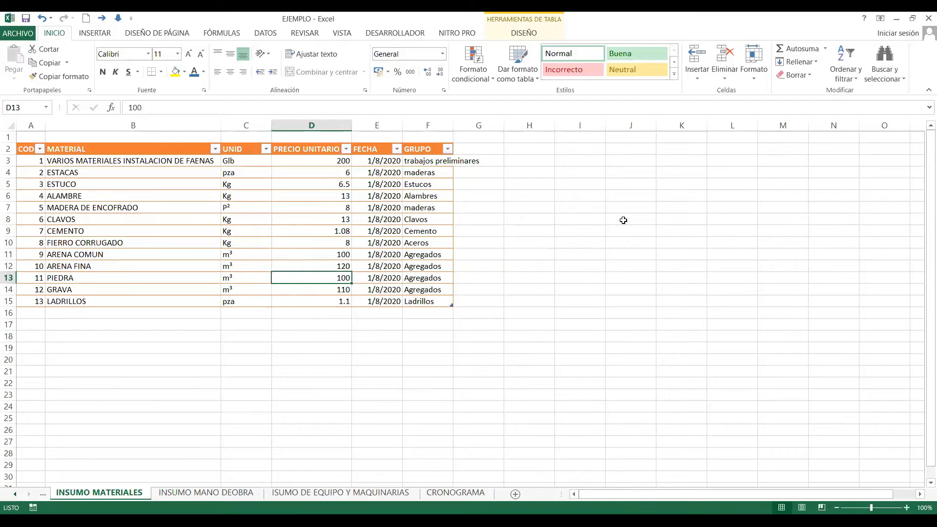
click(315, 196)
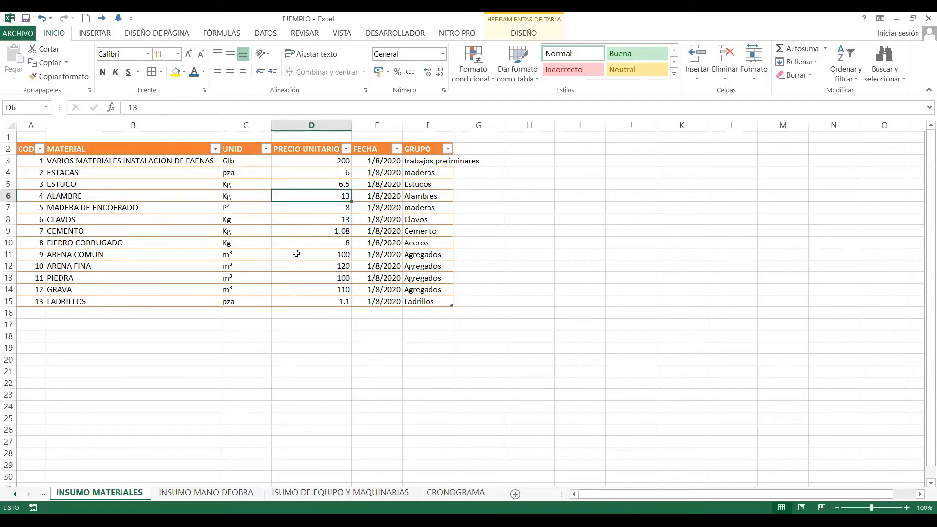
click(313, 220)
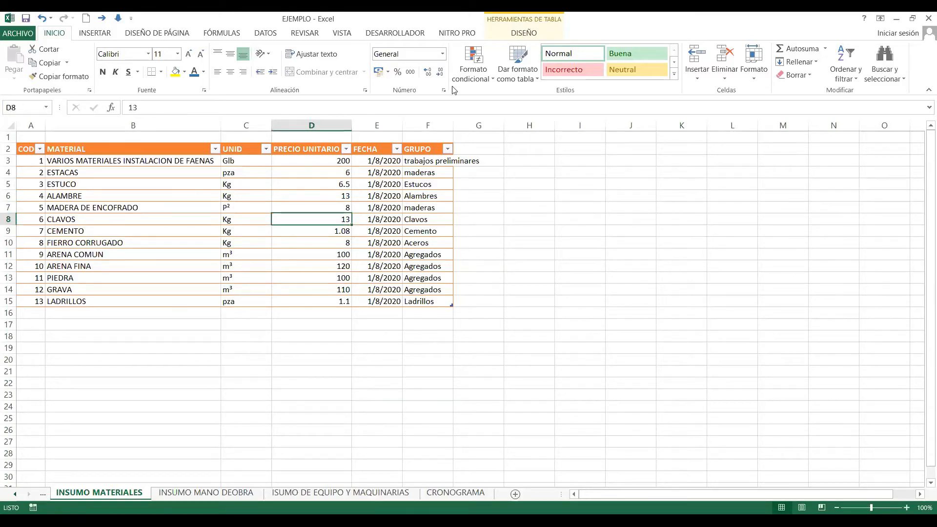
click(532, 34)
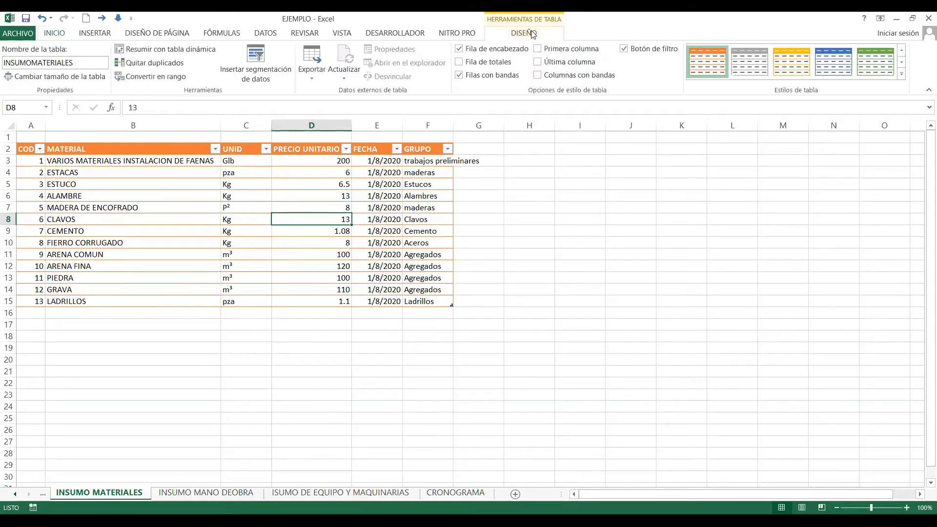
click(273, 34)
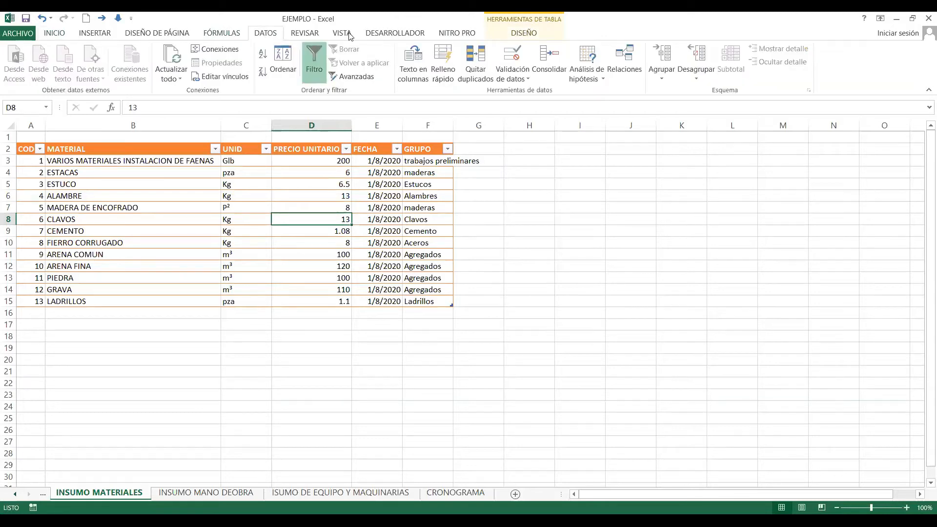
click(188, 35)
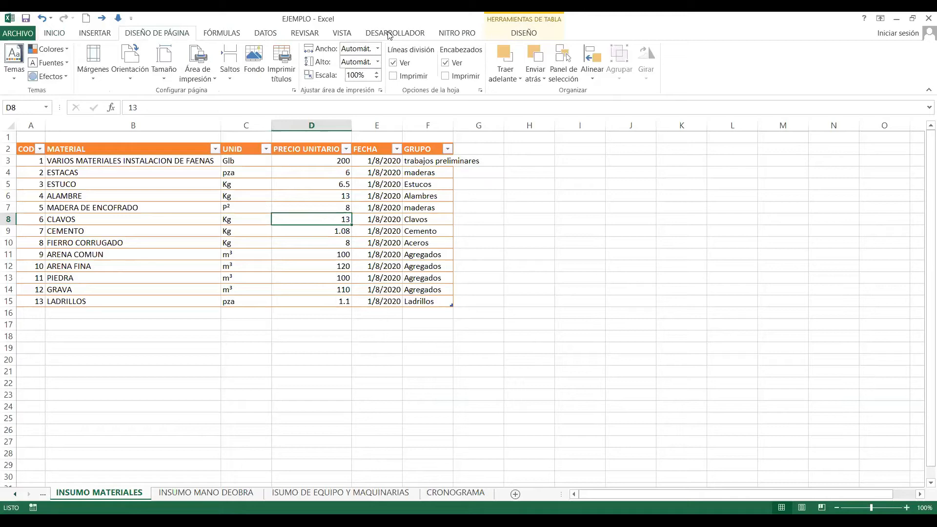
scroll(348, 35, down, 3)
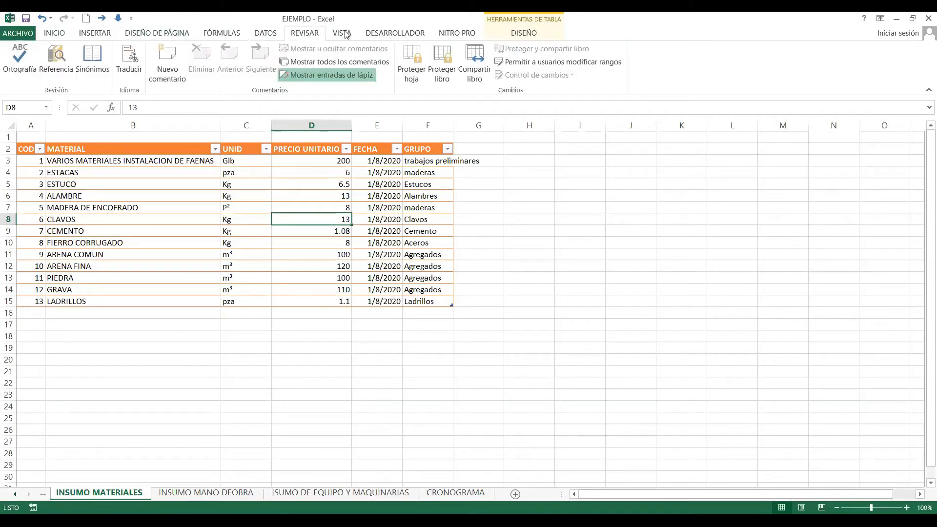
scroll(53, 52, down, 4)
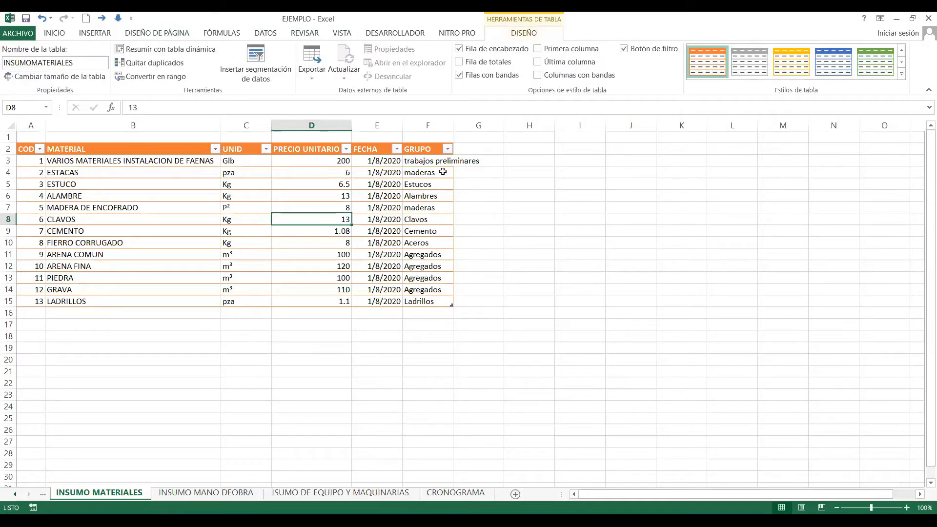
Step: Create a pivot table from the INSUMOMATERIALES table, placed at cell H4 of the existing INSUMO MATERIALES sheet
click(370, 195)
click(347, 254)
click(249, 181)
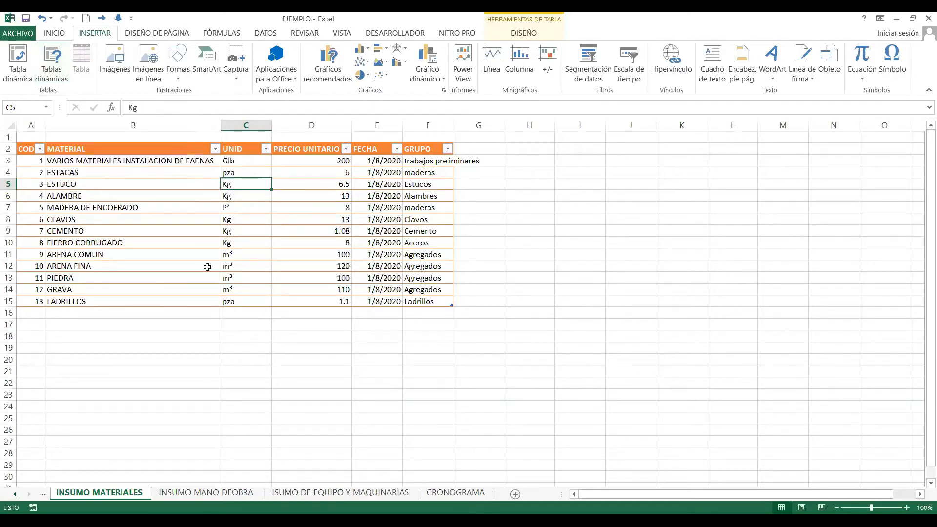
click(22, 61)
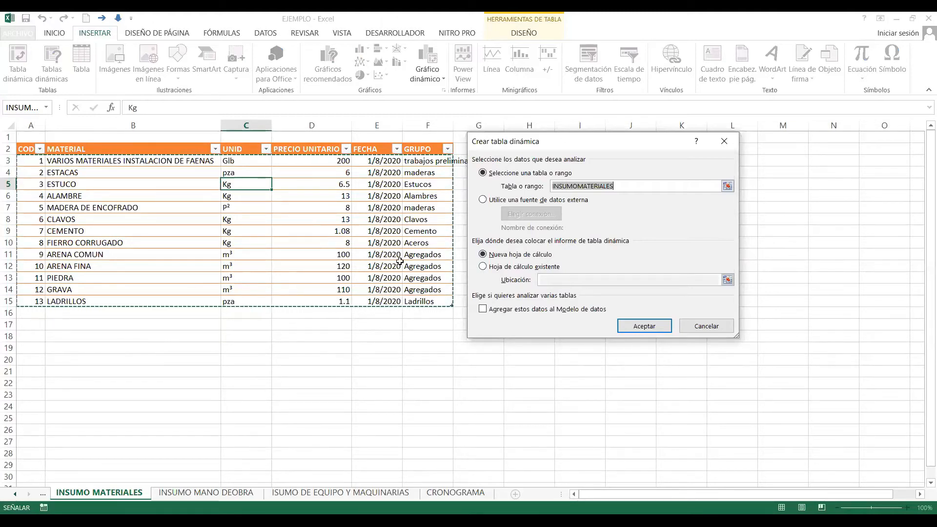
click(483, 267)
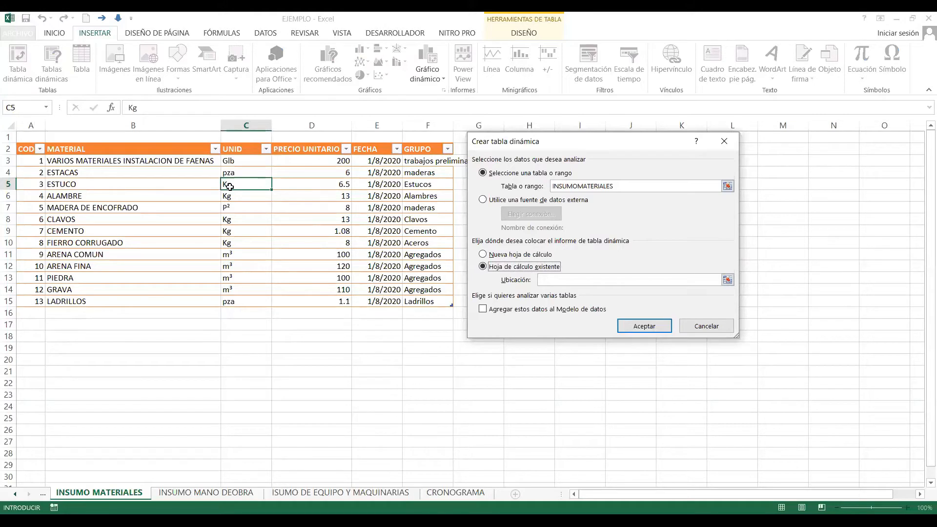
drag(537, 141, 241, 198)
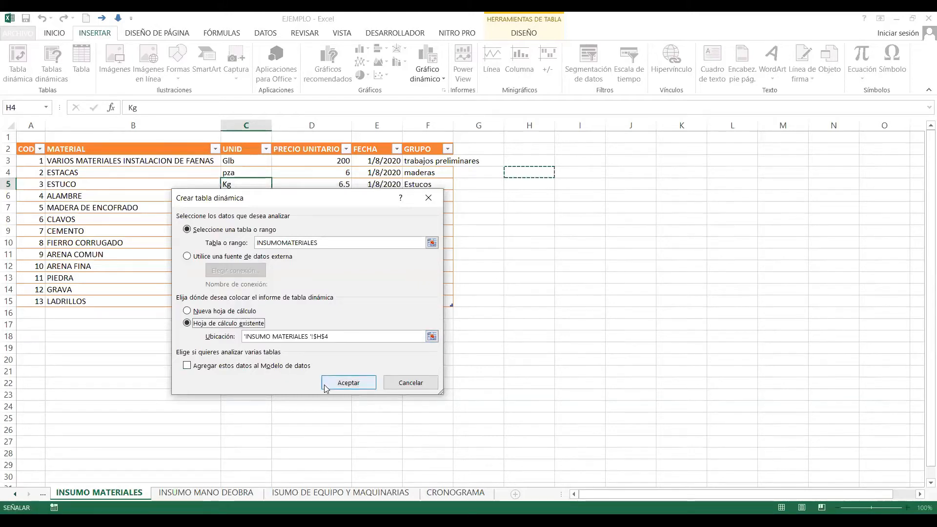
click(347, 386)
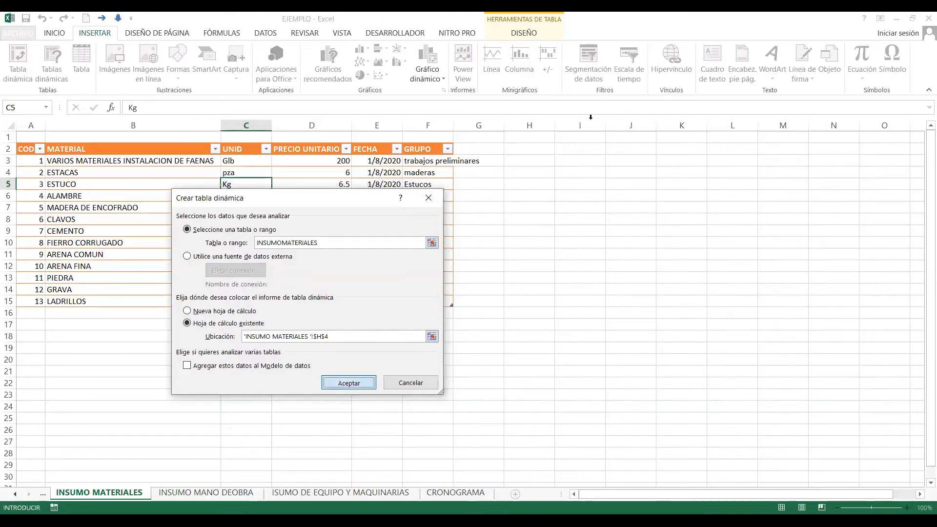
key(Return)
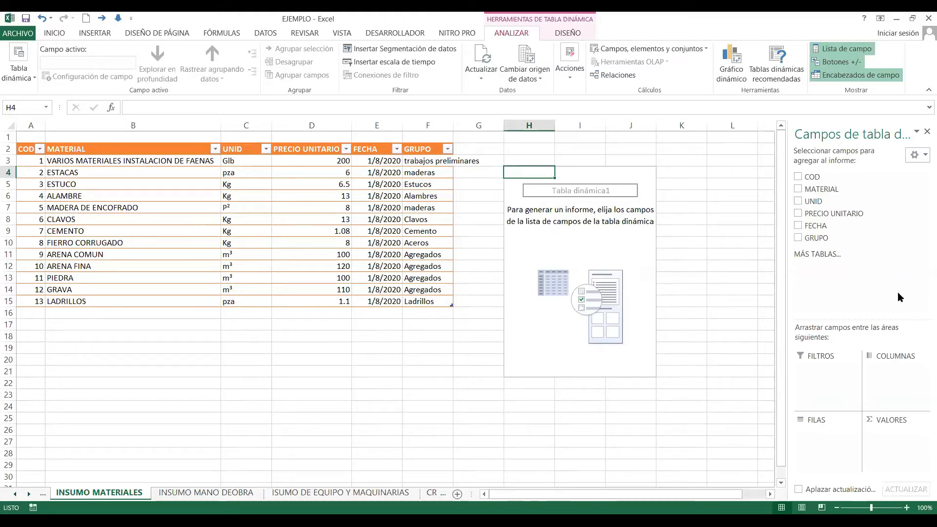
Step: Lay out the pivot table with MATERIAL as rows, UNID as columns and the sum of PRECIO UNITARIO as values
mouse_move(825, 191)
mouse_down()
mouse_move(811, 285)
mouse_move(830, 344)
mouse_move(901, 392)
mouse_move(896, 371)
mouse_up()
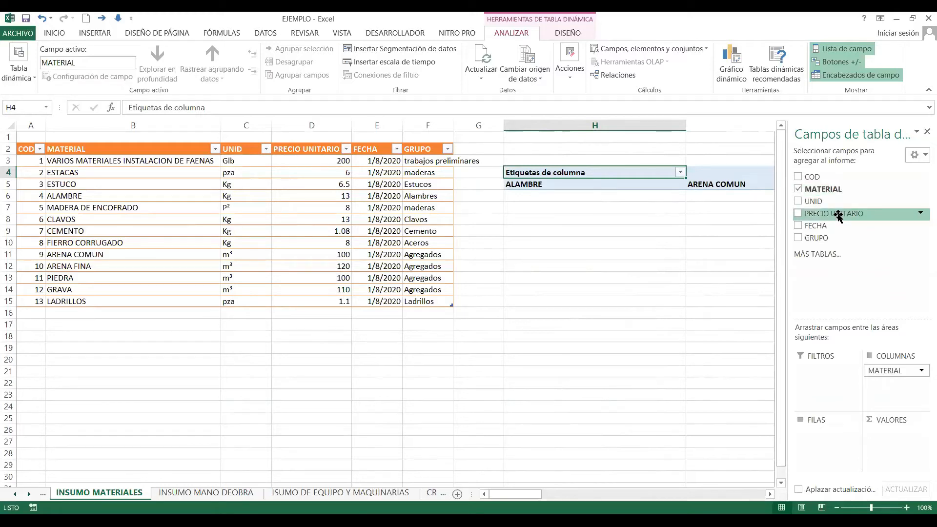
drag(847, 246, 825, 434)
drag(891, 371, 901, 442)
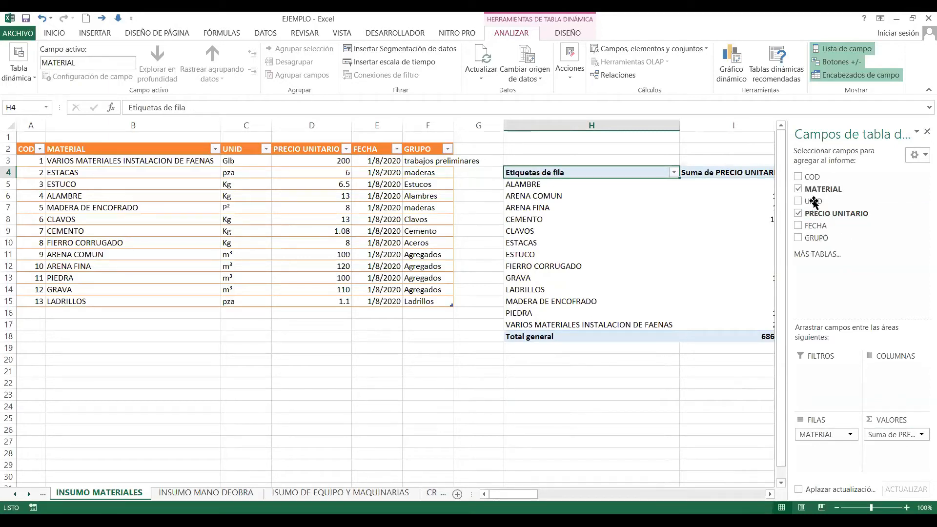
drag(892, 374, 879, 370)
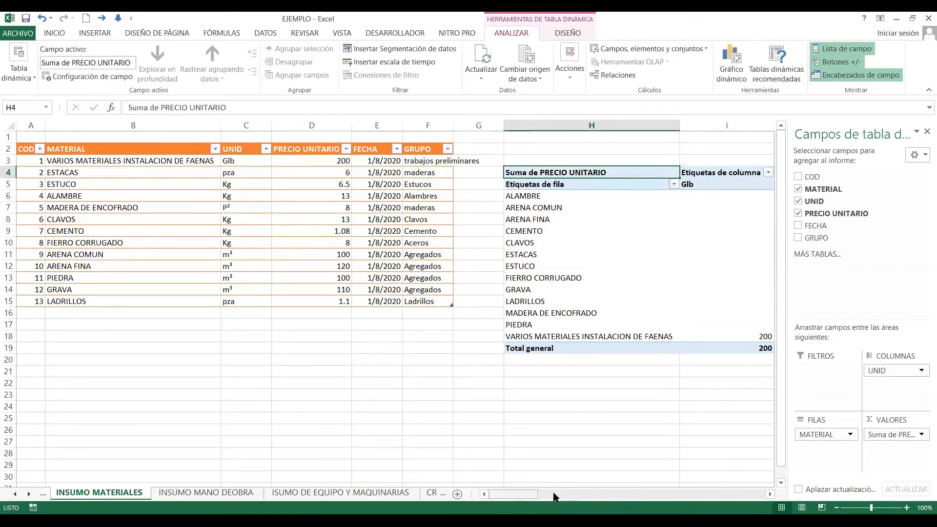
scroll(47, 169, right, 2)
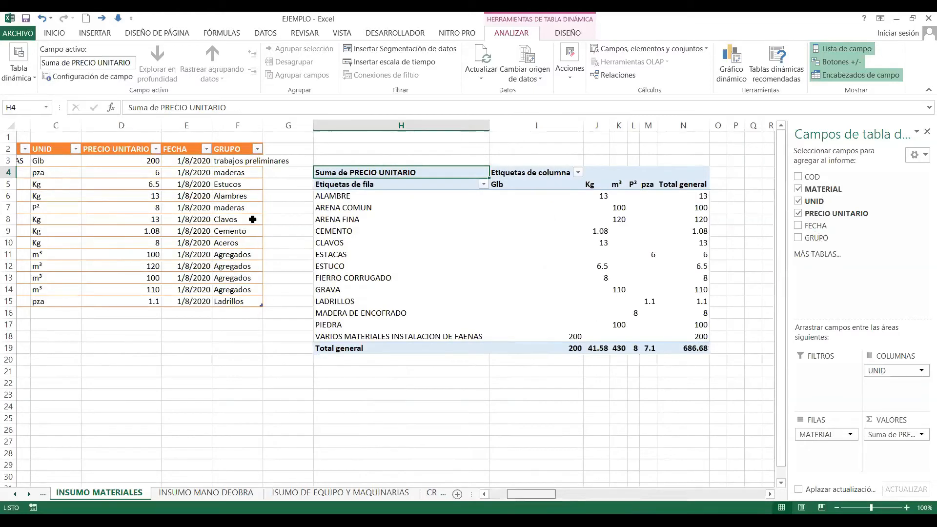
scroll(478, 320, right, 3)
click(488, 324)
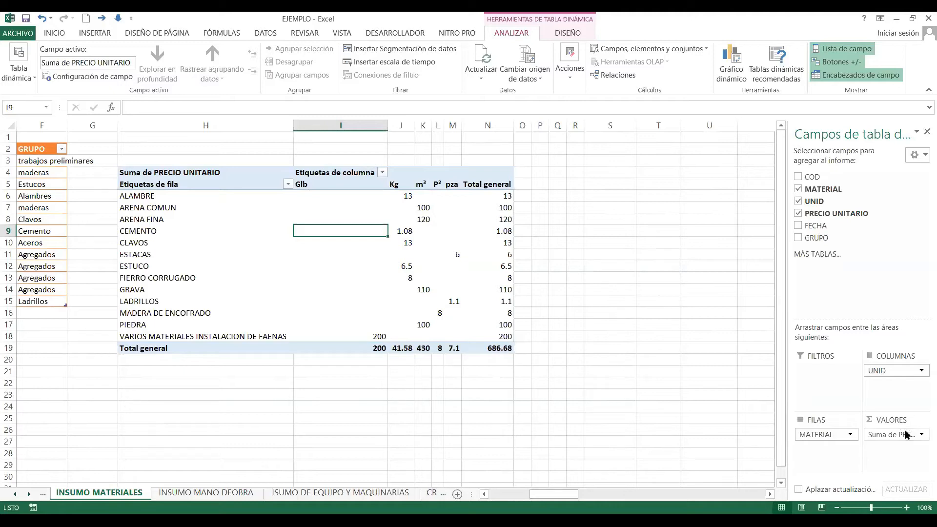
Step: Add GRUPO as the pivot table's report filter and filter it to Agregados
drag(895, 436, 432, 306)
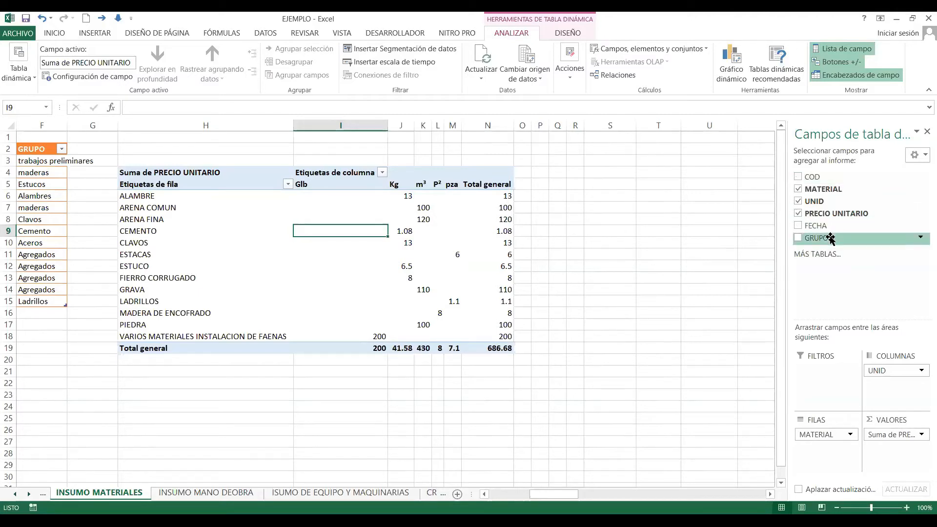
drag(830, 237, 828, 369)
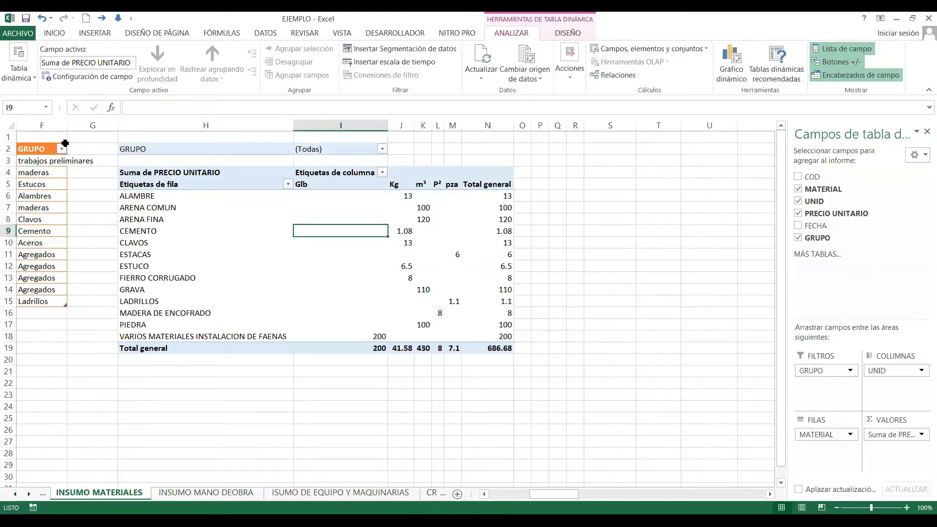
click(379, 148)
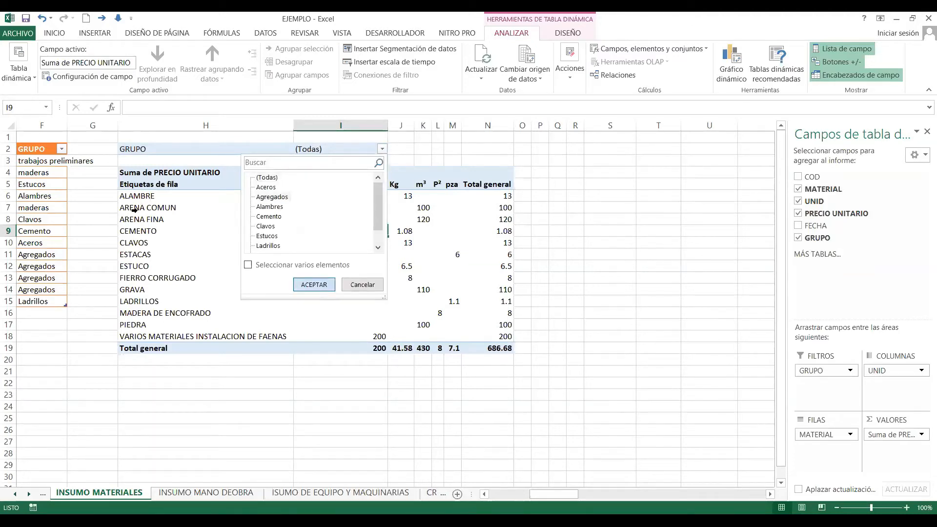
key(Return)
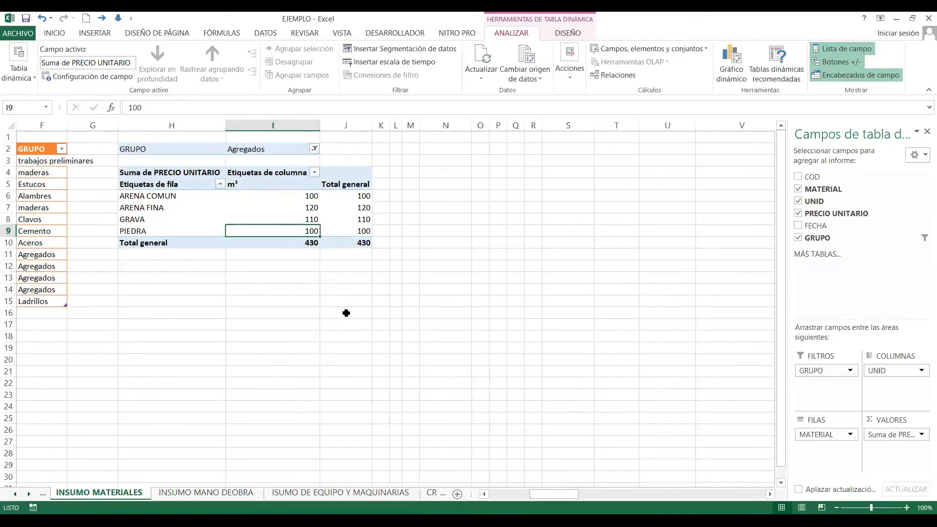
Step: Set the unit price of ARENA FINA in the materials table to 150
drag(555, 496, 500, 499)
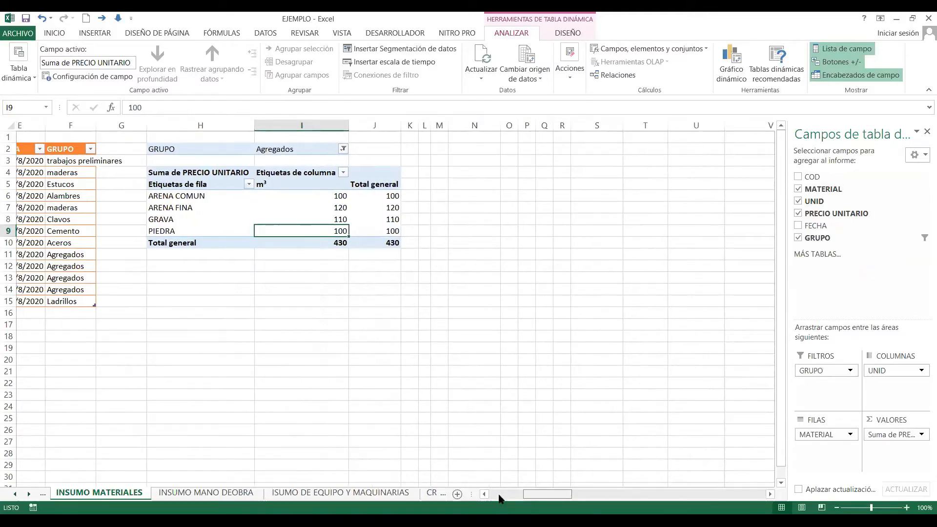
scroll(582, 182, left, 4)
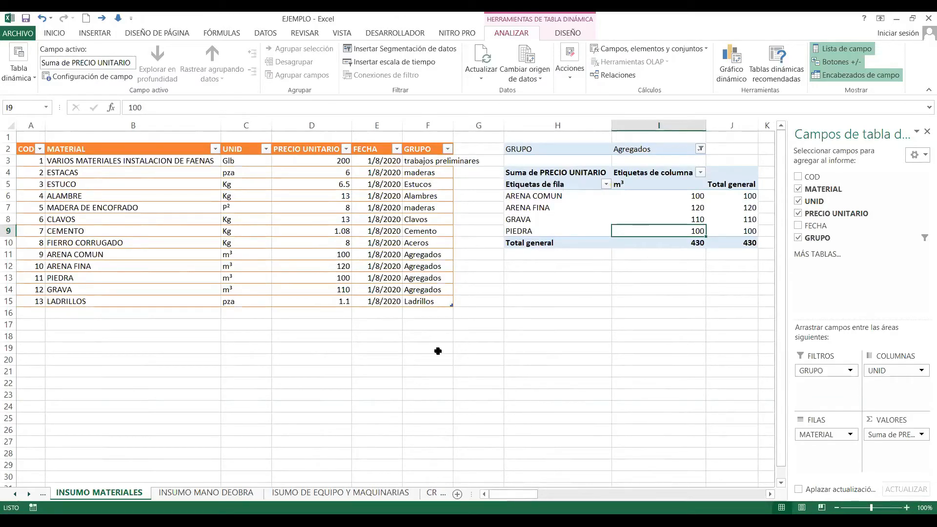
click(332, 255)
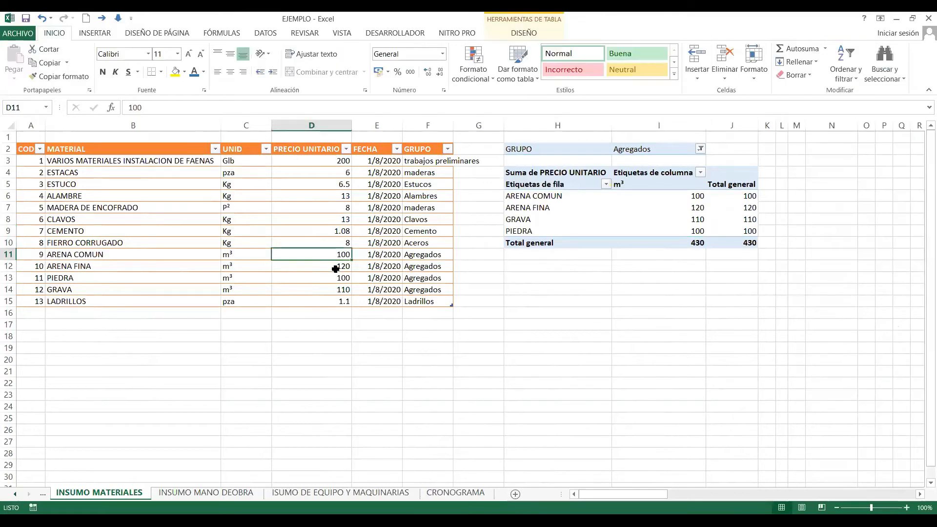
click(336, 269)
text(150)
key(Return)
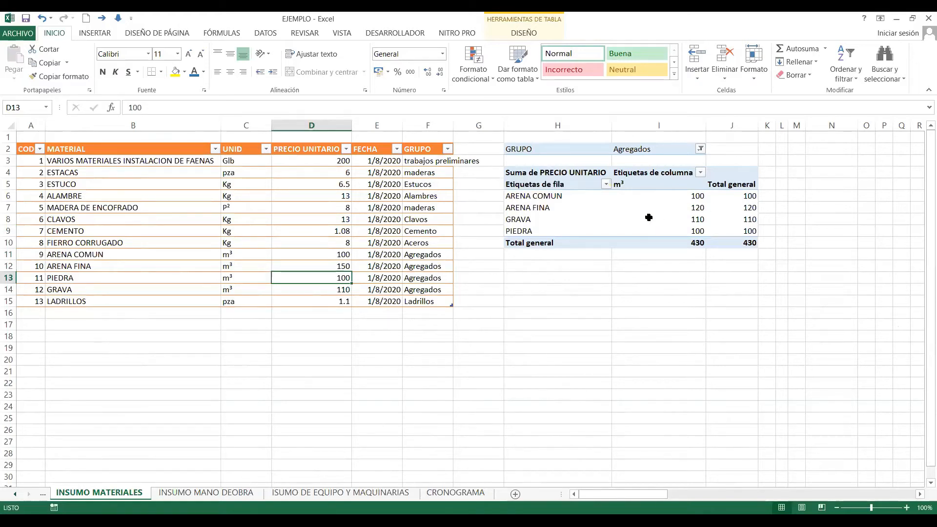
Step: Refresh the pivot table so it picks up the edited unit price from the materials table
click(649, 217)
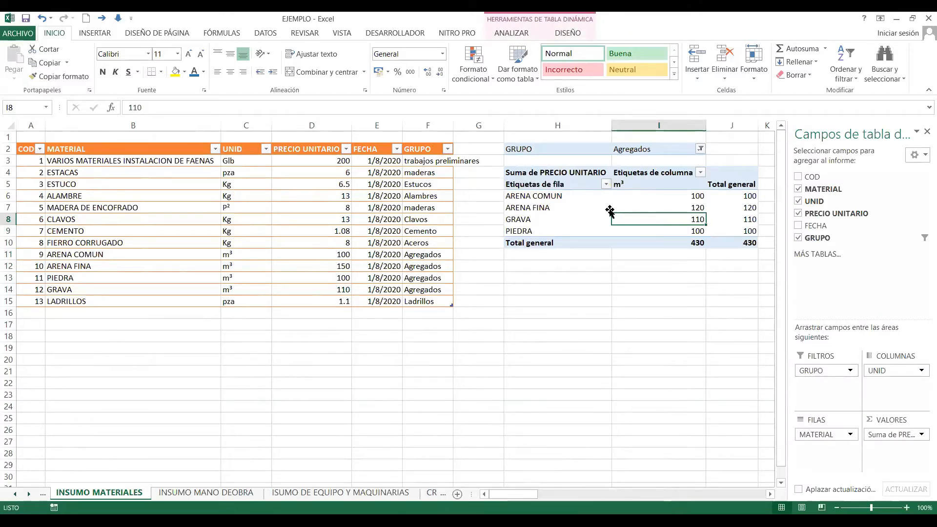
click(580, 34)
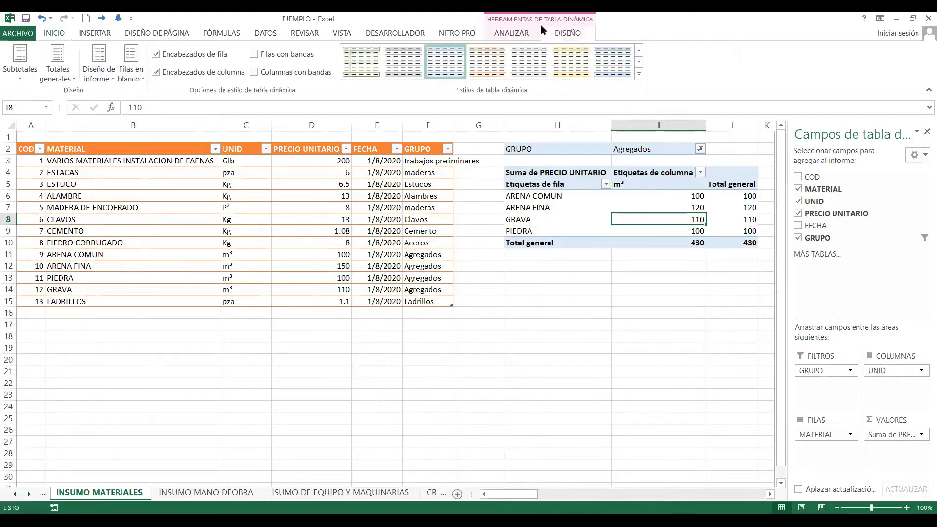
click(512, 33)
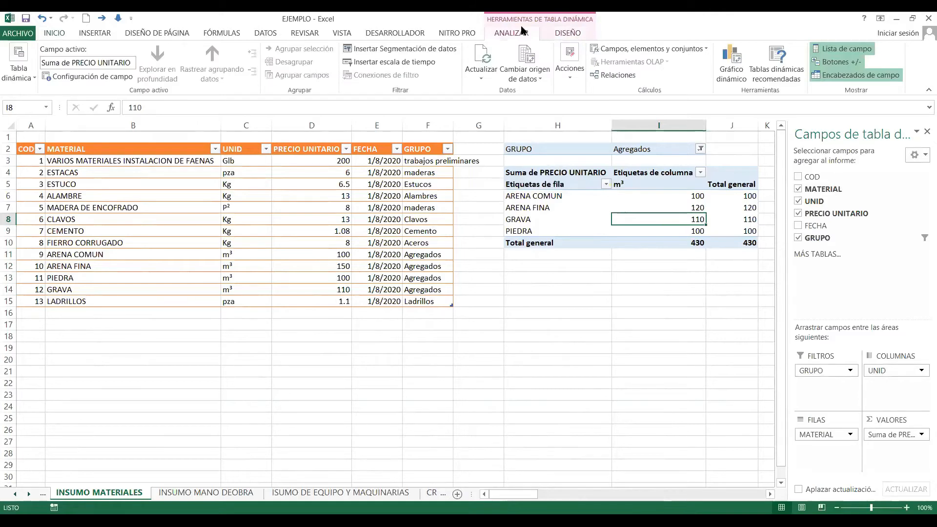
click(428, 209)
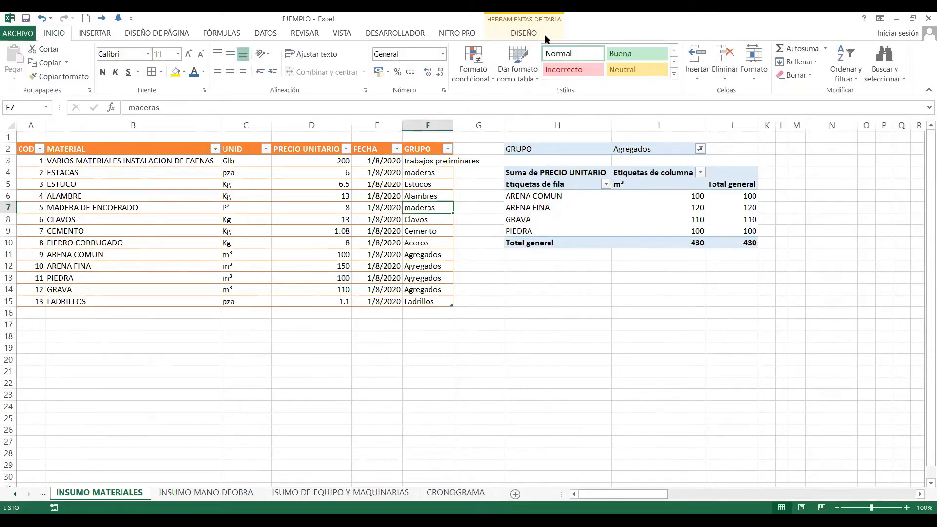
click(607, 207)
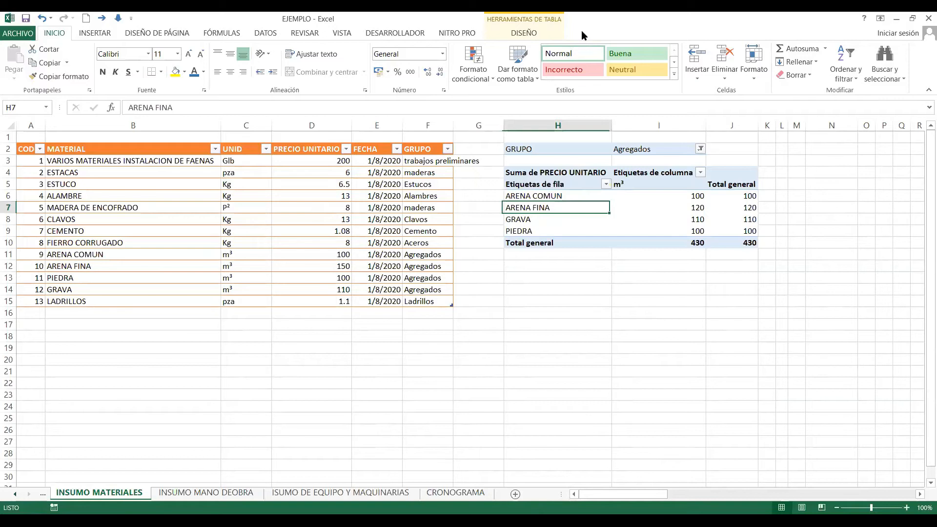
click(595, 234)
click(662, 199)
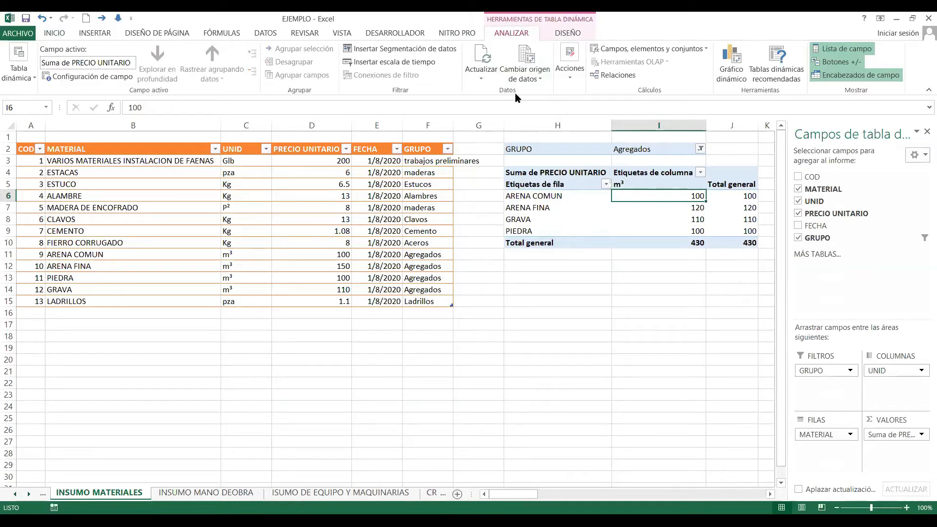
click(482, 58)
Step: View the pivot table's data source and leave without changing it
click(541, 79)
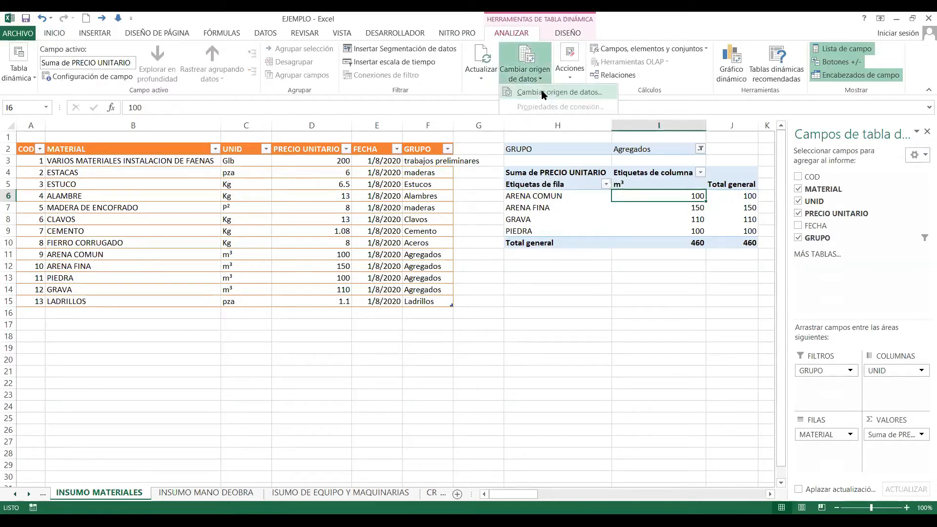
key(Return)
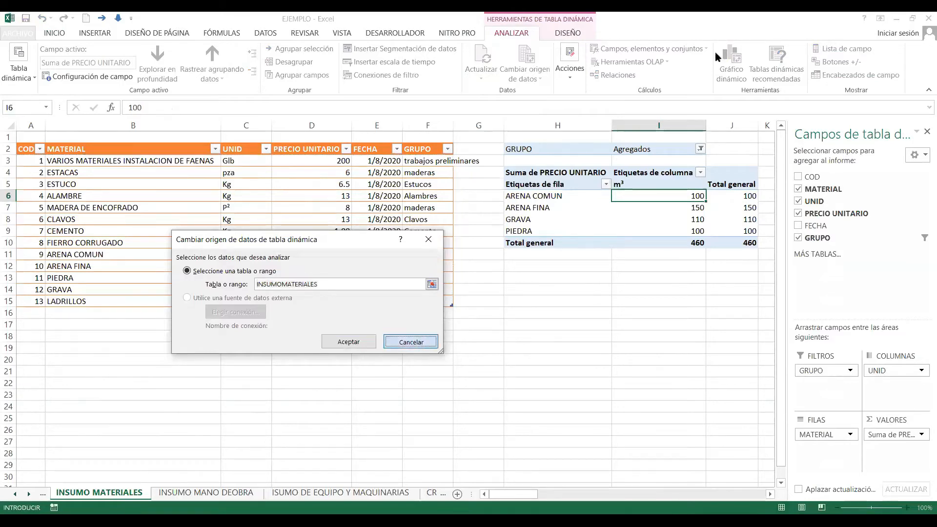
click(410, 341)
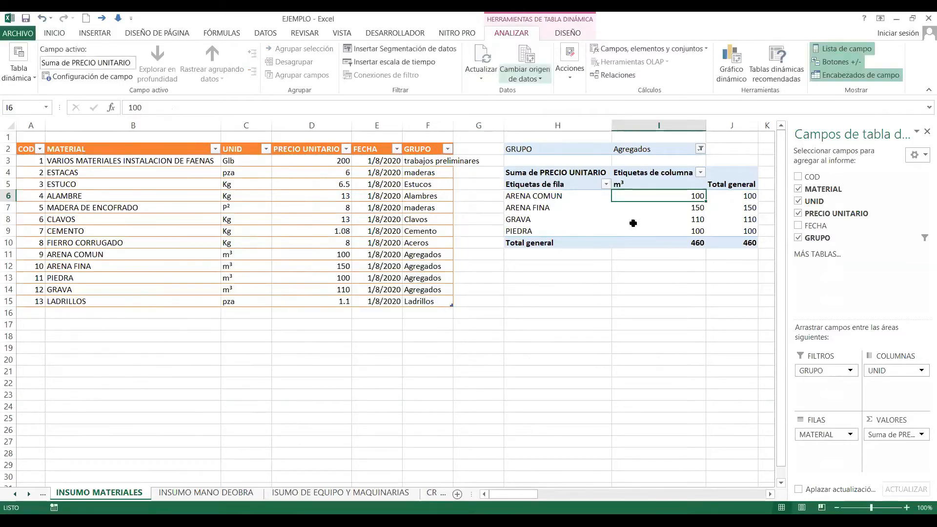
Step: Set the pivot table's GRUPO report filter to (Todas)
click(700, 219)
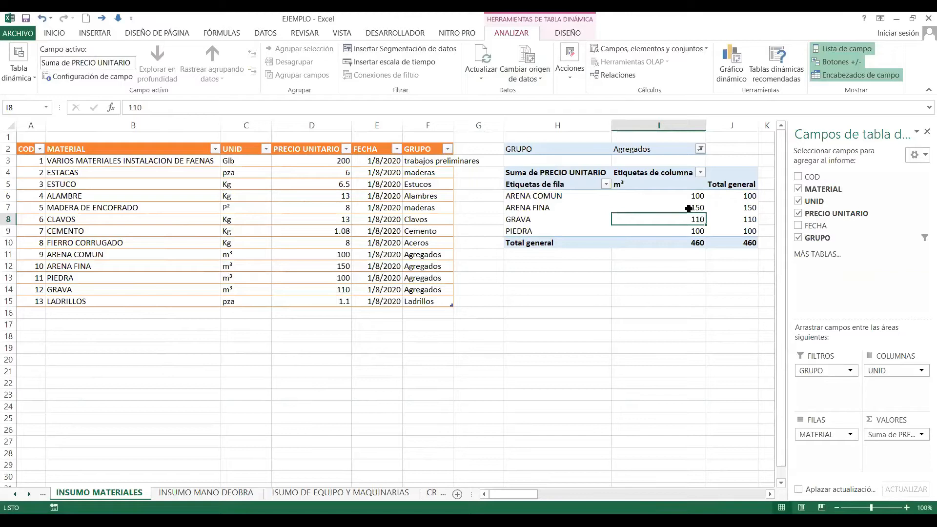
click(700, 150)
click(632, 285)
drag(514, 495, 517, 495)
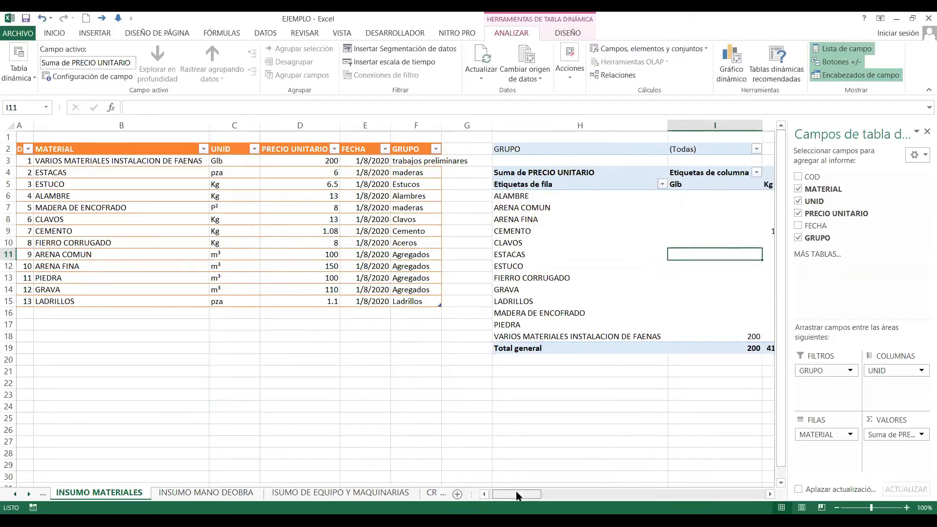
scroll(351, 280, right, 3)
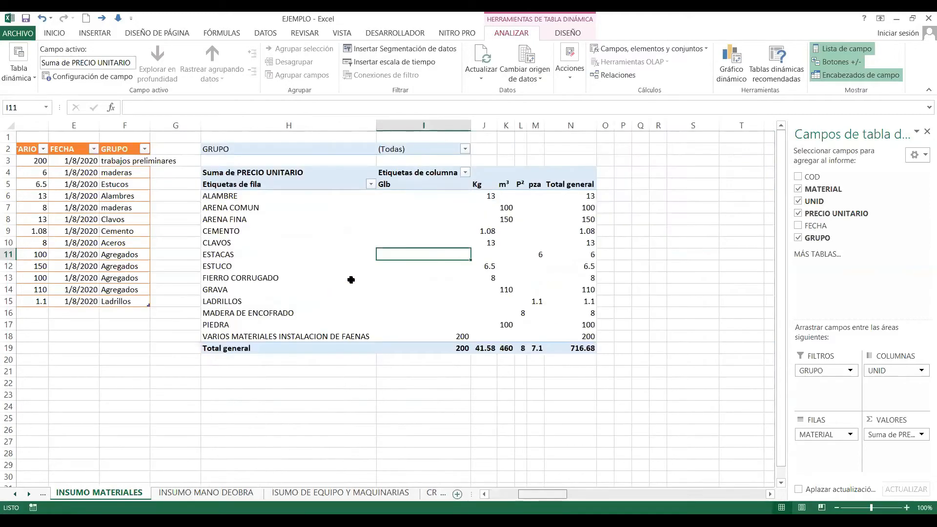
scroll(441, 231, right, 3)
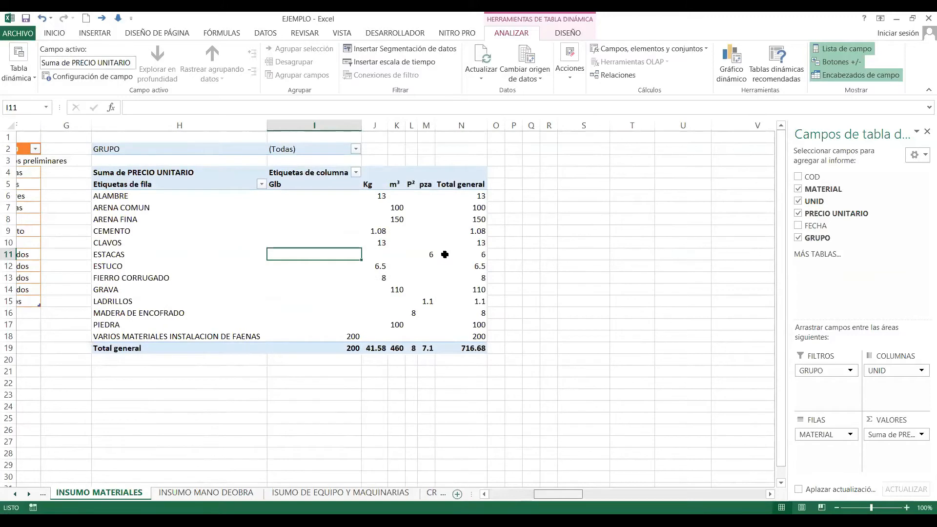
scroll(472, 303, left, 1)
click(404, 231)
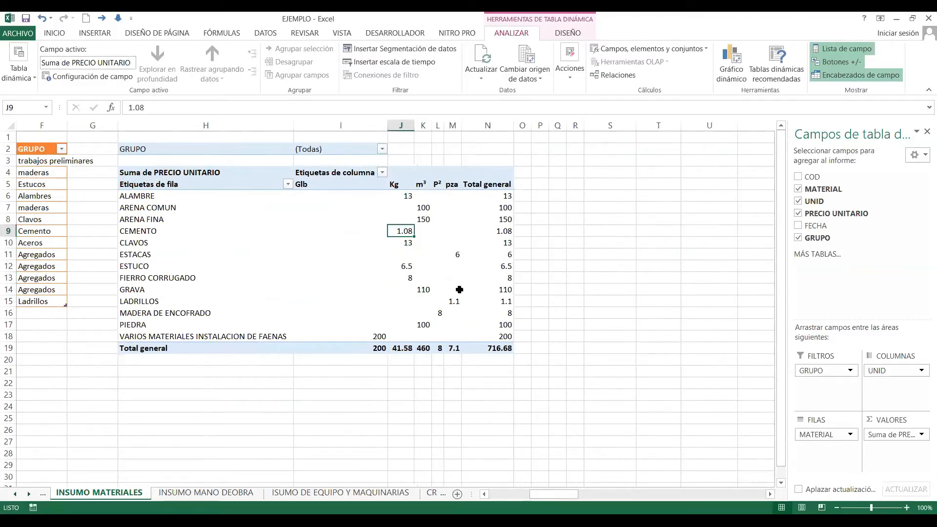
Step: Set the pivot table options to show 0 in empty cells
click(351, 242)
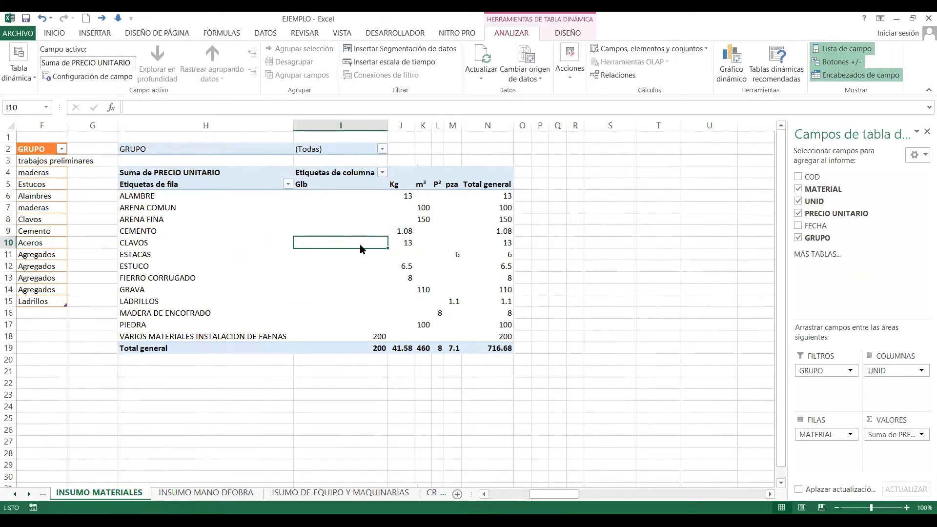
key(shift+F10)
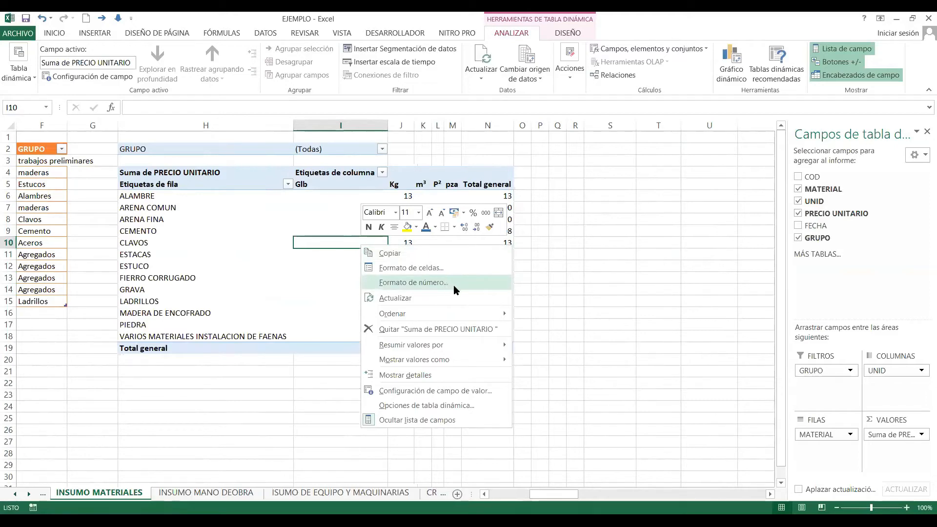
click(465, 406)
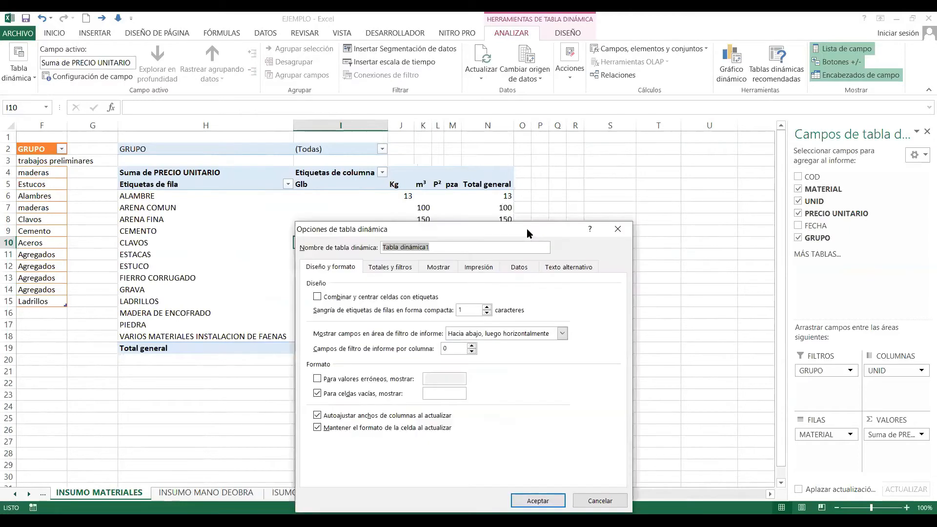
drag(527, 233, 297, 137)
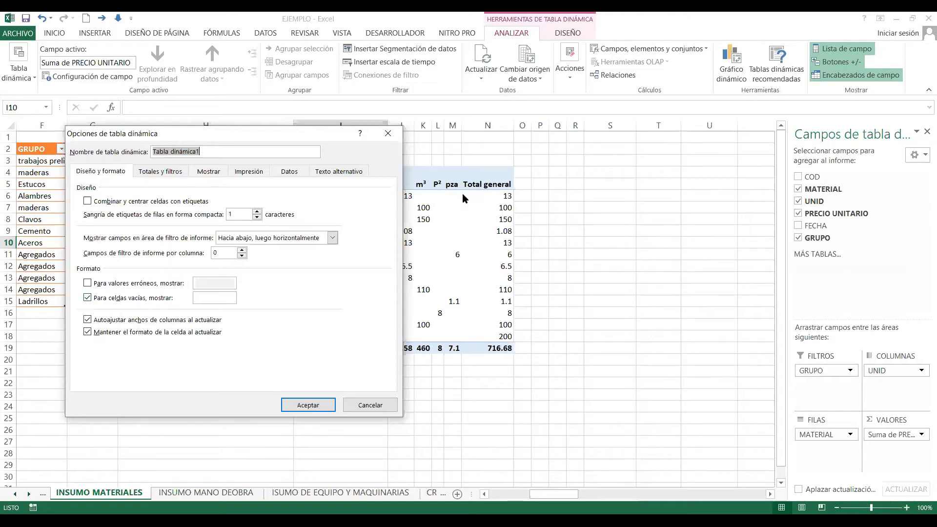
click(211, 297)
text(0)
click(322, 404)
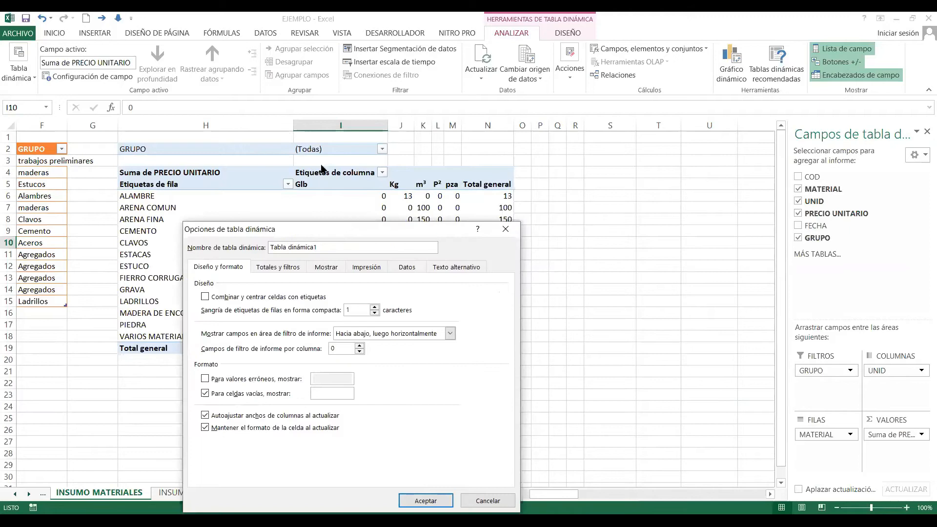
Step: Clear the 0 from the pivot table's empty-cell option so empty cells show blank
drag(315, 229, 289, 162)
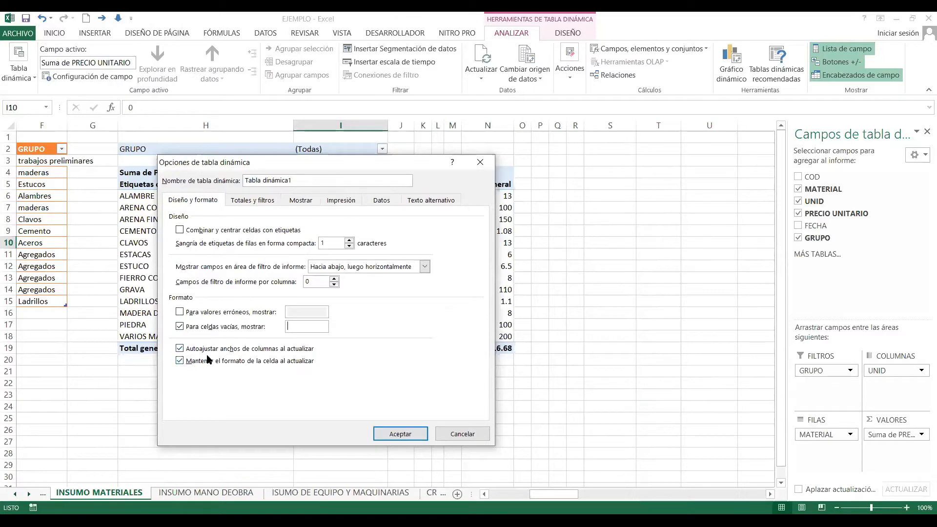
click(414, 433)
click(656, 307)
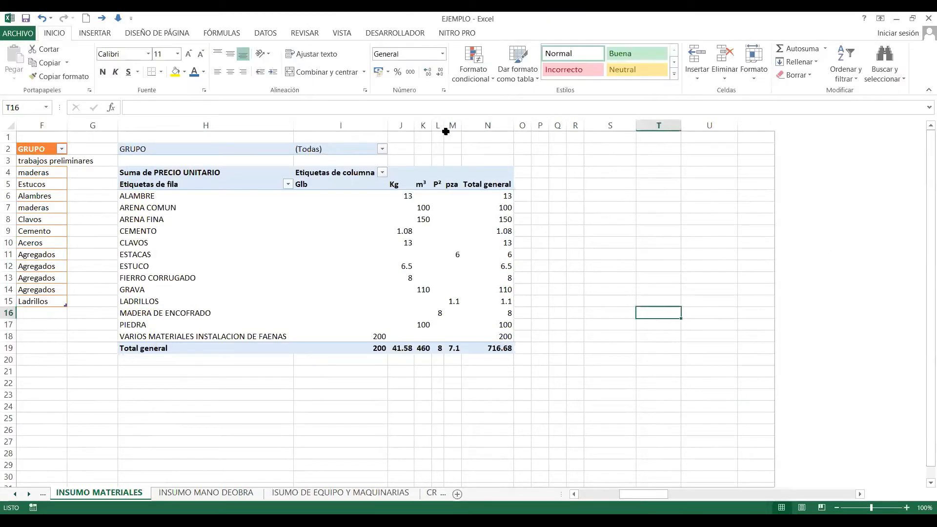
Step: Widen column L slightly and refresh the pivot table to test automatic column fitting
click(462, 220)
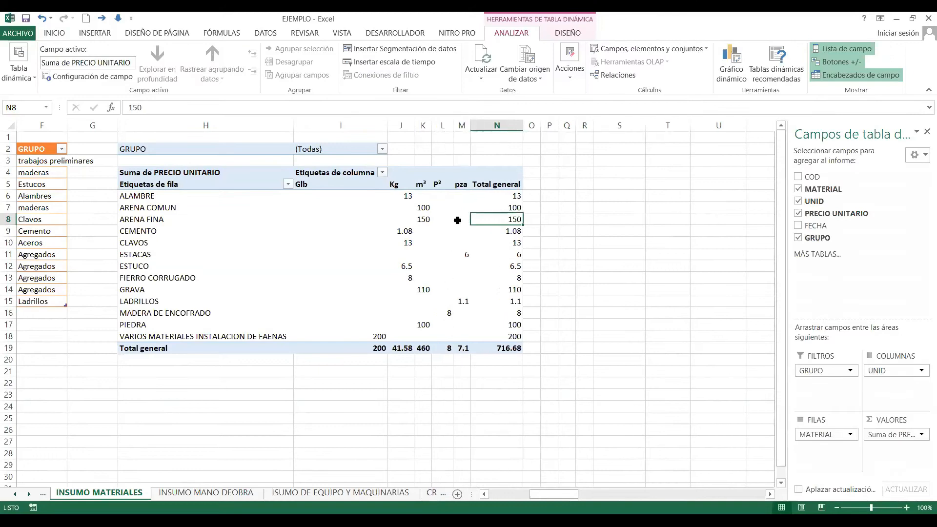
drag(432, 127, 442, 126)
click(448, 242)
click(480, 54)
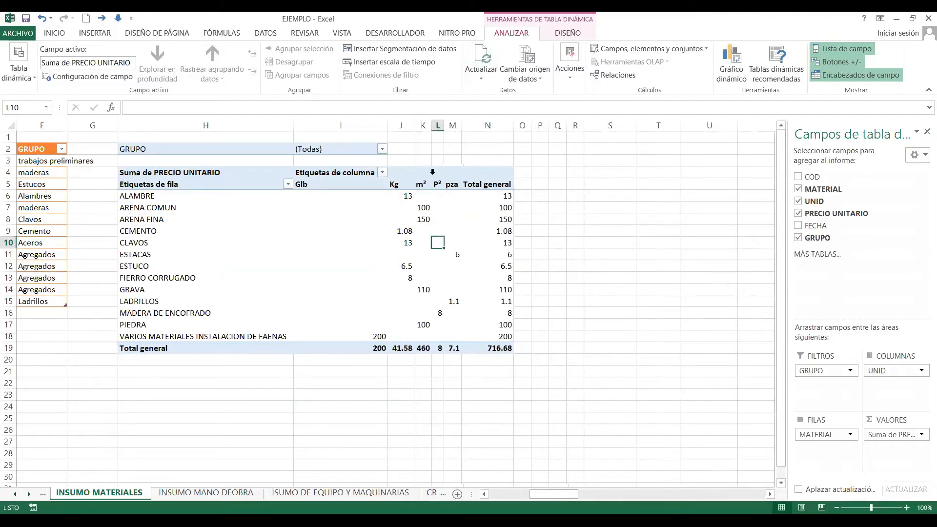
Step: Widen column L again and turn off automatic column width adjustment on update in the pivot table options
drag(444, 125, 453, 169)
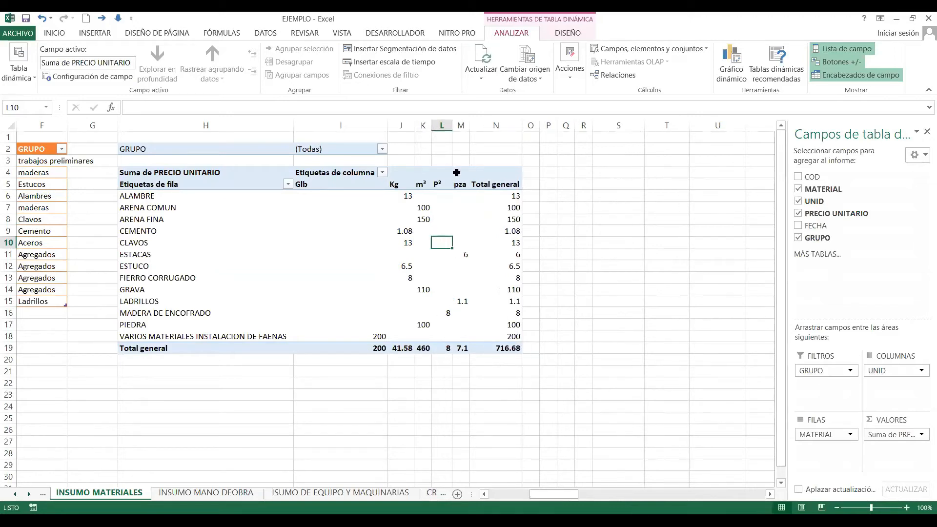
click(491, 61)
right_click(459, 229)
click(506, 389)
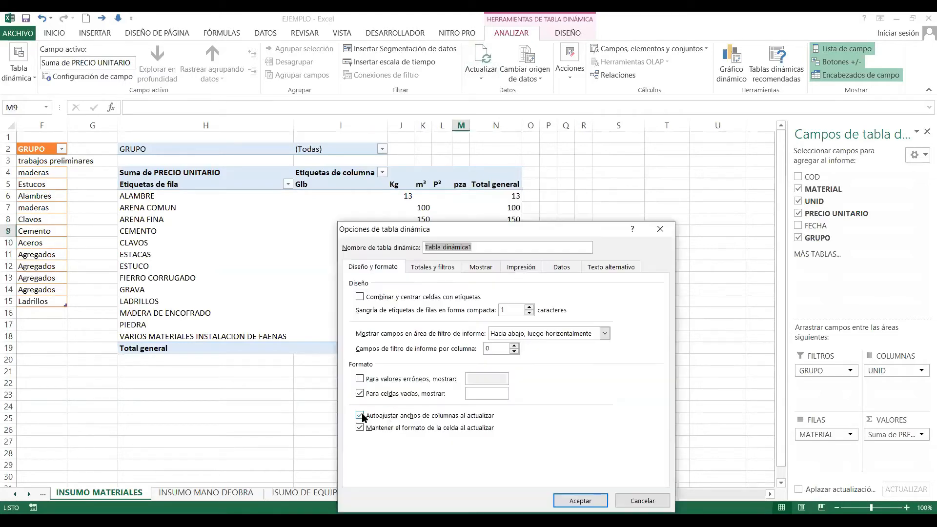
click(476, 418)
click(581, 501)
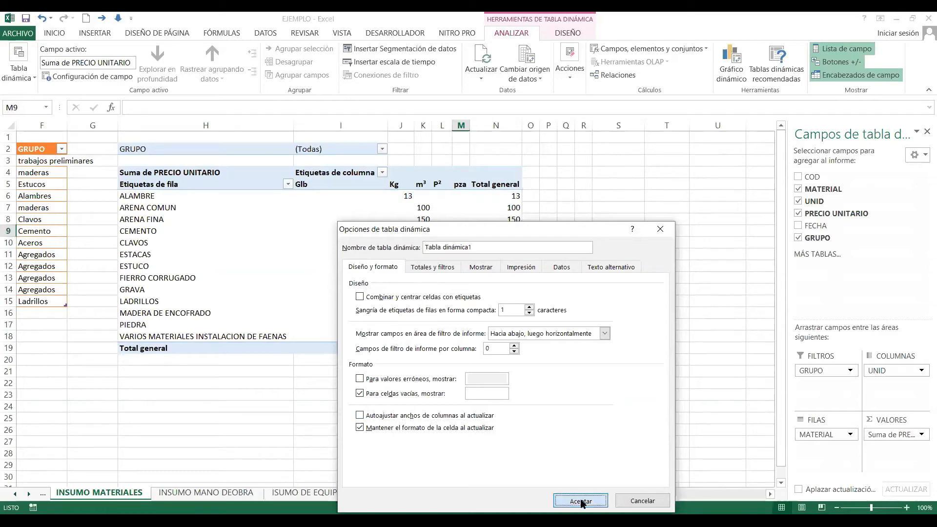
click(422, 278)
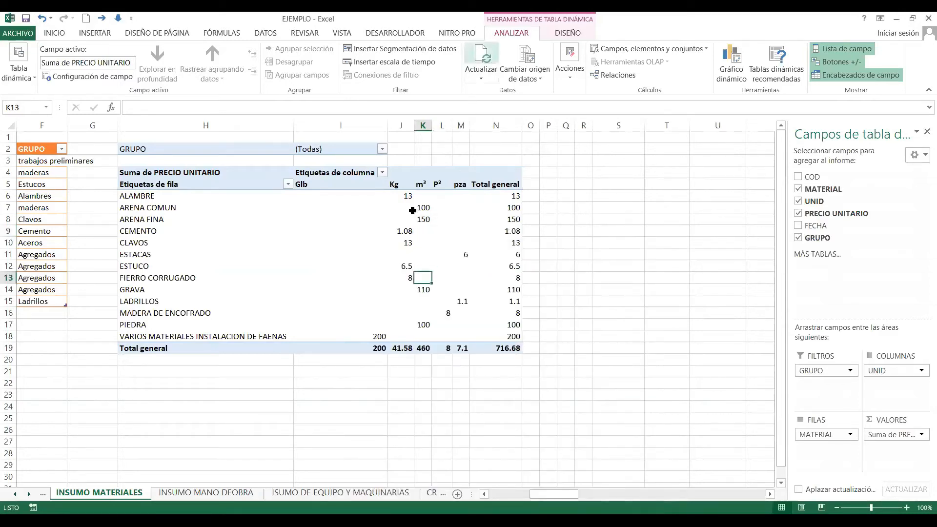
key(Up)
key(Right)
key(Right)
key(Left)
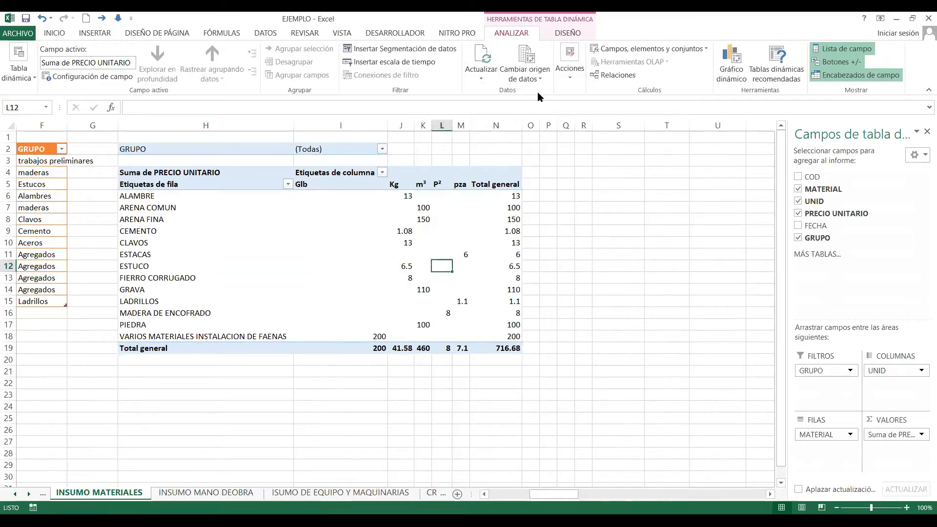
Step: Review the pivot table's format, totals and filters, display, printing, data and alternative text options, discarding any changes
right_click(304, 238)
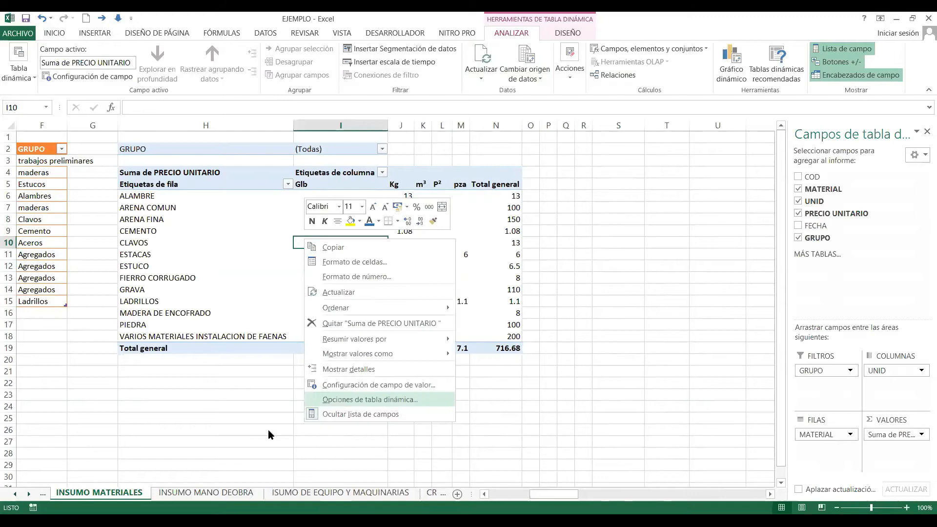
key(Return)
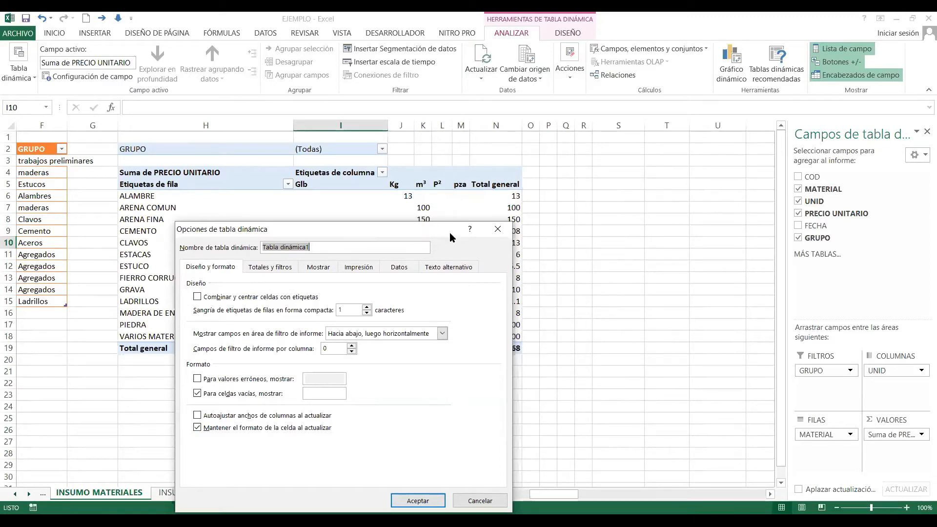
click(200, 415)
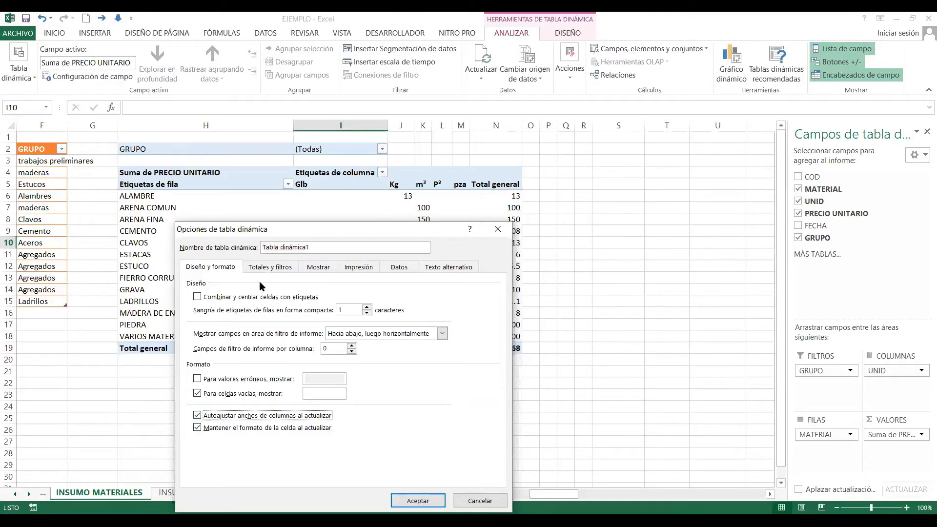
click(292, 270)
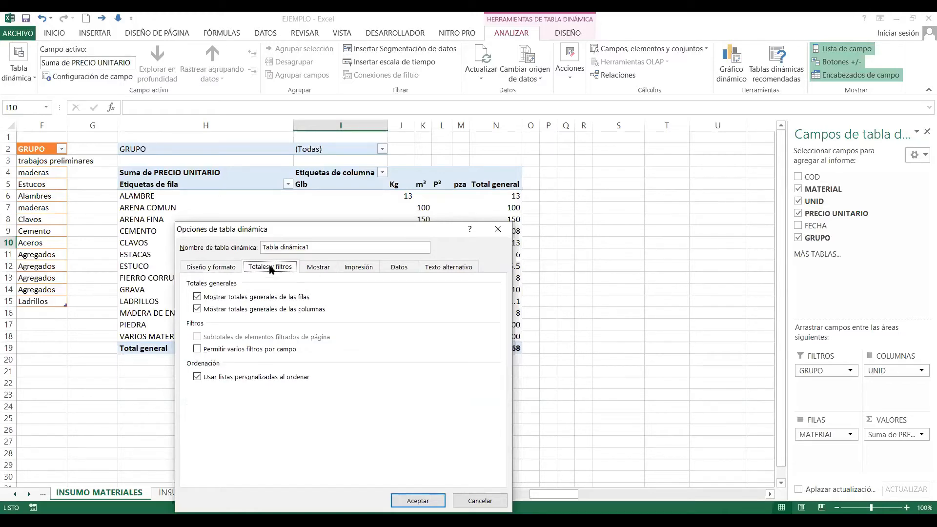
click(324, 267)
click(364, 267)
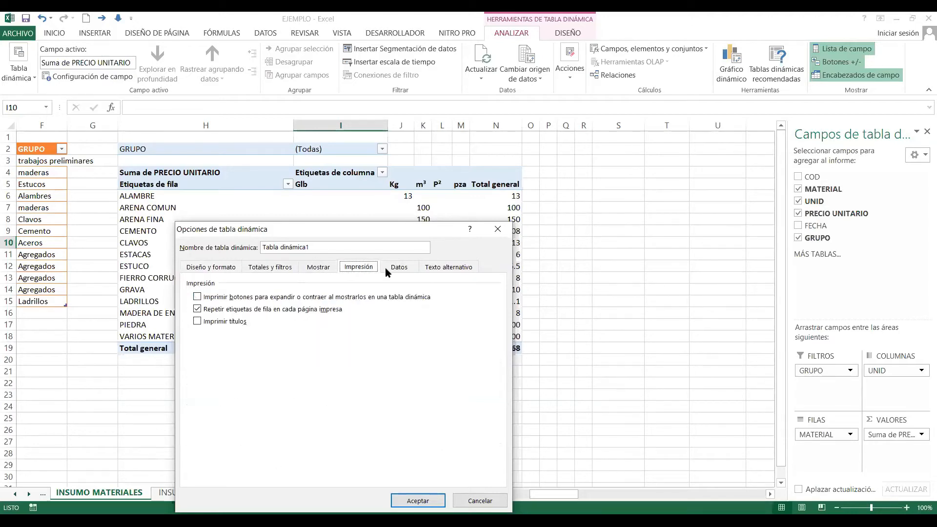
click(399, 268)
click(448, 267)
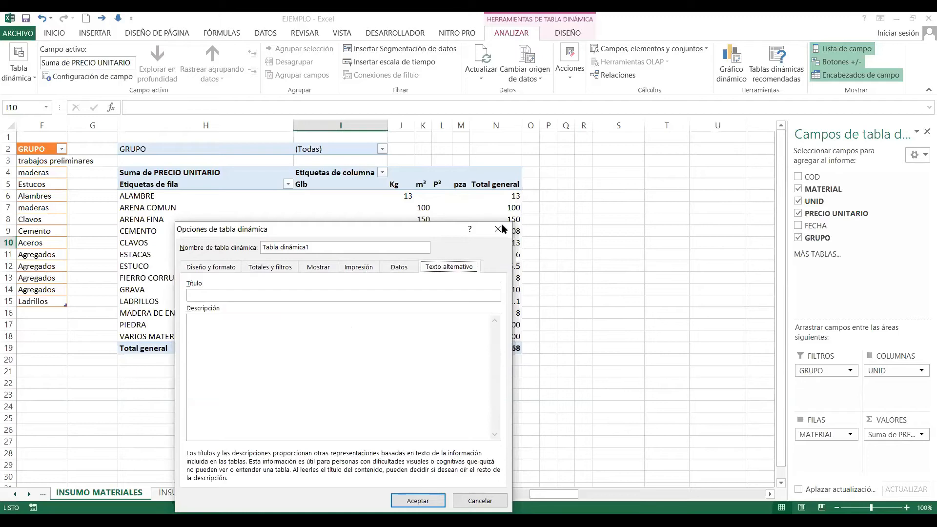
click(499, 229)
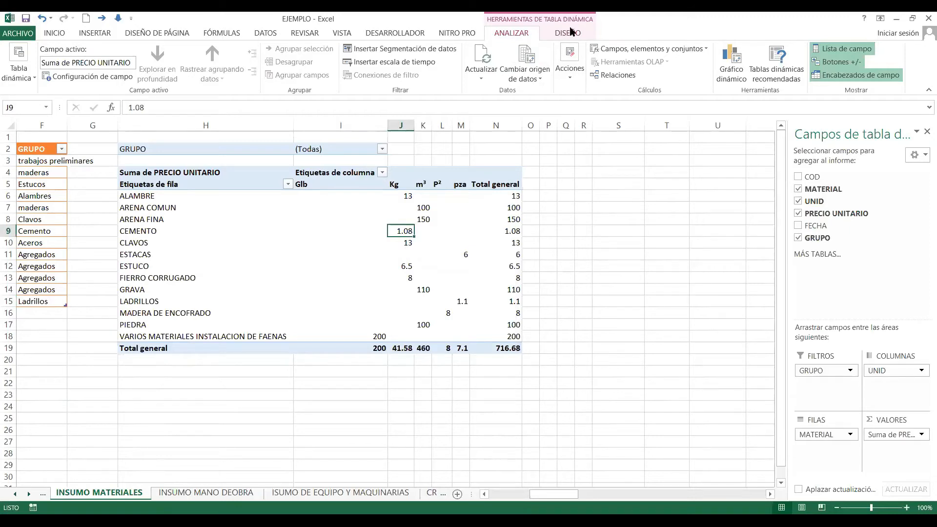
Step: Try the pivot table's row header, banded row, banded column and column header style options, restoring each one
click(570, 32)
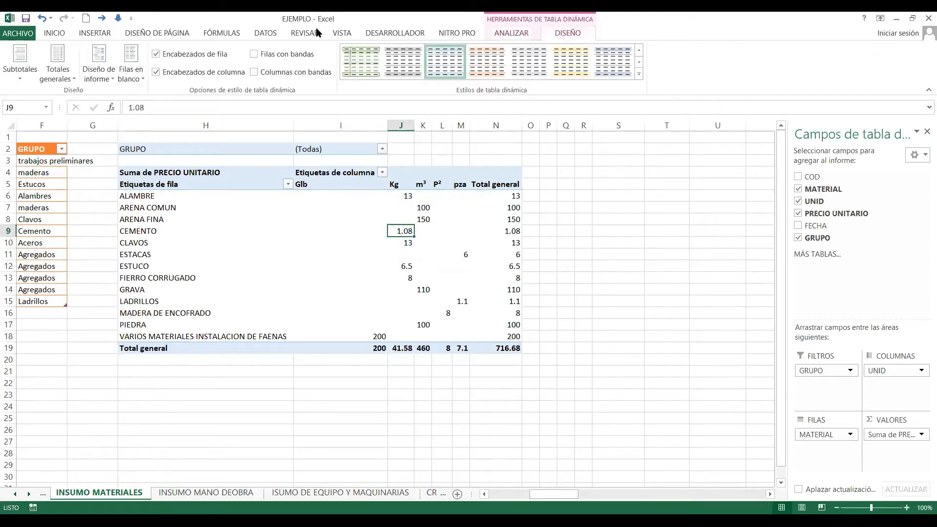
click(155, 54)
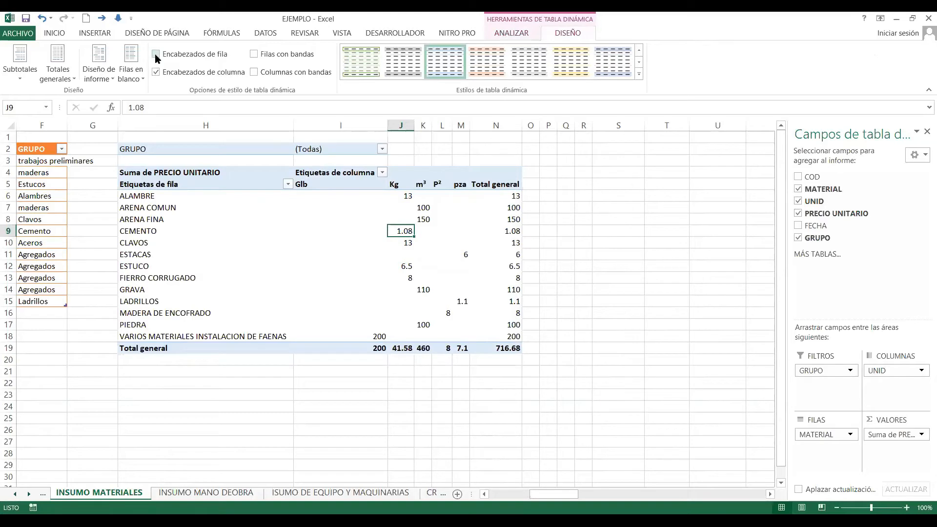
click(156, 54)
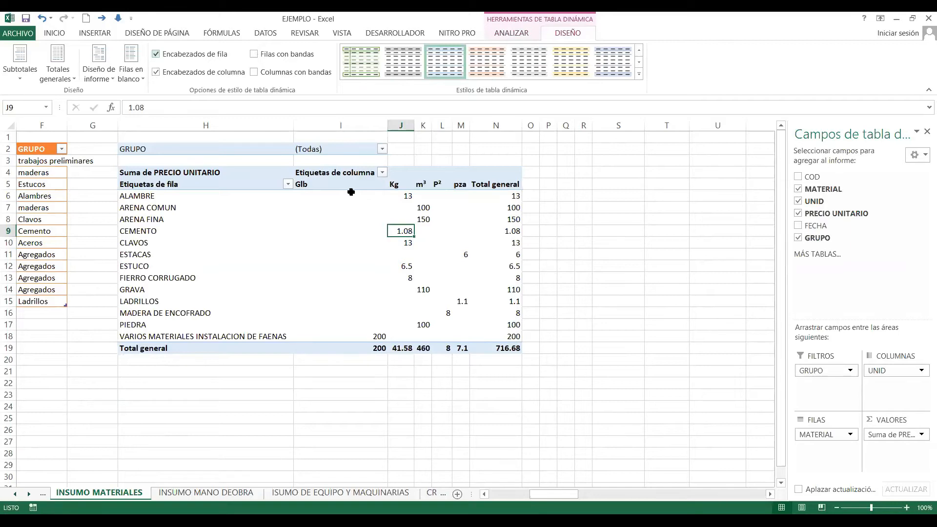
click(351, 207)
click(254, 55)
click(255, 72)
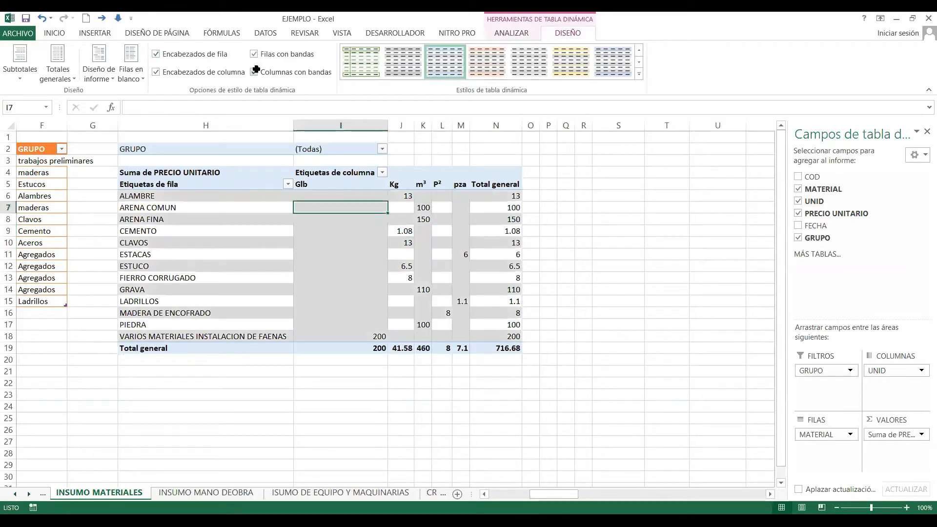
click(254, 71)
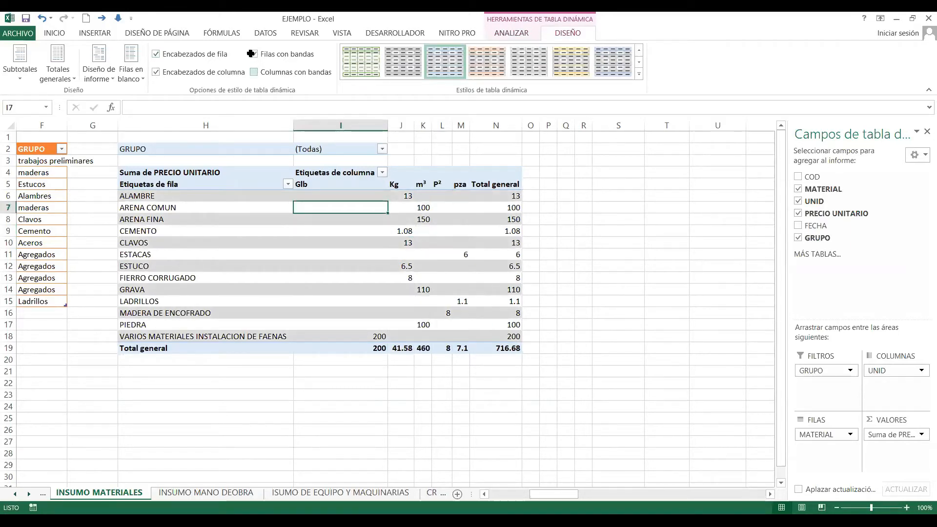
click(254, 54)
click(157, 72)
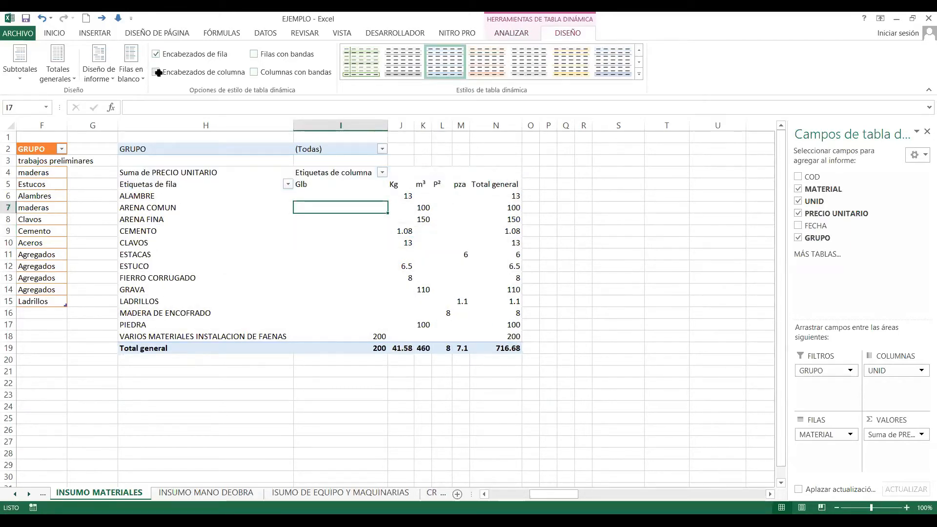
click(156, 72)
click(342, 266)
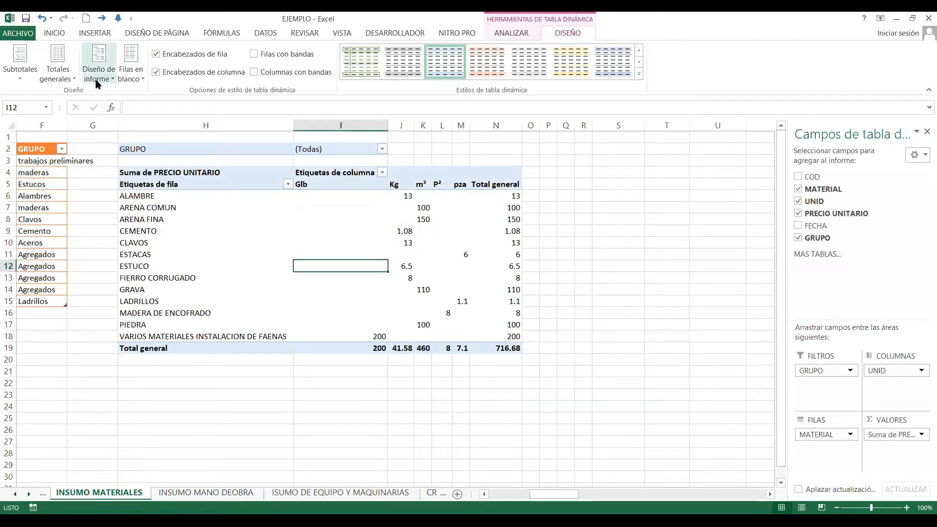
Step: Set the materials pivot table to show all subtotals at the top of each group
click(20, 77)
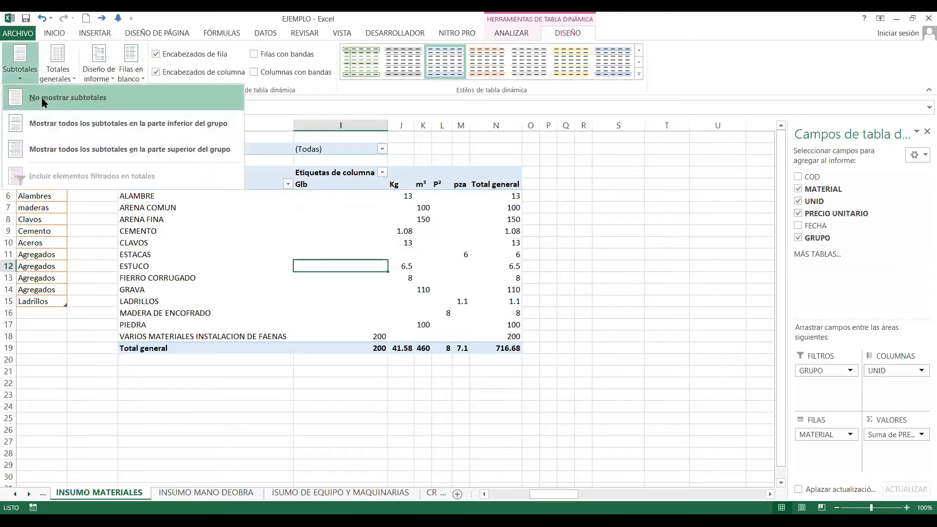
click(51, 127)
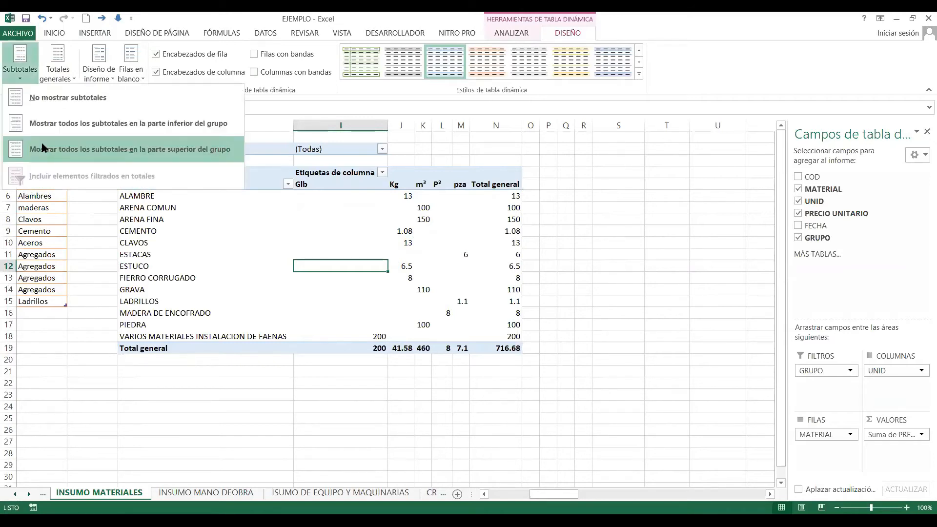
click(42, 148)
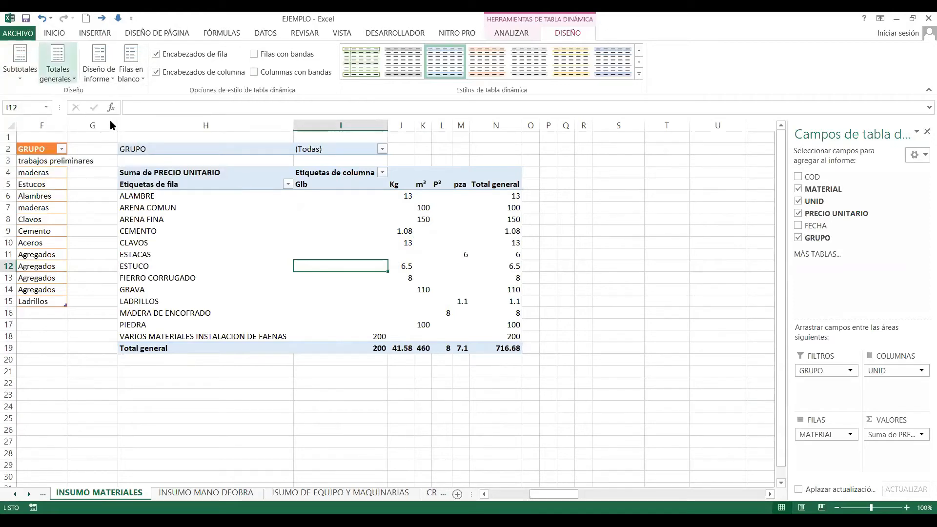
Step: Try grand totals for rows only and off for rows and columns, and undo to restore the pivot table's grand totals
click(67, 78)
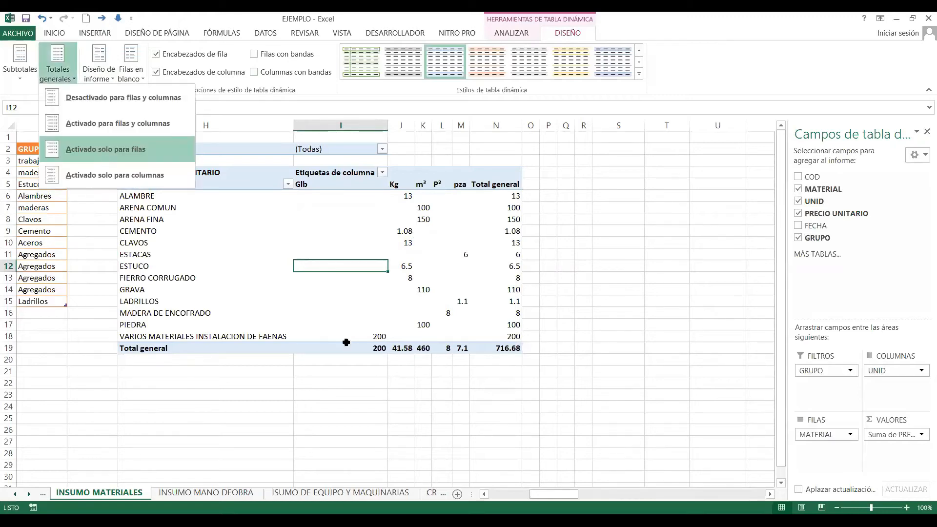
key(Return)
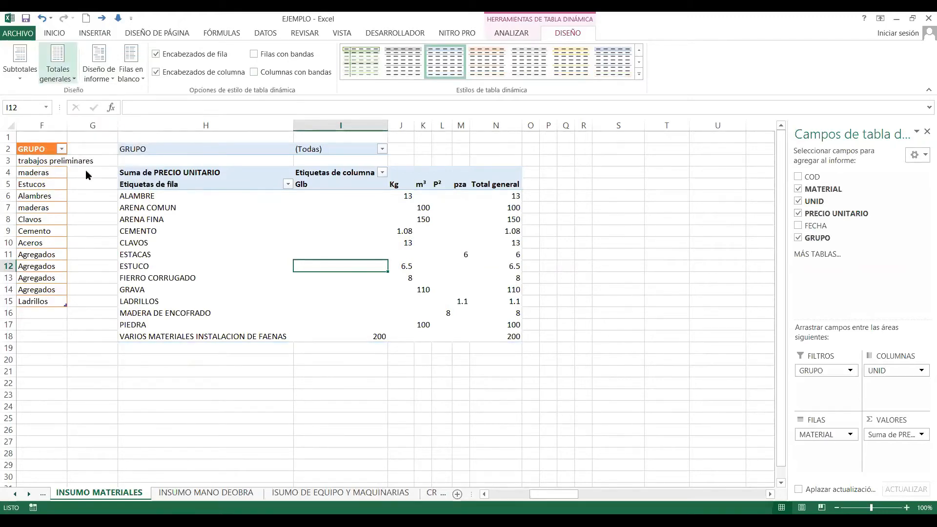
click(61, 78)
click(91, 103)
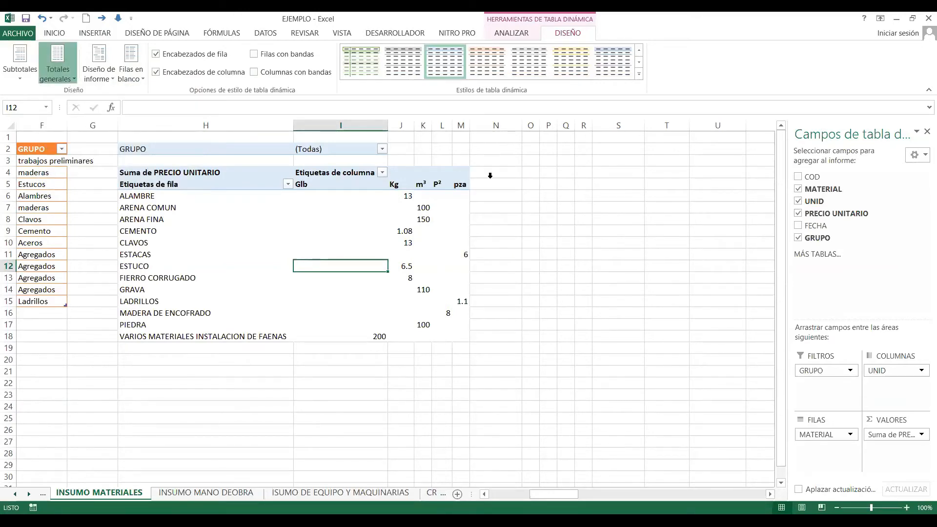
key(ctrl+z)
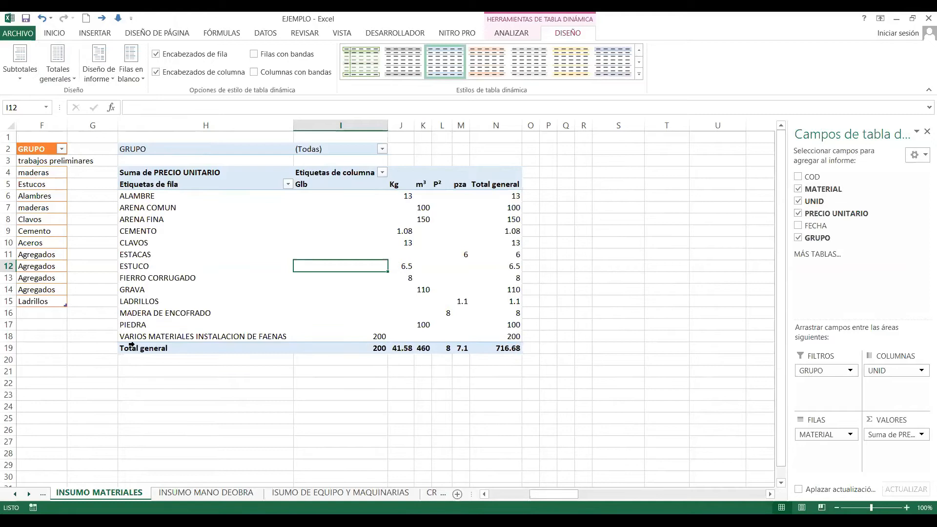
click(139, 78)
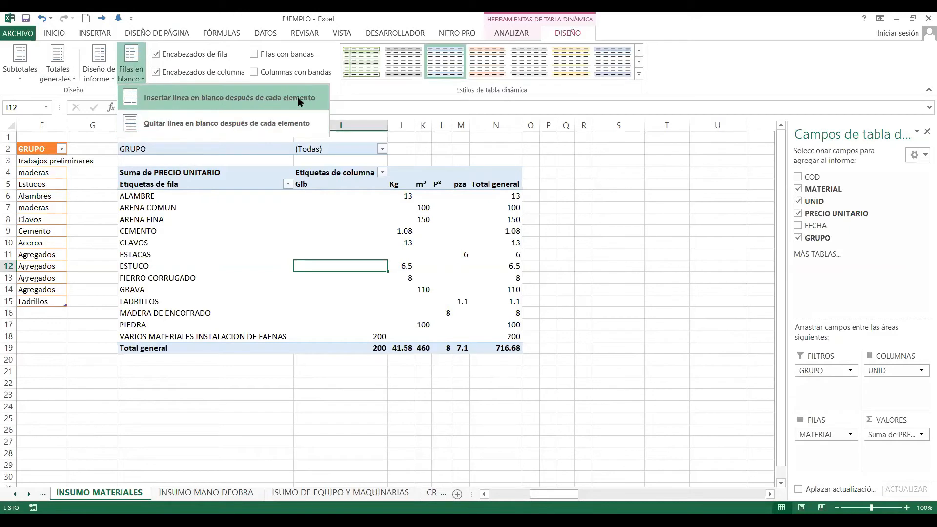
click(326, 236)
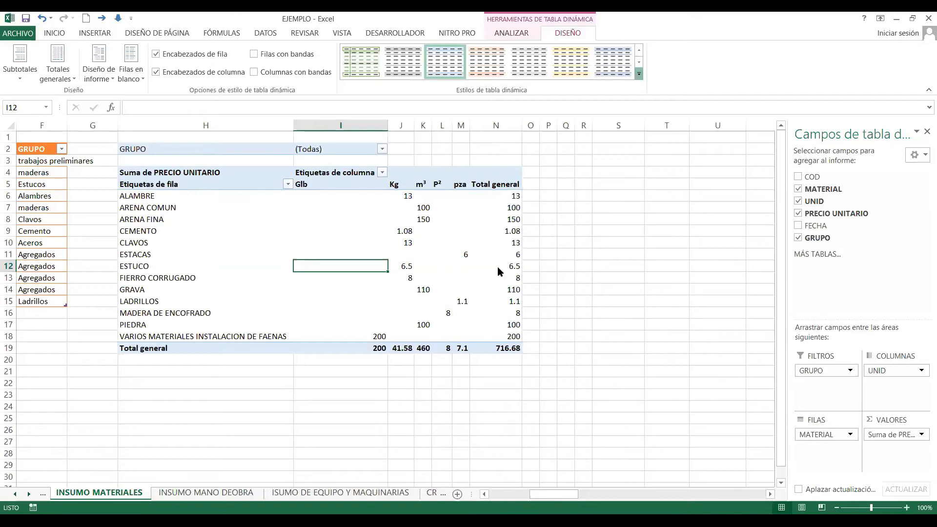
click(639, 74)
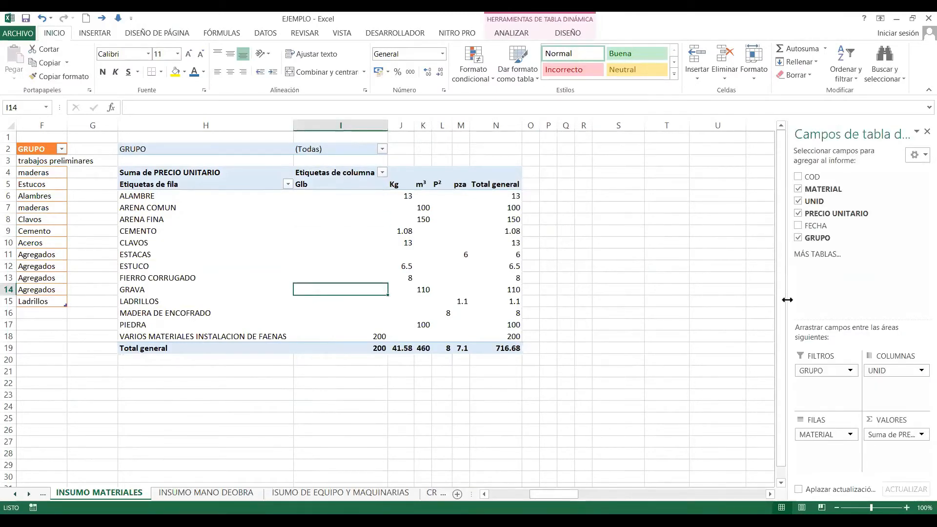
Step: Add the FECHA field to the materials pivot table and place it in the rows below MATERIAL
drag(815, 226, 884, 452)
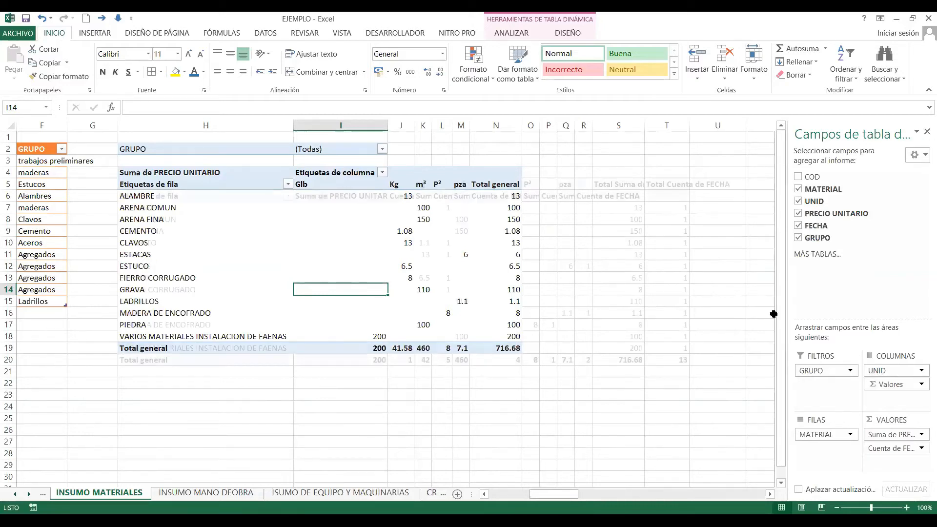
drag(887, 452, 818, 450)
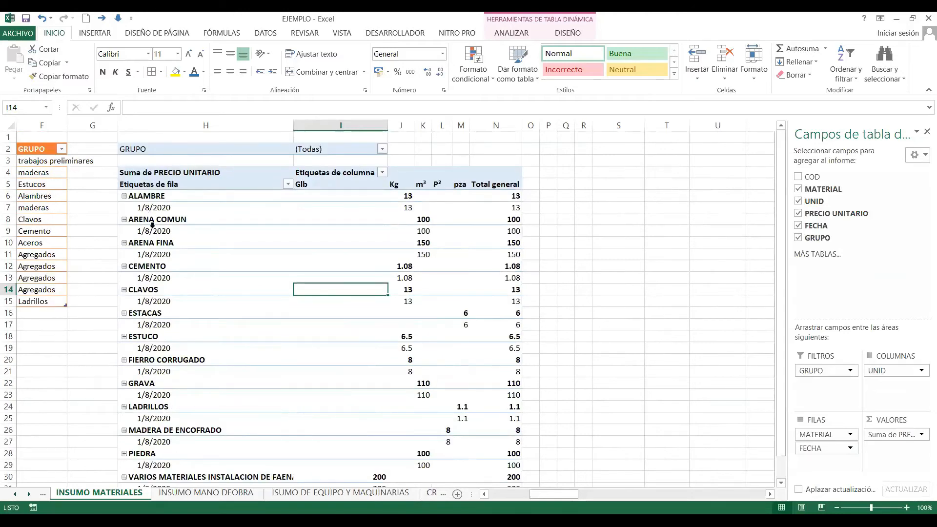
click(169, 247)
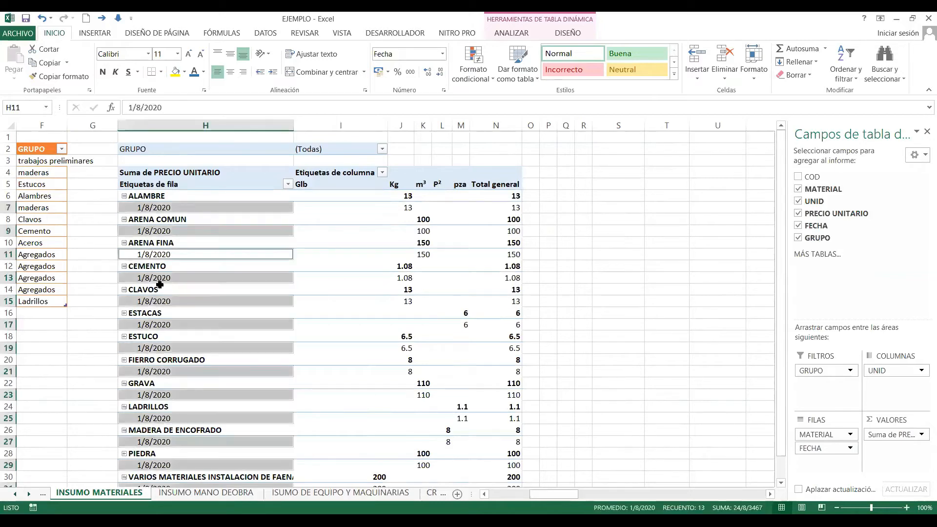
click(195, 277)
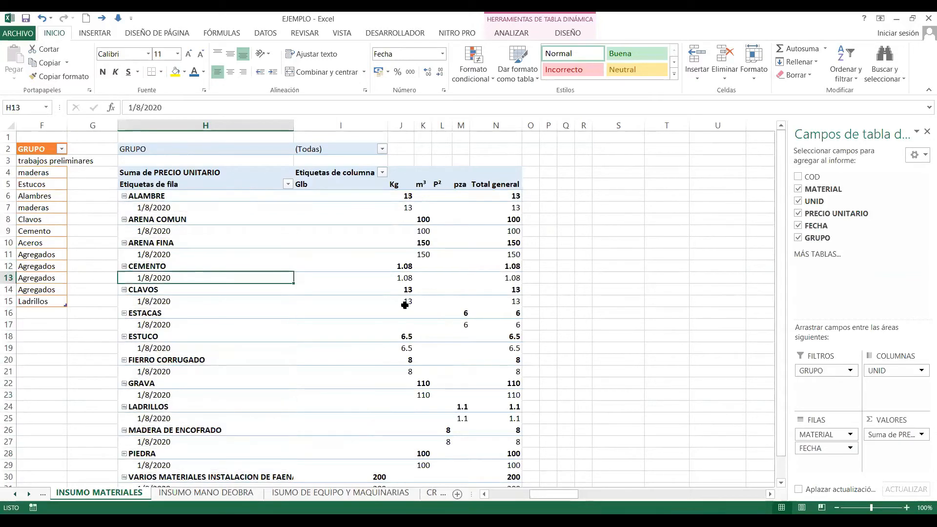
scroll(410, 305, down, 1)
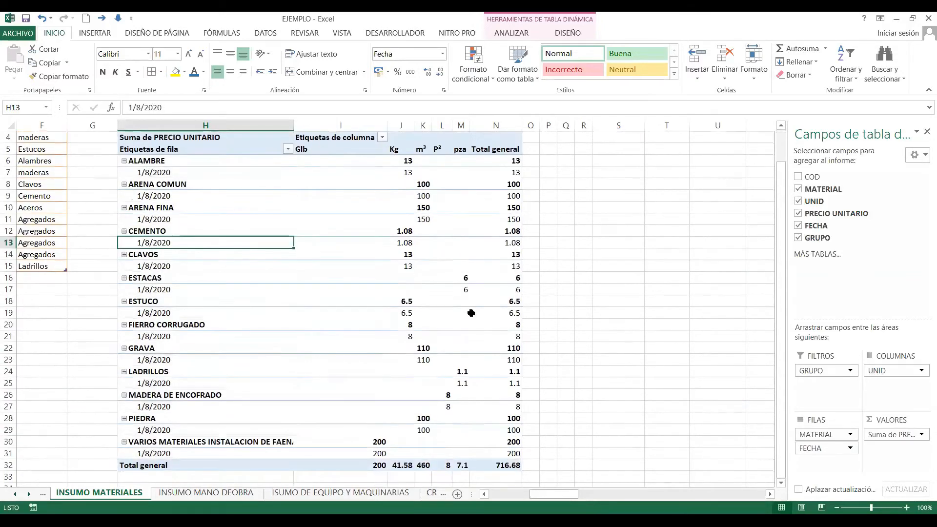
scroll(472, 313, down, 2)
scroll(472, 290, up, 3)
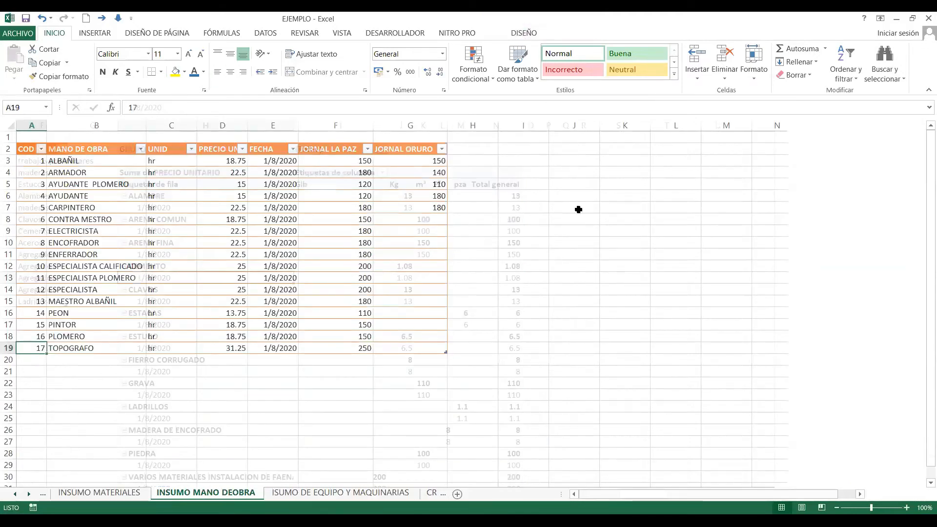
Step: Create a pivot table from INSUMOSMANODEOBRA at cell I3 of the existing INSUMO MANO DEOBRA sheet
click(285, 243)
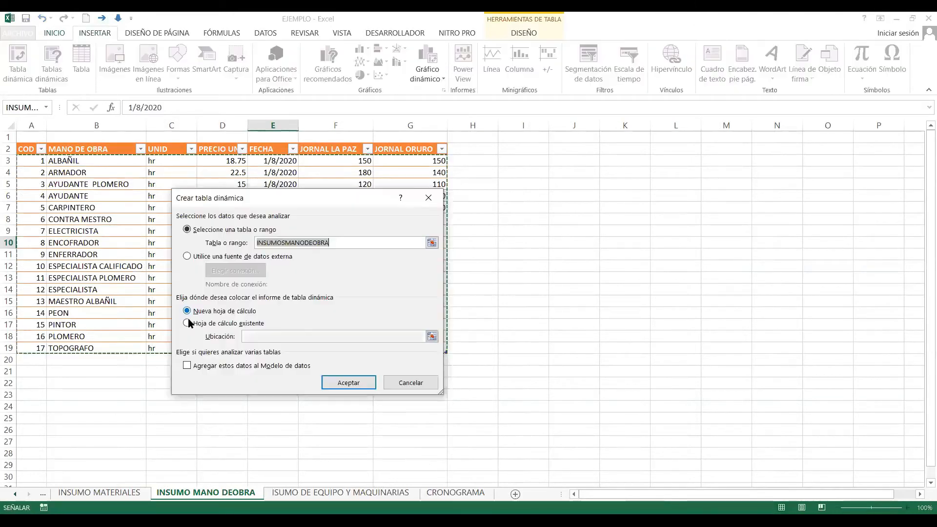
key(alt+e)
click(518, 160)
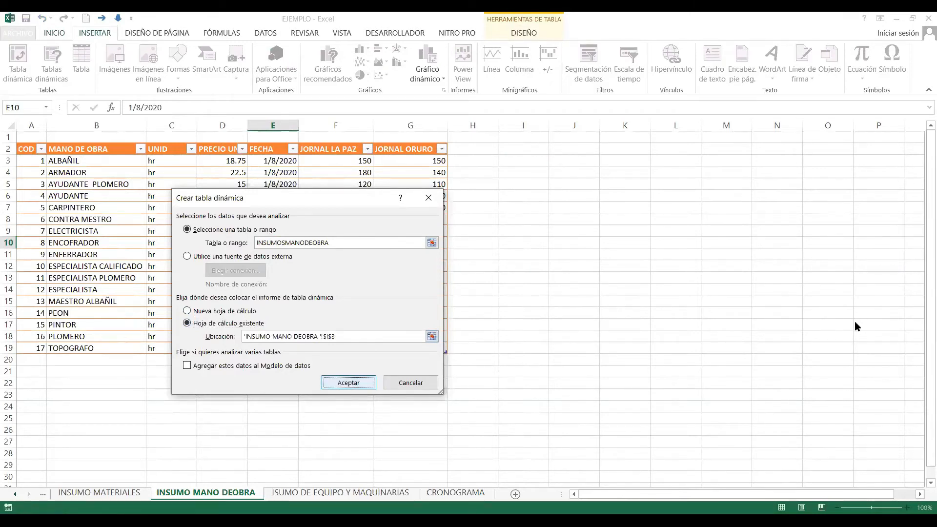
key(Return)
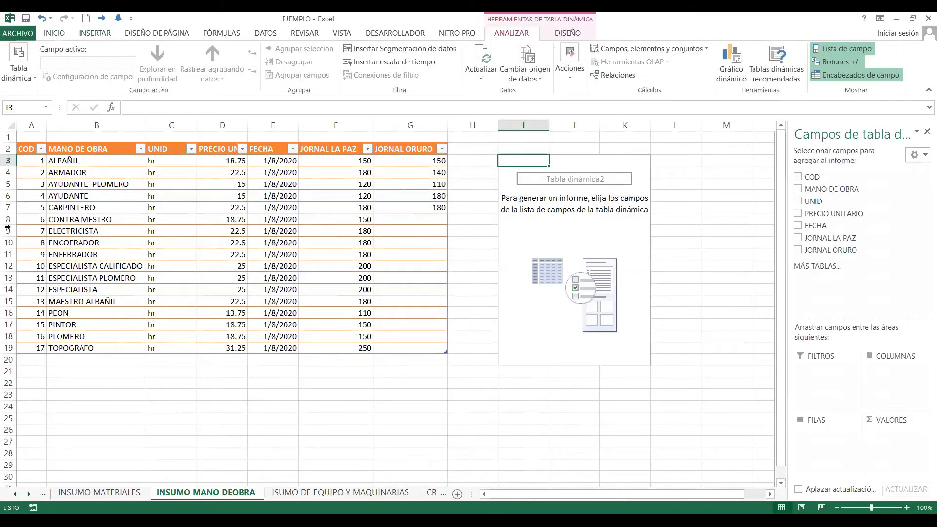
Step: Lay out the labor pivot table with MANO DE OBRA in rows, PRECIO UNITARIO in values, COD in columns and JORNAL LA PAZ as filter
drag(825, 189, 893, 437)
click(823, 184)
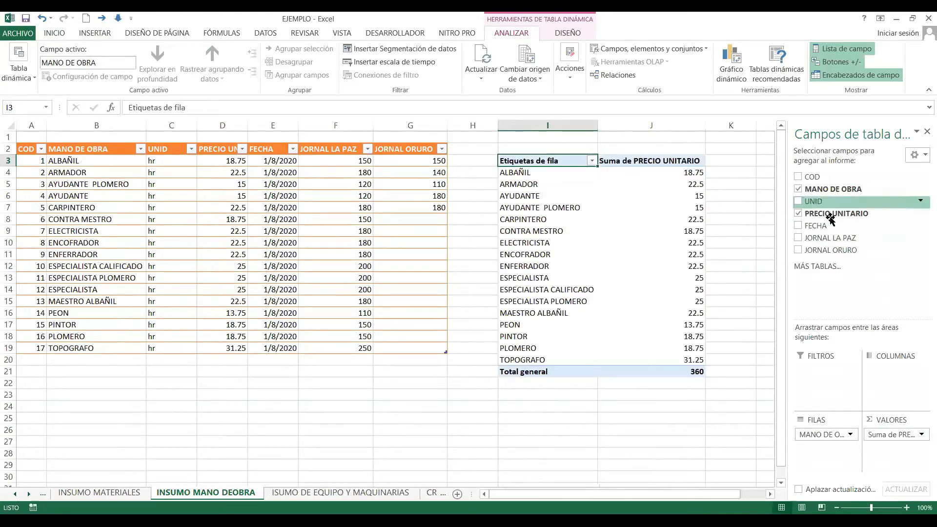
mouse_move(830, 213)
mouse_down()
mouse_move(876, 371)
mouse_move(832, 217)
mouse_up()
drag(813, 177, 867, 403)
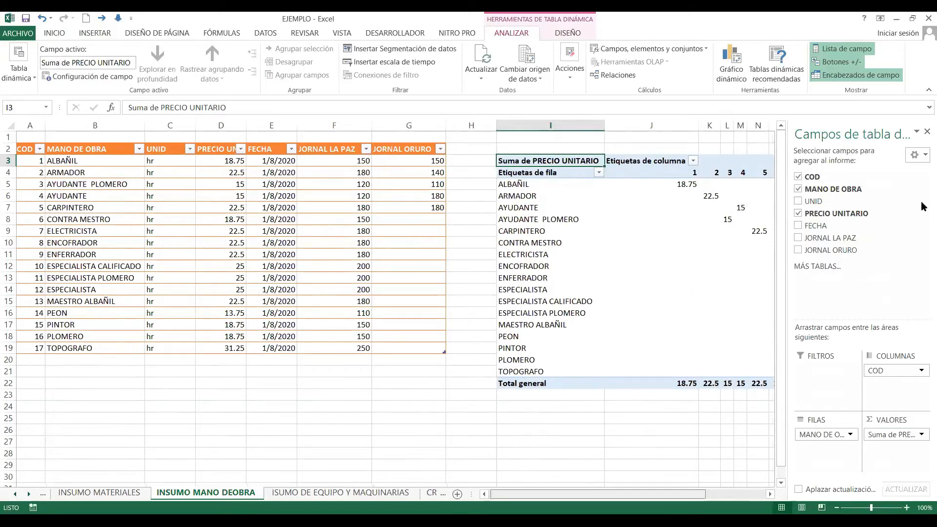
scroll(429, 278, right, 5)
drag(830, 238, 434, 160)
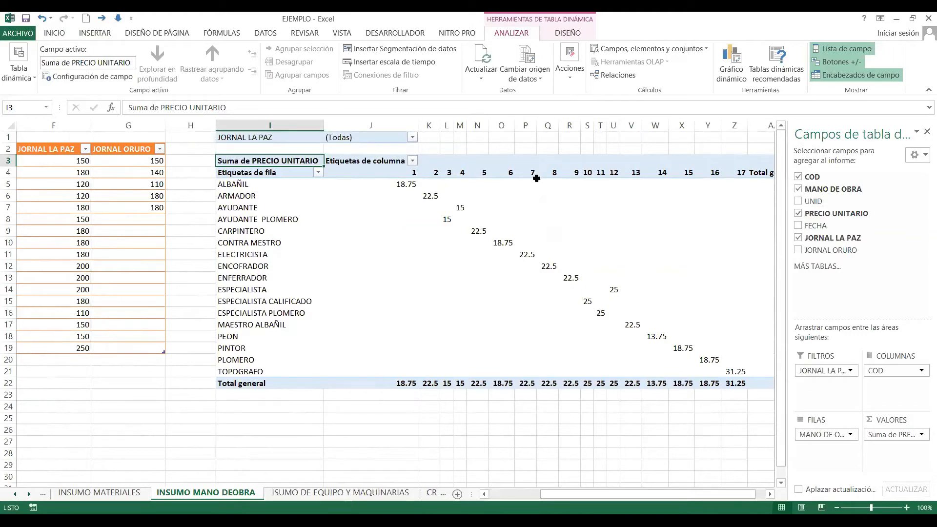
Step: Review the equipment, materials and labor sheets, the CRONOGRAMA sheet and the PRESUPUESTO GENERAL sheet
click(302, 493)
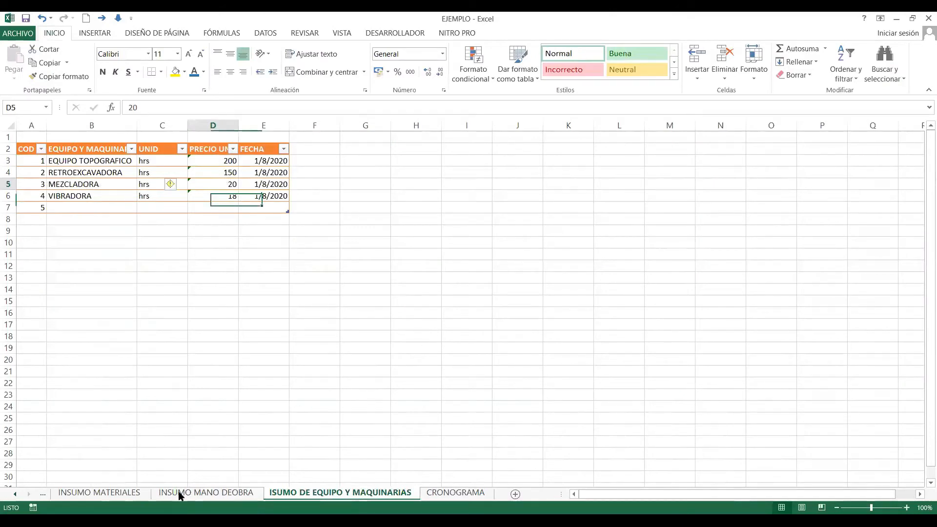
click(95, 493)
click(206, 493)
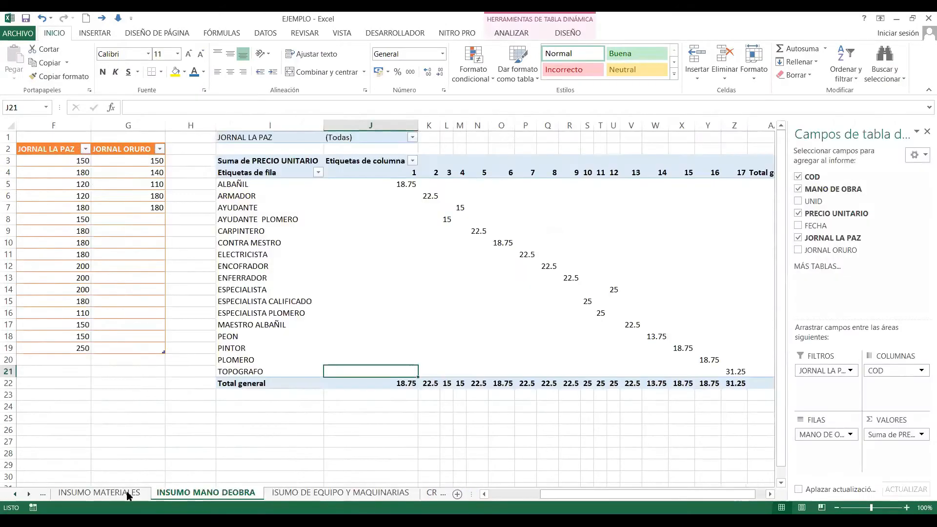
click(337, 494)
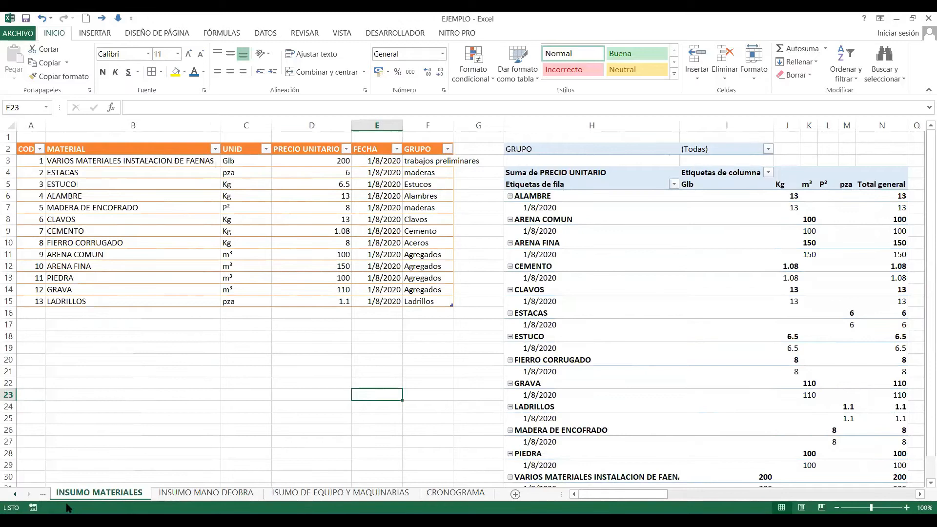
click(16, 495)
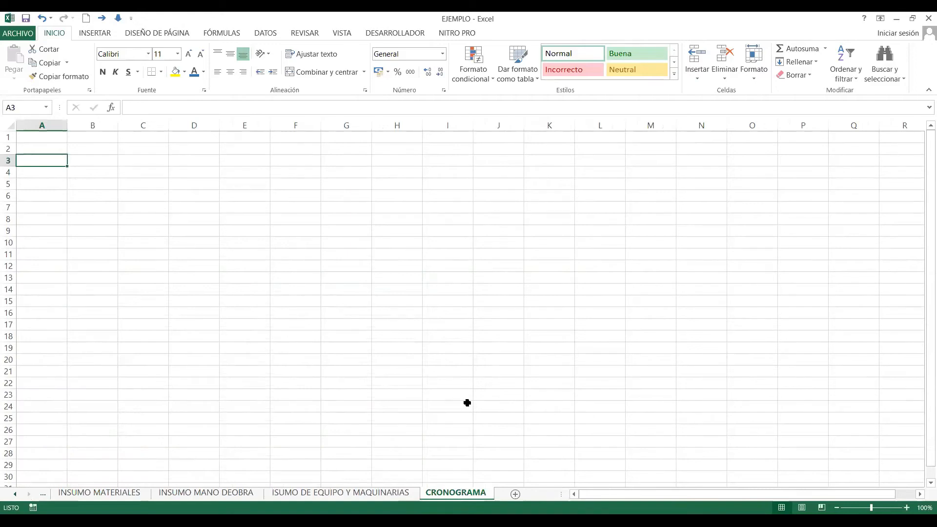
click(109, 185)
click(53, 152)
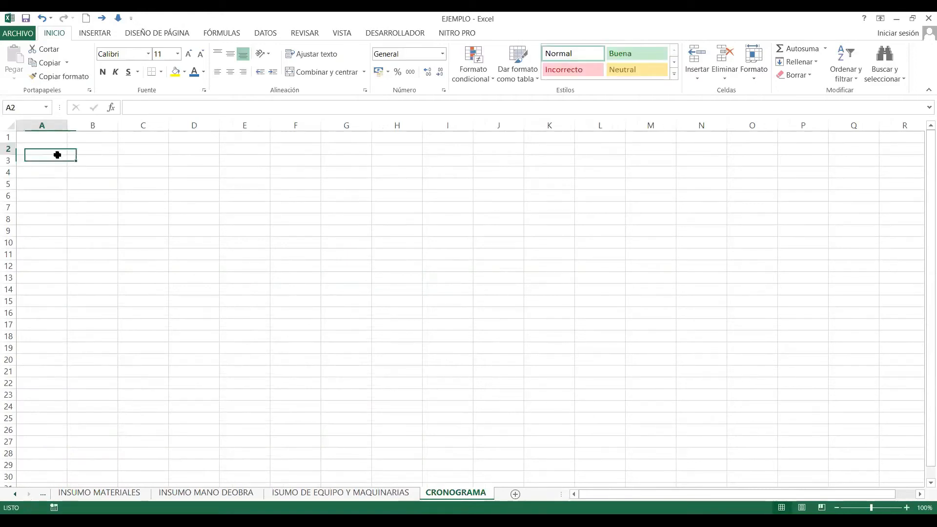
click(13, 495)
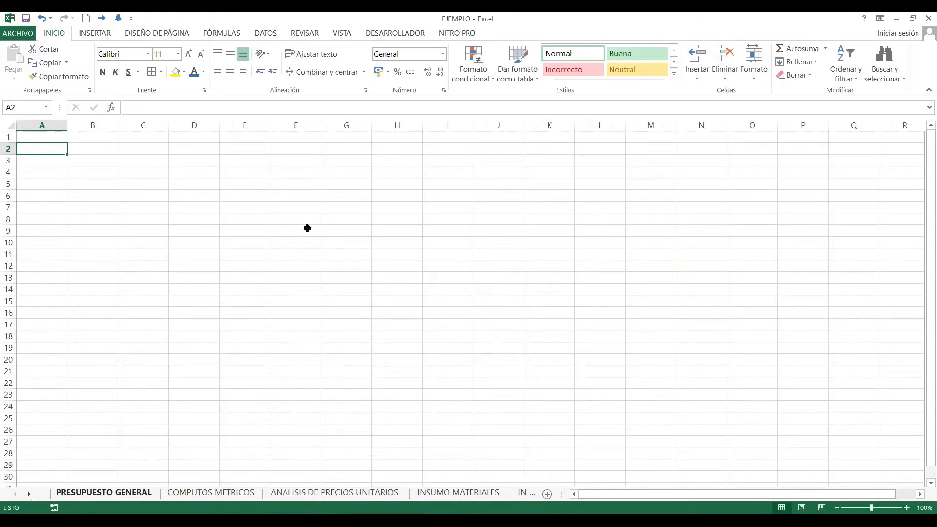
Step: Examine the COD. and ITEM columns of the budget table on the PRESUPUESTO GENERAL sheet
drag(268, 227, 227, 228)
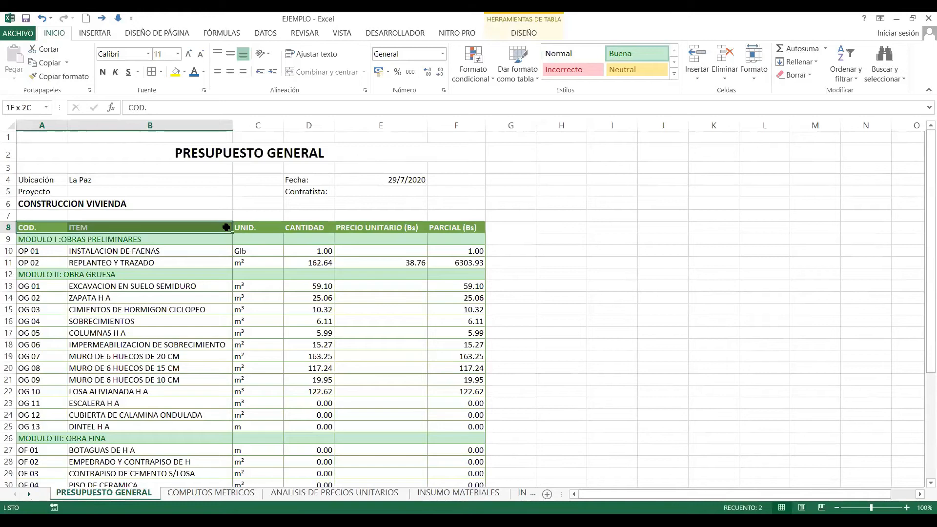
click(108, 322)
click(108, 392)
click(107, 310)
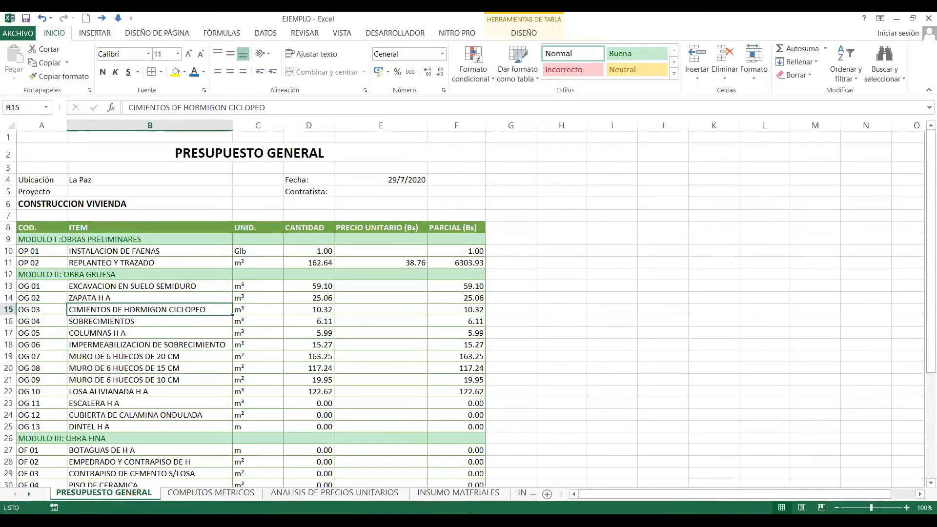
click(150, 368)
Step: Link cell A2 of the CRONOGRAMA sheet to the COD. header in cell A8 of PRESUPUESTO GENERAL
click(29, 494)
click(28, 494)
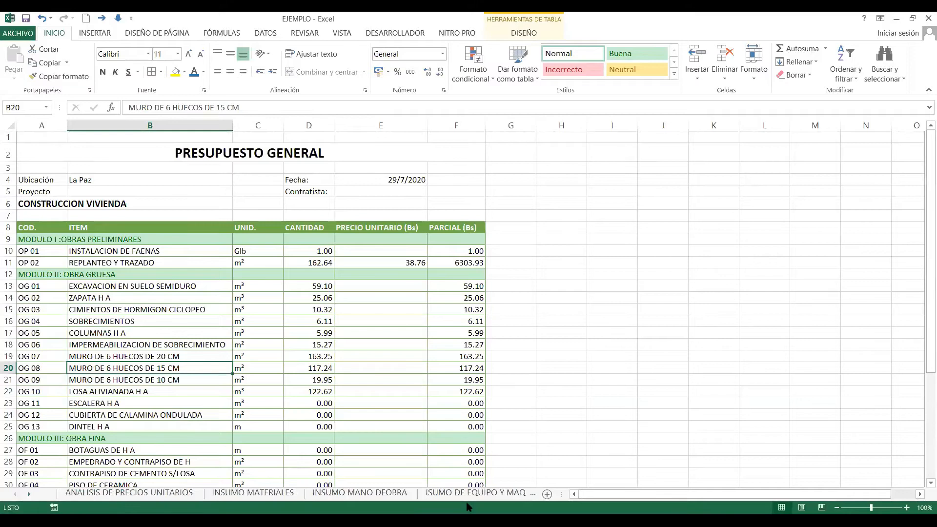
click(28, 494)
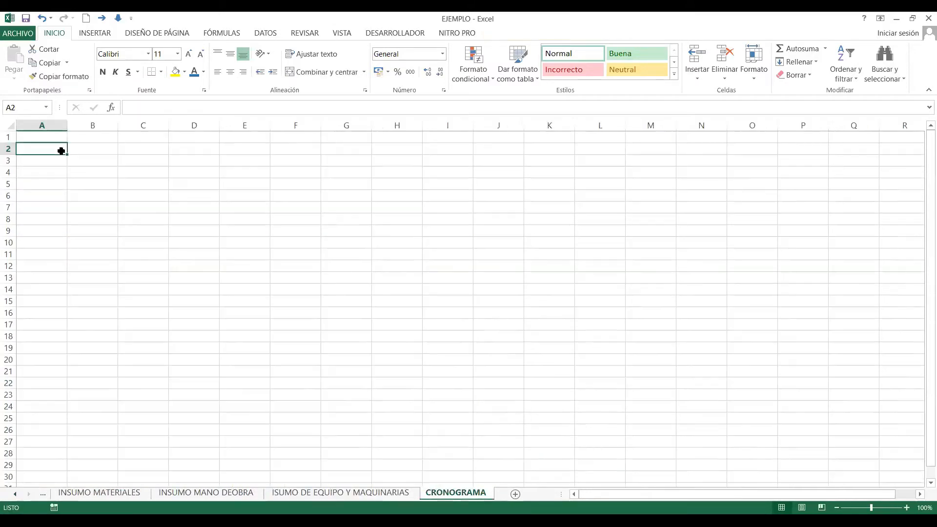
text(='PRESUPUESTO GENERAL '!)
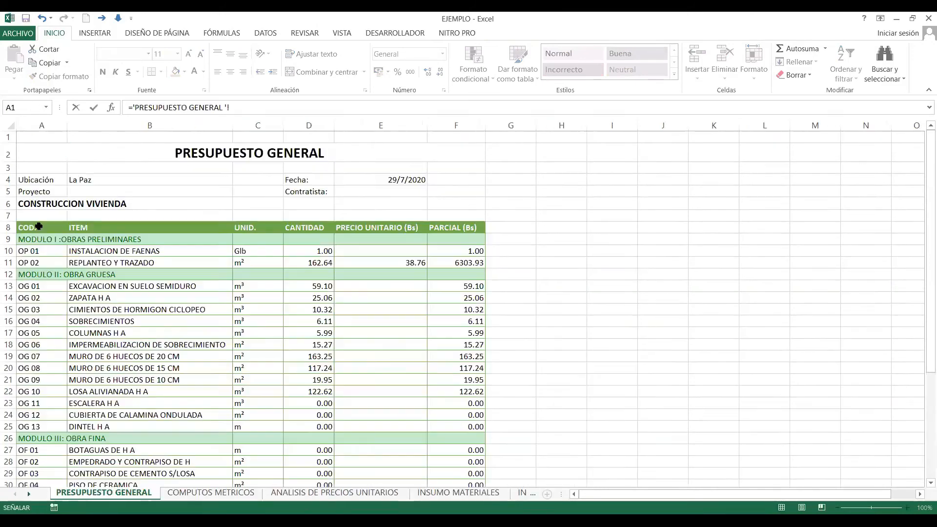
click(41, 227)
key(BackSpace)
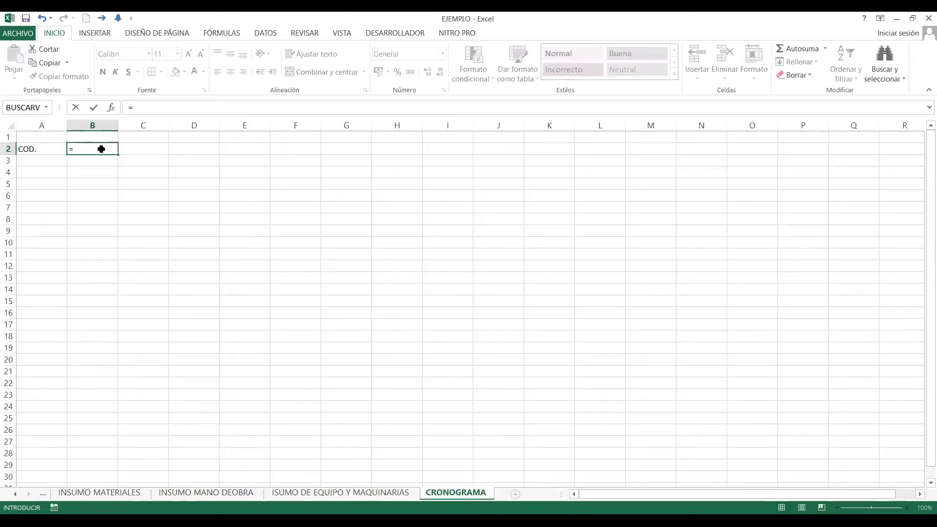
Step: Link cell B2 to the budget's ITEM header and fill the A2:B2 formulas down the CRONOGRAMA sheet
key(ctrl+Page_Up)
key(ctrl+Page_Up)
key(ctrl+Page_Up)
key(ctrl+Page_Up)
key(ctrl+Page_Up)
key(ctrl+Page_Up)
text(A8)
key(ctrl+Return)
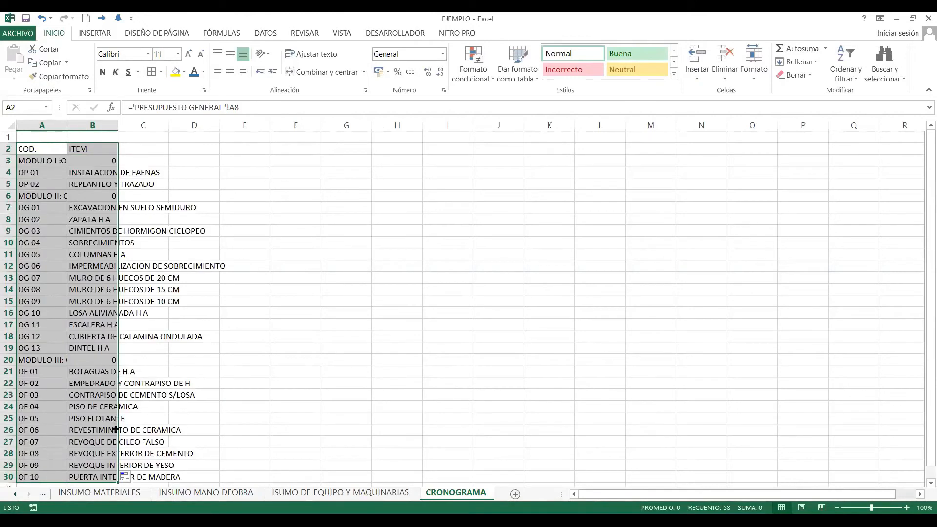
Step: Extend the linked formulas through row 35 and clear the zeros in column B beside the module headings
scroll(115, 428, down, 3)
drag(116, 429, 121, 429)
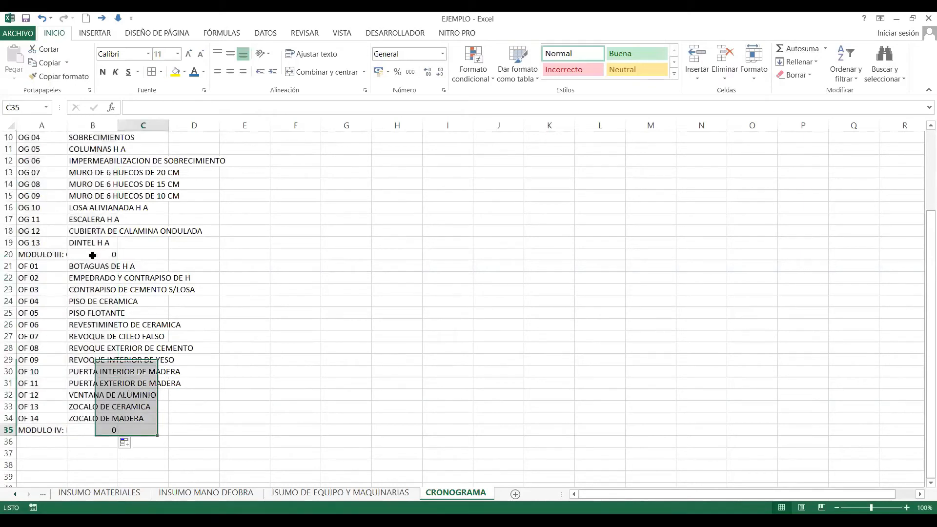
key(Left)
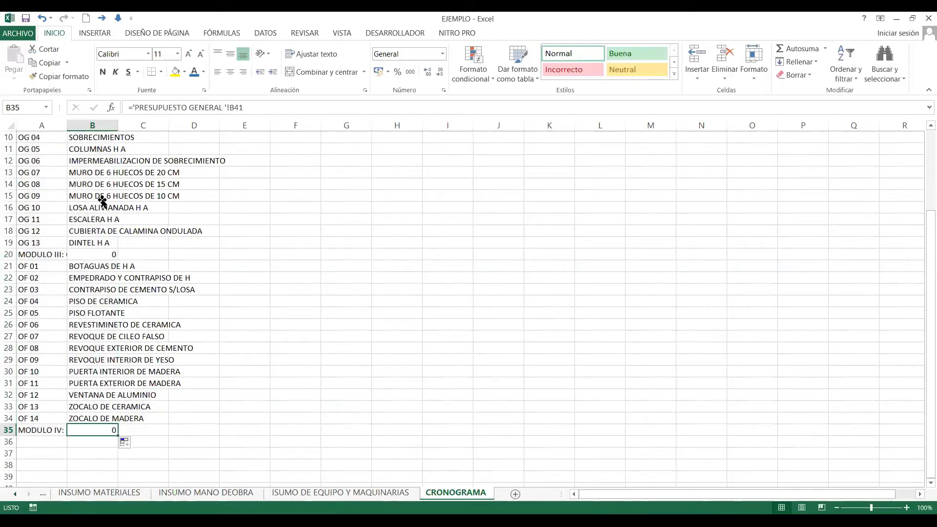
key(Delete)
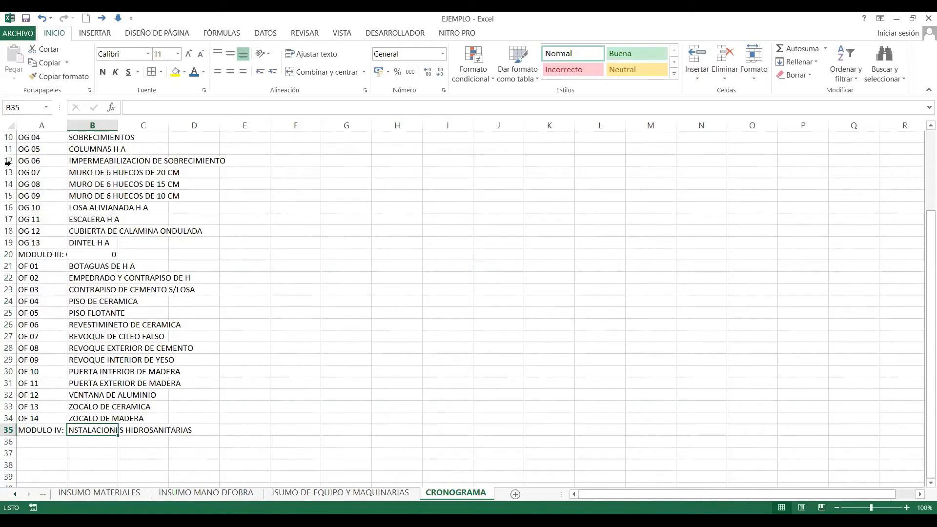
Step: Delete the MODULO I, MODULO II and MODULO III heading rows from the CRONOGRAMA list
scroll(20, 165, up, 3)
click(17, 161)
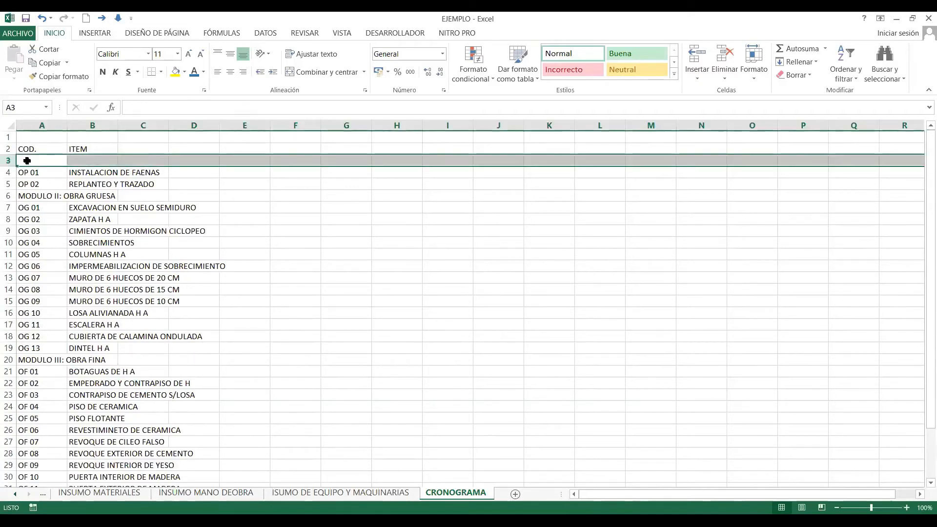
right_click(8, 160)
click(47, 262)
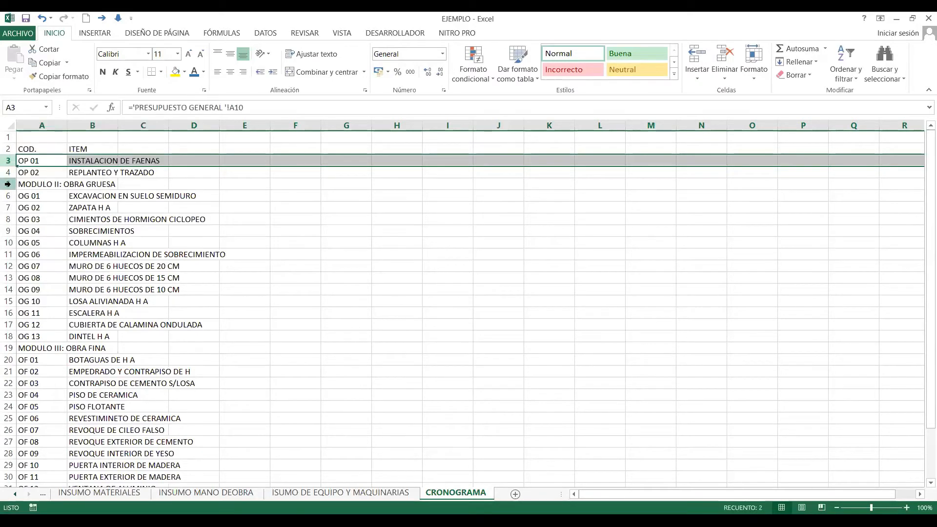
click(8, 184)
right_click(7, 185)
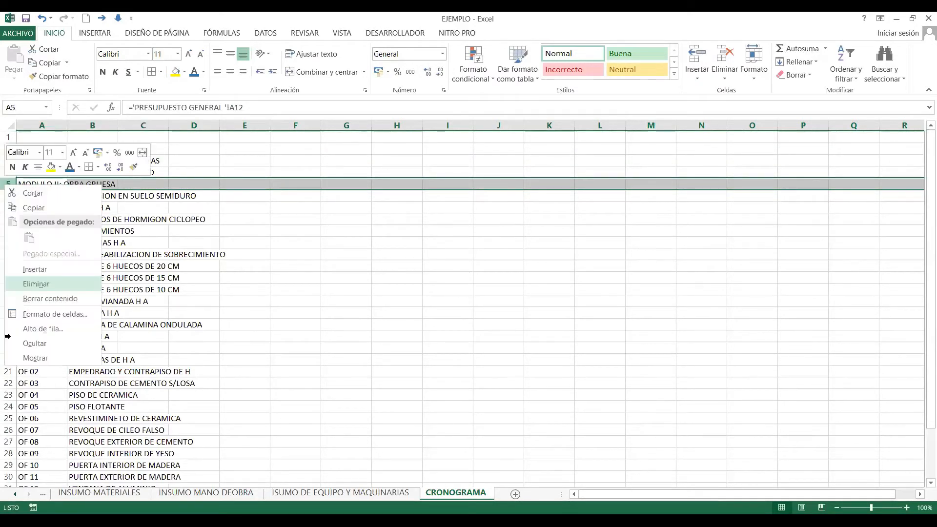
key(Return)
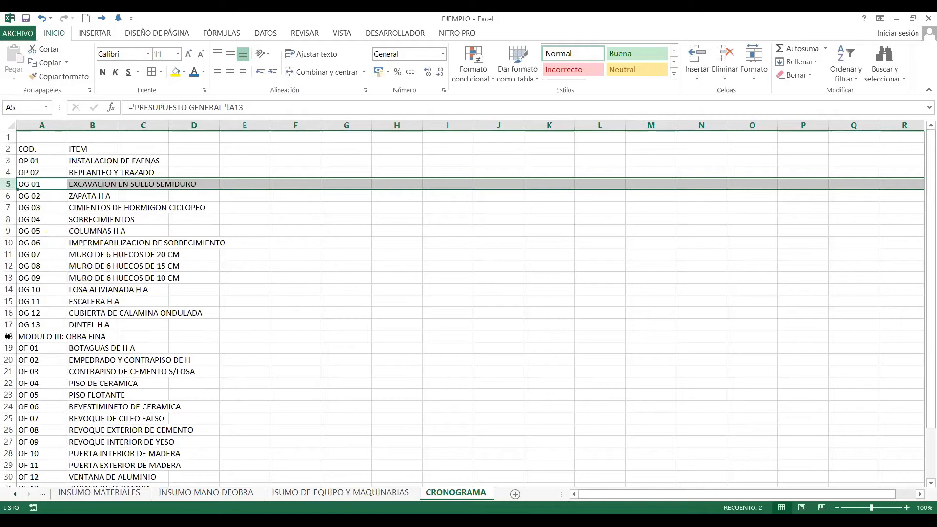
click(8, 337)
right_click(8, 336)
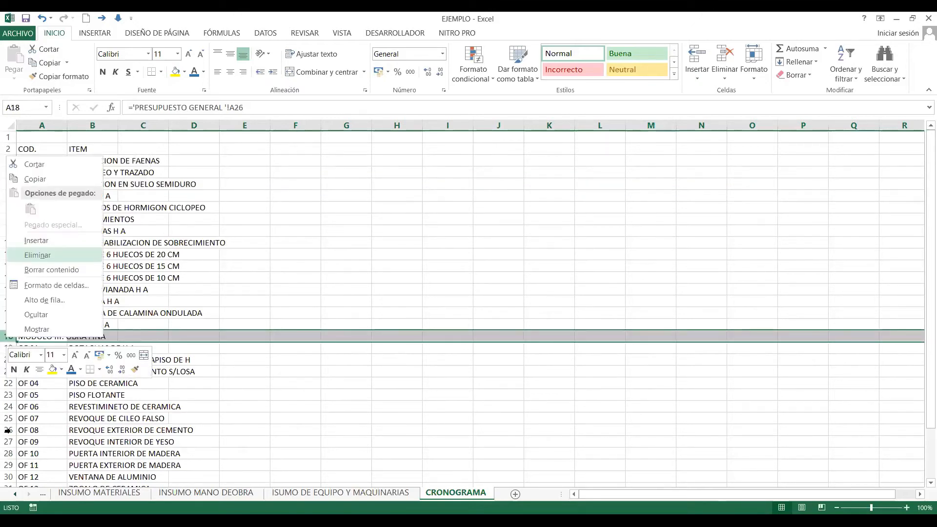
key(Return)
scroll(47, 354, down, 2)
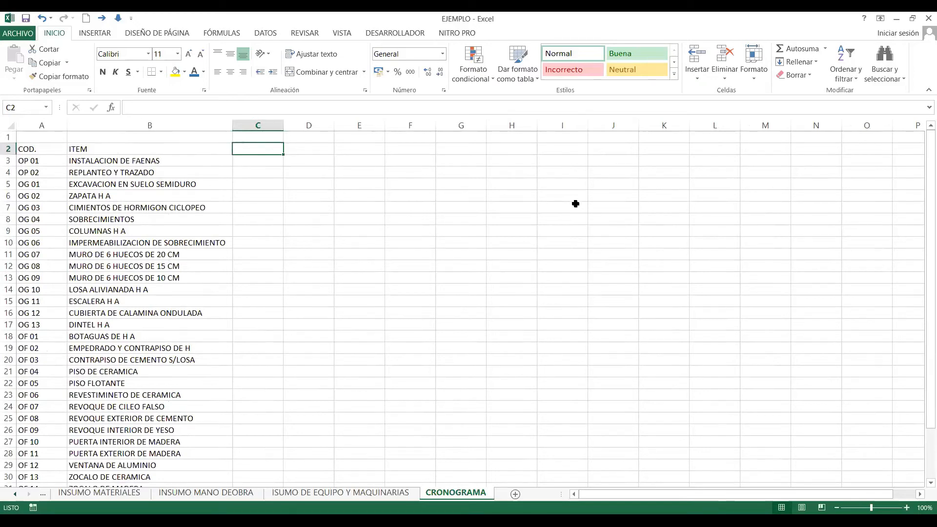
Step: Enter the column headers FECHA DE INICIO in C2 and DURACION DE DIAS in D2
text(fech)
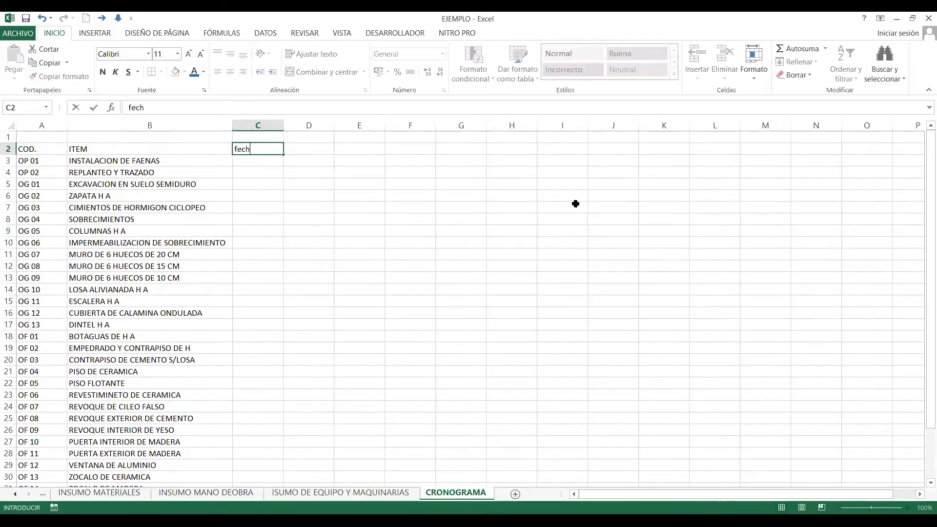
key(BackSpace)
key(BackSpace)
key(BackSpace)
key(BackSpace)
text(FECHA DE INICIO)
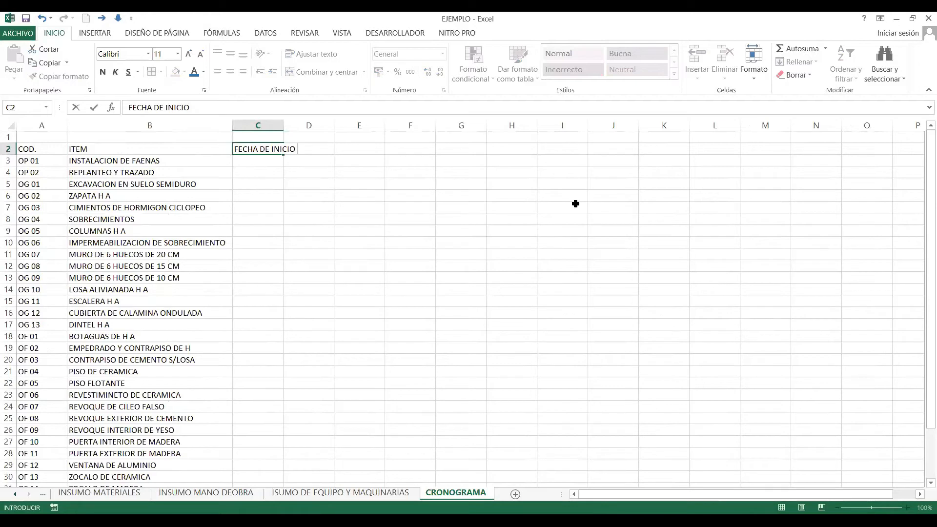
click(332, 150)
text(DURACION DE DIAS)
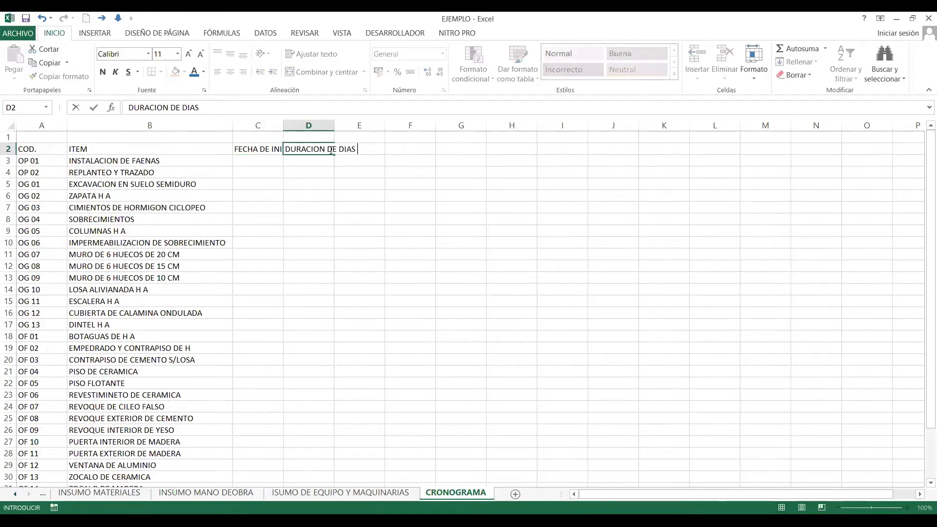
Step: Enter the column header FECHA FINAL in E2
click(363, 151)
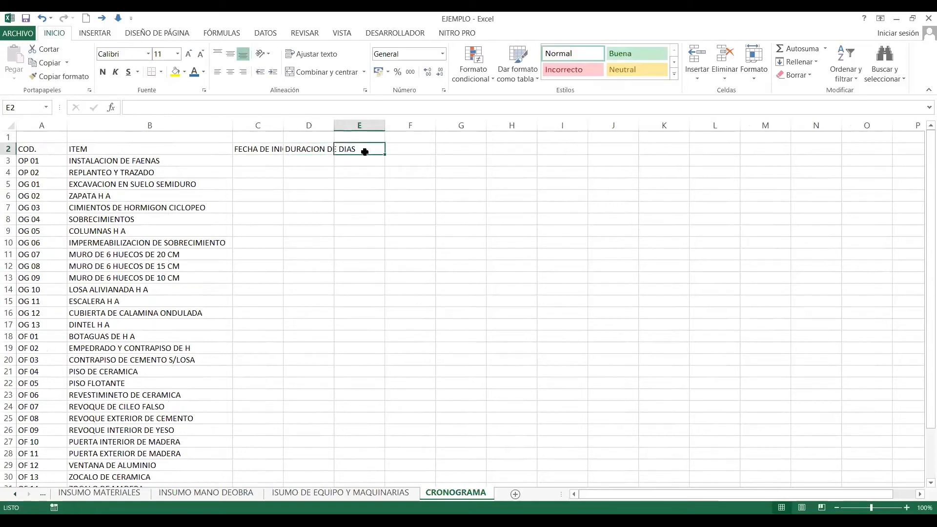
text(FEHA)
key(BackSpace)
key(BackSpace)
key(BackSpace)
text(CHA FINAL)
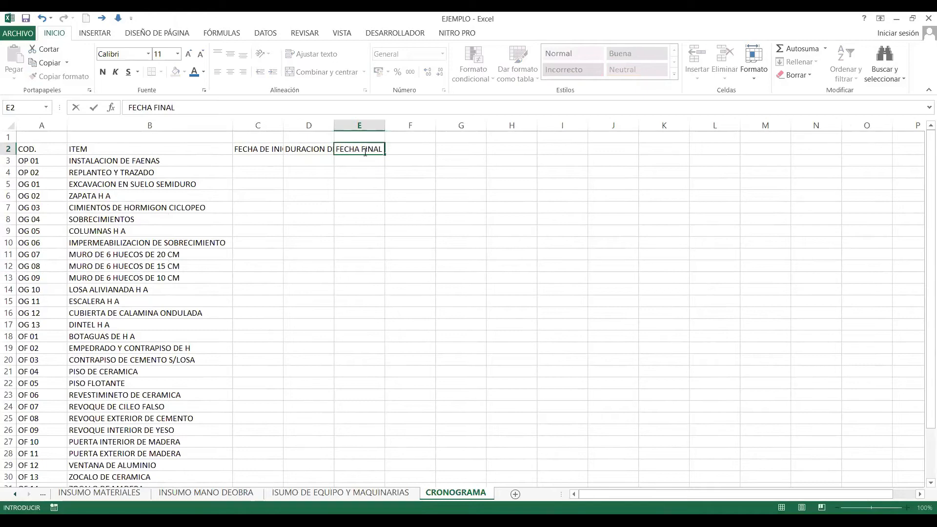
key(Return)
key(Return)
key(Return)
key(Return)
key(Return)
key(Return)
Step: Break the DURACION DE DIAS, FECHA DE INICIO and FECHA FINAL headers onto two lines within their cells
double_click(327, 150)
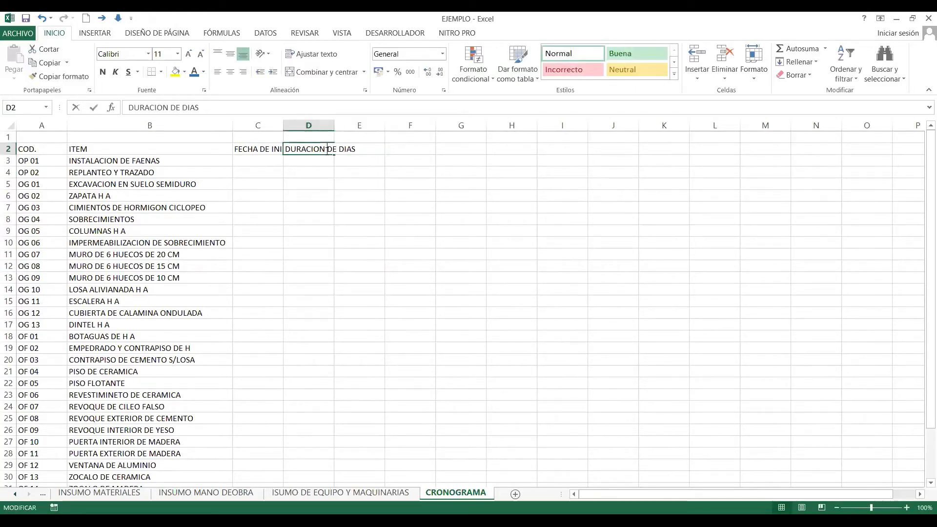
key(alt+Return)
double_click(262, 160)
key(alt+Return)
click(342, 197)
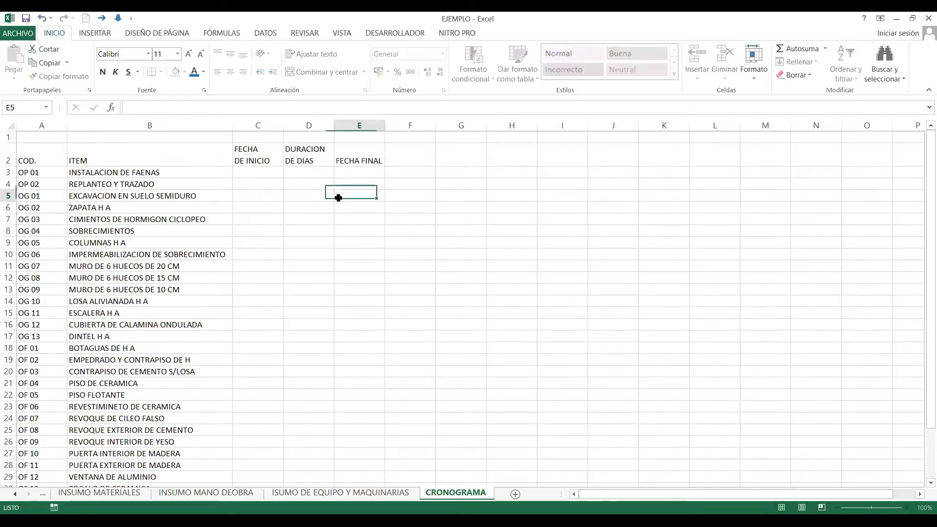
double_click(361, 161)
key(alt+Return)
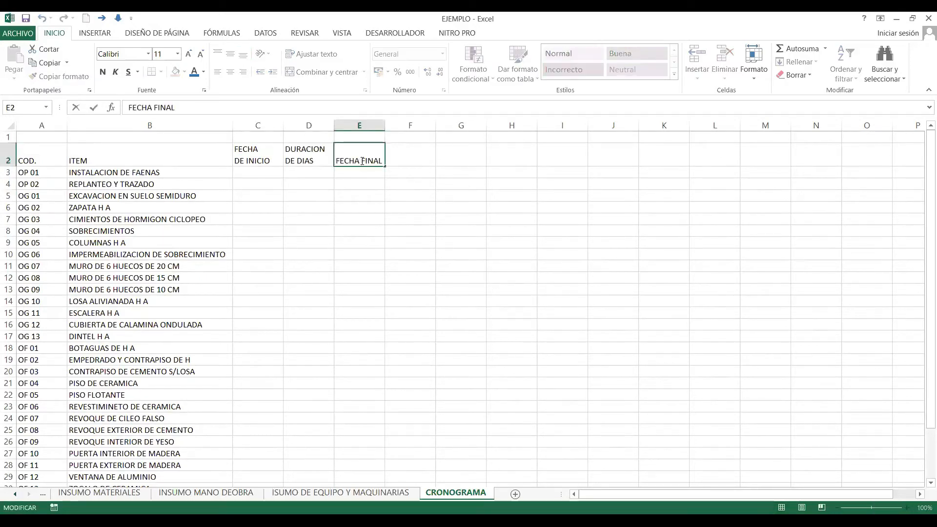
click(383, 256)
Step: Apply all borders to the schedule table in columns A to E from the header row down
click(336, 155)
drag(35, 155, 354, 418)
key(shift+Down)
key(shift+Down)
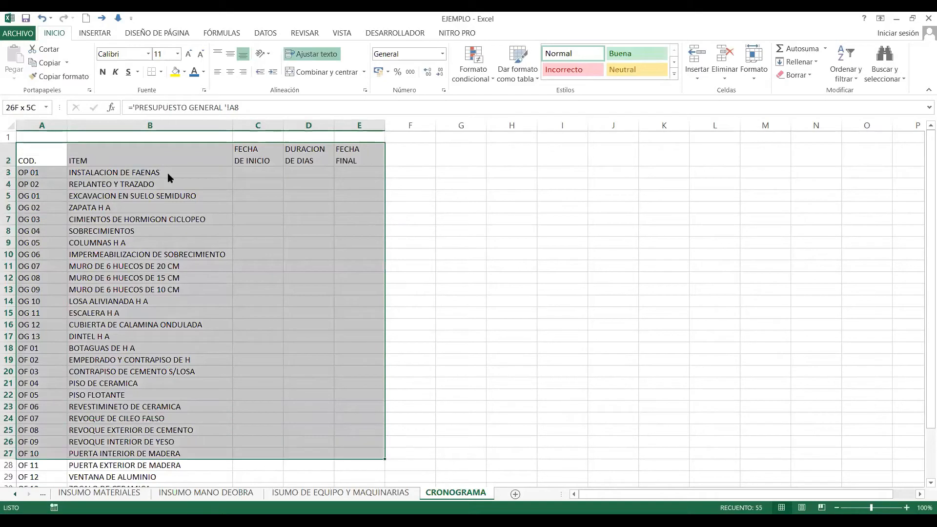
key(shift+Down)
key(shift+Down)
key(shift+Down)
key(shift+Down)
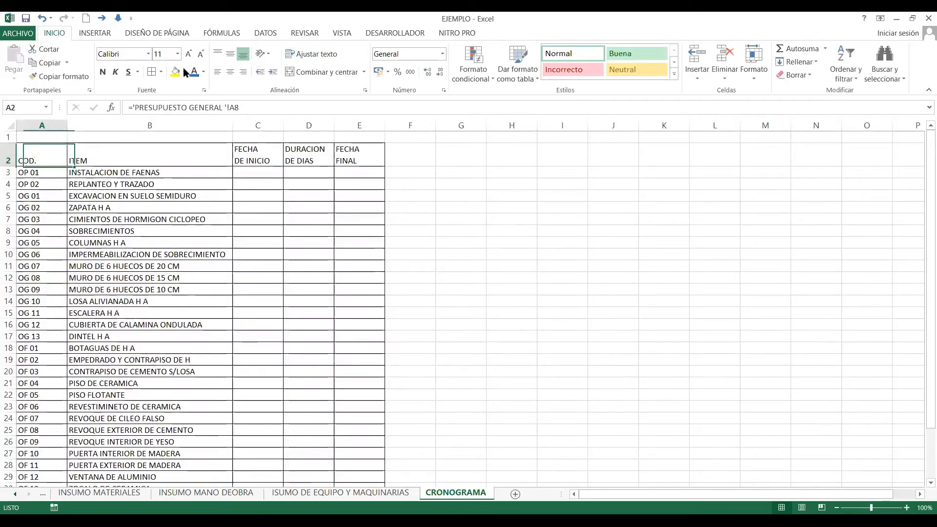
Step: Fill the header cells A2:E2 with light green and make their text bold
key(shift+Right)
key(shift+Right)
key(shift+Right)
key(shift+Right)
click(183, 73)
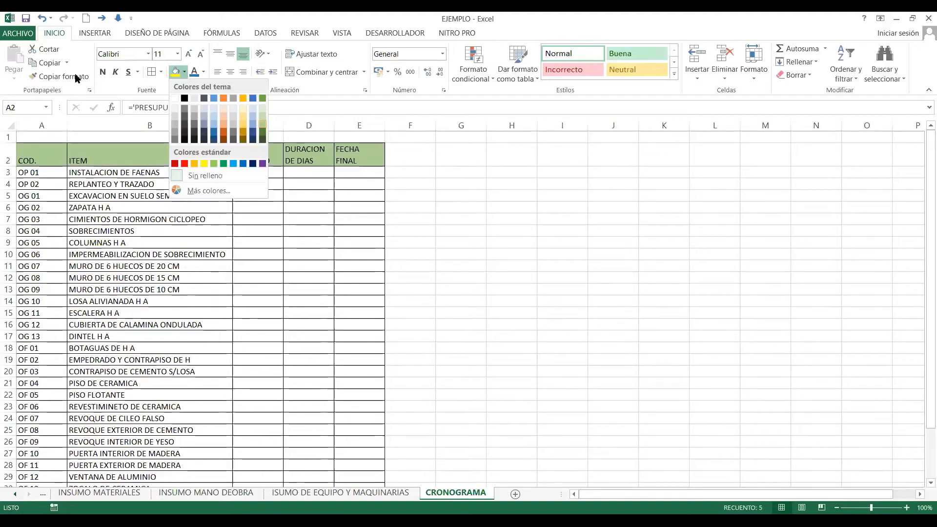
click(102, 72)
click(260, 182)
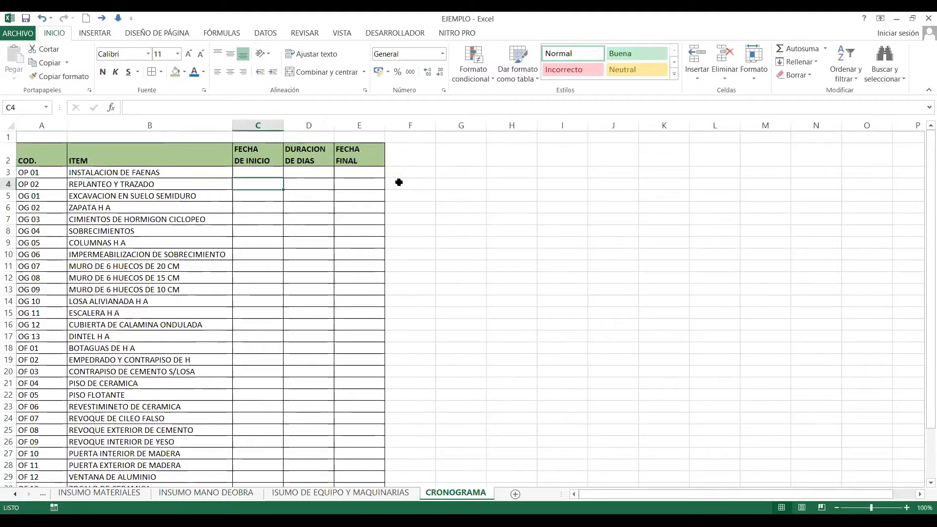
click(362, 197)
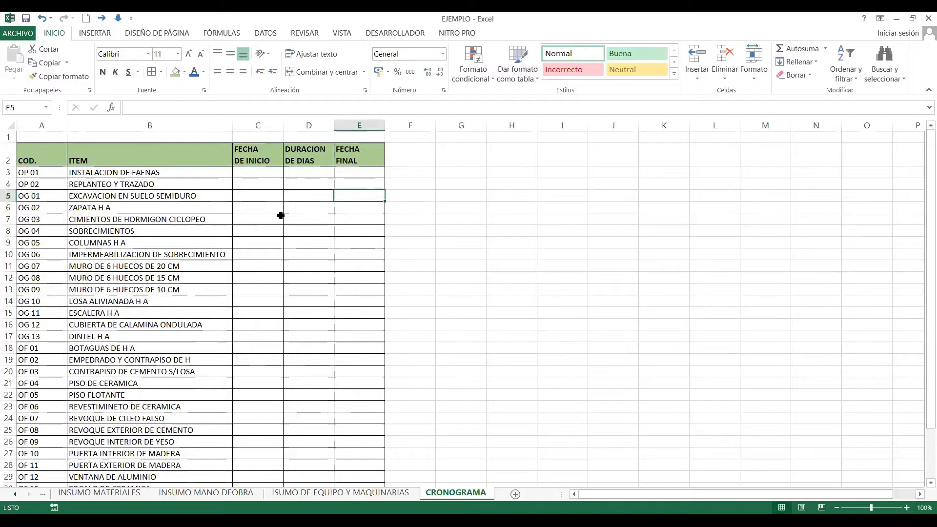
drag(268, 175, 360, 375)
click(309, 184)
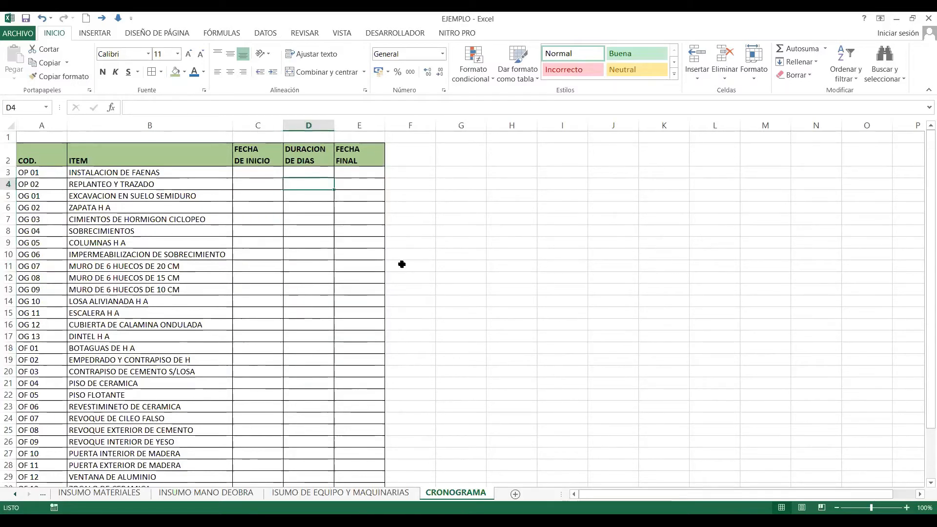
click(368, 171)
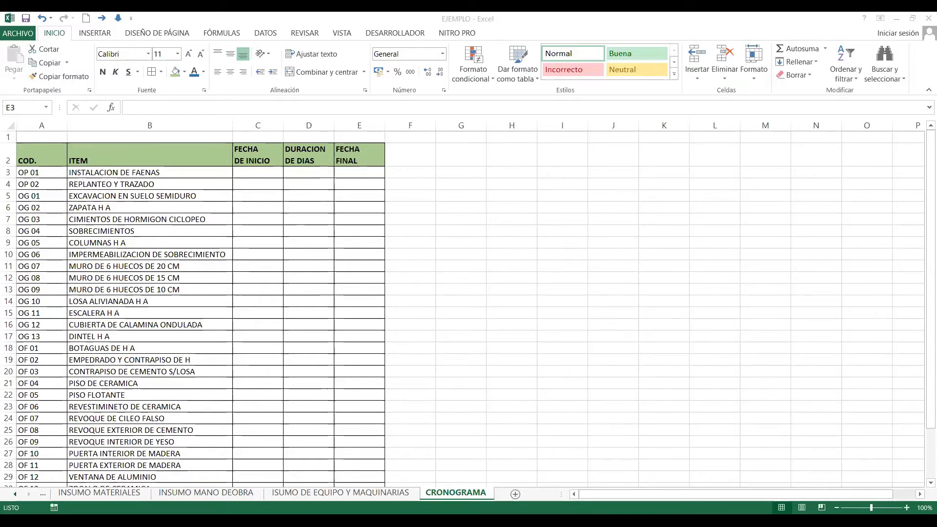
Step: Paste the FERIADOS holiday table at F2 beside the schedule and autofit its column widths
key(ctrl+c)
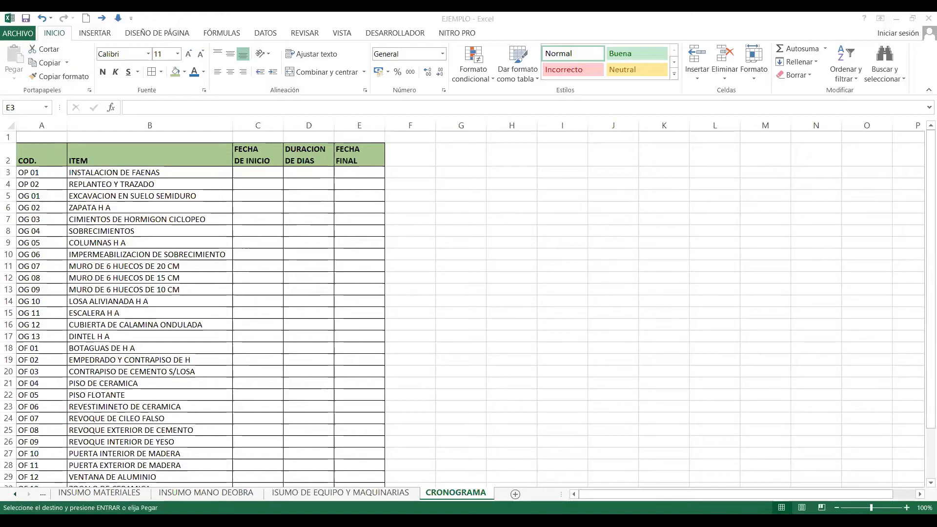
click(465, 156)
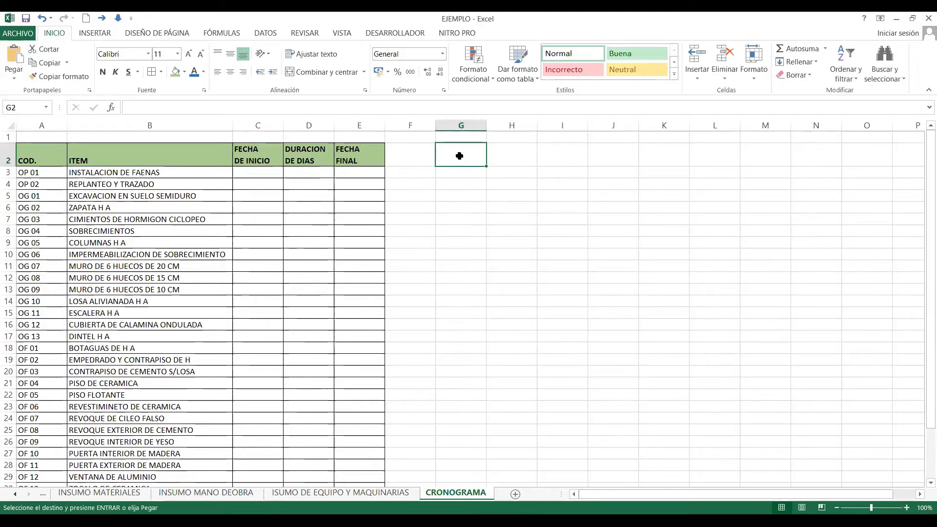
click(423, 155)
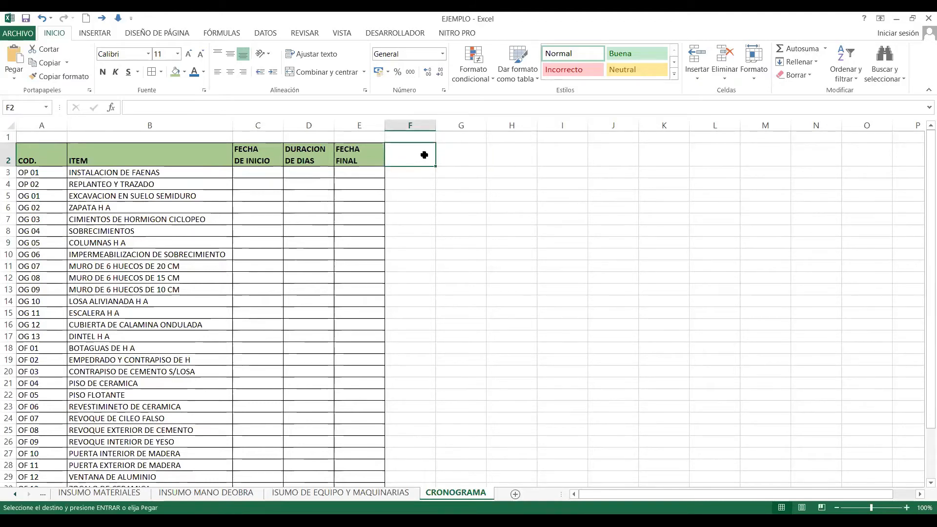
key(shift+F10)
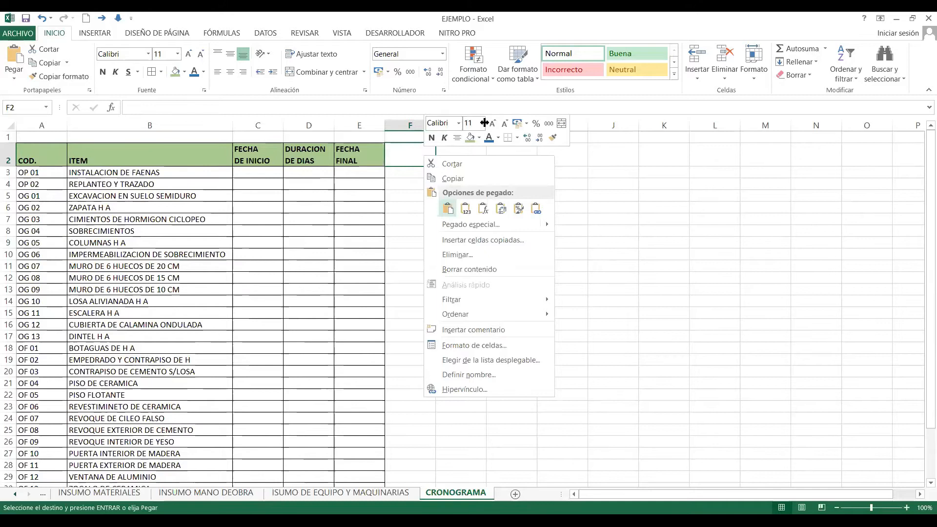
key(Return)
key(Left)
key(Left)
key(alt+h)
key(o)
key(i)
drag(417, 179, 489, 207)
drag(416, 219, 508, 315)
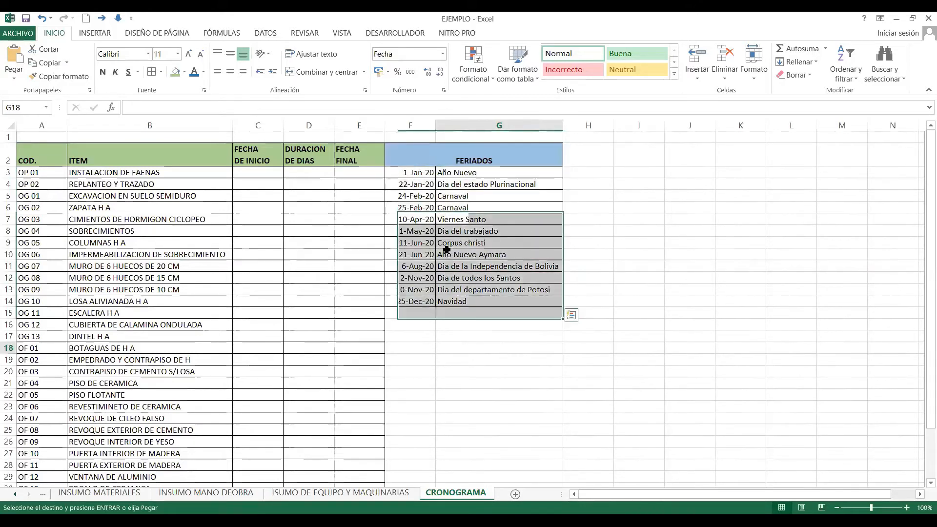
click(485, 203)
click(268, 184)
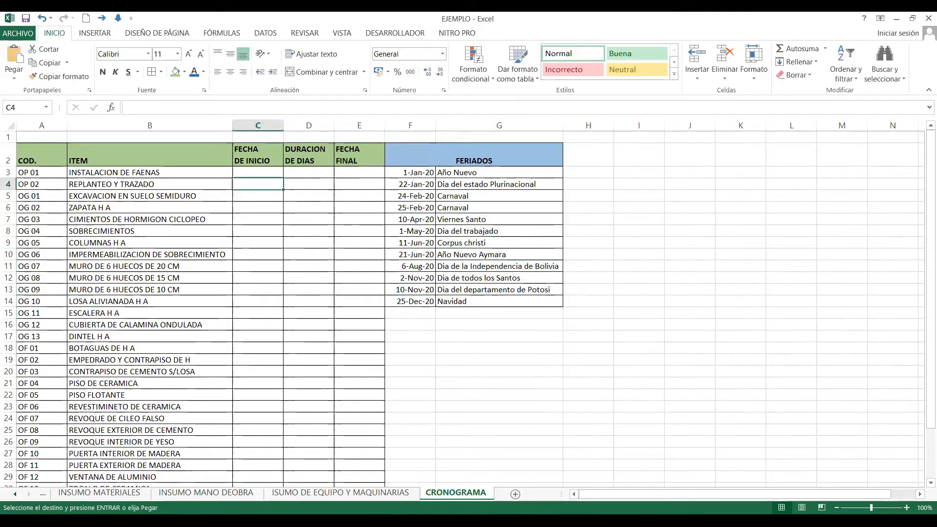
click(359, 336)
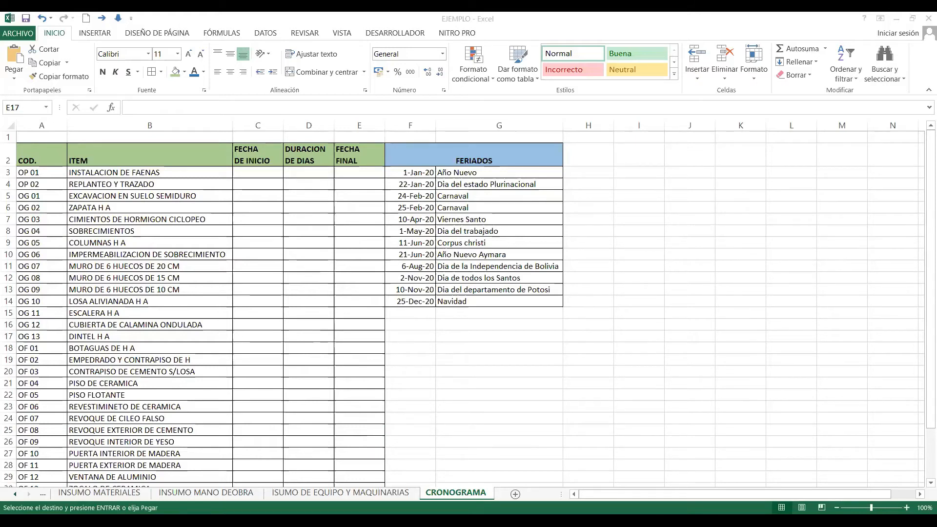
Step: Paste the item durations into the DURACION DE DIAS column from D3 and clear the surplus cells C32:D33 below the table
click(318, 174)
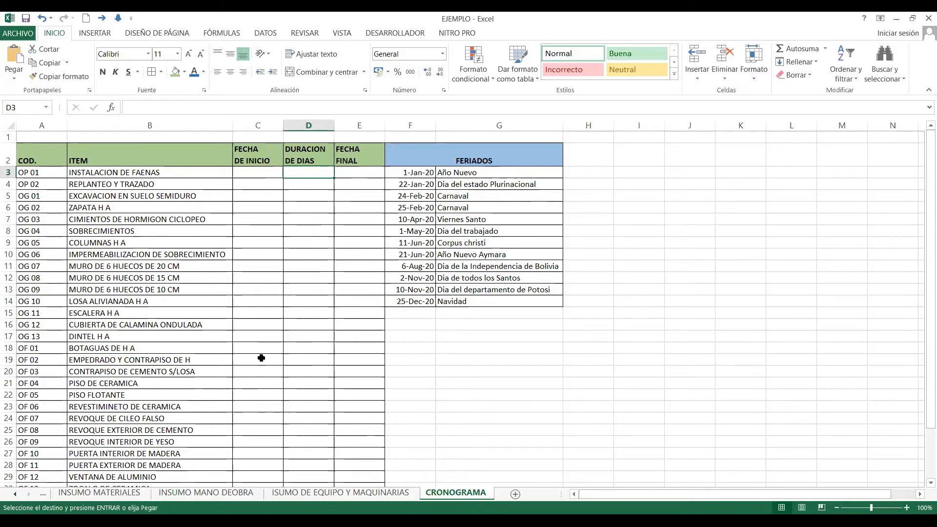
key(ctrl+v)
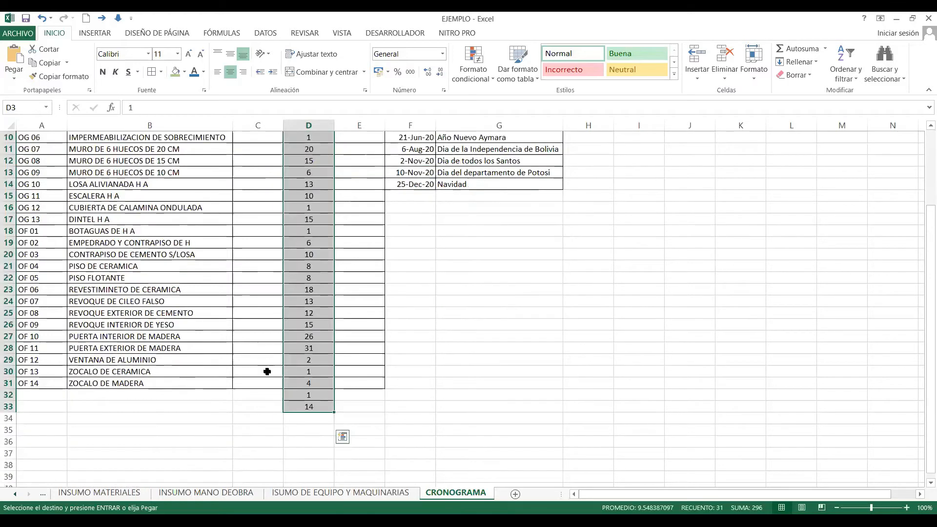
scroll(267, 372, down, 1)
drag(258, 360, 308, 371)
key(Delete)
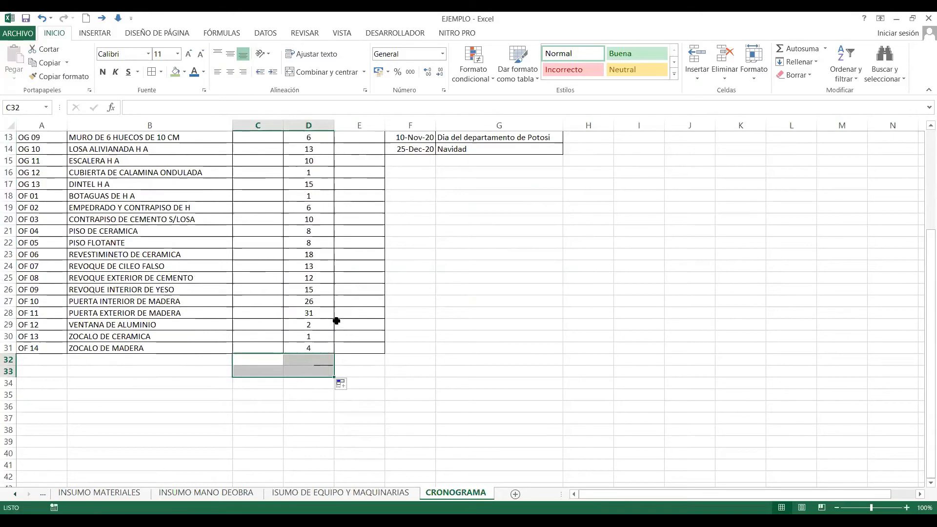
scroll(336, 321, up, 4)
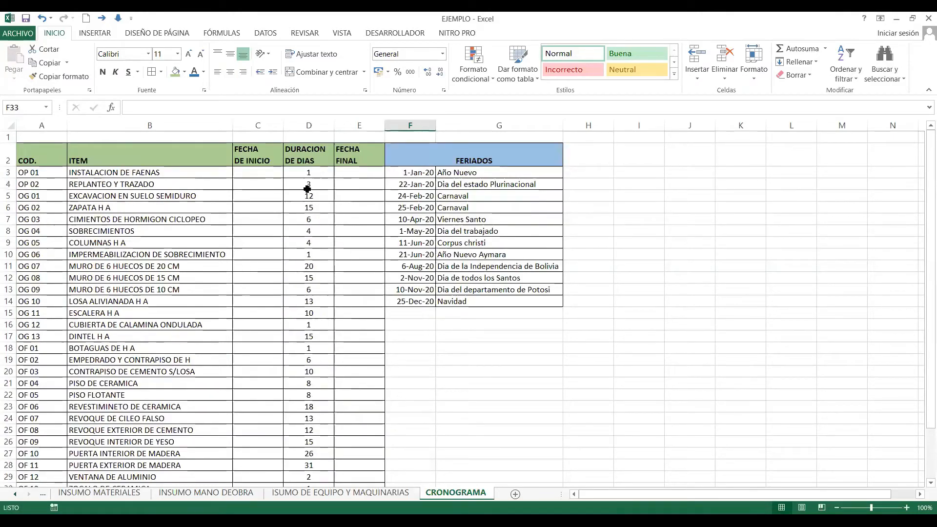
Step: Examine the durations listed for the work items in the DURACION DE DIAS column
click(317, 177)
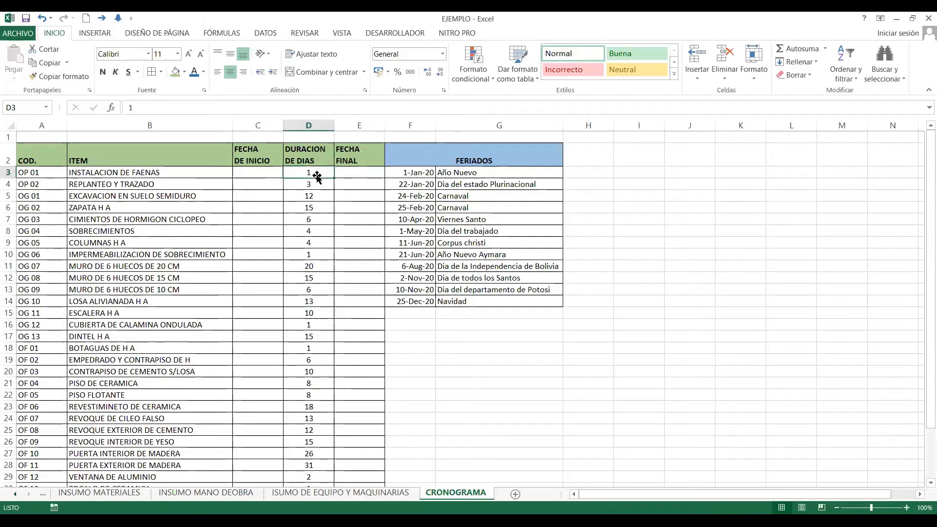
click(324, 267)
key(Down)
key(Down)
key(Down)
key(Down)
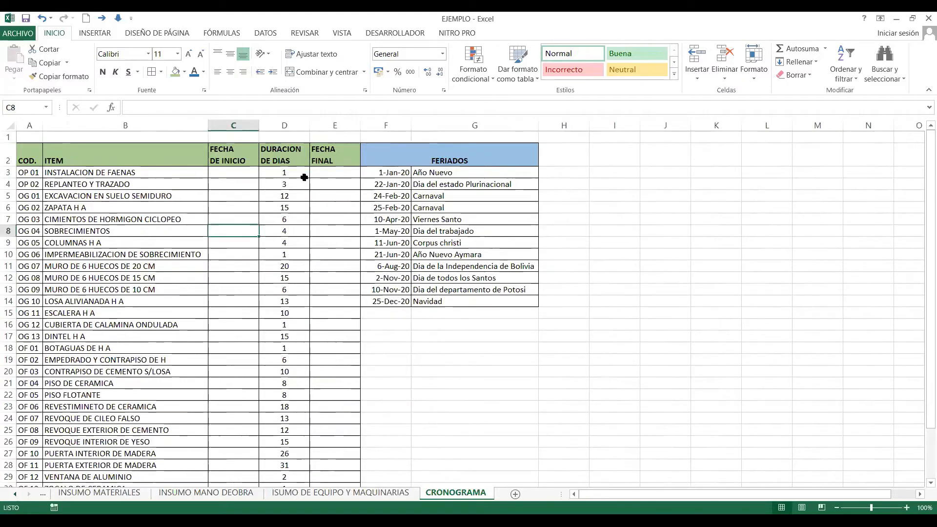
click(295, 174)
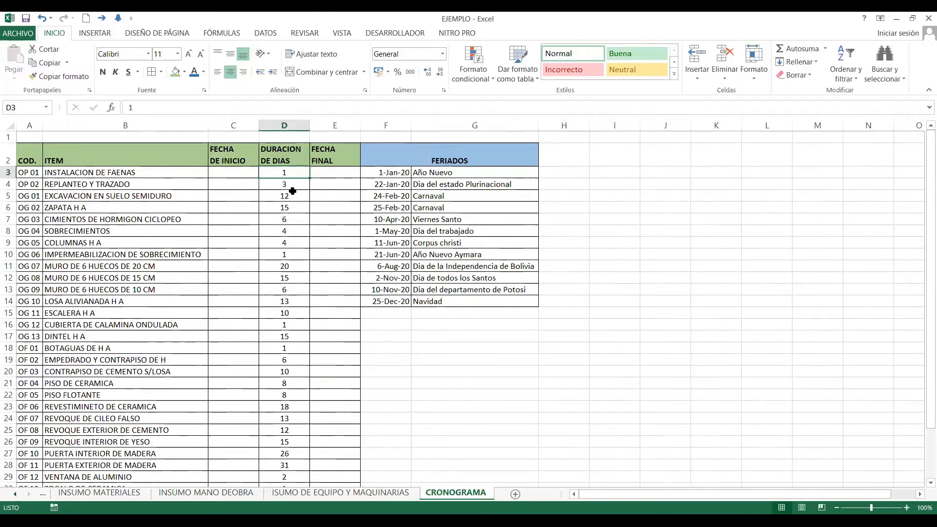
click(296, 396)
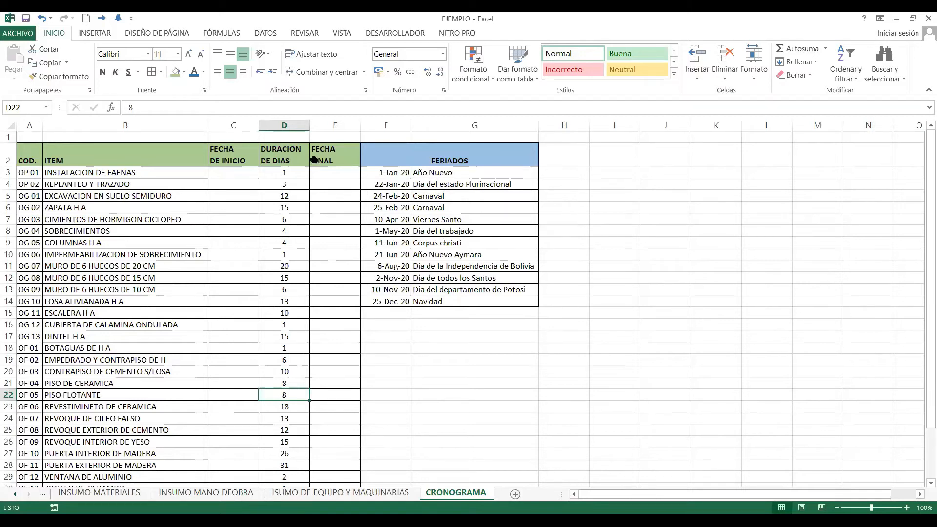
click(292, 350)
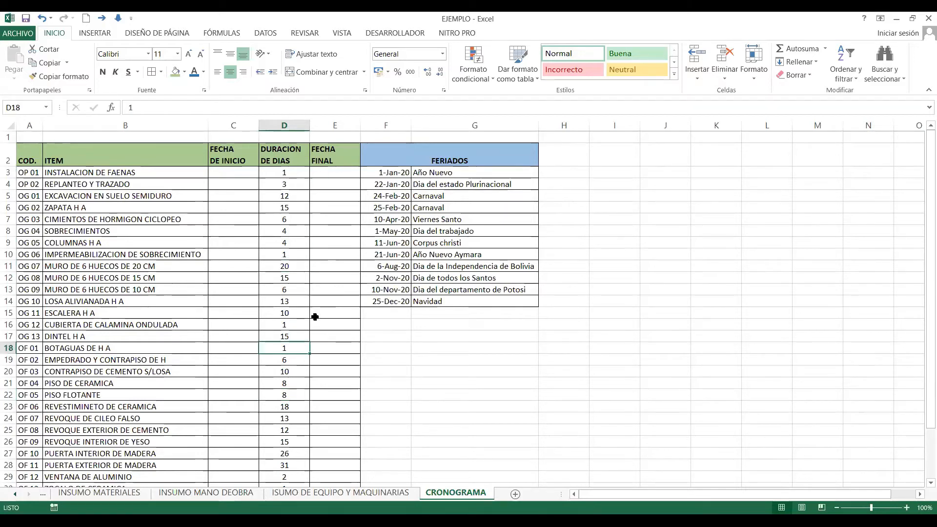
click(301, 177)
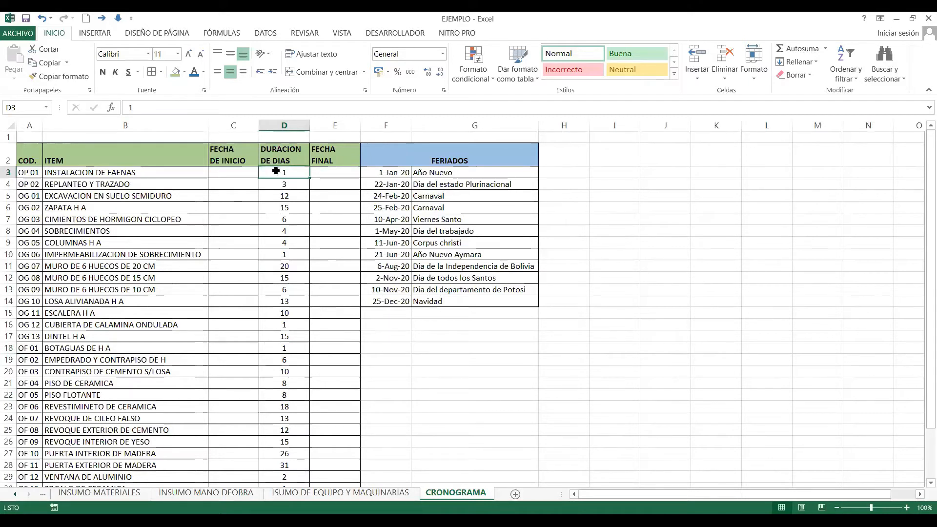
drag(292, 171, 286, 371)
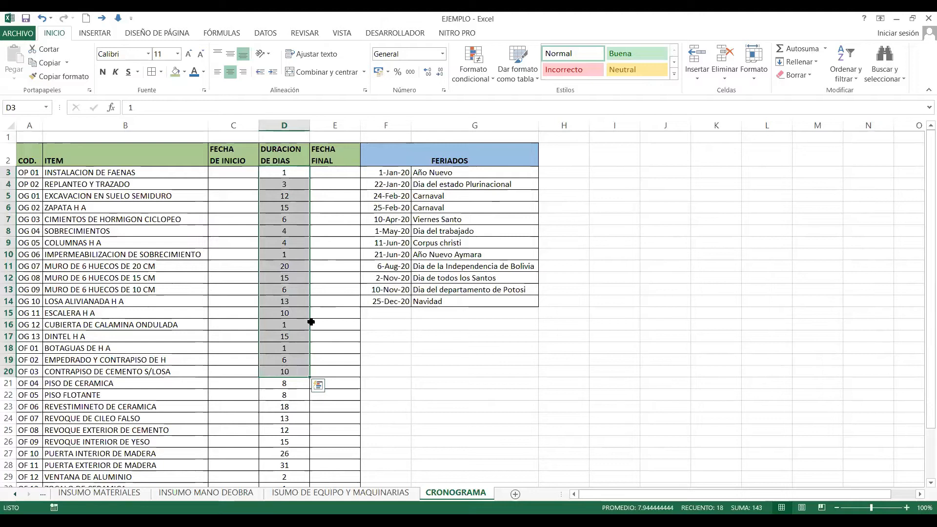
click(297, 371)
Step: Enter 1/1/2020 in C3 as the start date of INSTALACION DE FAENAS
click(245, 175)
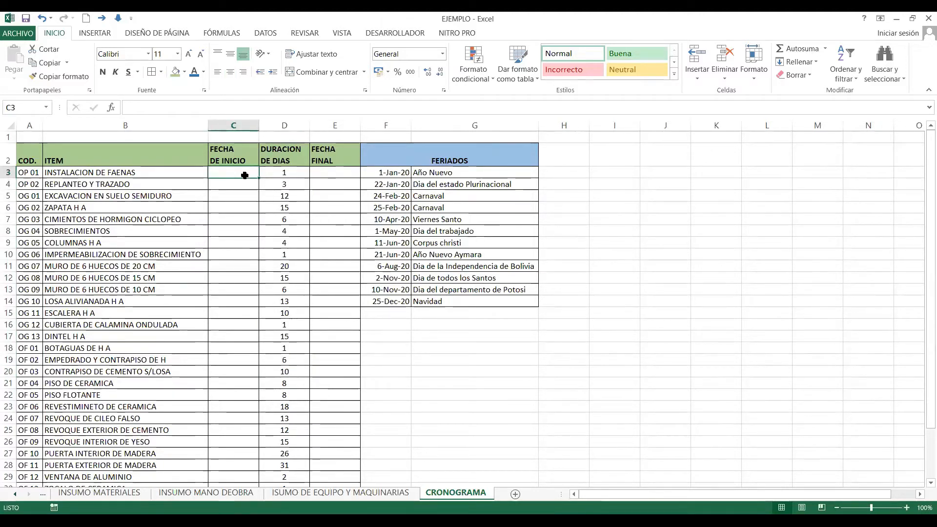
text(1/8/202)
key(BackSpace)
key(BackSpace)
key(BackSpace)
key(BackSpace)
key(BackSpace)
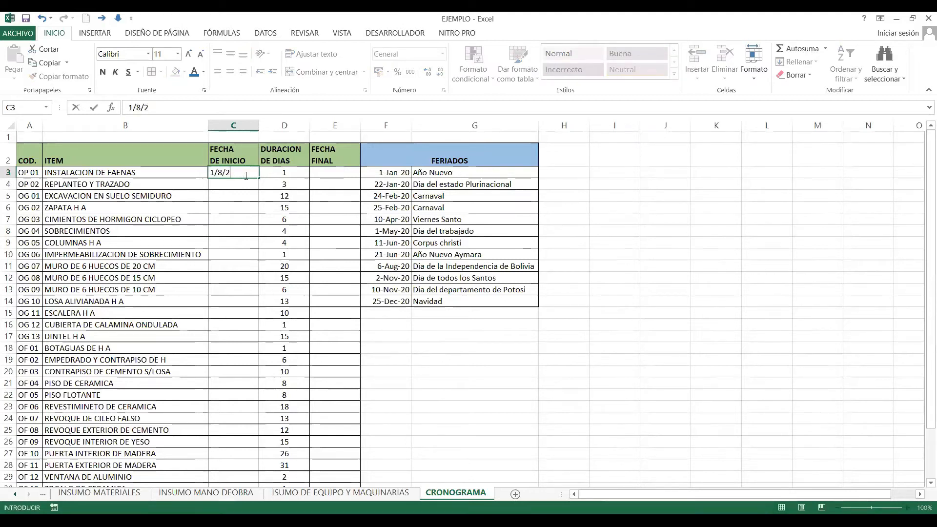
text(1/2020)
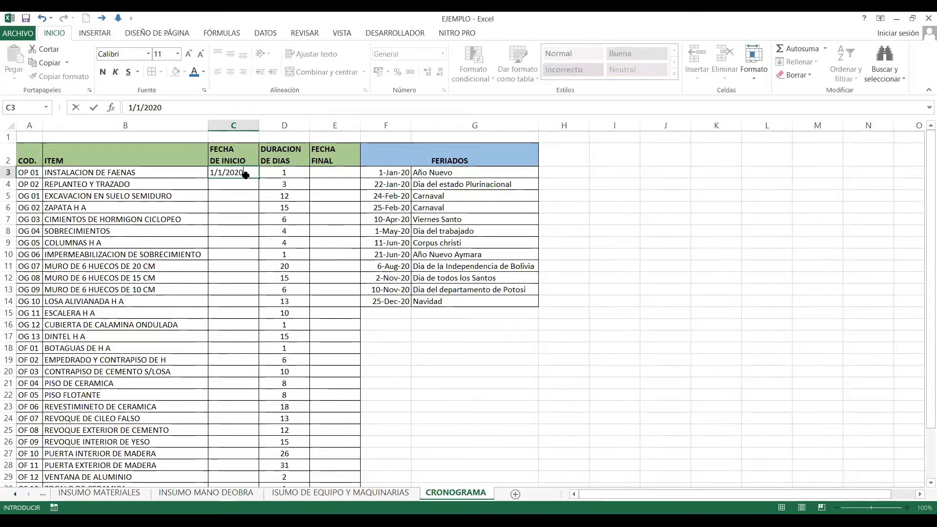
key(Return)
click(227, 175)
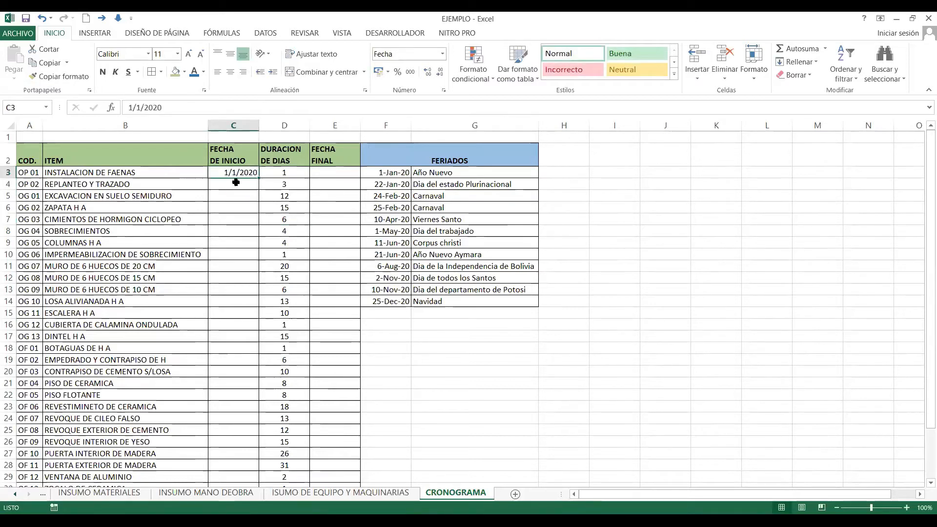
Step: Start a DIA.LAB formula in E3 with start date C3, days D3 and the holiday dates F3:F14
click(332, 171)
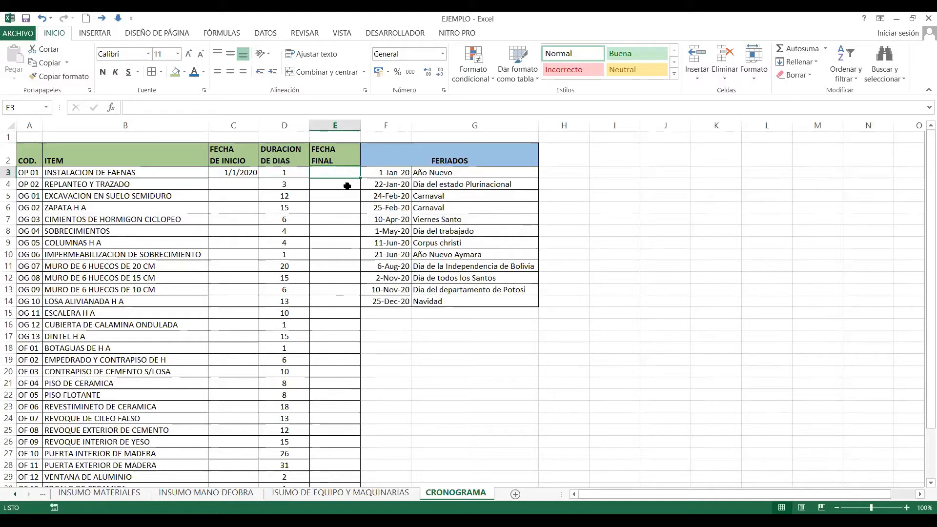
text(=)
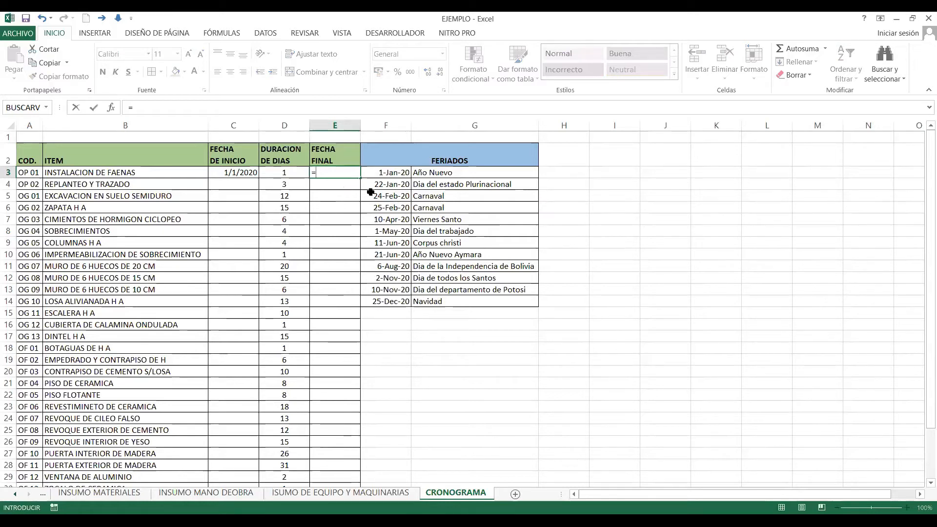
text(DIA.LAB()
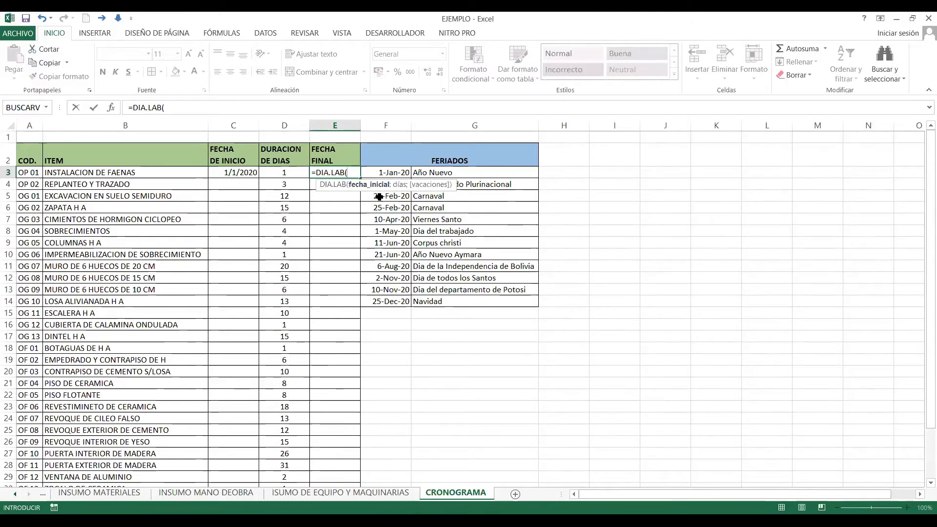
click(239, 172)
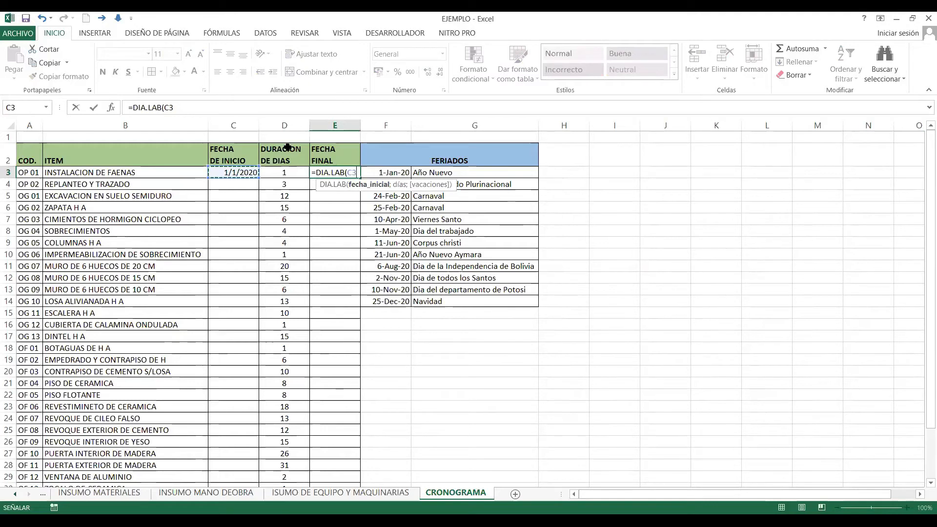
text(;)
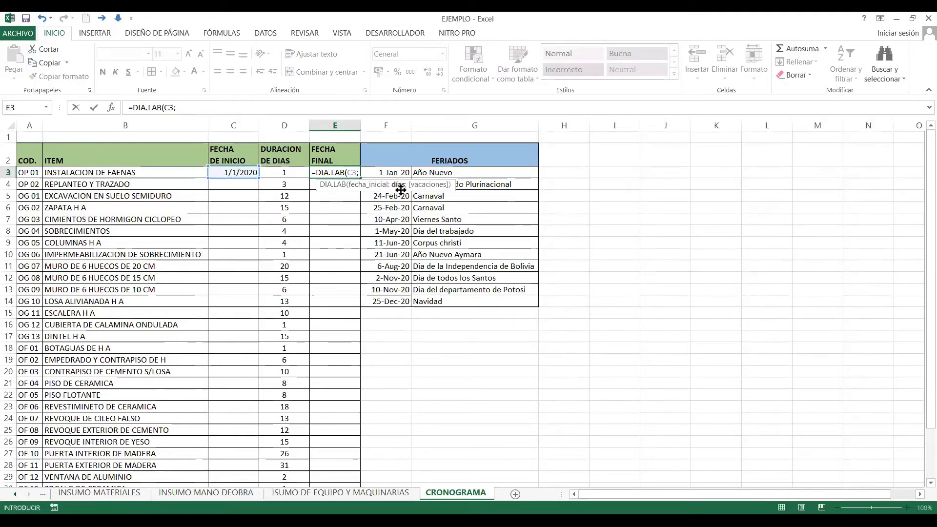
click(292, 172)
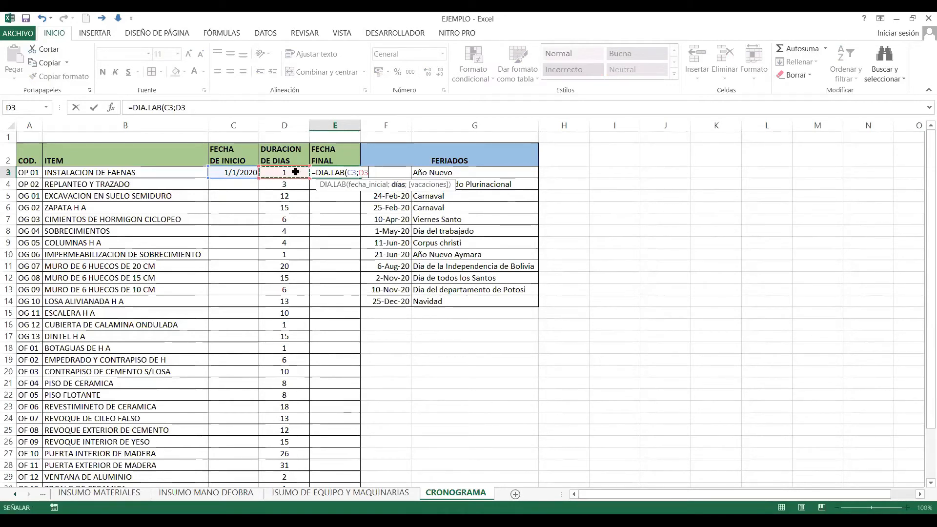
text(;)
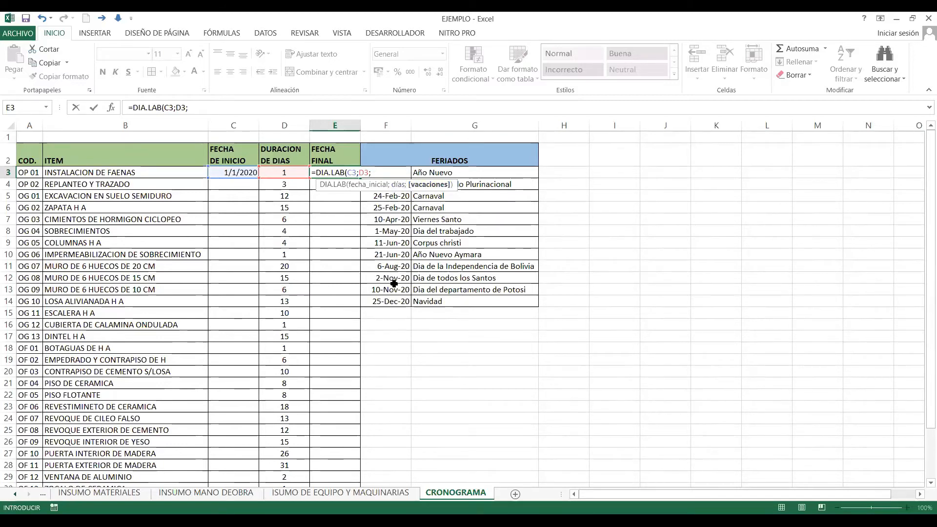
click(390, 302)
shift+click(381, 174)
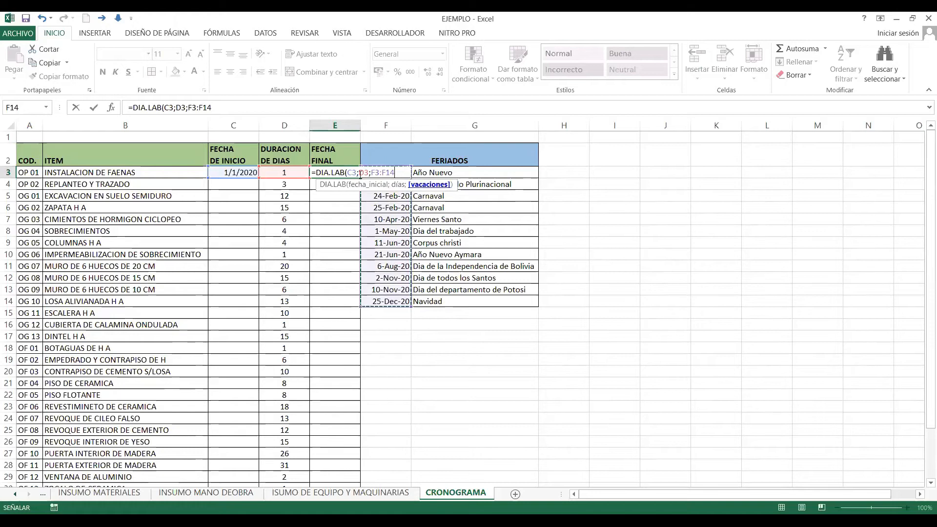
Step: Make the holiday range absolute as $F$3:$F$14 and complete the DIA.LAB formula in E3
double_click(380, 175)
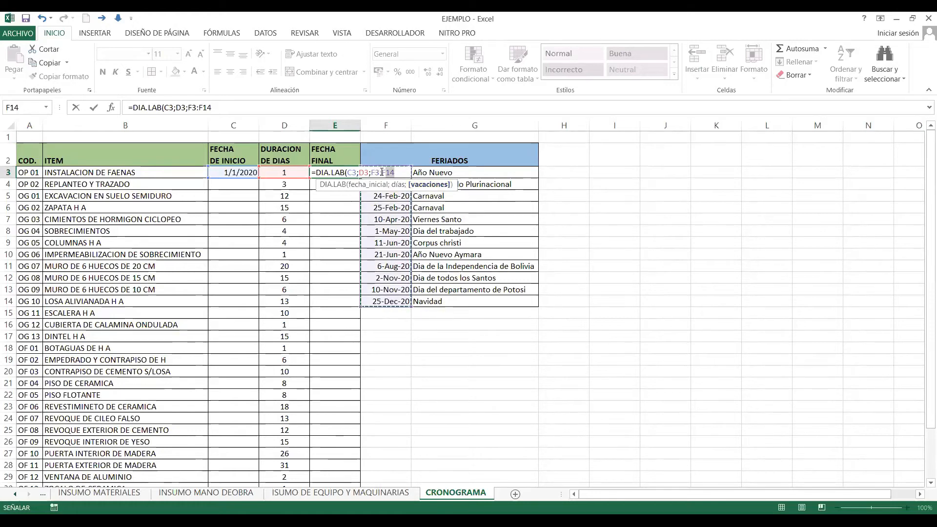
click(390, 176)
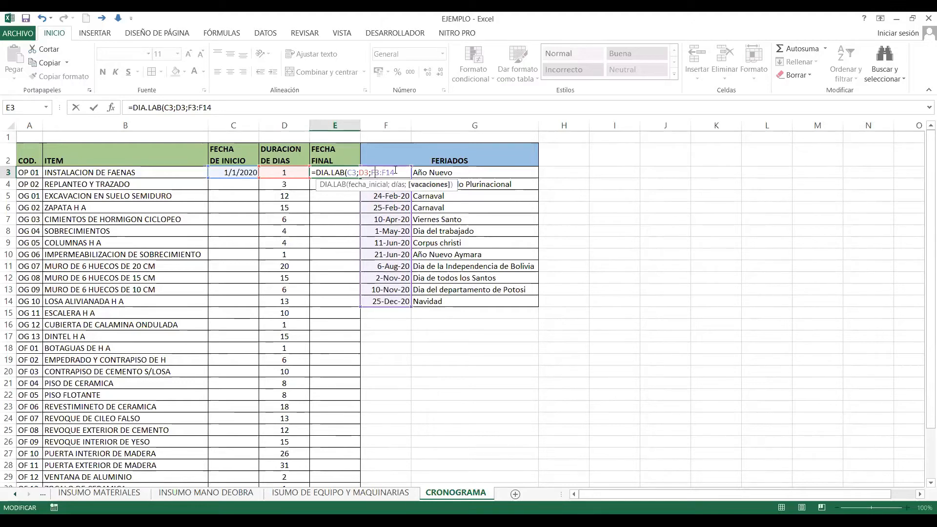
key(F4)
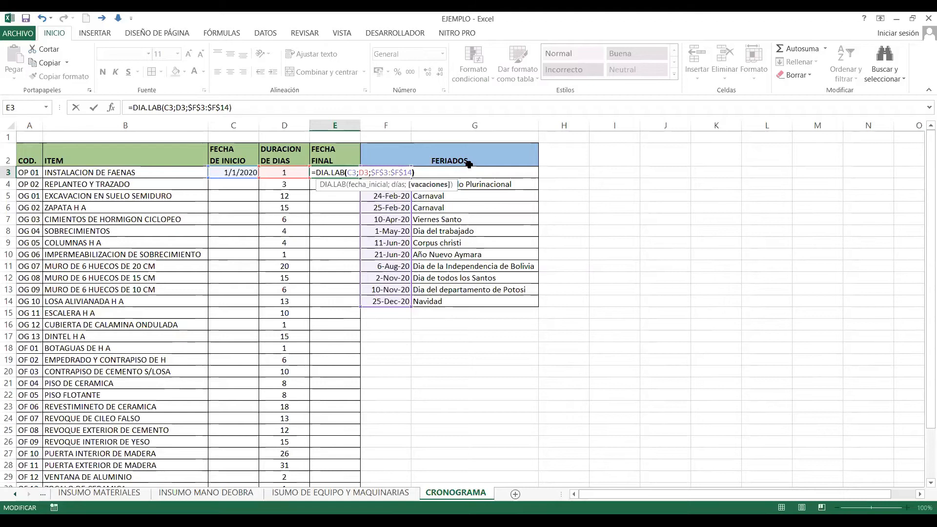
key(Return)
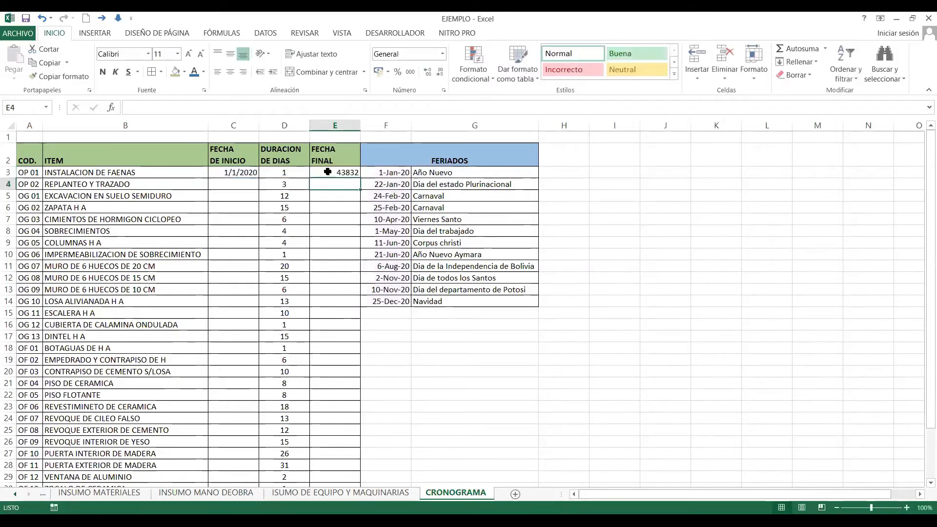
click(328, 172)
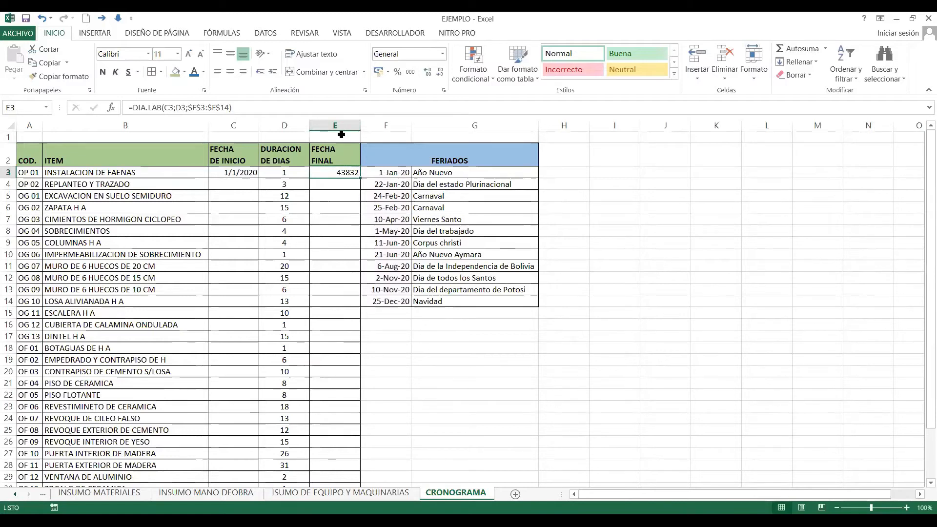
Step: Format the FECHA FINAL column as short date (Fecha corta) and autofit its width to the contents
click(341, 134)
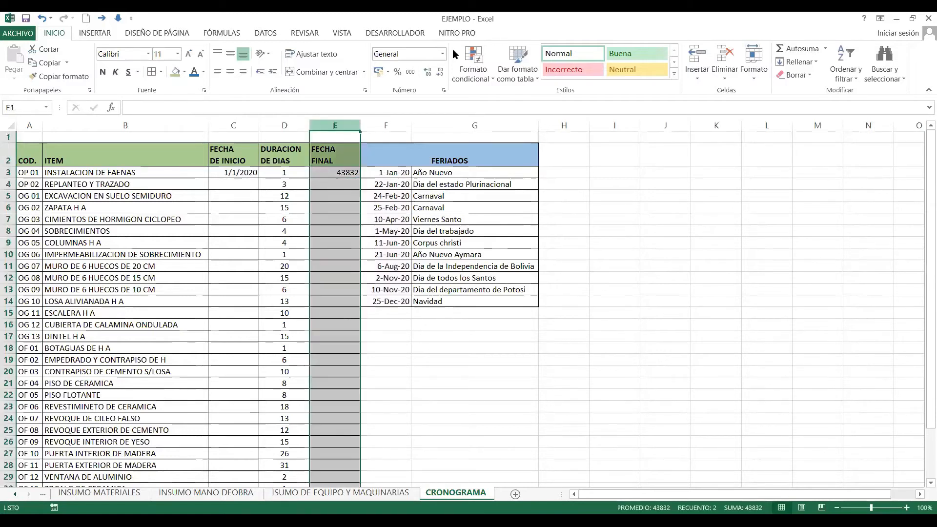
click(442, 53)
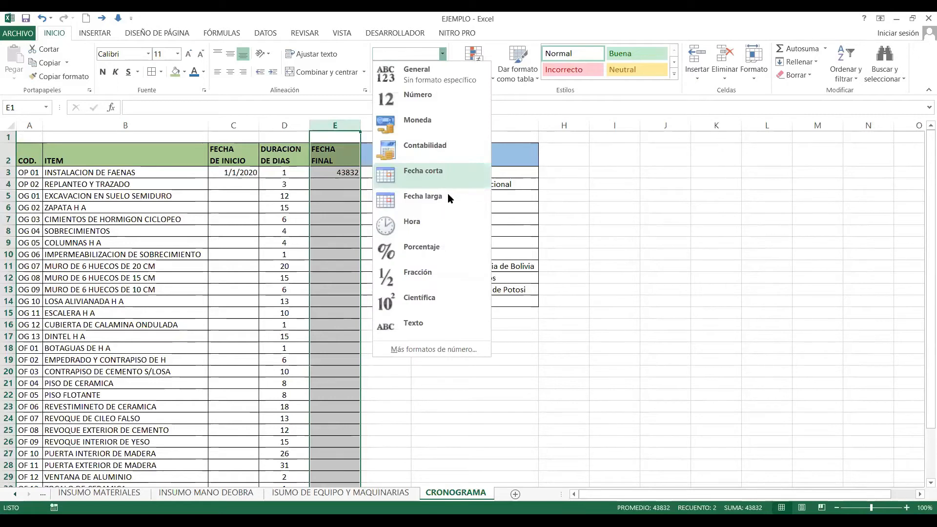
click(448, 196)
click(442, 53)
click(427, 168)
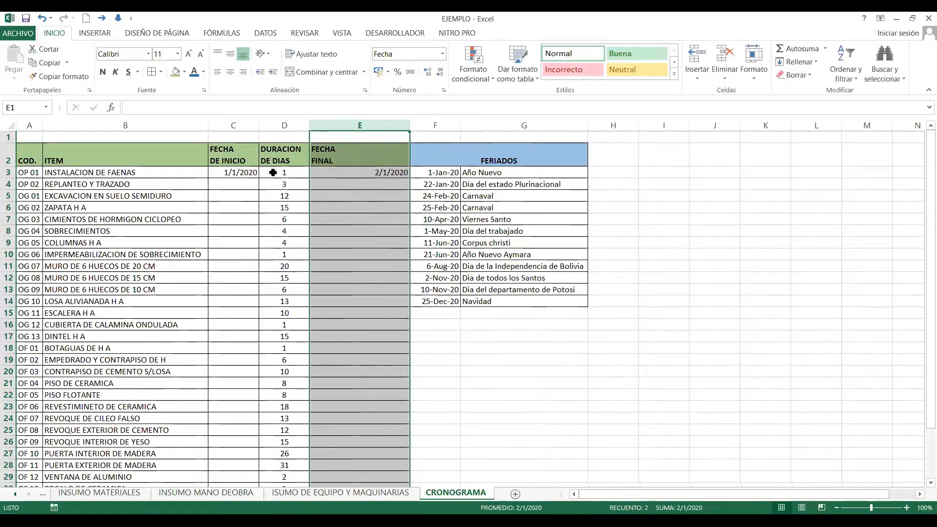
double_click(410, 126)
click(328, 173)
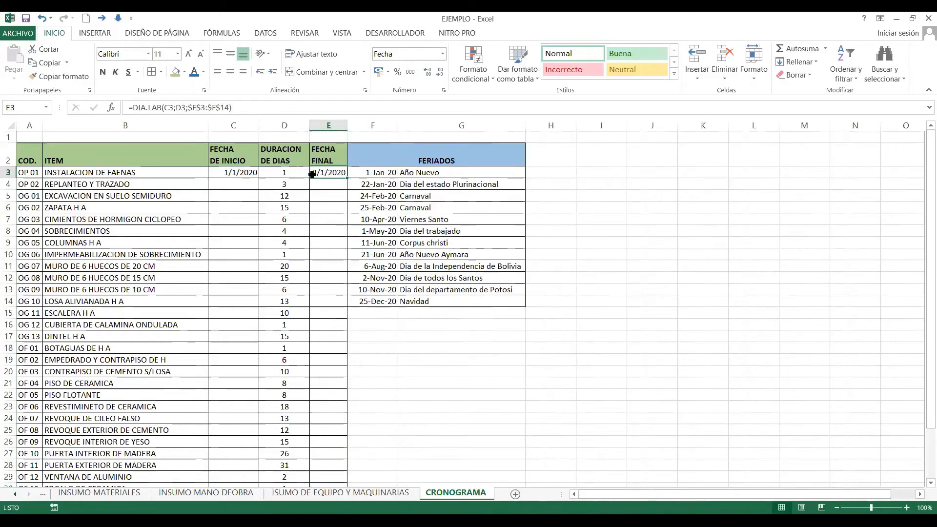
Step: Link the start date of REPLANTEO Y TRAZADO in C4 to the previous item's end date with =E3
click(235, 184)
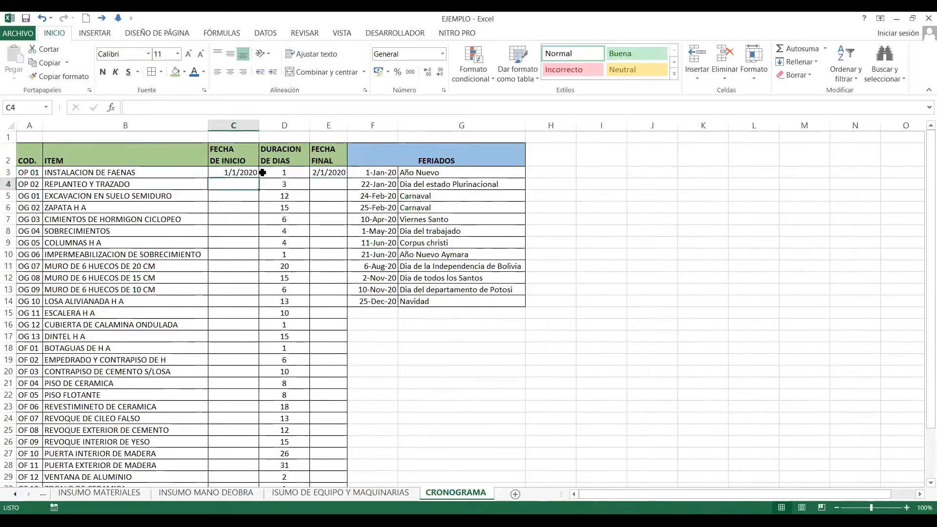
text(=)
click(337, 173)
key(Return)
Step: Fill the E3 end-date formula down to row 31 and the C4 start-date formula down to row 31
click(346, 174)
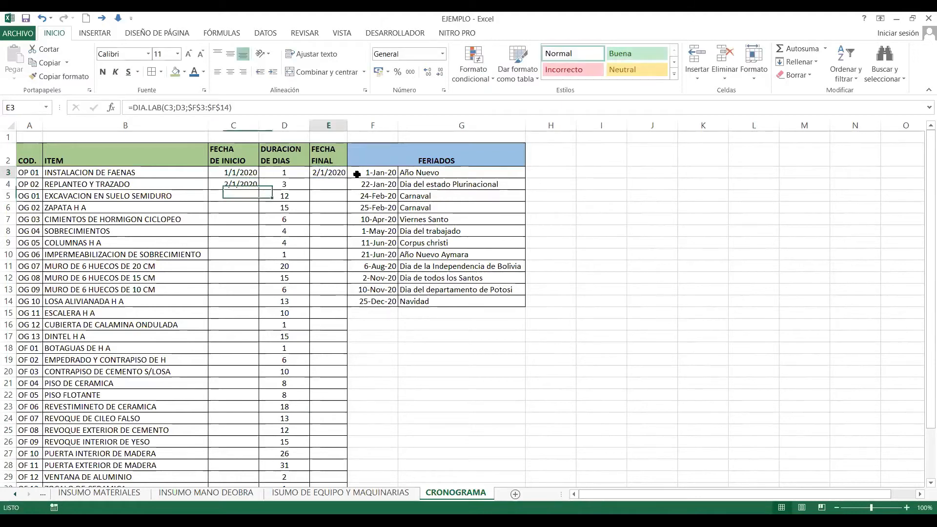
drag(348, 178, 329, 497)
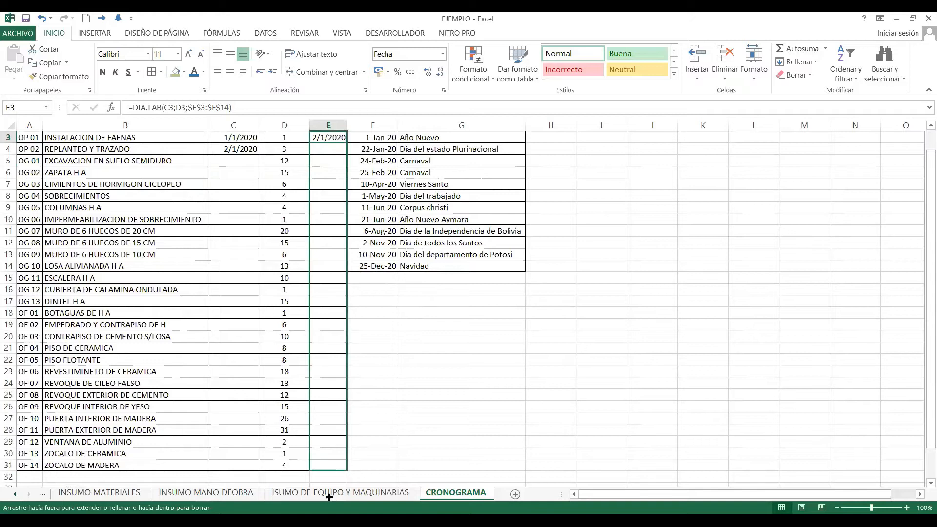
scroll(250, 184, up, 1)
click(250, 184)
drag(259, 189, 253, 498)
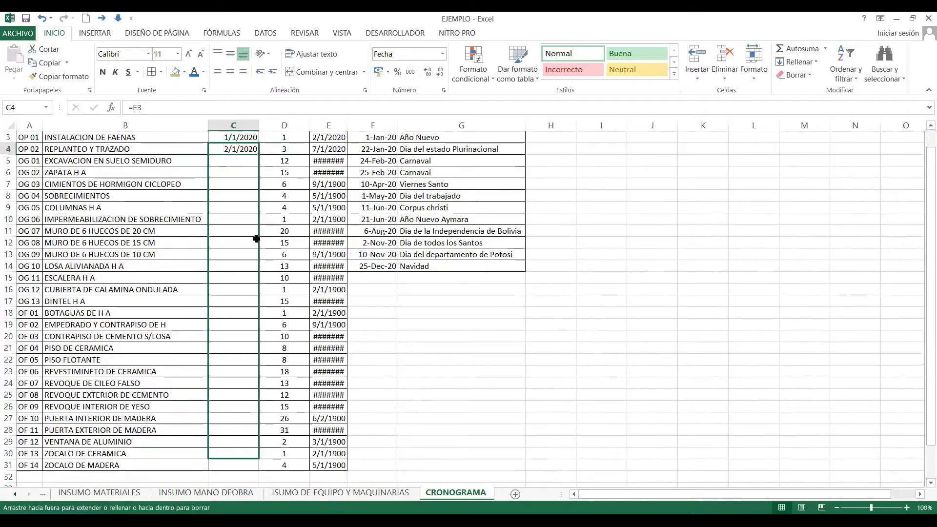
drag(253, 454, 253, 466)
scroll(322, 249, up, 1)
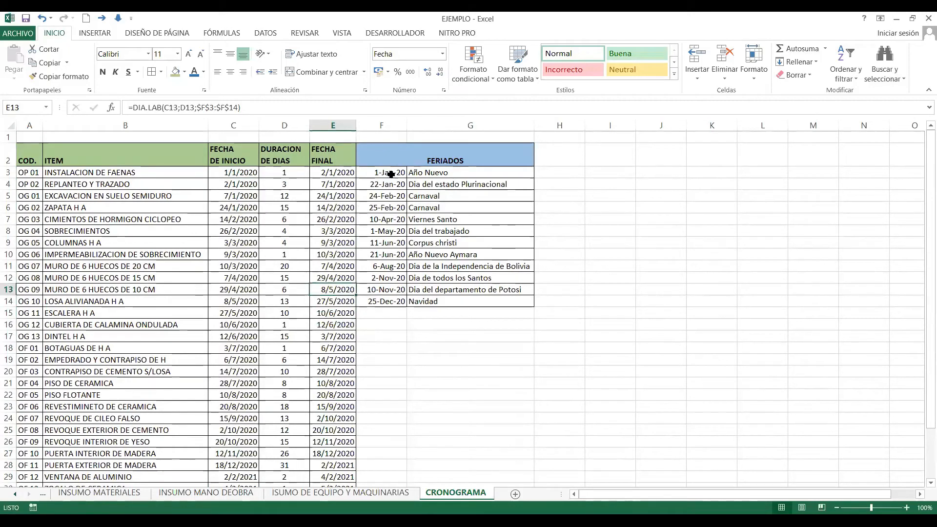
Step: Compare the holiday dates listed under FERIADOS with the calculated end dates of the first work items
click(390, 175)
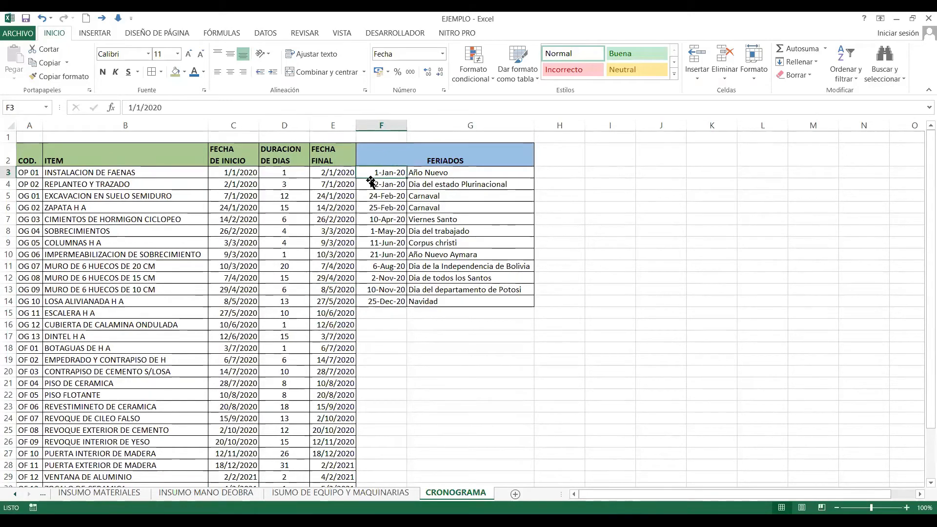
click(343, 186)
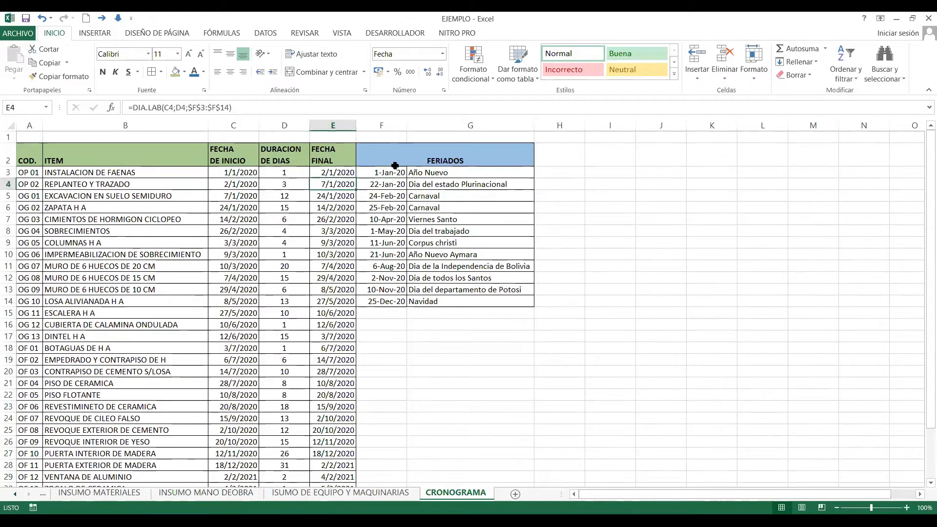
drag(370, 171, 375, 303)
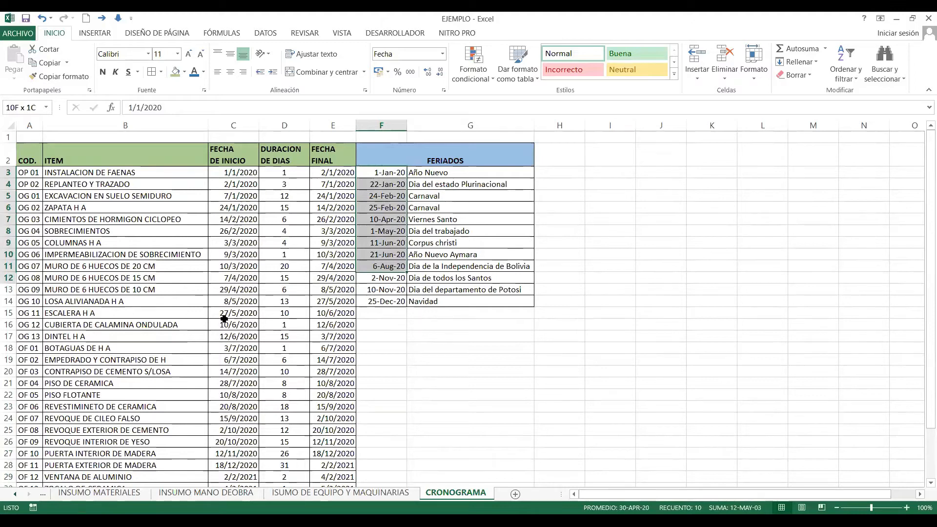
key(Down)
key(Down)
key(Down)
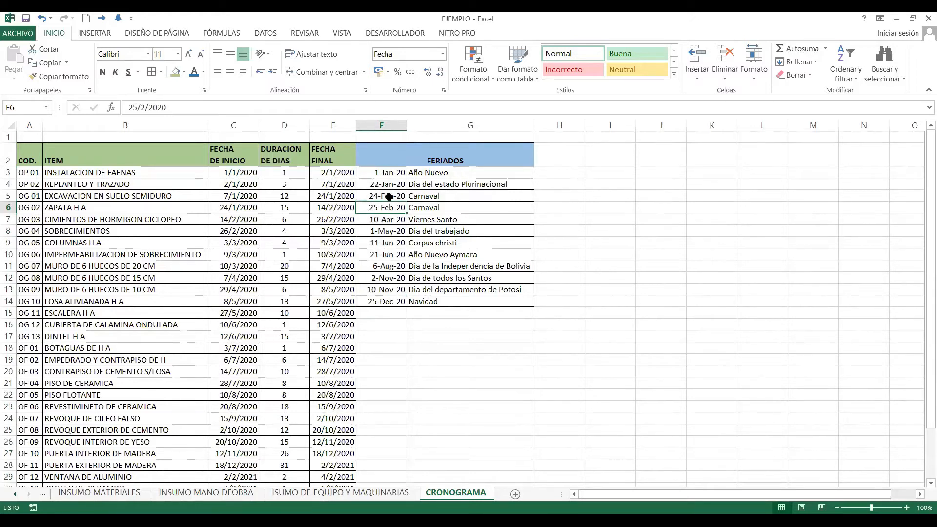
key(Up)
key(Down)
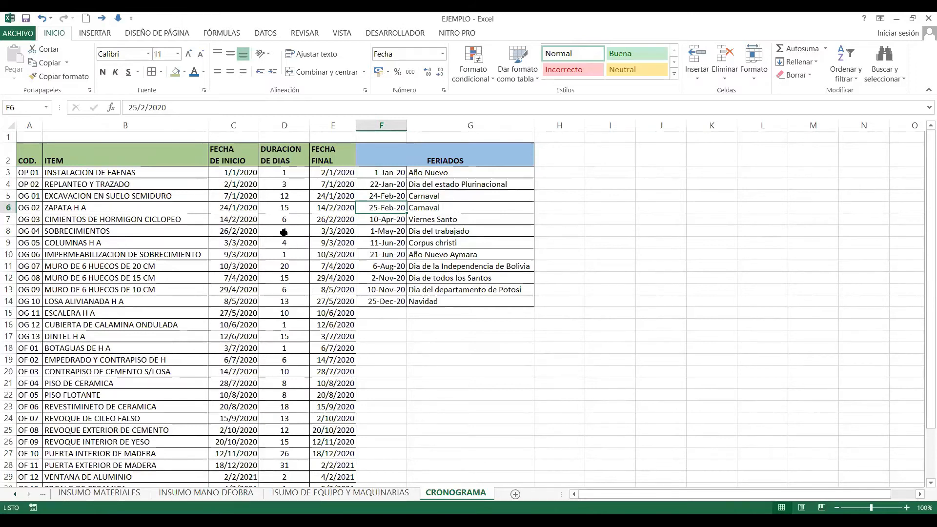
key(Down)
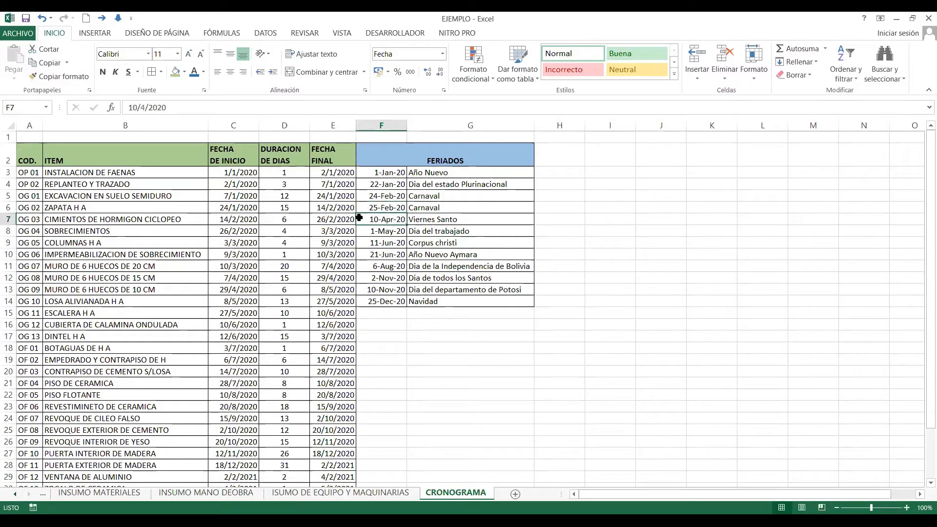
click(324, 228)
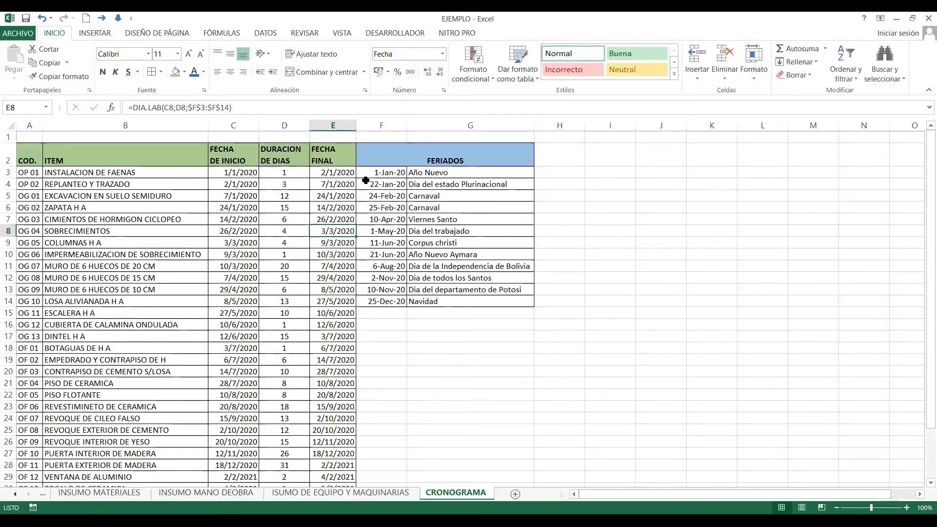
Step: Check the mid-year holidays against the calculated start and end dates of the items further down the schedule
click(440, 360)
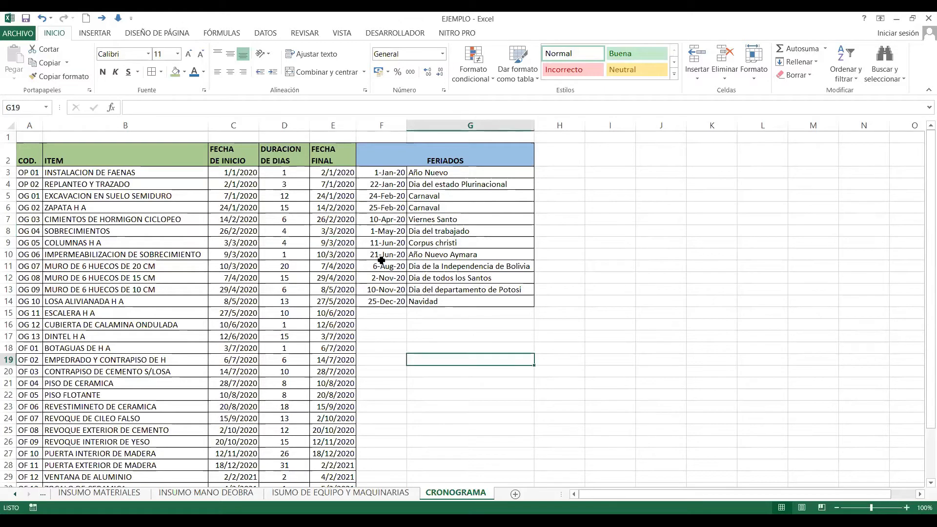
click(381, 244)
click(381, 268)
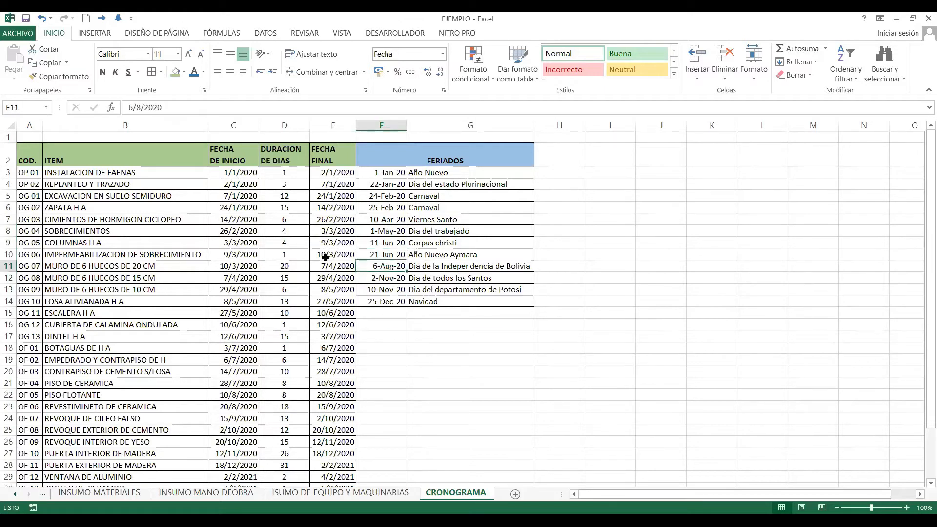
click(312, 234)
drag(333, 313, 334, 325)
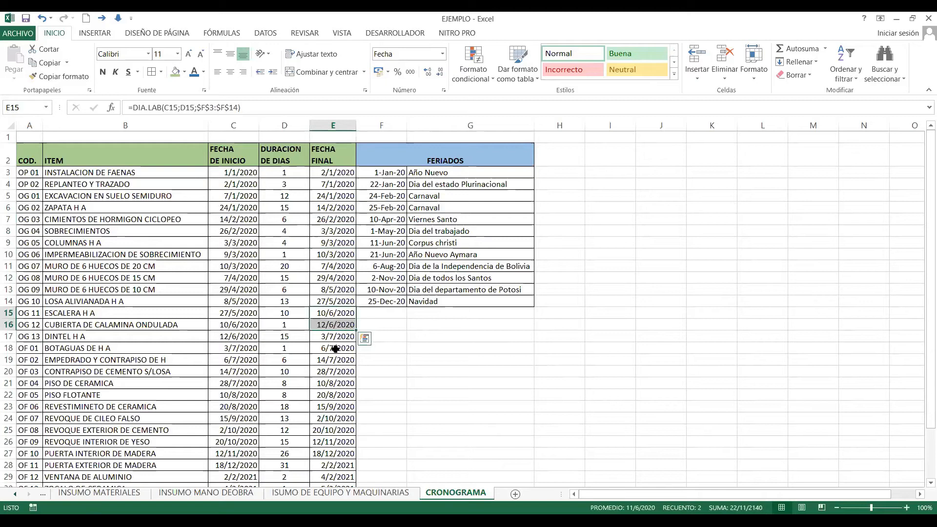
click(334, 383)
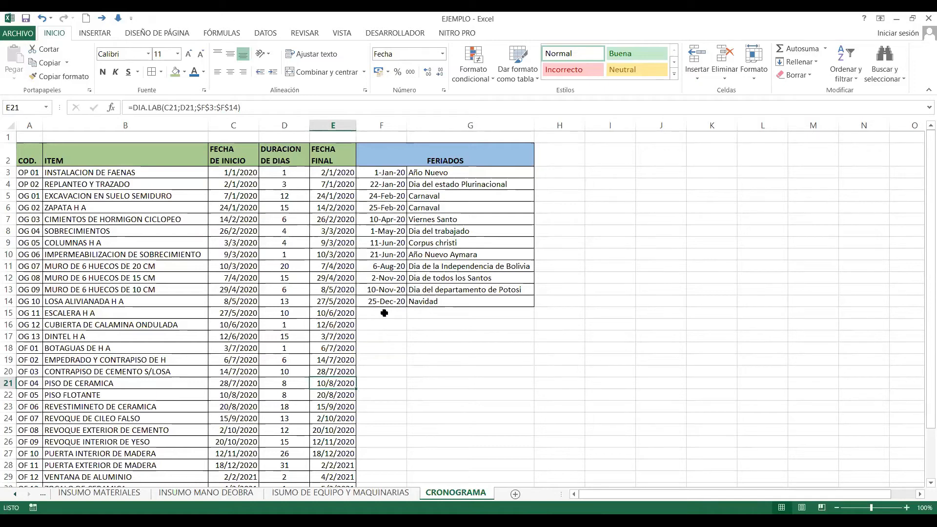
click(233, 285)
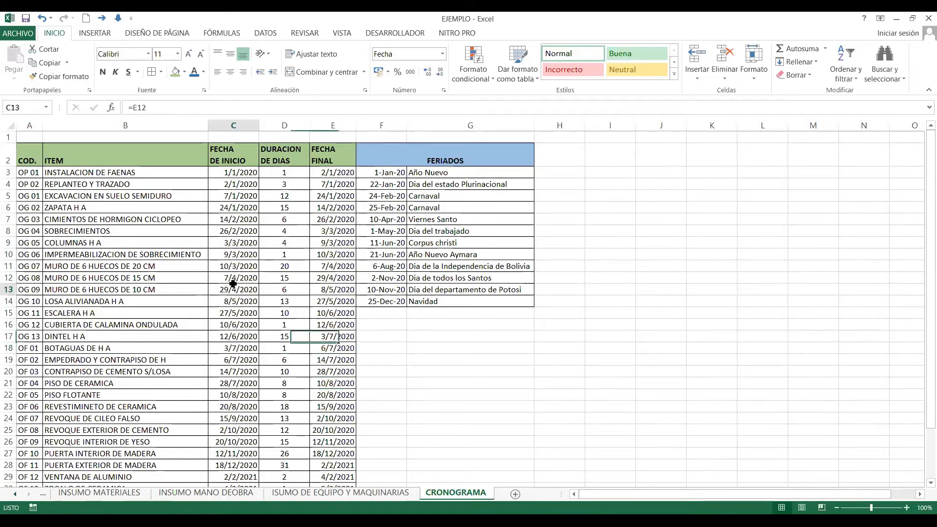
click(342, 208)
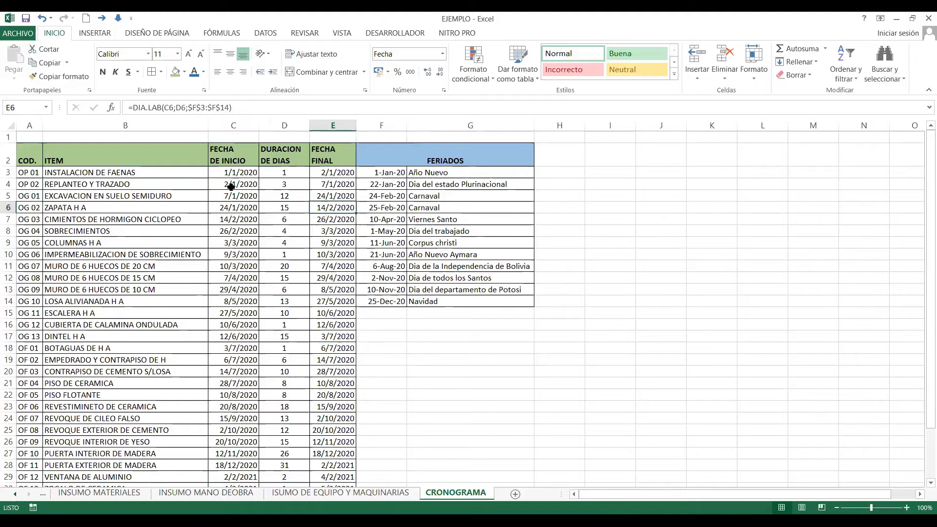
click(428, 342)
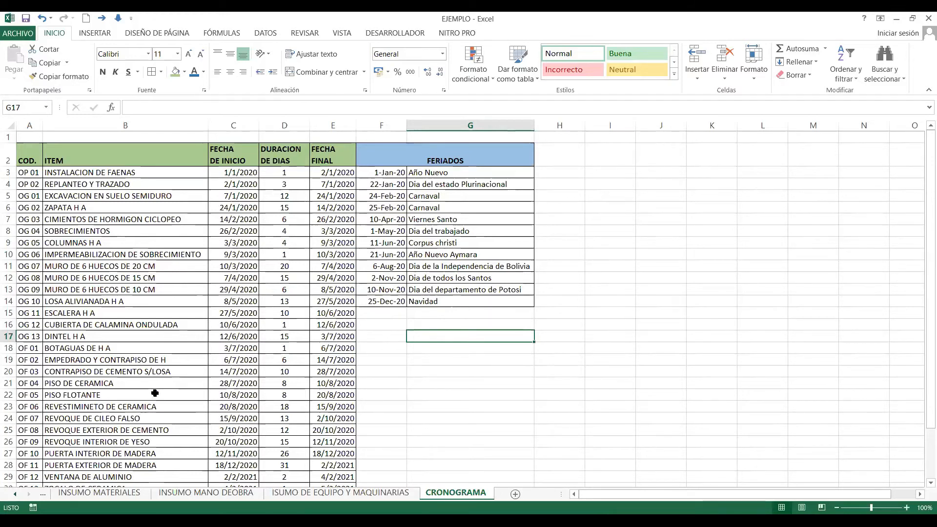
click(592, 248)
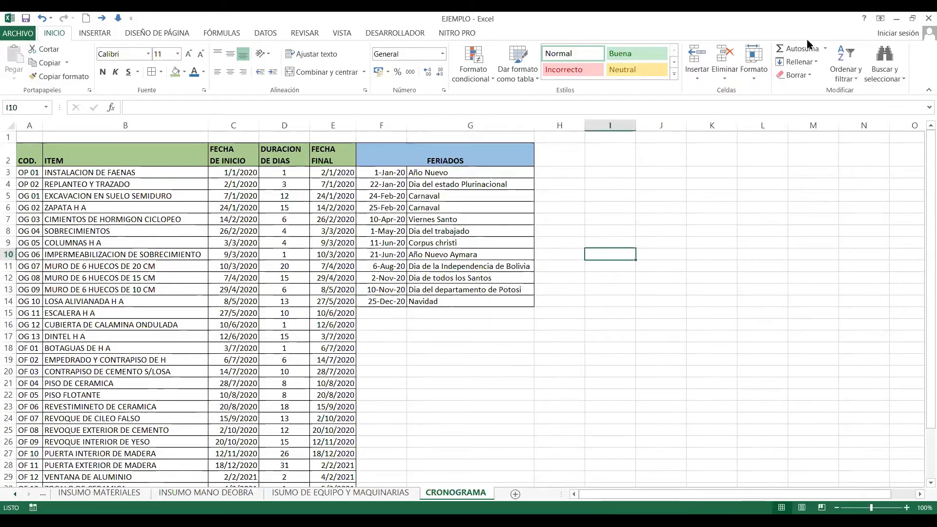
click(581, 184)
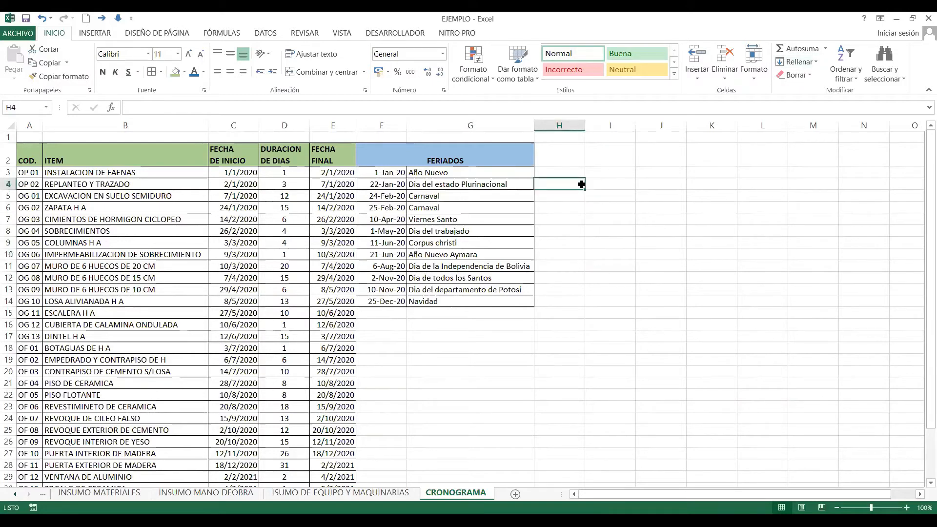
click(606, 195)
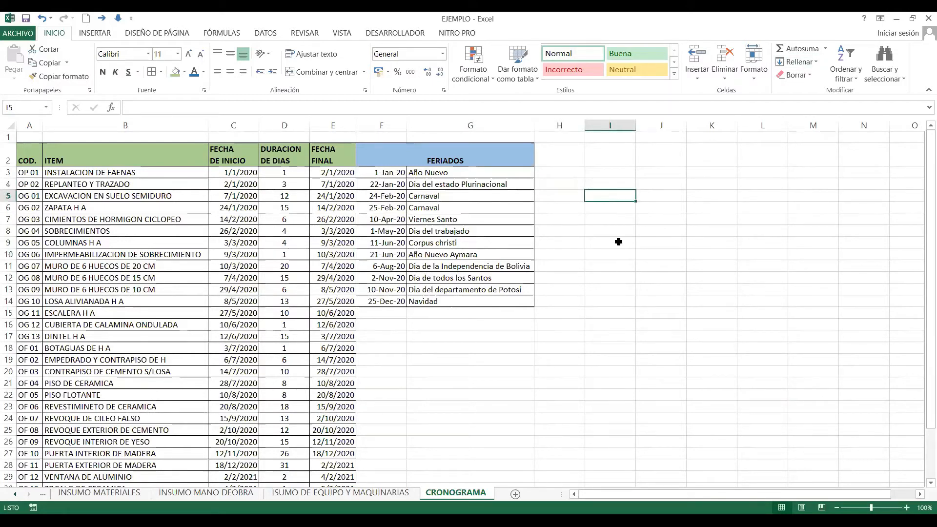
click(610, 184)
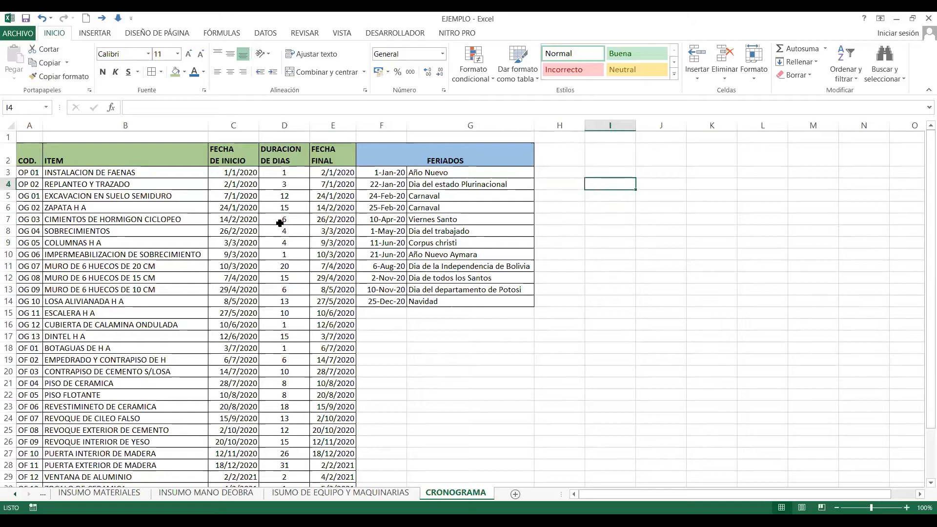
Step: Review the schedule's item names, start dates and durations, including MURO DE 6 HUECOS DE 20 CM and ESCALERA H A
click(280, 223)
click(169, 267)
click(227, 314)
click(295, 268)
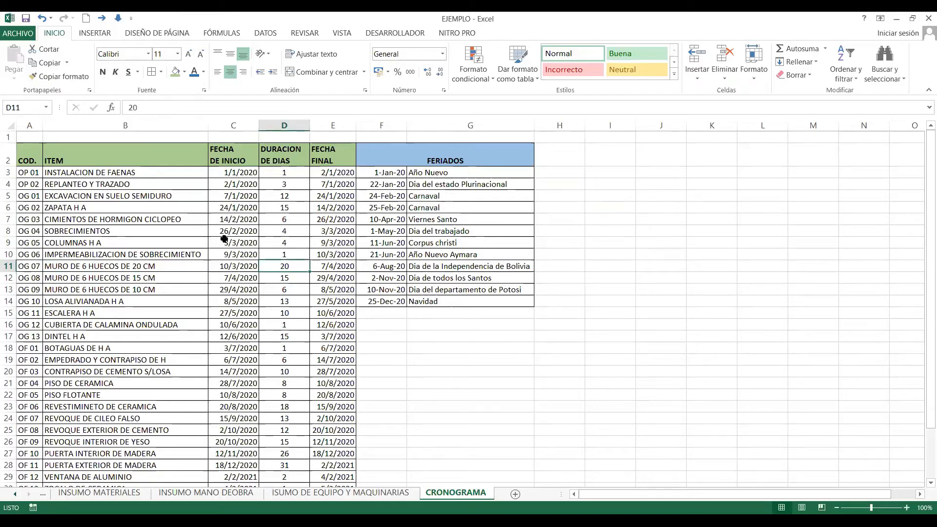
click(145, 229)
click(176, 313)
click(287, 313)
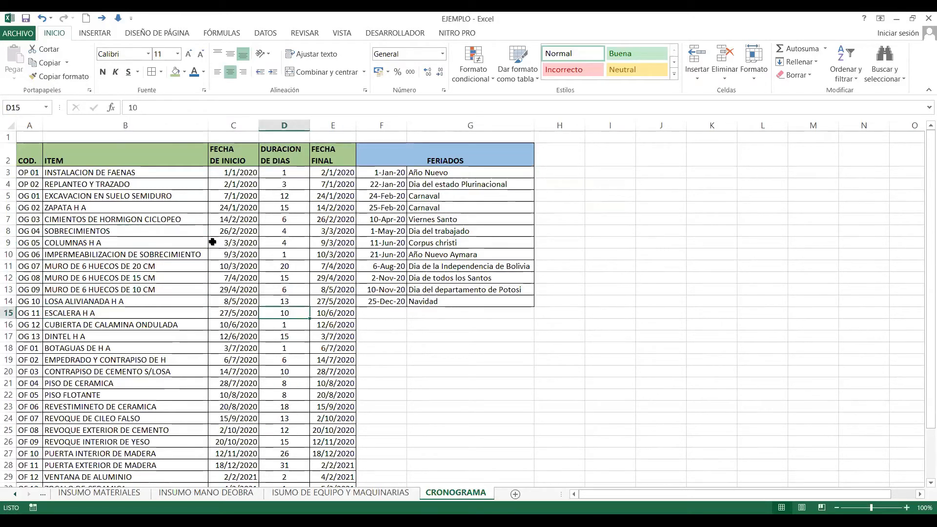
key(Left)
key(Left)
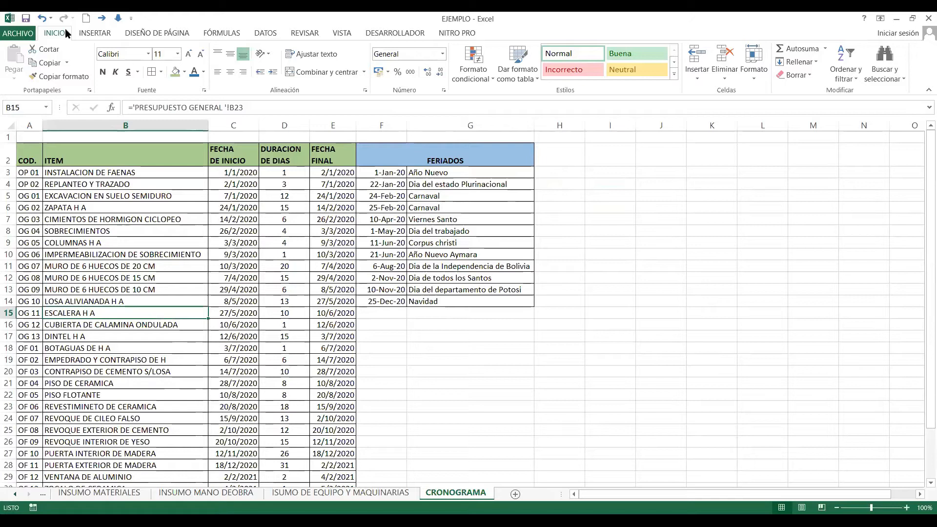
Step: Insert an empty 2-D stacked bar chart (Barra apilada) and place it beside the FERIADOS table
click(99, 35)
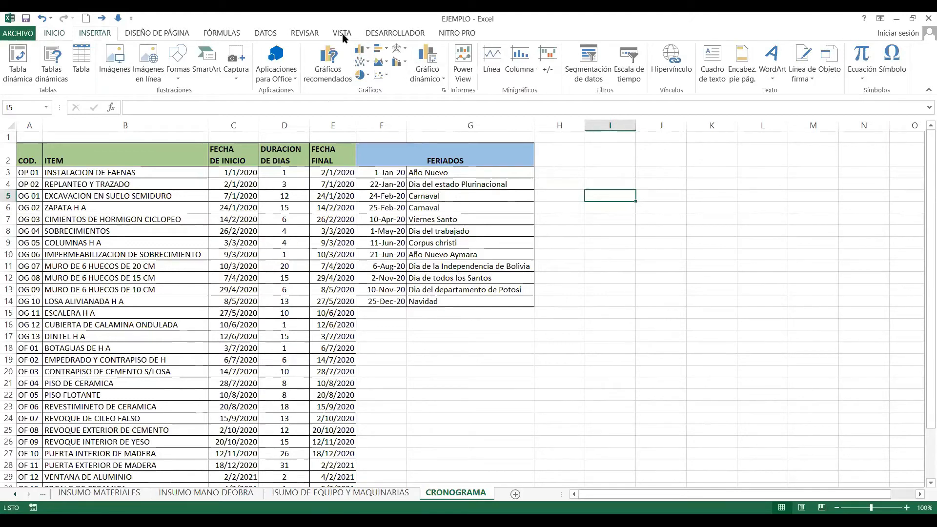
click(385, 50)
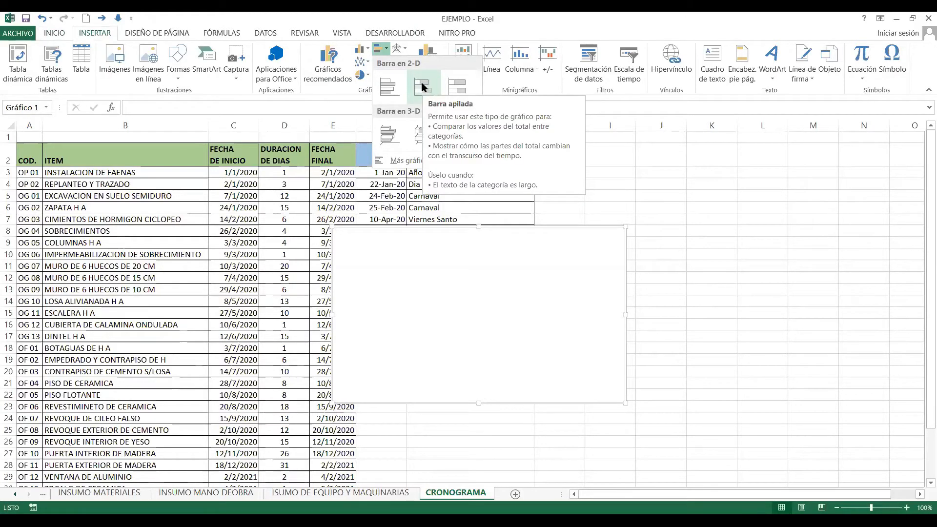
click(533, 232)
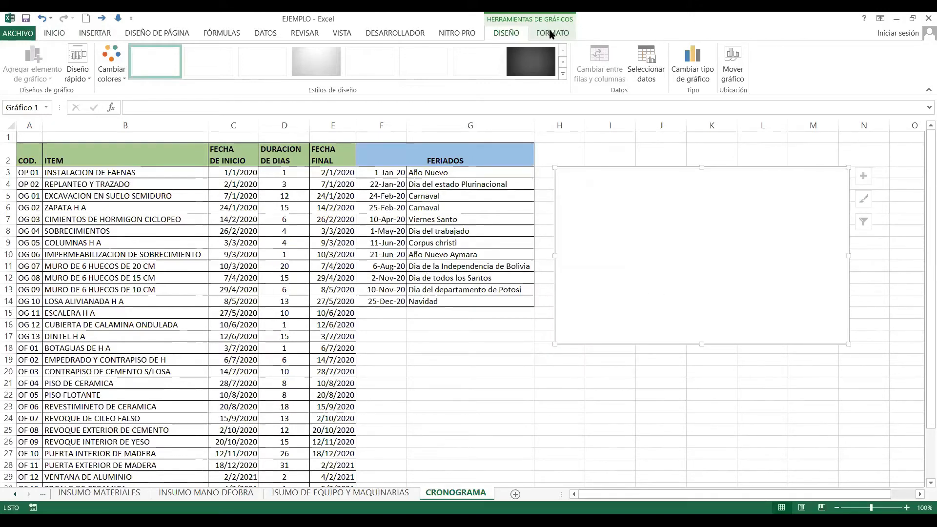
Step: Enlarge the empty chart to cover about columns H to N and rows 3 to 28, and deselect it
drag(850, 344, 901, 468)
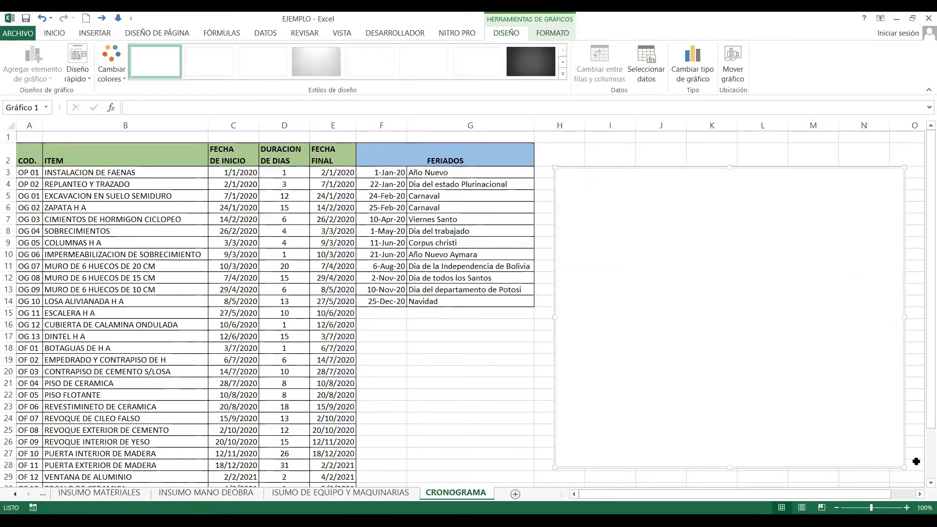
mouse_move(904, 468)
mouse_down()
mouse_move(844, 383)
mouse_move(906, 471)
mouse_up()
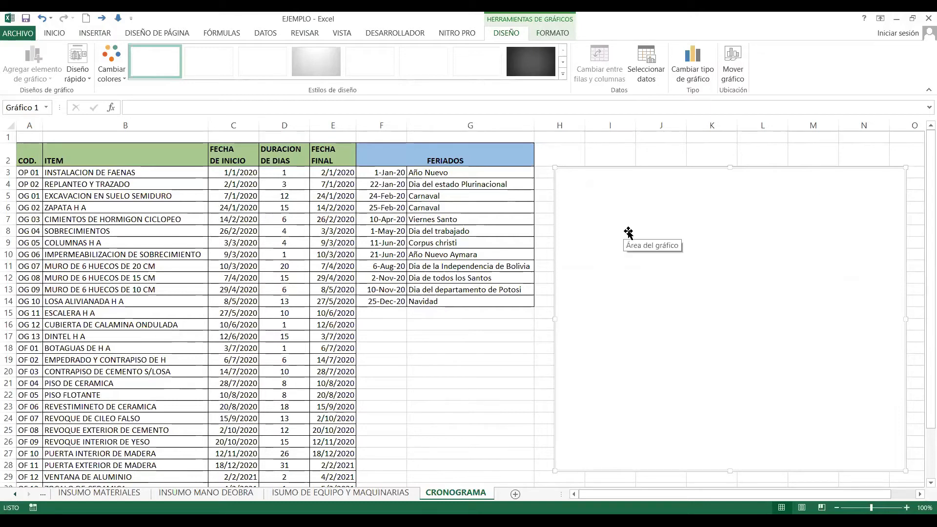
click(489, 362)
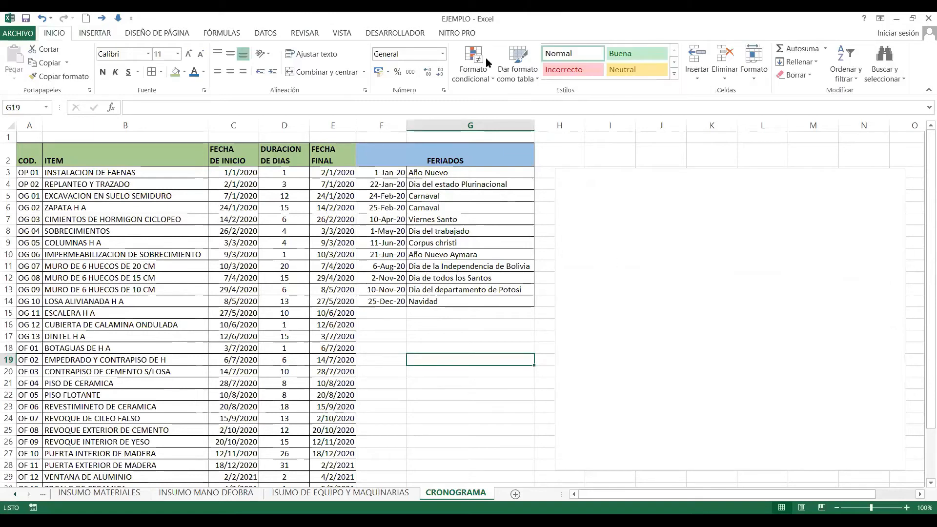
Step: Add a data series to the empty chart using the start dates in C3:C31 of the CRONOGRAMA sheet as its values
click(715, 358)
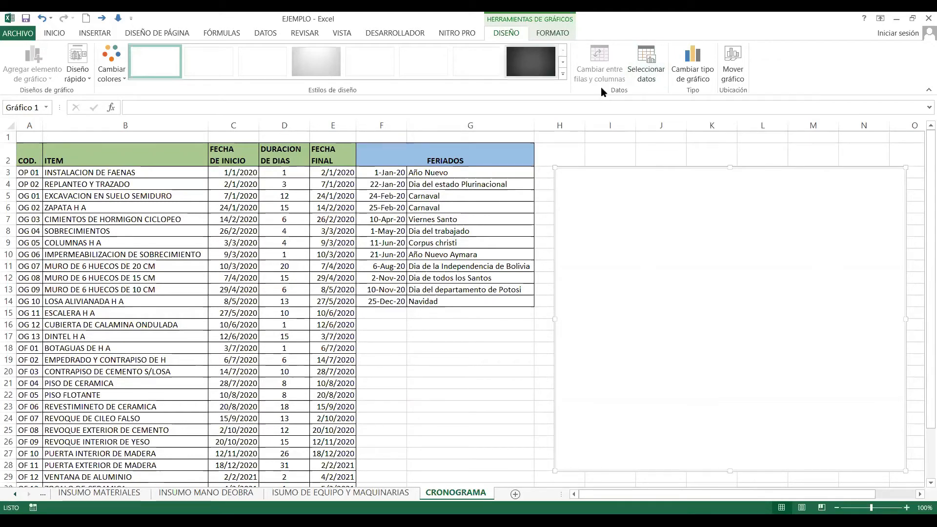
click(650, 64)
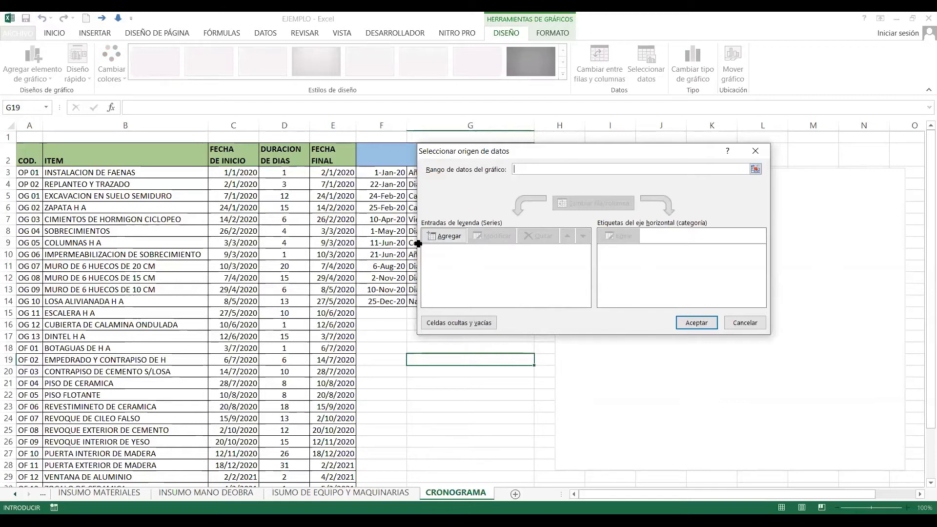
click(456, 237)
drag(319, 281, 490, 174)
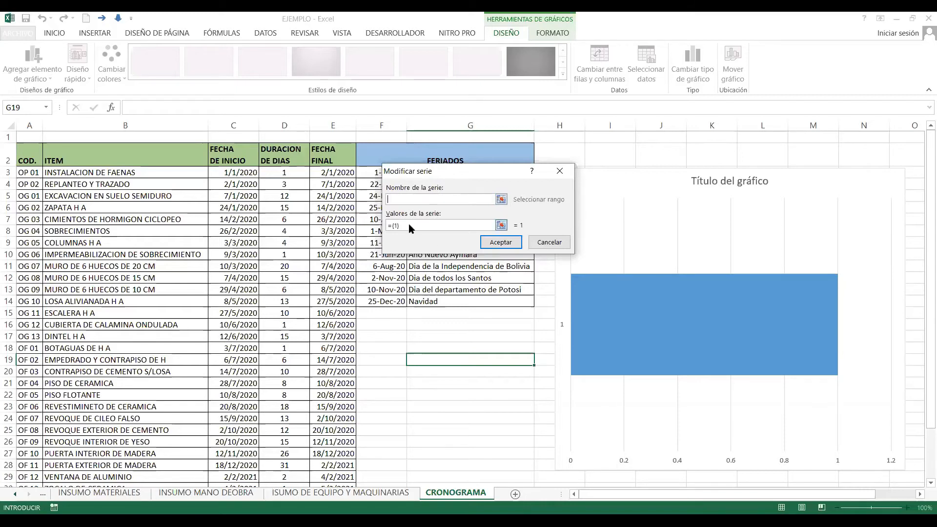
drag(400, 225, 389, 202)
key(BackSpace)
click(219, 171)
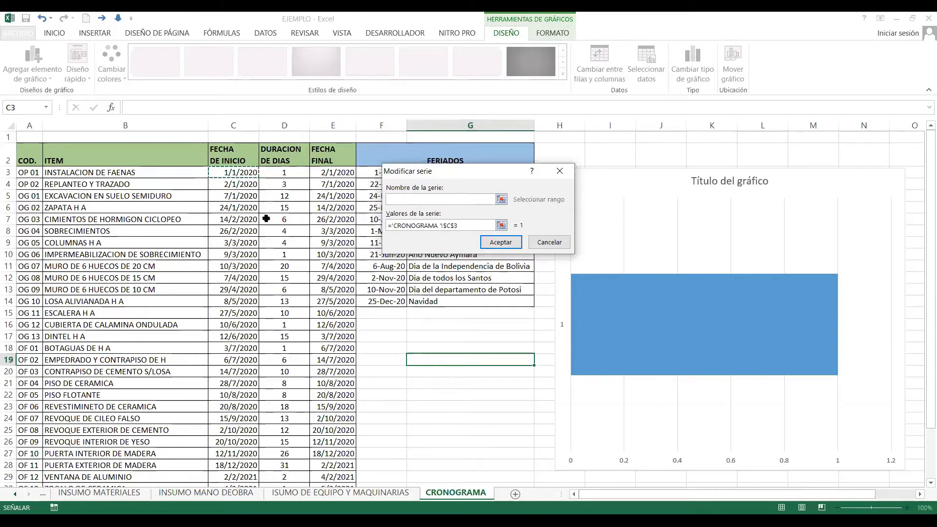
key(ctrl+shift+Down)
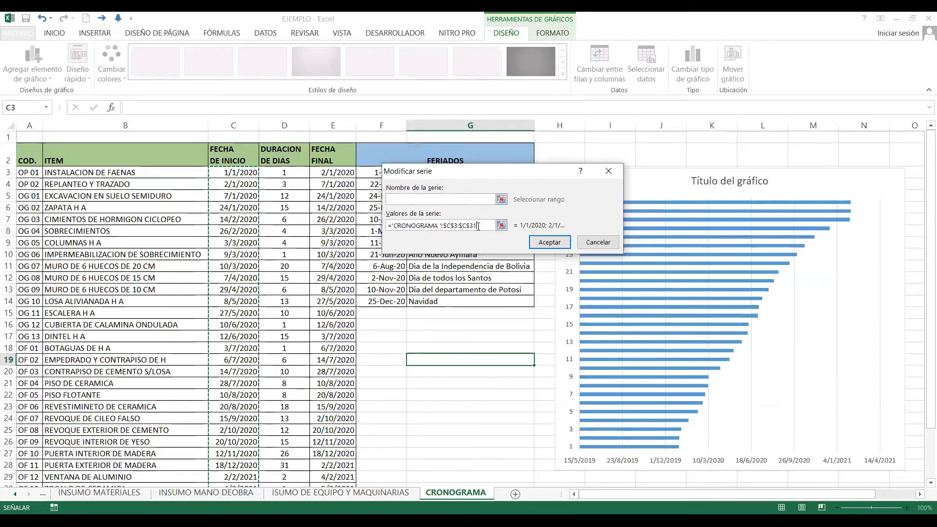
click(550, 243)
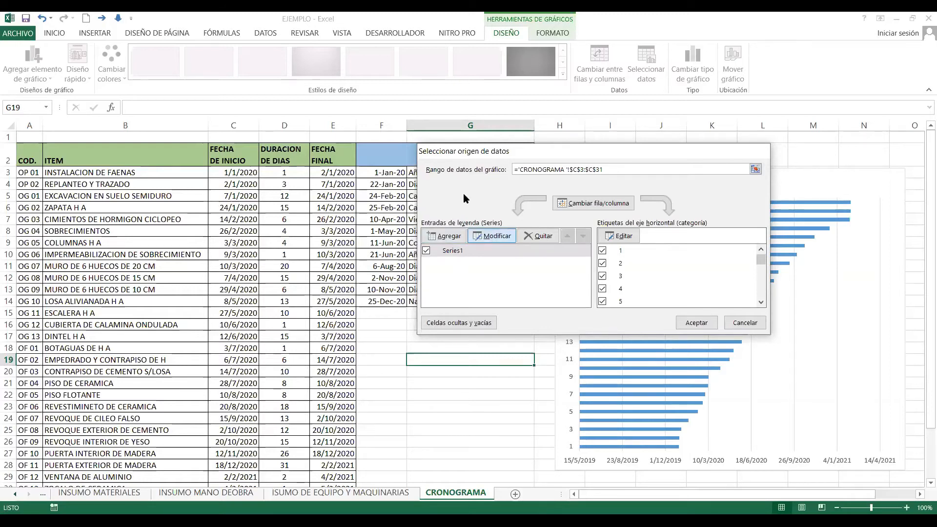
click(502, 226)
drag(472, 227, 427, 214)
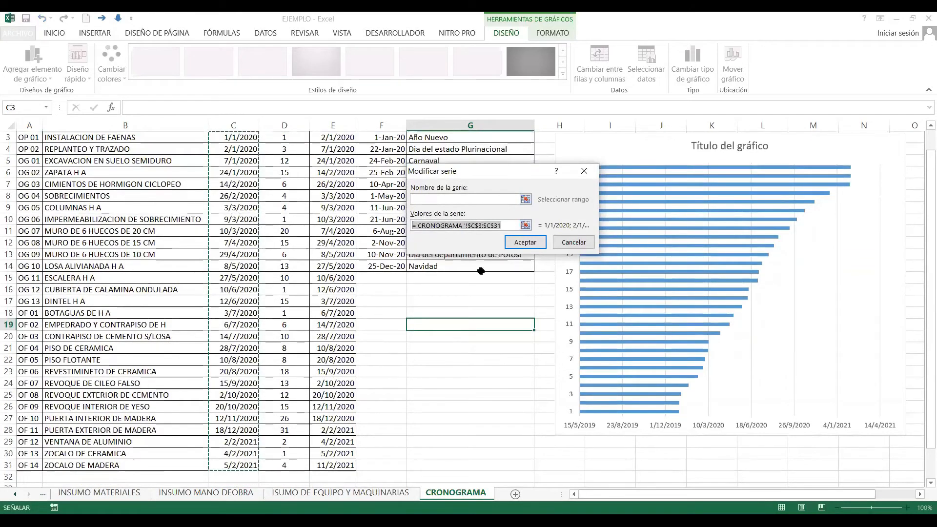
click(578, 245)
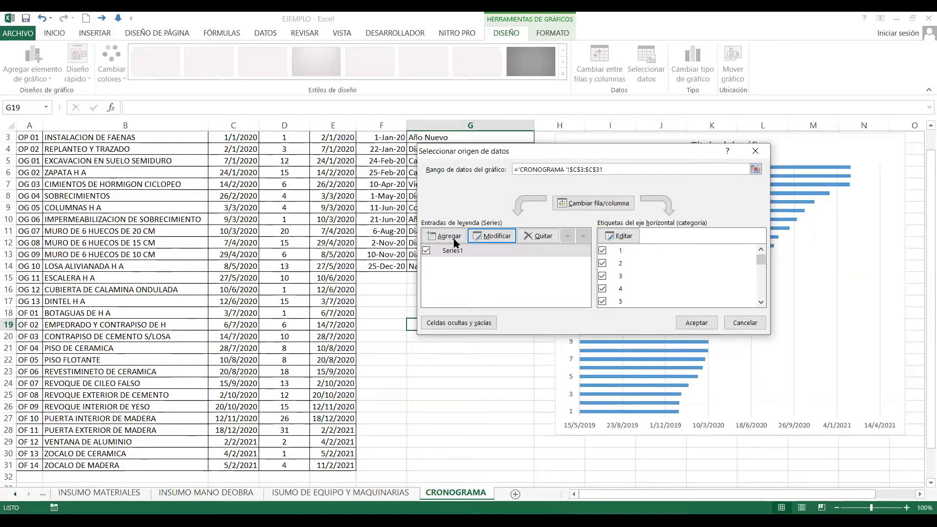
Step: Add a second data series to the chart using the durations in days in D3:D31 as its values
click(453, 240)
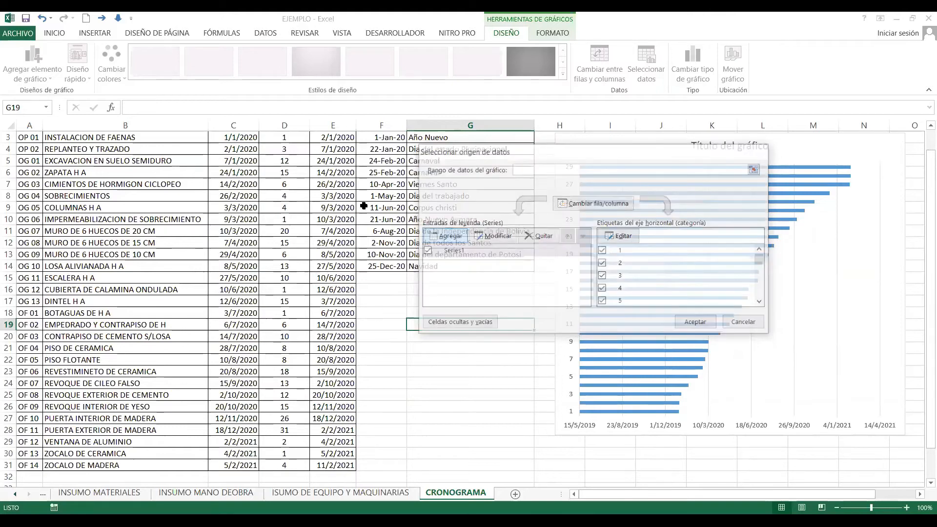
scroll(379, 211, up, 1)
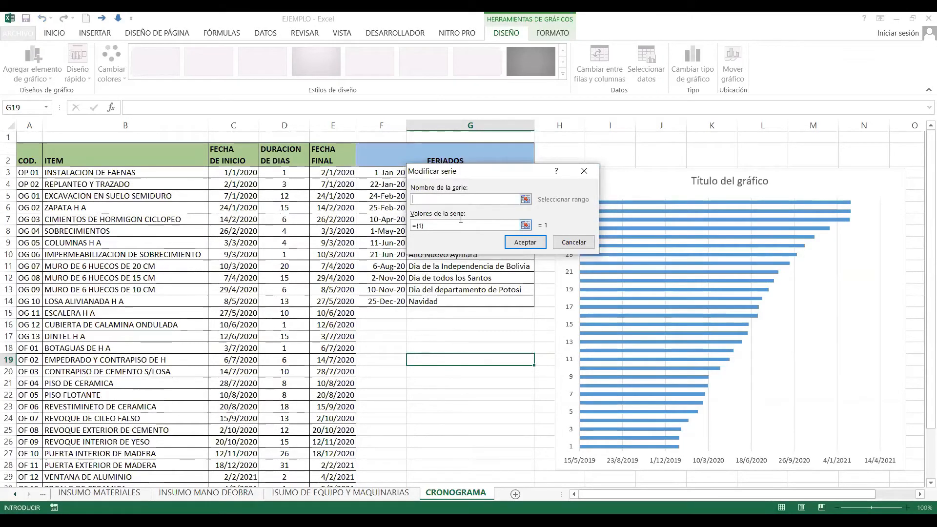
drag(447, 226, 366, 226)
key(BackSpace)
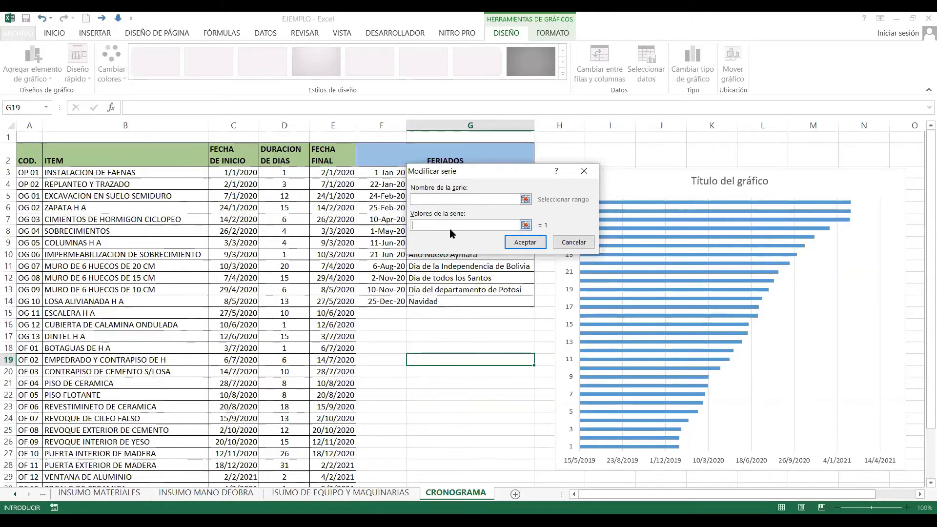
click(285, 171)
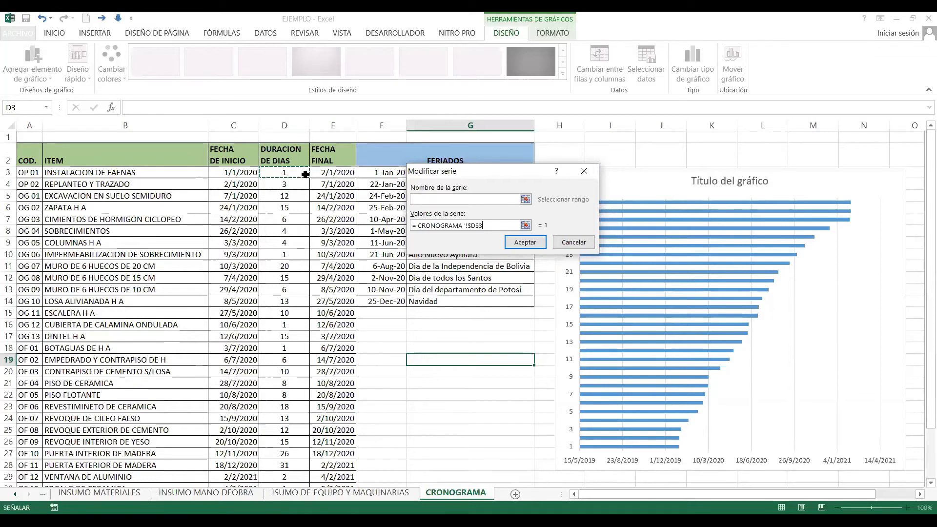
drag(285, 170, 293, 486)
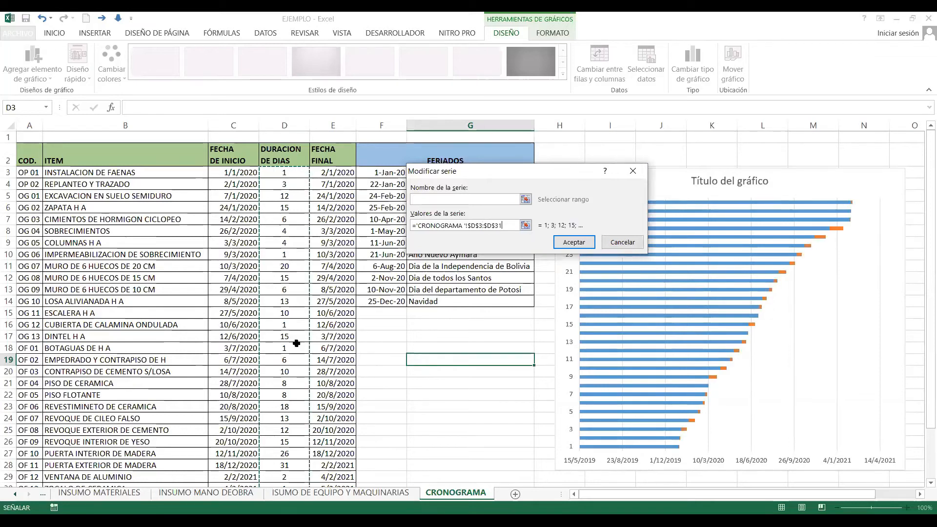
click(580, 244)
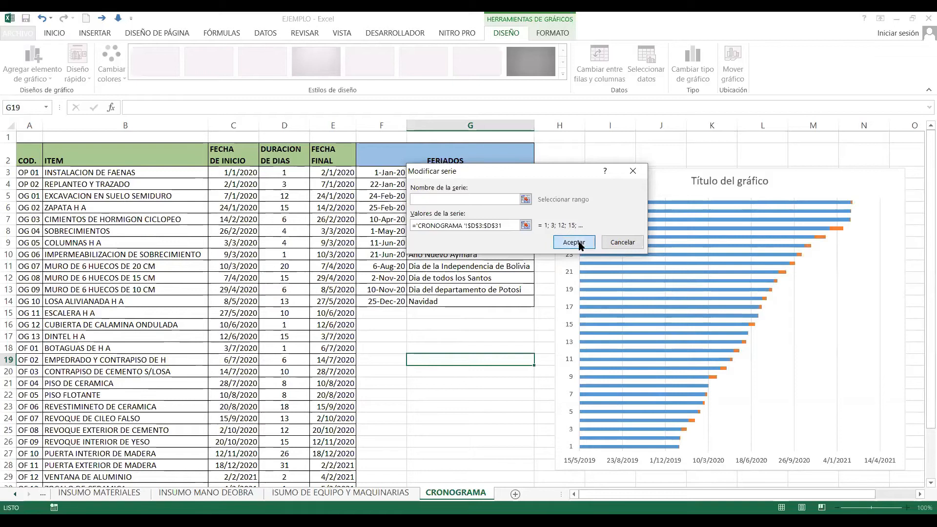
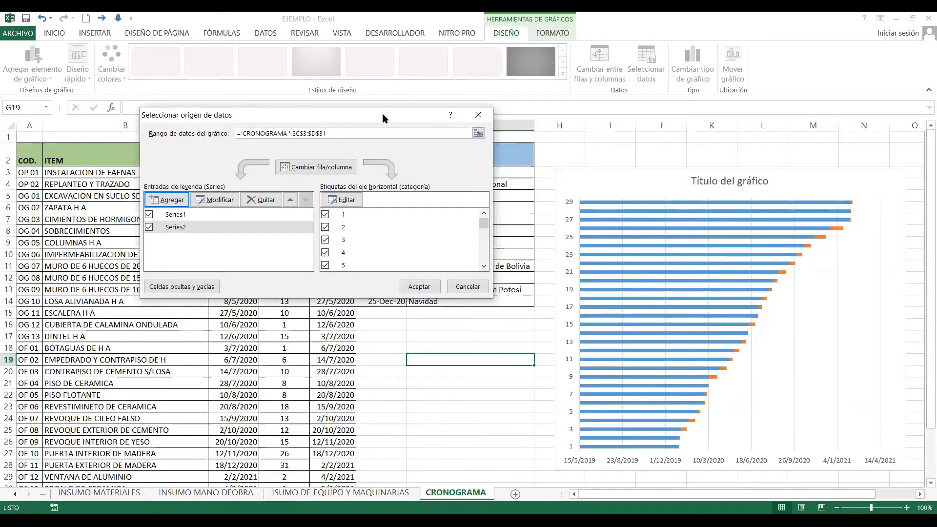
Step: Set the chart's category axis labels to the item names in B3:B31 and apply the data source changes
drag(383, 113, 600, 102)
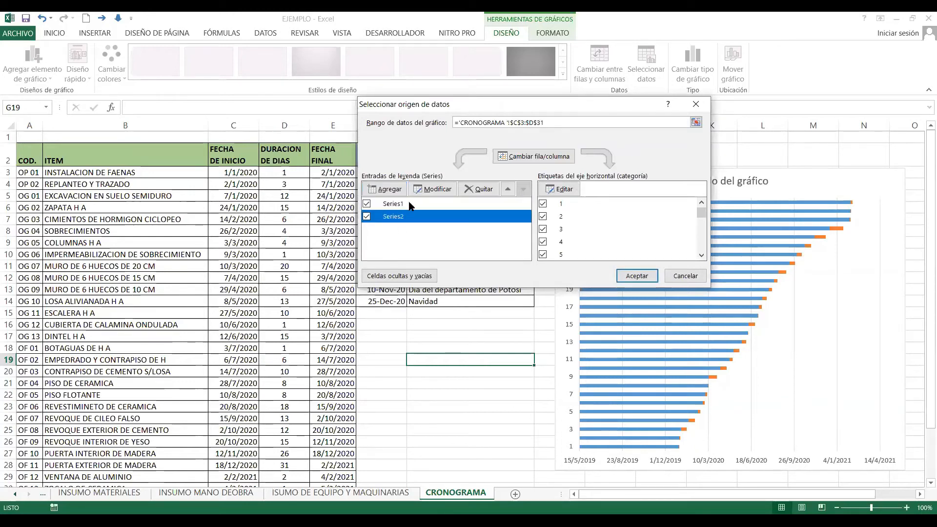
click(430, 205)
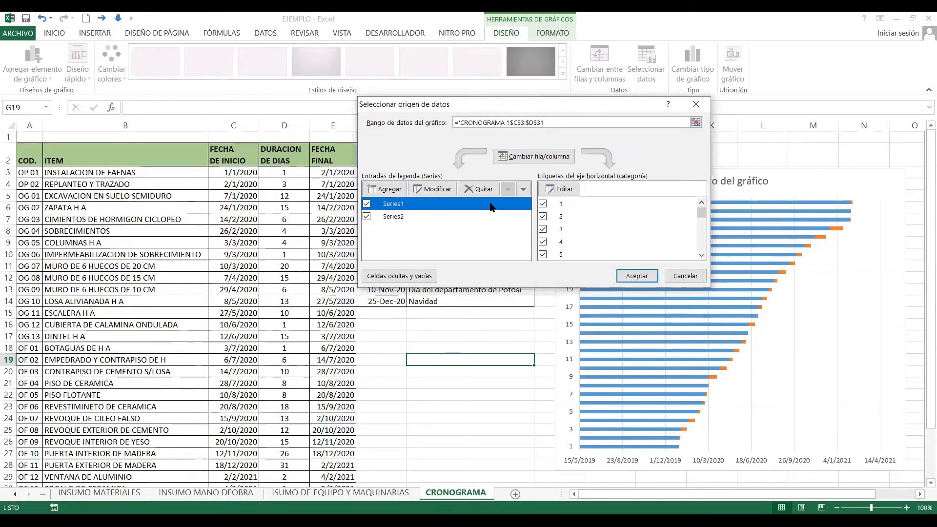
click(575, 189)
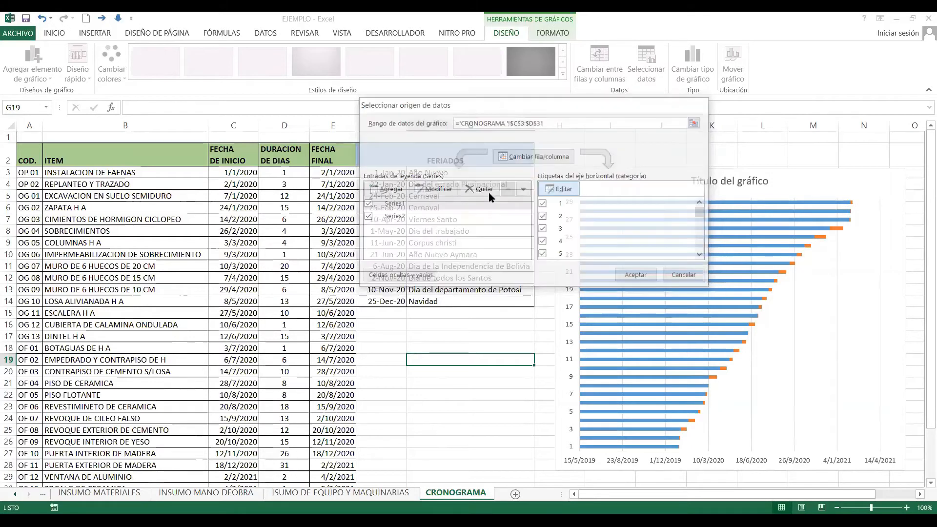
drag(517, 186, 493, 193)
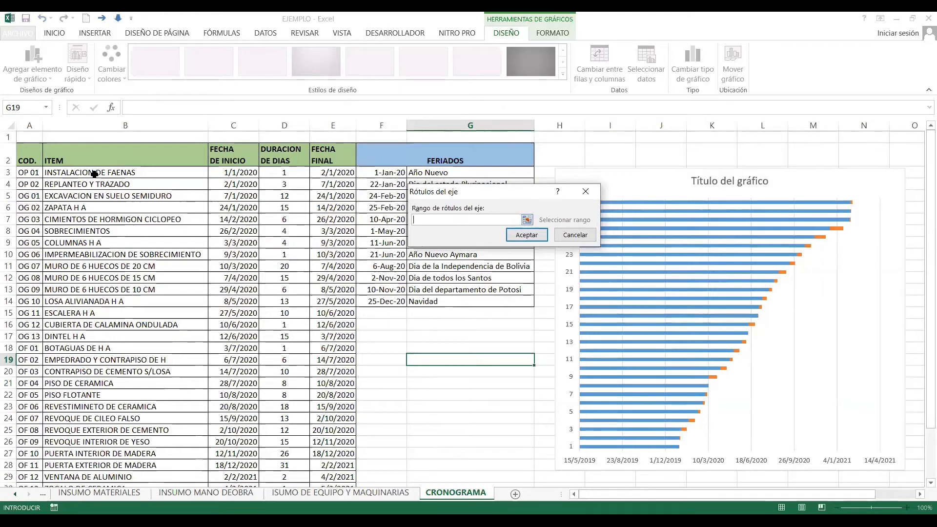
click(186, 172)
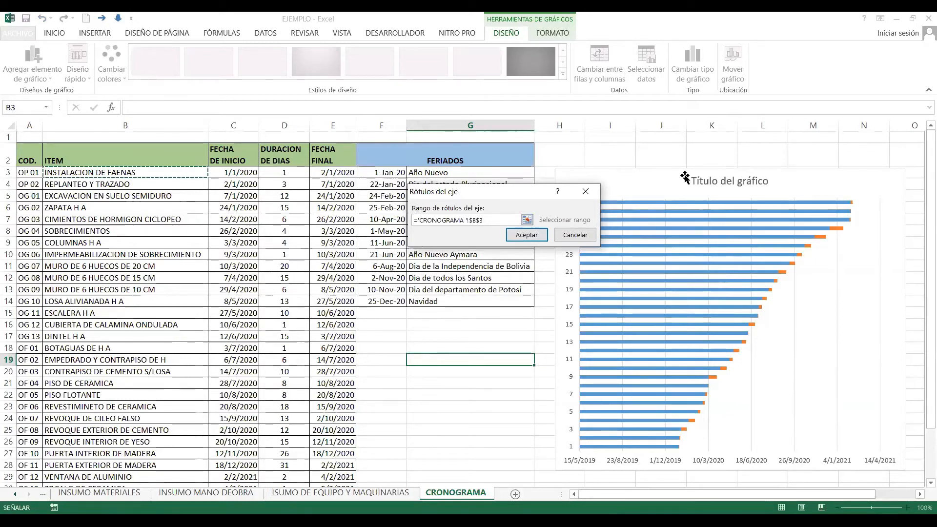
key(ctrl+shift+Down)
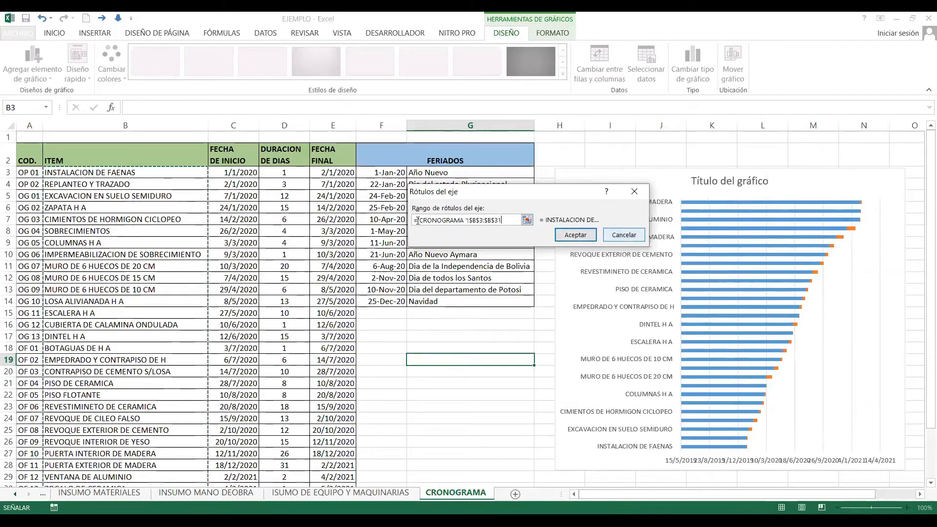
click(577, 235)
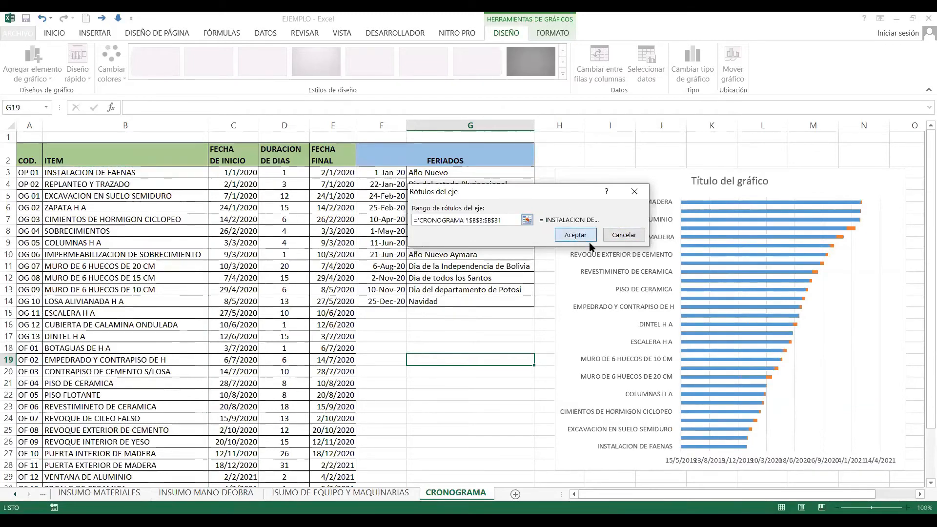
click(577, 236)
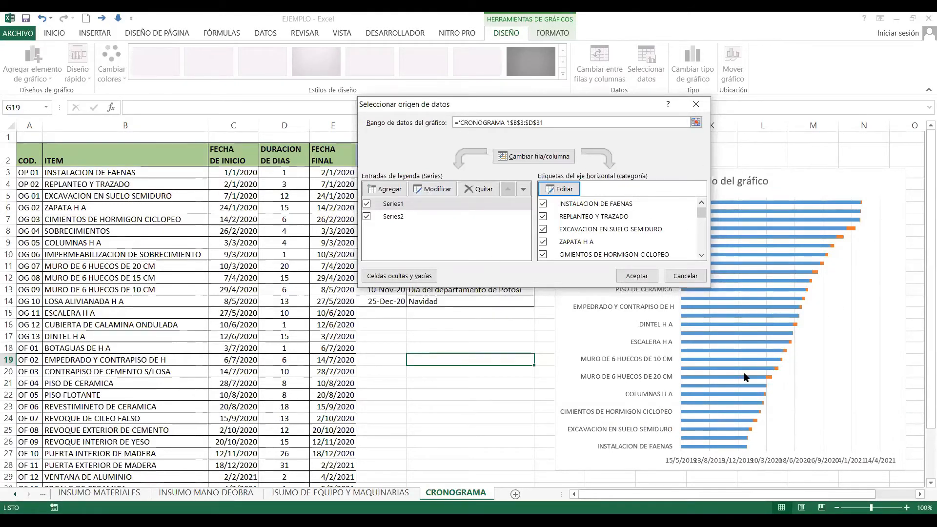
click(649, 278)
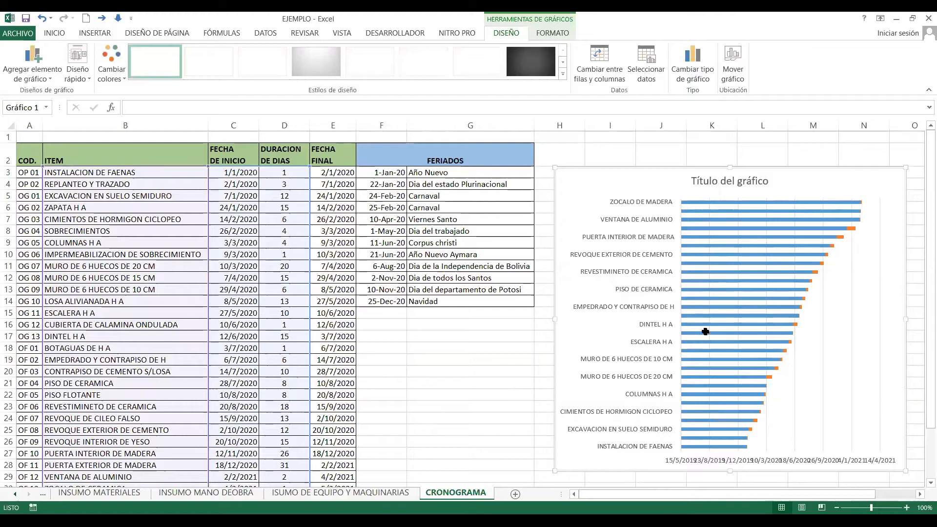
Step: Widen the chart until its right edge reaches just into column P
click(628, 291)
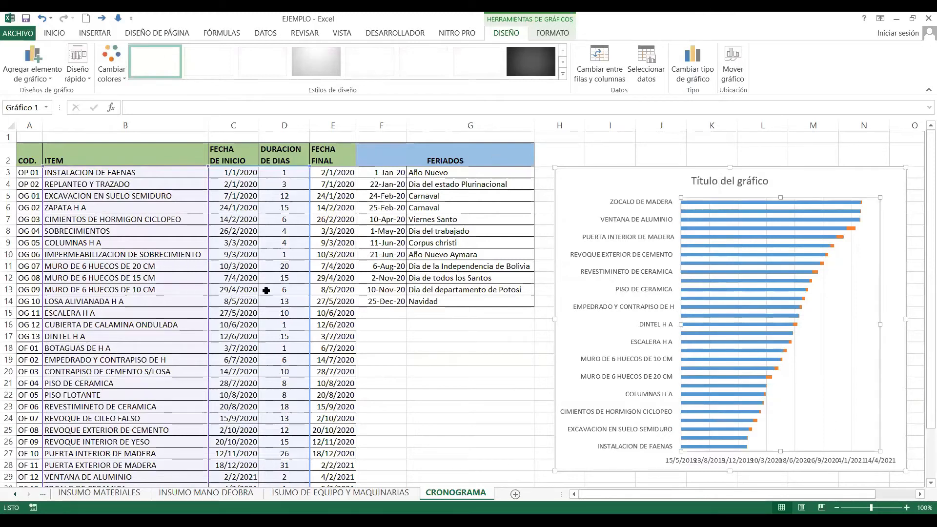
scroll(273, 293, right, 3)
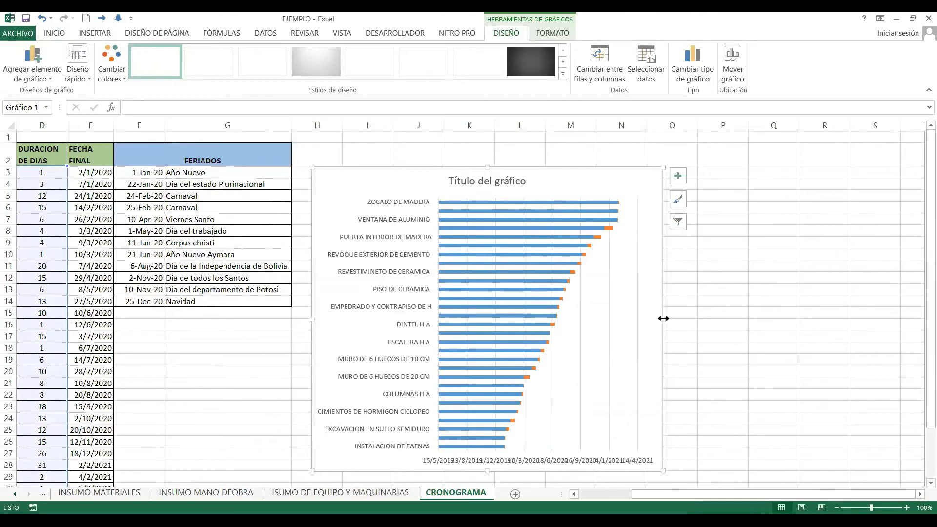
drag(696, 318, 705, 319)
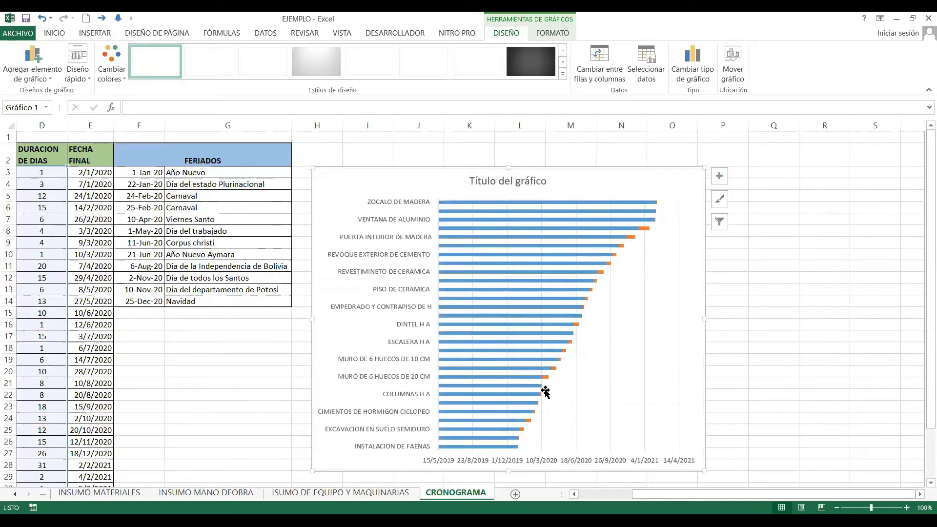
click(512, 181)
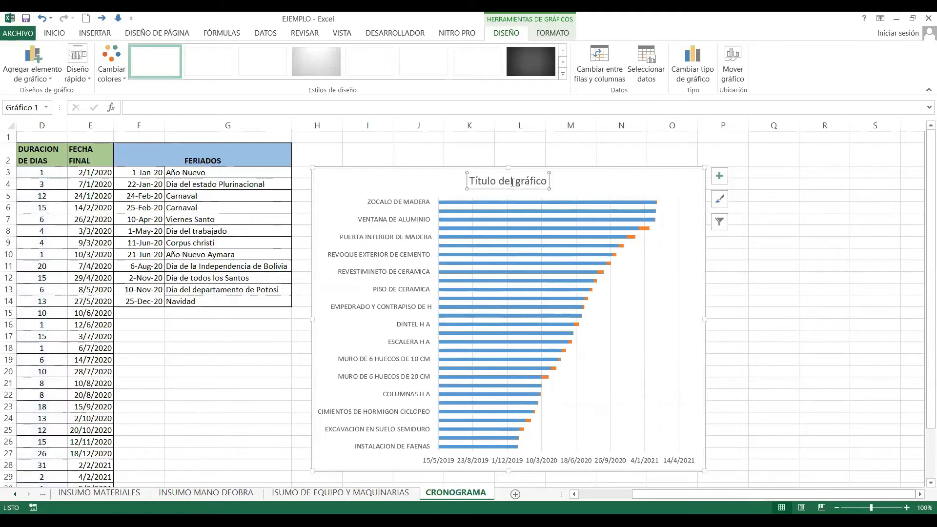
click(381, 206)
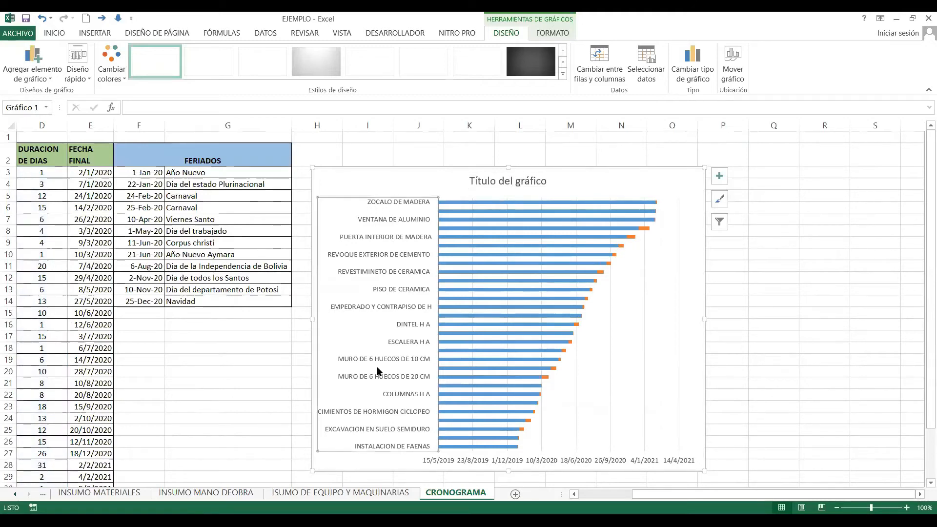
click(498, 226)
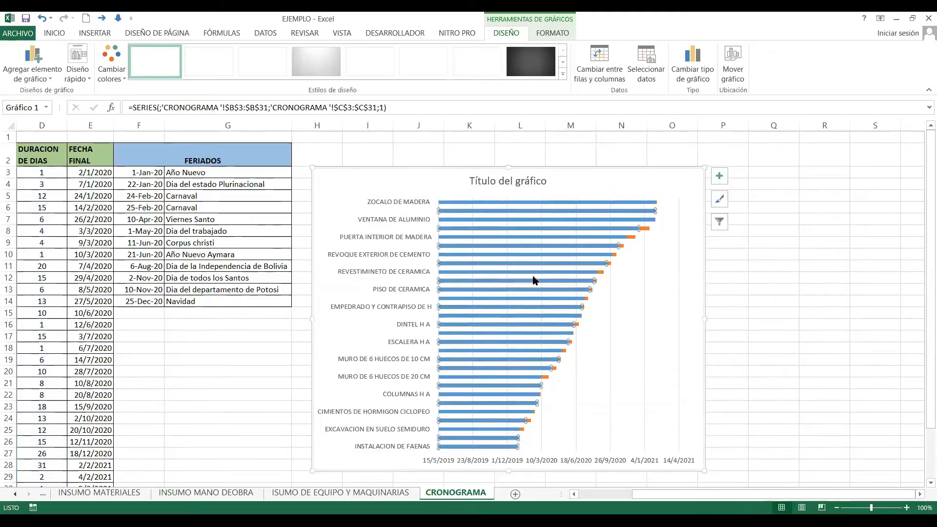
click(396, 202)
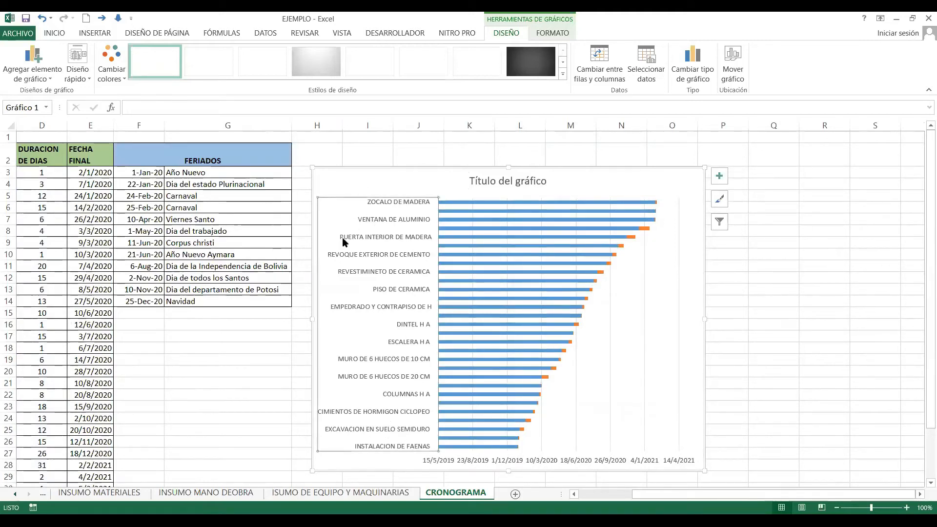
click(379, 269)
click(525, 184)
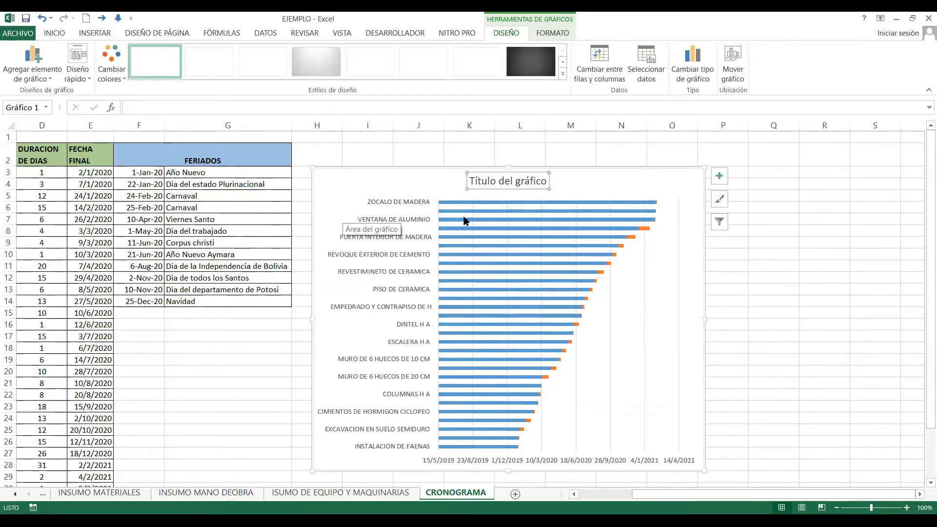
click(605, 151)
Step: Open the formatting options for the chart title
click(542, 182)
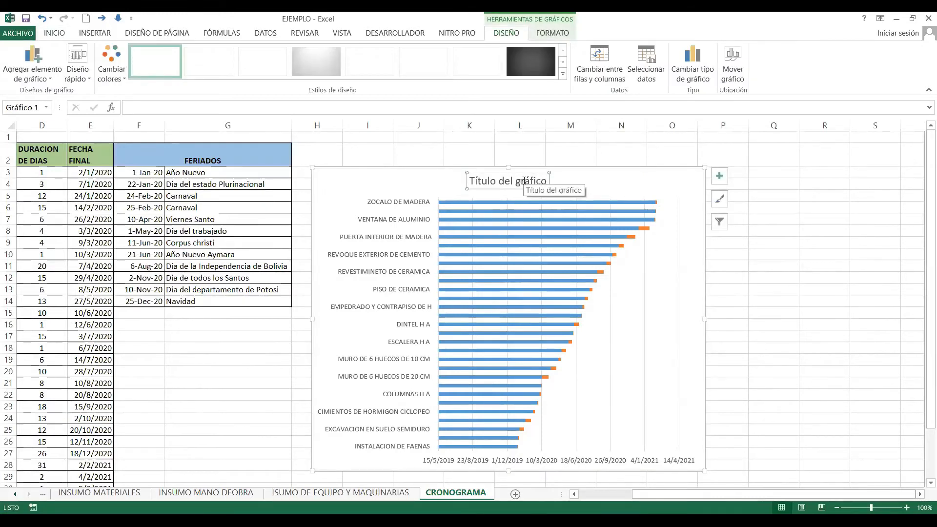
right_click(525, 181)
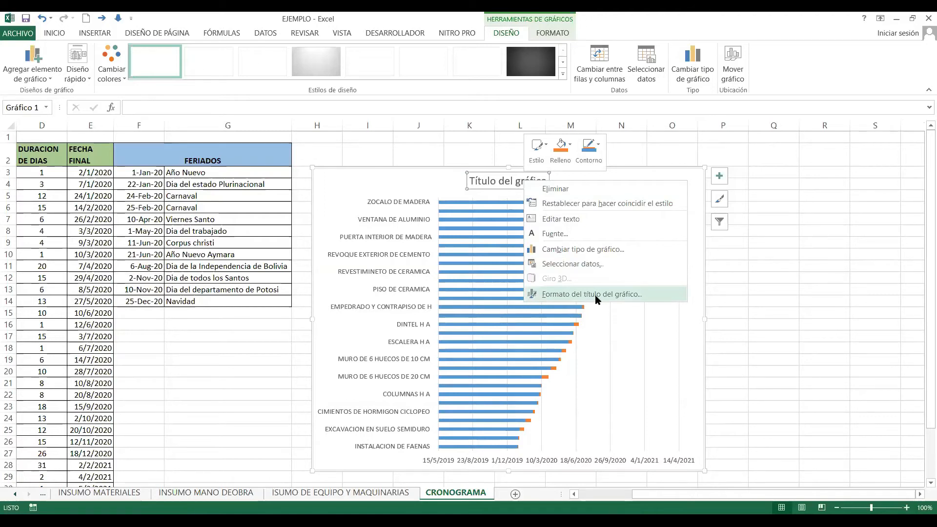
click(628, 296)
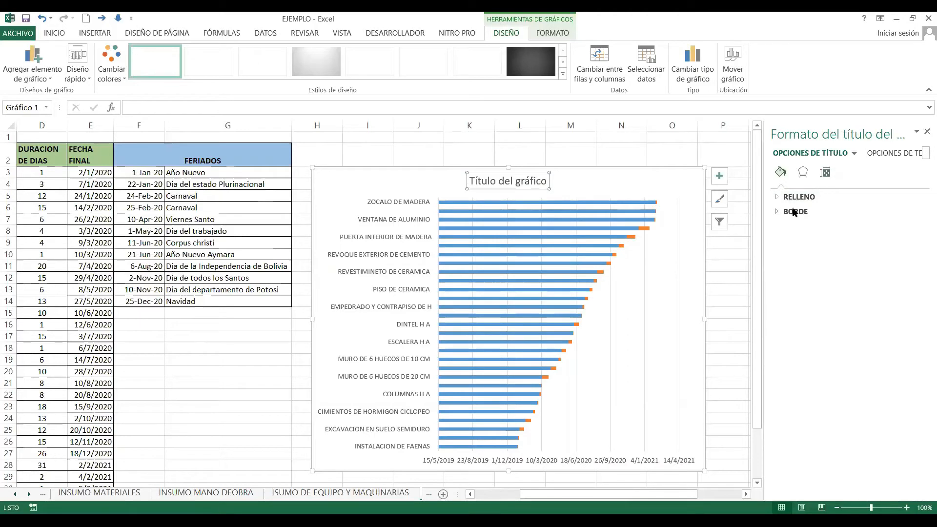
Step: Replace the chart's placeholder title with DIAGRAMA DE GANTT and deselect the chart
click(419, 220)
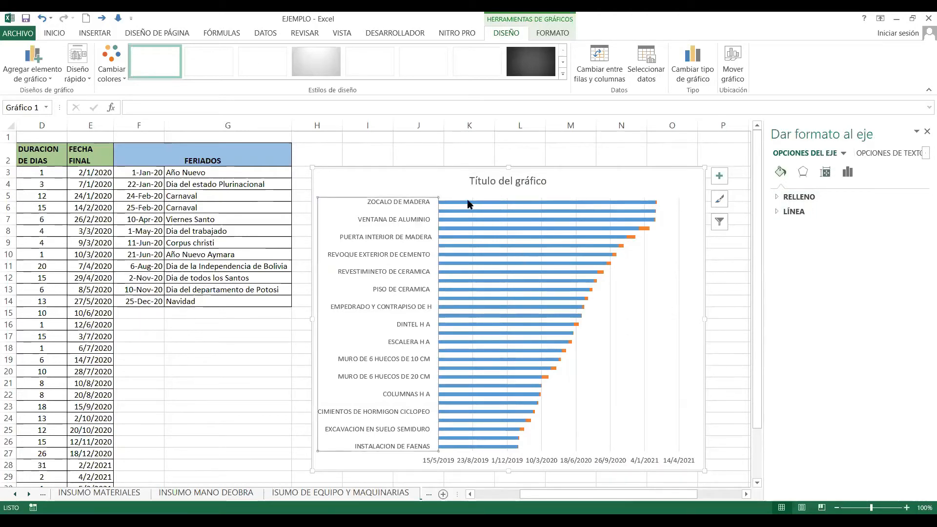
click(469, 237)
click(539, 181)
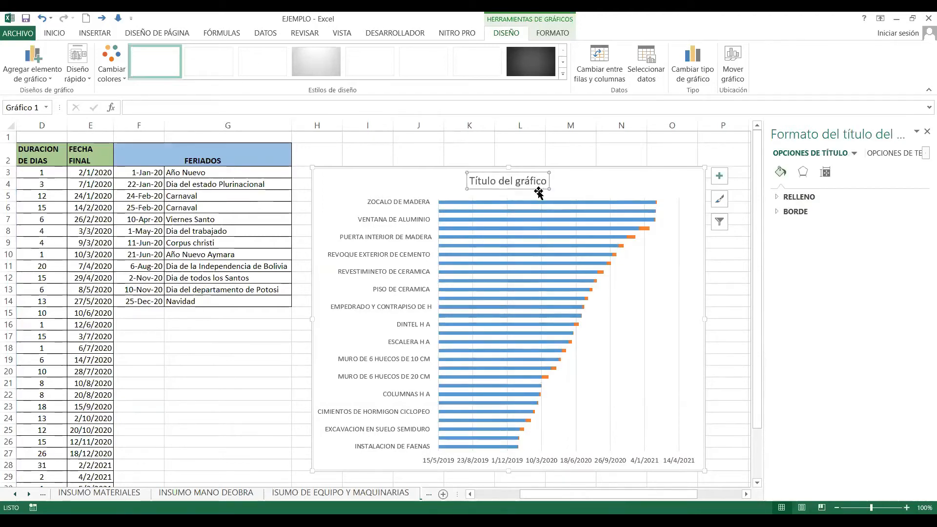
drag(546, 180, 467, 179)
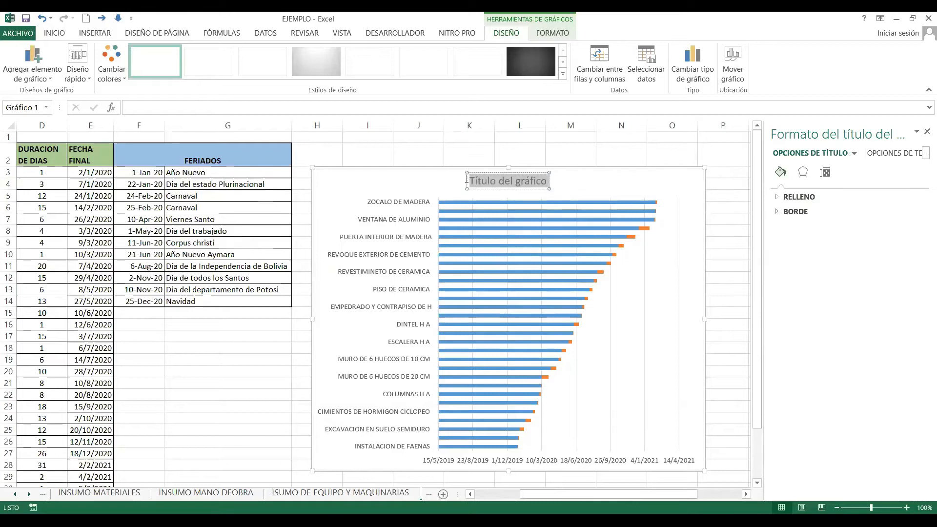
text(DIA)
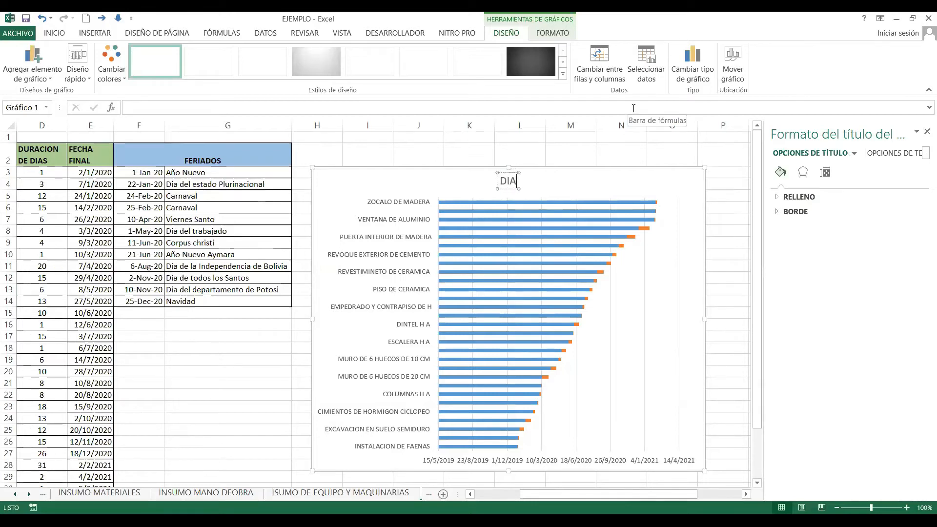
text(GRAMADE)
key(BackSpace)
key(BackSpace)
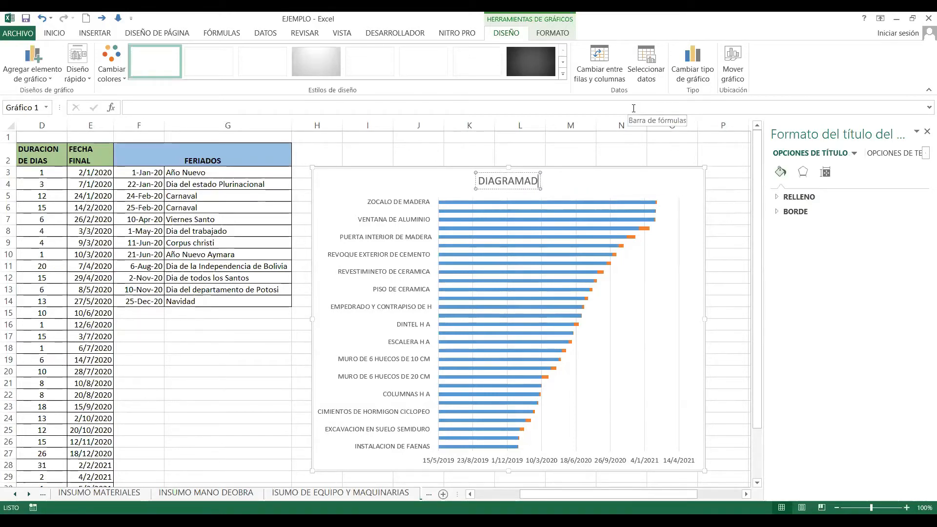
text(DE GANTT)
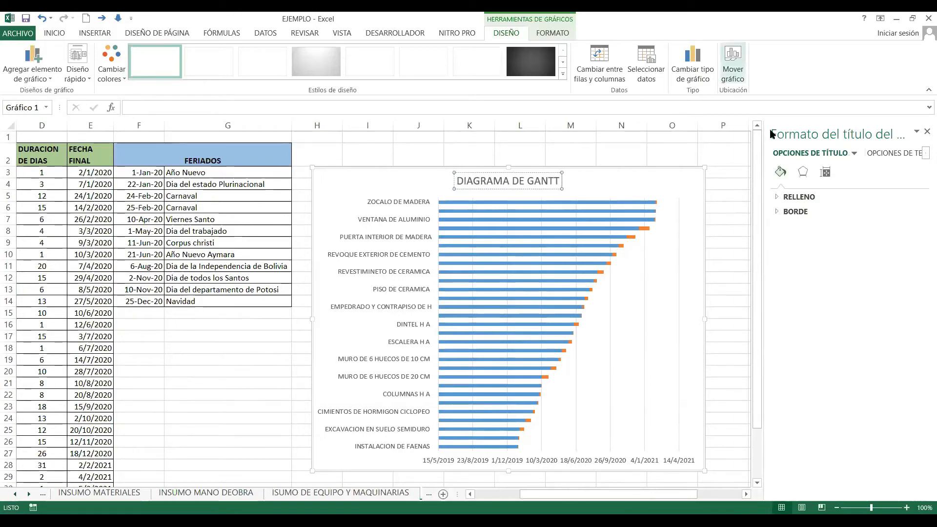
click(709, 194)
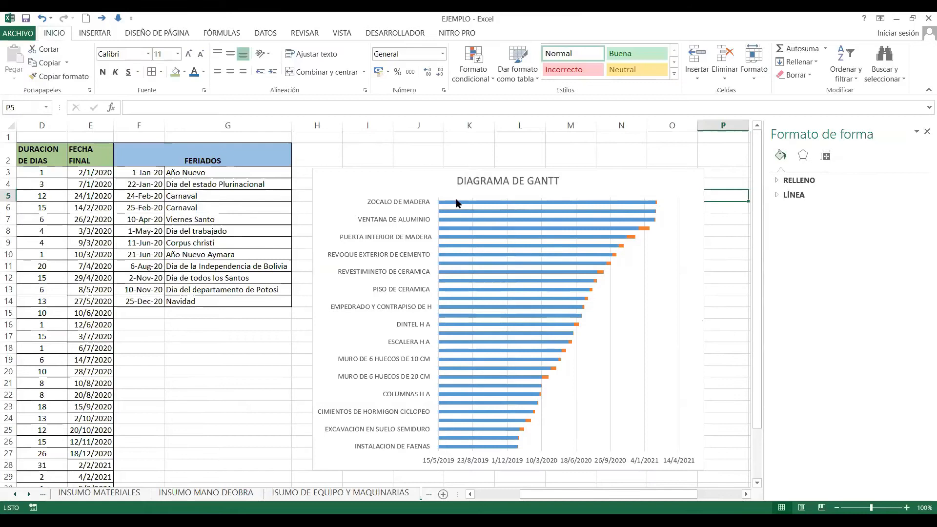
Step: Show the categories of the chart's item-name axis in reverse order
click(409, 217)
click(409, 218)
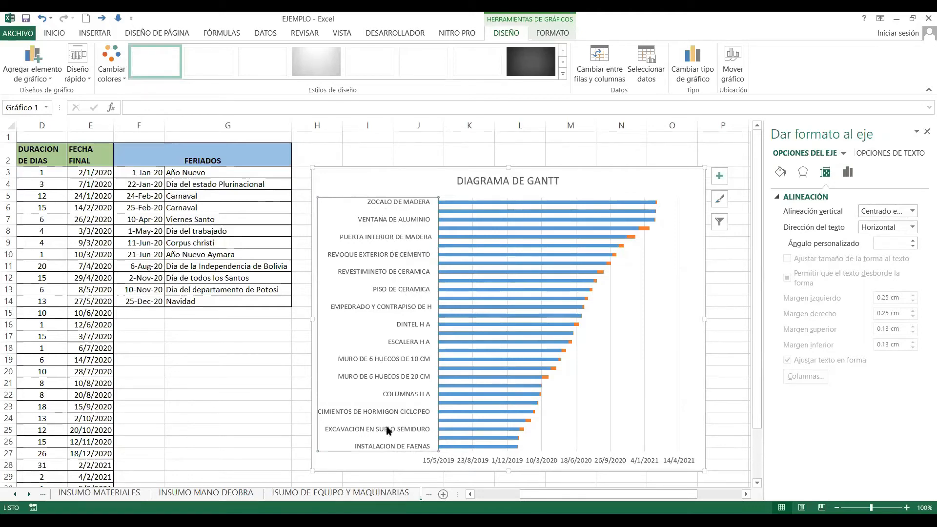
click(848, 172)
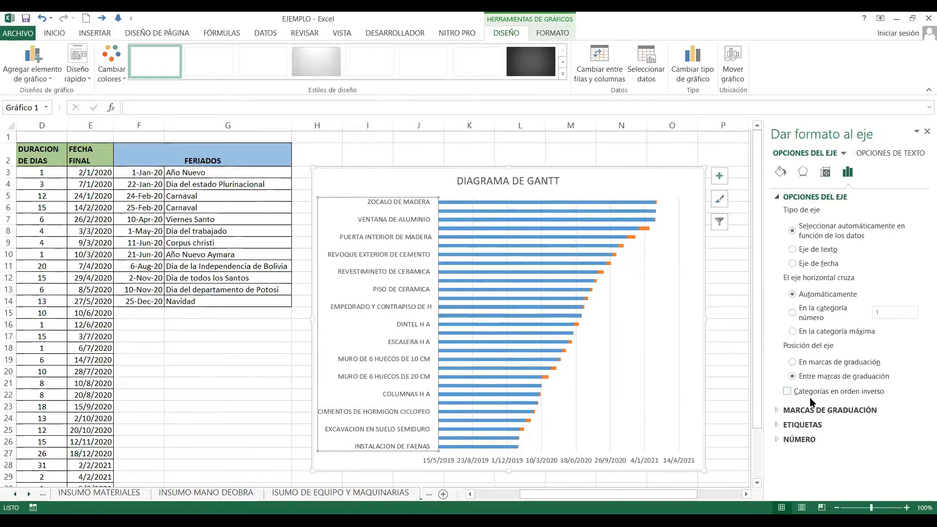
click(788, 391)
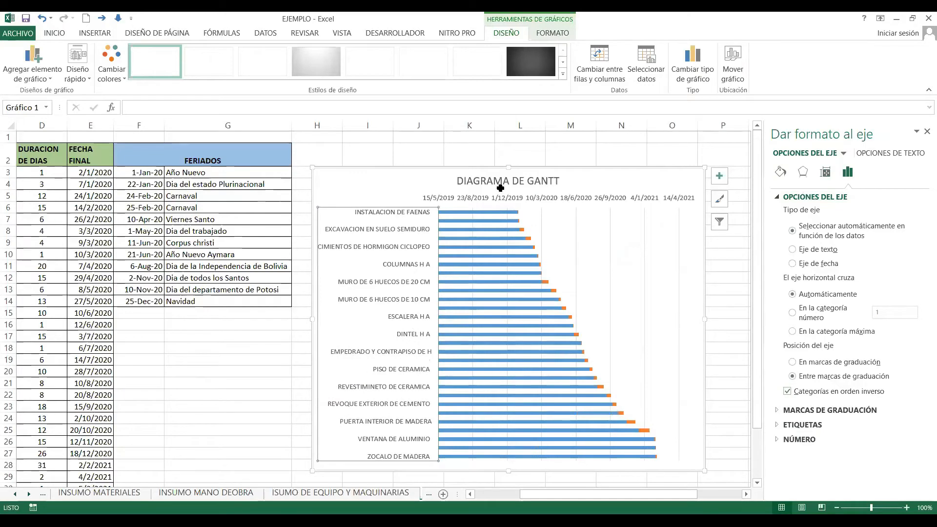
Step: Rotate the text of the chart's date axis labels by 270°
click(440, 197)
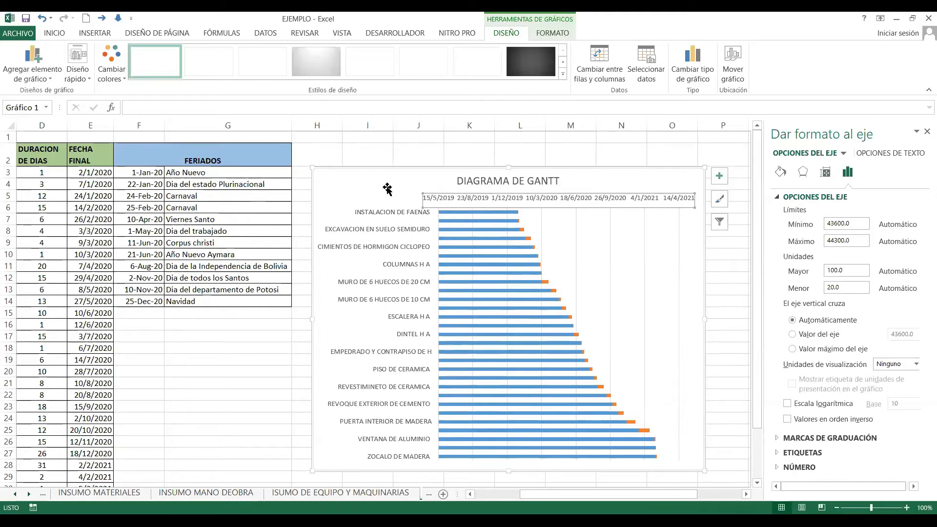
click(827, 174)
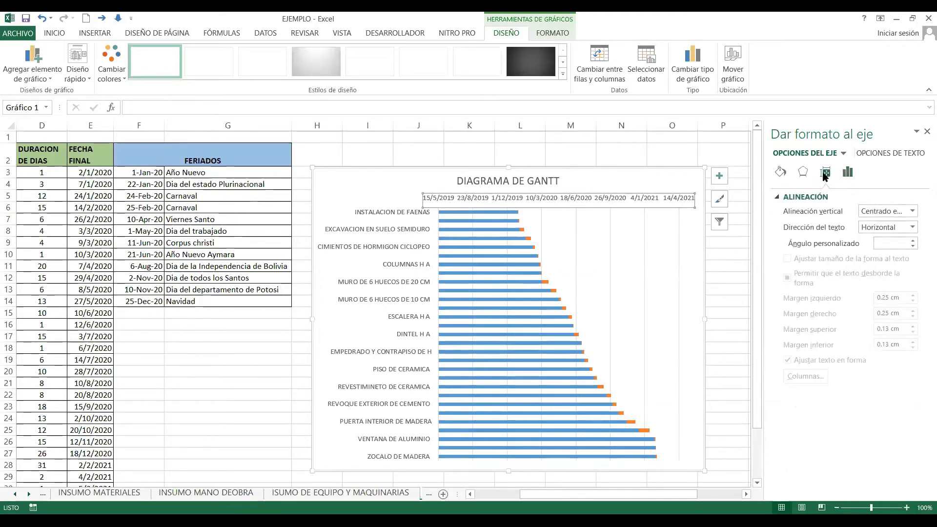
click(915, 229)
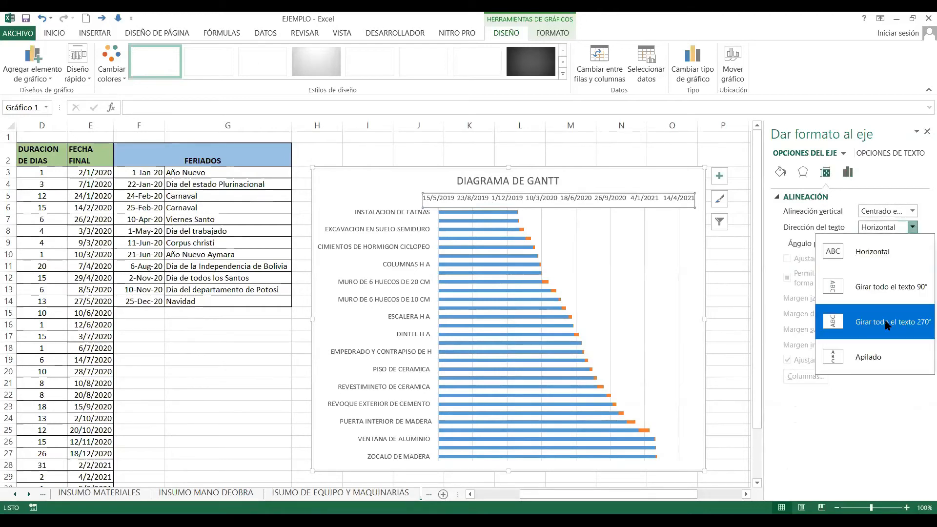
click(887, 325)
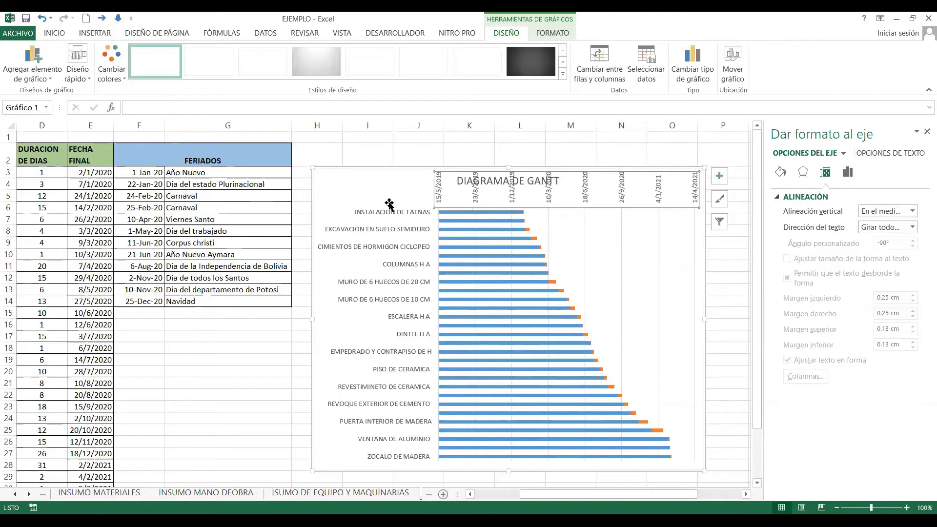
Step: Shrink the chart's plot area from its upper-left corner so the rotated date labels sit below the title
click(440, 218)
click(450, 209)
click(453, 215)
click(453, 216)
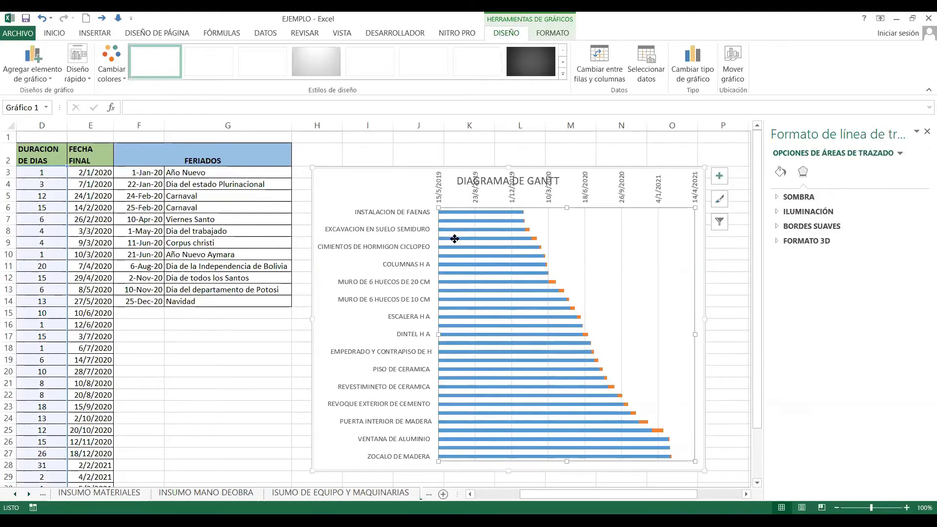
drag(438, 222, 440, 225)
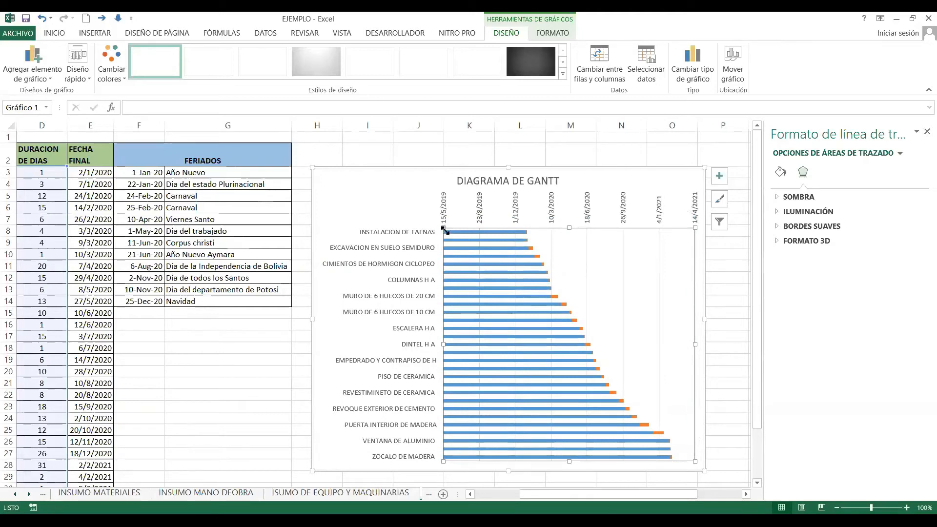
drag(652, 201, 655, 205)
click(560, 211)
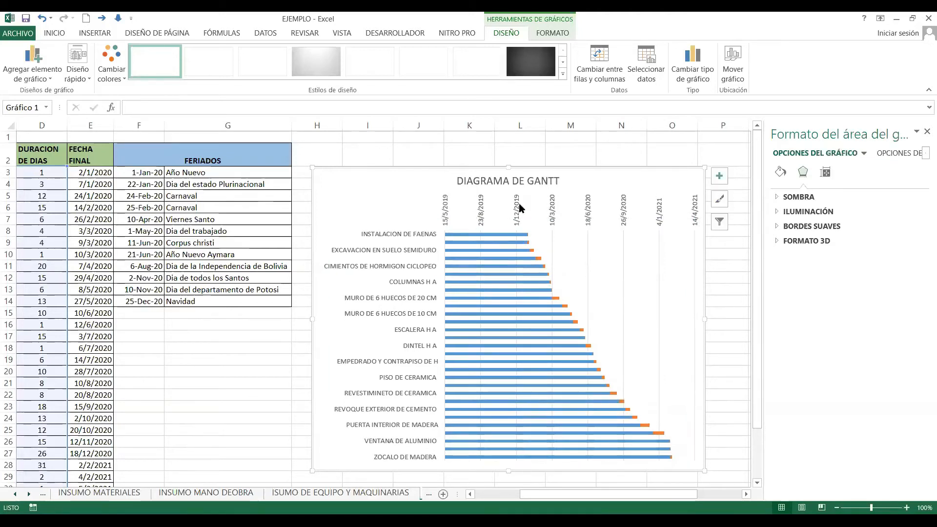
Step: Try a major unit of 50 on the chart's date axis
click(635, 210)
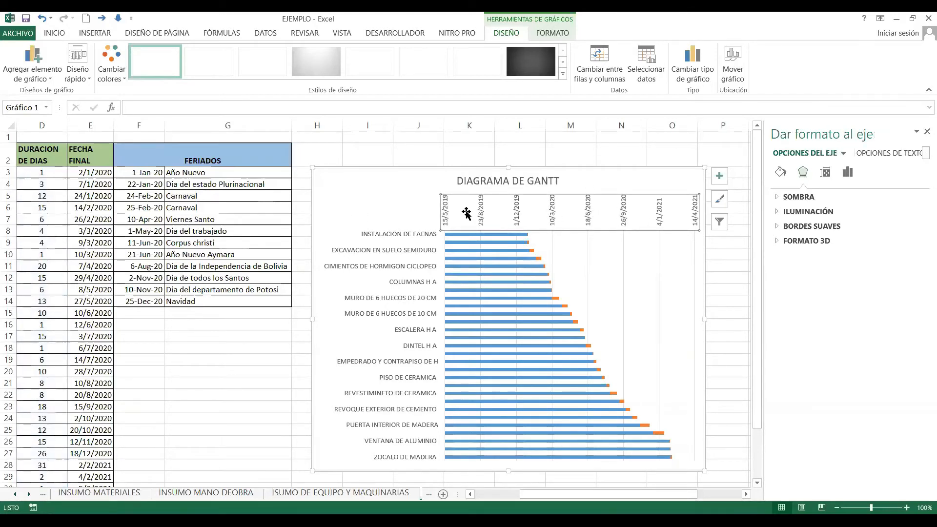
click(825, 172)
click(848, 172)
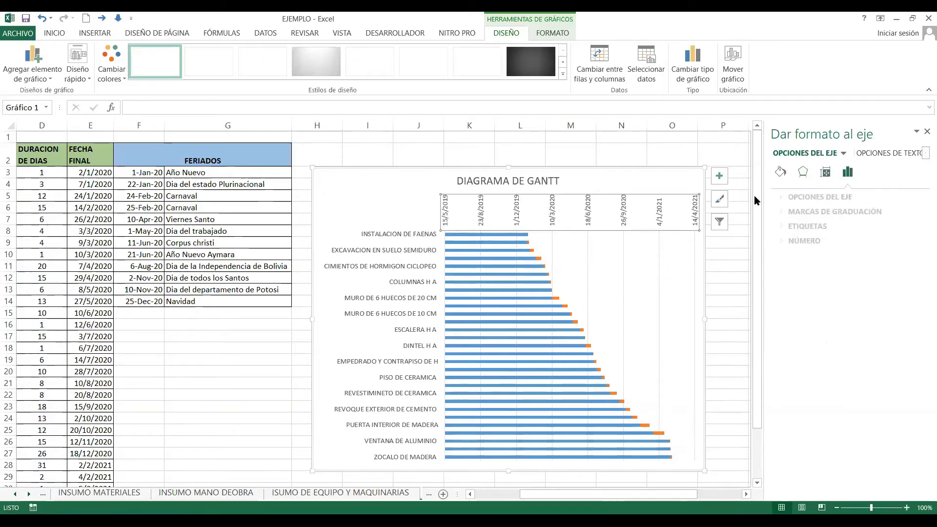
click(830, 196)
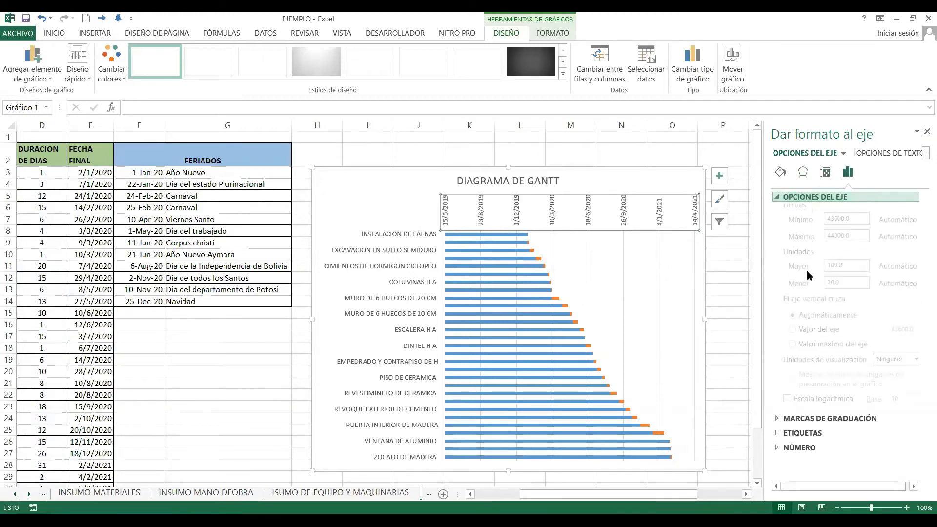
drag(845, 272, 827, 272)
text(50)
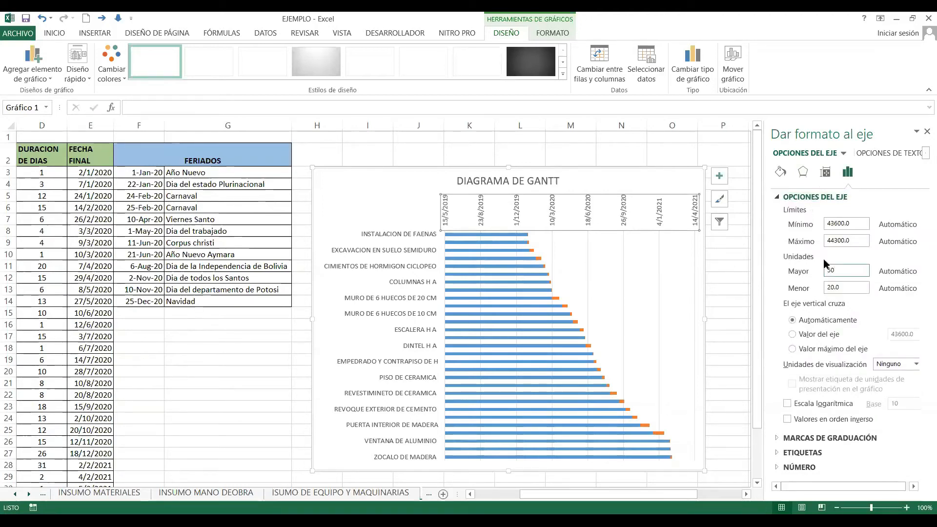
key(Tab)
text(10.0)
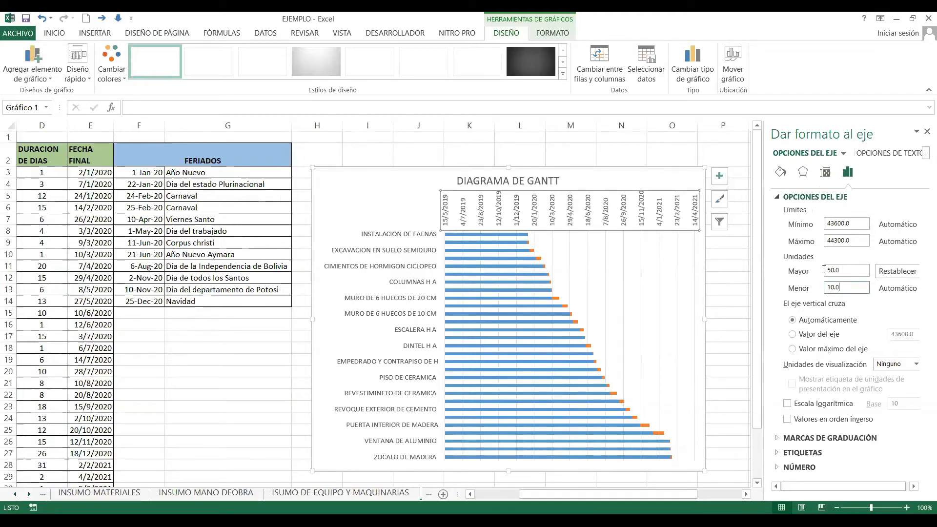
Step: Try a major unit of 20 on the date axis, and settle on a major unit of 30
double_click(842, 272)
text(20)
key(Return)
double_click(842, 273)
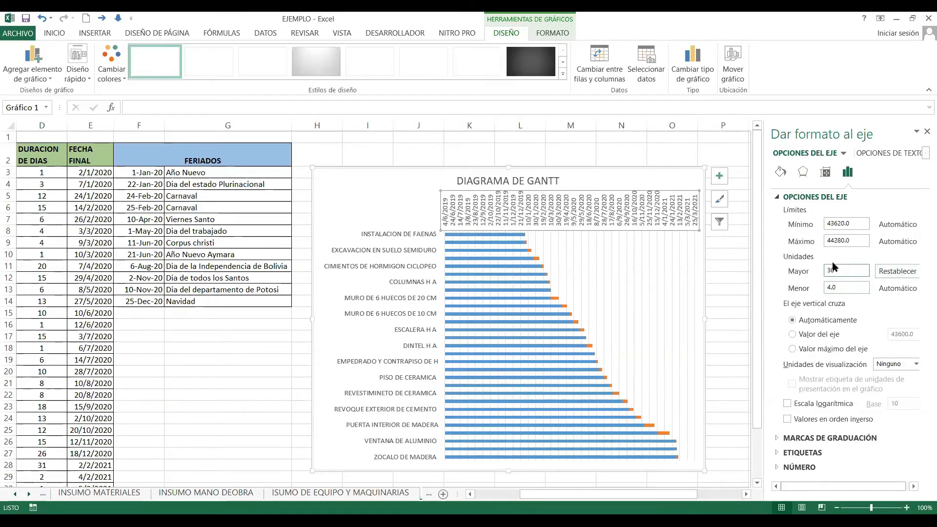
key(Return)
Step: Try a label distance of 50 from the item-name axis and return it to 100
click(412, 272)
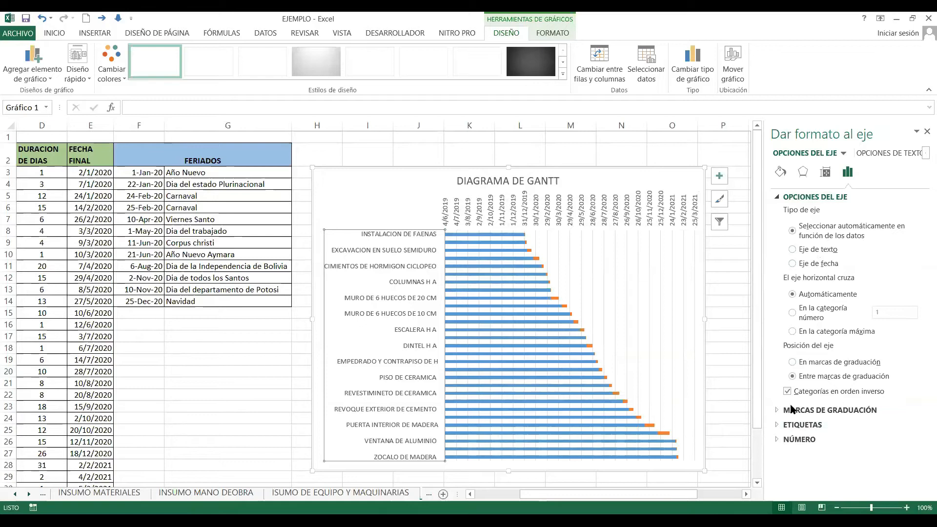
click(776, 429)
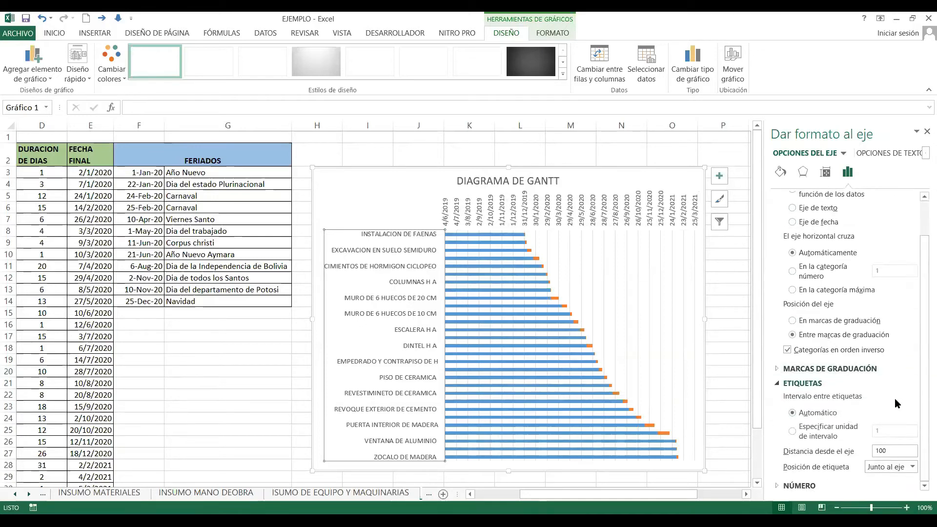
click(886, 450)
double_click(882, 451)
text(50)
key(Return)
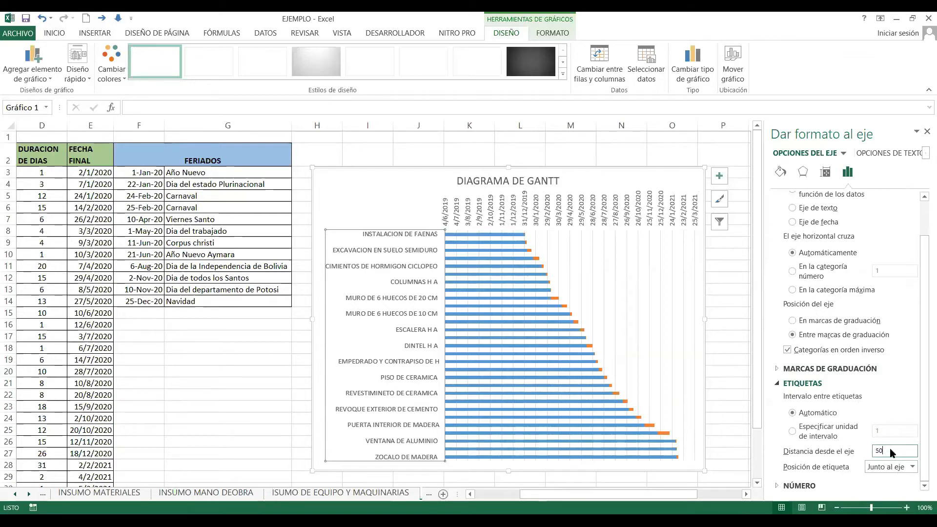
key(BackSpace)
key(BackSpace)
text(100)
Step: Specify a label interval unit of 1 on the item-name axis so every item is labelled
click(793, 431)
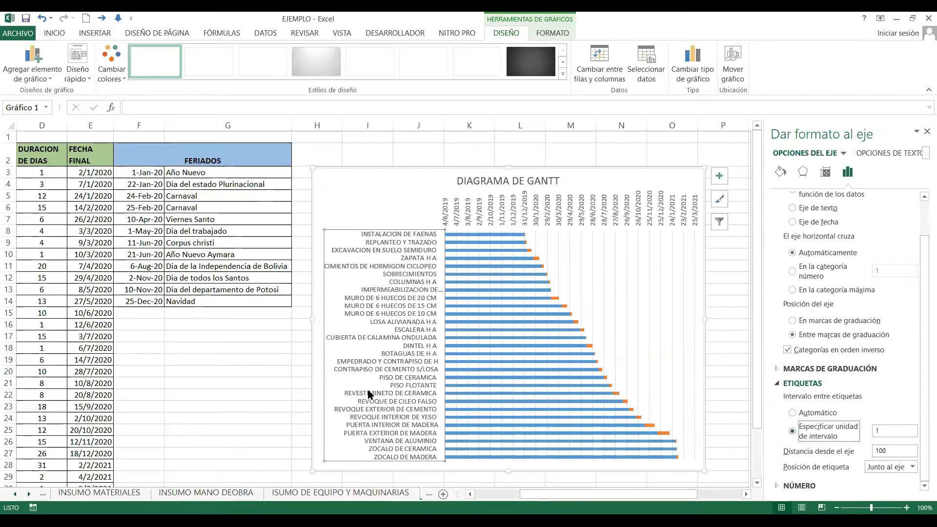
click(884, 432)
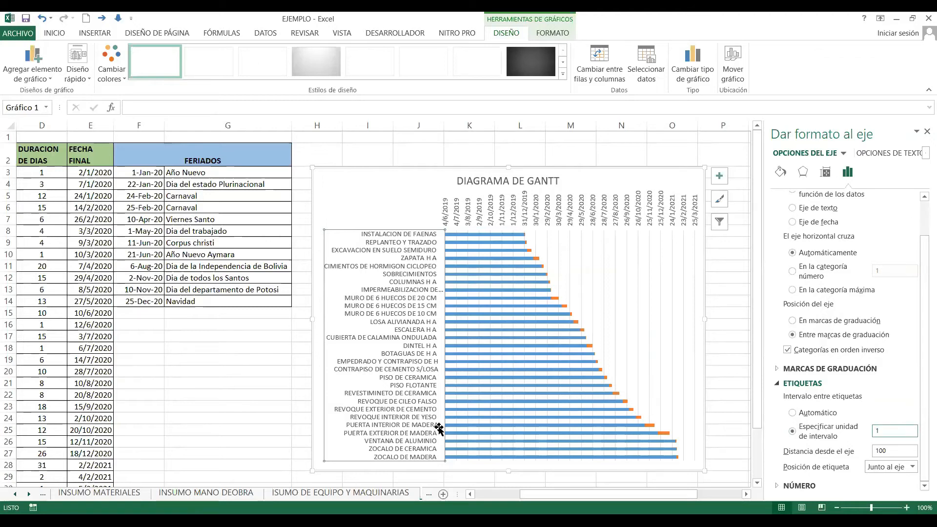
Step: Stretch the chart downward until its lower edge reaches the end of row 32
click(517, 384)
drag(517, 384, 509, 405)
scroll(661, 291, down, 3)
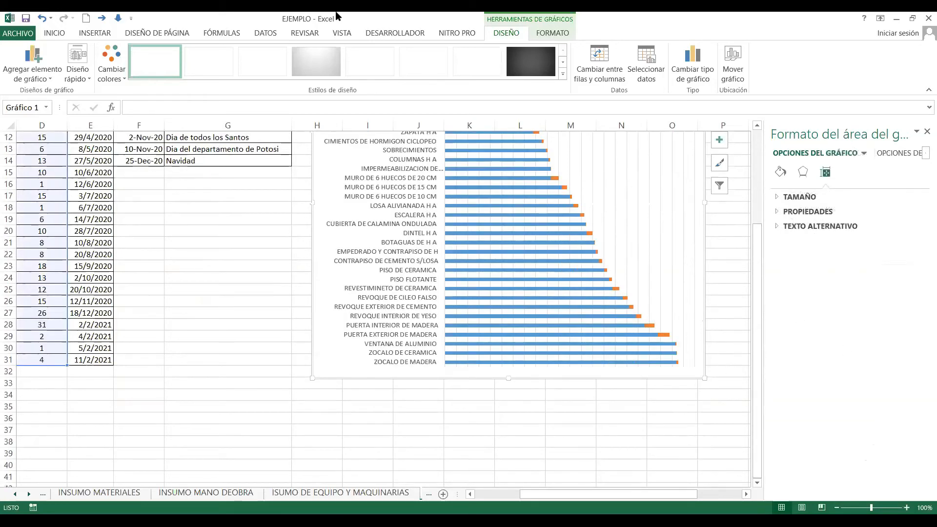
scroll(272, 106, up, 3)
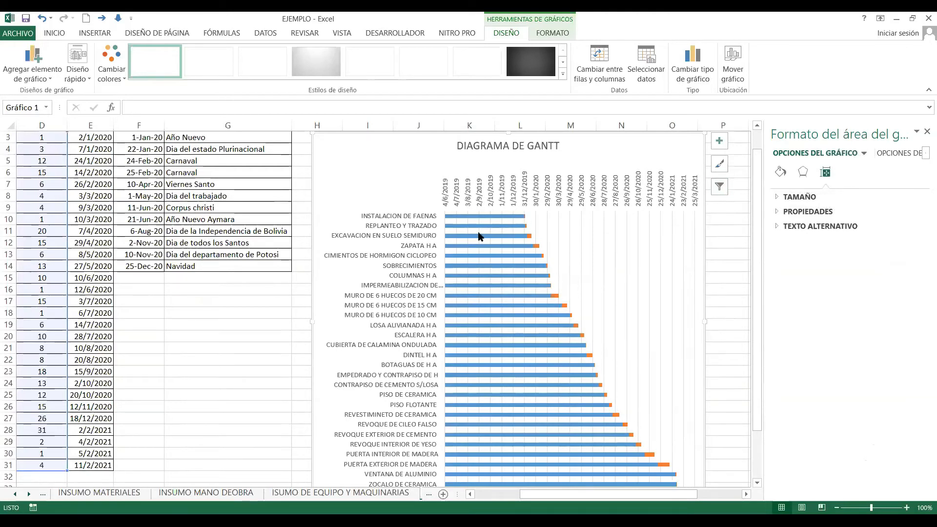
key(Escape)
Step: Set the start-date series to no fill so only the duration bars show, and deselect the chart
click(510, 267)
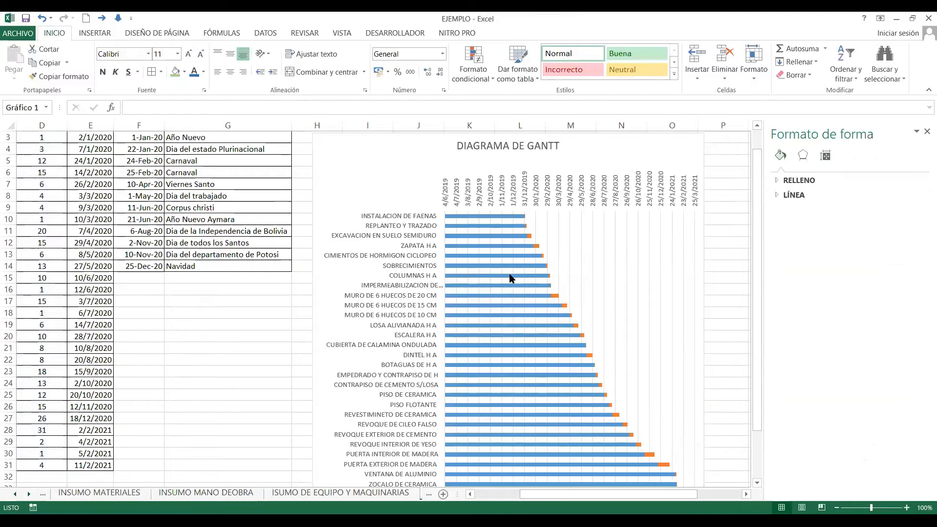
click(510, 277)
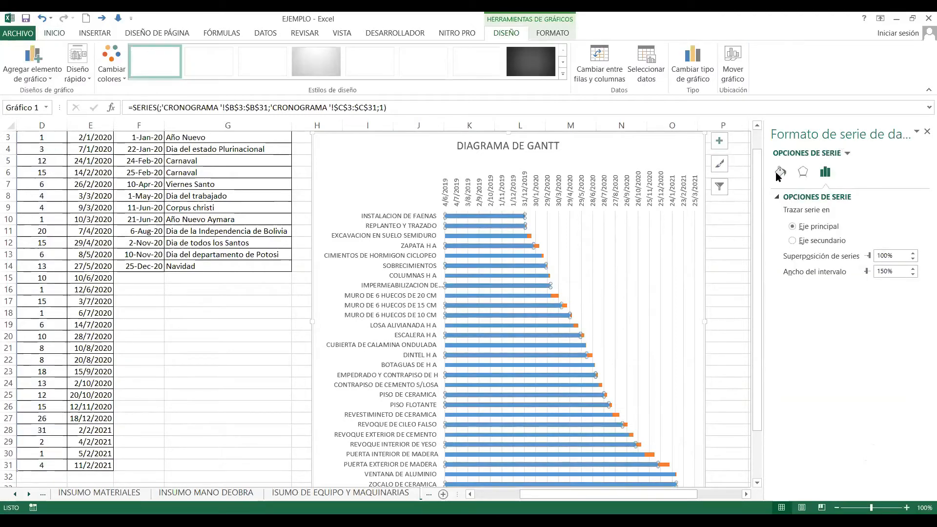
click(781, 172)
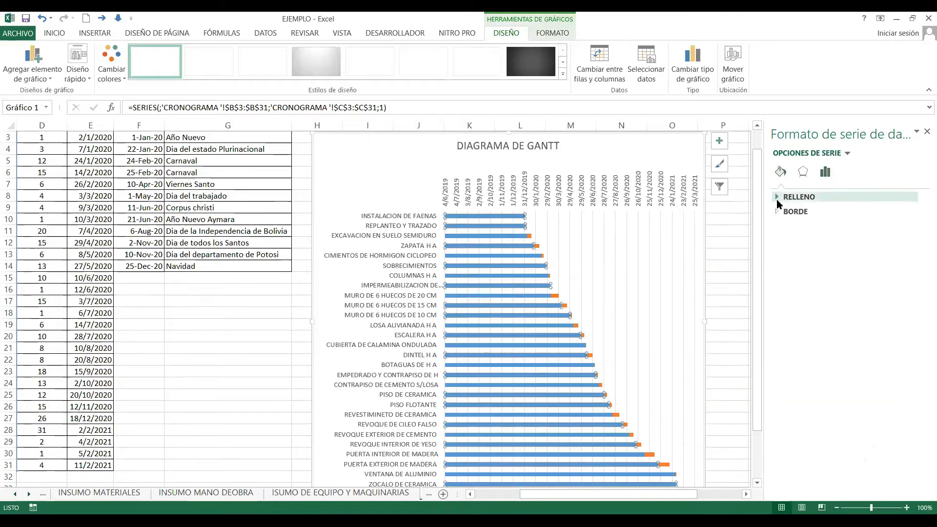
click(791, 197)
click(787, 214)
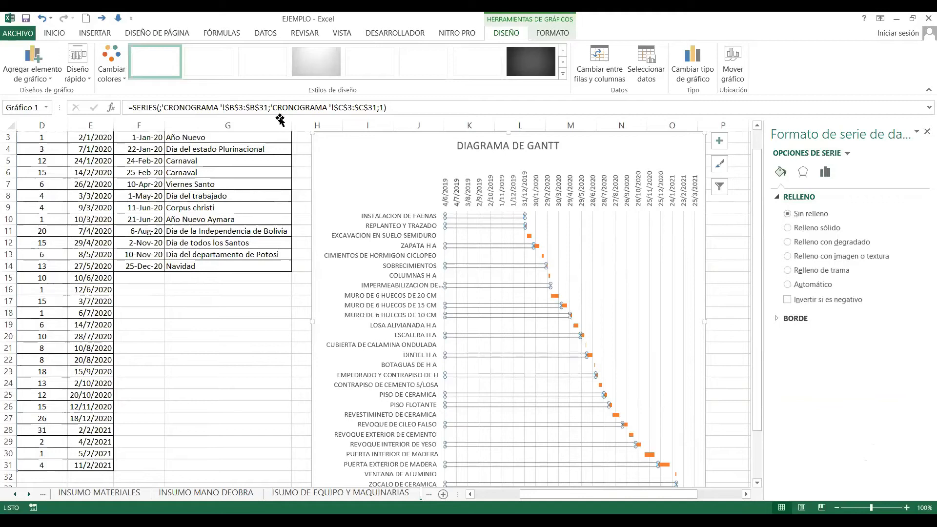
key(Escape)
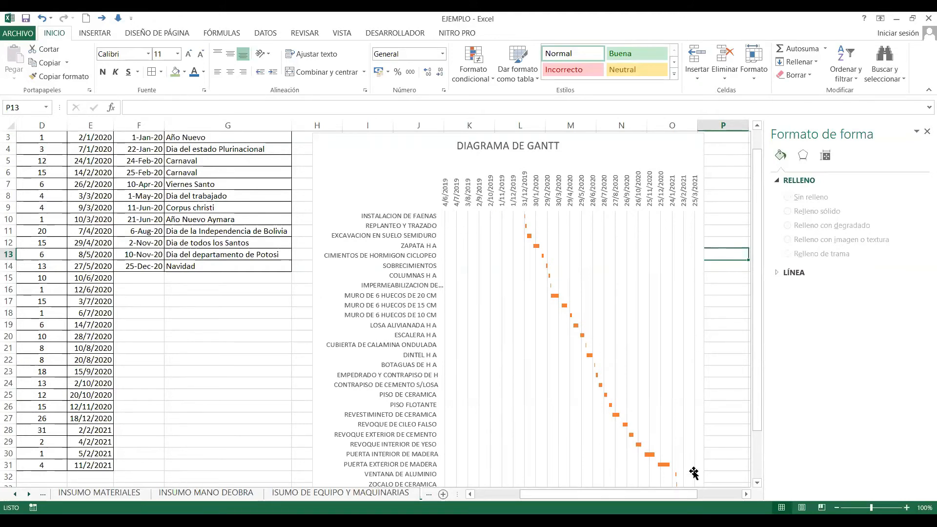
Step: Label cells F18 and F19 FECHA INICIO and FECHA FINAL below the holiday list
click(166, 337)
click(145, 320)
click(149, 316)
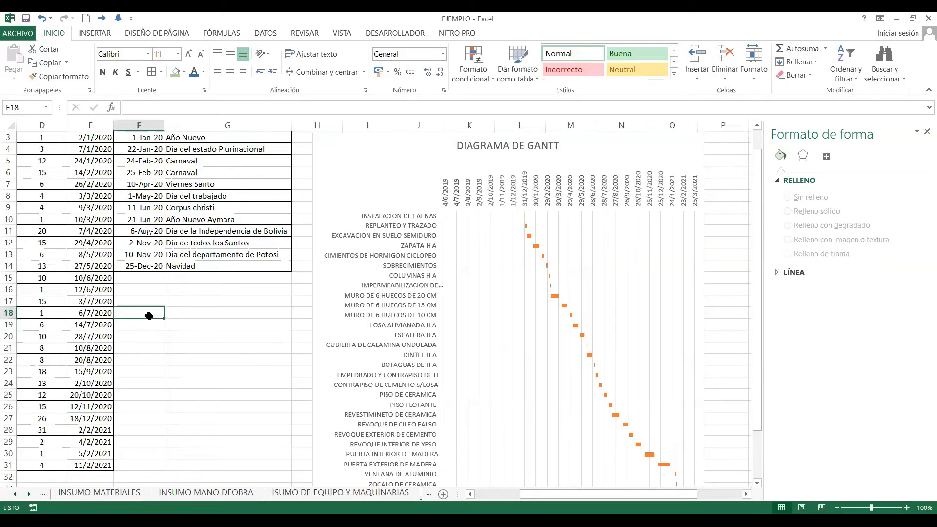
text(FE)
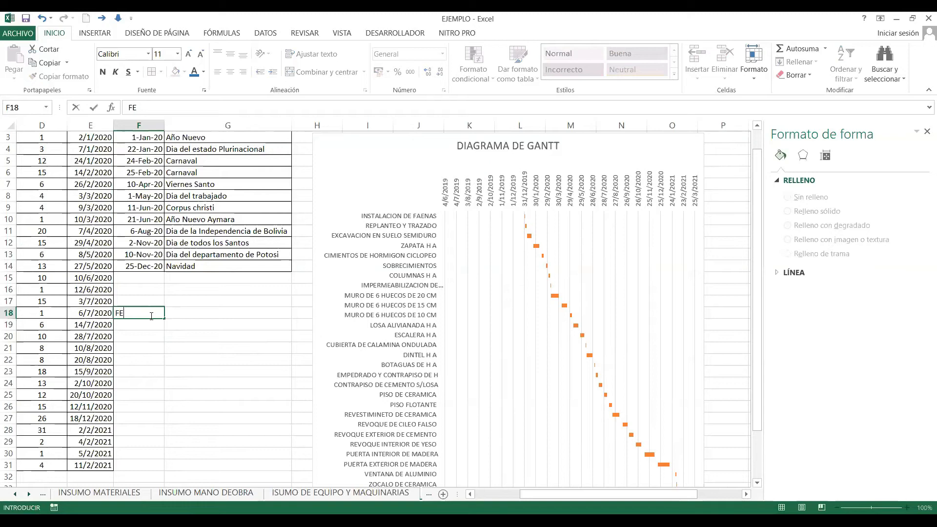
text(CHA INICIO)
key(Return)
text(FECHA FINAL)
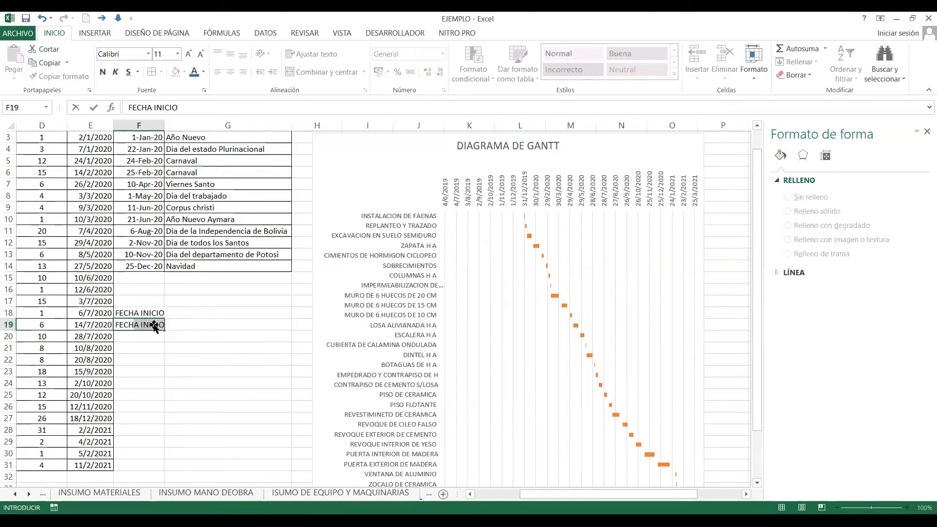
click(196, 341)
Step: Link G18 beside FECHA INICIO to the first item's start date in C3
click(208, 313)
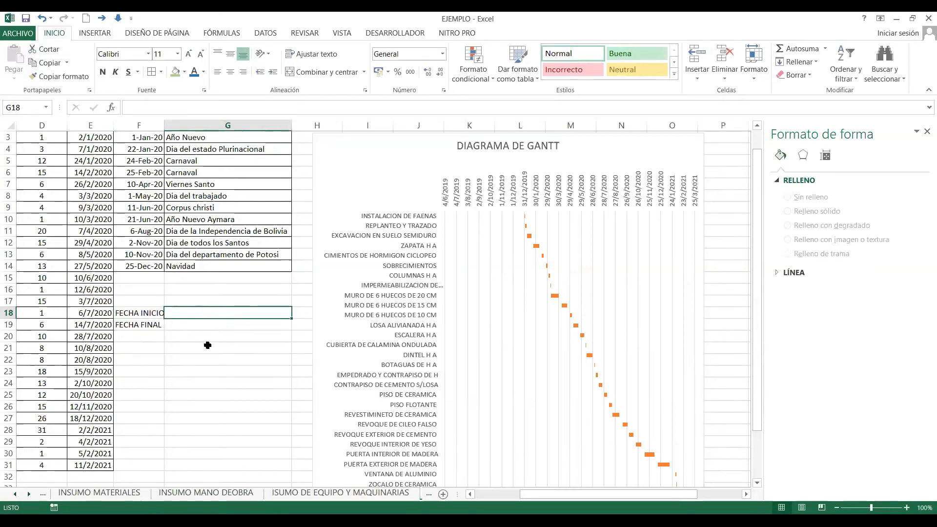
text(=)
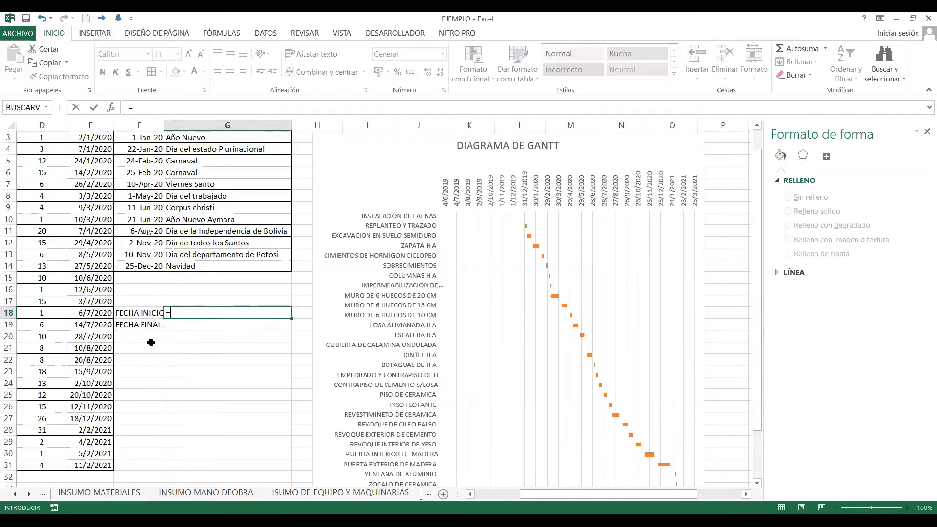
scroll(151, 342, up, 1)
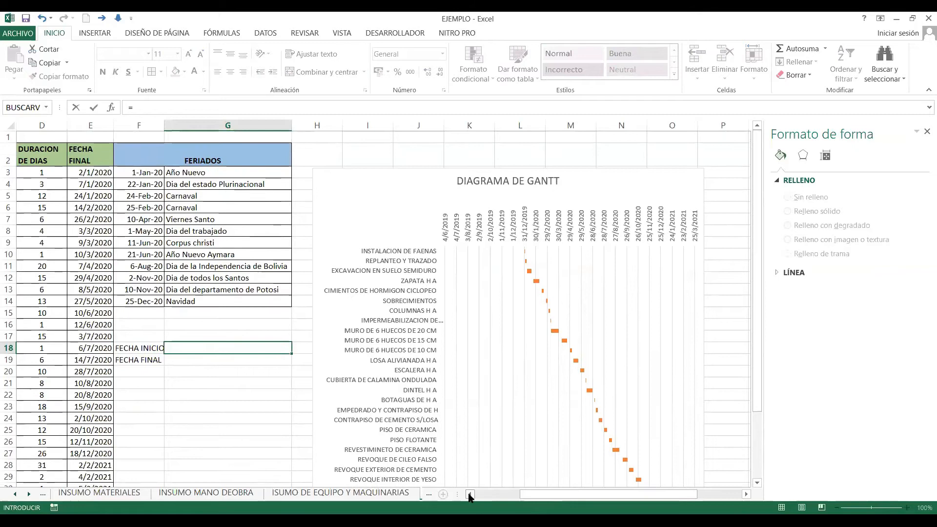
click(469, 494)
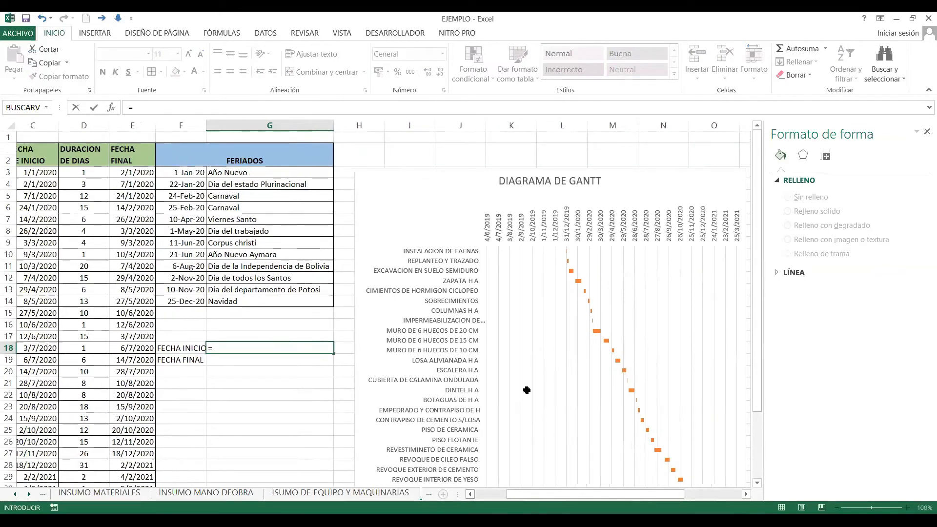
key(Left)
key(Left)
key(Left)
key(Left)
key(Up)
key(Up)
key(Up)
key(Up)
key(Up)
key(Up)
key(Up)
key(Up)
key(Up)
key(Up)
key(Up)
key(Up)
key(Up)
key(Up)
key(Up)
key(Return)
Step: Link G19 beside FECHA FINAL to the last item's end date in E31
text(=)
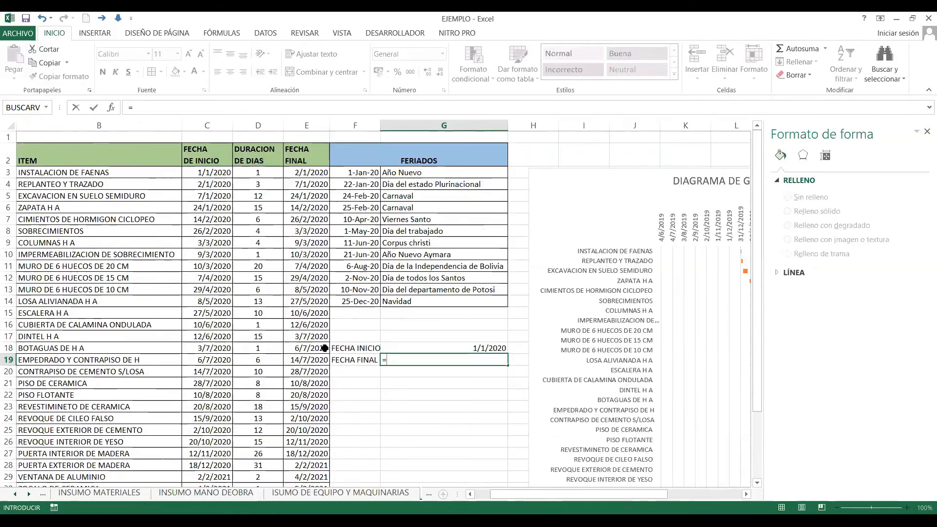
scroll(463, 387, down, 4)
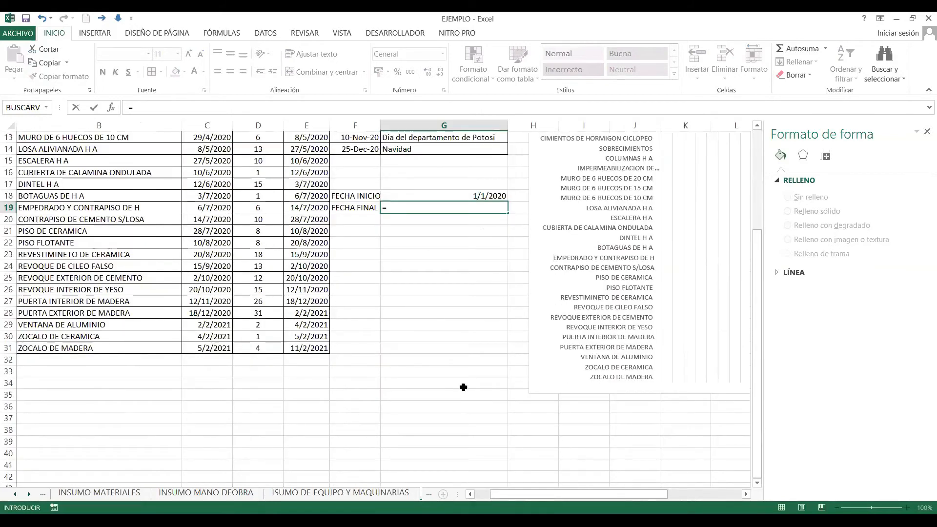
key(Left)
key(Left)
key(ctrl+Down)
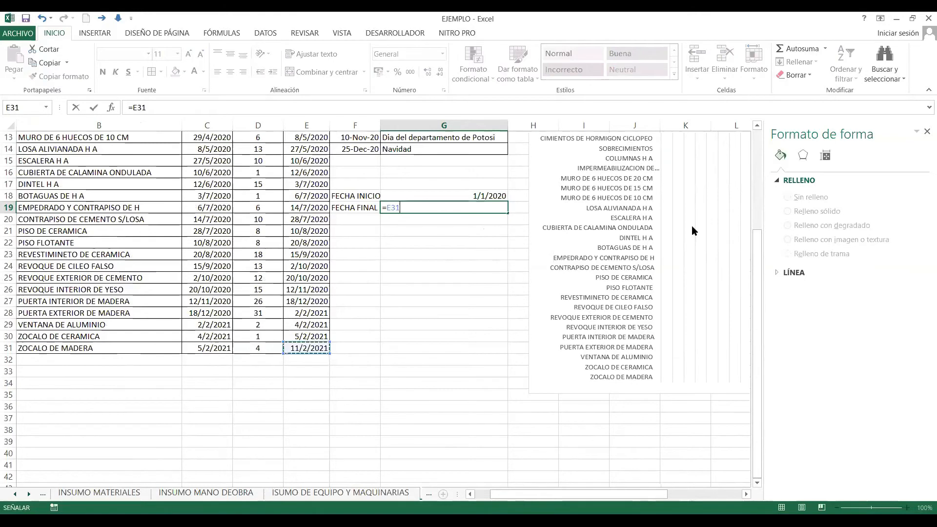
key(Return)
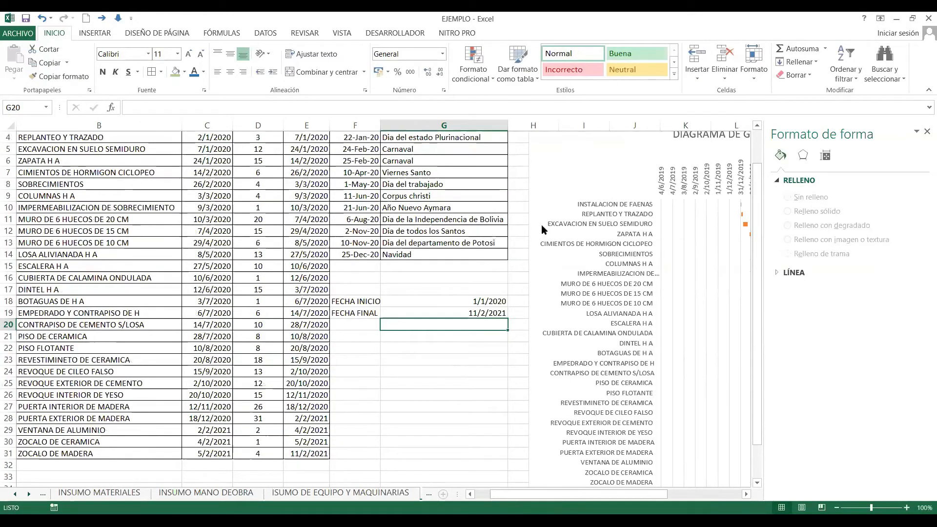
Step: Open the formatting options of the Gantt chart's date axis to examine its minimum and maximum limits
scroll(540, 252, up, 1)
click(705, 231)
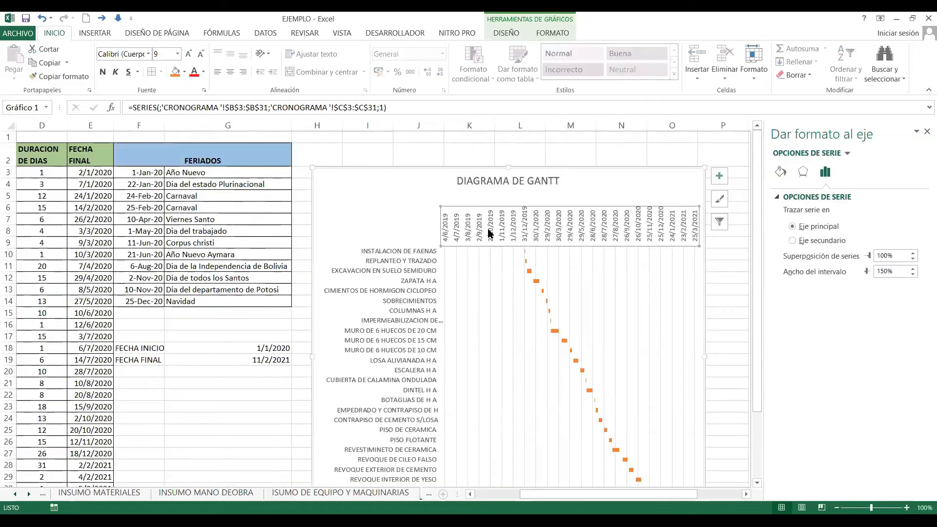
click(637, 222)
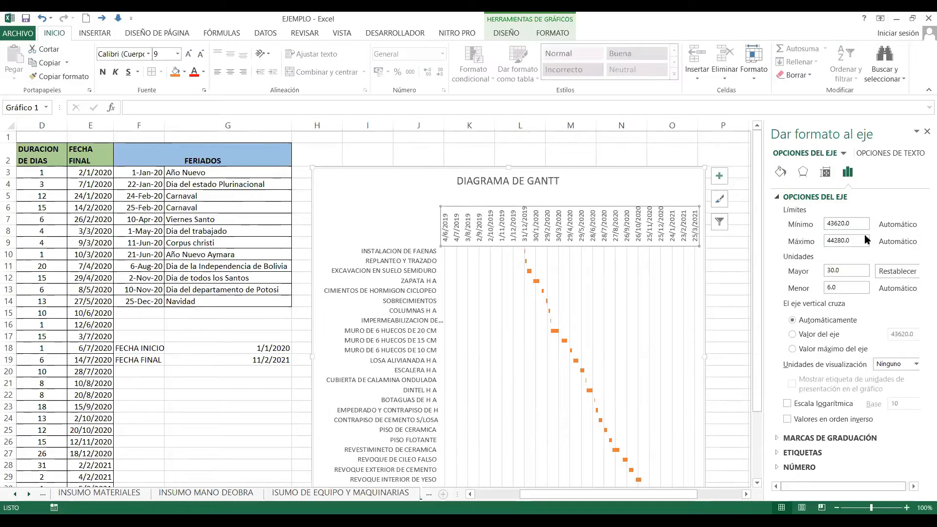
Step: Format the start and end dates in G18:G19 as Number to get their serial values
click(232, 360)
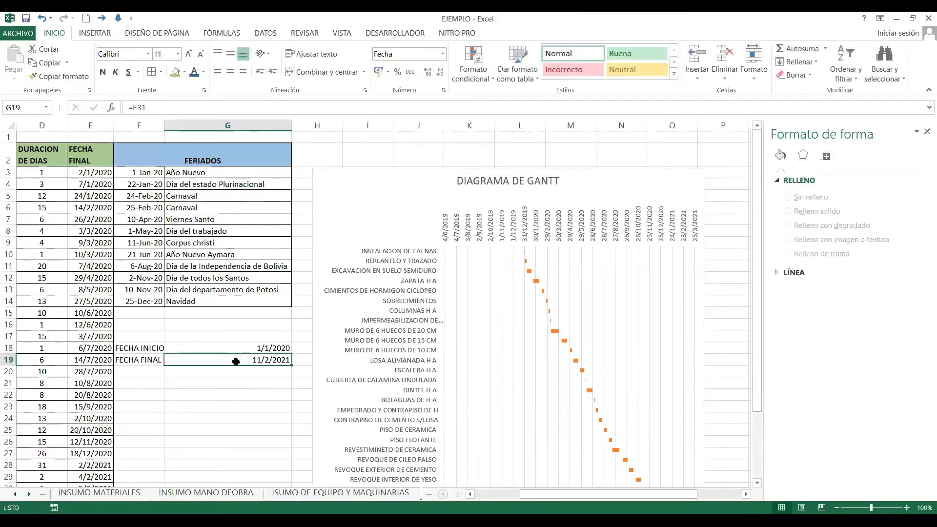
drag(236, 348, 236, 362)
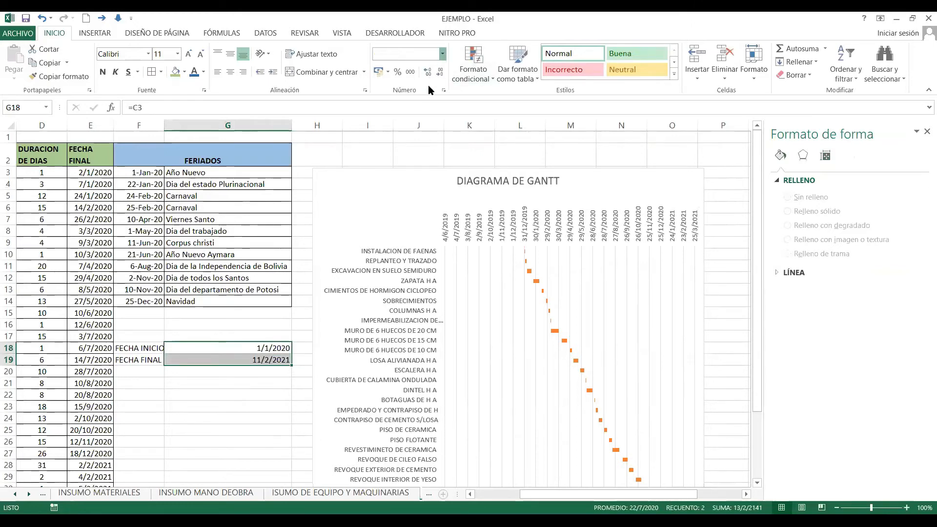
click(442, 53)
click(429, 94)
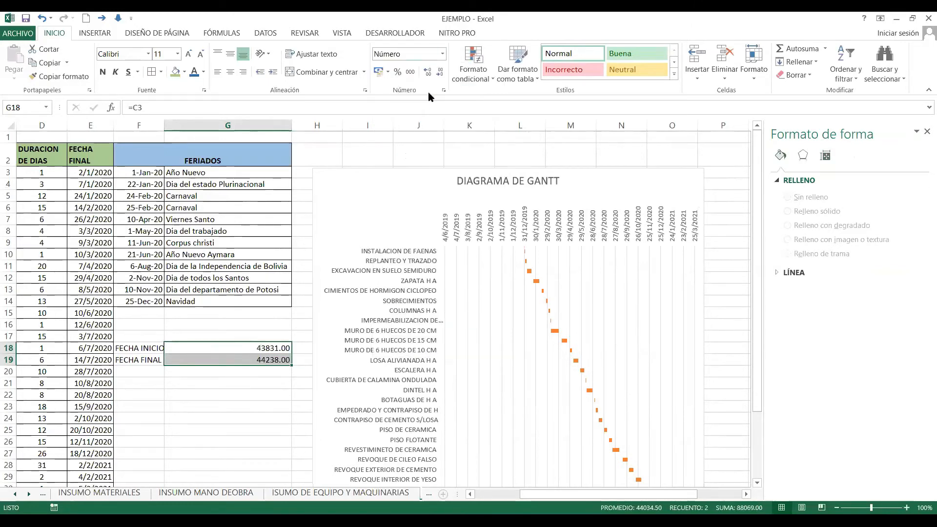
click(255, 396)
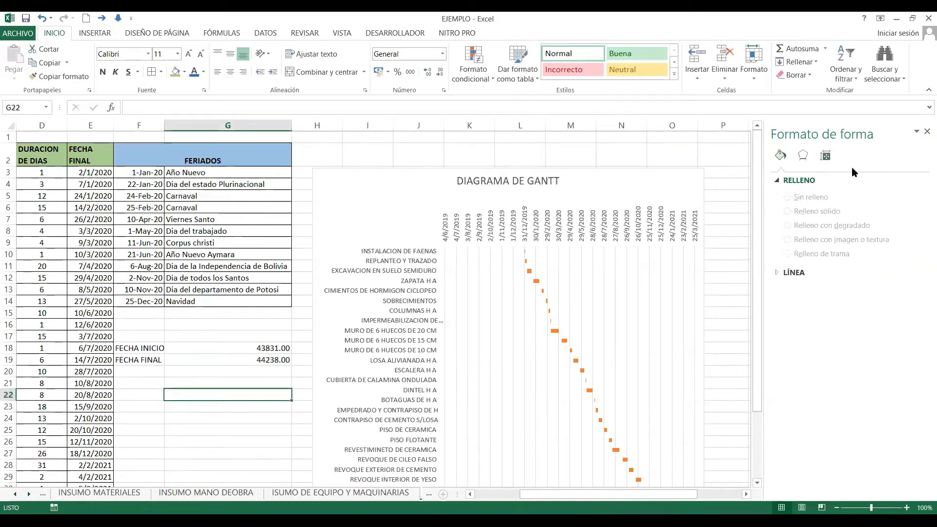
Step: Set the minimum limit of the chart's date axis to 43831
click(586, 244)
click(859, 224)
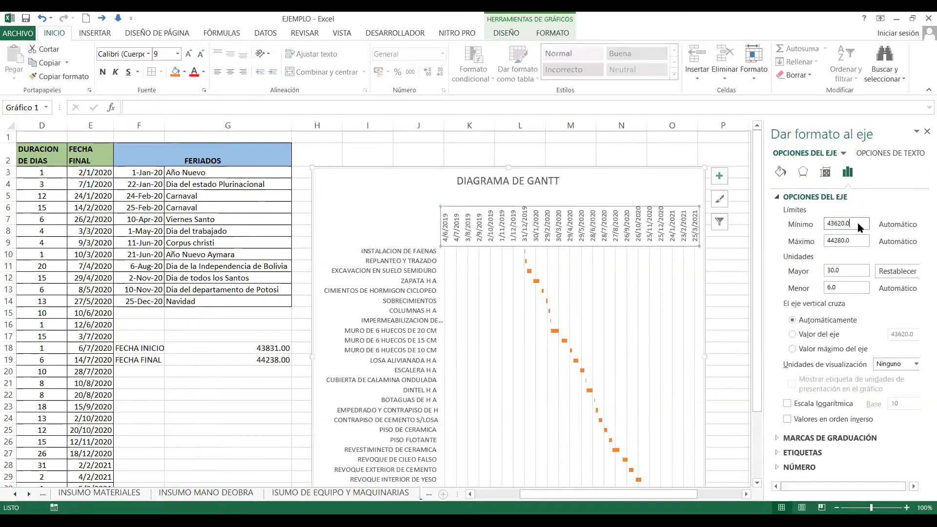
drag(859, 226, 834, 225)
text(831)
click(864, 239)
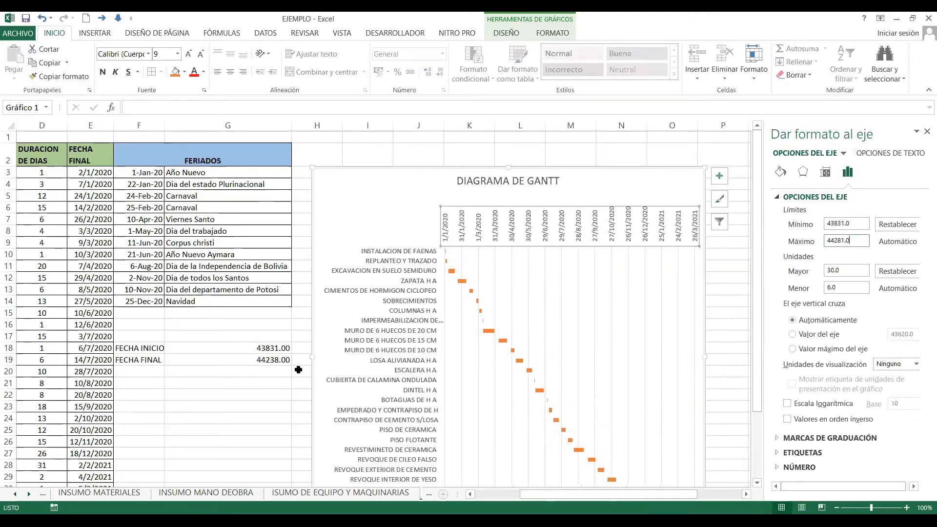
Step: Set the maximum limit of the chart's date axis to 44238
drag(850, 240, 840, 239)
text(38)
click(851, 269)
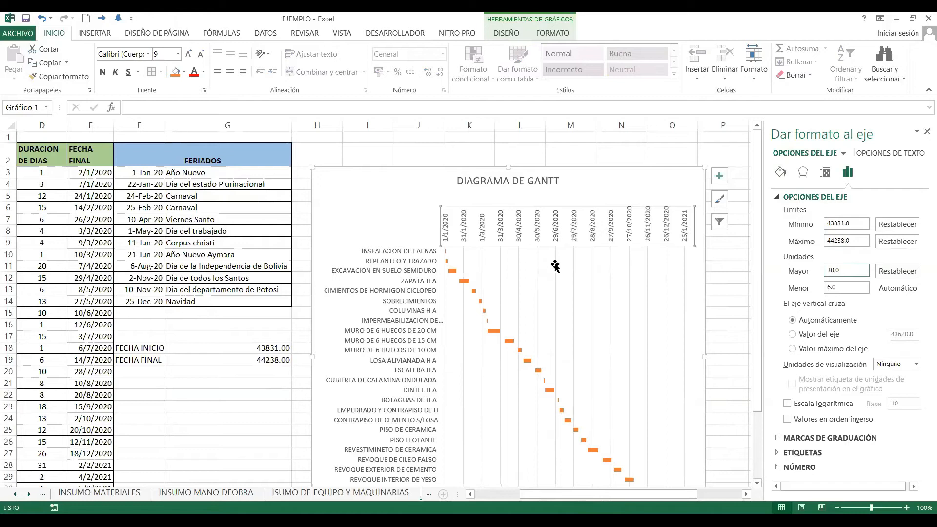
click(645, 194)
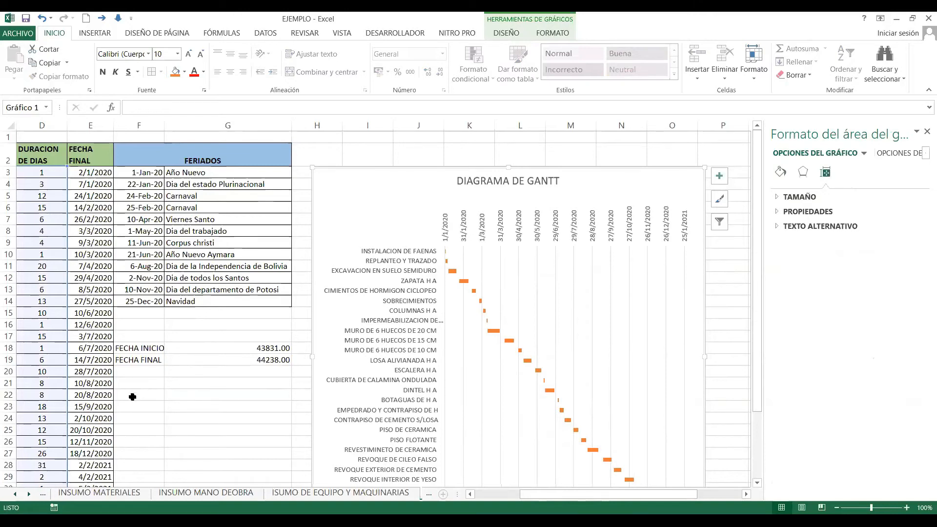
Step: Widen the Gantt chart until its right edge reaches column P, and check all of its bars
click(254, 395)
scroll(684, 354, down, 4)
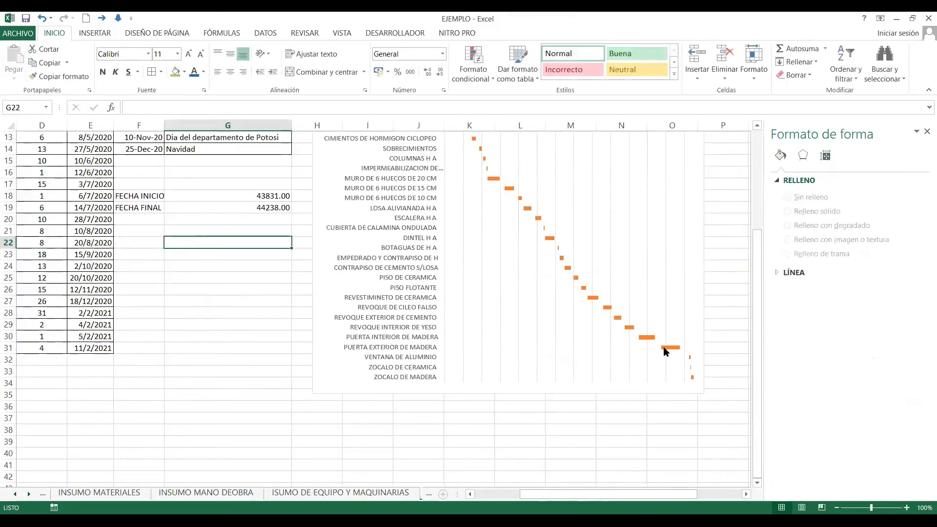
scroll(719, 237, up, 4)
click(690, 221)
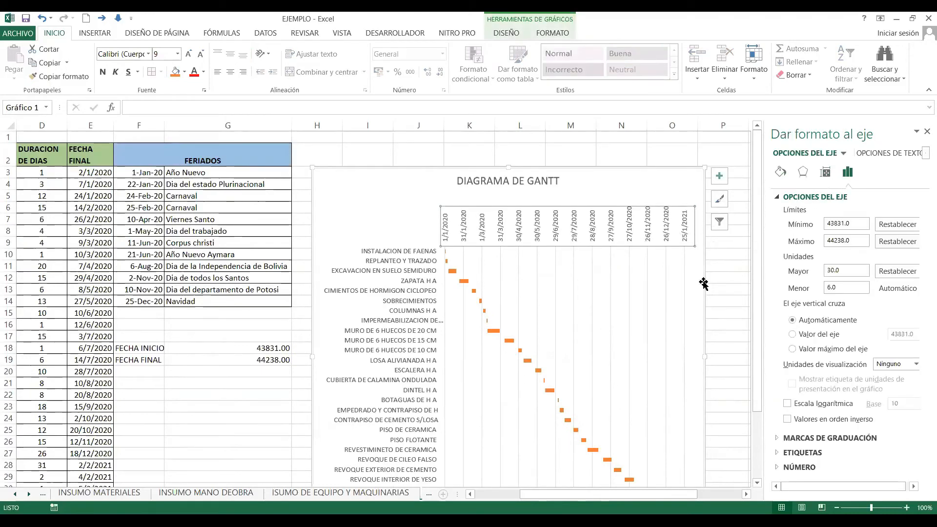
drag(706, 356, 735, 355)
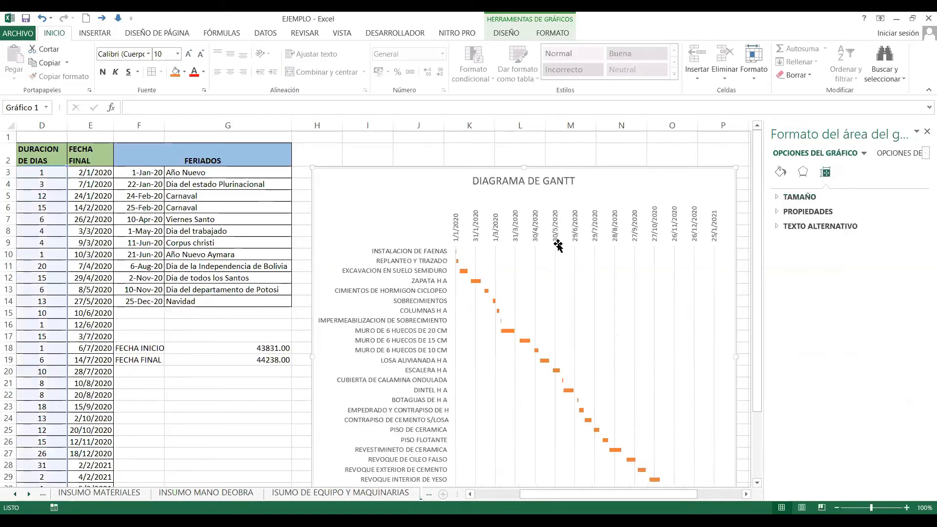
scroll(665, 391, down, 3)
scroll(654, 397, up, 2)
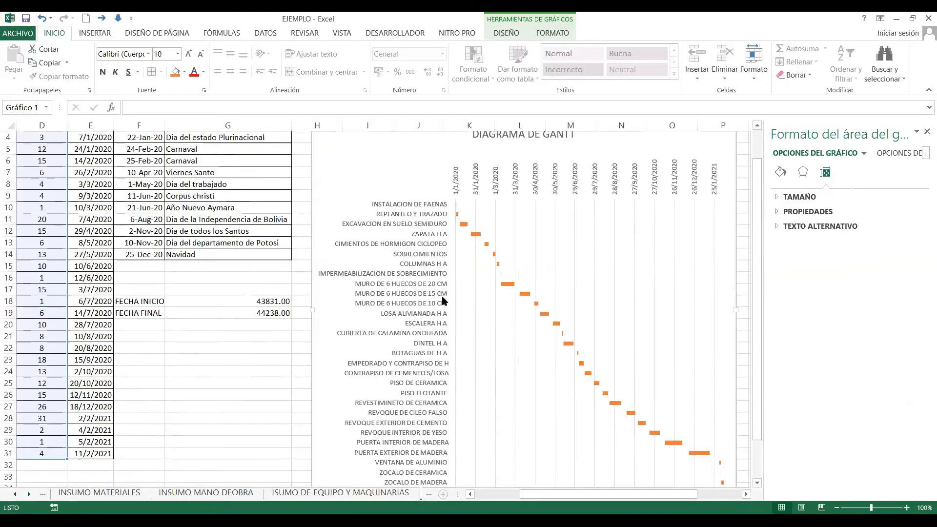
scroll(619, 245, up, 1)
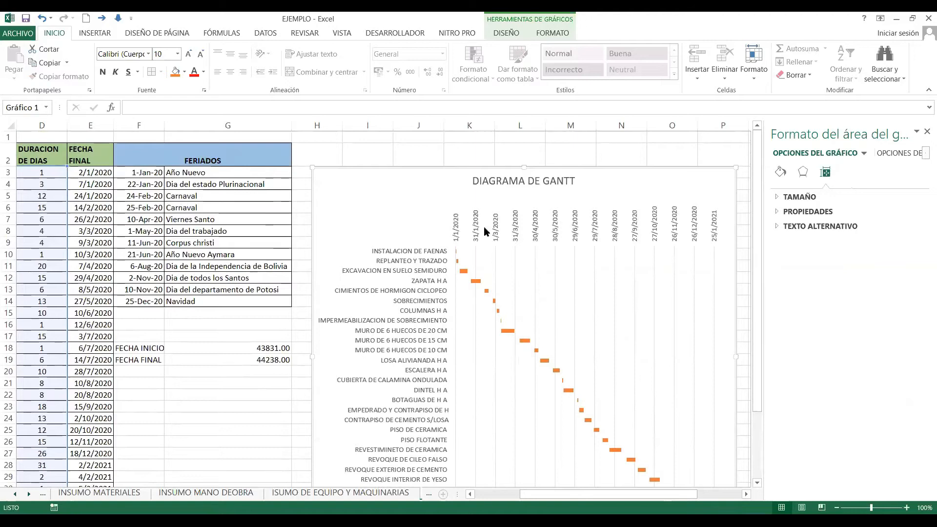
Step: Set the duration of INSTALACION DE FAENAS in D3 to 5 days
click(498, 503)
click(285, 313)
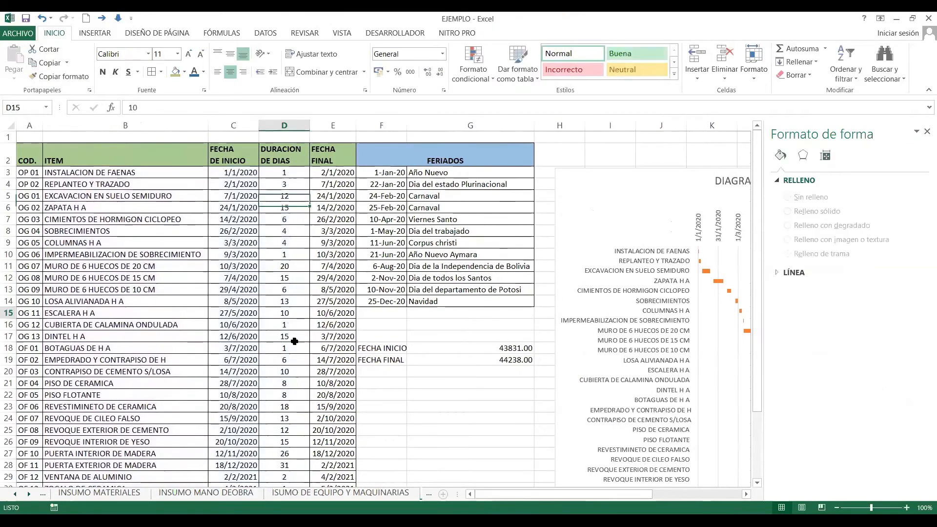
click(285, 231)
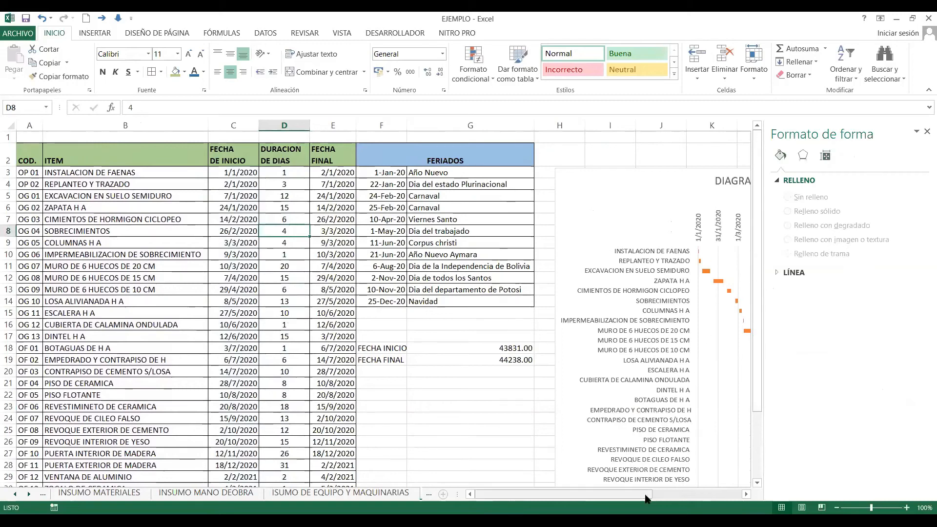
scroll(669, 498, right, 3)
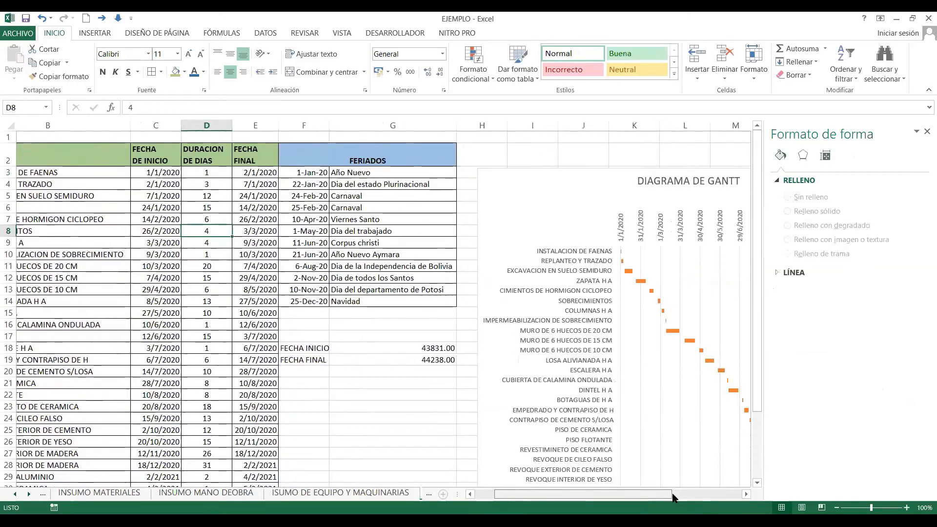
scroll(677, 498, right, 2)
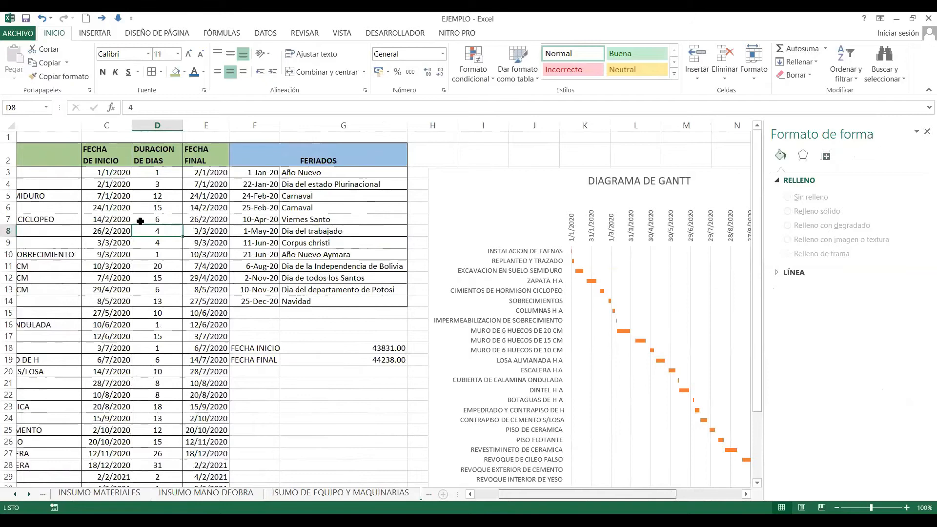
scroll(122, 195, right, 2)
click(100, 174)
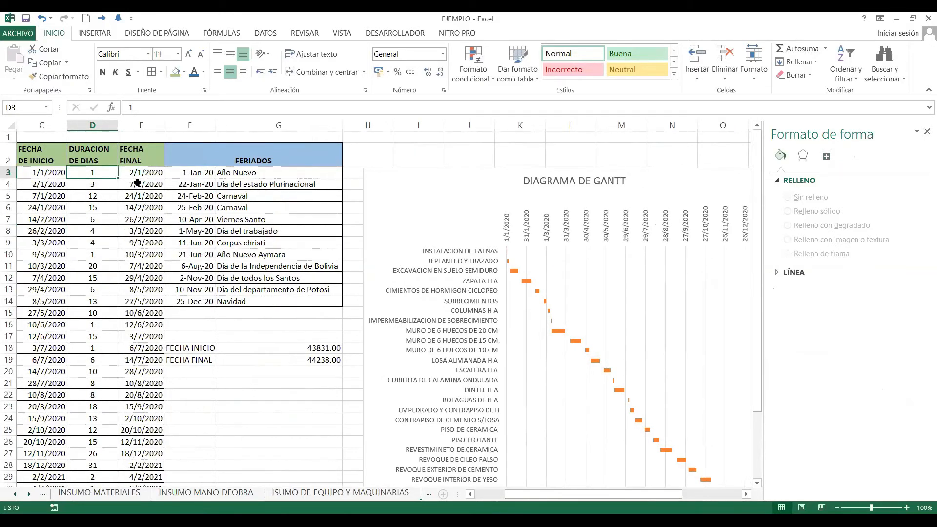
text(5)
key(Return)
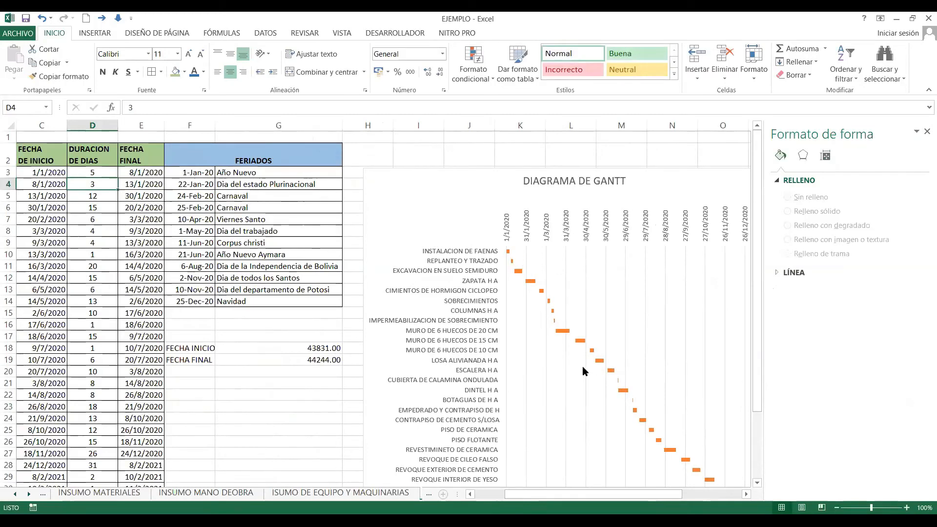
click(52, 184)
click(56, 208)
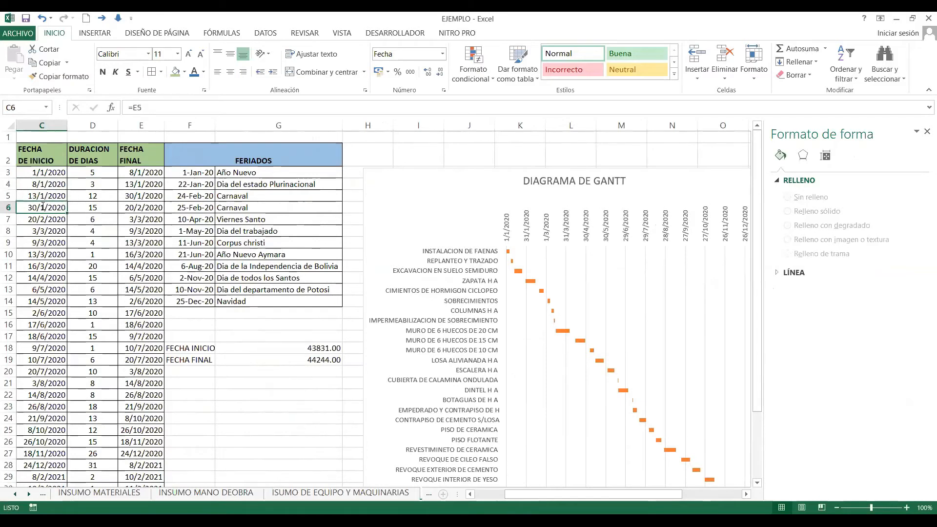
double_click(36, 210)
key(Escape)
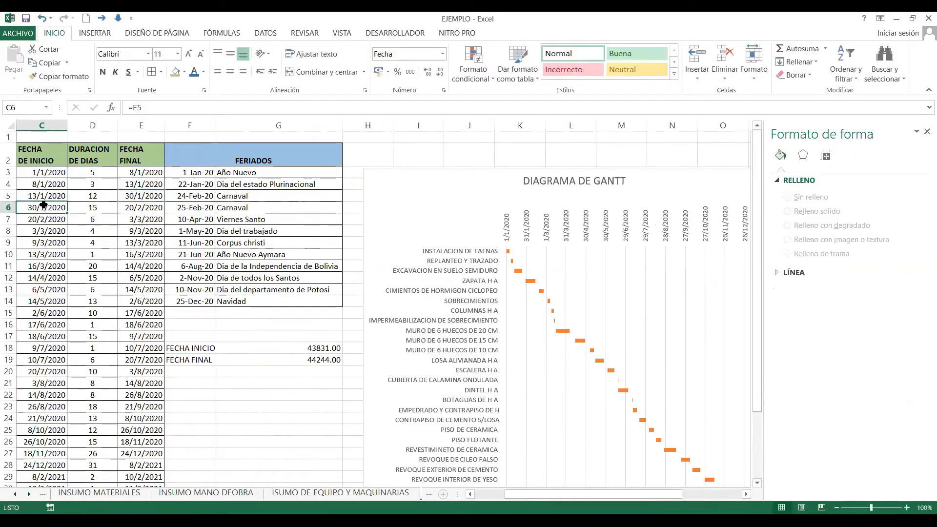
double_click(37, 210)
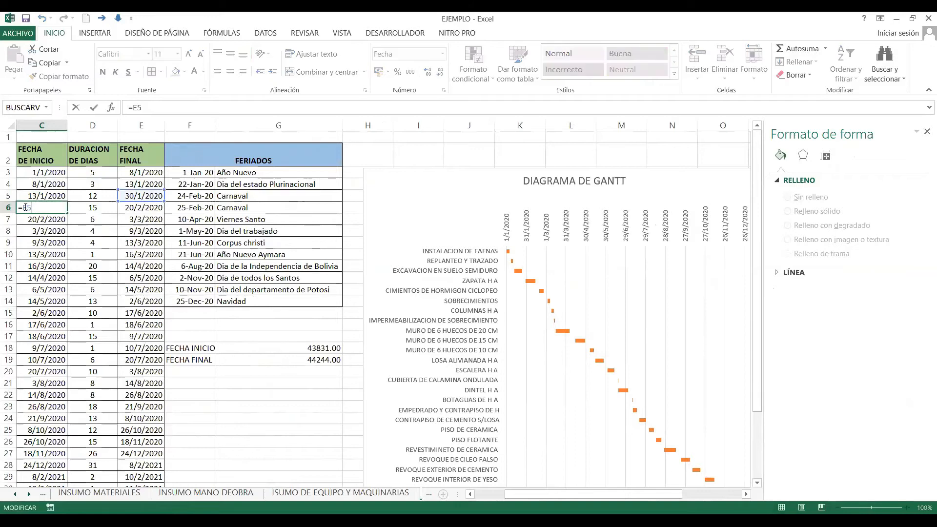
key(BackSpace)
key(BackSpace)
click(93, 231)
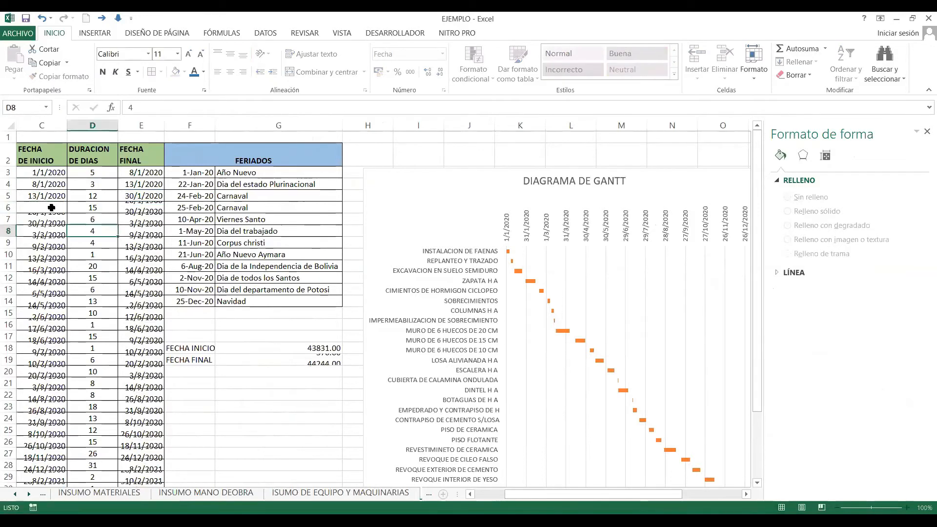
key(Up)
key(Up)
key(Left)
text(12)
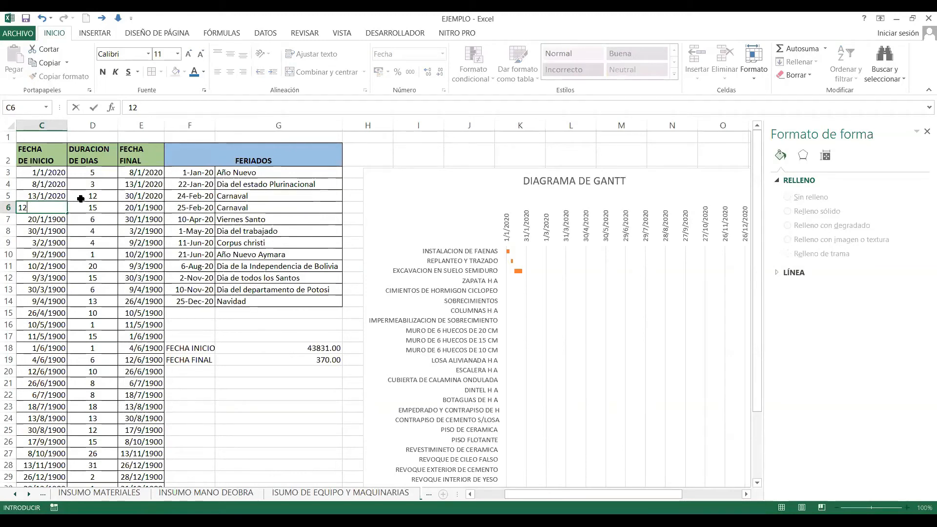
text(/4/1)
key(Return)
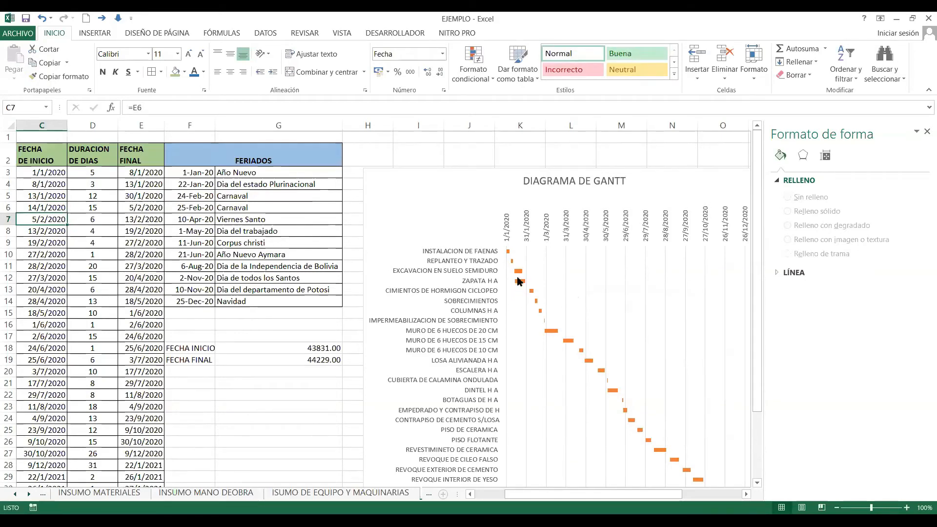
Step: Fill all the duration bars of the Gantt chart with solid gray
click(520, 282)
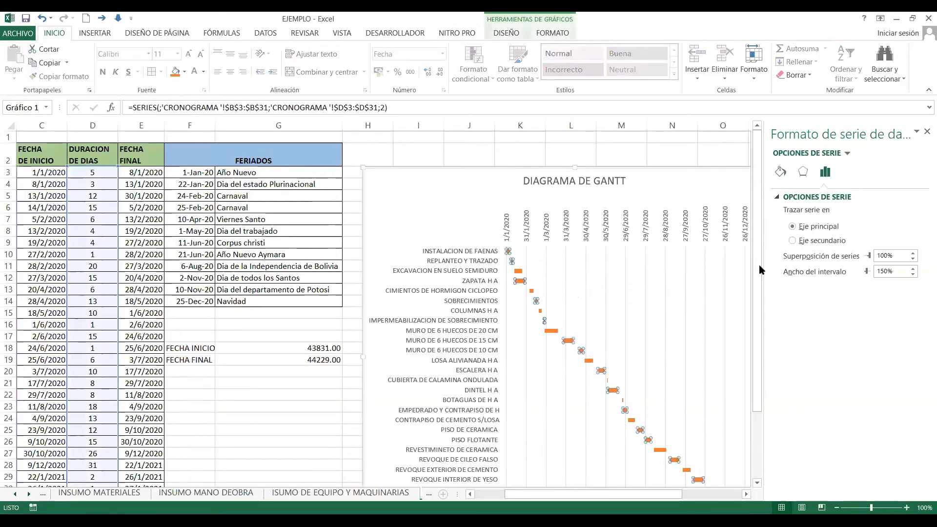
click(780, 171)
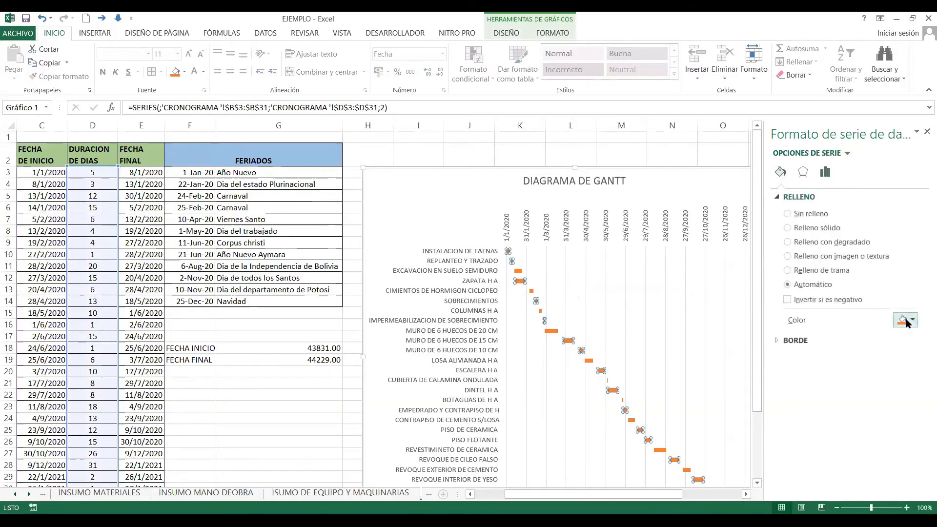
click(906, 319)
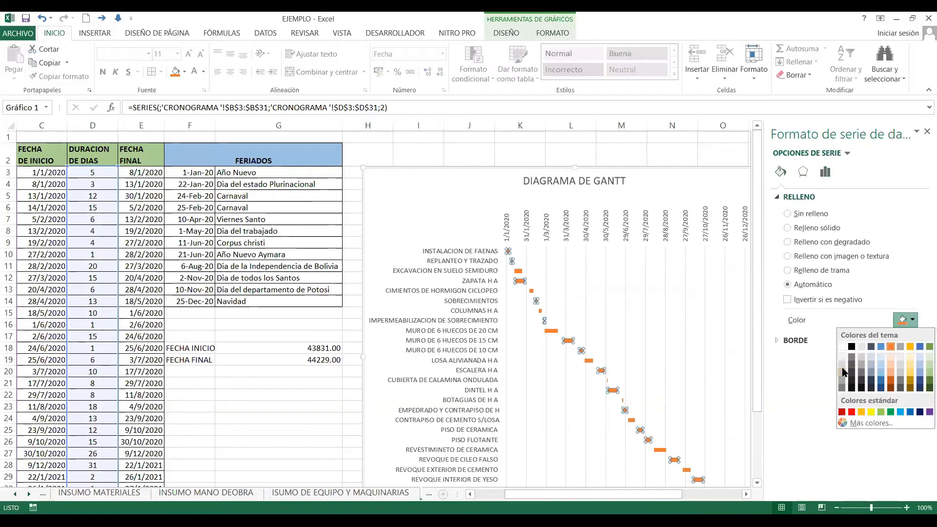
click(842, 372)
Step: Fill only the COLUMNAS H A bar of the Gantt chart with red
click(517, 279)
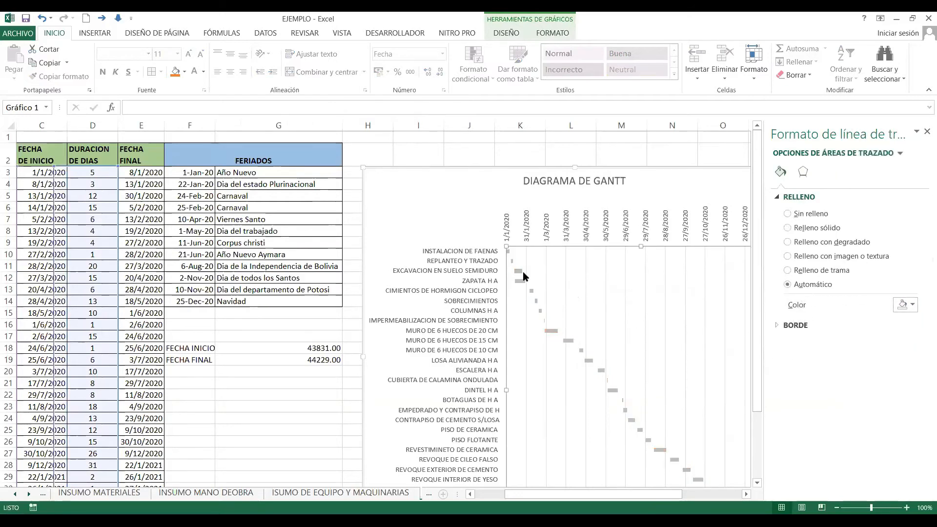
click(518, 281)
click(518, 279)
click(520, 281)
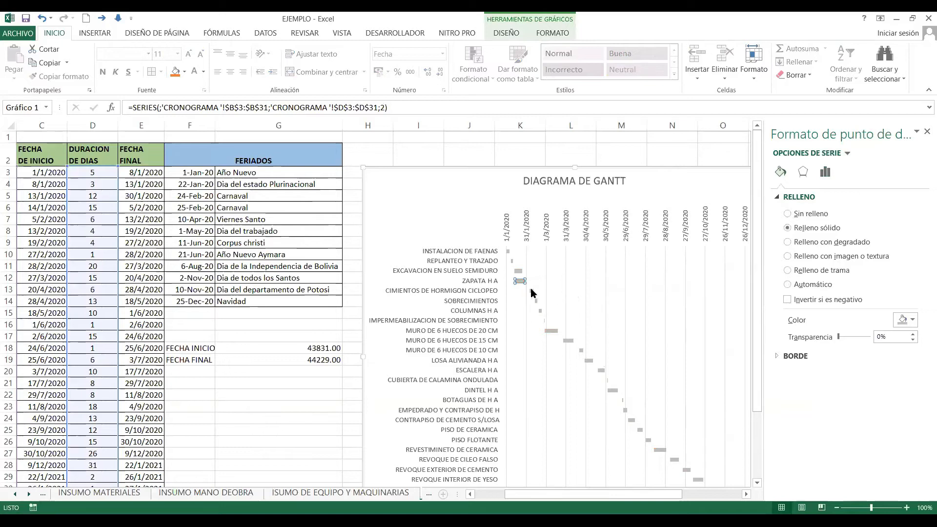
click(540, 311)
click(913, 320)
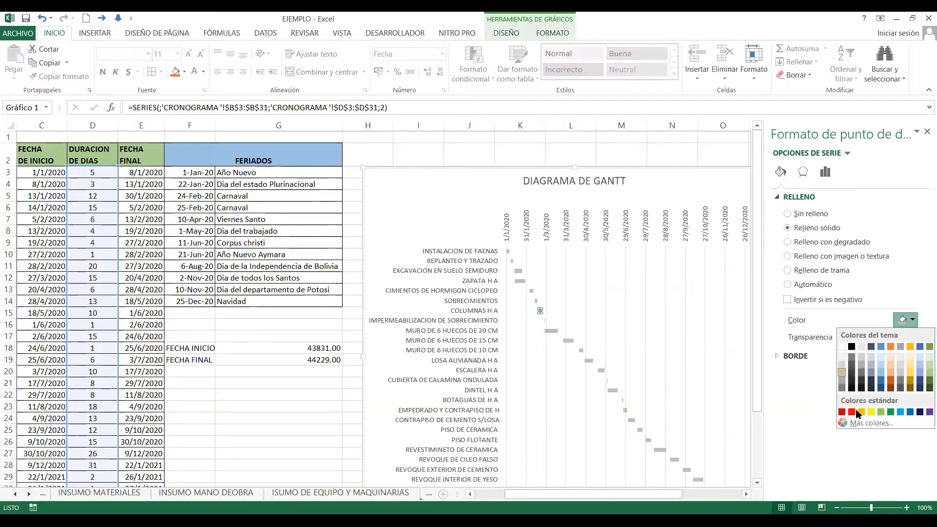
click(852, 414)
click(549, 318)
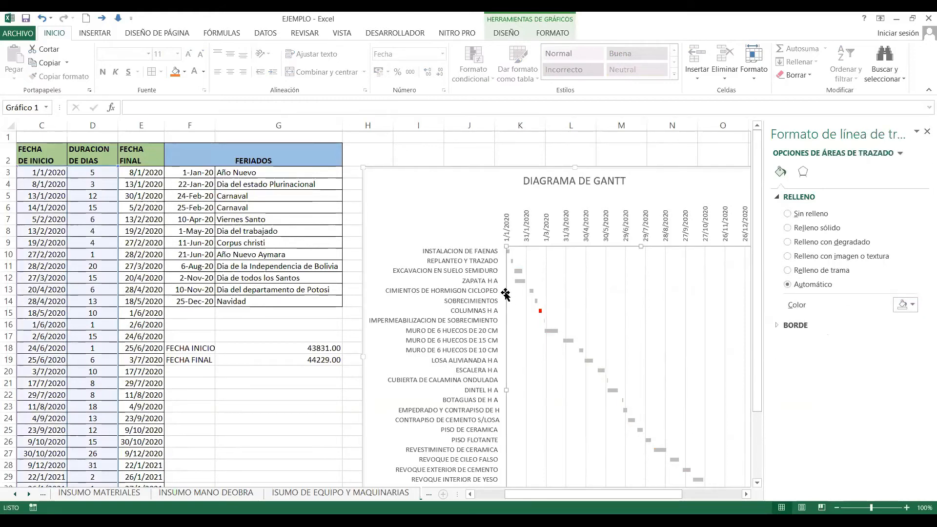
Step: Examine the recolored bars from the first activity to the last and across the chart's whole date axis
scroll(674, 376, down, 2)
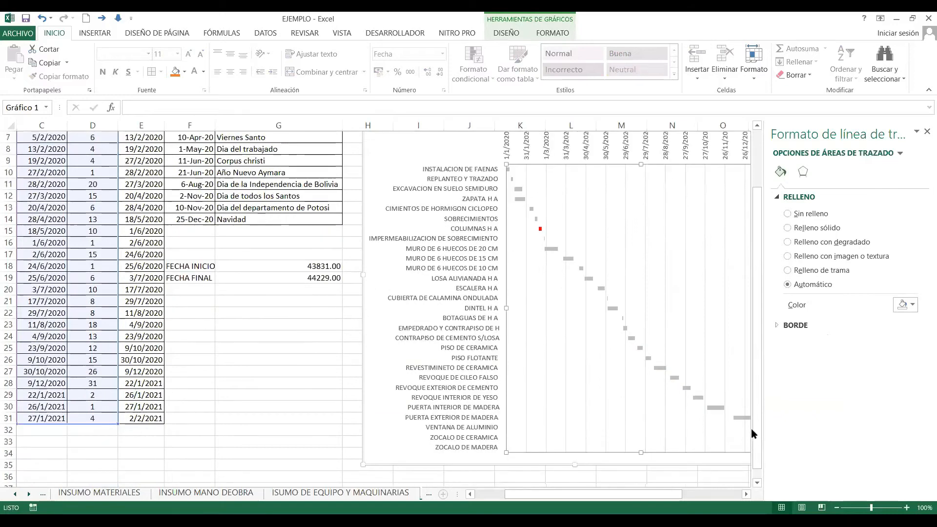
scroll(272, 261, up, 2)
click(92, 311)
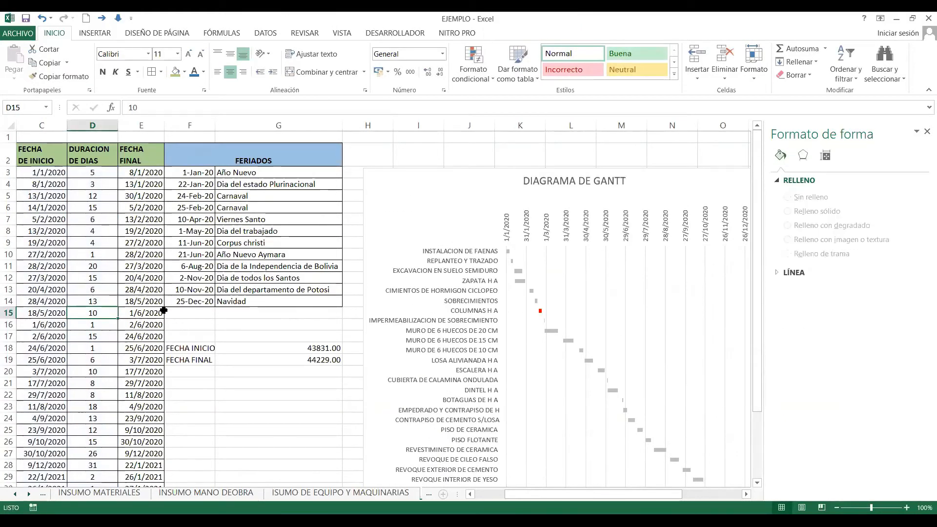
click(105, 301)
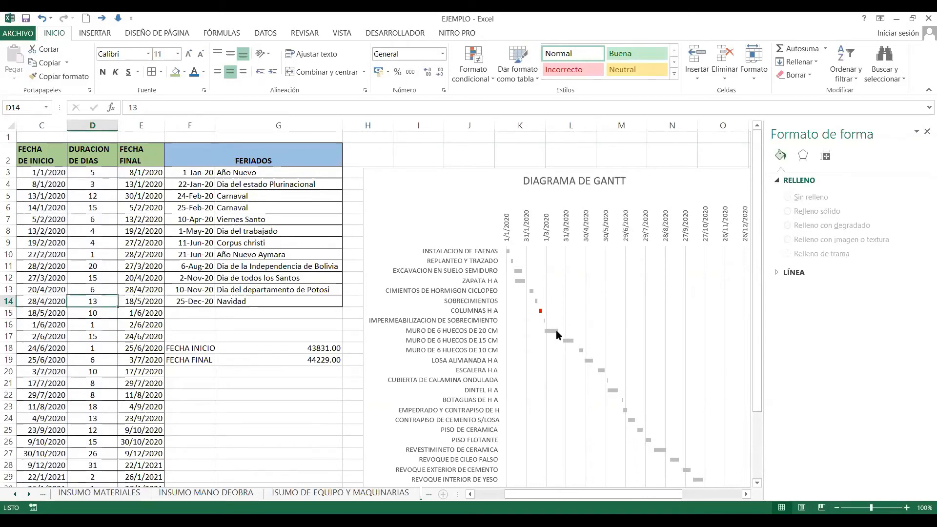
click(554, 330)
click(555, 330)
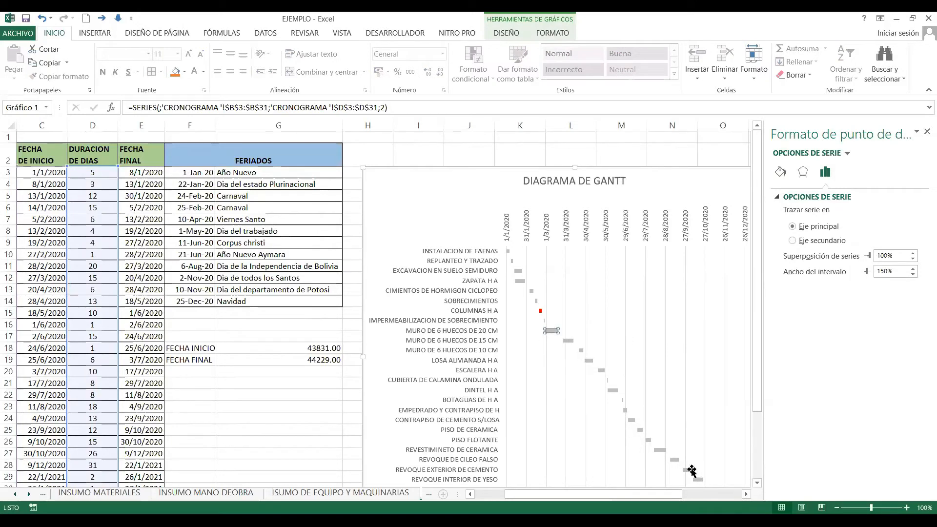
click(696, 494)
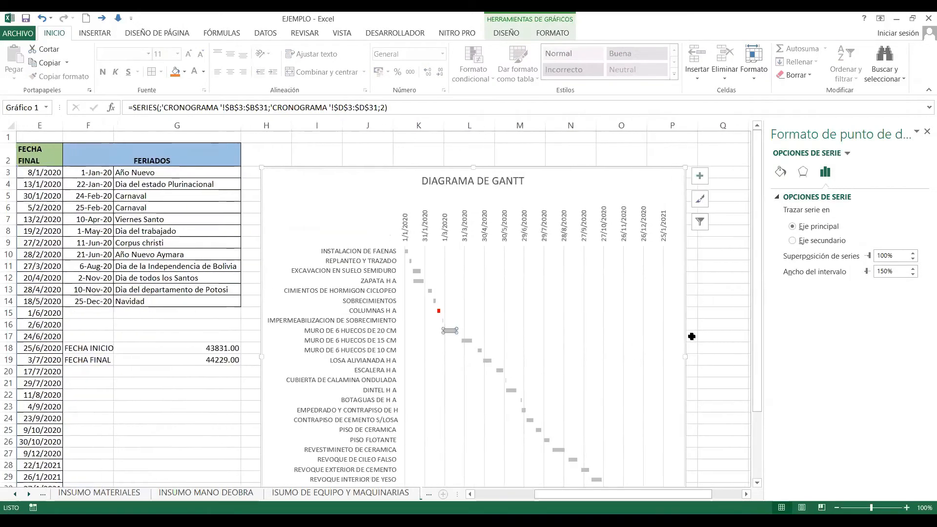
click(691, 335)
scroll(676, 341, down, 1)
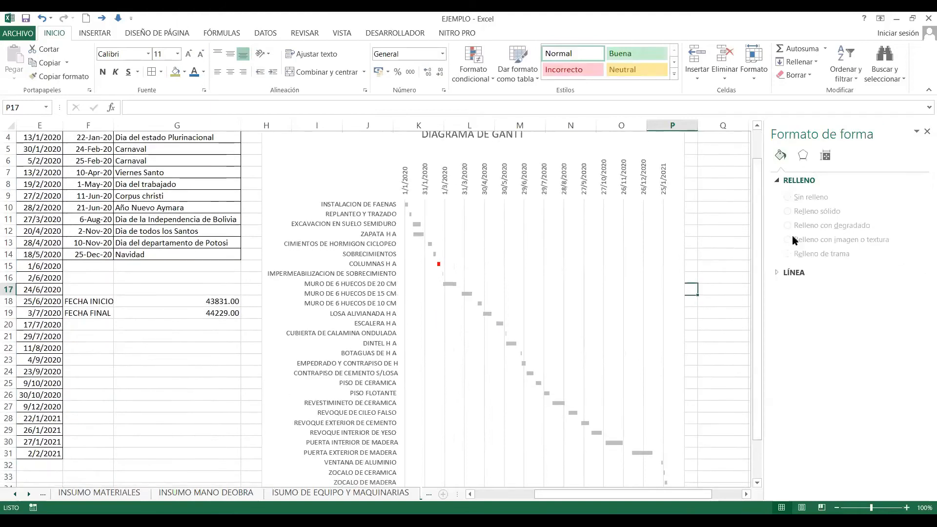
click(543, 306)
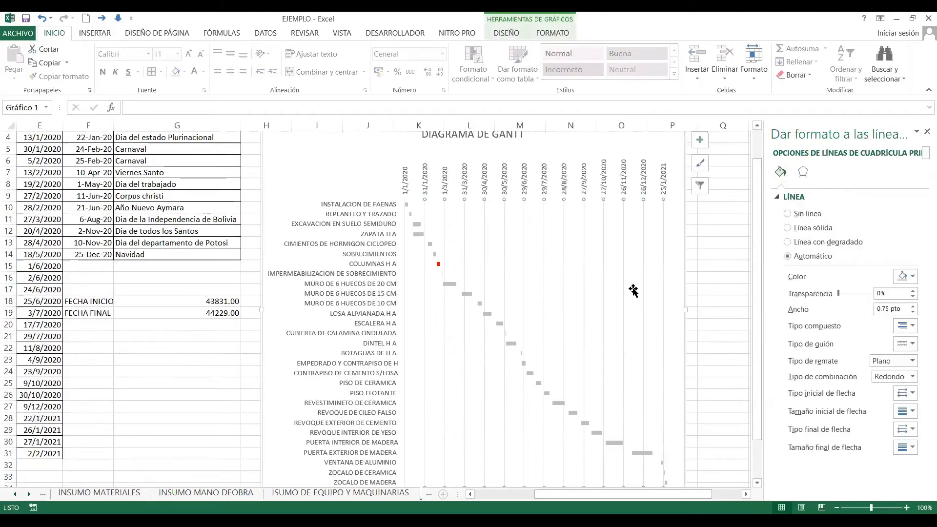
scroll(437, 392, up, 1)
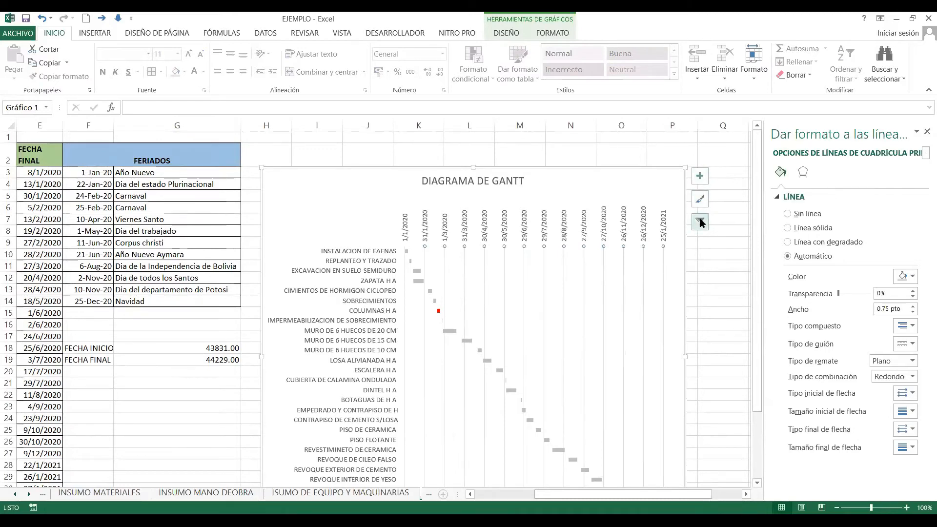
Step: Add centered data labels to the bars of the Gantt chart
click(704, 178)
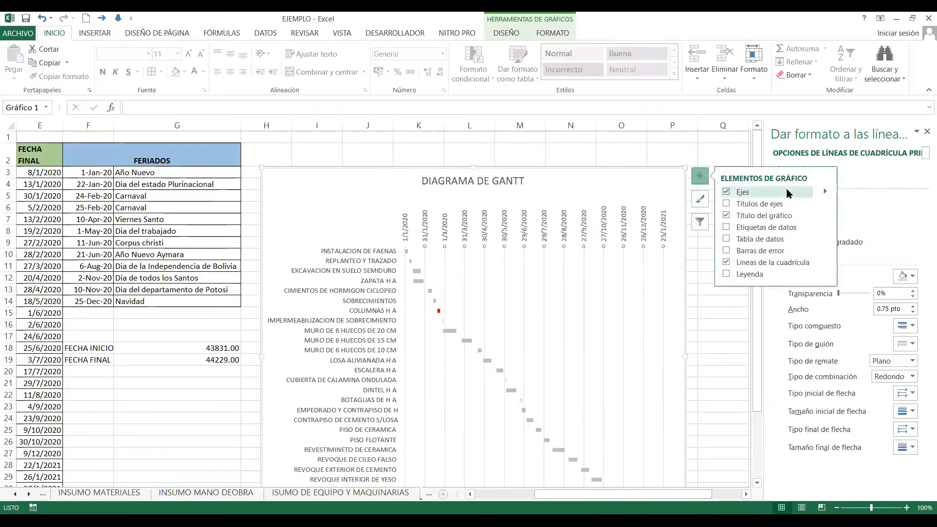
click(801, 228)
click(825, 227)
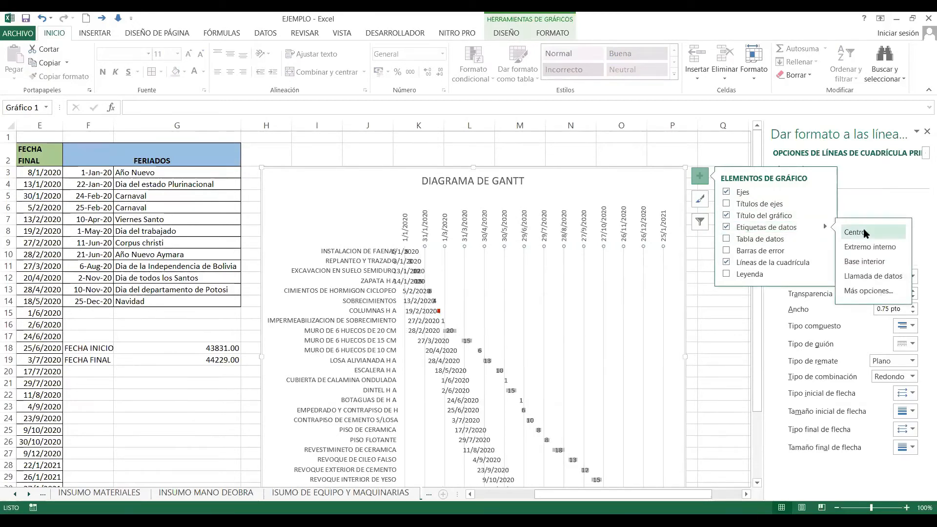
click(860, 231)
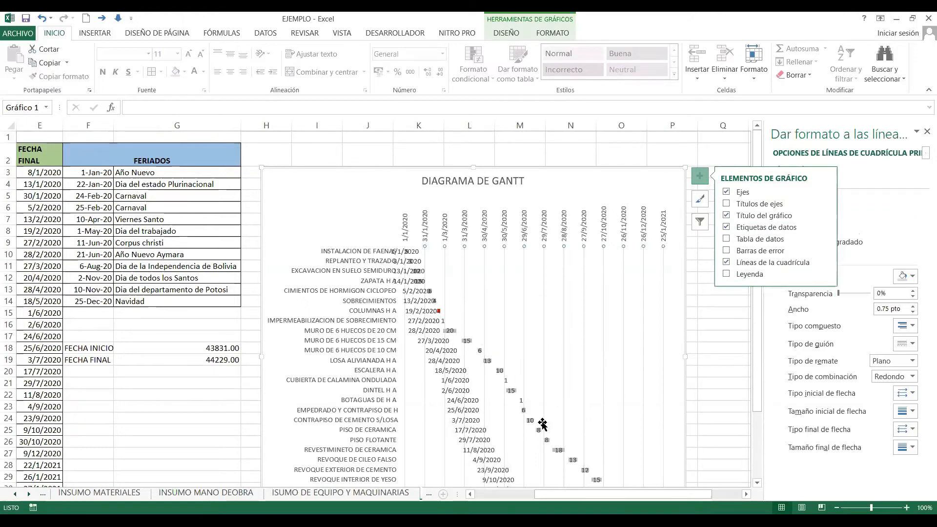
click(705, 337)
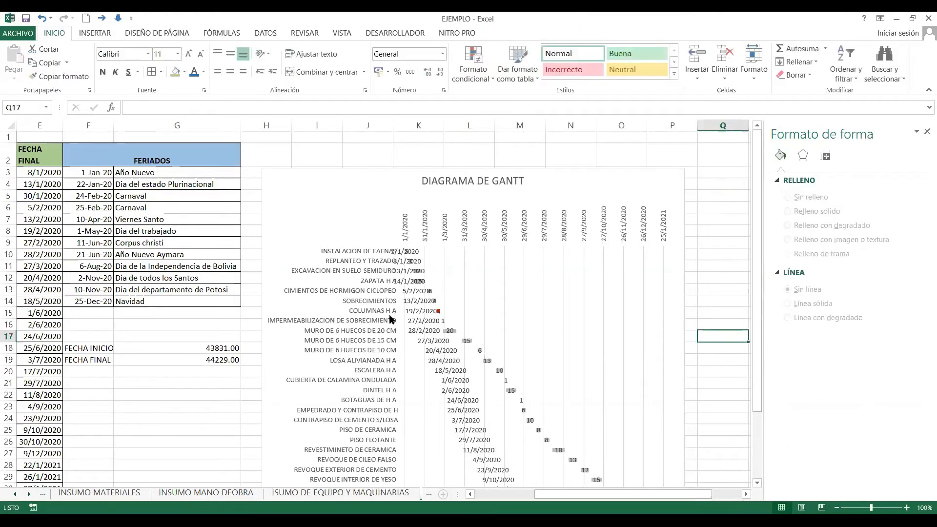
Step: Delete the start date labels from the Gantt chart, keeping only the duration labels on the bars
click(442, 340)
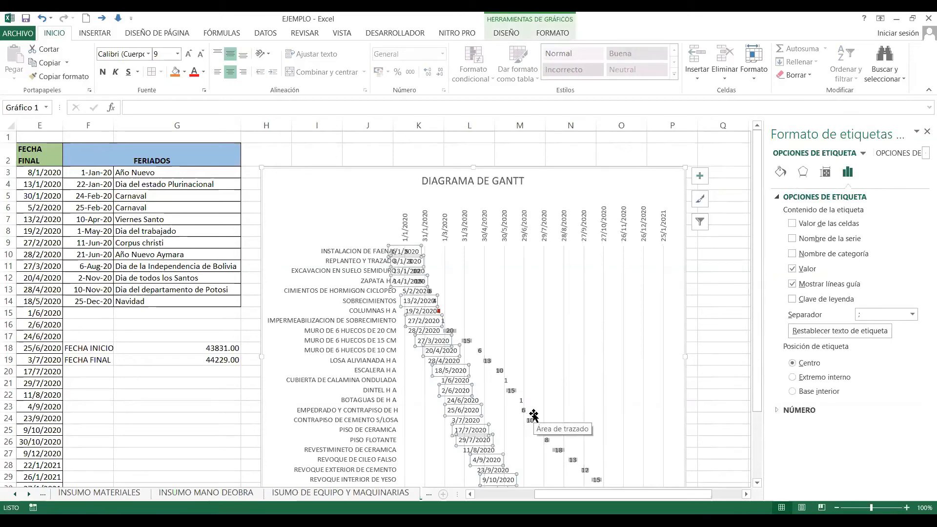
click(533, 415)
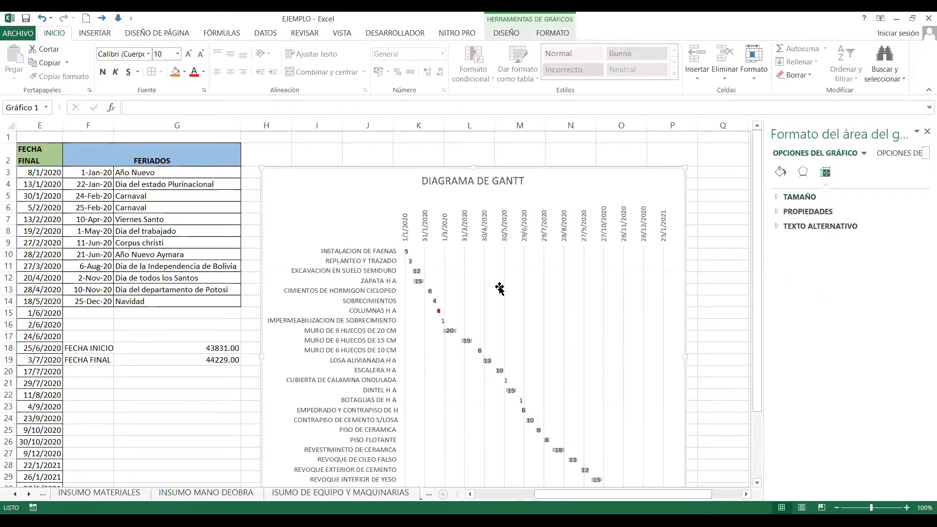
scroll(500, 288, down, 1)
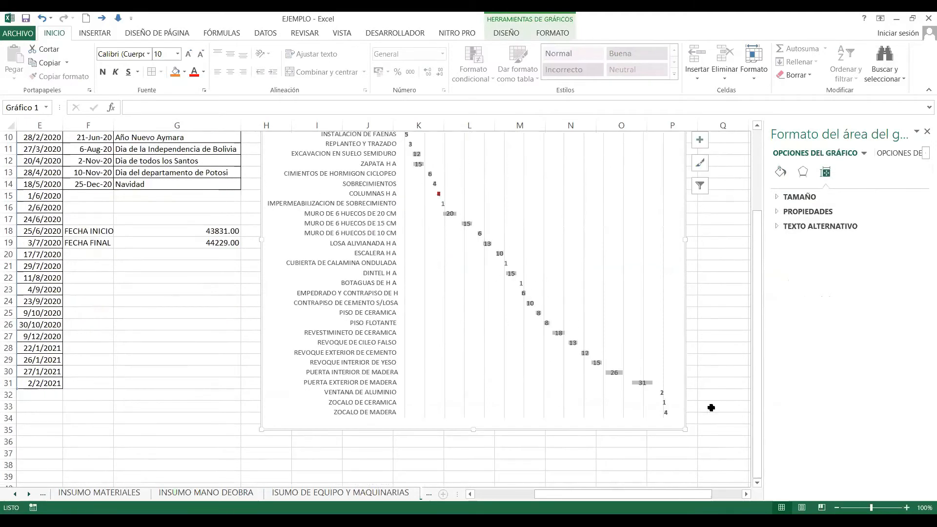
Step: Try primary major horizontal and primary minor vertical gridlines on the Gantt chart, and remove the minor vertical ones
click(700, 140)
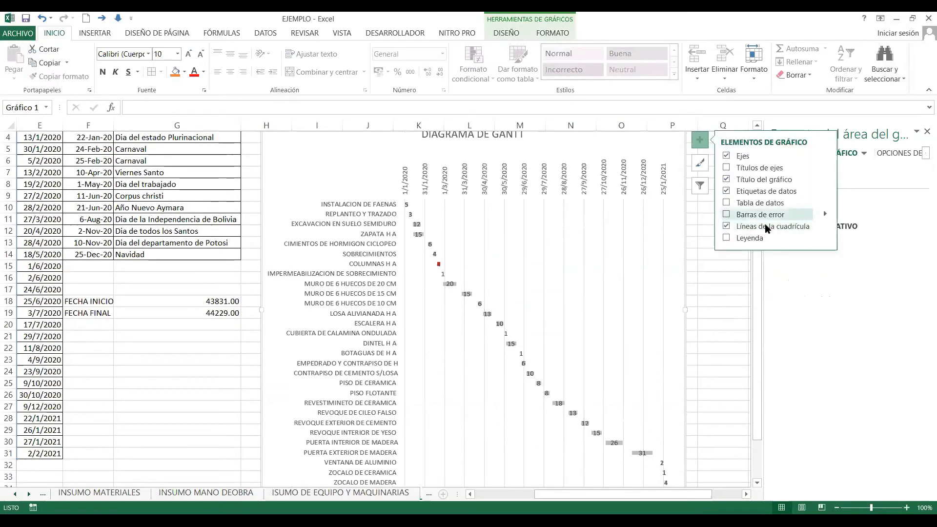
click(823, 227)
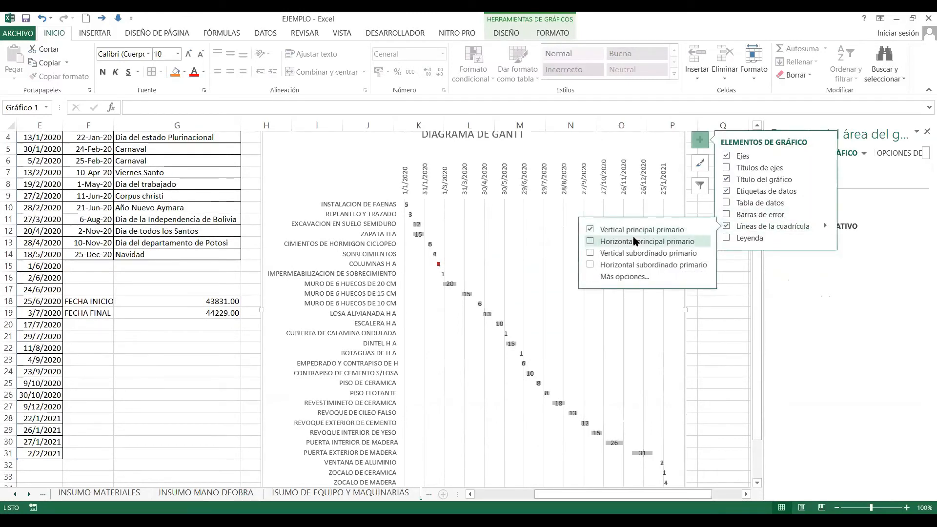
click(592, 242)
click(591, 254)
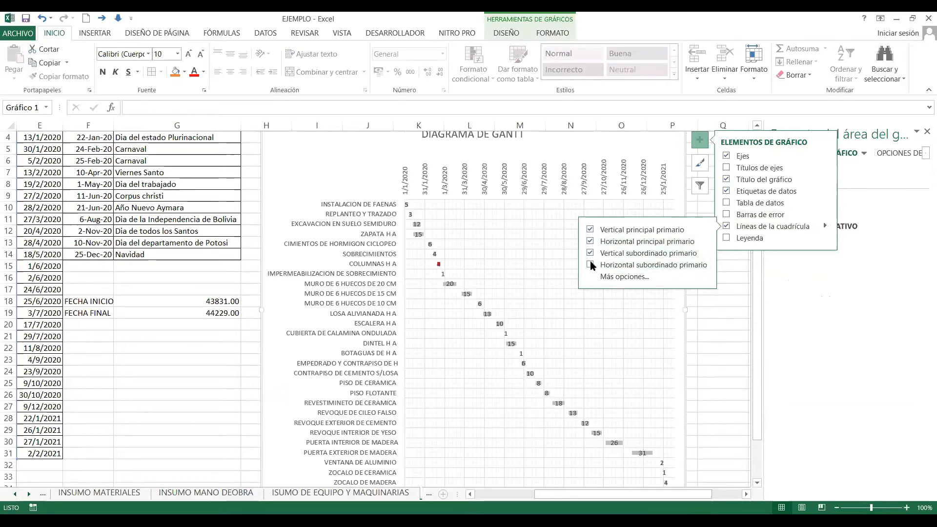
click(591, 253)
Step: Turn the Gantt chart's gridlines off and on again to restore the default set, and deselect the chart
click(727, 227)
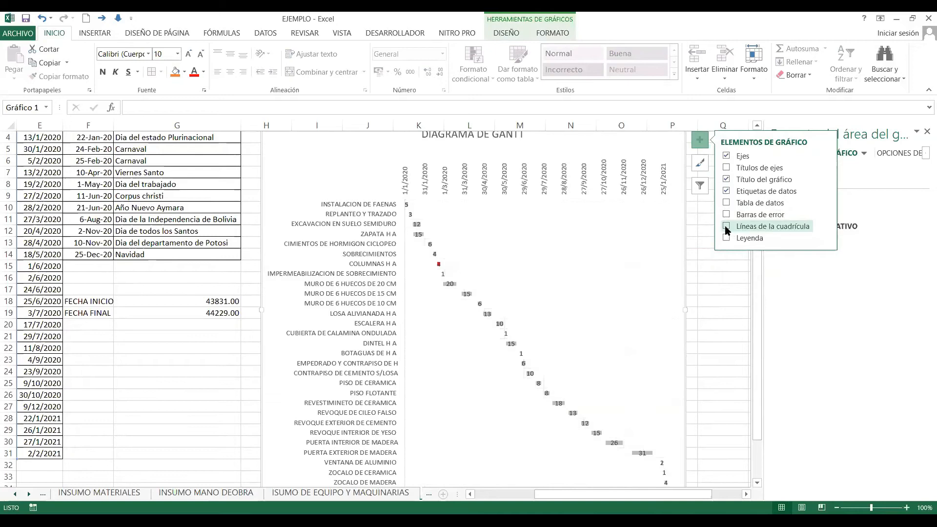
click(726, 227)
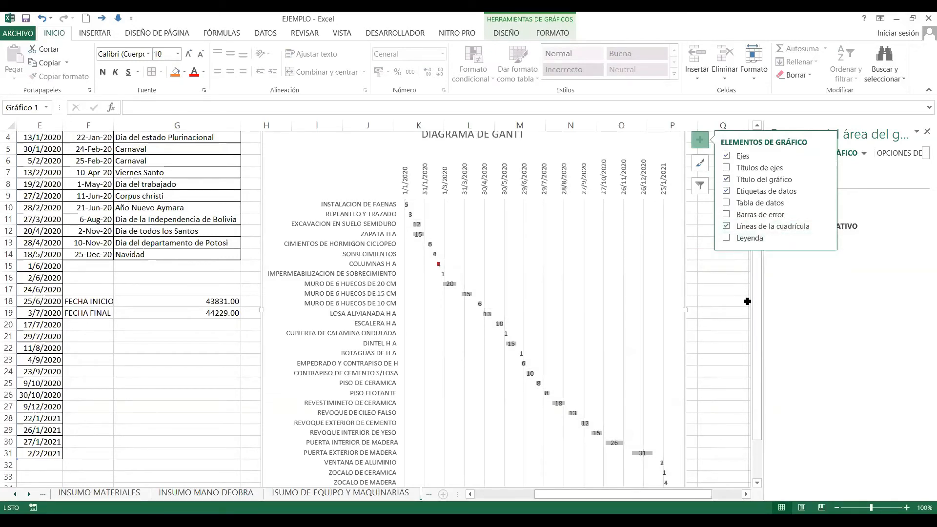
click(717, 289)
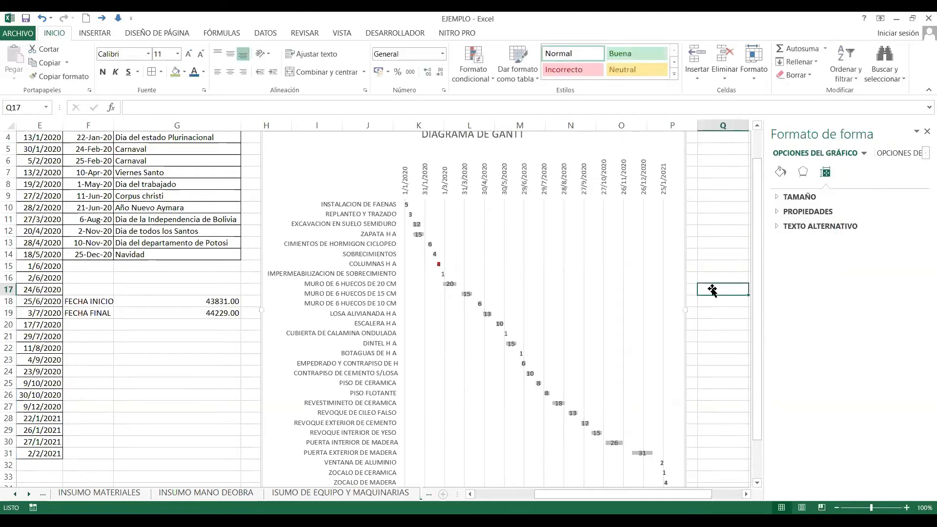
scroll(606, 283, up, 1)
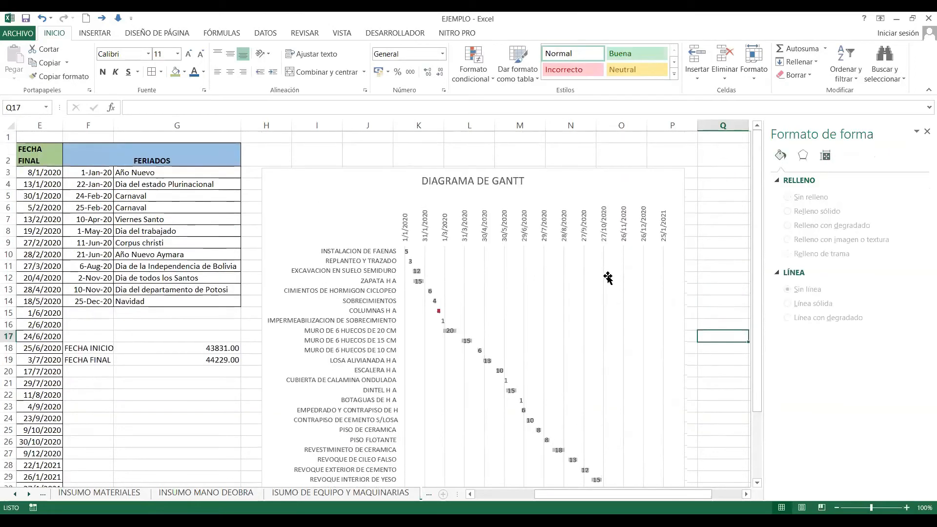
Step: Look over the whole Gantt chart, from its title and date axis down to the last activity, ZOCALO DE MADERA
scroll(607, 278, down, 3)
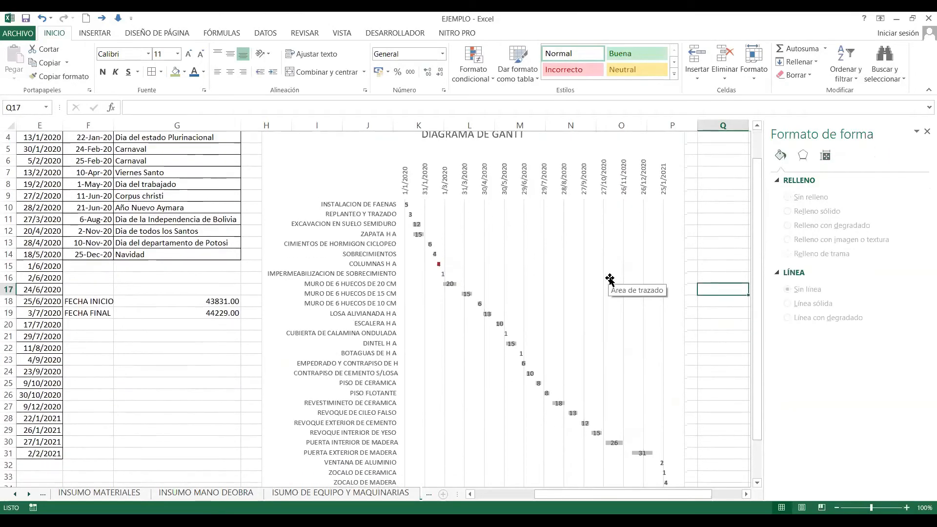
click(571, 441)
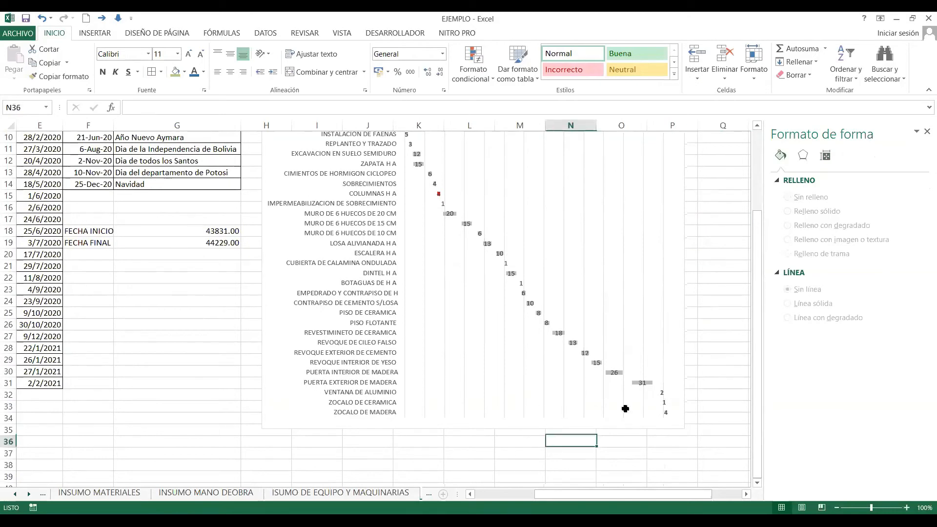
scroll(596, 351, up, 2)
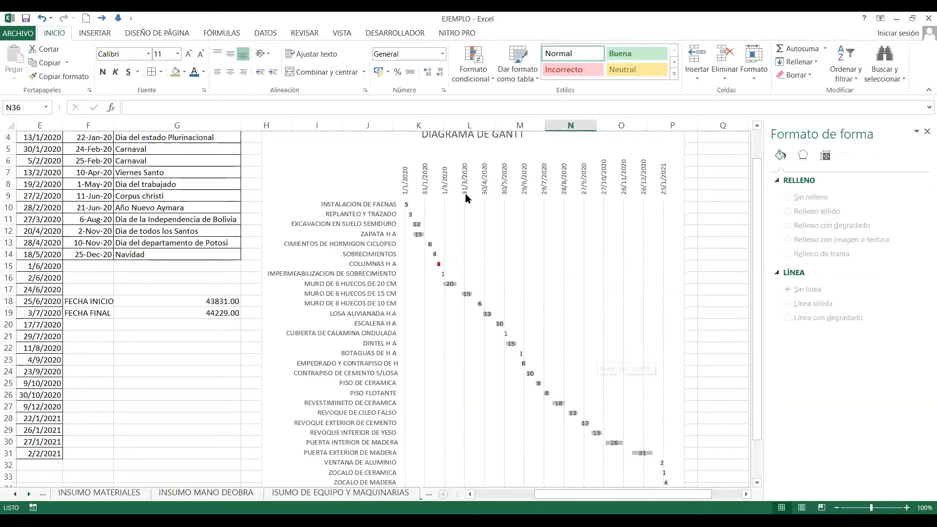
scroll(506, 274, up, 1)
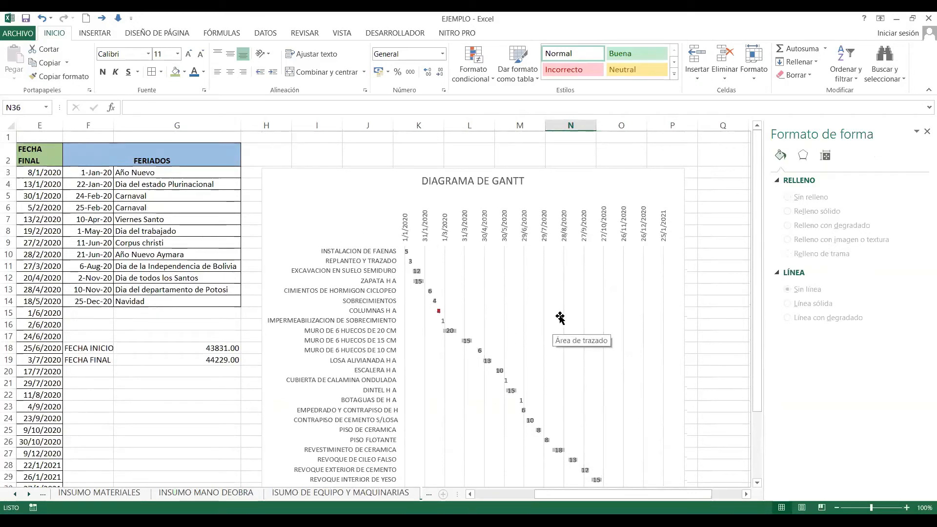
click(372, 213)
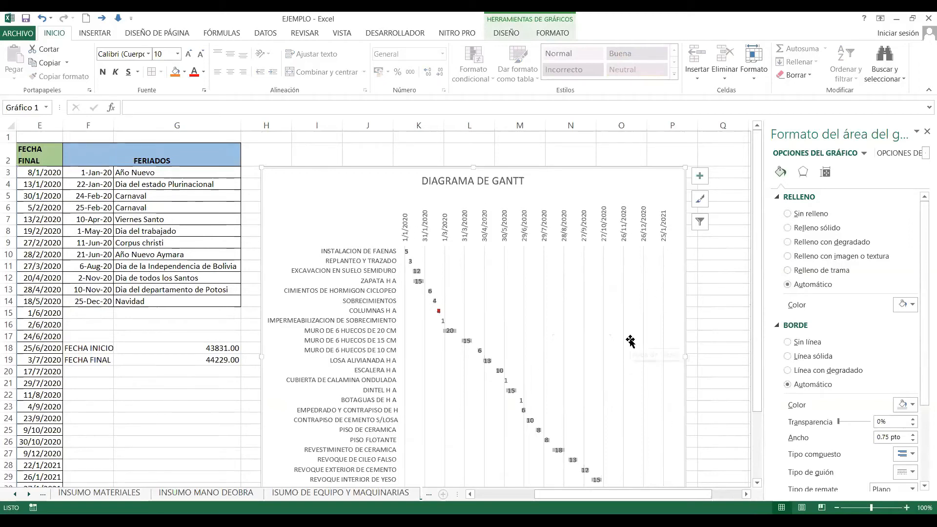
scroll(522, 341, down, 2)
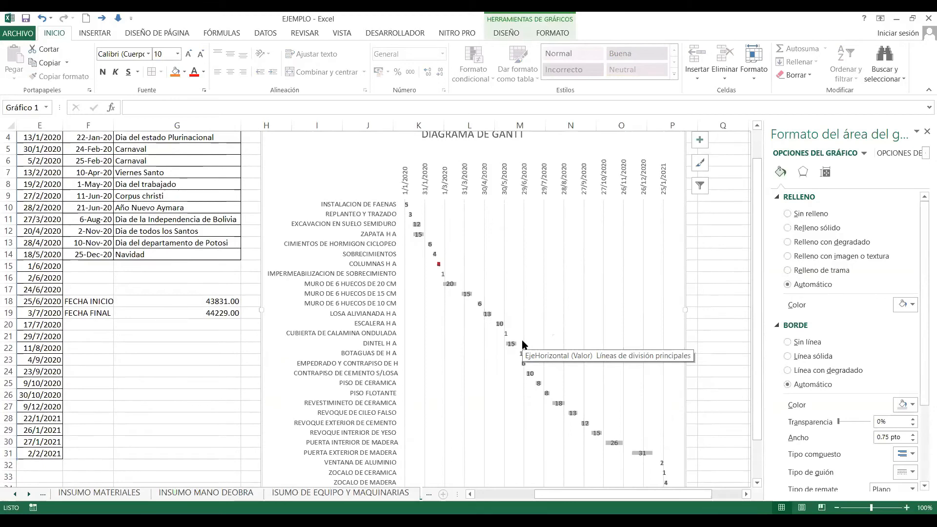
scroll(523, 341, down, 2)
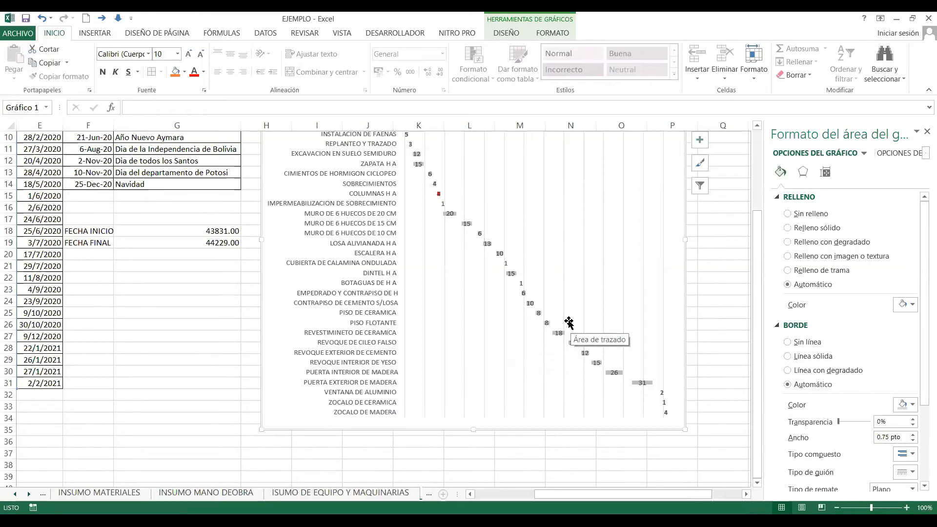
click(190, 394)
click(571, 477)
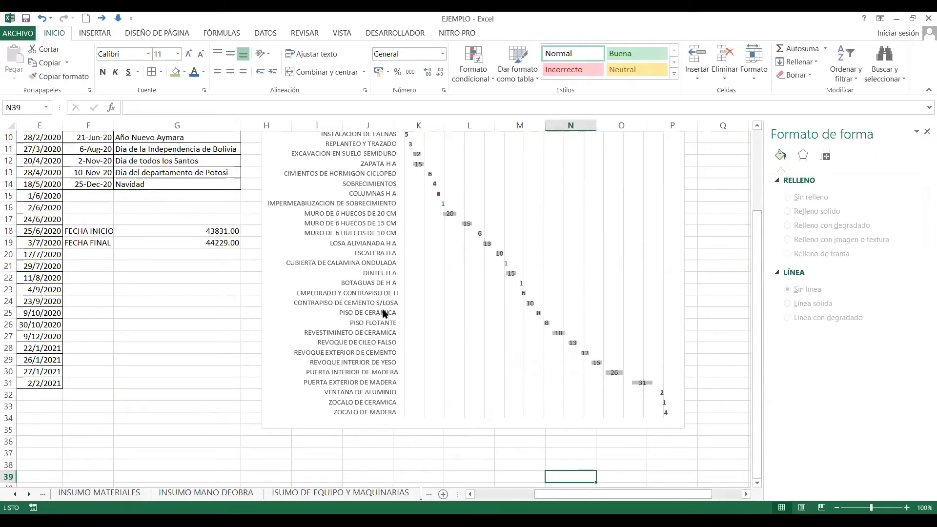
key(ctrl+z)
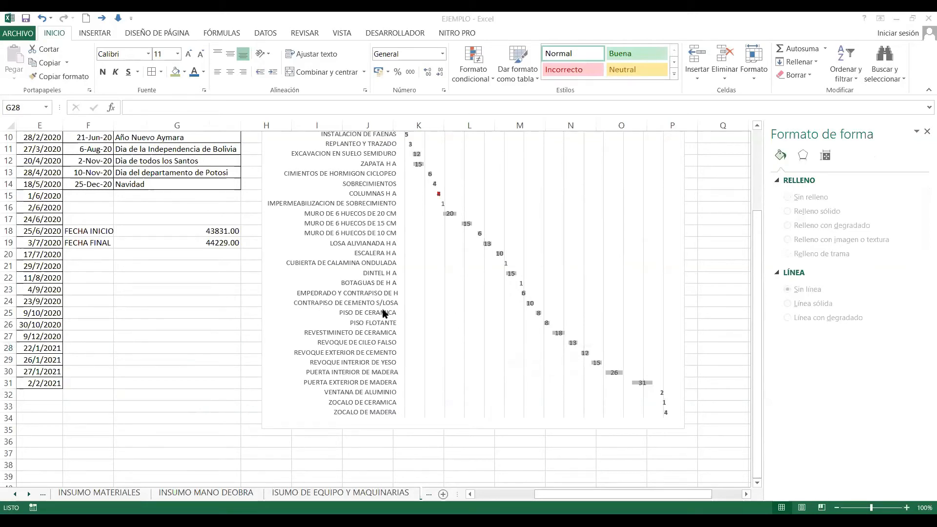
Step: Switch to the PowerPoint presentation and browse back to slide 31, on the hourly cost calculation of a machine
key(alt+Tab)
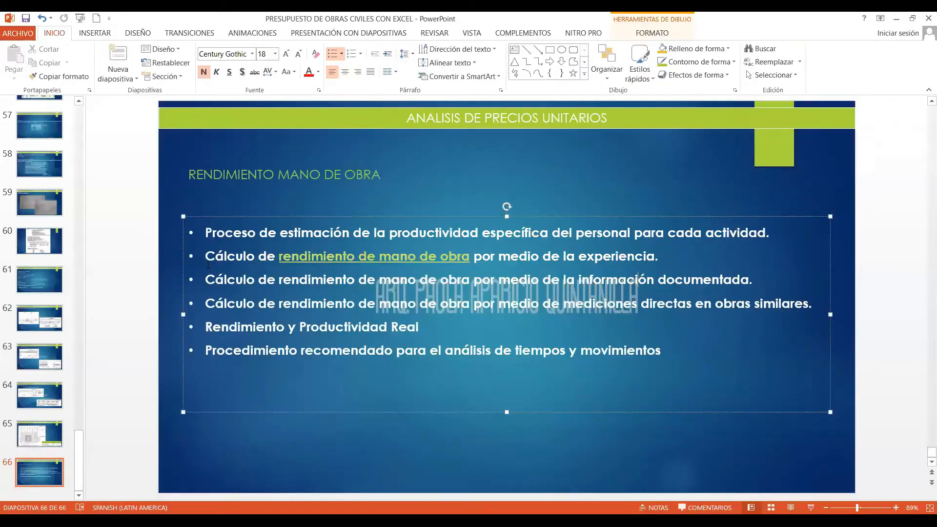
click(78, 321)
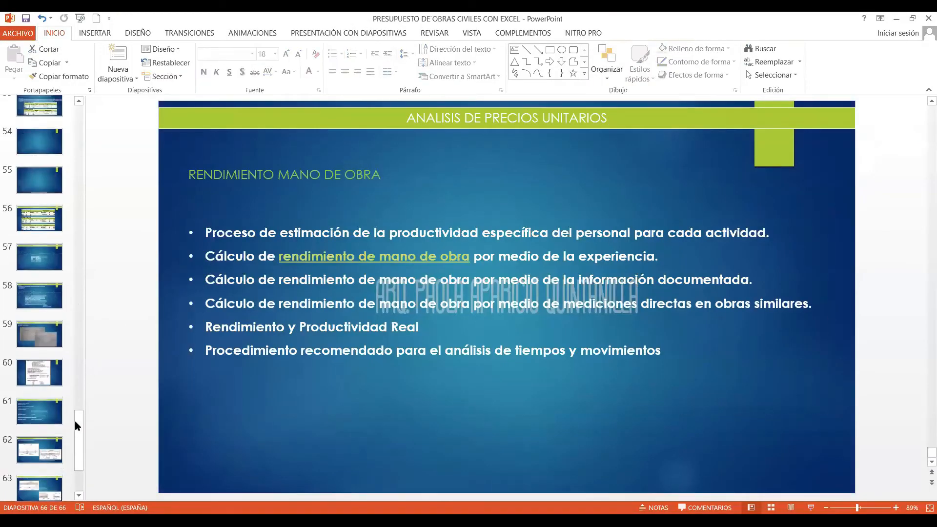
scroll(77, 273, up, 8)
click(42, 324)
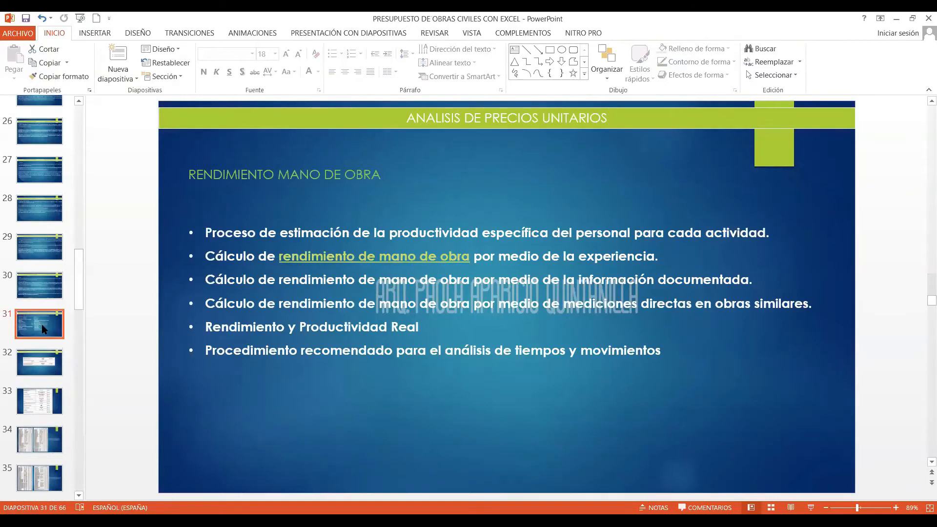
scroll(54, 274, down, 5)
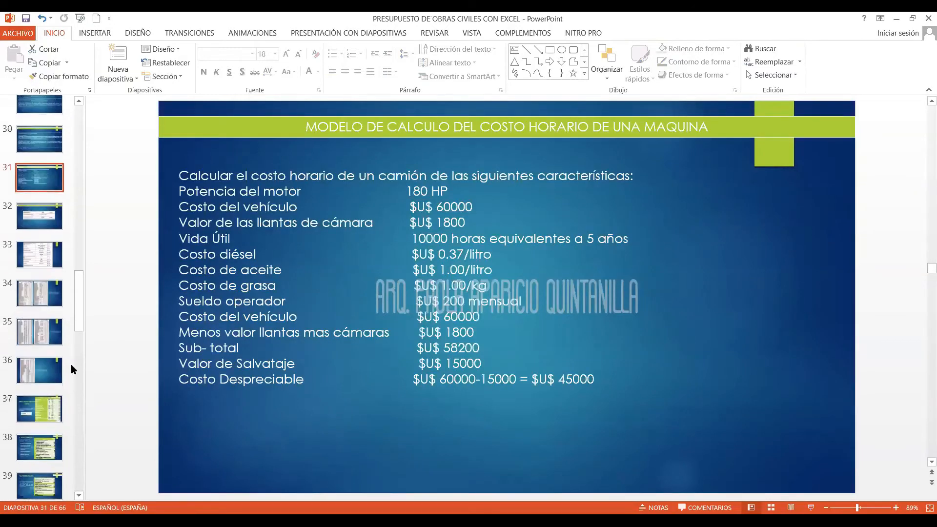
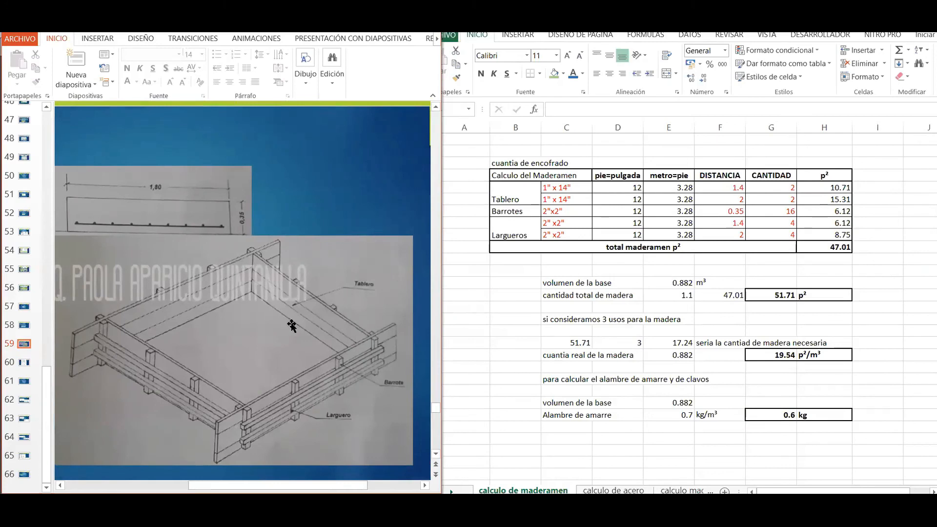
Step: Switch to the Excel formwork sheet and examine the timber table's members, board sections and unit conversion columns
key(alt+Tab)
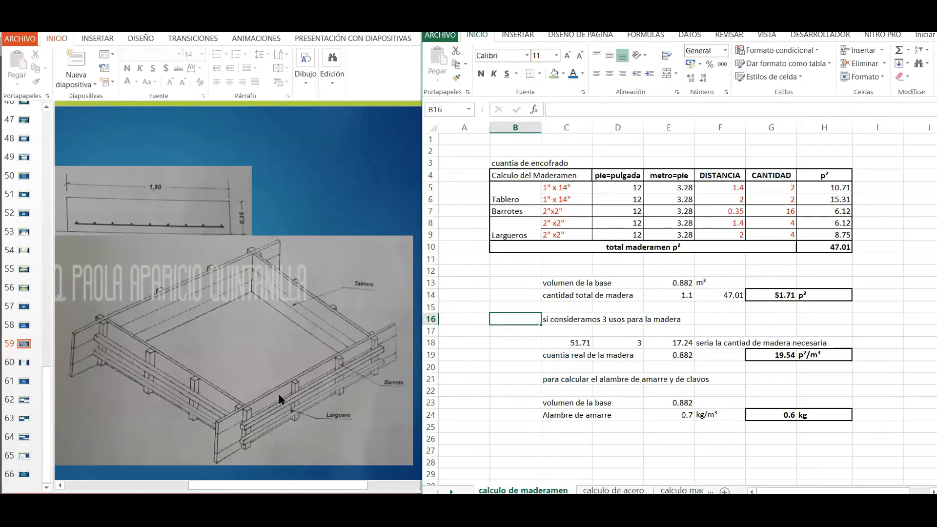
click(510, 210)
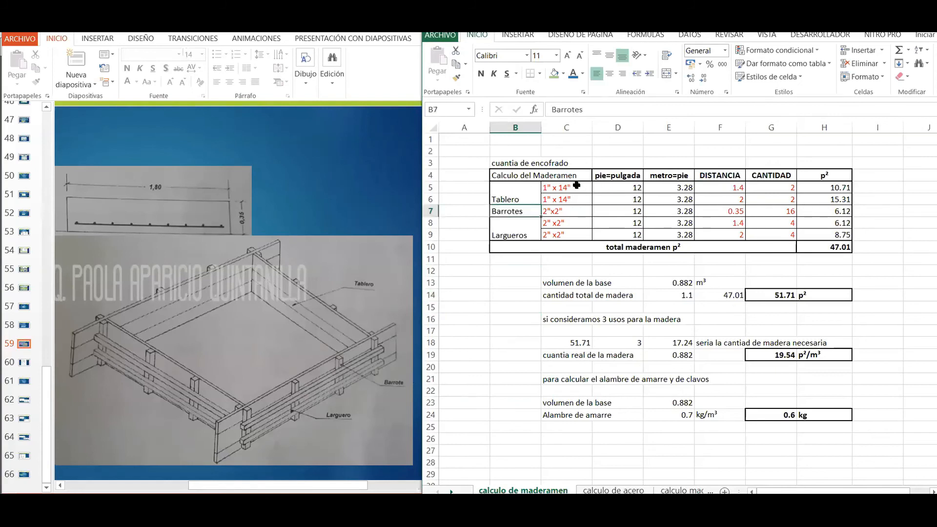
click(569, 188)
click(576, 198)
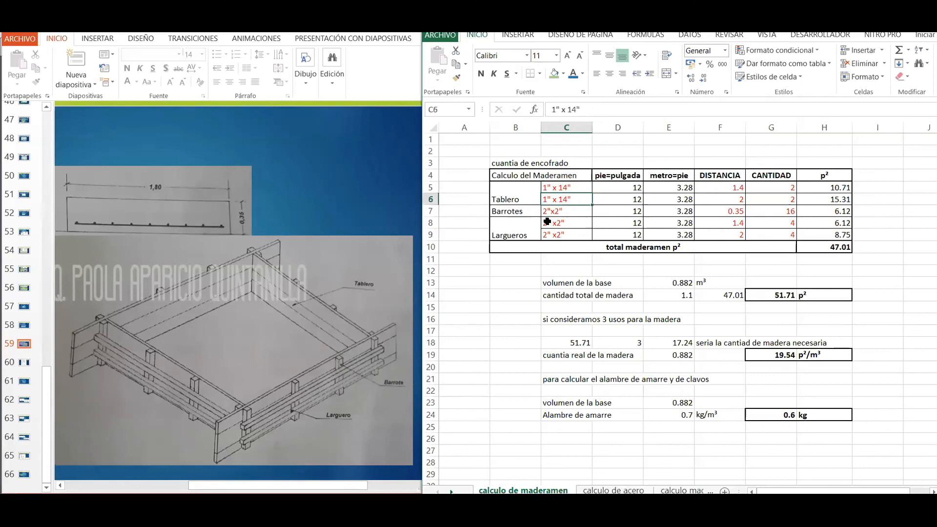
click(551, 211)
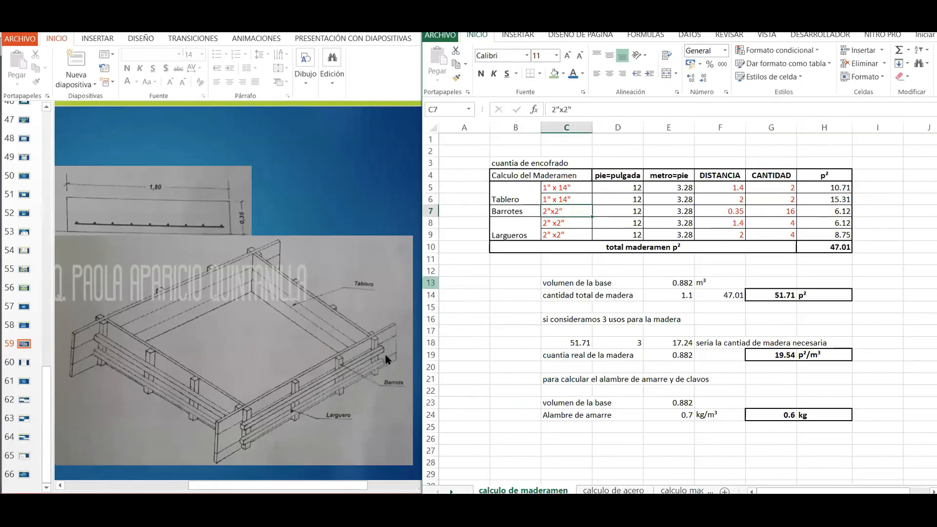
drag(629, 187, 669, 235)
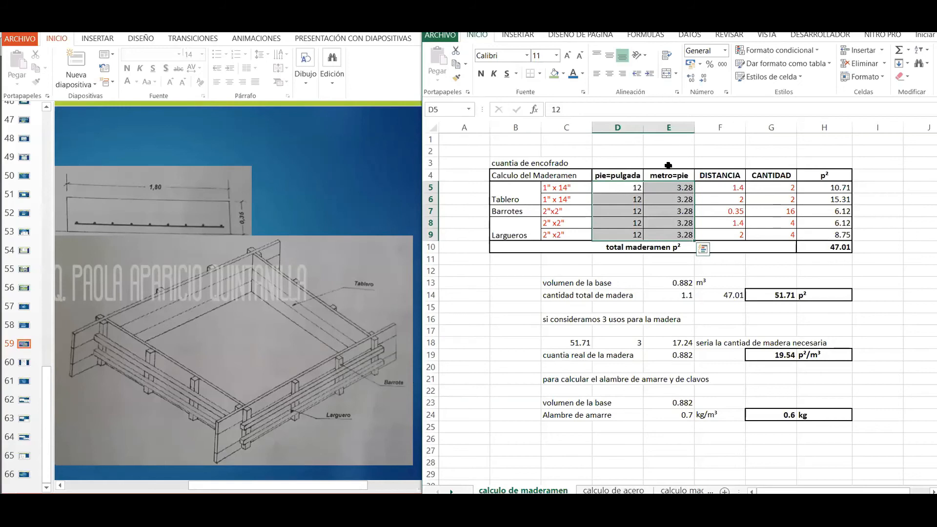
Step: Compare the distances and quantities of the 1" x 14" Tablero boards with the formwork drawing
click(777, 211)
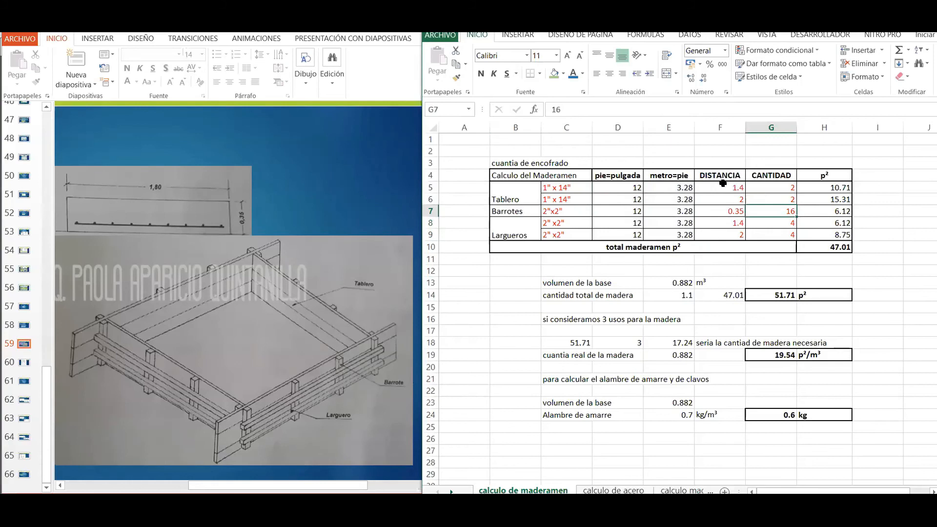
click(743, 185)
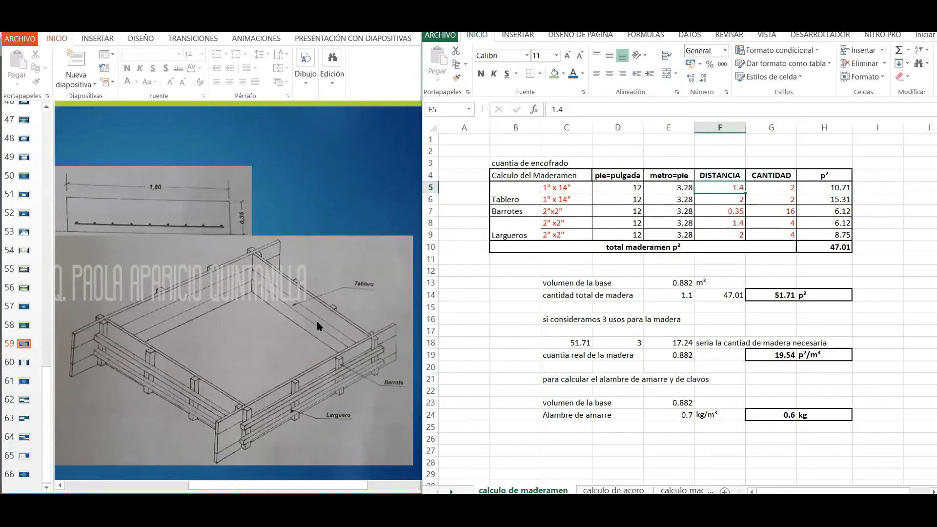
click(783, 189)
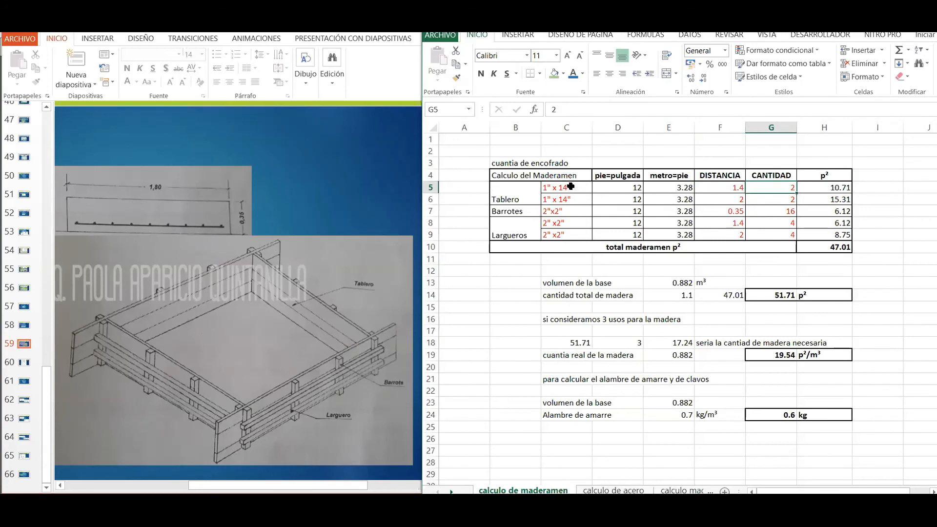
click(724, 196)
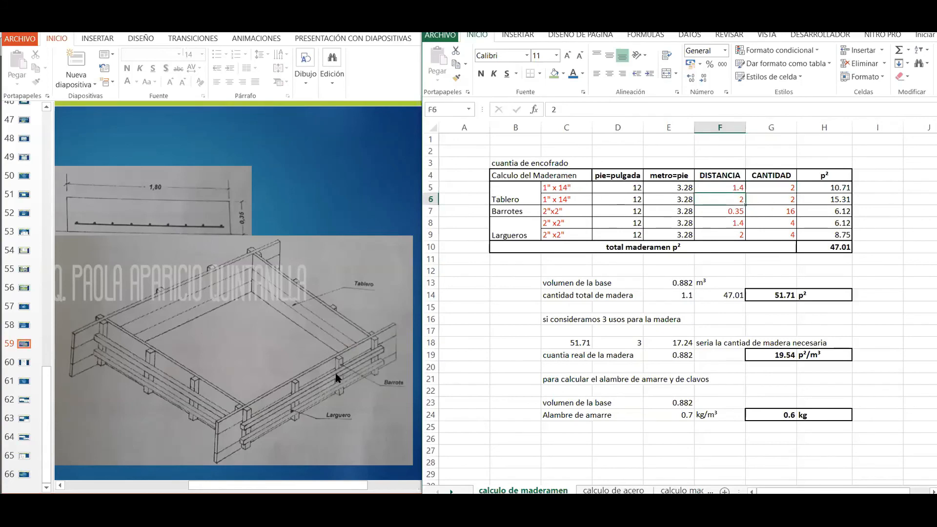
click(771, 197)
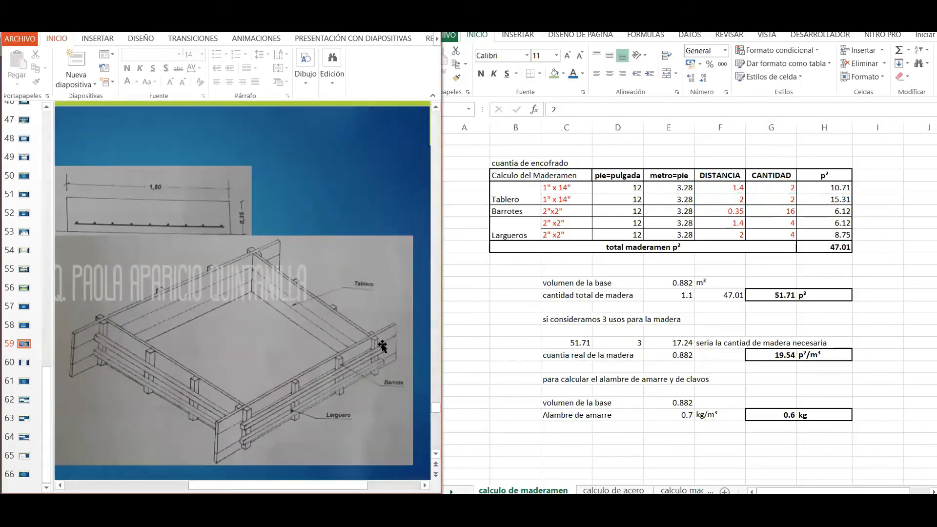
click(723, 199)
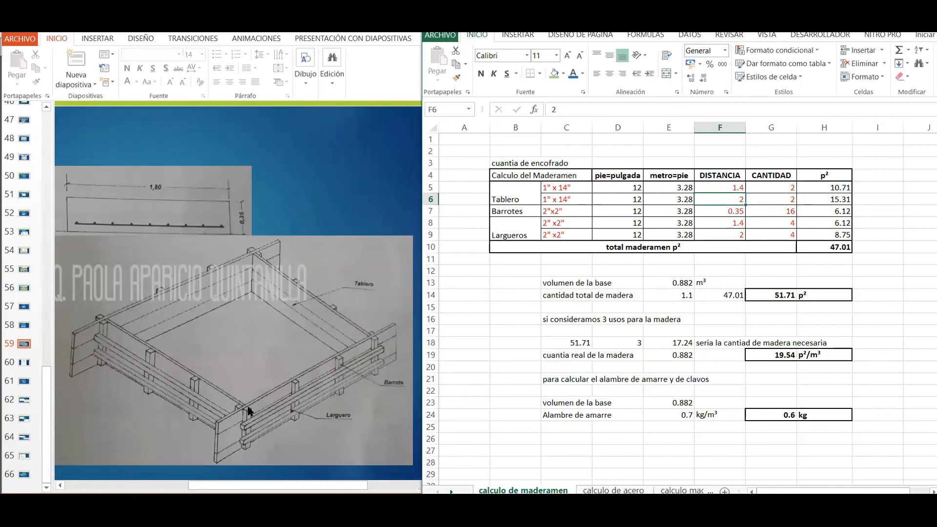
Step: Compare the distances and quantities of the 2" x 2" Barrotes and Largueros with the formwork drawing
click(735, 211)
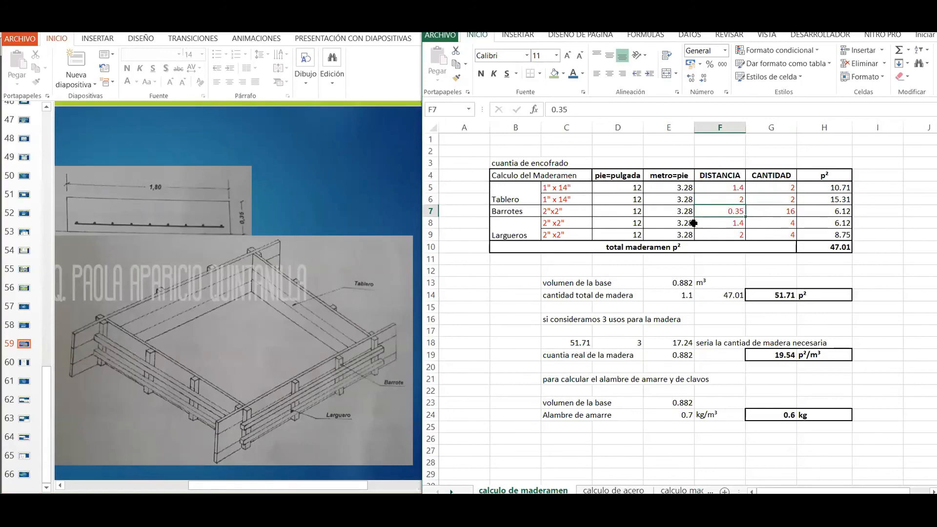
click(781, 209)
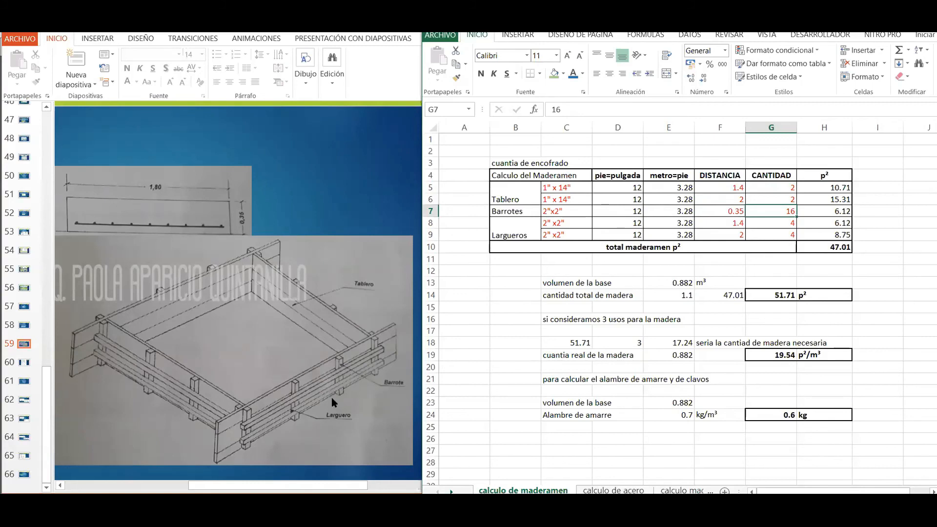
click(732, 226)
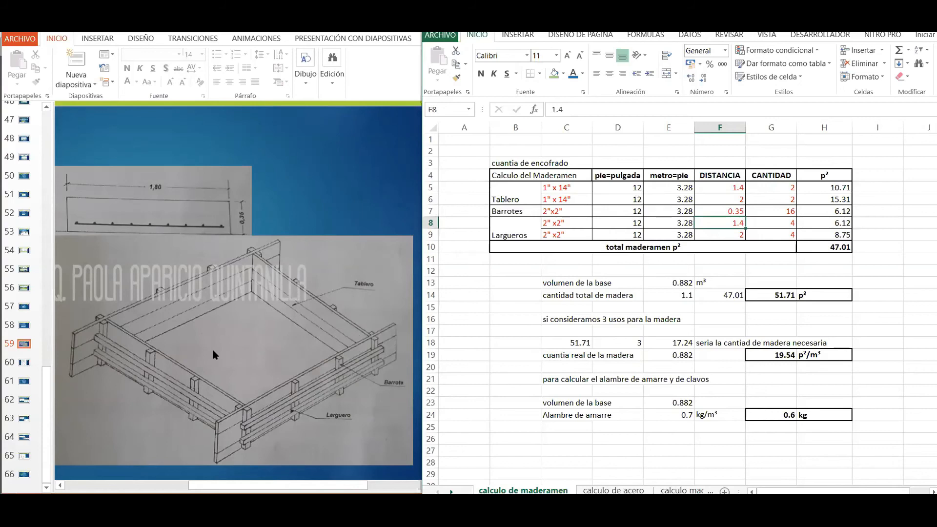
click(790, 223)
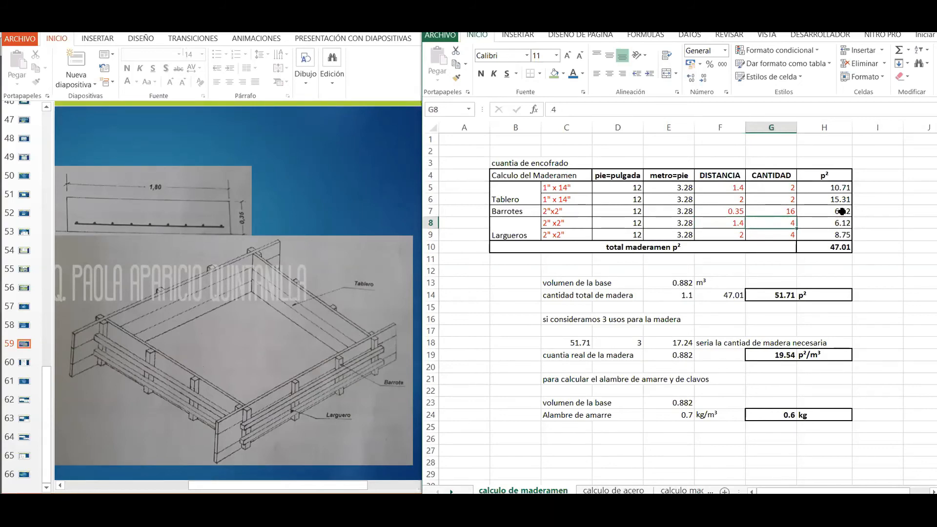
click(725, 234)
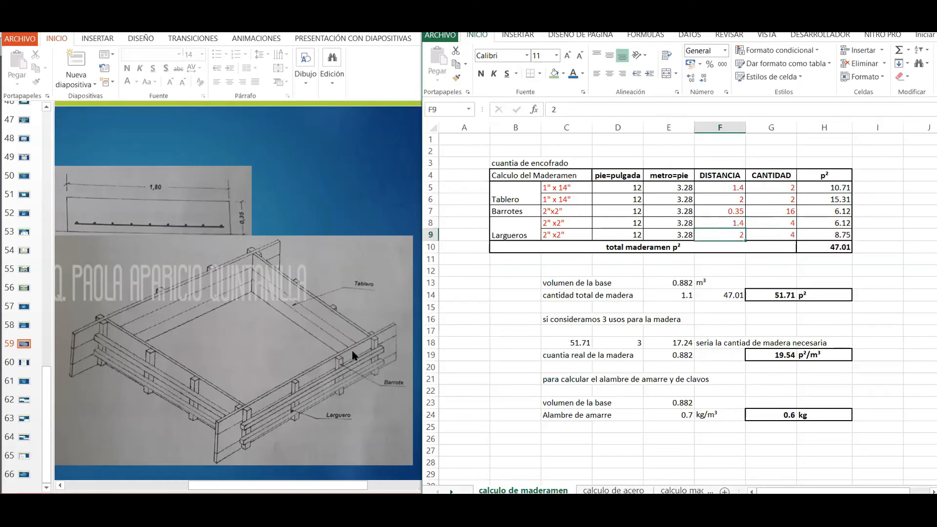
Step: Inspect the p² formulas of the last Larguero row and first Tablero row, and the total maderamen sum
click(838, 235)
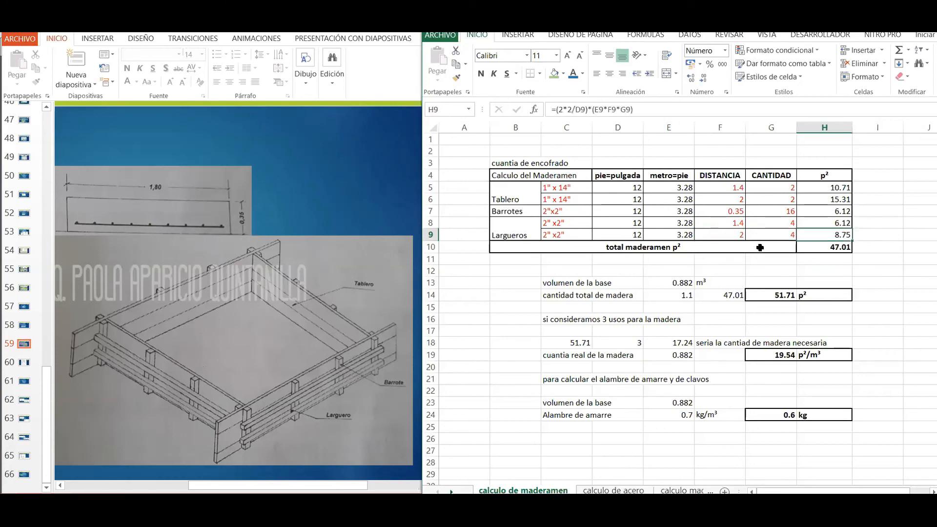
click(828, 187)
double_click(829, 186)
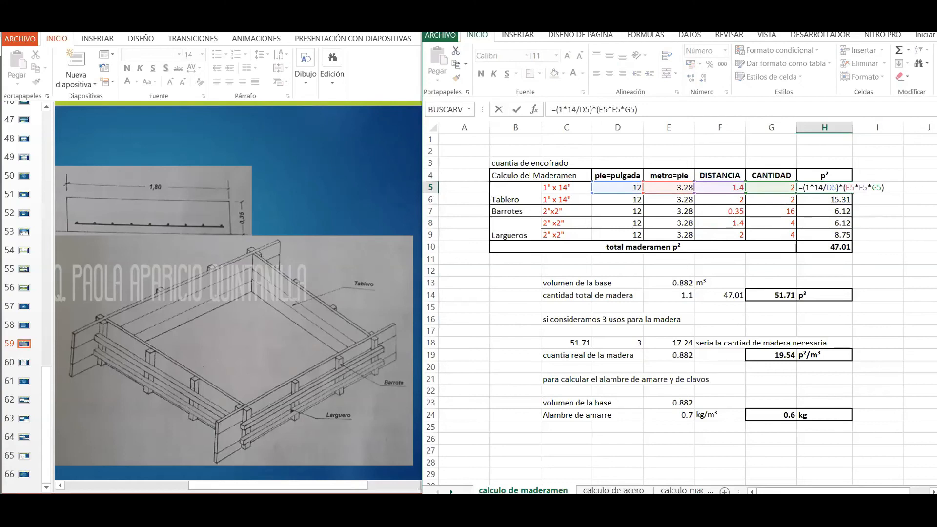
key(Escape)
double_click(821, 186)
key(ctrl+Return)
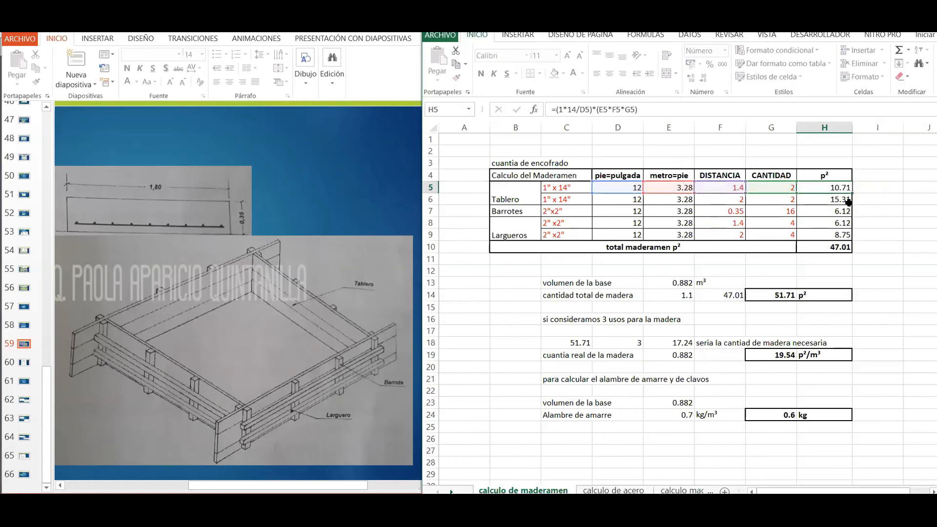
click(840, 247)
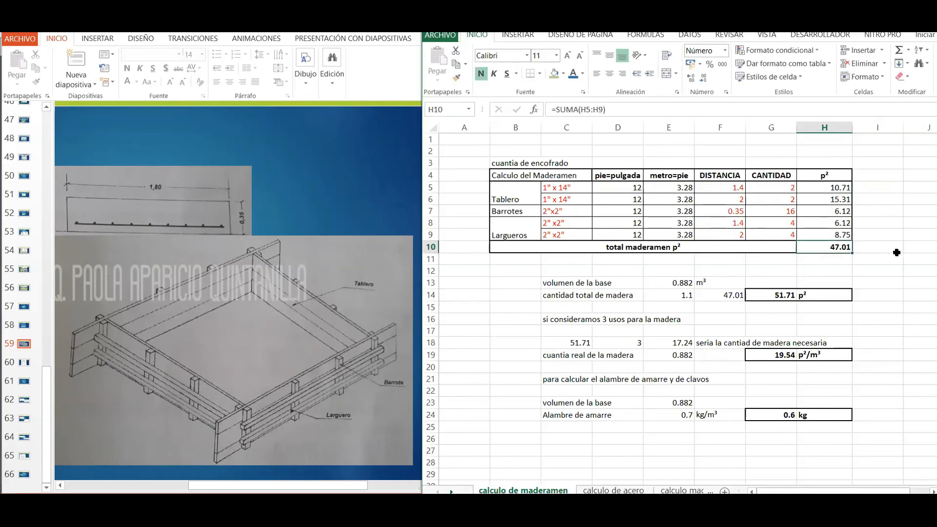
click(714, 316)
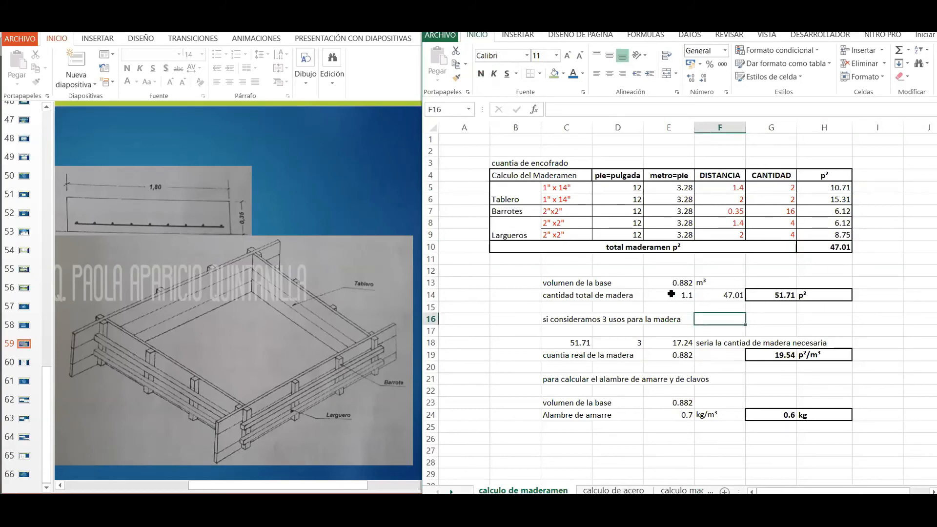
Step: Check the volumen de la base value and its m³ unit against the footing drawing
click(657, 284)
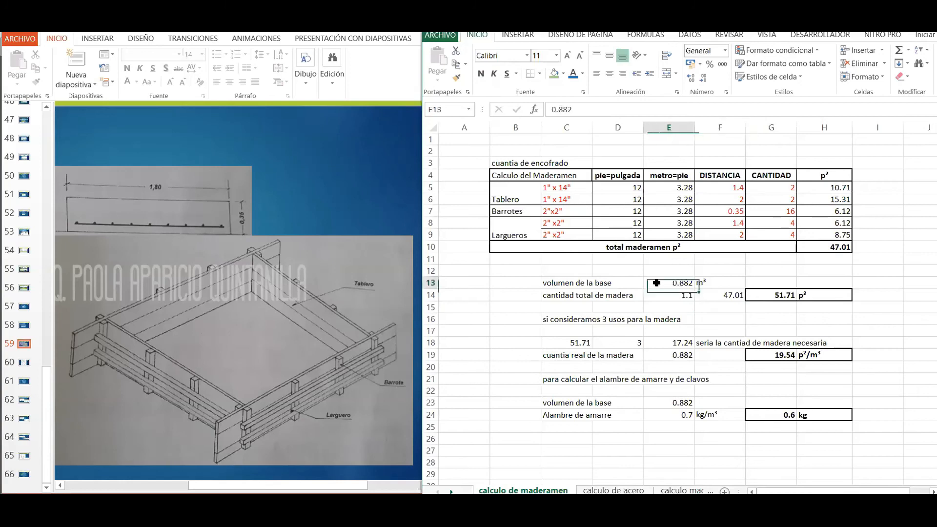
click(575, 284)
click(676, 281)
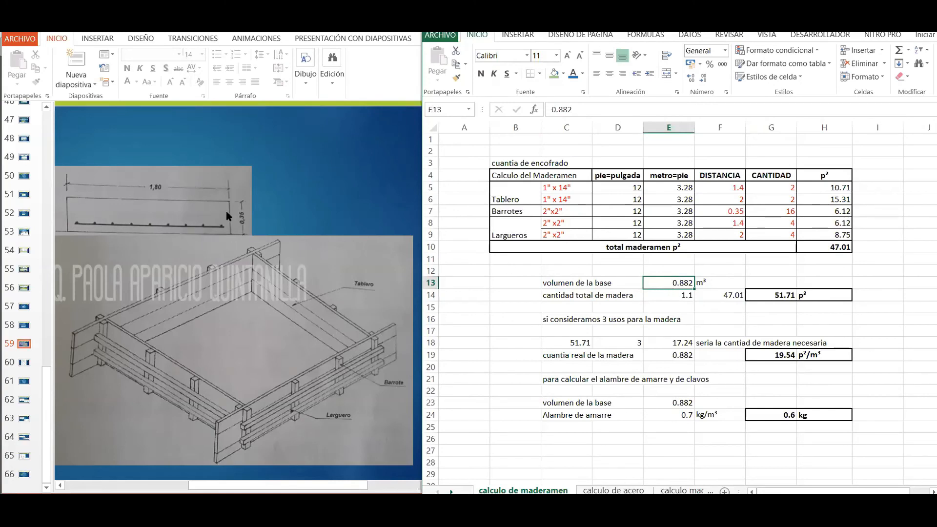
click(713, 283)
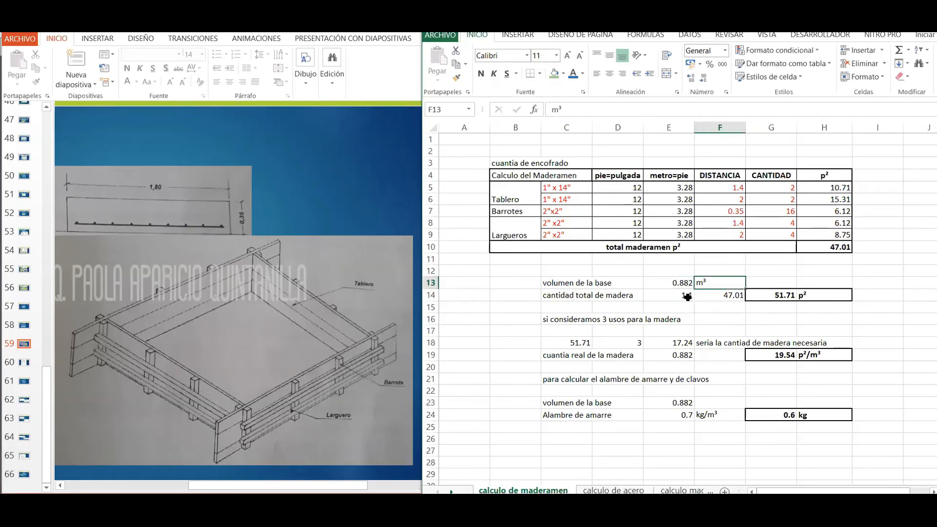
Step: Inspect how the cantidad total de madera is calculated from the 1.1 factor and the total maderamen
click(596, 307)
click(578, 296)
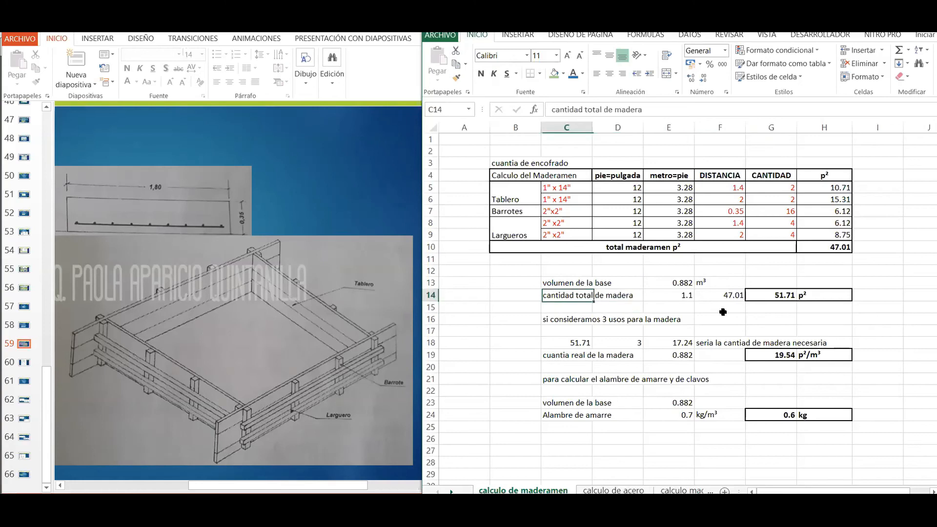
click(676, 296)
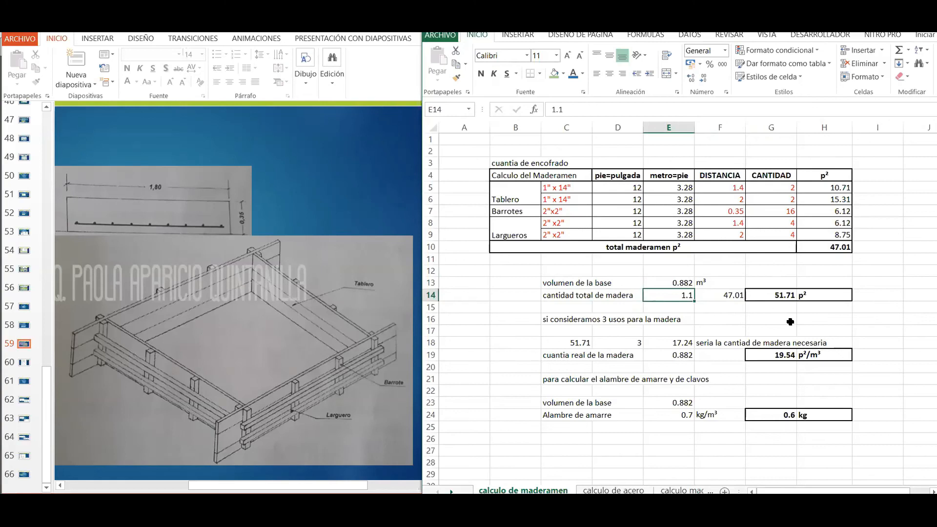
click(701, 323)
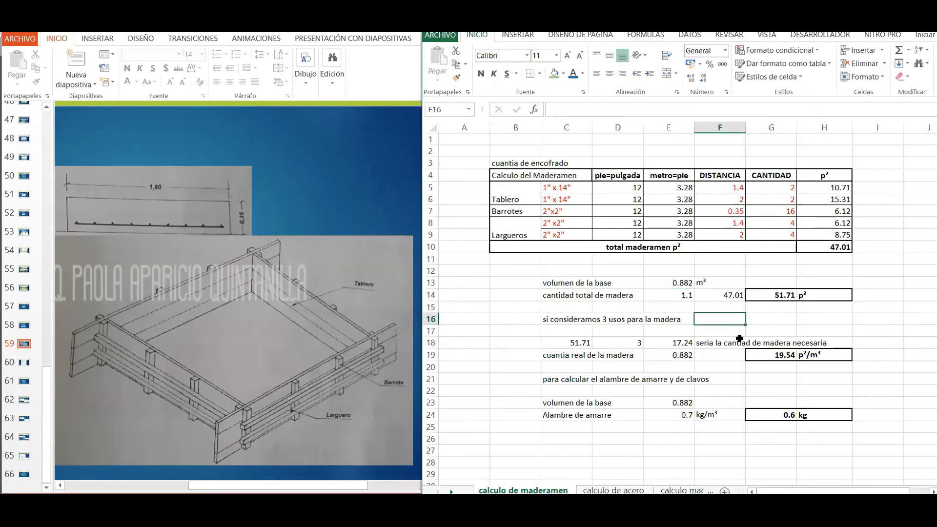
click(681, 298)
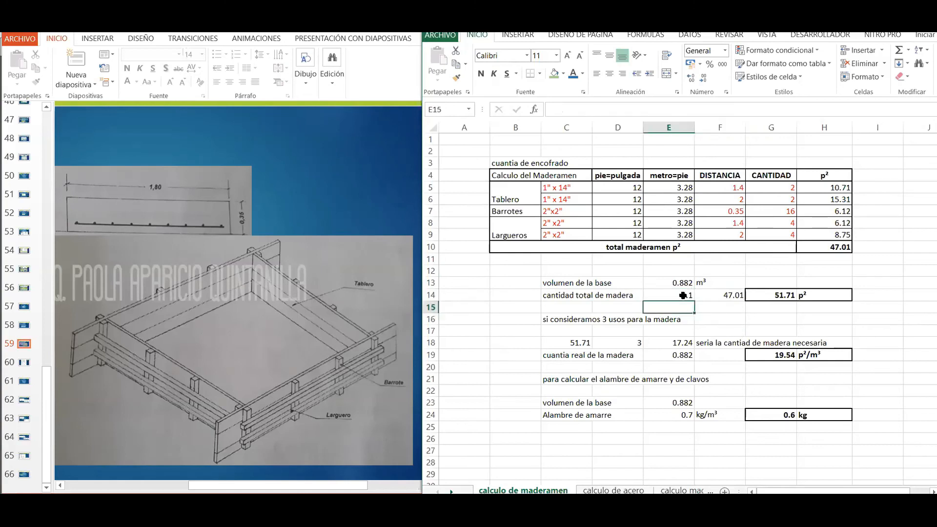
click(722, 295)
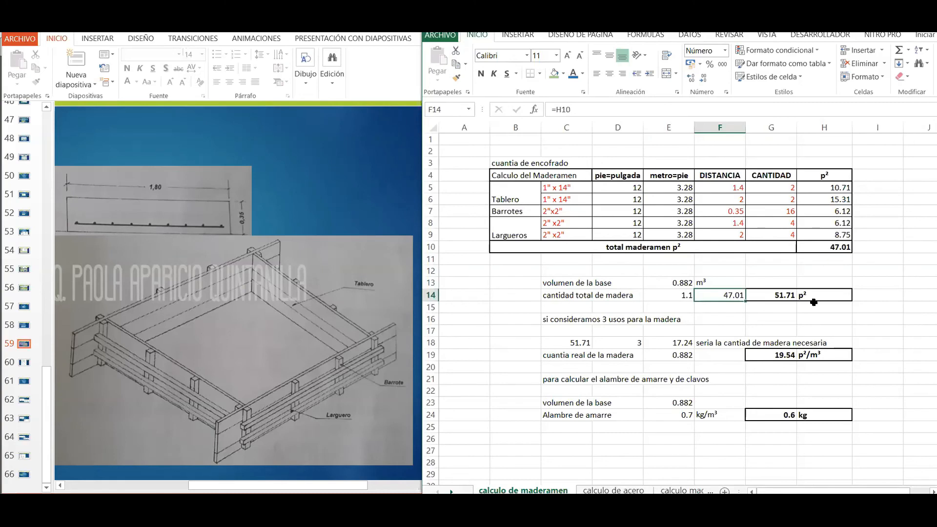
click(771, 296)
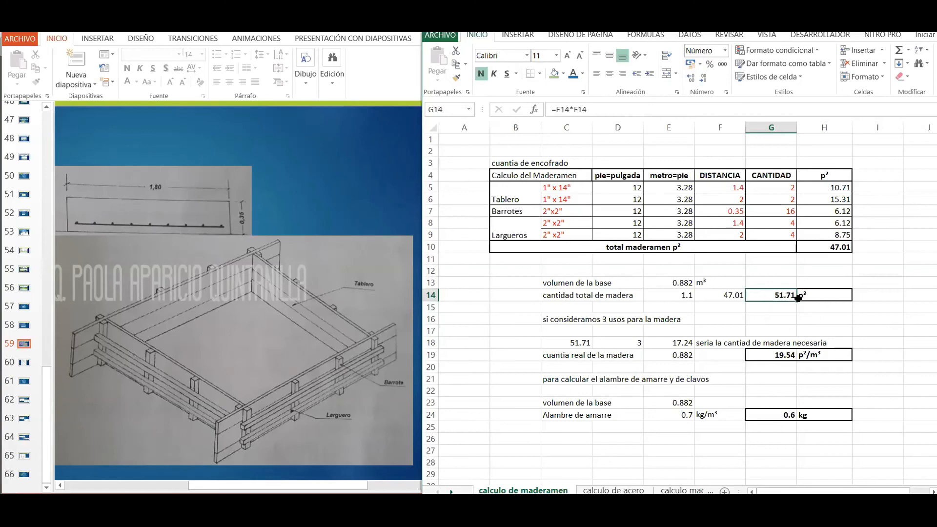
Step: Inspect the division of the total timber by 3 uses and the cuantia real de la madera formula per base volume
click(636, 332)
click(774, 295)
click(620, 343)
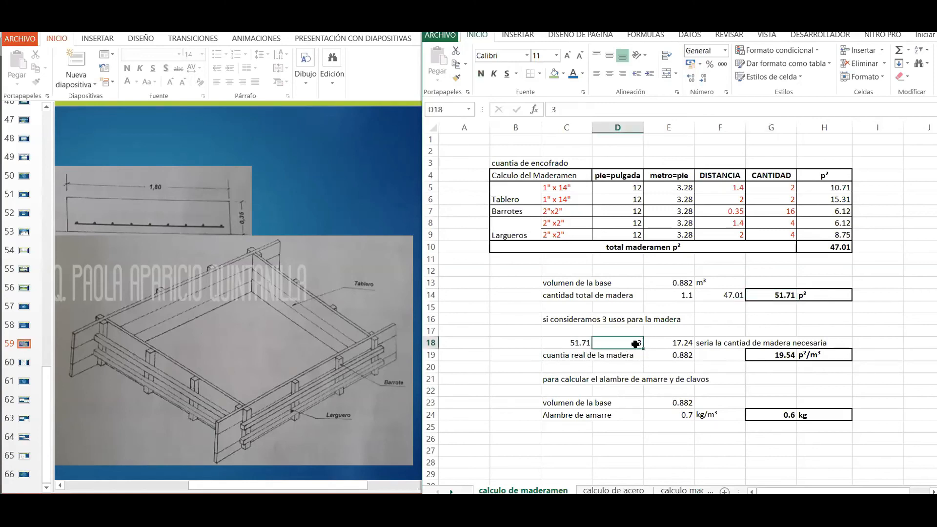
click(583, 344)
click(795, 296)
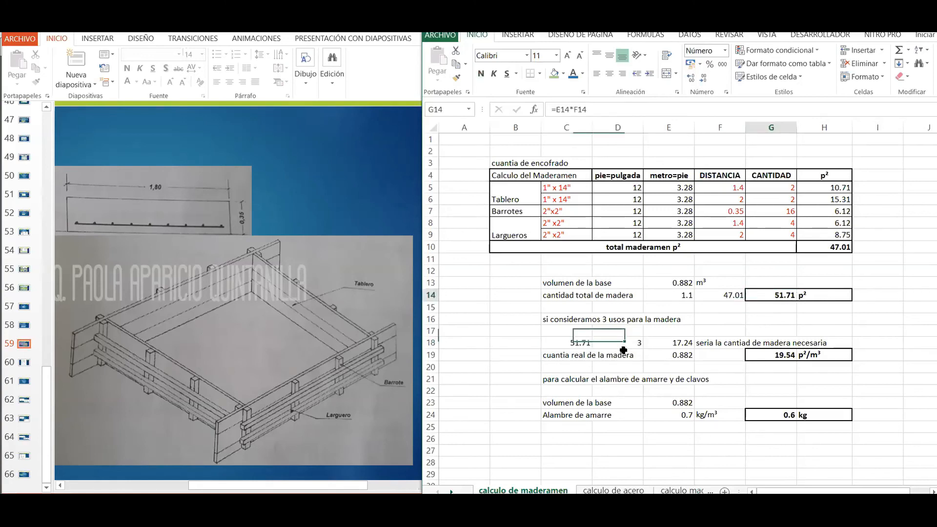
click(627, 344)
click(687, 342)
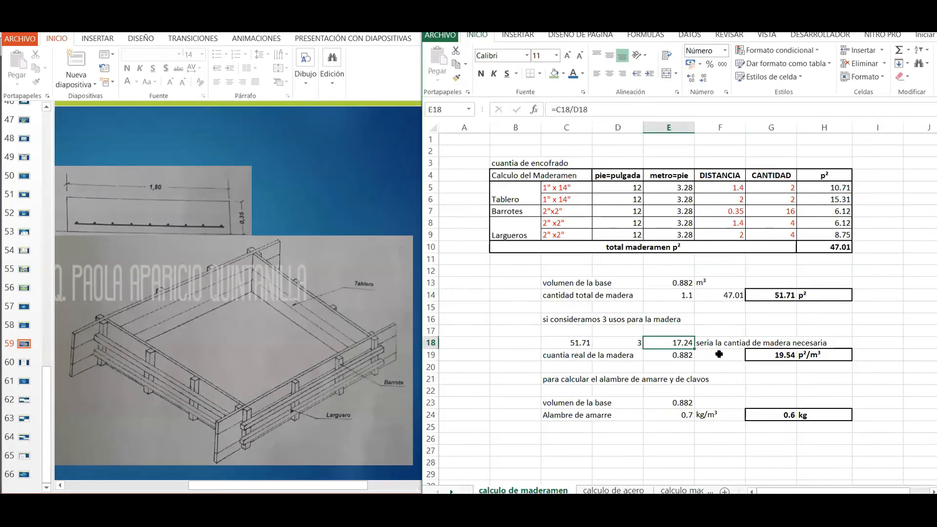
click(682, 351)
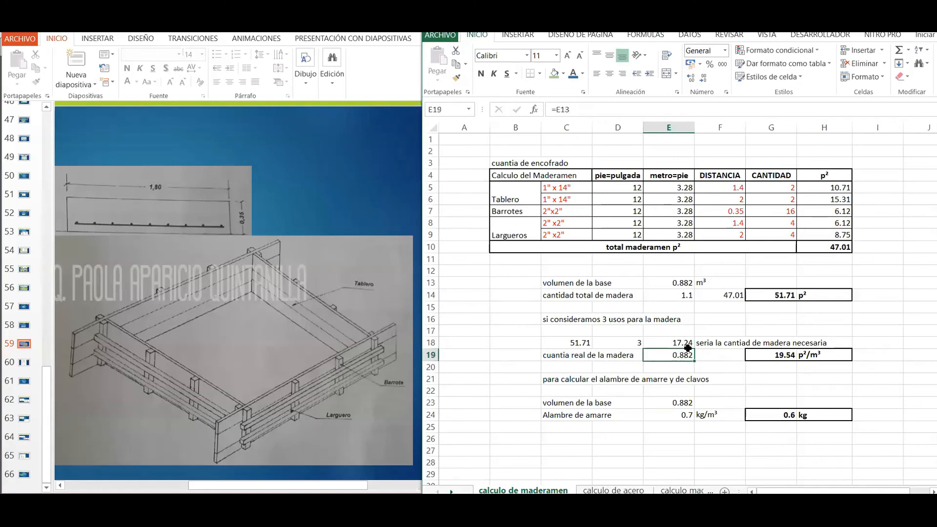
click(776, 355)
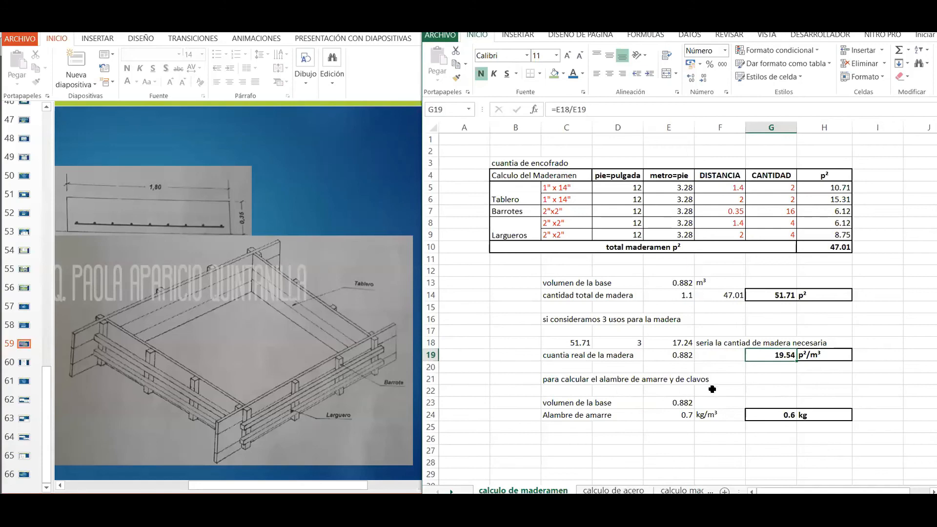
Step: Examine the alambre de amarre calculation, including the base volume, the kg/m³ rate and the resulting kg formula
click(676, 400)
click(675, 415)
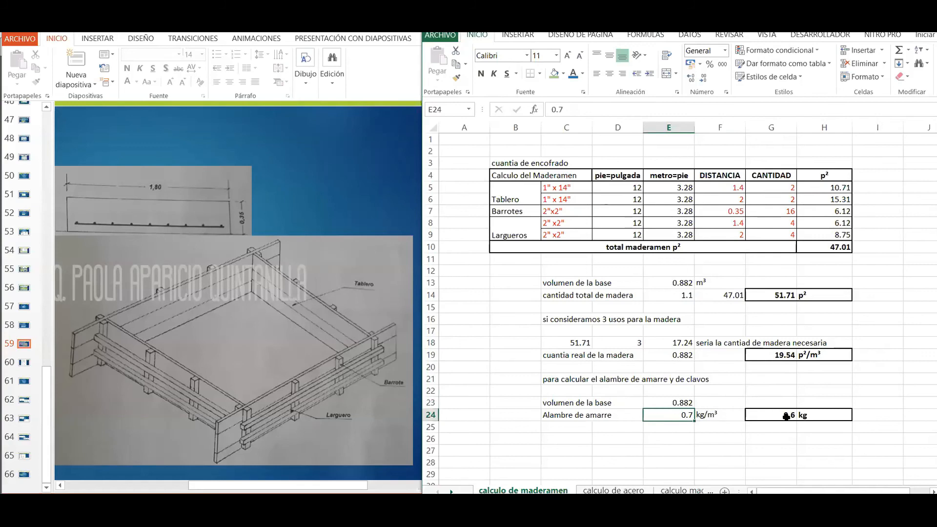
key(Right)
key(Right)
key(Right)
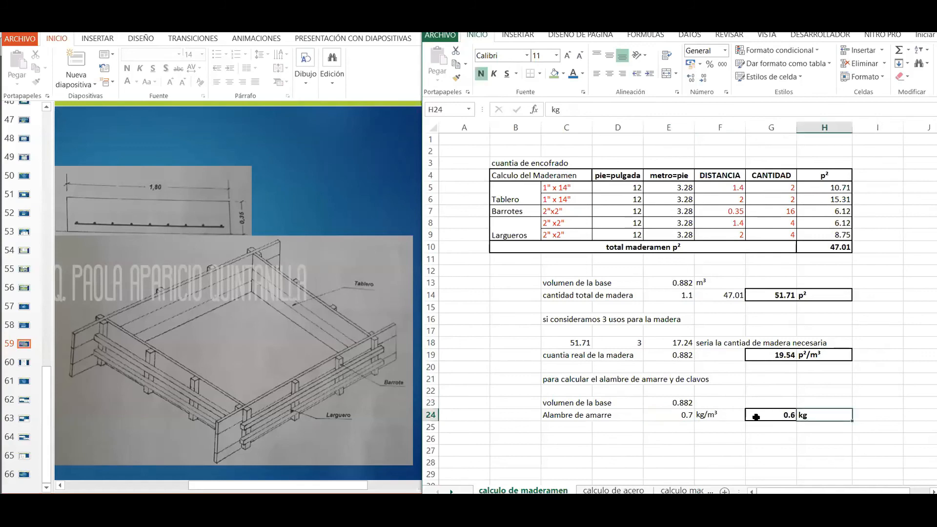
click(785, 414)
double_click(782, 415)
key(Escape)
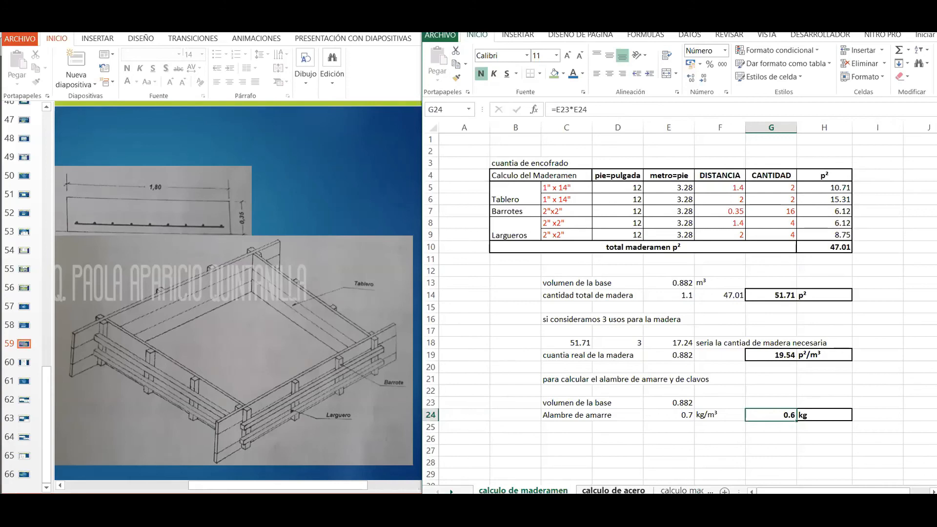
Step: Open the calculo de acero sheet and bring the slide's footing plan with the Ø12 mm c/20 bars into view
key(ctrl+Page_Down)
scroll(760, 348, up, 4)
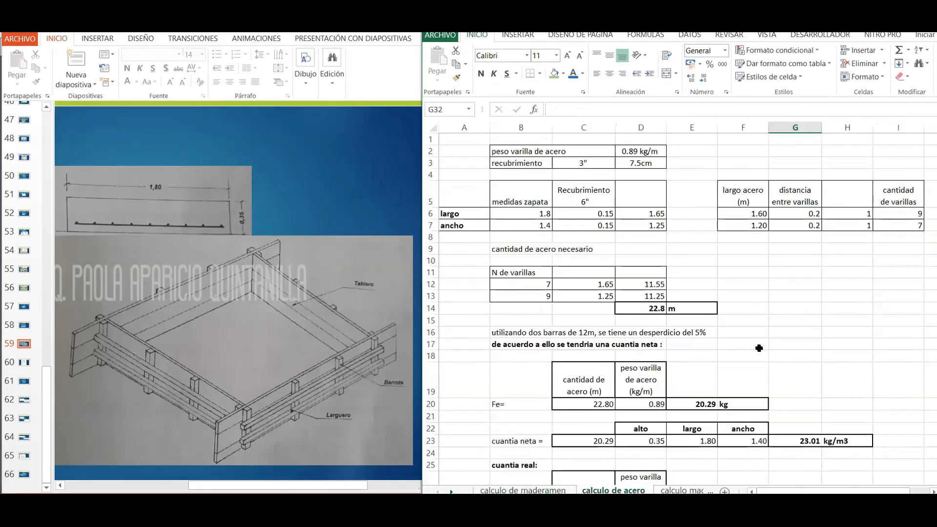
click(390, 419)
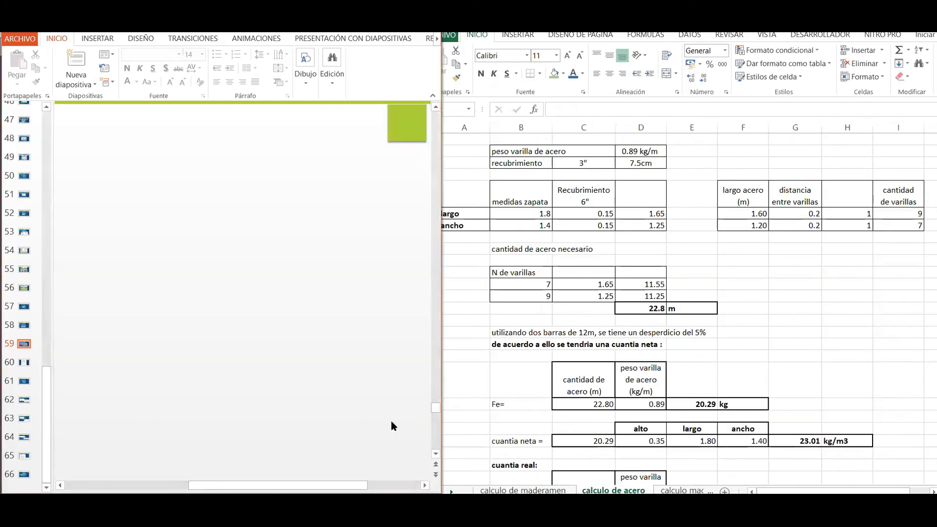
scroll(390, 419, left, 5)
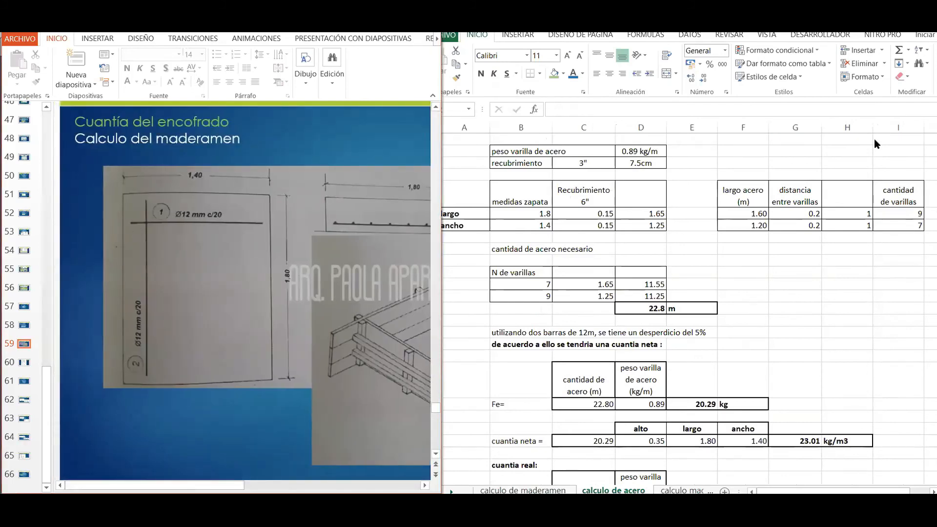
Step: Review the peso varilla de acero, the 3" recubrimiento with its centimetre equivalent, and the medidas zapata values
click(627, 174)
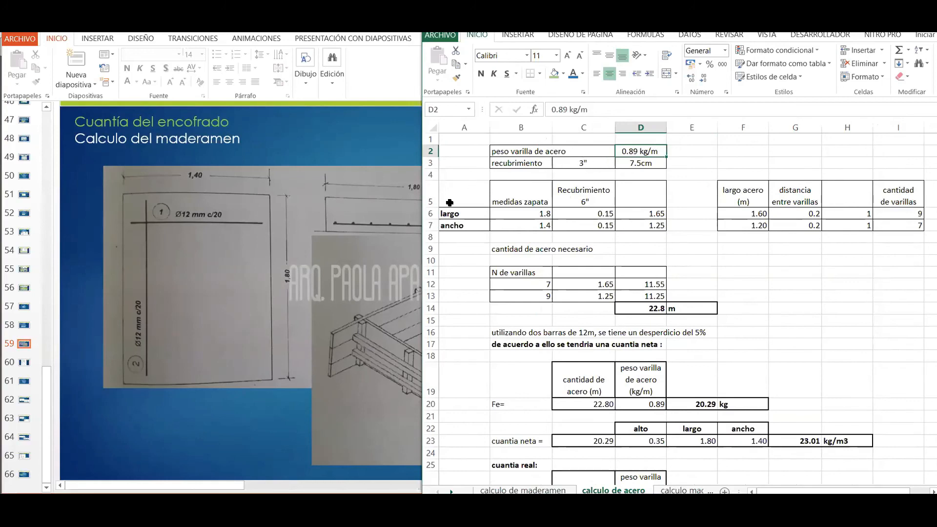
click(596, 165)
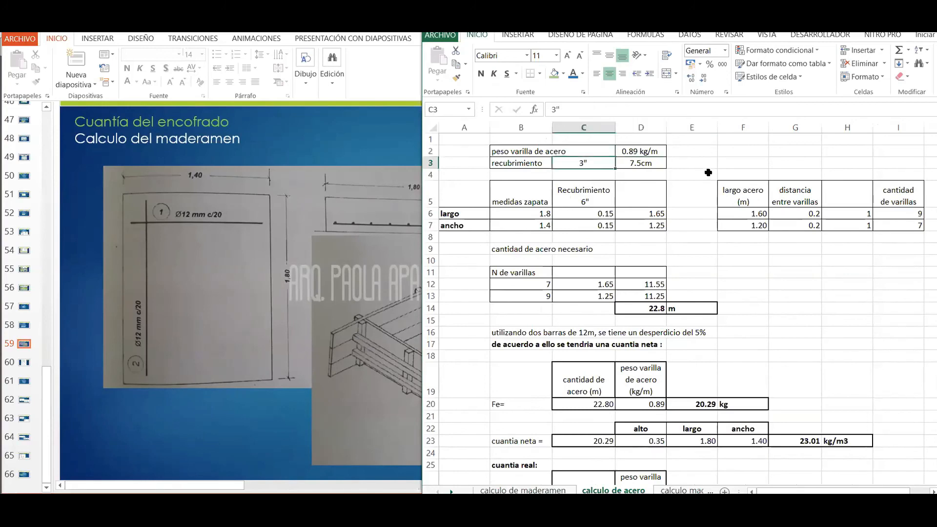
click(661, 162)
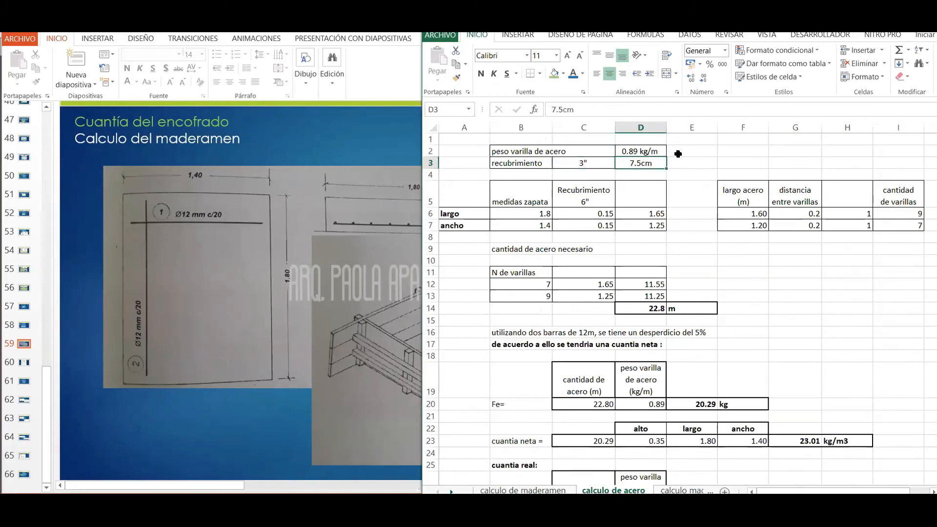
click(599, 213)
click(534, 213)
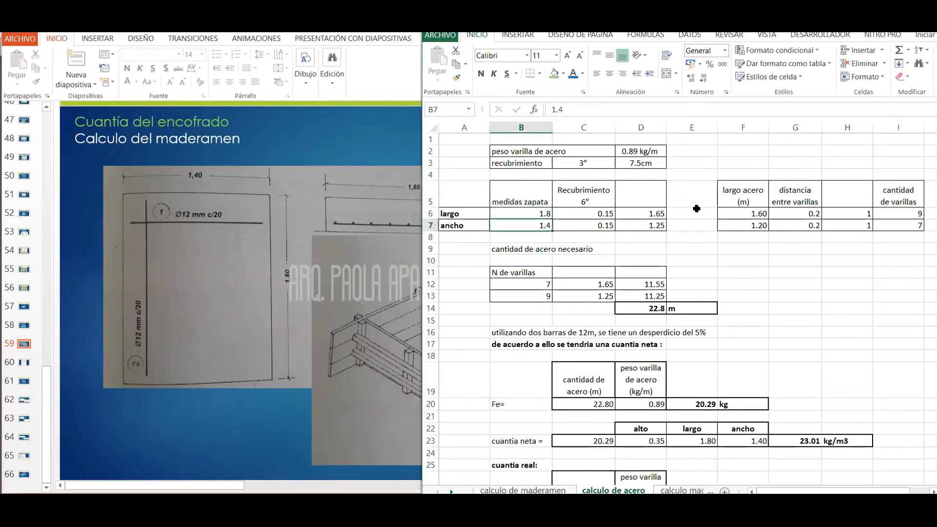
Step: Compare the 6" Recubrimiento deductions for largo and ancho with the single 3" cover value
click(608, 204)
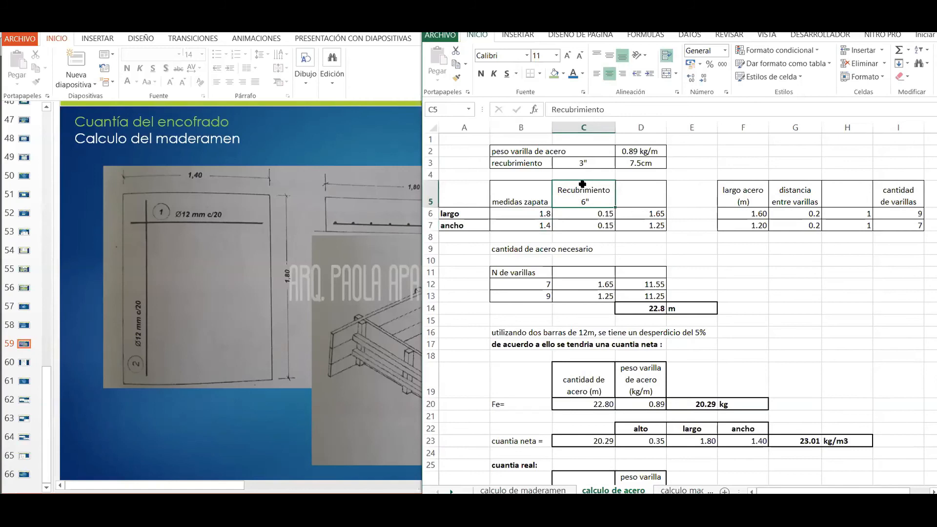
mouse_move(599, 214)
mouse_down()
mouse_move(588, 213)
mouse_move(607, 225)
mouse_up()
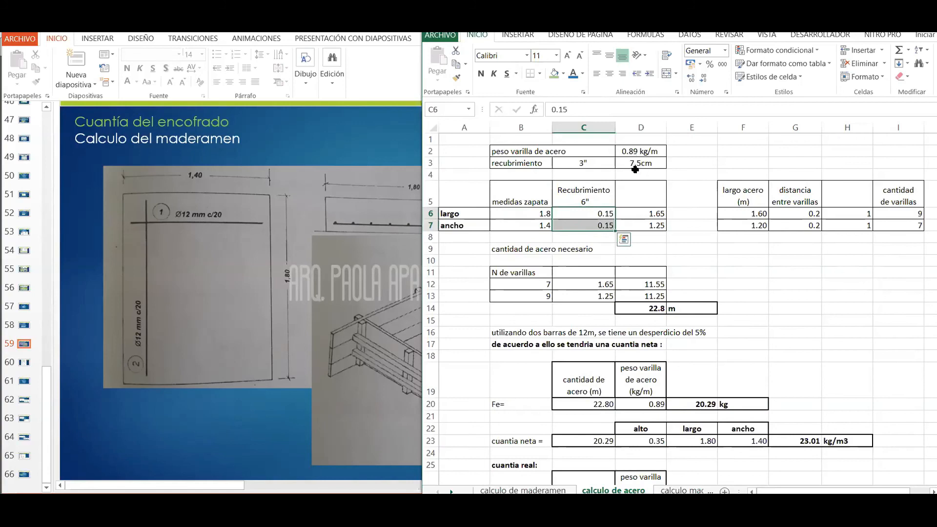
click(711, 165)
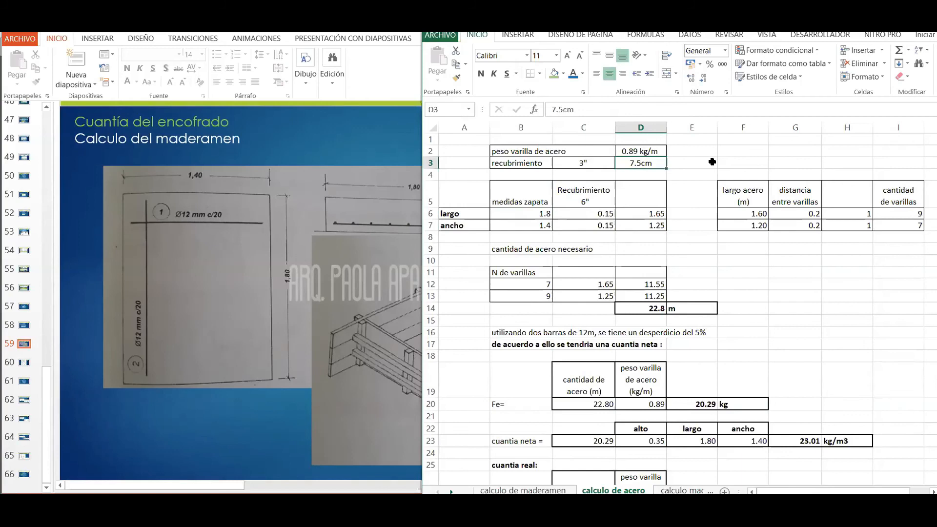
click(590, 216)
click(595, 226)
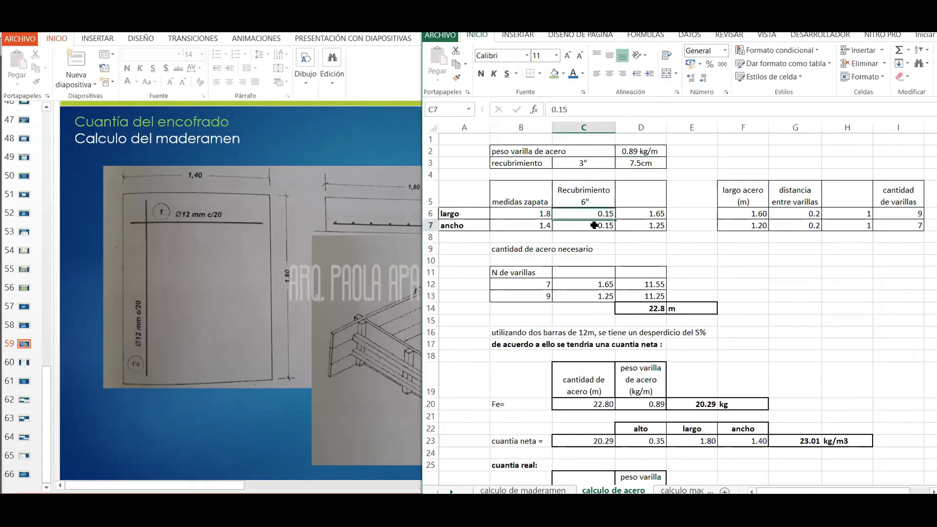
Step: Inspect the formulas that subtract the recubrimiento from the footing's largo and ancho
click(652, 215)
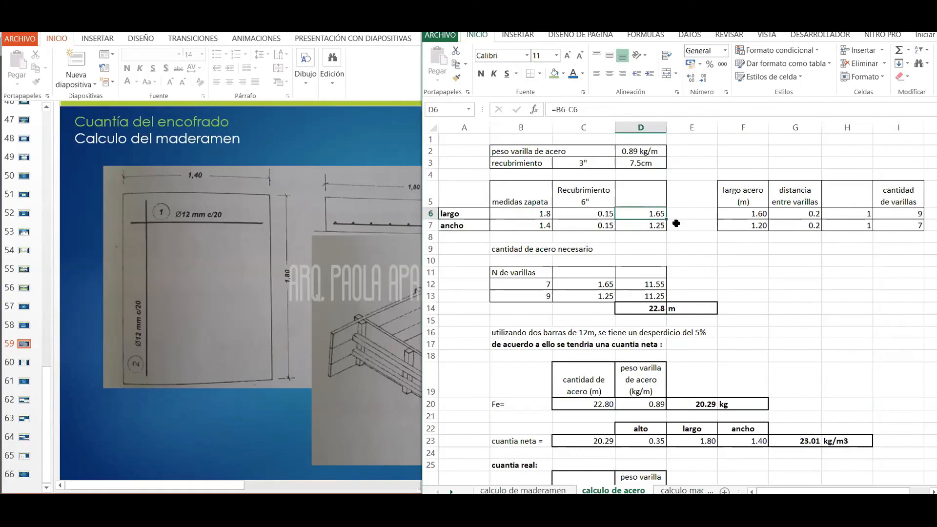
key(Down)
key(Down)
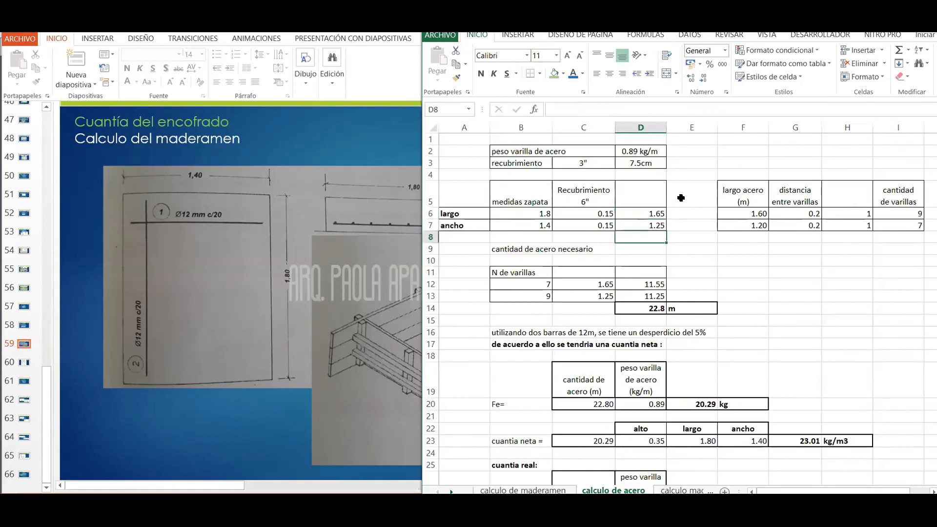
click(647, 226)
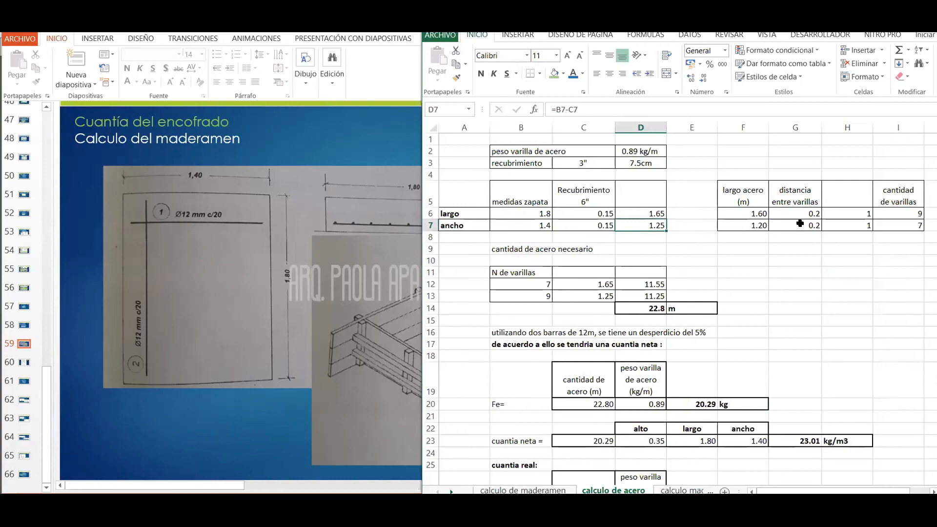
Step: Examine the distancia entre varillas, the largo acero and the cantidad de varillas formula for the largo row
click(800, 223)
click(735, 225)
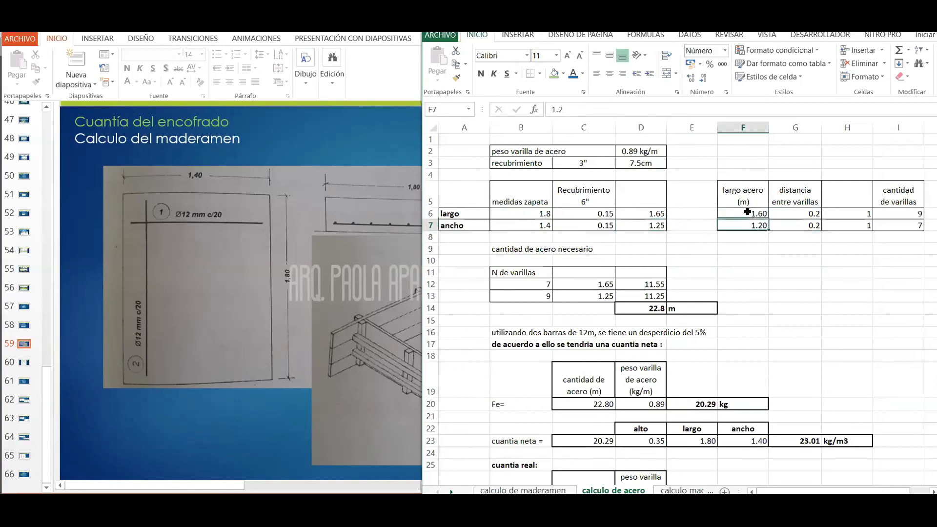
click(881, 215)
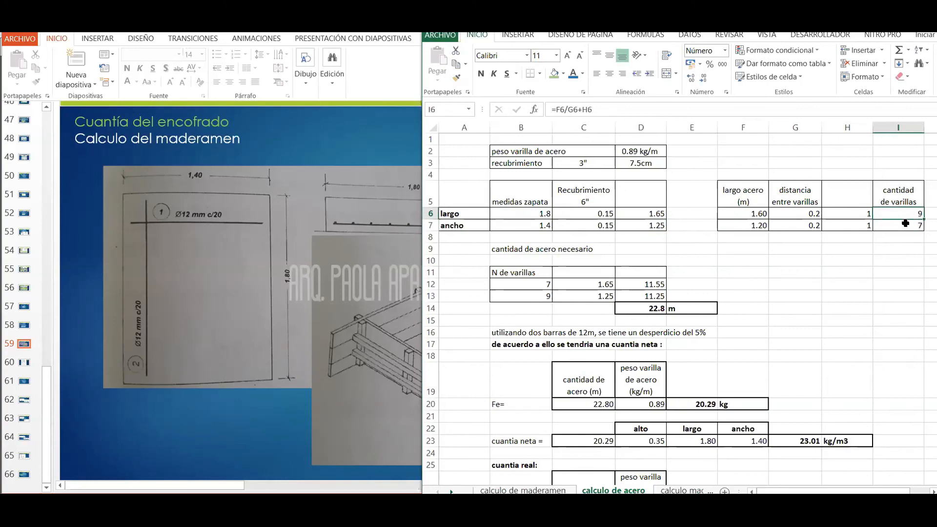
Step: Inspect how the N de varillas are multiplied by the covered largo and ancho lengths and summed into the total steel metres
click(520, 284)
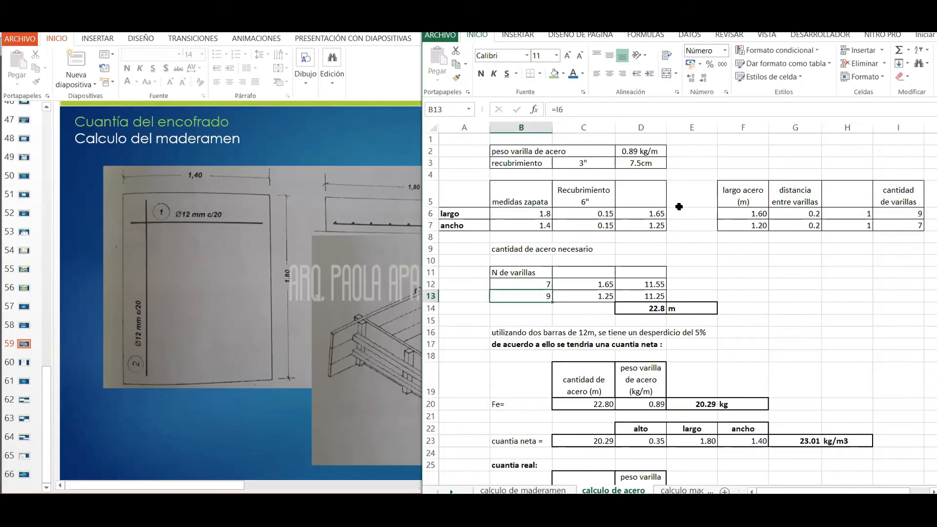
click(641, 213)
click(641, 226)
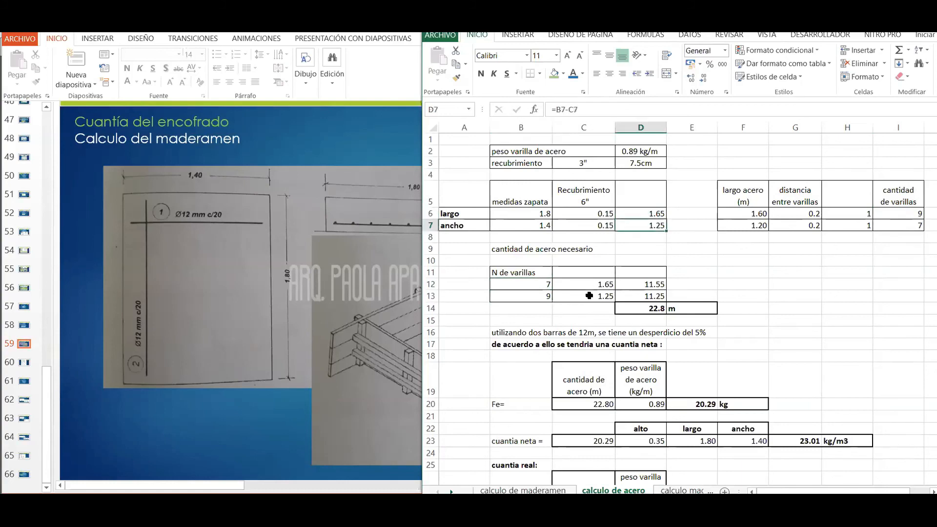
click(592, 288)
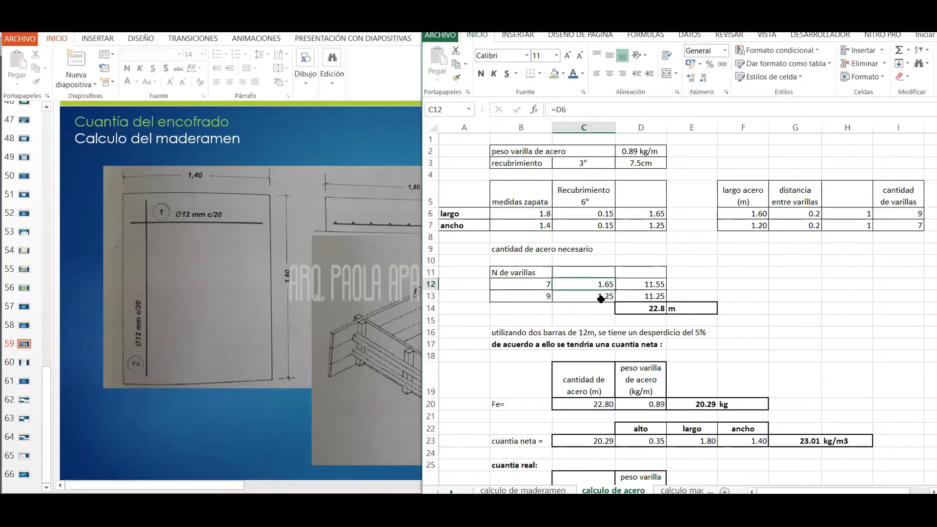
click(660, 283)
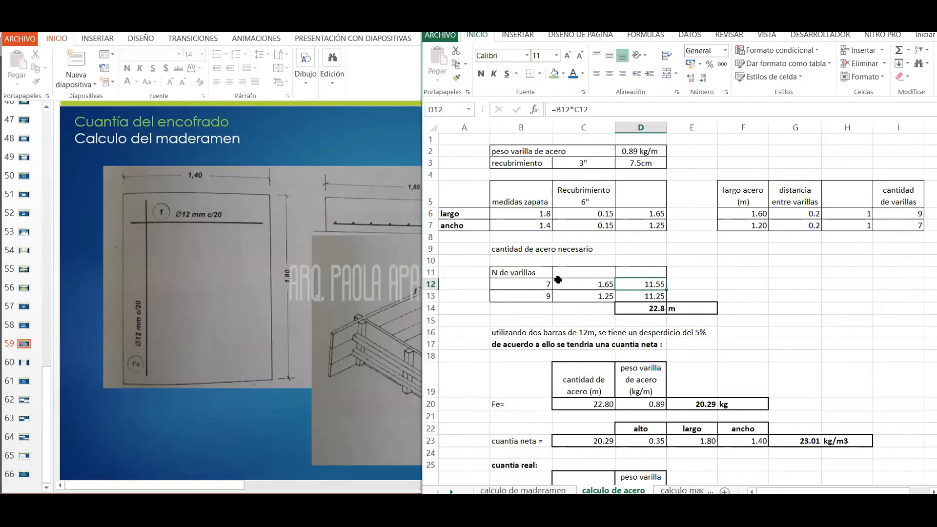
click(648, 296)
click(639, 311)
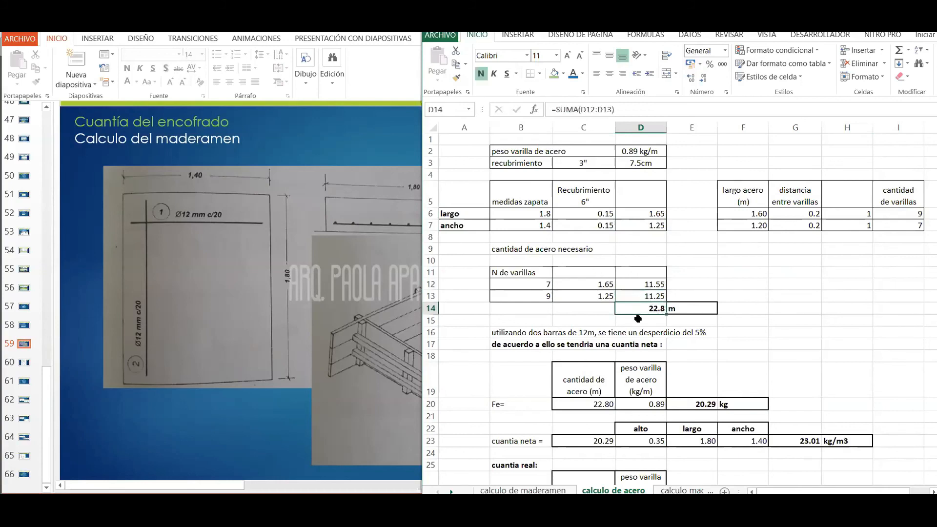
Step: Relate the total steel length to the note on using two 12 m bars with 5% desperdicio
click(687, 306)
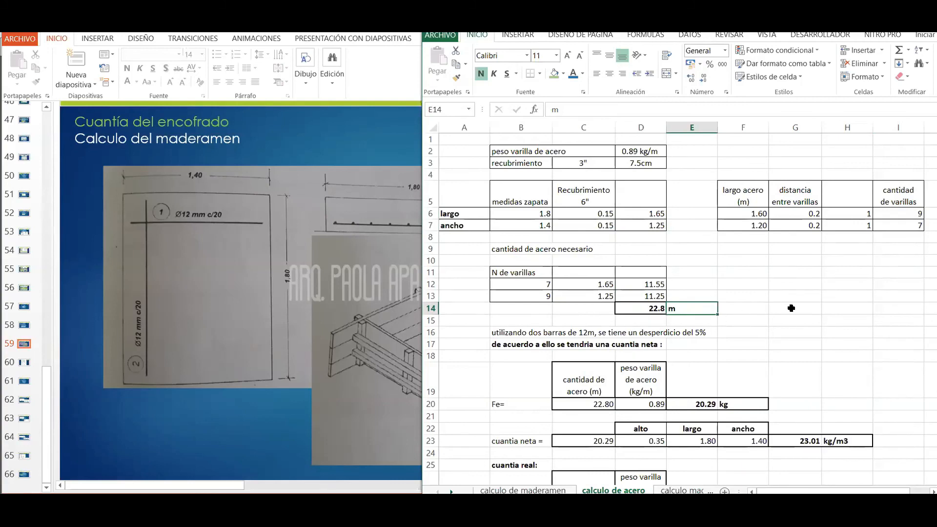
click(644, 307)
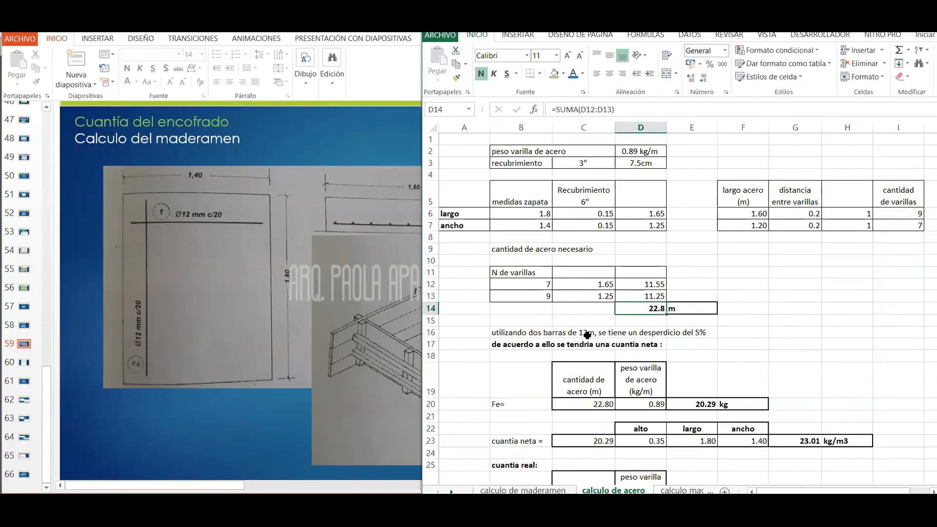
click(500, 335)
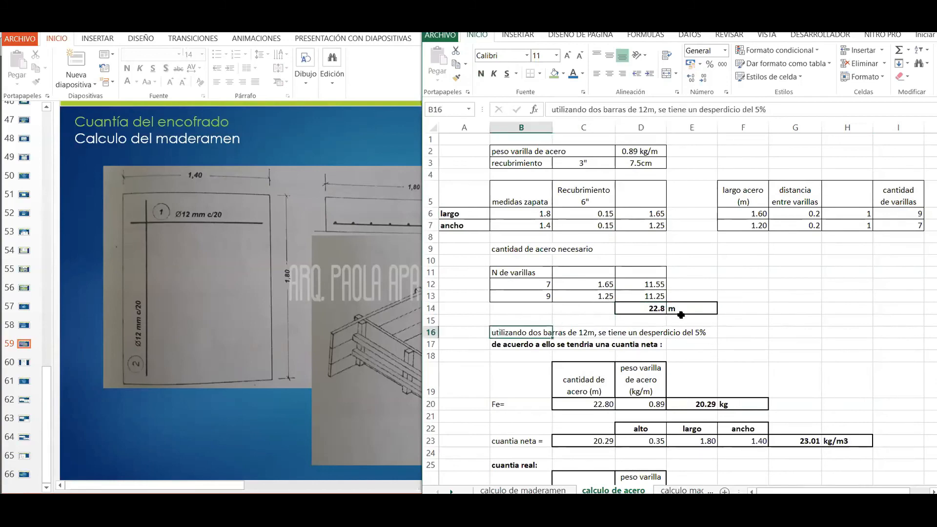
click(704, 331)
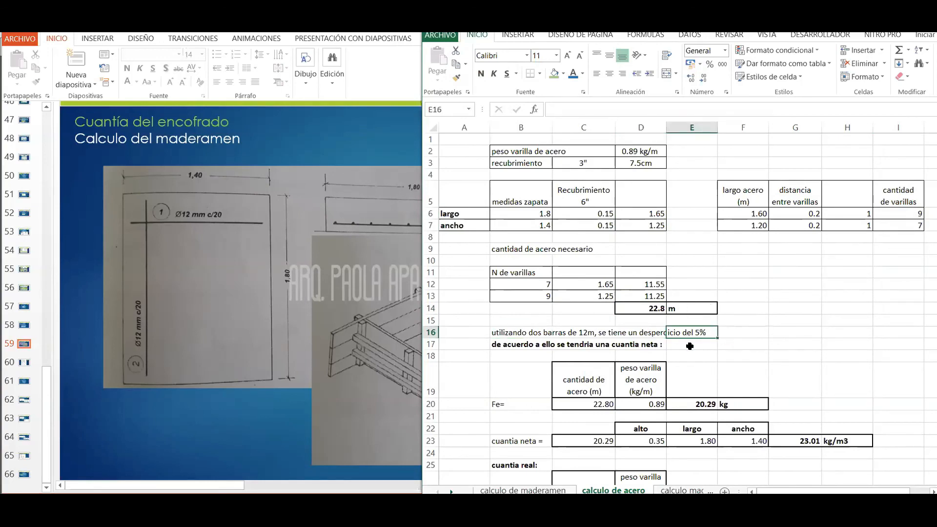
scroll(698, 332, down, 4)
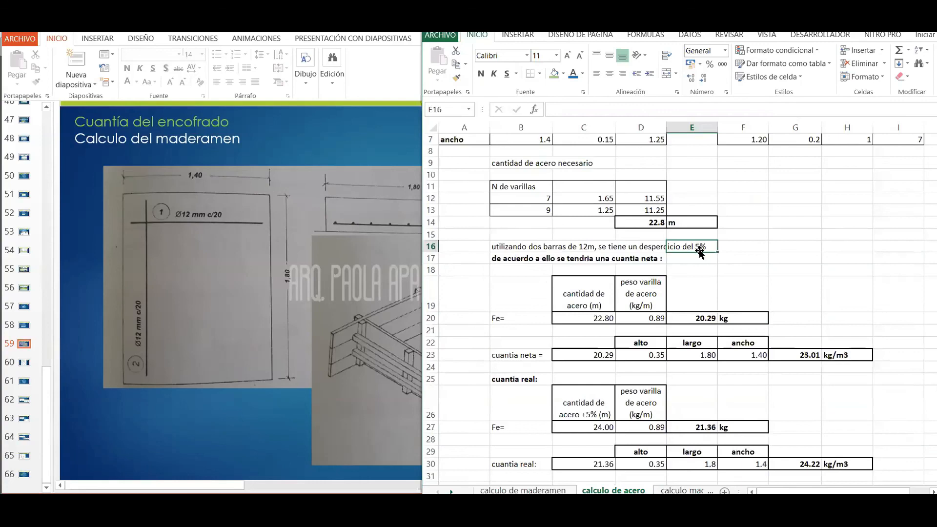
scroll(635, 217, up, 1)
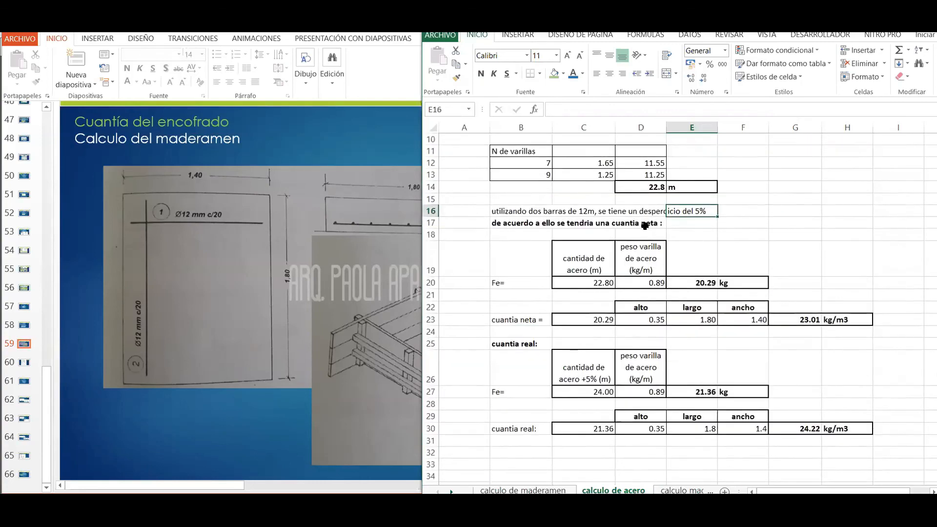
Step: Examine the net Fe row, where the cantidad de acero is multiplied by the peso varilla de acero
click(511, 286)
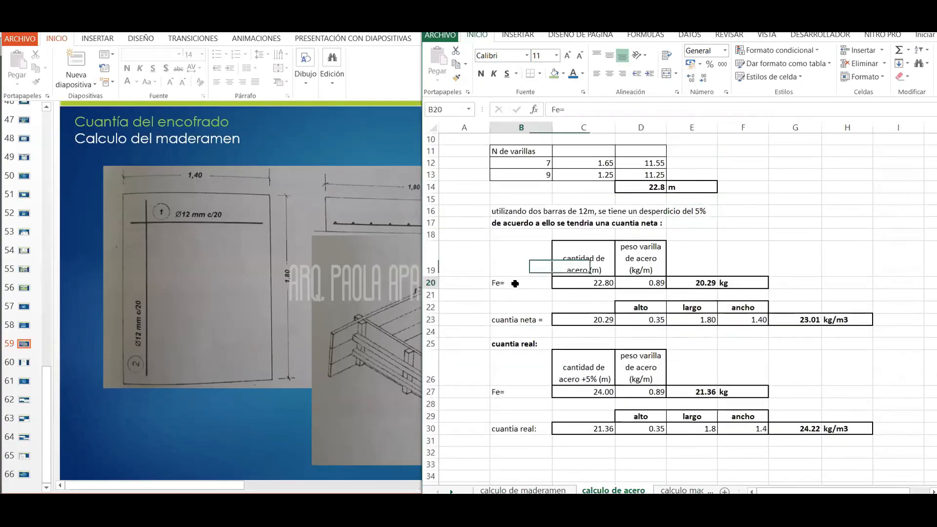
click(565, 283)
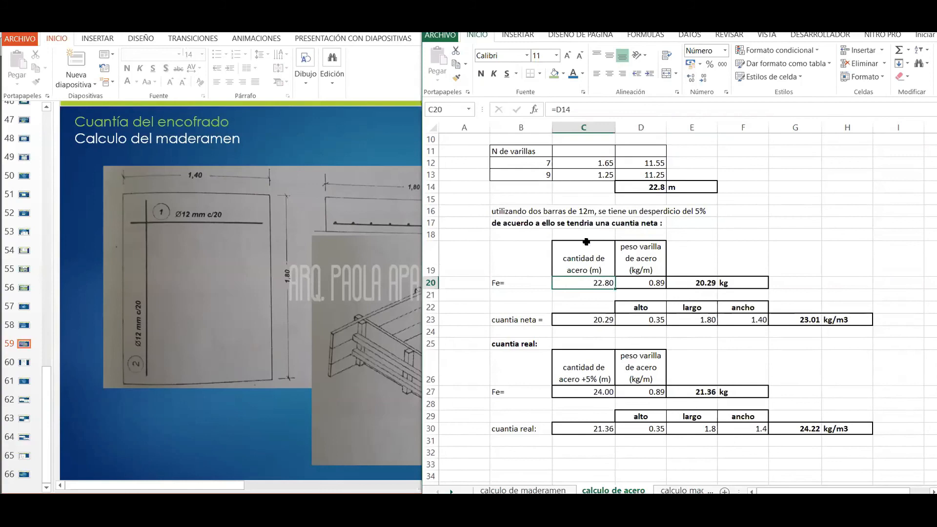
click(642, 283)
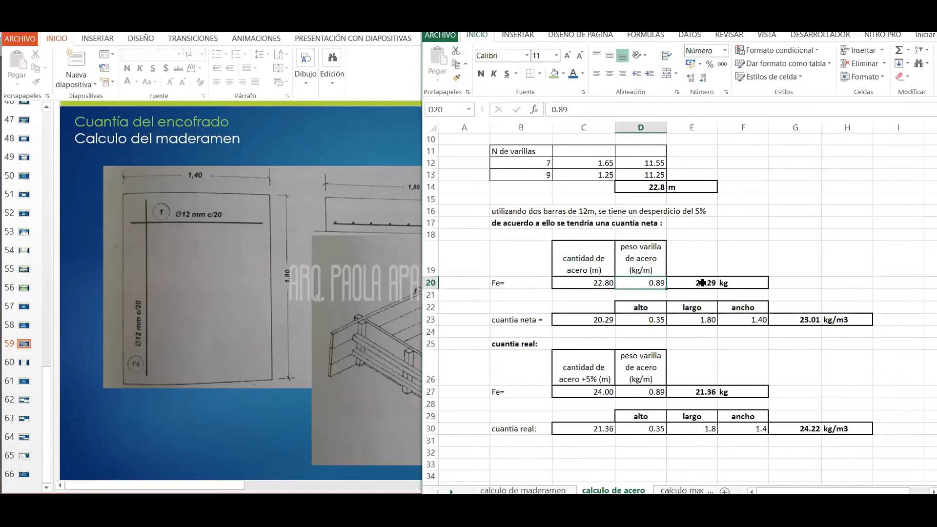
click(703, 283)
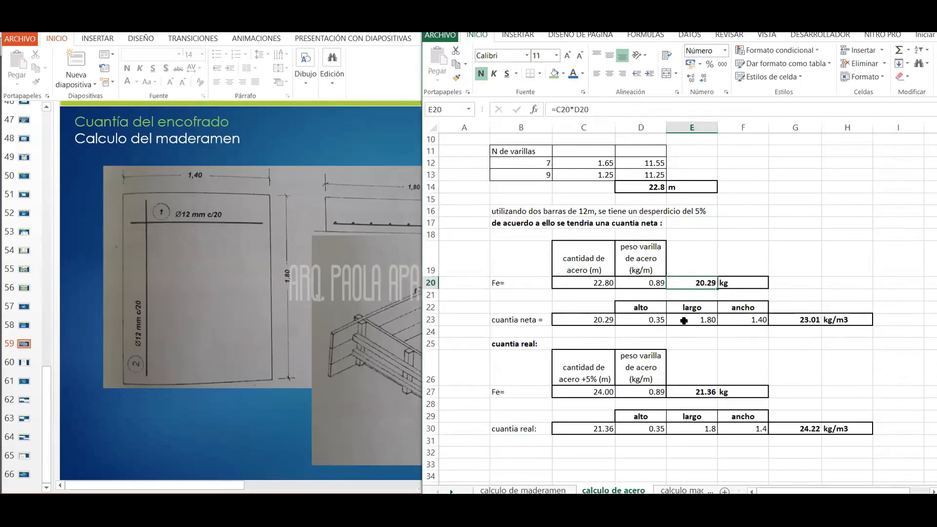
Step: Check the alto, largo and ancho values and the formula for the cuantia neta, leaving the formula unedited
click(641, 321)
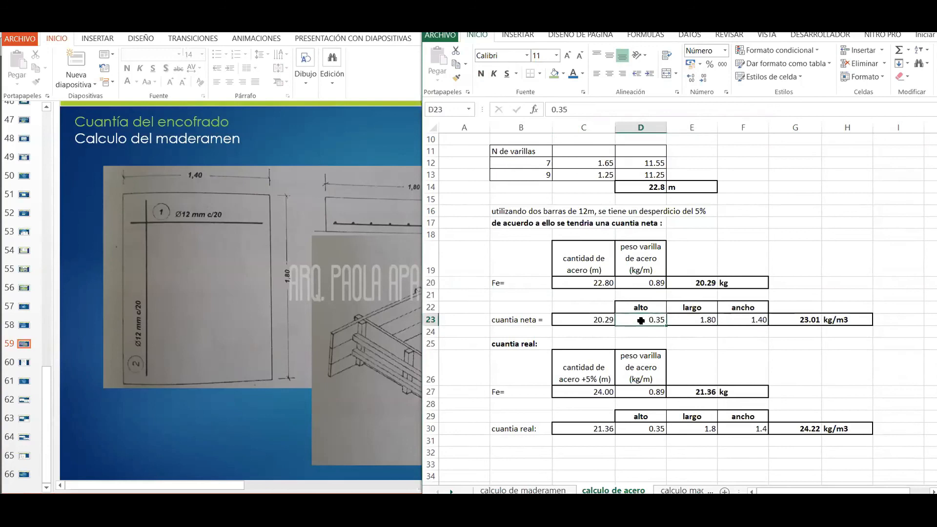
click(698, 319)
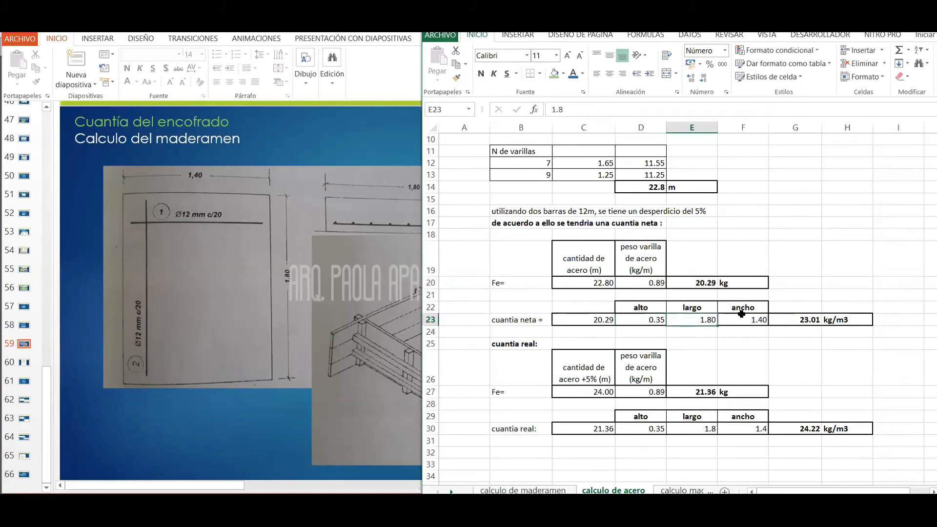
click(742, 314)
click(806, 315)
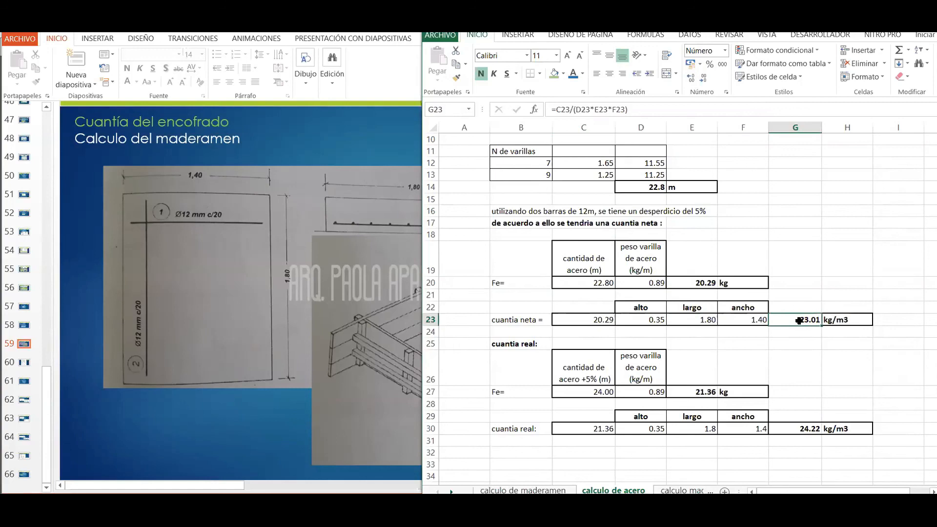
double_click(800, 320)
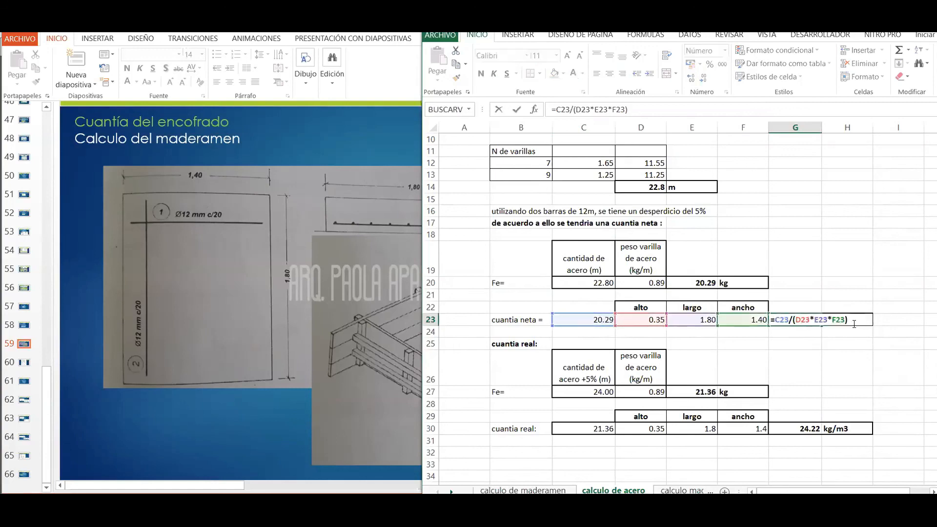
key(Escape)
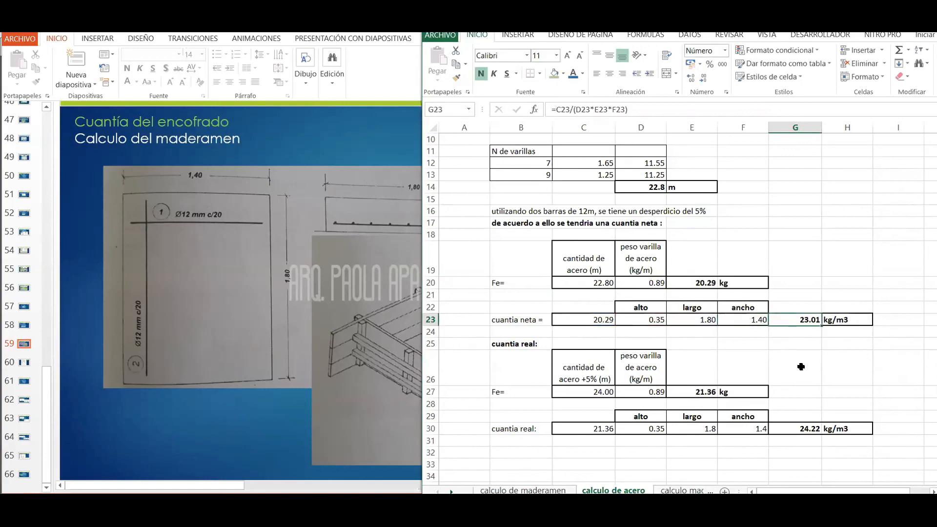
Step: Compare the cantidad de acero +5% under cuantia real with the desperdicio note and the cuantia neta
click(587, 391)
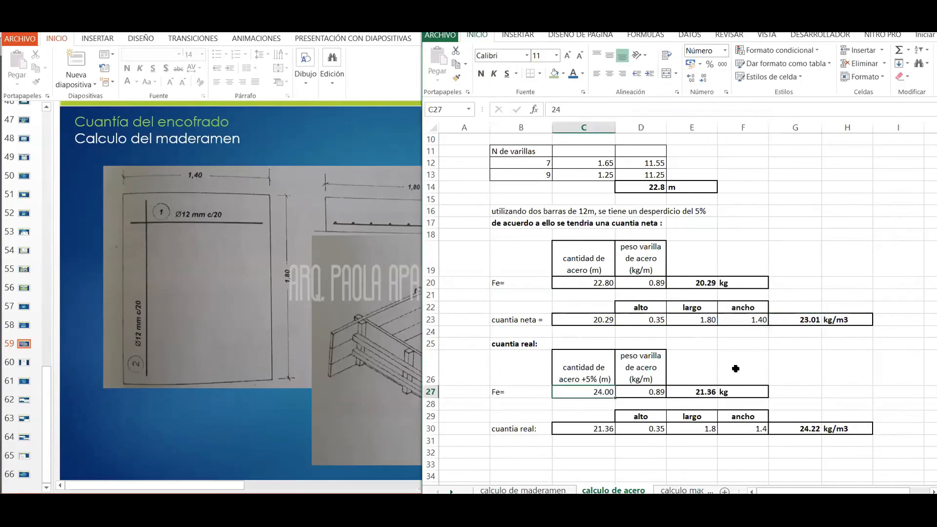
click(700, 213)
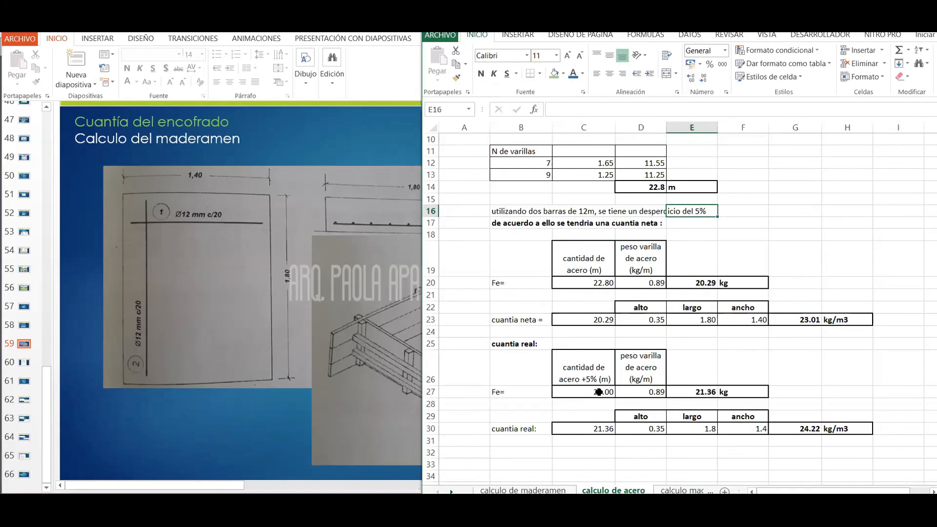
click(601, 392)
click(808, 322)
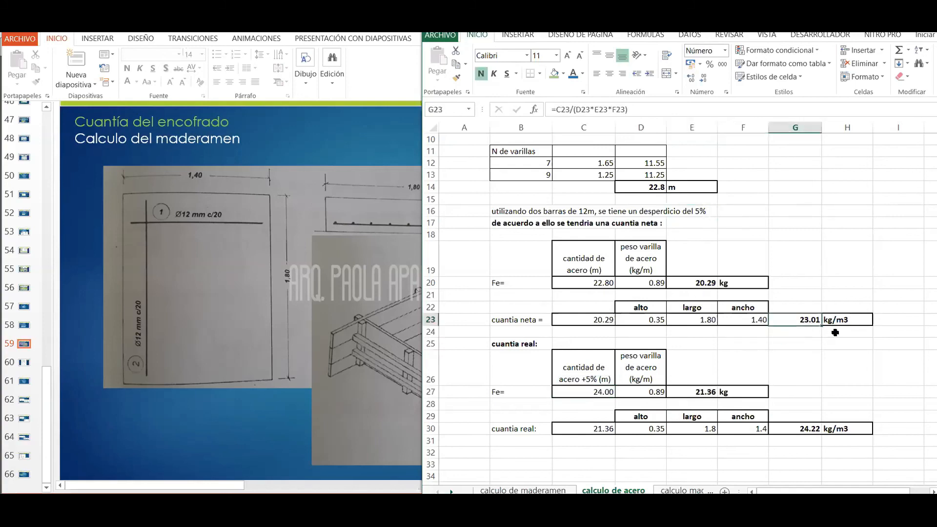
Step: Examine the Fe weight under cuantia real, from the cantidad de acero +5% and the peso varilla de acero
click(567, 391)
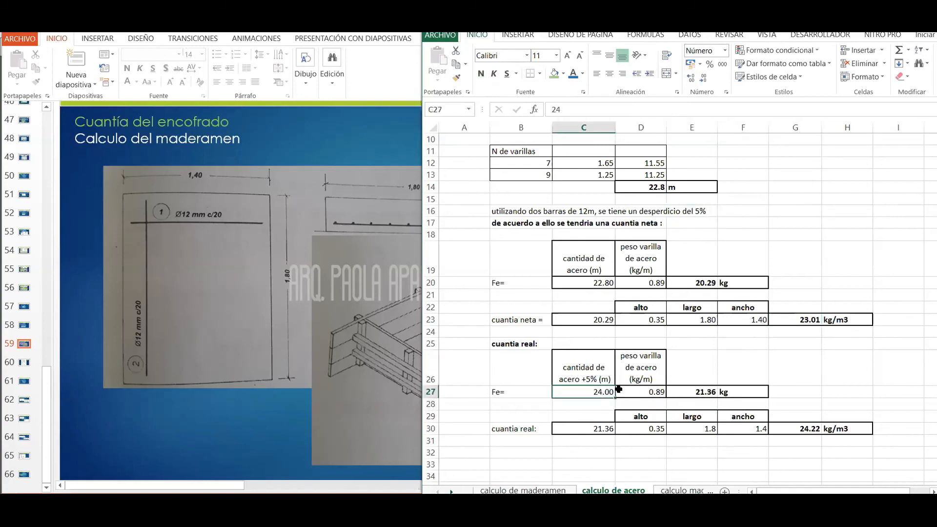
click(657, 393)
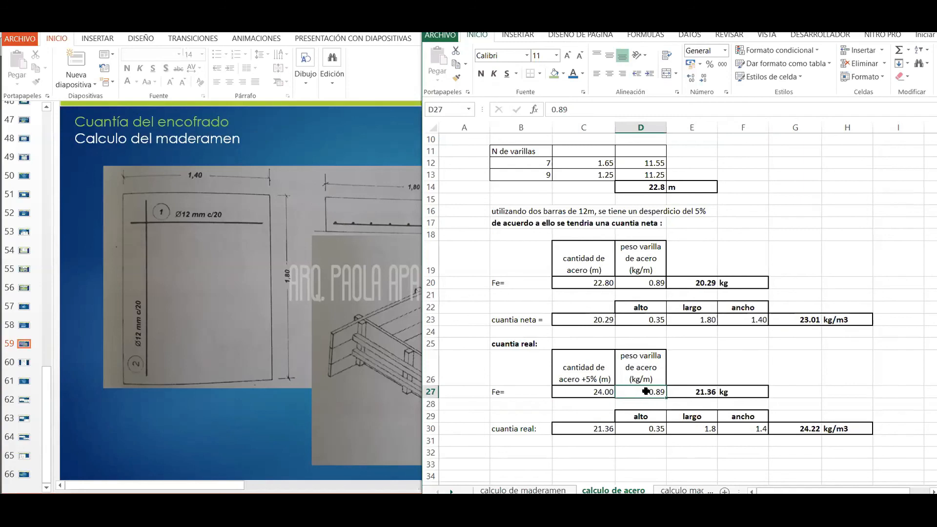
click(697, 390)
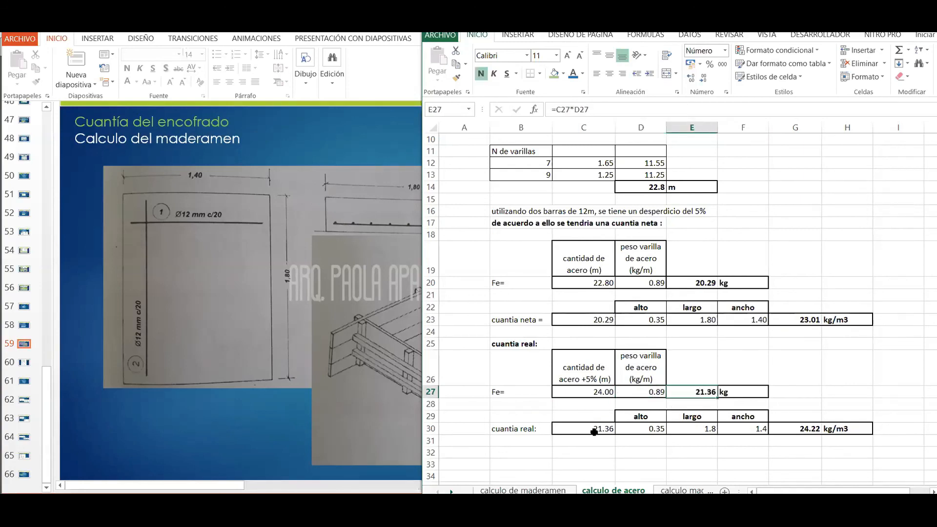
Step: Inspect the cuantia real row's weight, alto and largo values and its kg/m3 formula
click(612, 429)
click(659, 427)
click(713, 429)
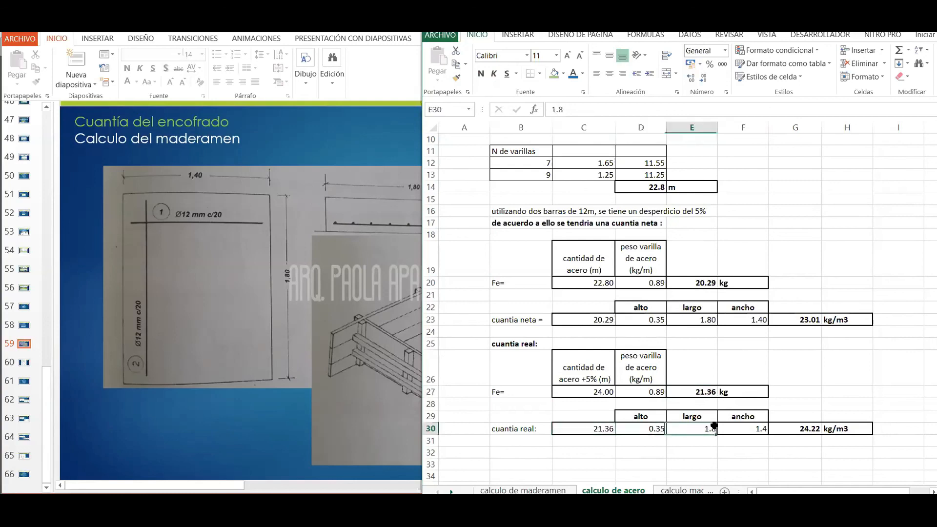
click(609, 429)
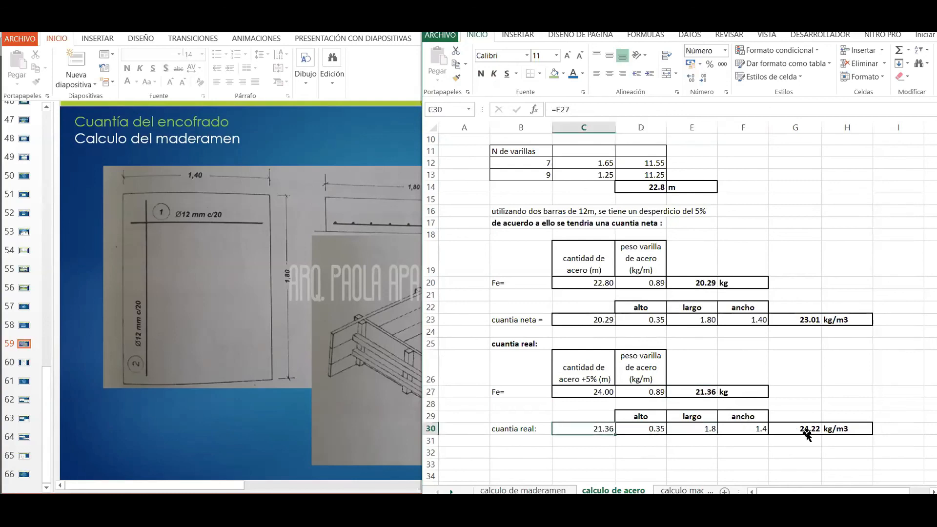
click(813, 435)
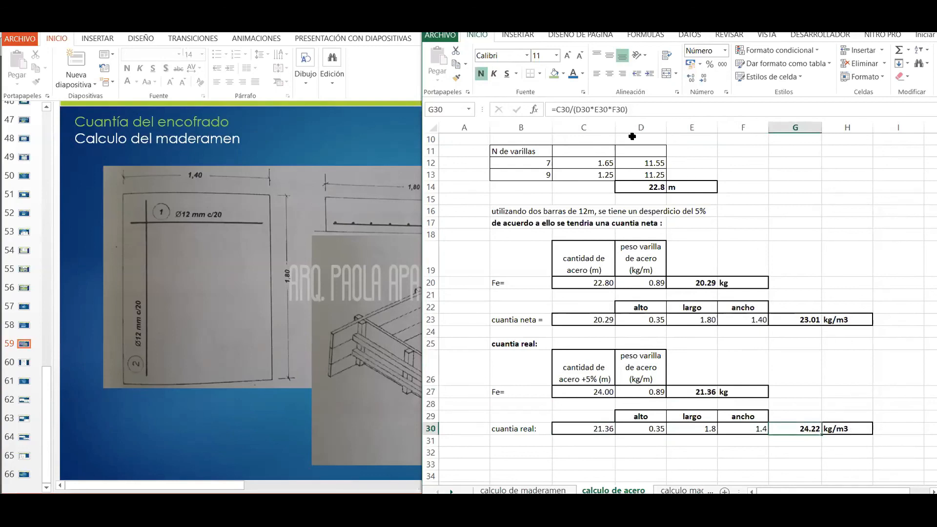
Step: Review the whole calculo de acero sheet, from the peso varilla de acero to the cuantia real
scroll(807, 397, up, 2)
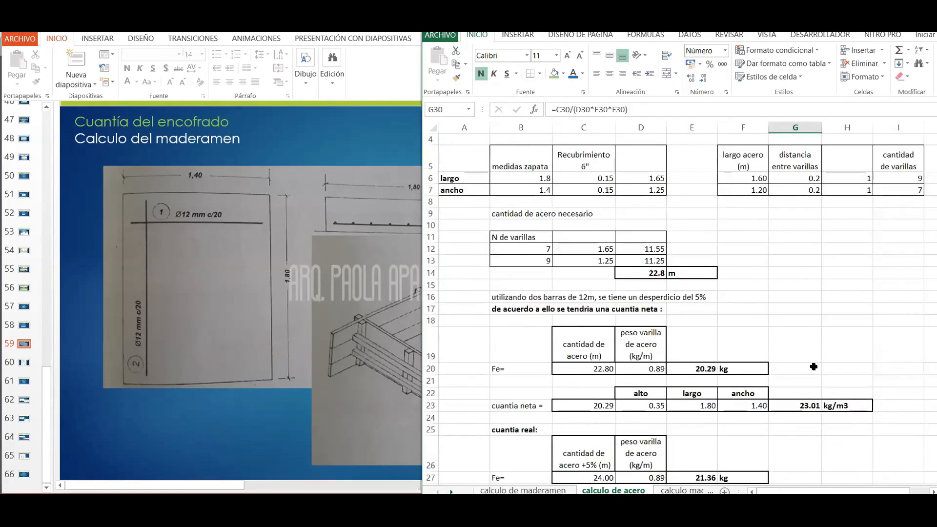
scroll(814, 367, down, 5)
scroll(807, 388, up, 2)
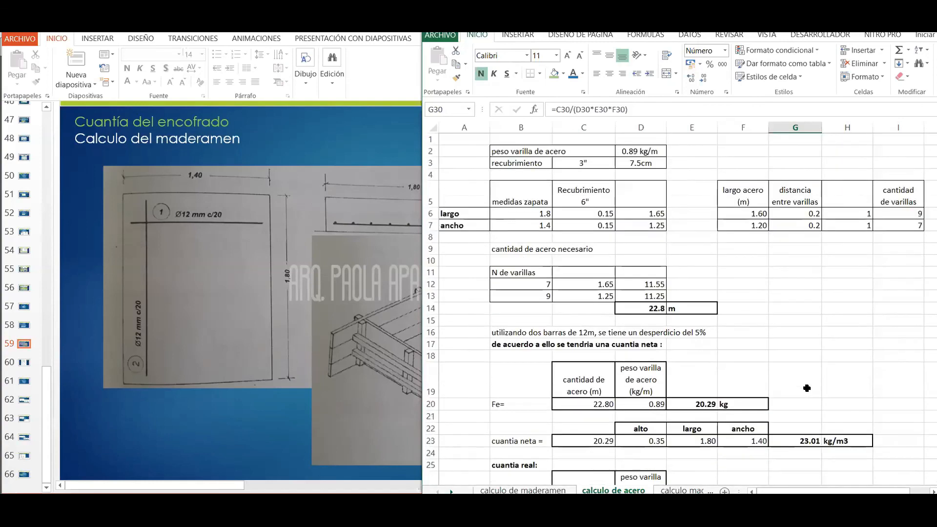
scroll(720, 360, down, 5)
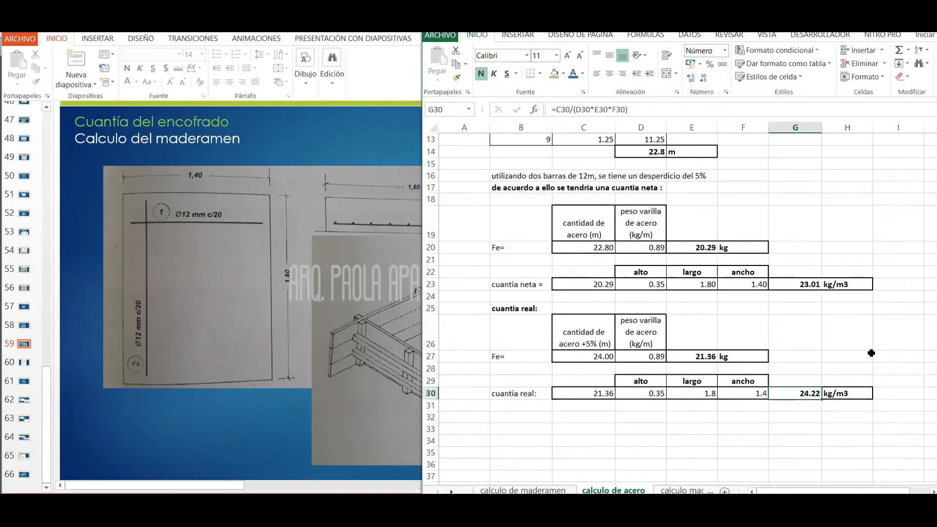
scroll(869, 352, up, 2)
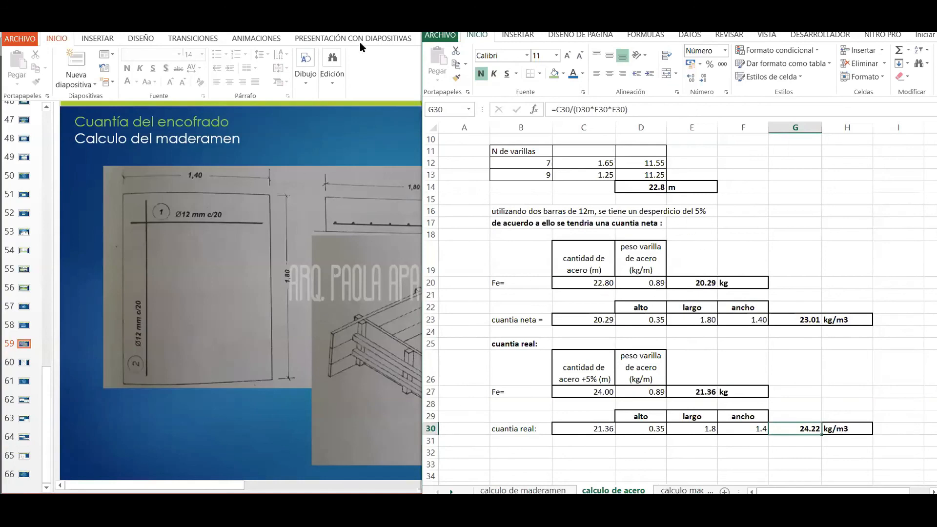
Step: Open the calculo machihembre sheet and look over its sections, from the 4" and 3" widths to the volumen de base
click(386, 74)
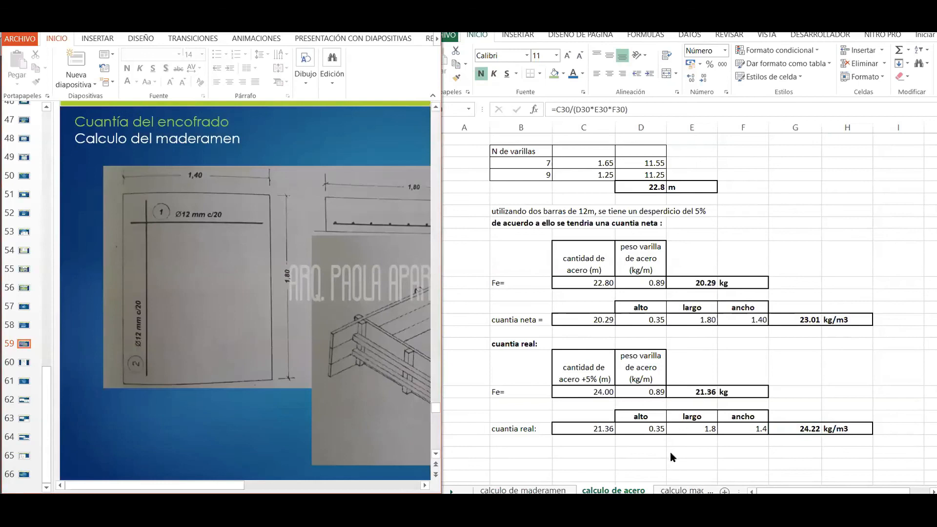
click(693, 491)
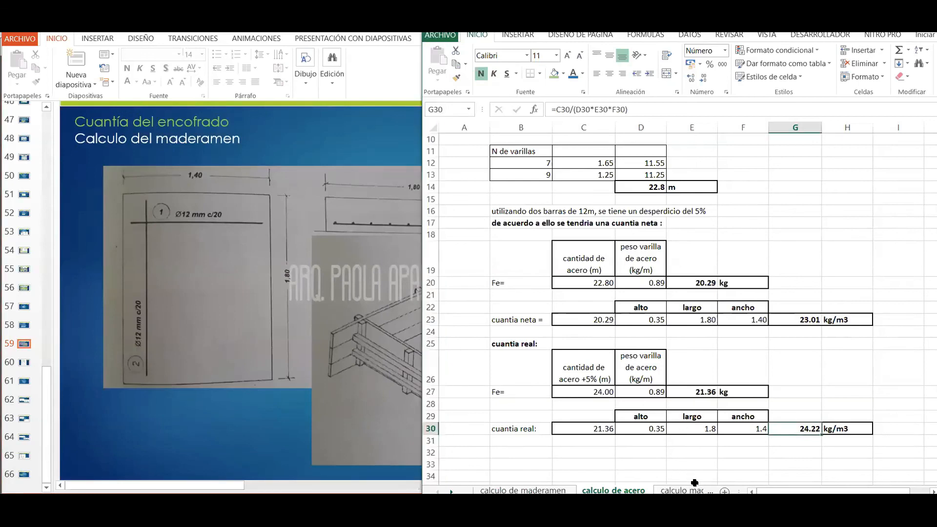
key(ctrl+Page_Down)
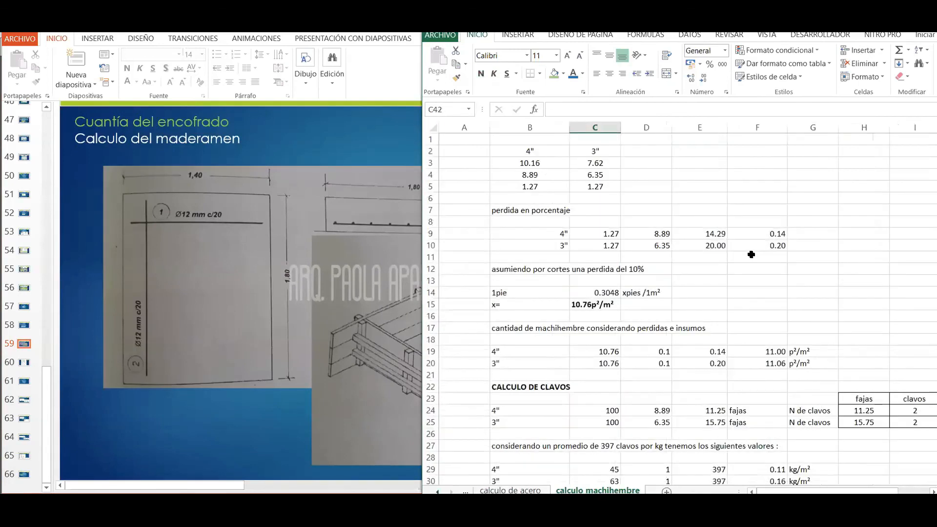
scroll(764, 279, down, 6)
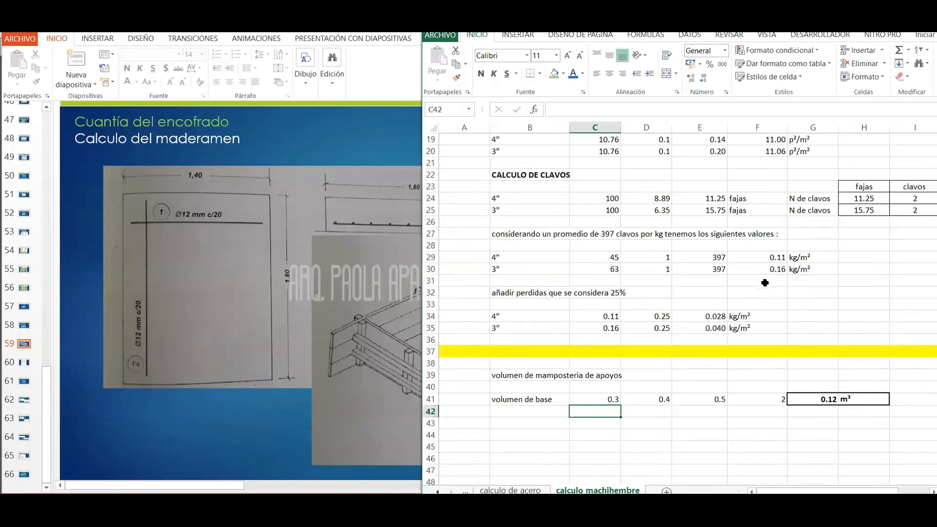
scroll(774, 288, up, 6)
click(525, 162)
click(550, 224)
click(538, 178)
Step: Show slide 65 of the presentation, the Pisos y pavimentos plan with the hatched 1 m2 area
click(22, 370)
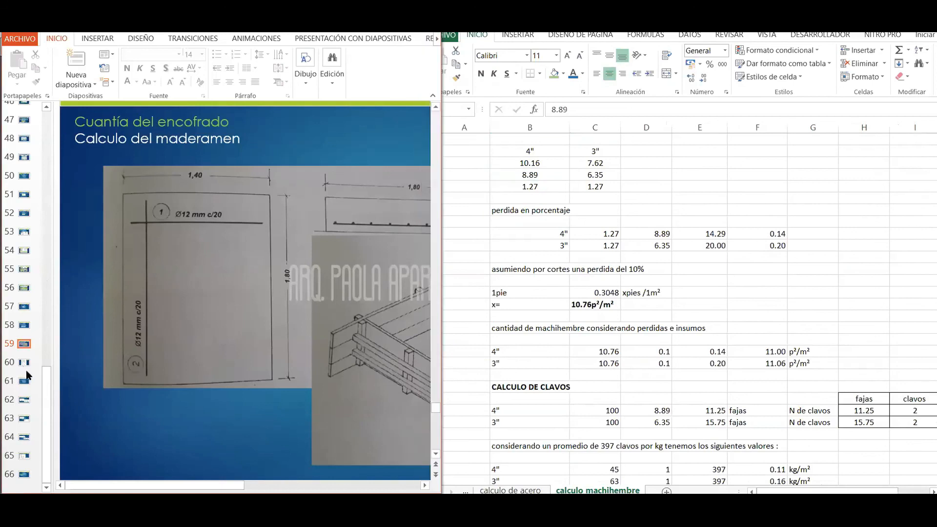
click(23, 400)
click(22, 418)
click(23, 438)
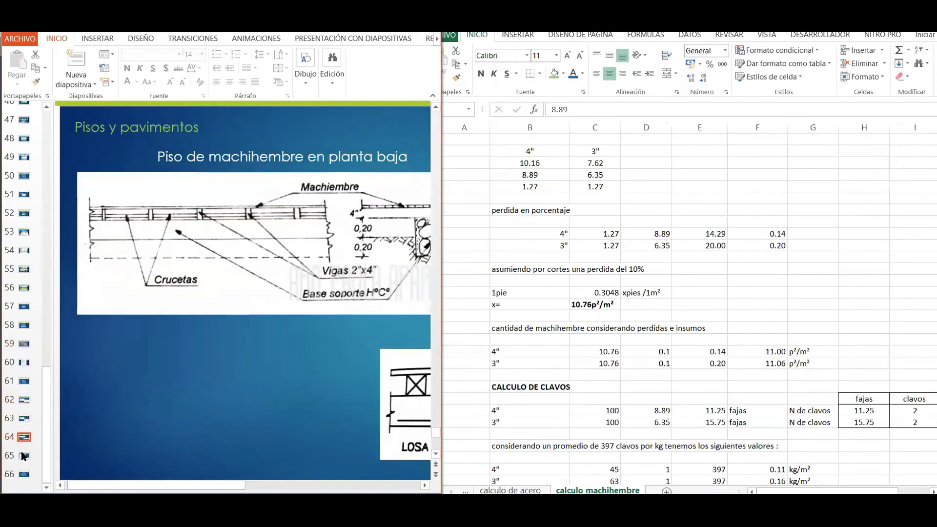
click(23, 456)
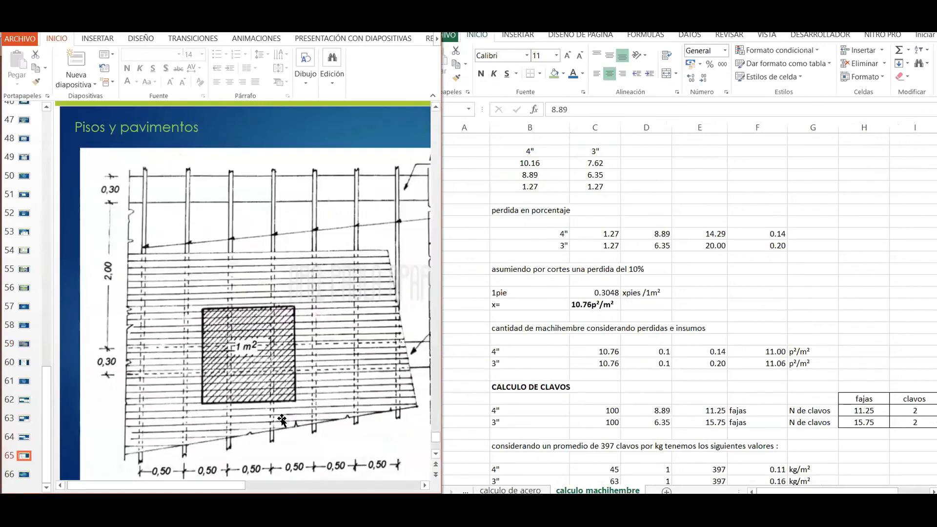
Step: Examine the whole Pisos y pavimentos plan with its ancho nominal table, and the preceding piso de machihembre sections
click(347, 139)
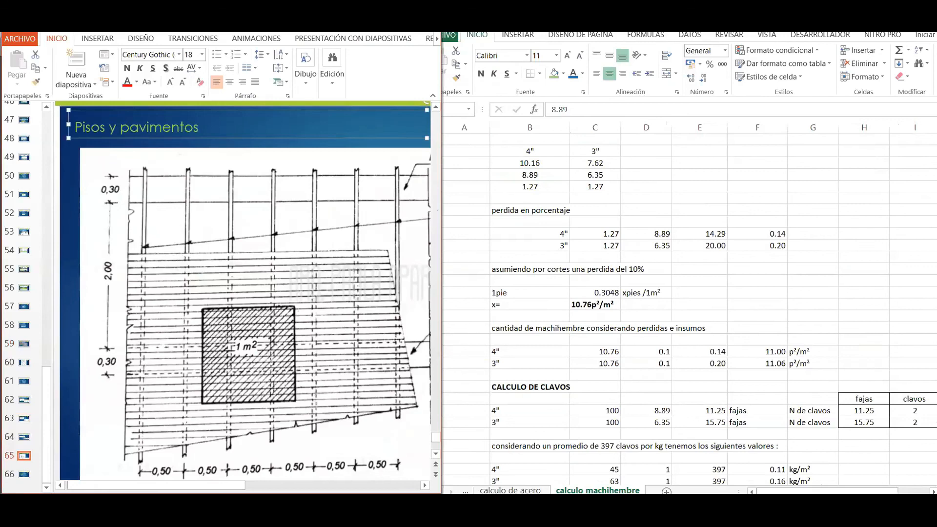
scroll(243, 293, down, 3)
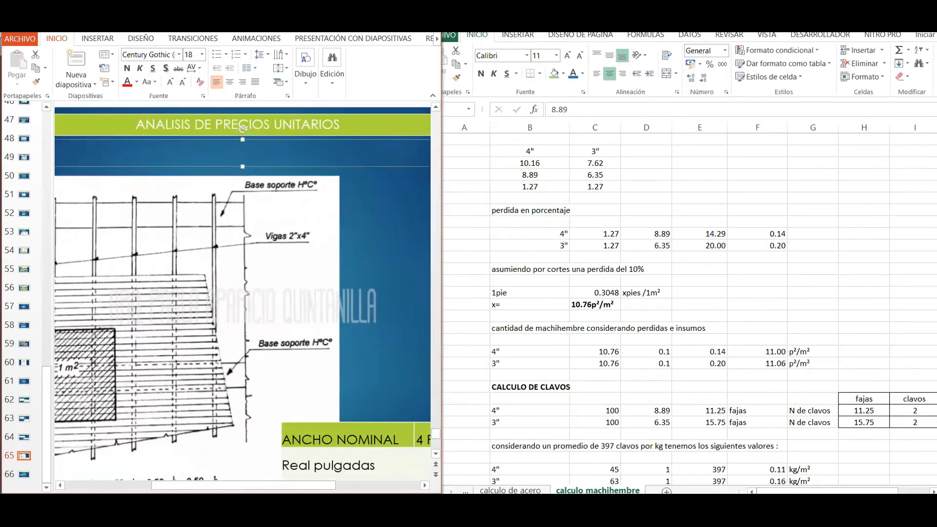
scroll(379, 405, down, 2)
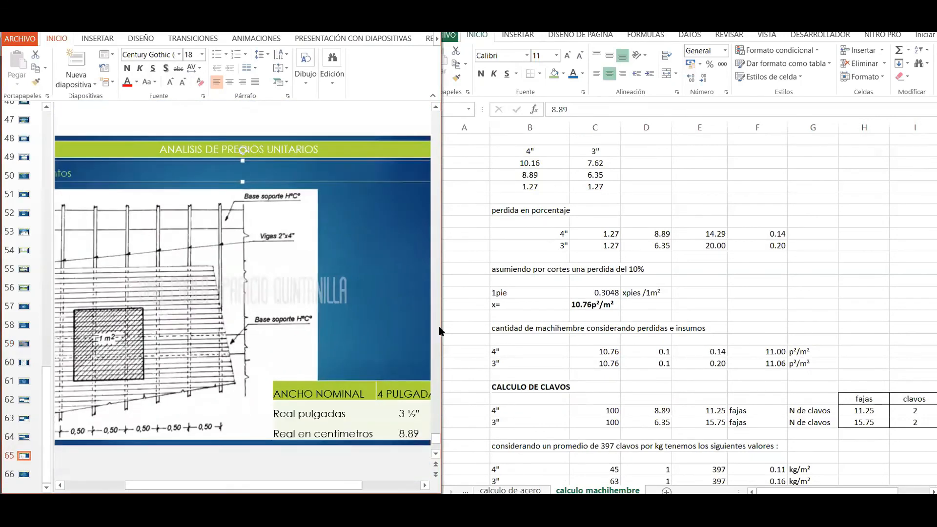
scroll(347, 364, down, 4)
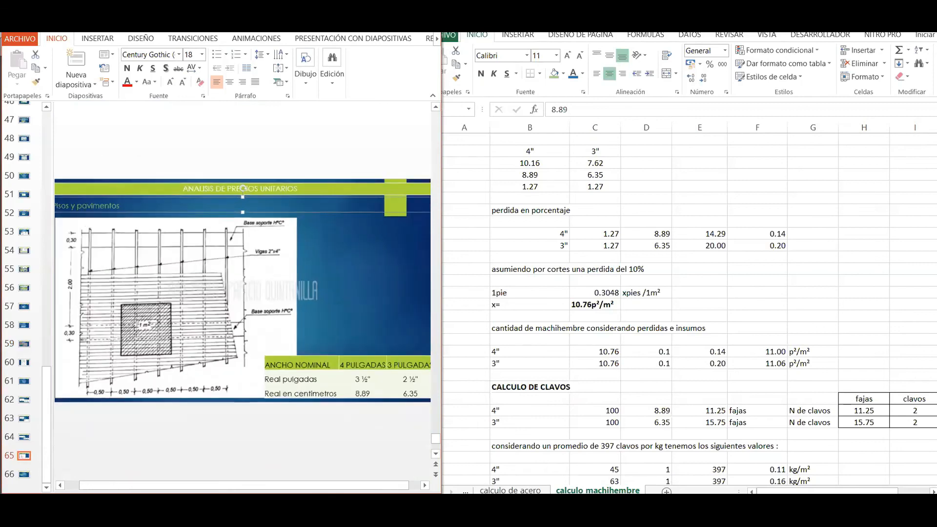
scroll(347, 364, up, 1)
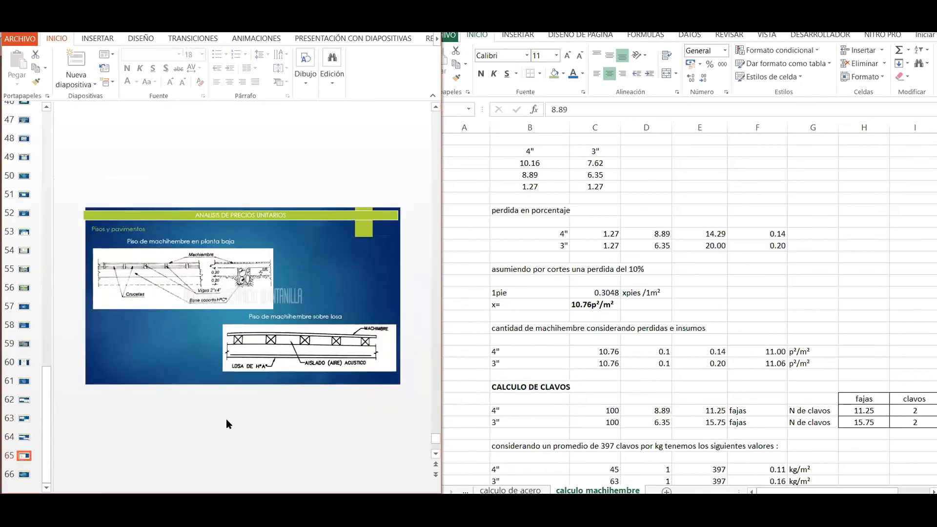
scroll(226, 419, down, 1)
scroll(388, 367, up, 2)
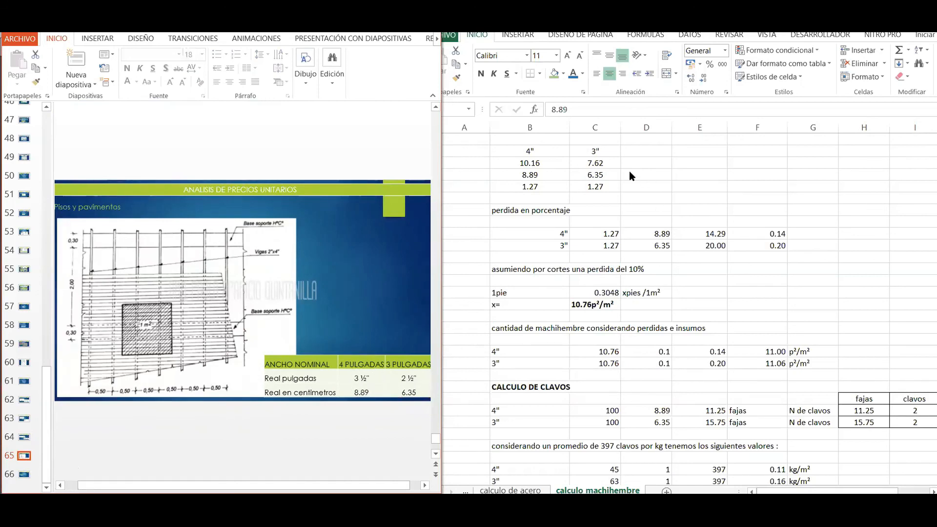
Step: Compare the nominal and real widths of the 4" and 3" boards in Excel and inspect the formula for their difference
click(530, 174)
drag(541, 159, 544, 184)
click(593, 175)
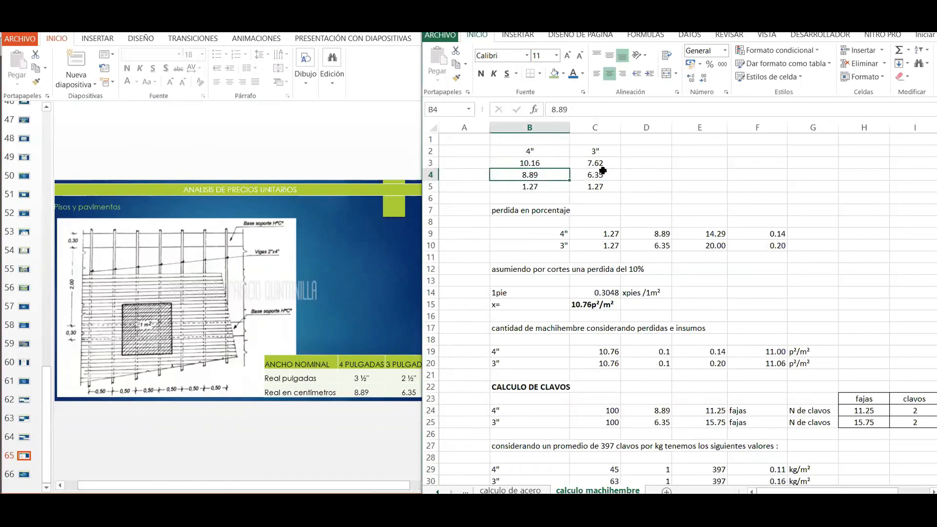
click(543, 189)
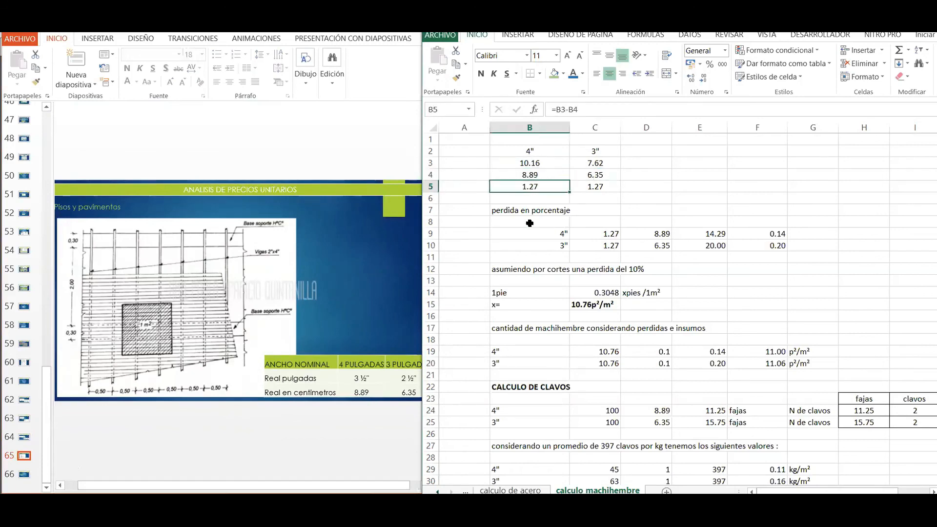
Step: Trace the perdida en porcentaje inputs for the 4" and 3" boards back to the width differences and real widths above
click(561, 234)
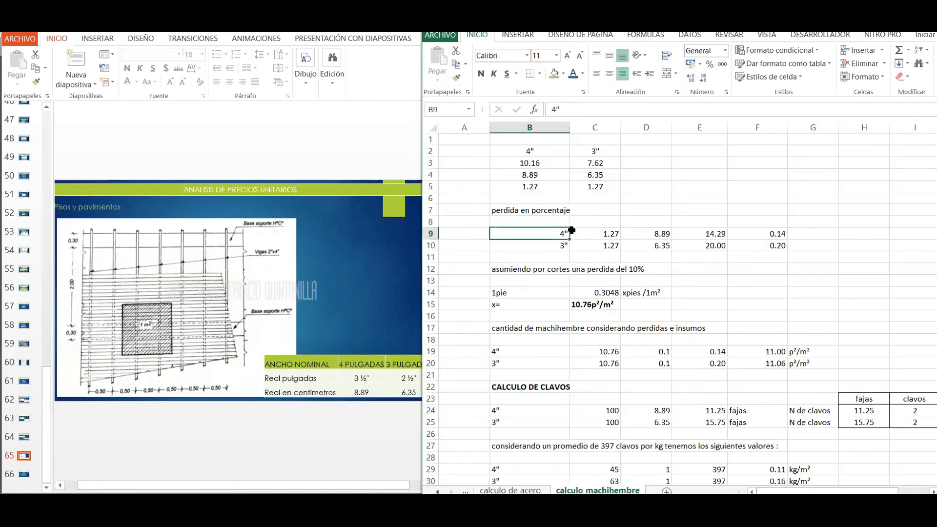
click(541, 243)
click(605, 234)
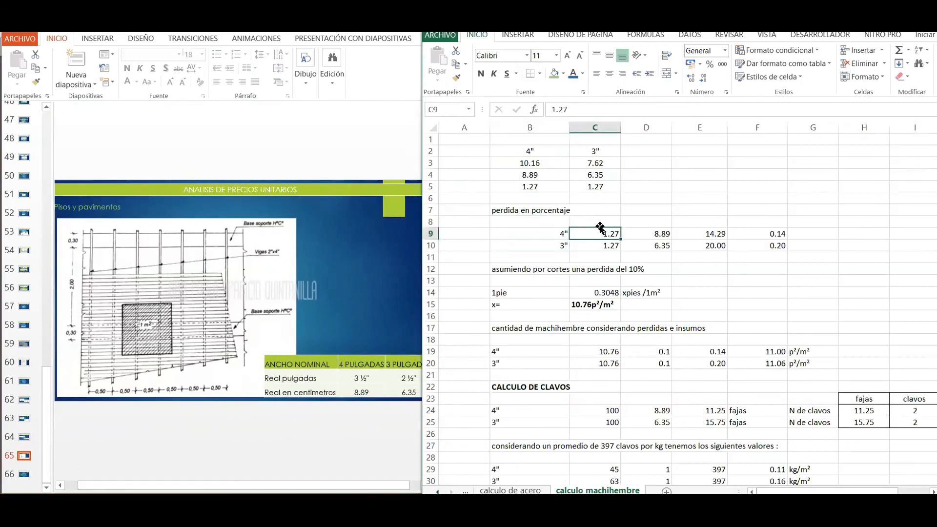
click(542, 186)
click(600, 187)
click(601, 235)
click(597, 246)
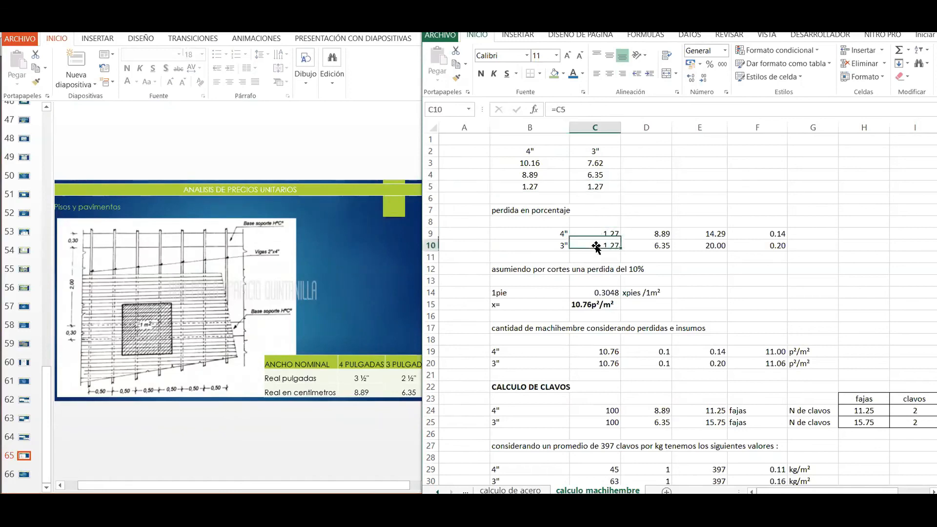
click(651, 239)
click(541, 174)
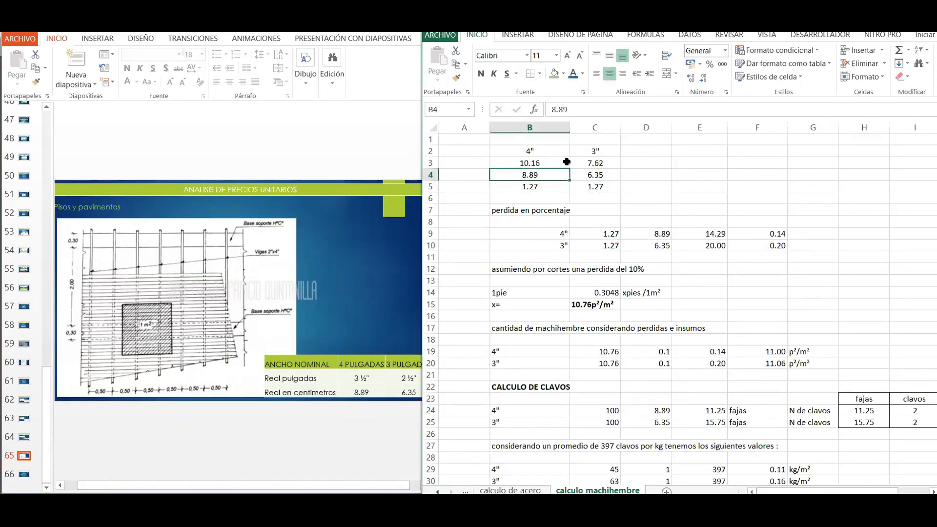
click(654, 259)
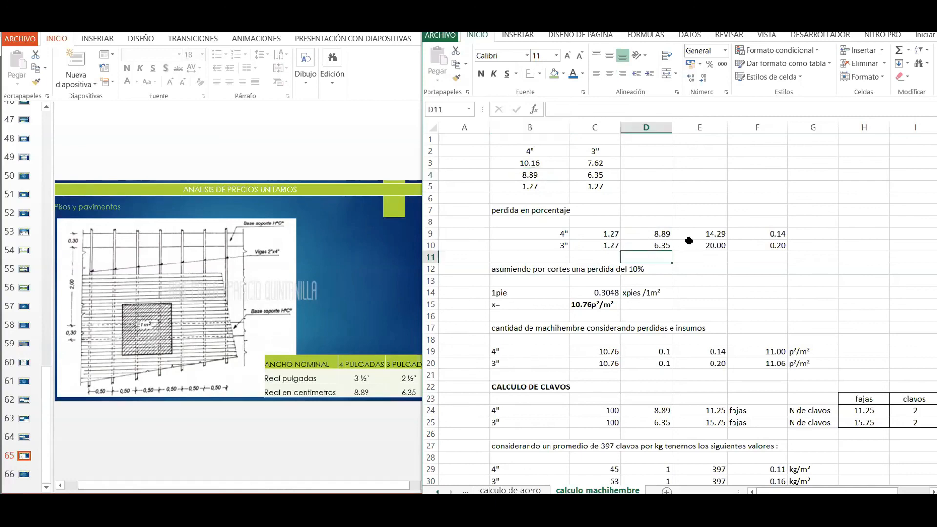
Step: Inspect the percentage loss formulas for the 4" and 3" boards under perdida en porcentaje
click(701, 230)
double_click(716, 232)
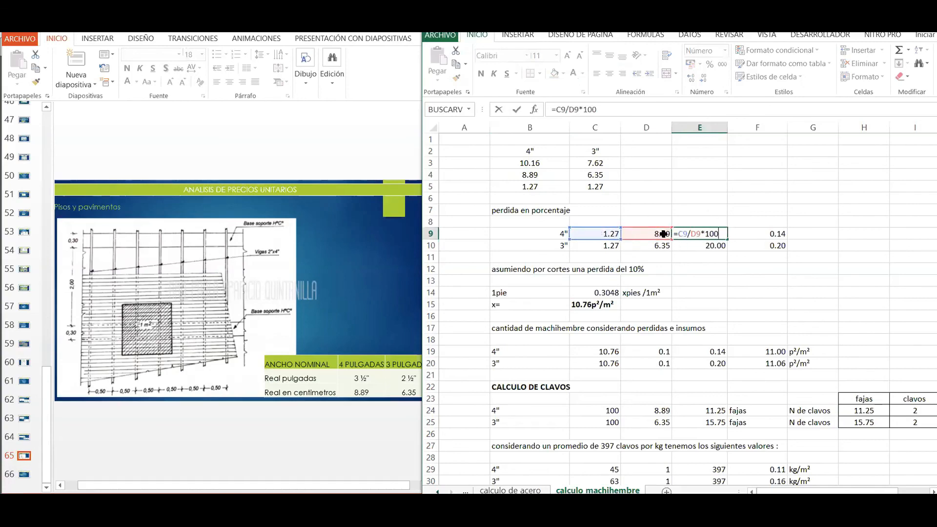
key(ctrl+Return)
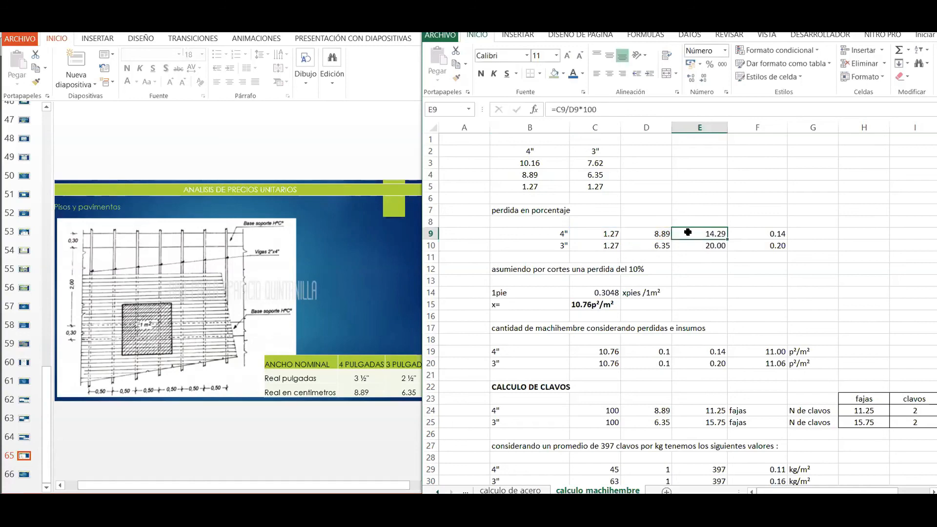
click(690, 246)
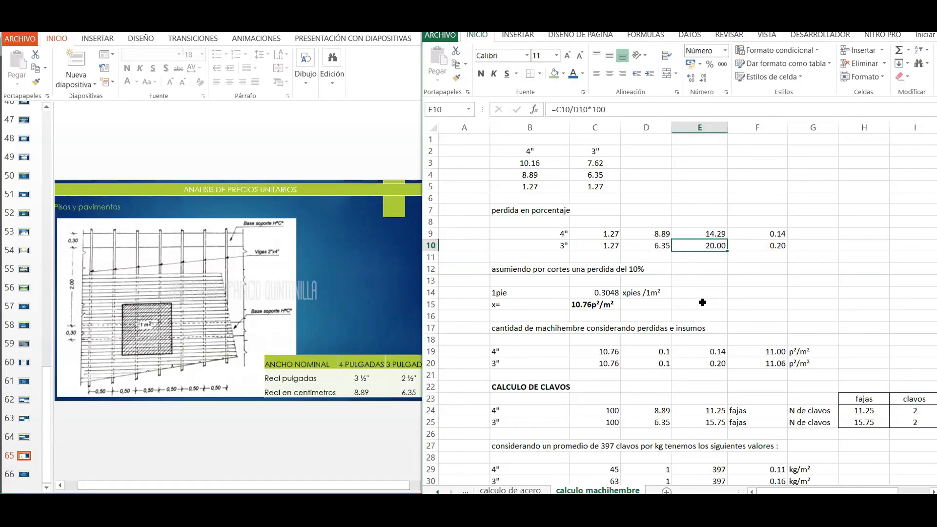
Step: Review the 10% cutting loss assumption and the 1pie conversion to p²/m² beneath it
click(526, 251)
click(556, 269)
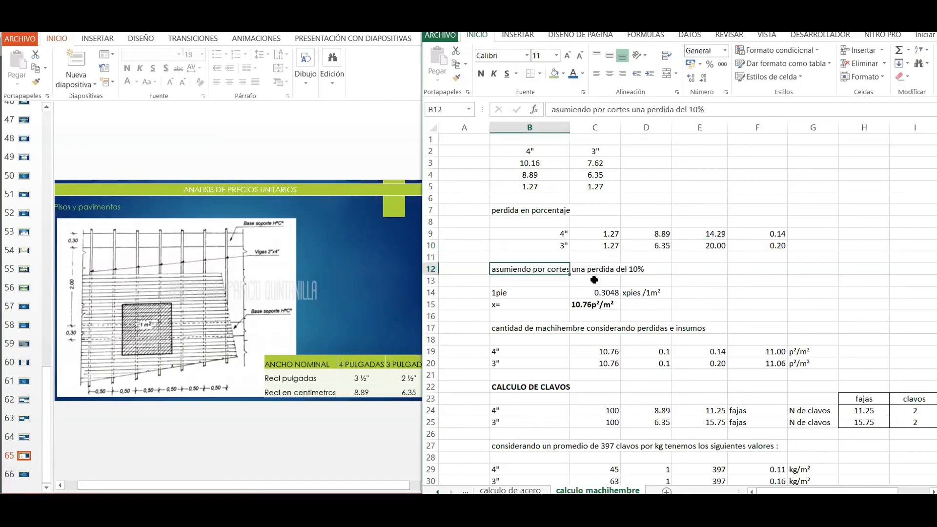
click(643, 268)
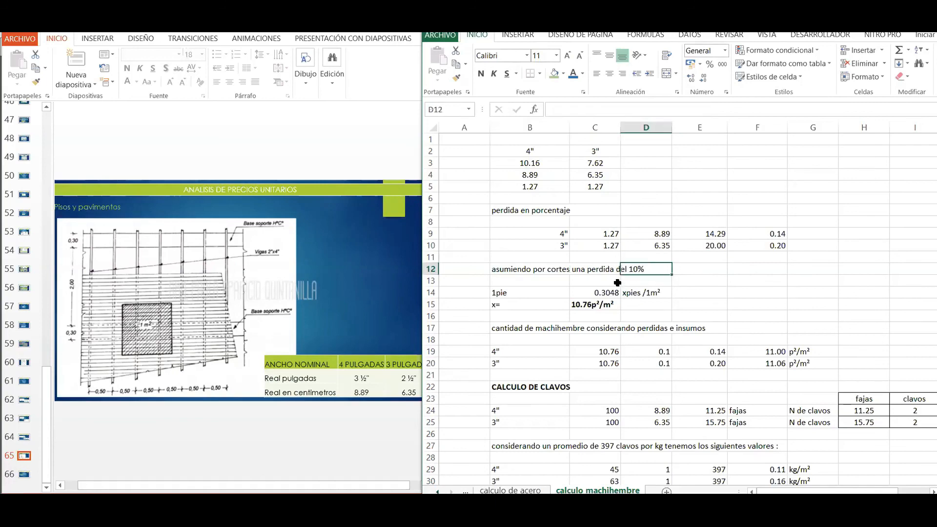
click(583, 300)
key(ctrl+n)
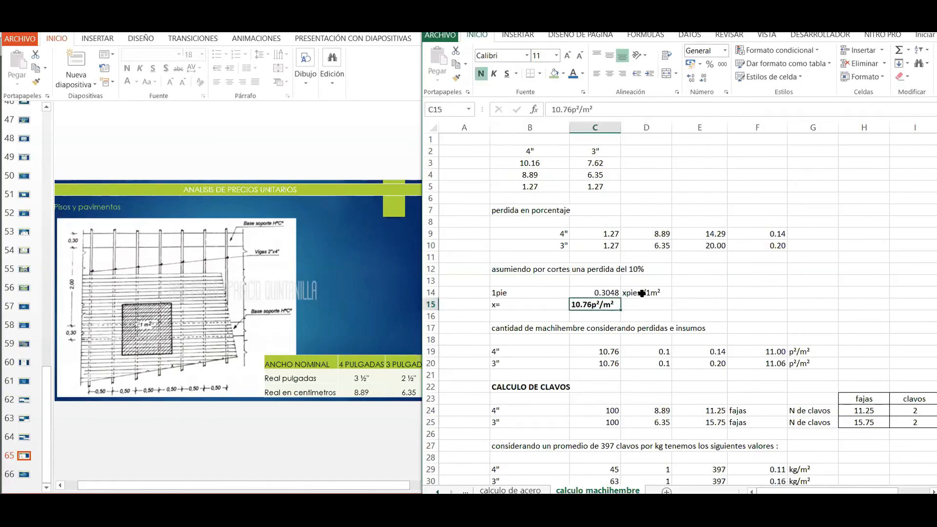
click(540, 297)
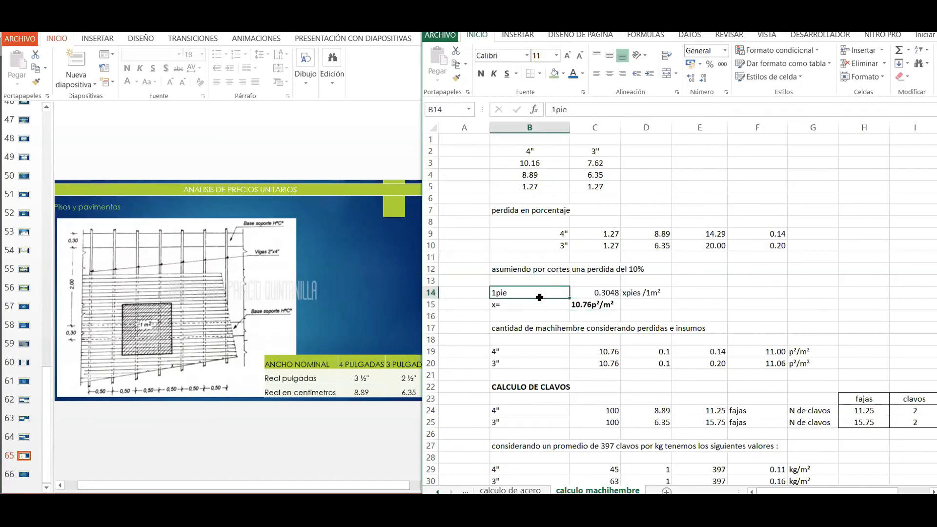
click(611, 292)
click(584, 302)
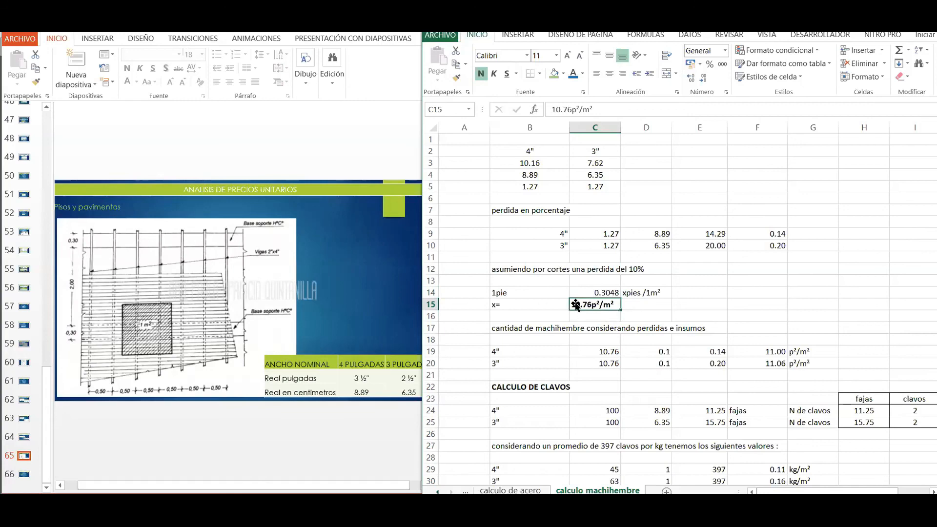
Step: Compare the 4" and 3" loss percentages with the loss factors used under cantidad de machihembre considerando perdidas e insumos
scroll(667, 330, down, 1)
scroll(667, 330, down, 2)
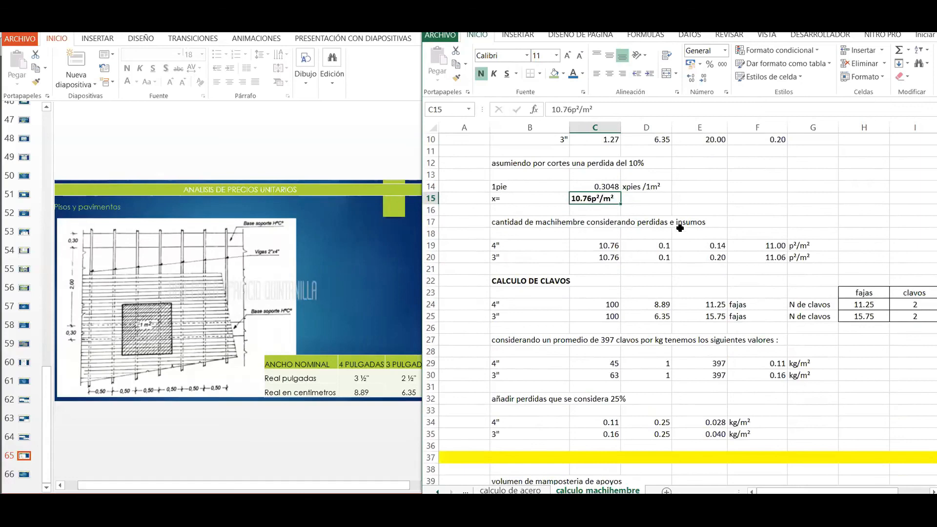
scroll(705, 242, up, 3)
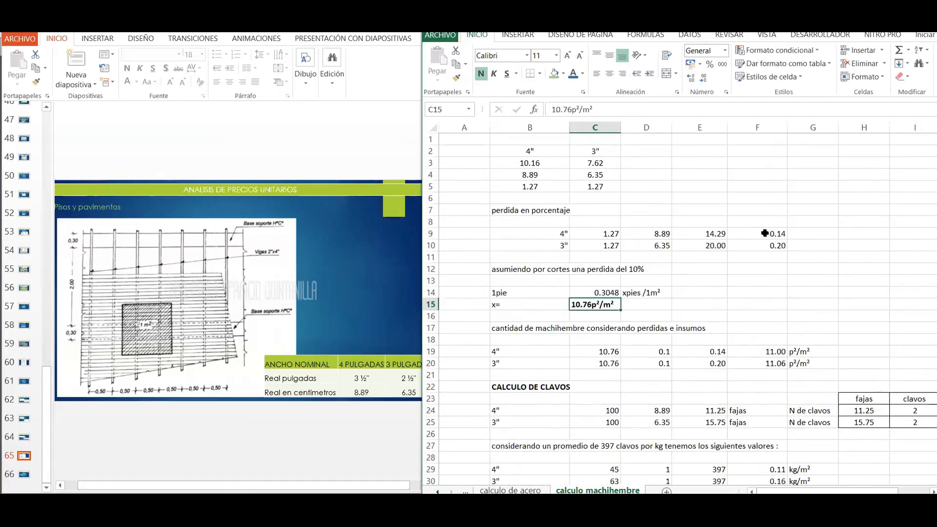
click(718, 234)
click(715, 245)
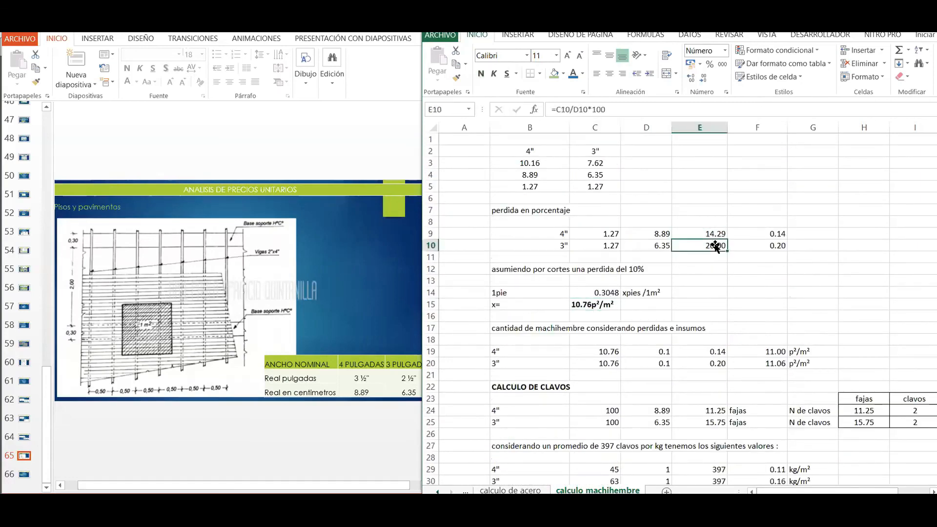
click(712, 363)
scroll(639, 318, down, 1)
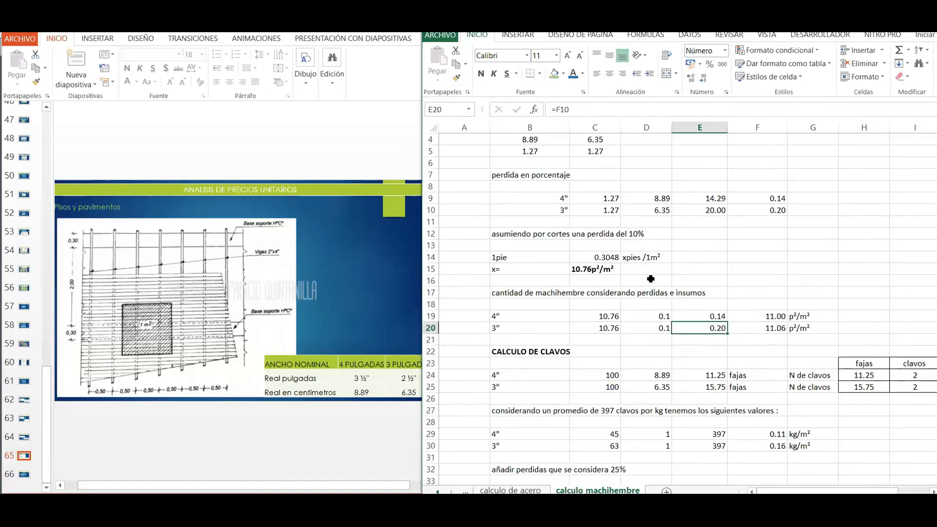
Step: Examine the cantidad de machihembre rows, from the p²/m² base value and cutting loss factor to the 4" and 3" totals
click(600, 269)
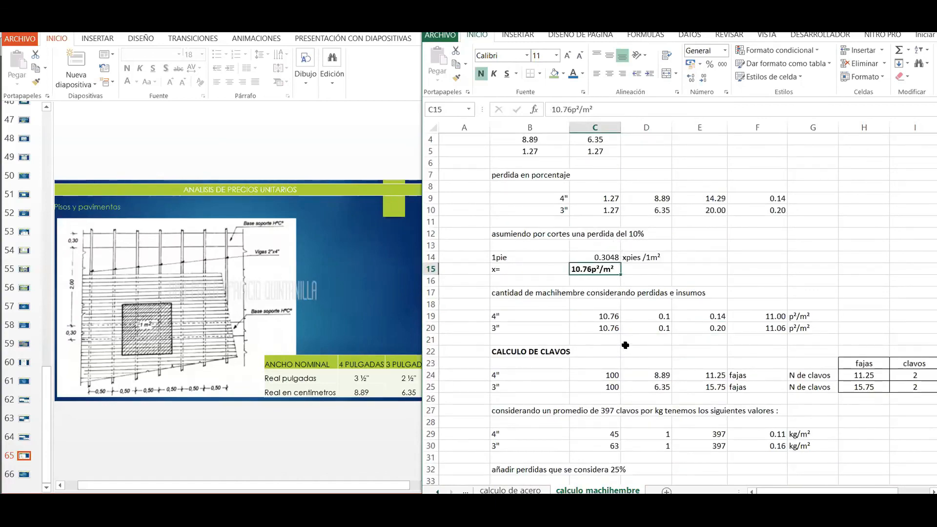
click(646, 317)
click(646, 328)
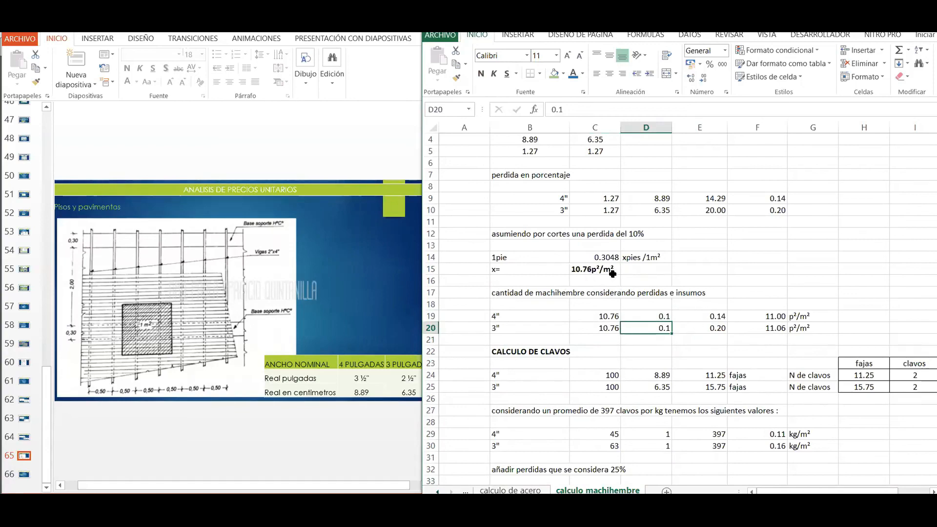
click(775, 316)
click(777, 337)
click(765, 317)
click(766, 336)
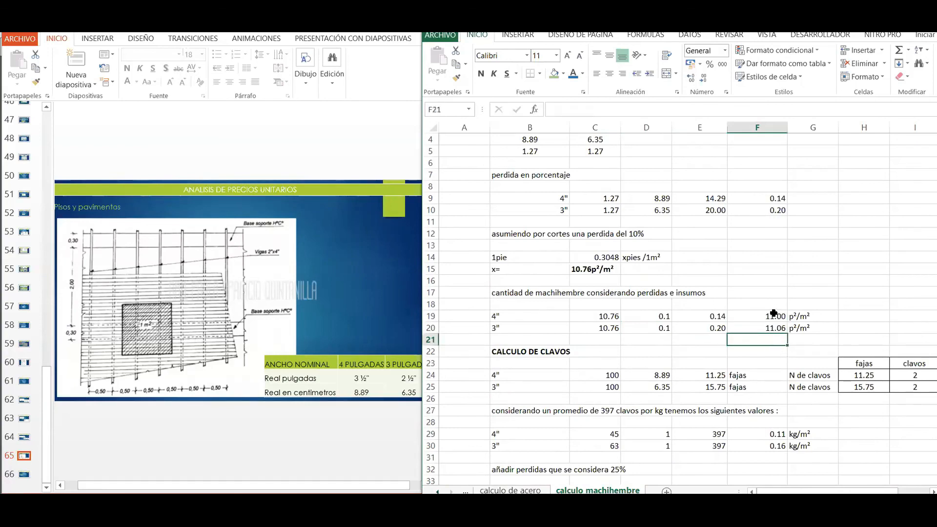
Step: Review the 4" and 3" machihembre totals in p²/m² under cantidad de machihembre considerando perdidas e insumos
scroll(776, 322, down, 1)
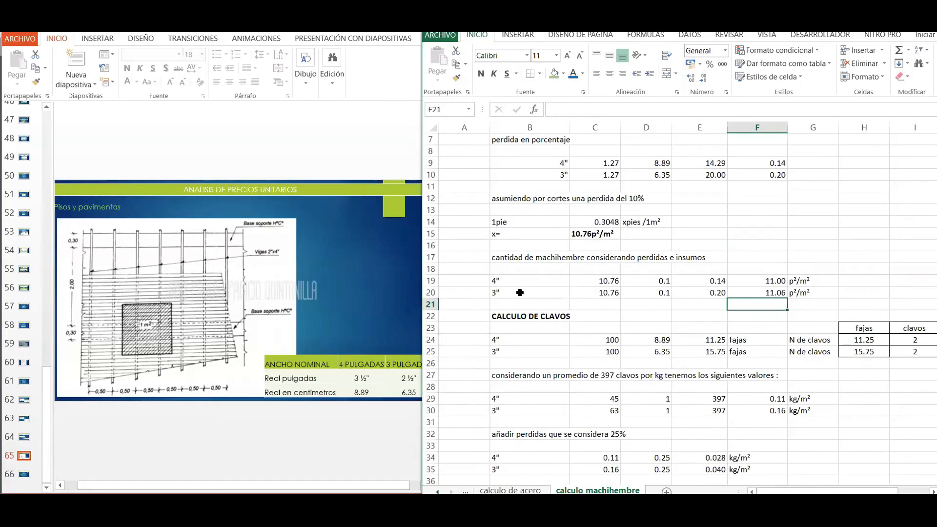
scroll(703, 337, down, 1)
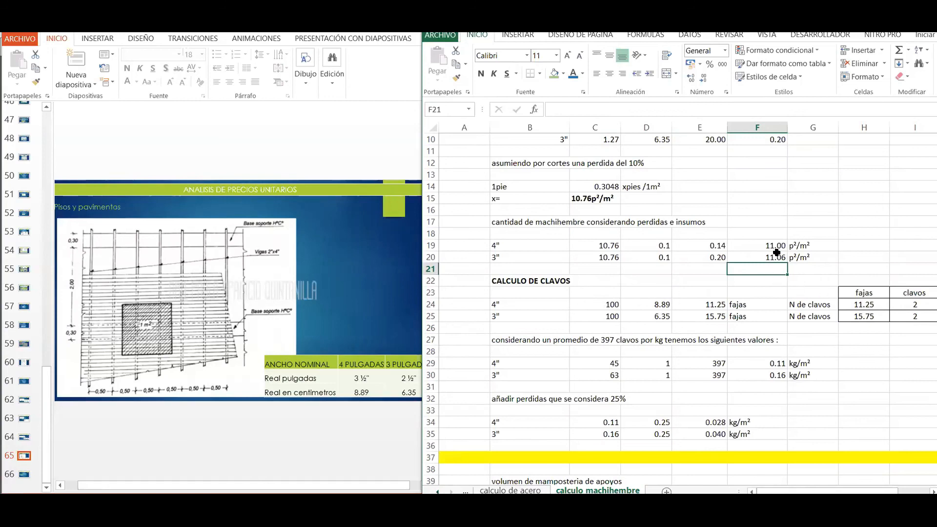
drag(778, 247, 811, 258)
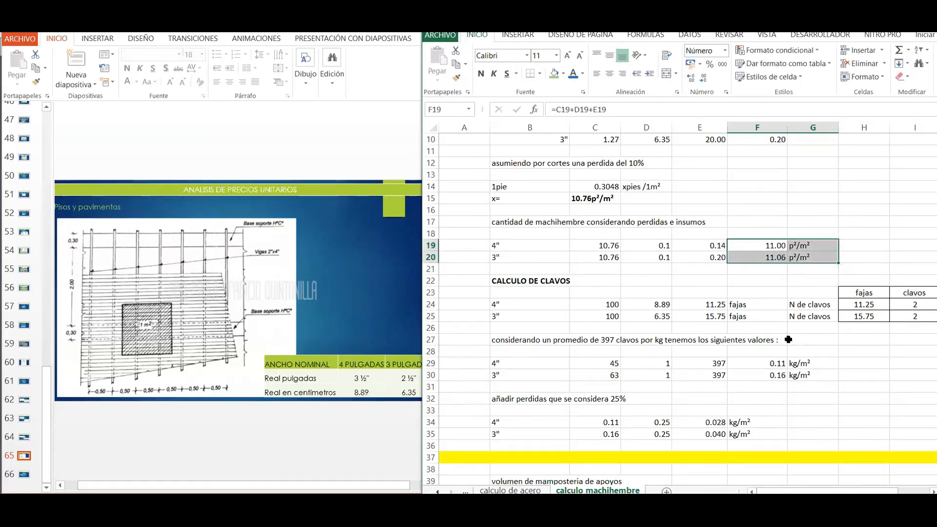
Step: Compare the 4" and 3" board widths used with the 100 base length under CALCULO DE CLAVOS
click(607, 305)
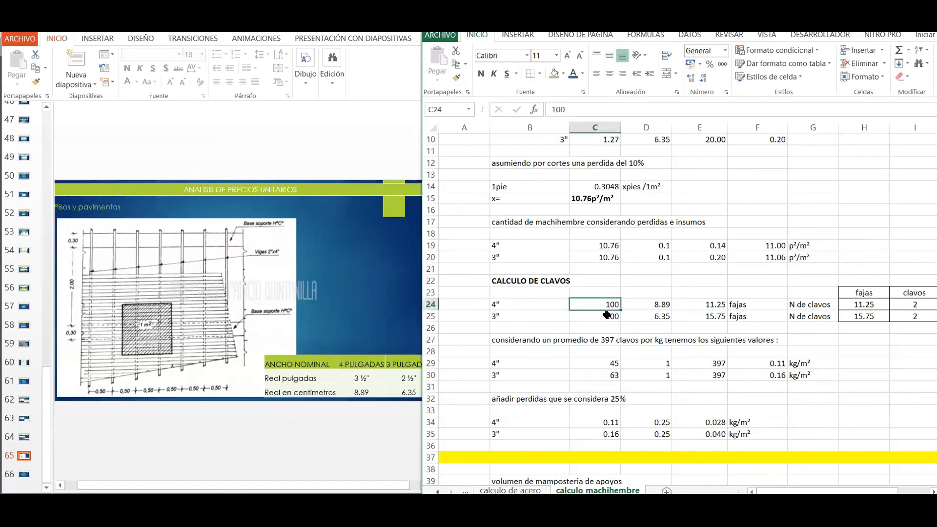
click(645, 304)
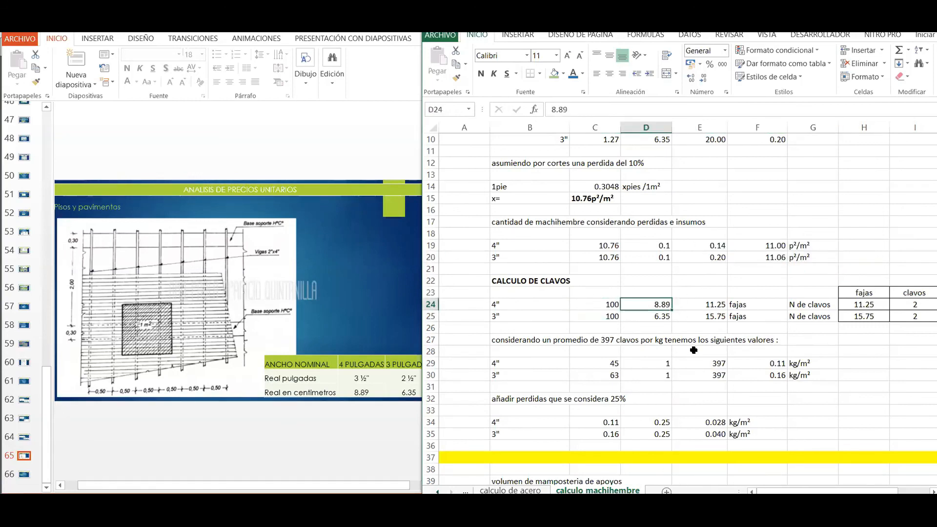
click(648, 316)
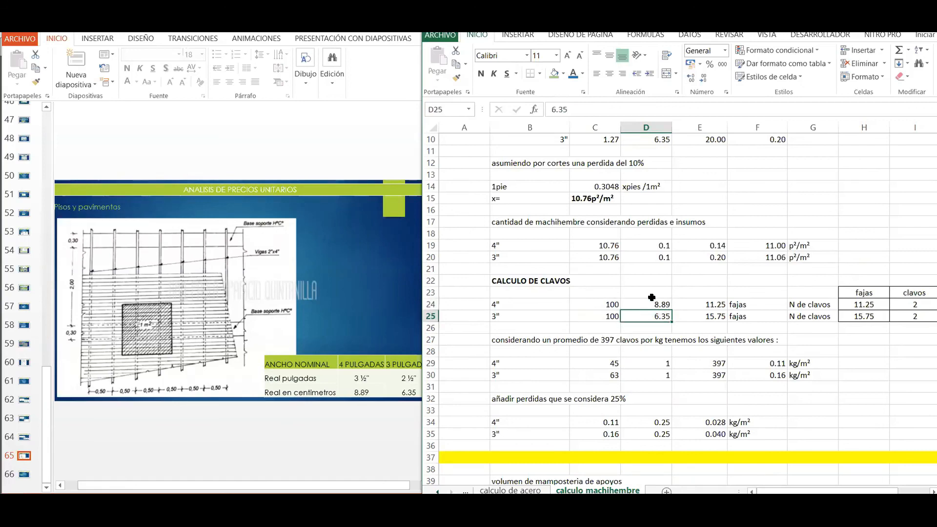
click(653, 301)
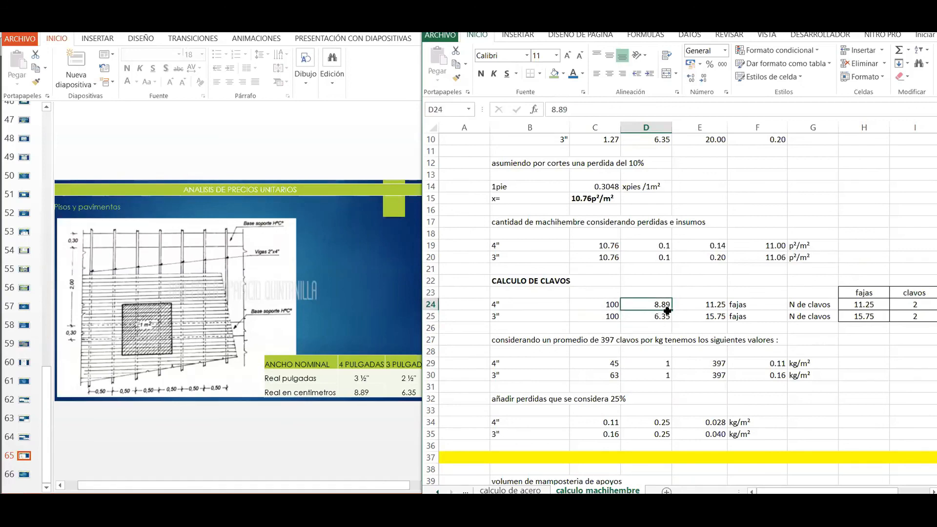
click(648, 316)
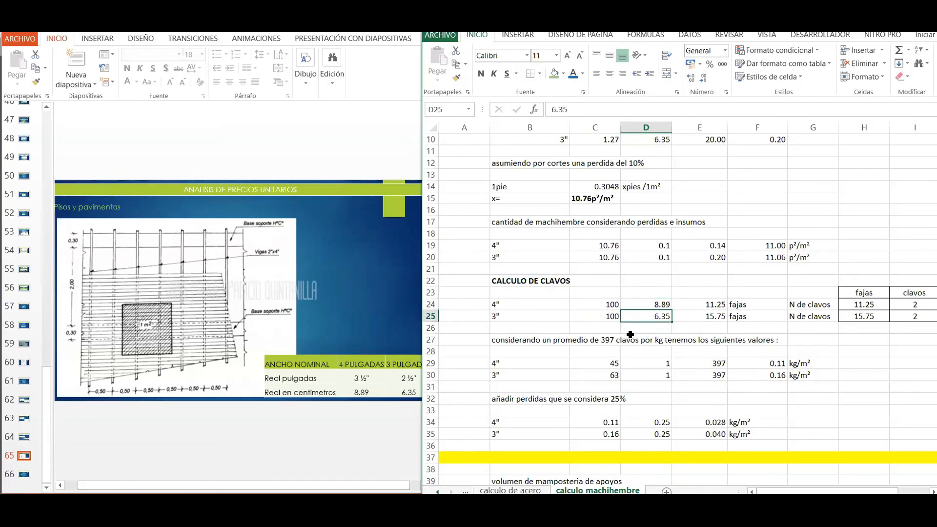
Step: Inspect the fajas formulas for the 4" and 3" boards and trace the cells they divide
click(702, 308)
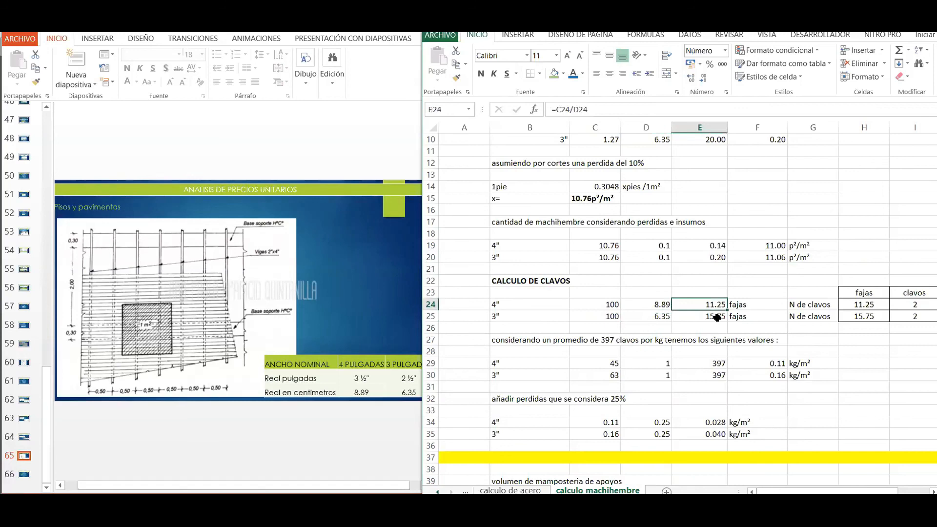
click(717, 318)
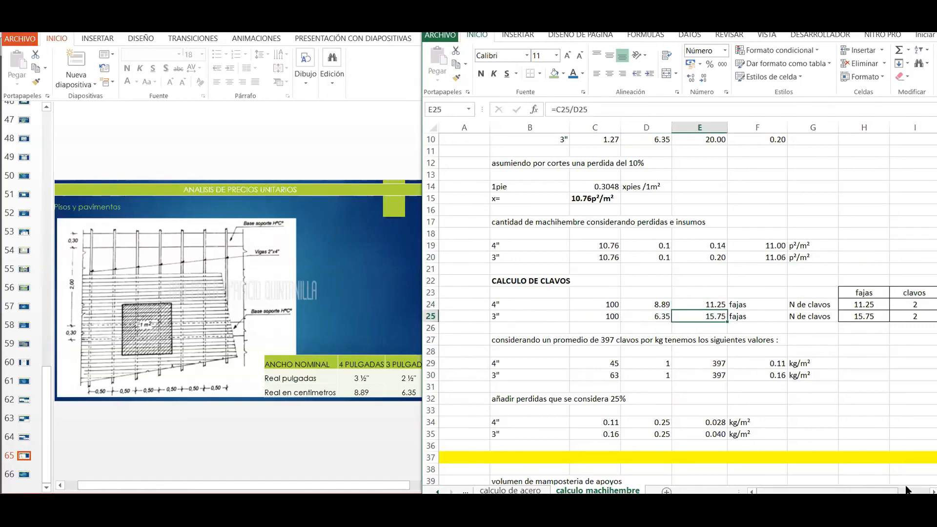
drag(907, 490, 913, 491)
click(845, 351)
click(663, 311)
click(664, 307)
double_click(665, 304)
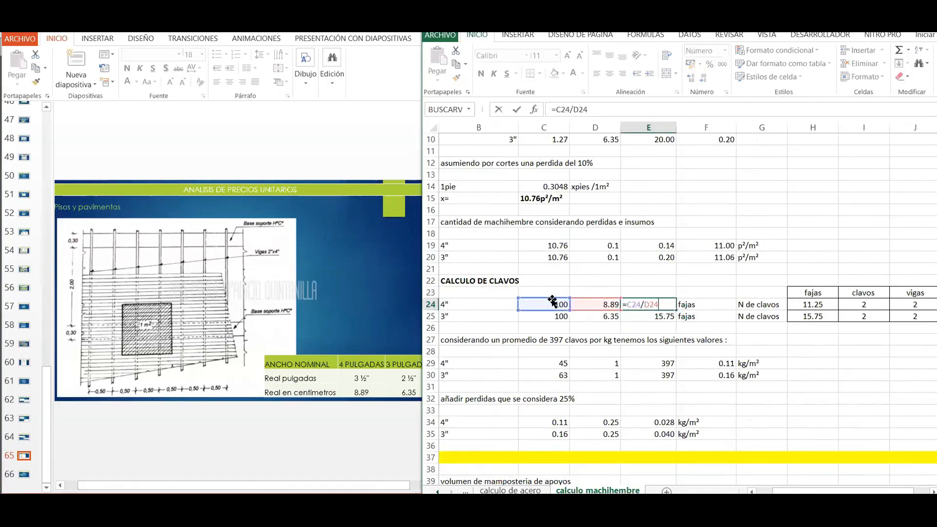
key(Escape)
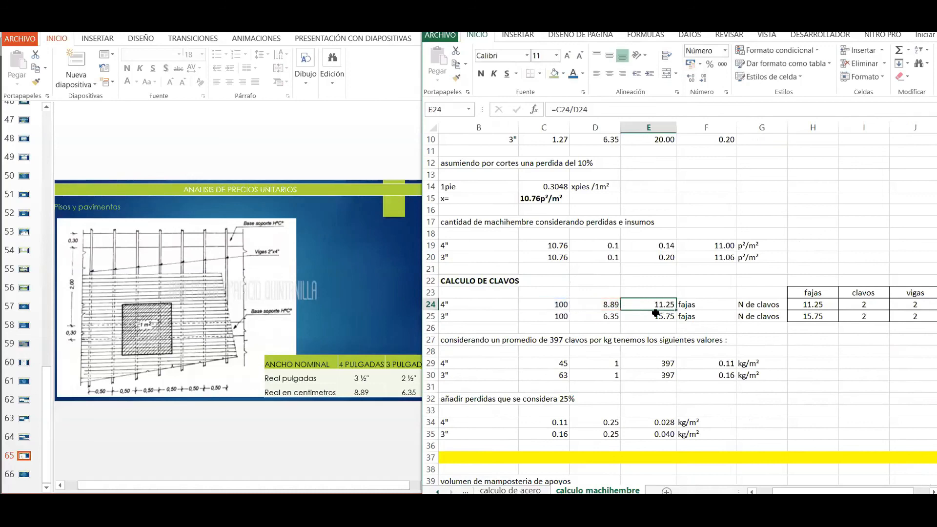
double_click(641, 315)
key(Escape)
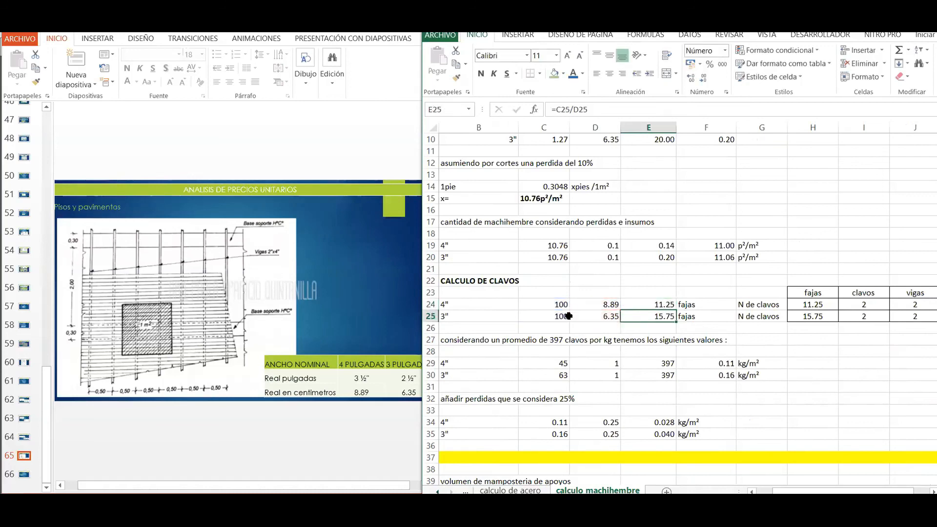
click(601, 313)
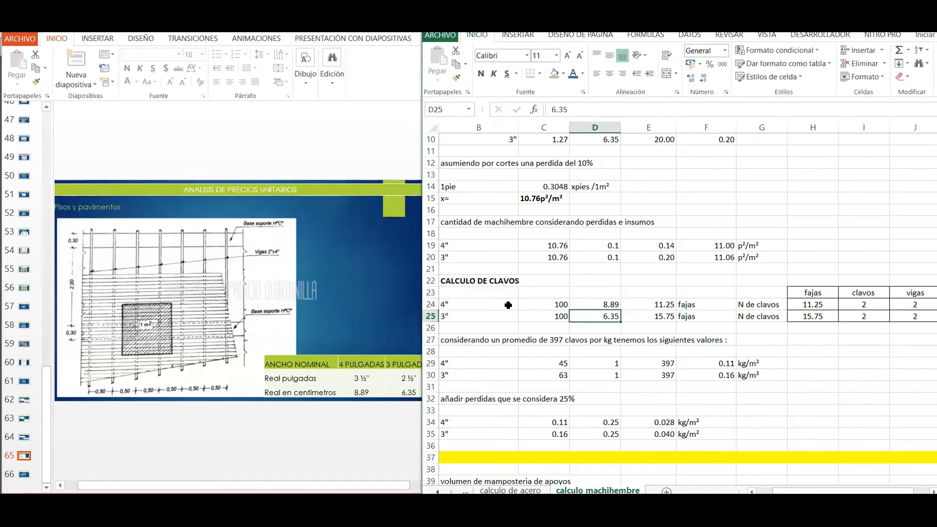
click(659, 305)
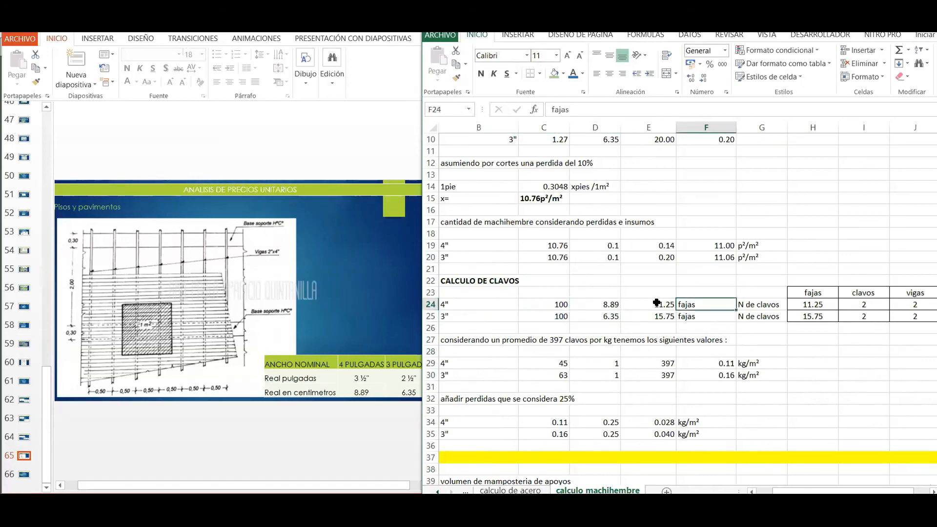
Step: Examine the 4" row of the N de clavos table, from clavos and vigas to the clavos/m² formula
scroll(903, 491, right, 1)
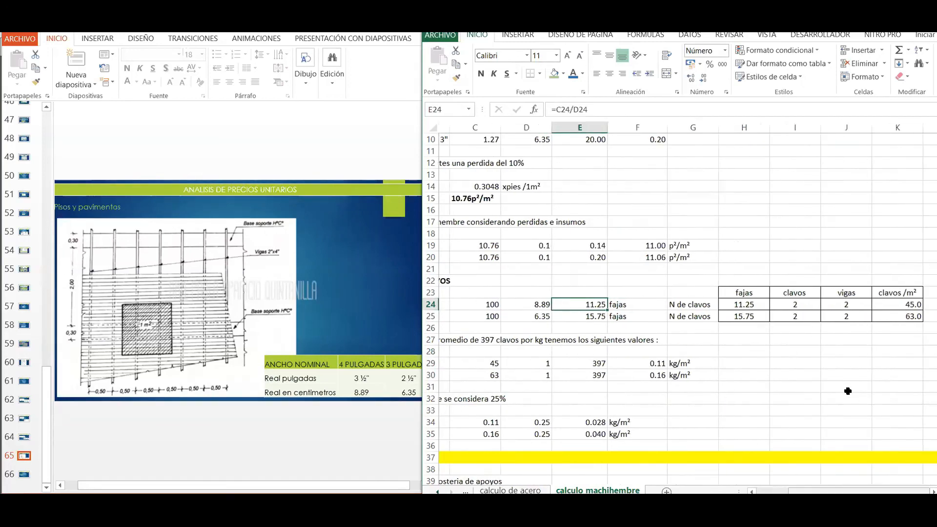
click(801, 305)
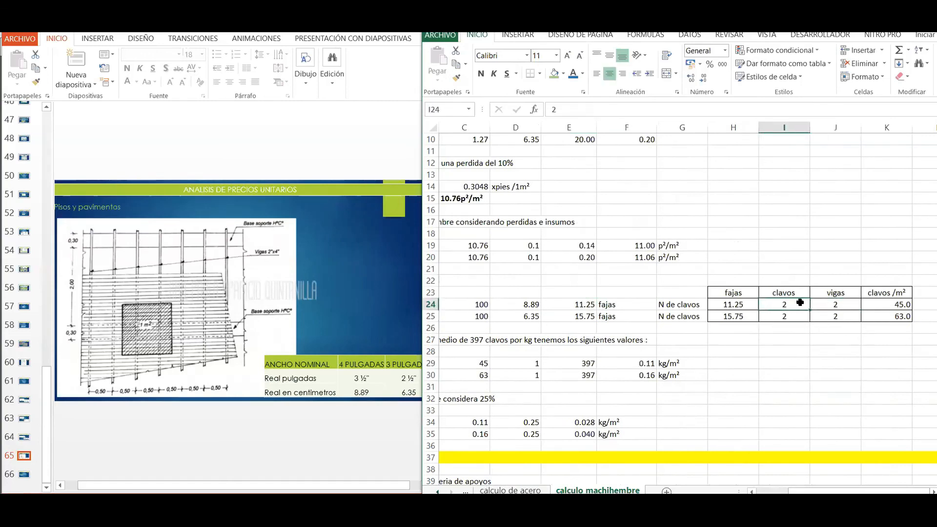
click(834, 305)
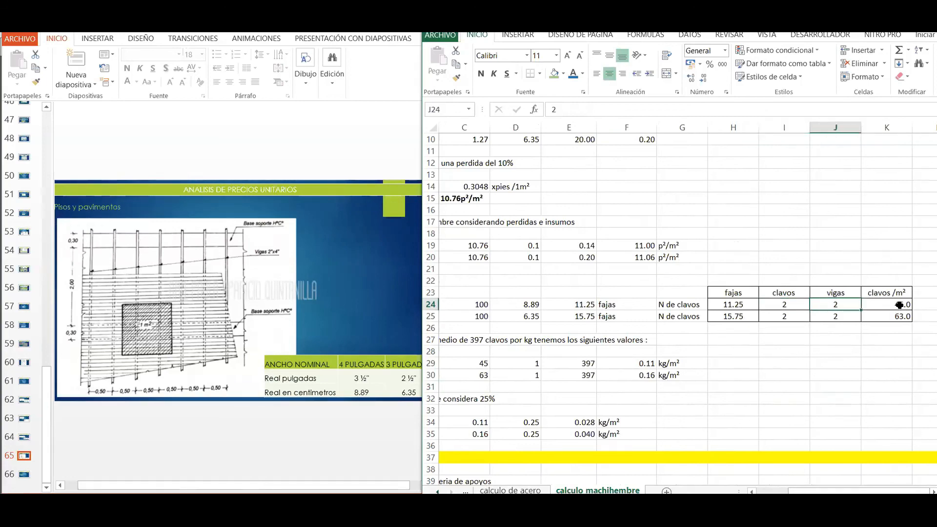
click(899, 305)
Step: Check how the nail counts convert to kg/m² for the 4" and 3" boards using 397 clavos por kg
drag(807, 491, 791, 491)
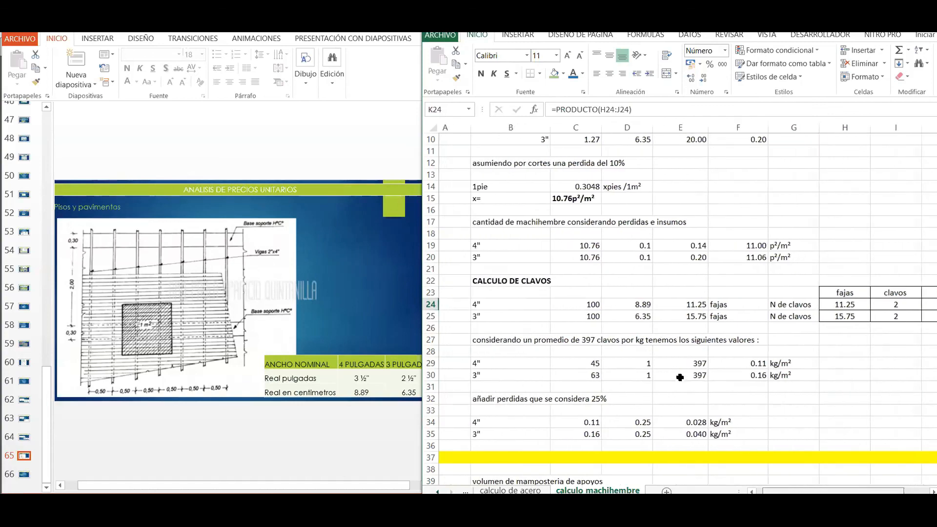
click(629, 372)
click(606, 376)
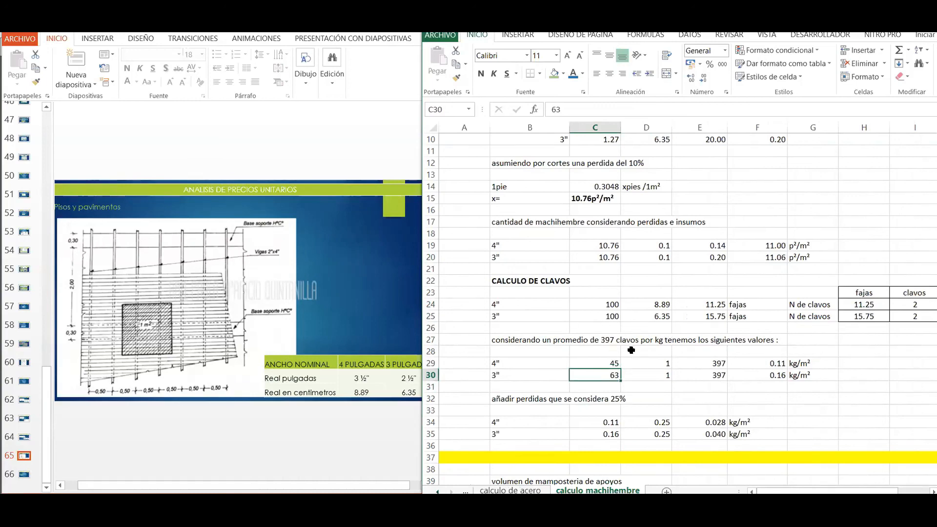
click(776, 362)
click(775, 375)
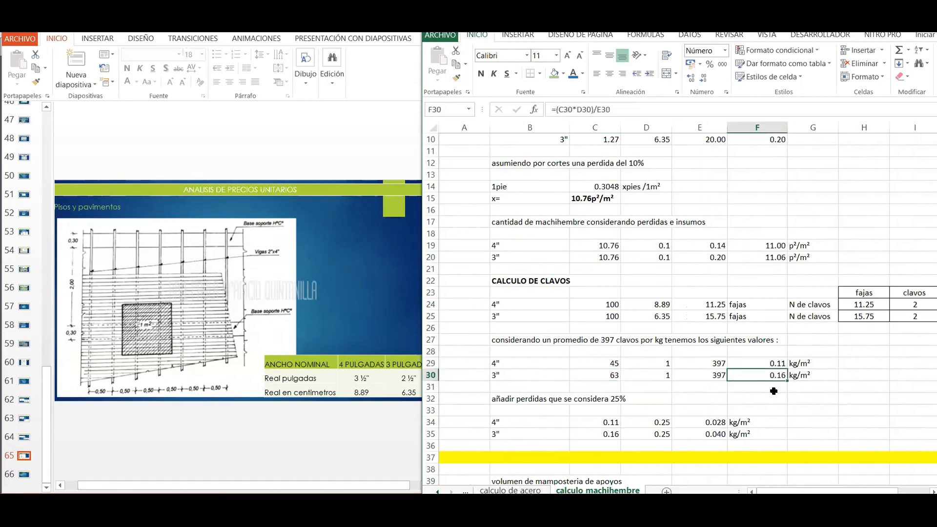
click(775, 360)
click(776, 378)
click(759, 362)
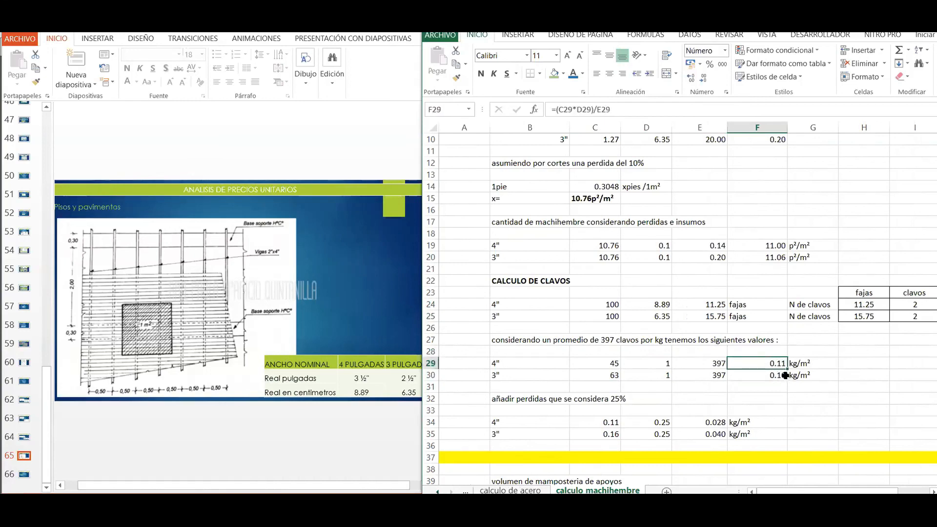
key(Down)
Step: Review the 25% nail loss assumption and the resulting kg/m² formulas for the 4" and 3" boards
scroll(791, 403, down, 1)
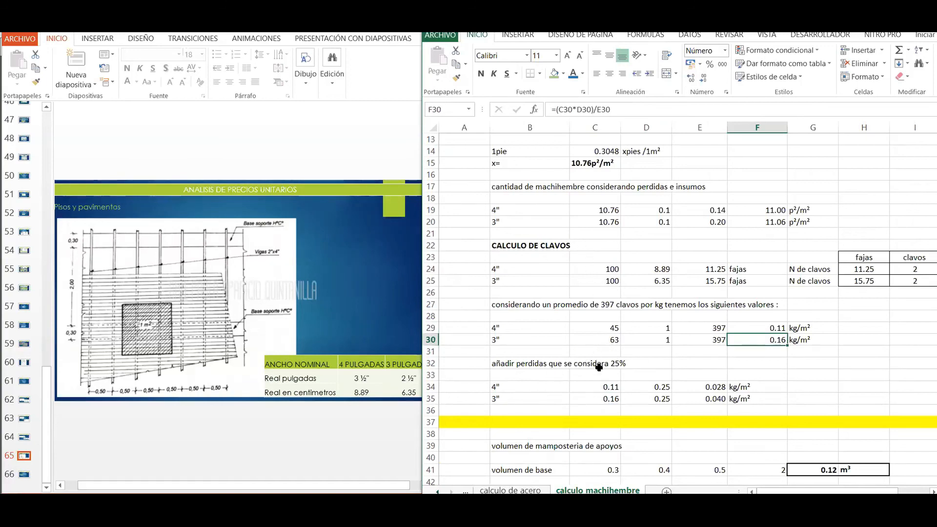
click(616, 366)
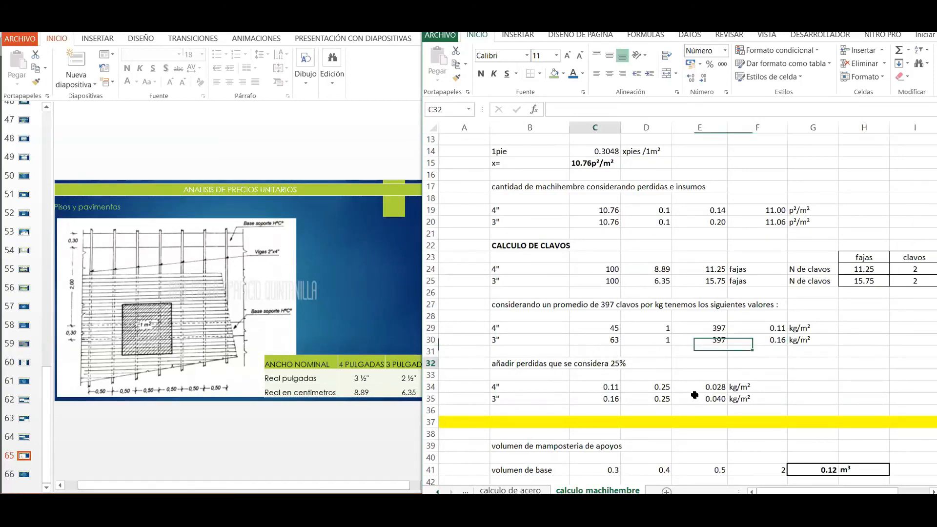
click(671, 392)
key(Right)
click(704, 403)
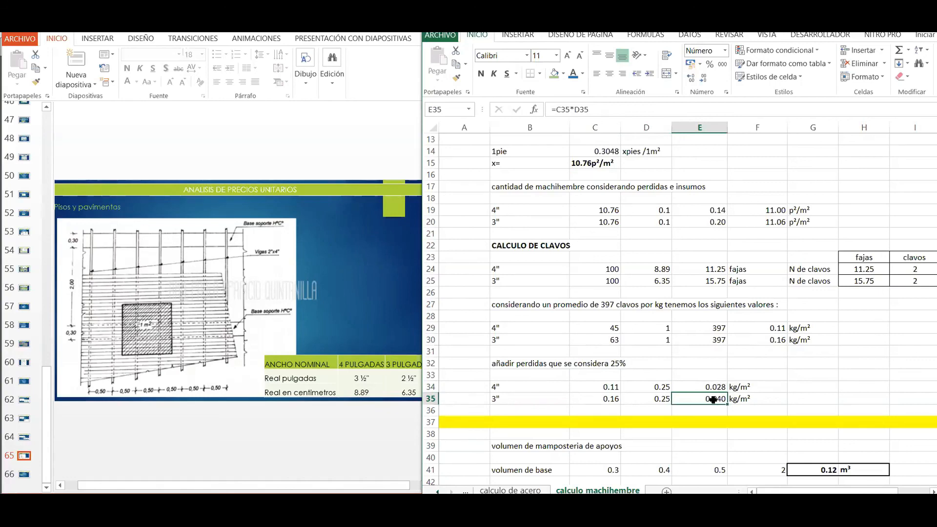
click(514, 390)
key(Down)
Step: Examine the volumen de base row under volumen de mamposteria de apoyos, from its dimensions to the product formula in m³
scroll(721, 358, down, 3)
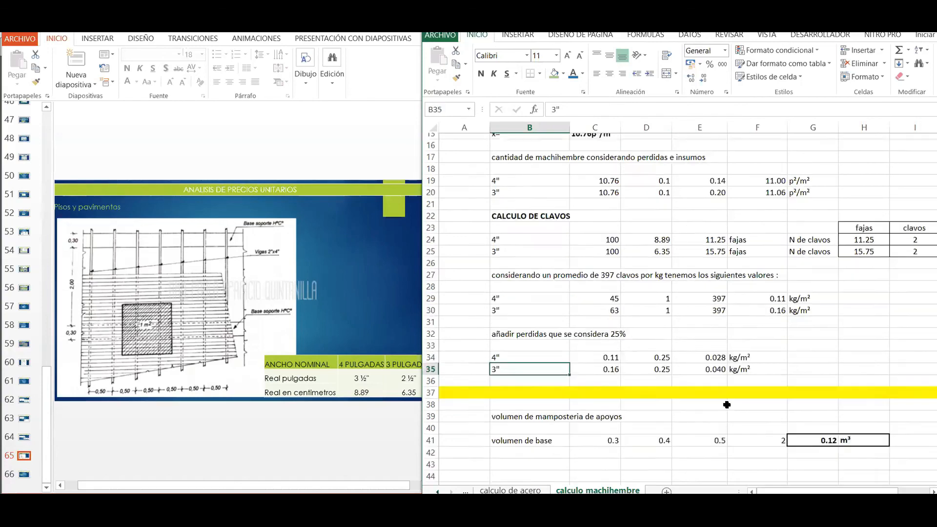
click(758, 400)
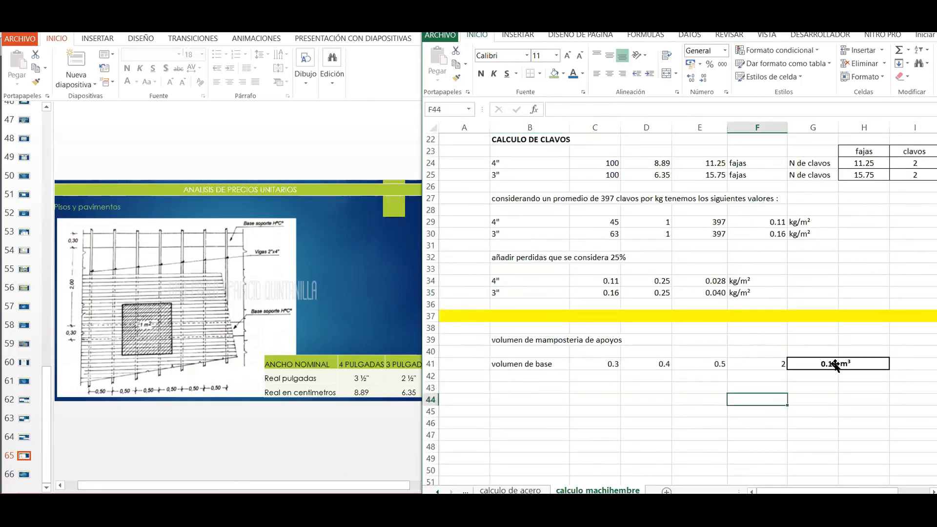
click(529, 364)
key(Right)
key(Right)
key(Right)
key(Right)
key(Right)
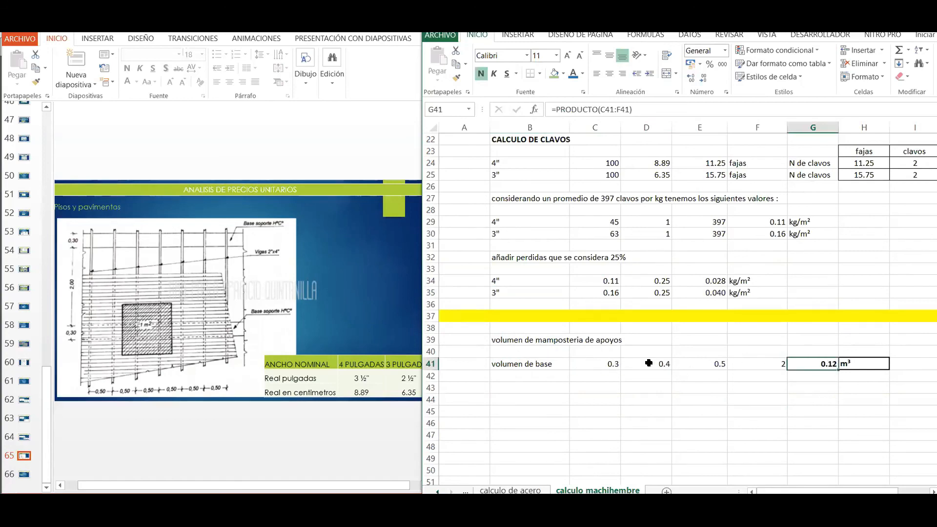
click(693, 365)
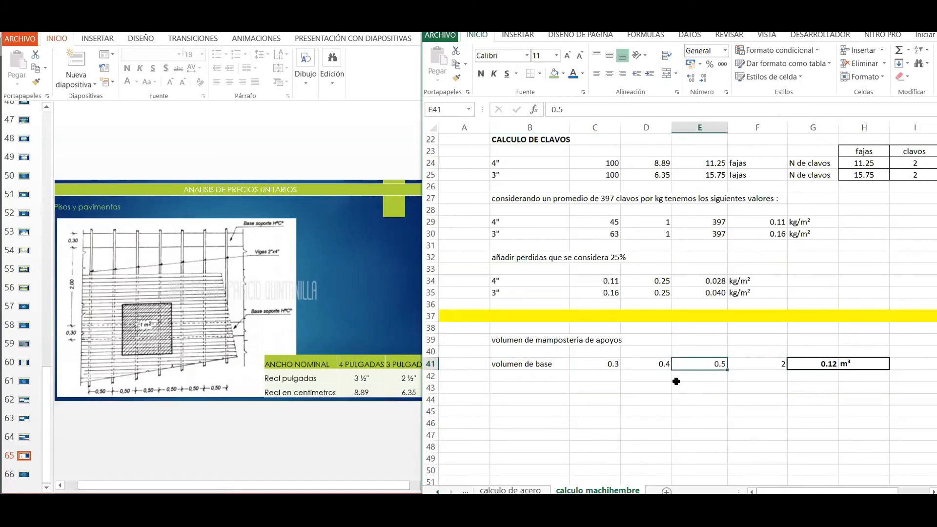
click(612, 364)
click(703, 367)
click(830, 365)
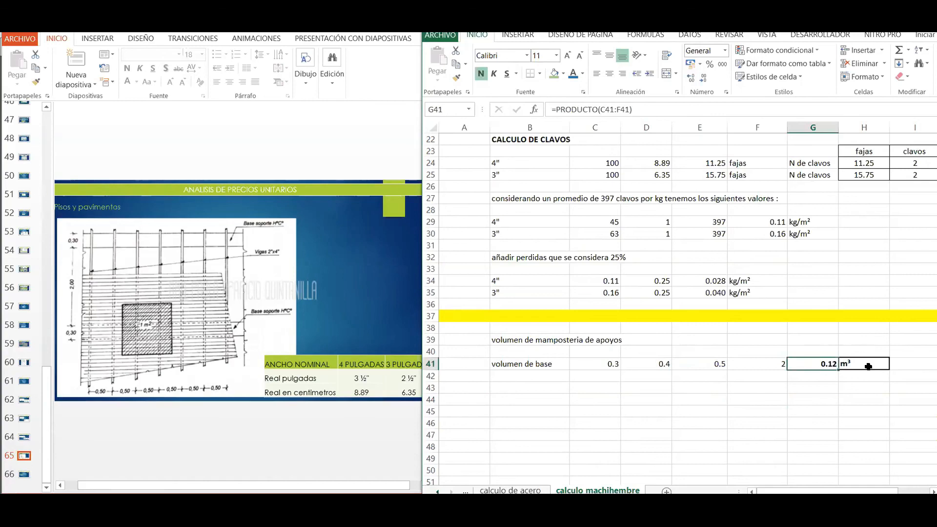
Step: Switch to the PowerPoint presentation and maximize its window on the Pisos y pavimentos slide
scroll(735, 393, up, 7)
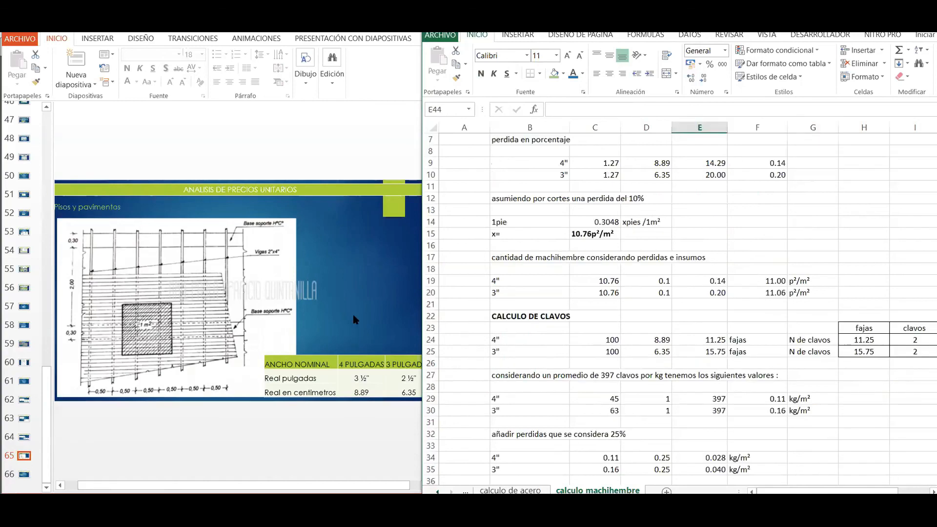
click(394, 37)
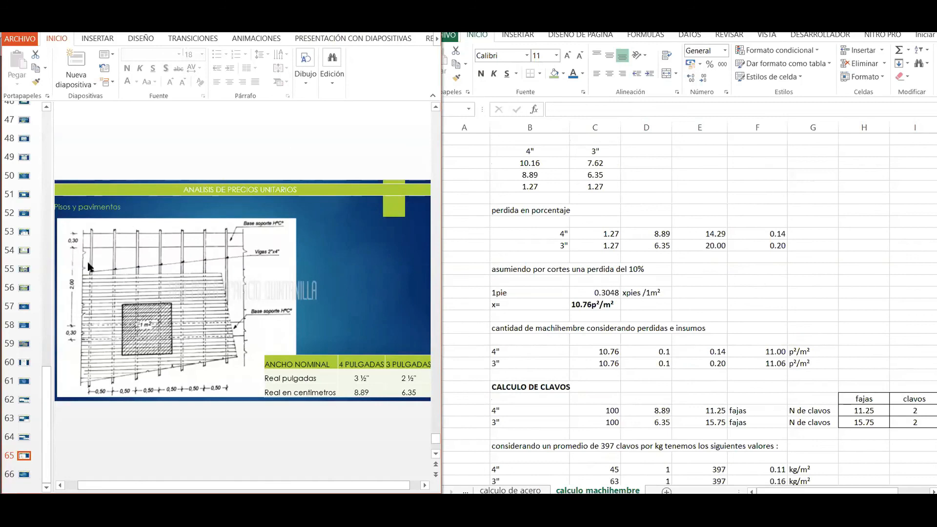
key(super+Up)
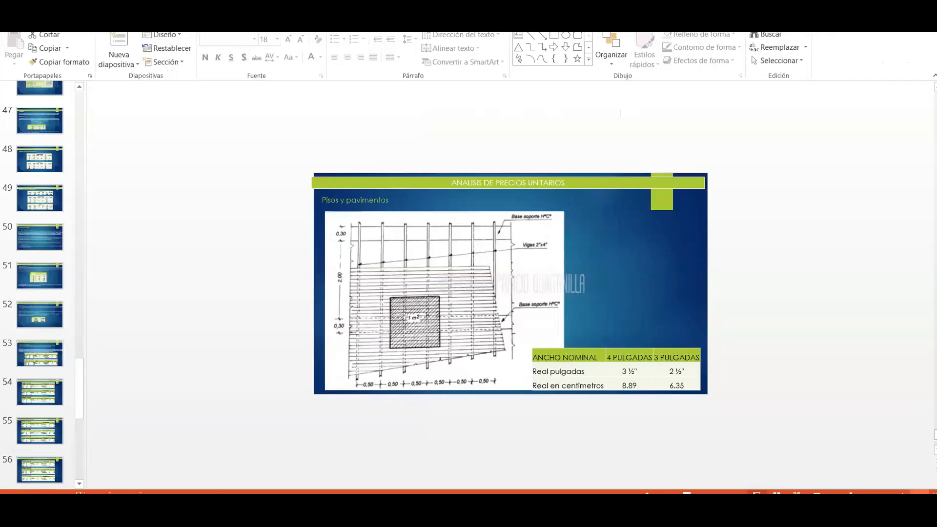